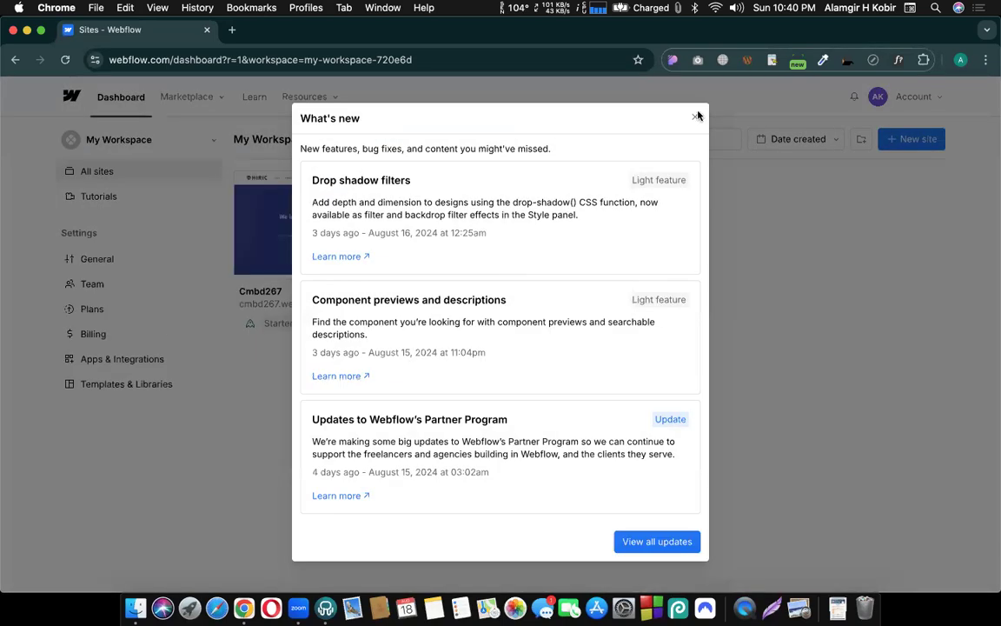
# - Dismiss the What's new notice and open the Cmbd267 site in the Designer
pyautogui.click(697, 115)
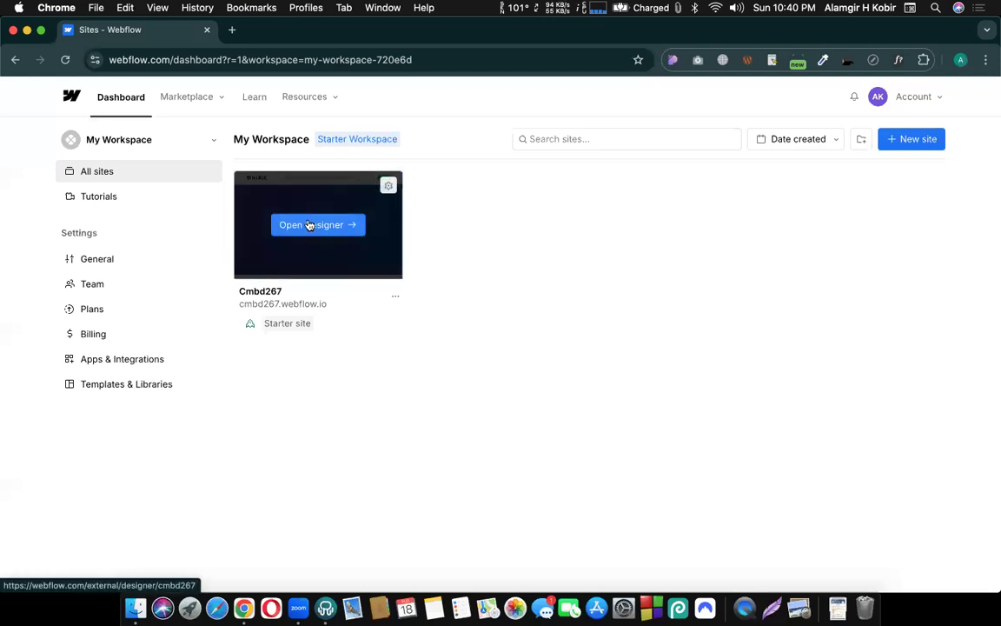
pyautogui.click(310, 225)
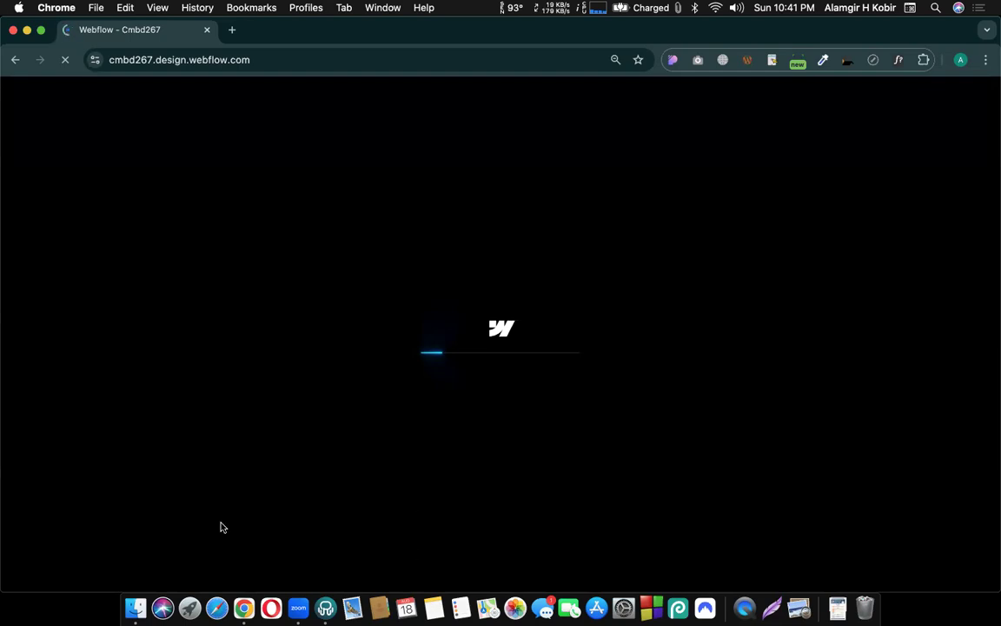
# - Search Google for "slider demo" in a new browser tab, refine it to "website slider demo" and show the image results
pyautogui.click(232, 30)
pyautogui.write('slider')
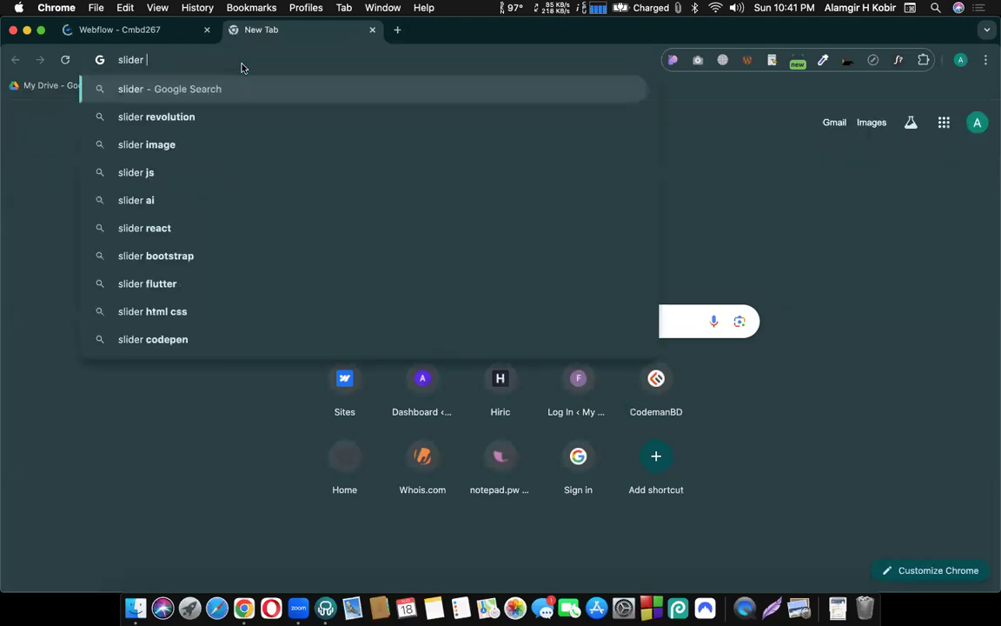
pyautogui.write(' demo')
pyautogui.press('Return')
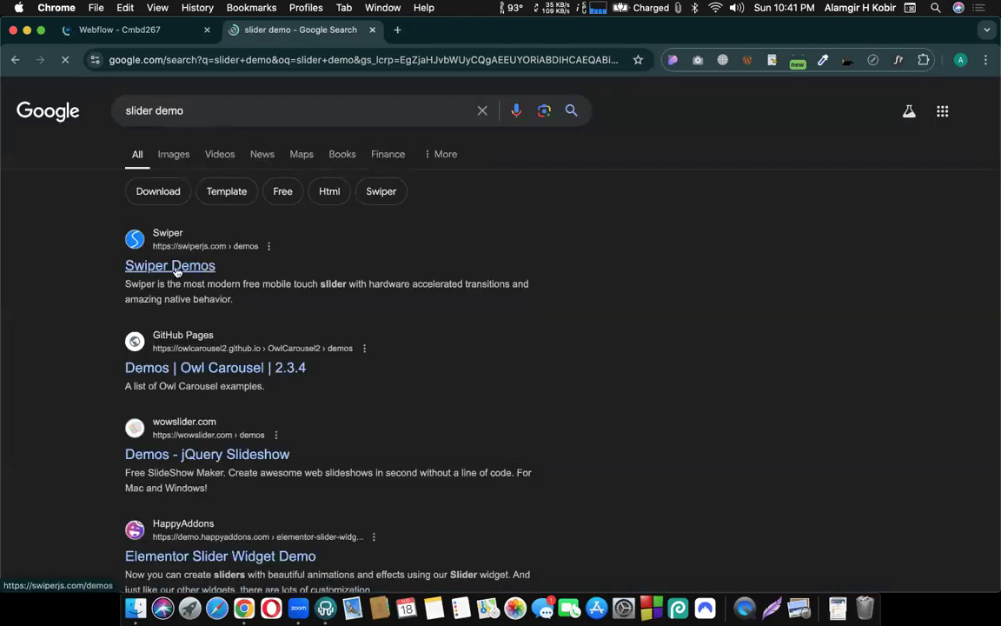
pyautogui.click(124, 111)
pyautogui.write('website')
pyautogui.press('Return')
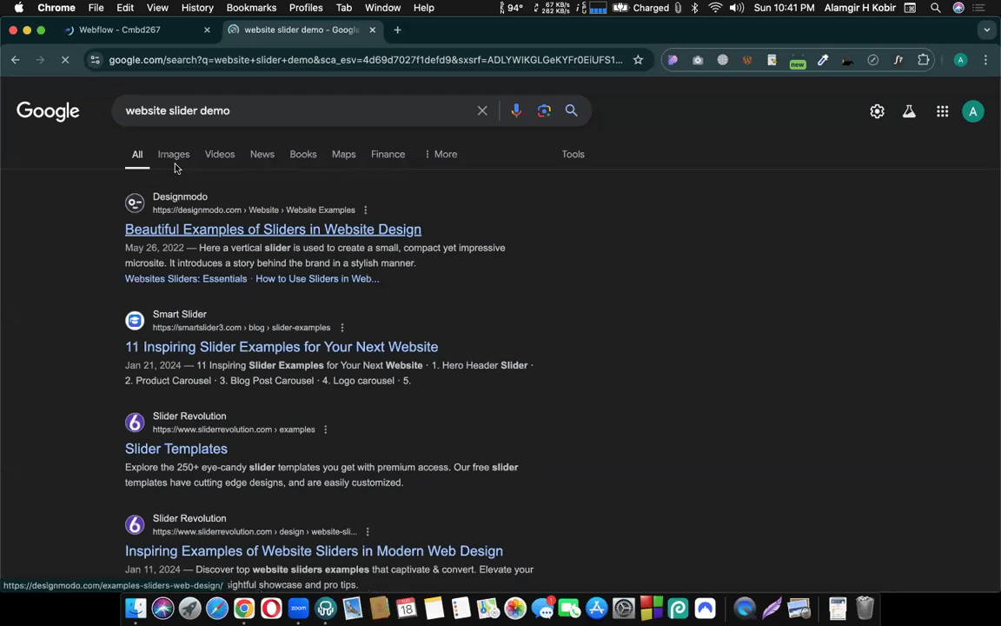
pyautogui.click(174, 155)
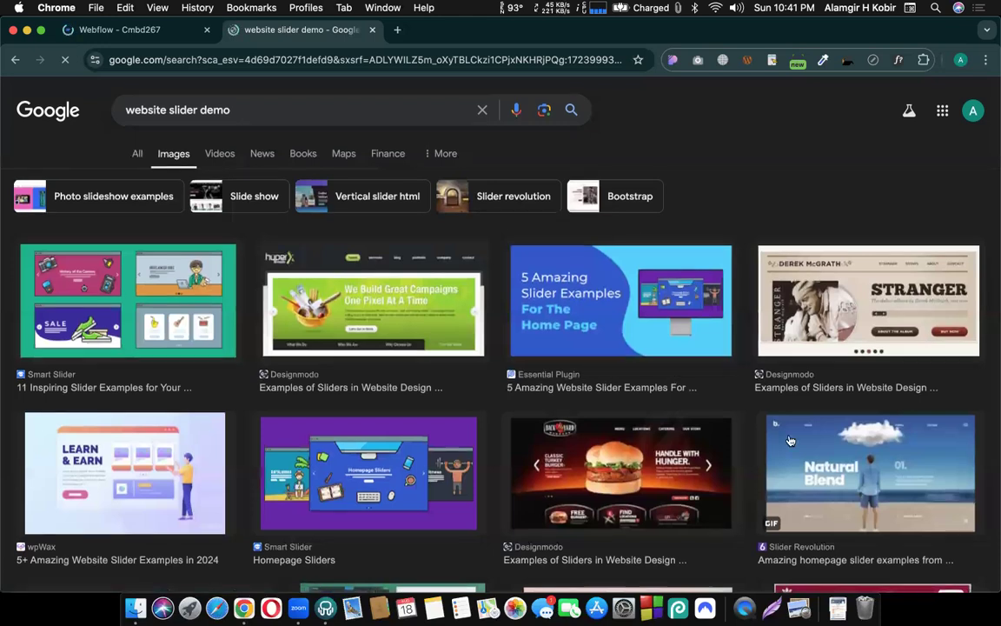
# - Look through the image results for website slider layouts, previewing the Designmodo burger restaurant example and closing its preview
pyautogui.scroll(-2, 647, 425)
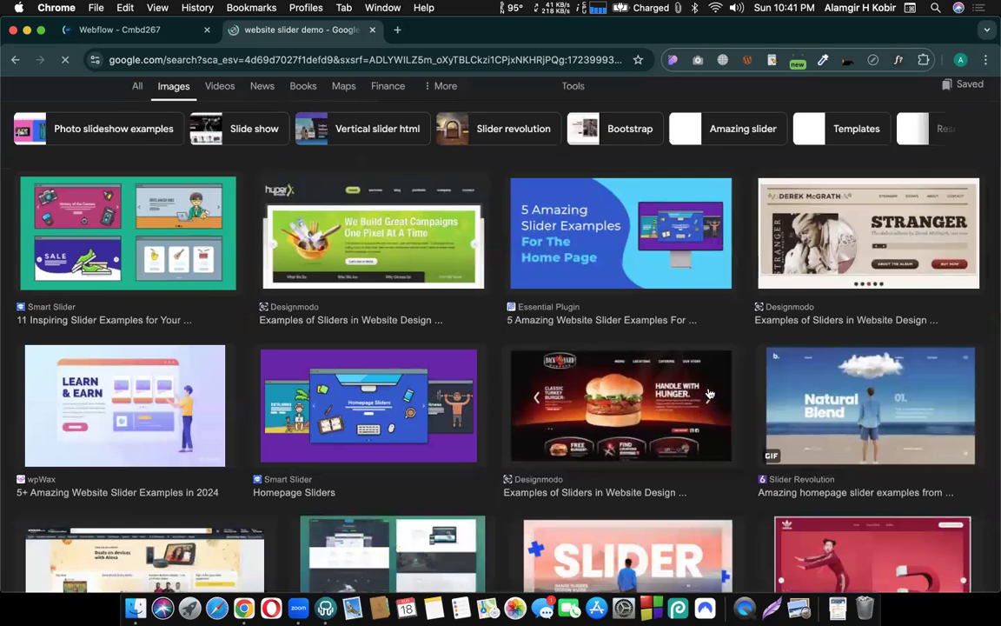
pyautogui.scroll(-5, 658, 423)
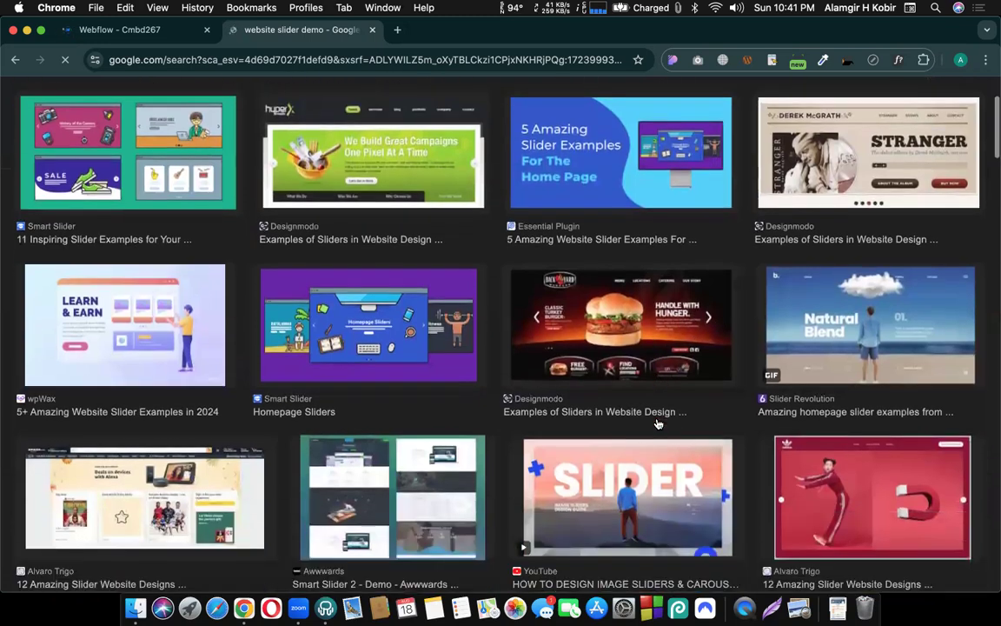
pyautogui.scroll(-2, 658, 423)
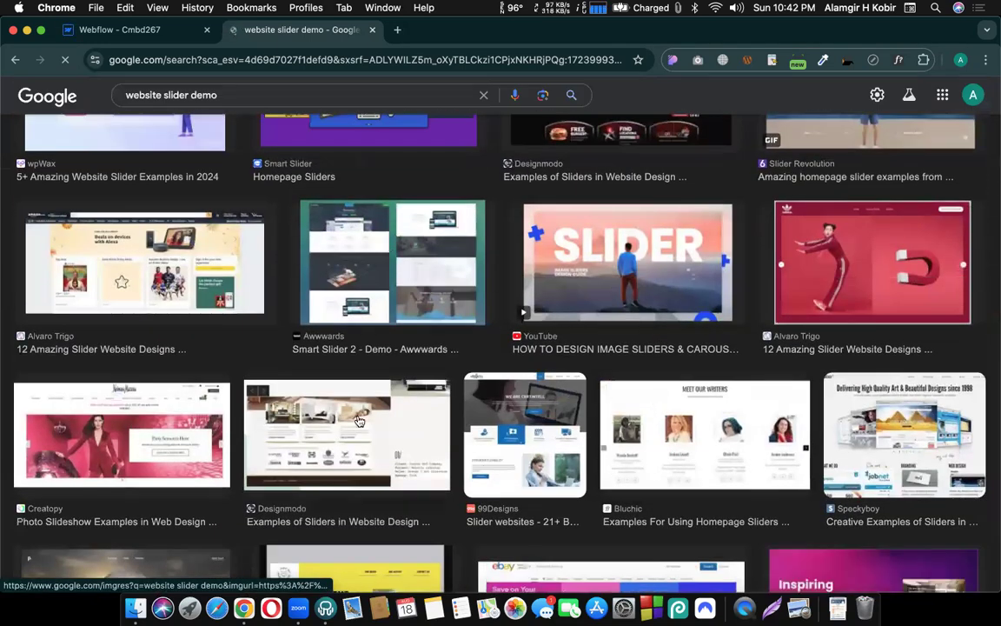
pyautogui.scroll(-6, 389, 250)
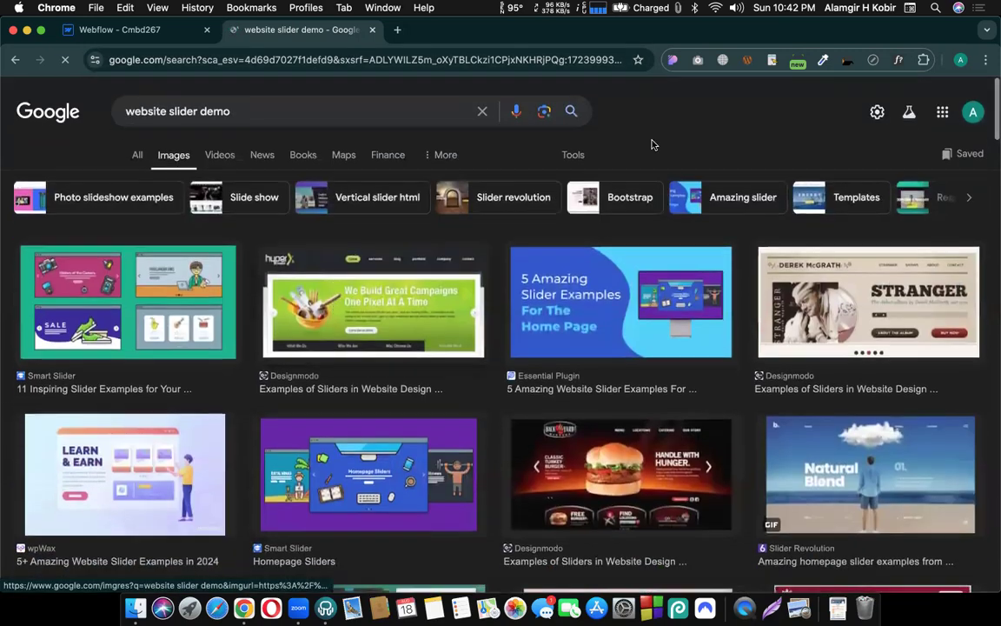
pyautogui.scroll(-10, 612, 258)
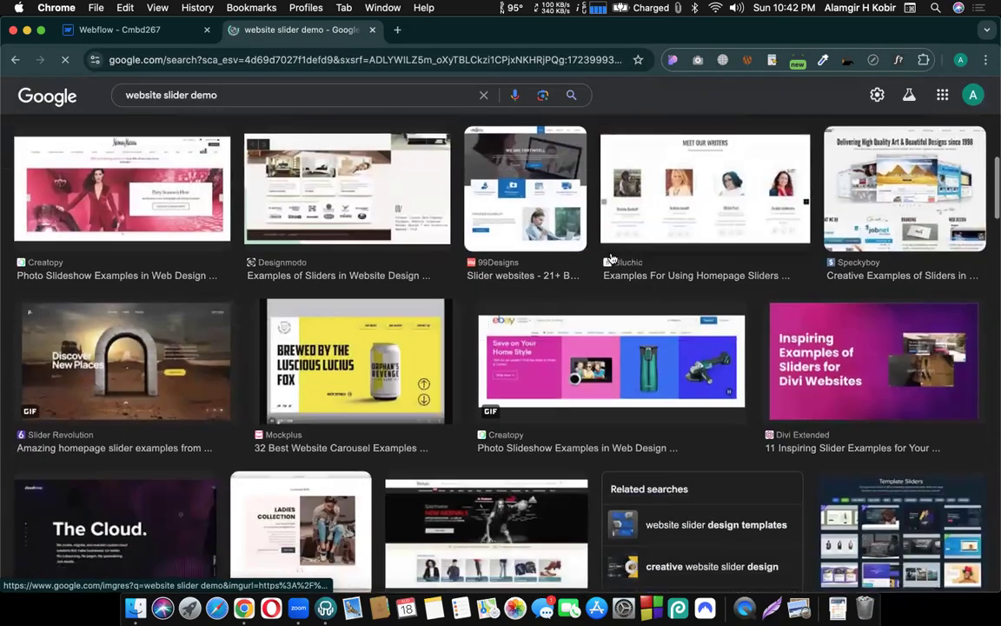
pyautogui.click(348, 200)
pyautogui.scroll(-6, 259, 444)
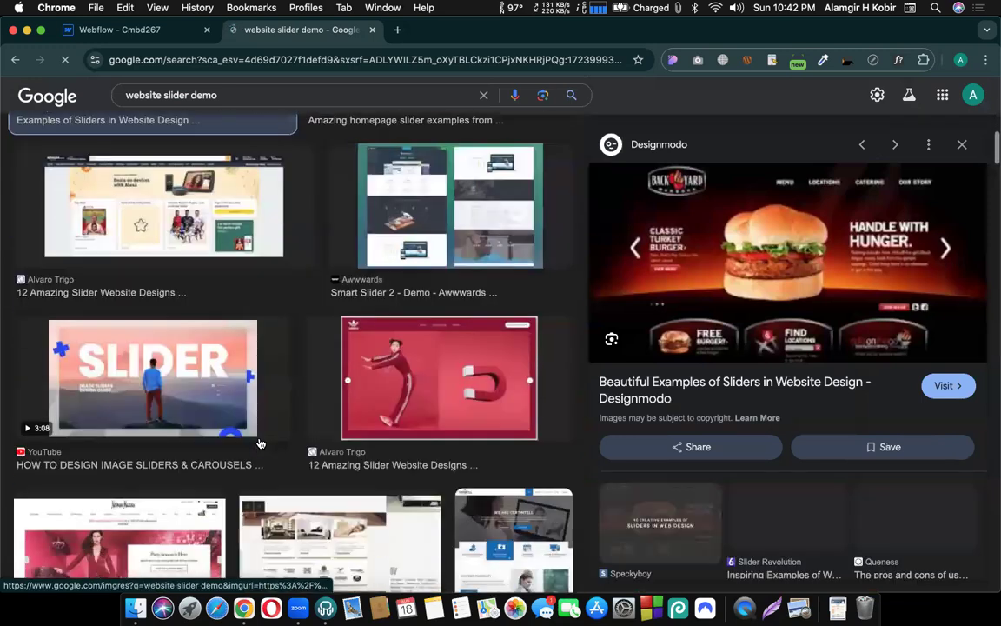
pyautogui.scroll(-7, 259, 444)
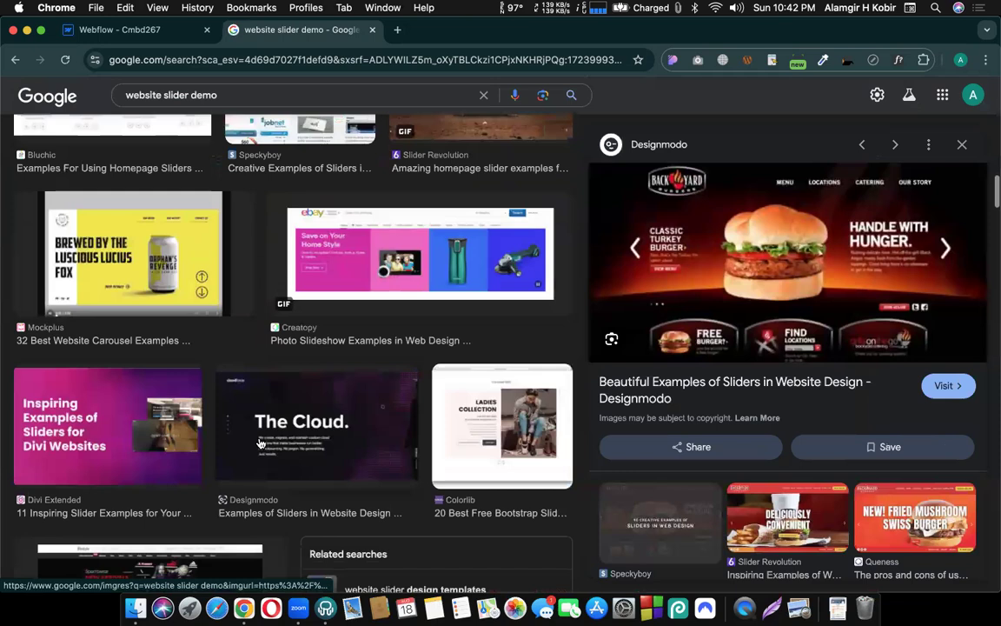
pyautogui.scroll(10, 259, 442)
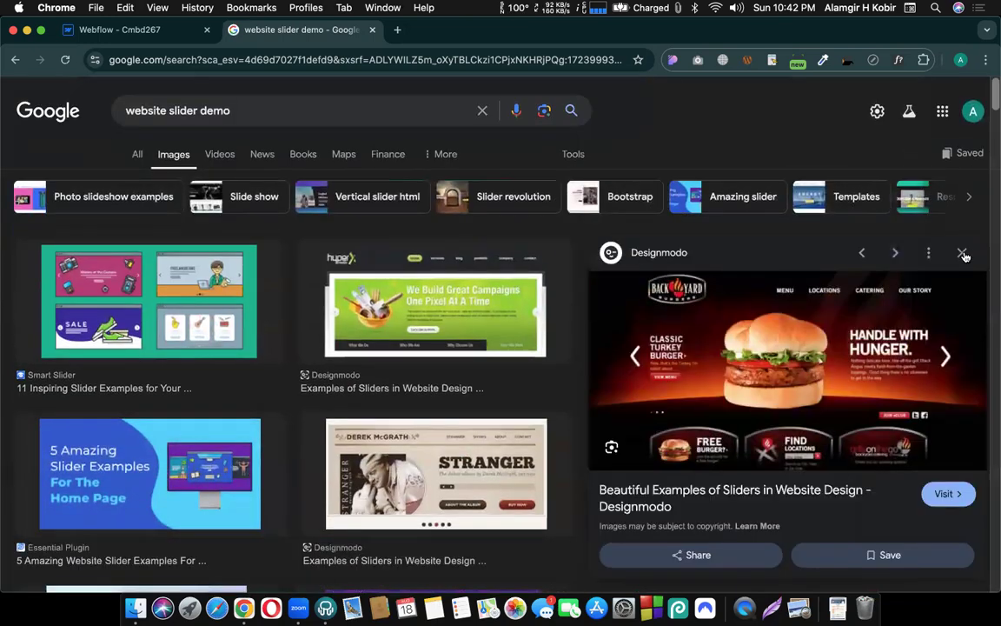
pyautogui.click(963, 253)
pyautogui.click(147, 33)
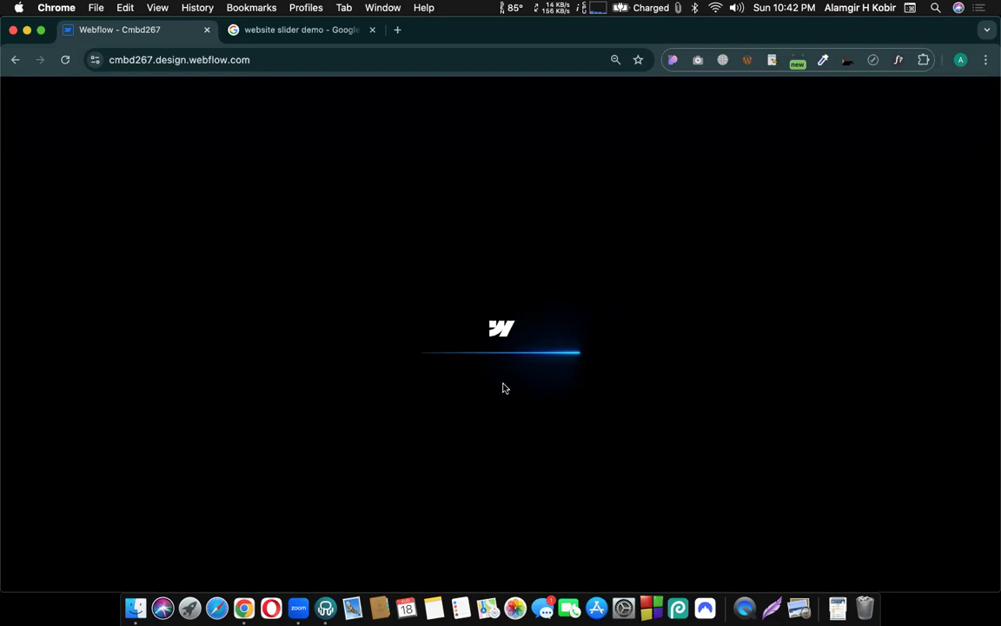
pyautogui.click(286, 30)
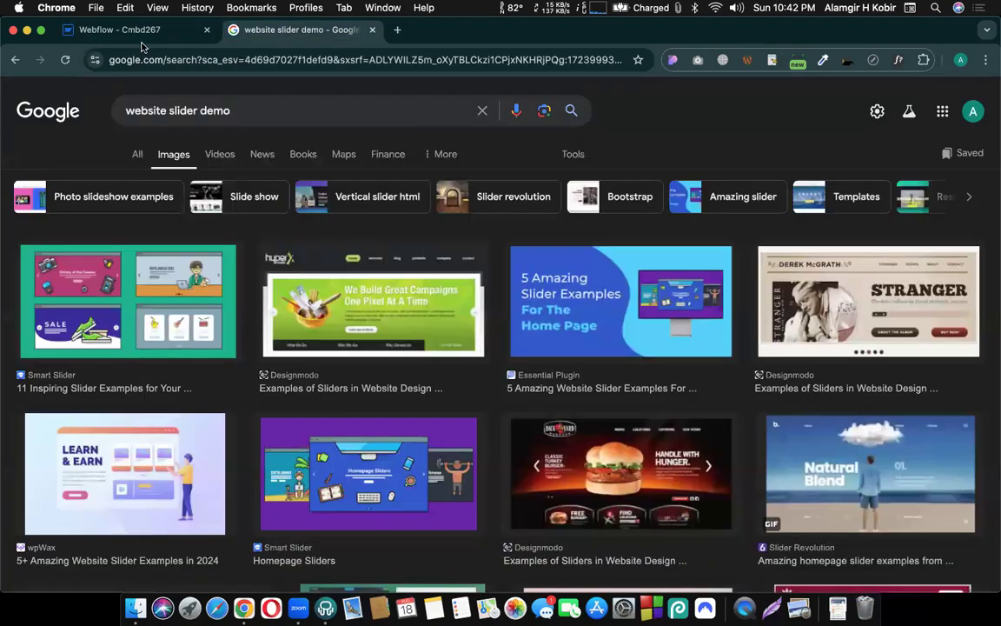
pyautogui.click(121, 35)
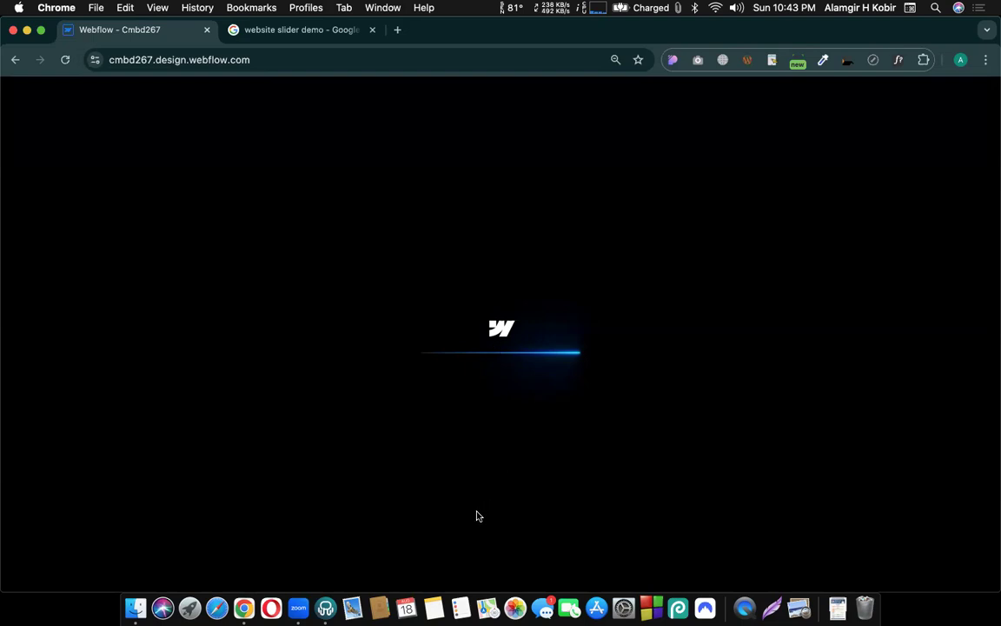
pyautogui.click(284, 30)
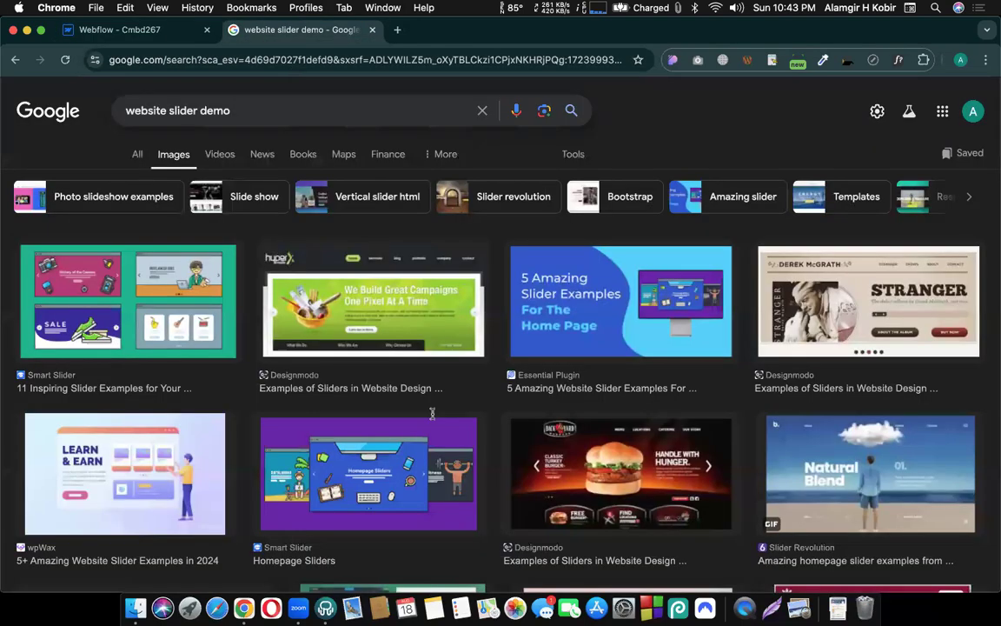
pyautogui.scroll(-5, 435, 374)
pyautogui.scroll(5, 437, 343)
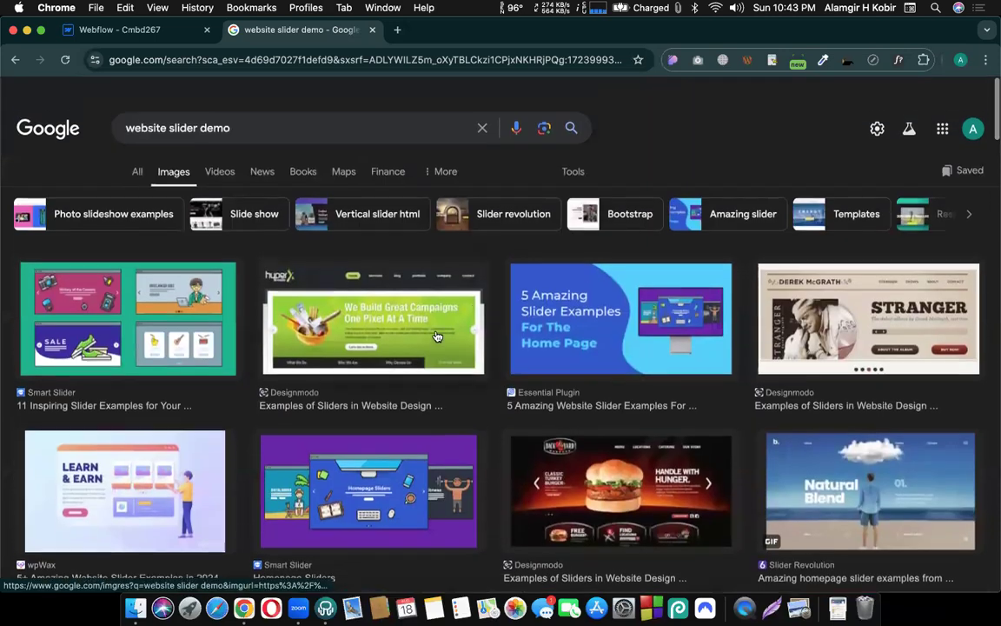
# - Switch to the Webflow Designer and examine the home page's sections from the hero down to the footer
pyautogui.click(152, 34)
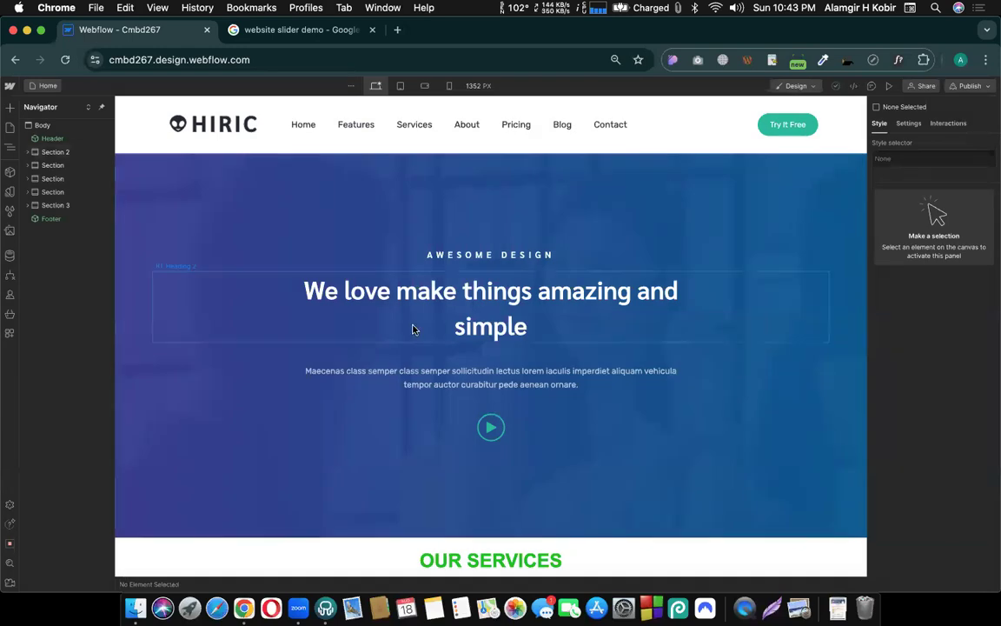
pyautogui.scroll(-10, 413, 329)
pyautogui.scroll(-2, 413, 329)
pyautogui.scroll(5, 413, 329)
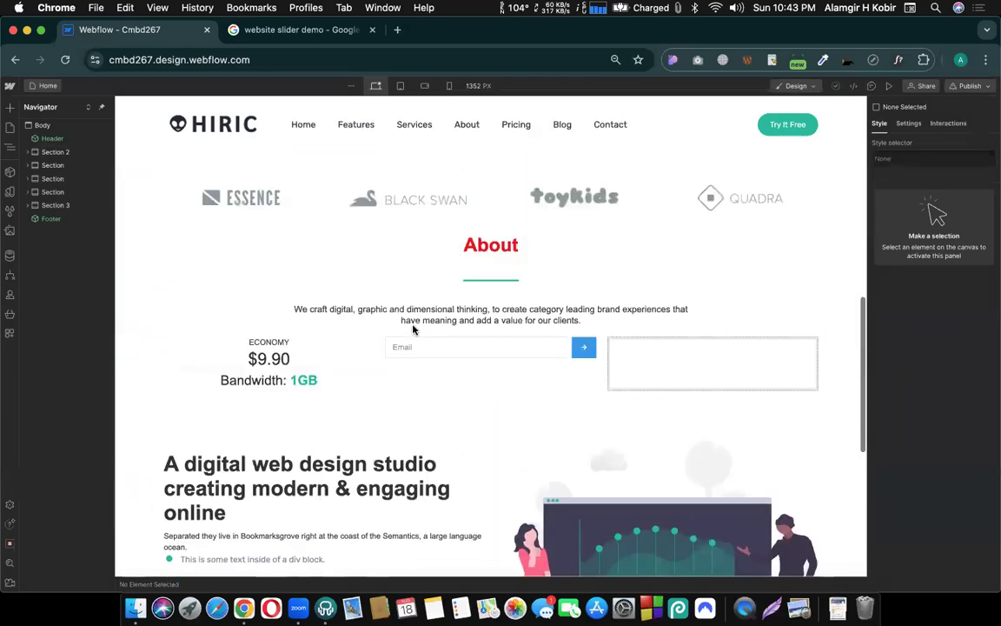
pyautogui.scroll(-3, 413, 330)
pyautogui.scroll(-3, 413, 329)
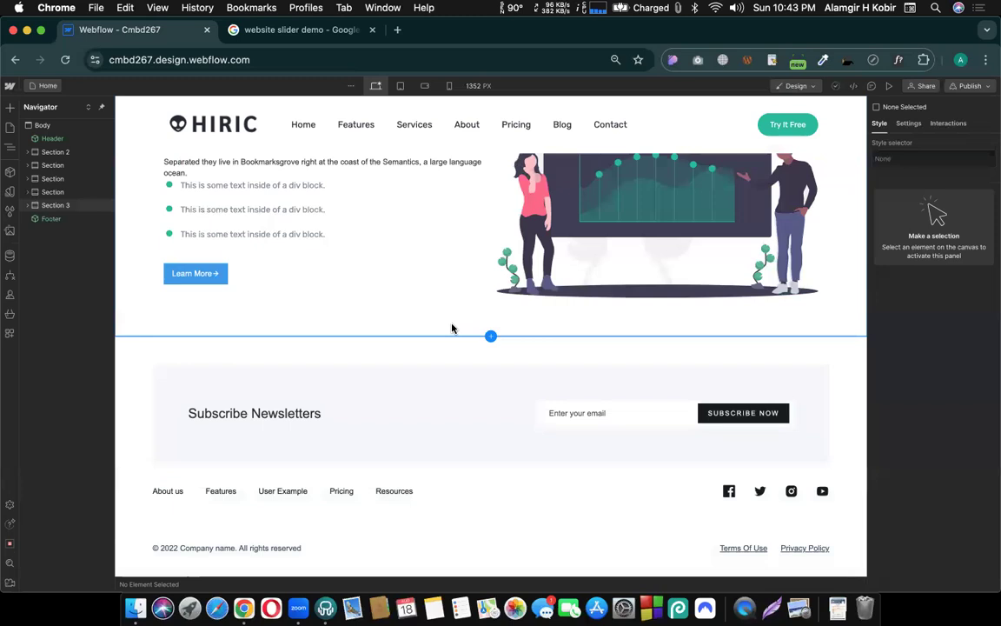
pyautogui.scroll(5, 452, 322)
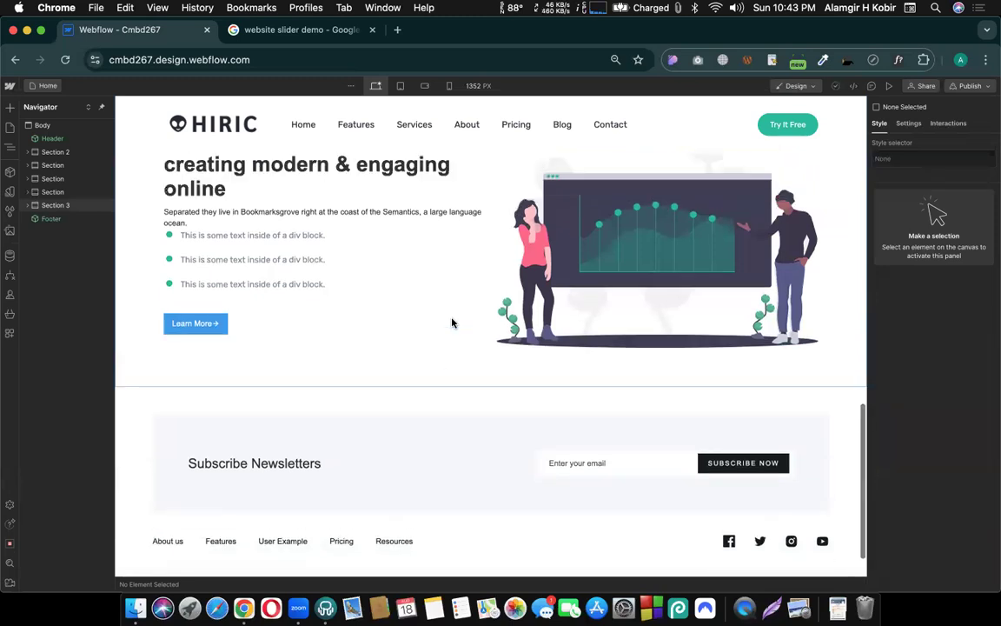
pyautogui.scroll(2, 255, 399)
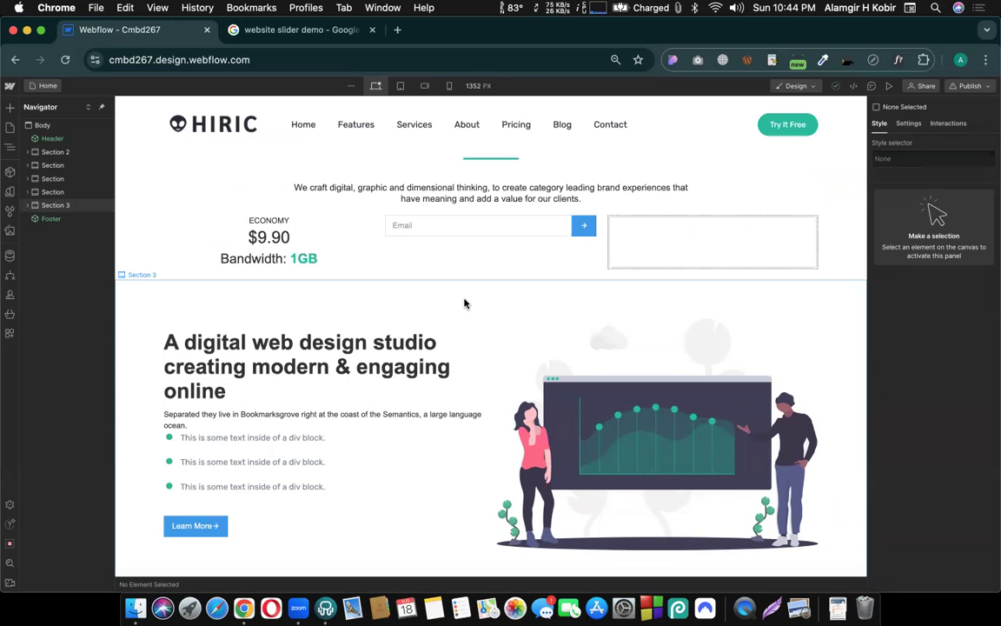
pyautogui.scroll(-5, 465, 303)
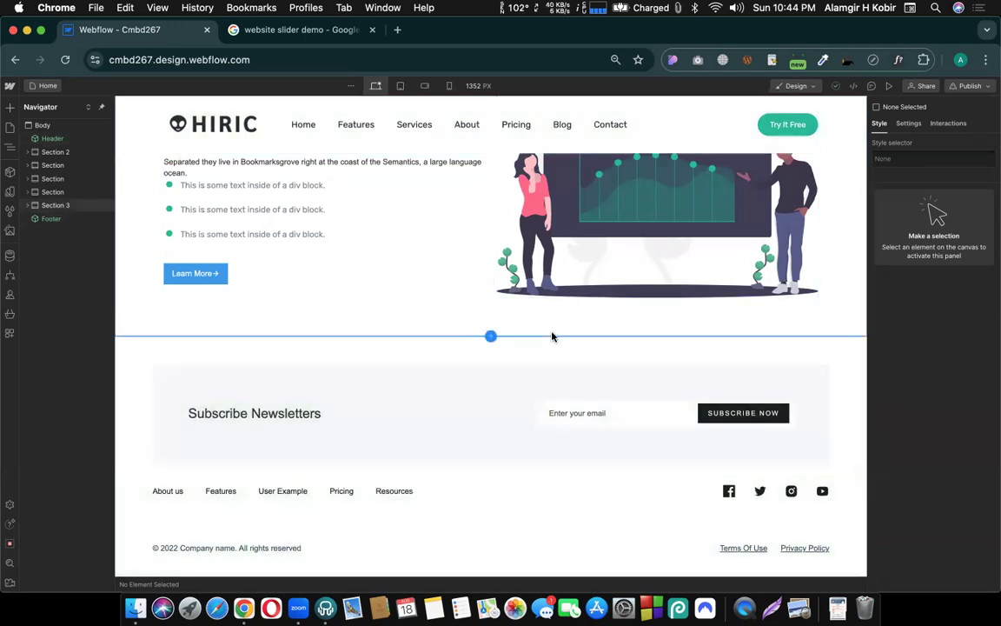
pyautogui.scroll(5, 552, 336)
pyautogui.scroll(8, 552, 335)
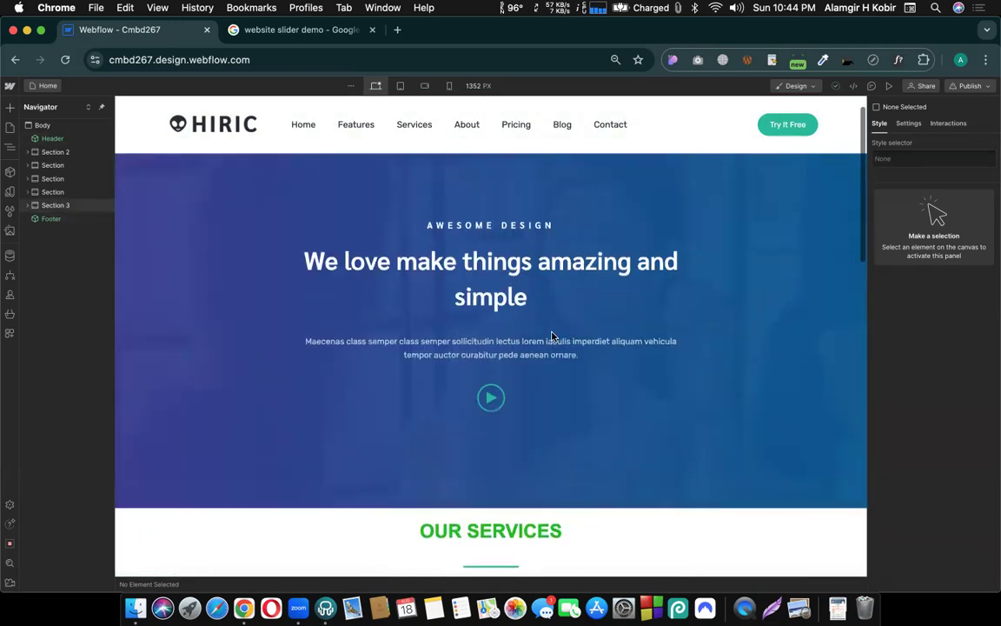
# - Add a new Section between the hero and the OUR SERVICES section, and place a Container inside it
pyautogui.scroll(-6, 520, 275)
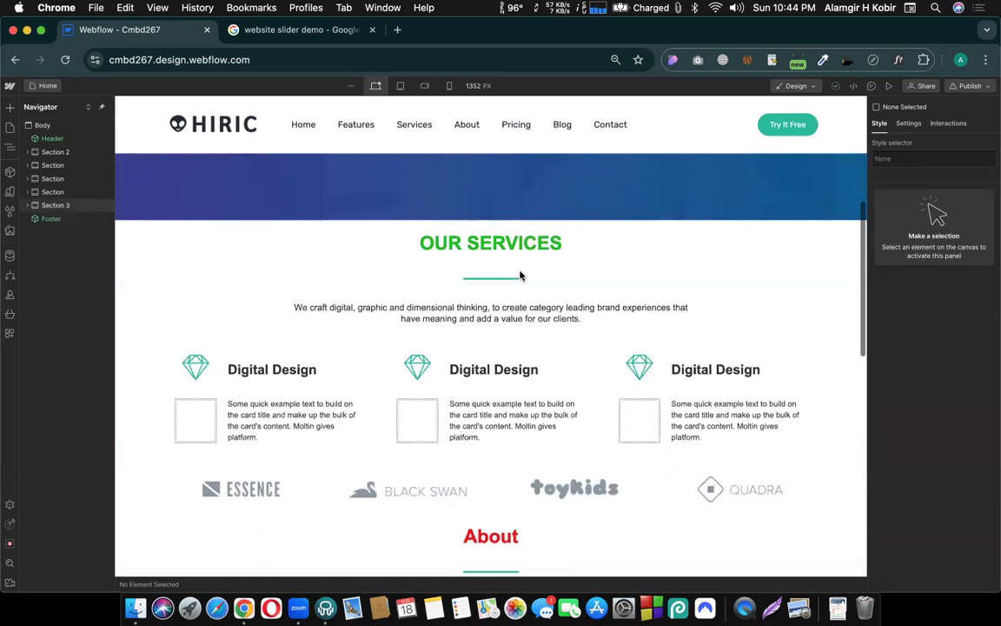
pyautogui.click(12, 109)
pyautogui.moveTo(39, 187); pyautogui.dragTo(459, 220)
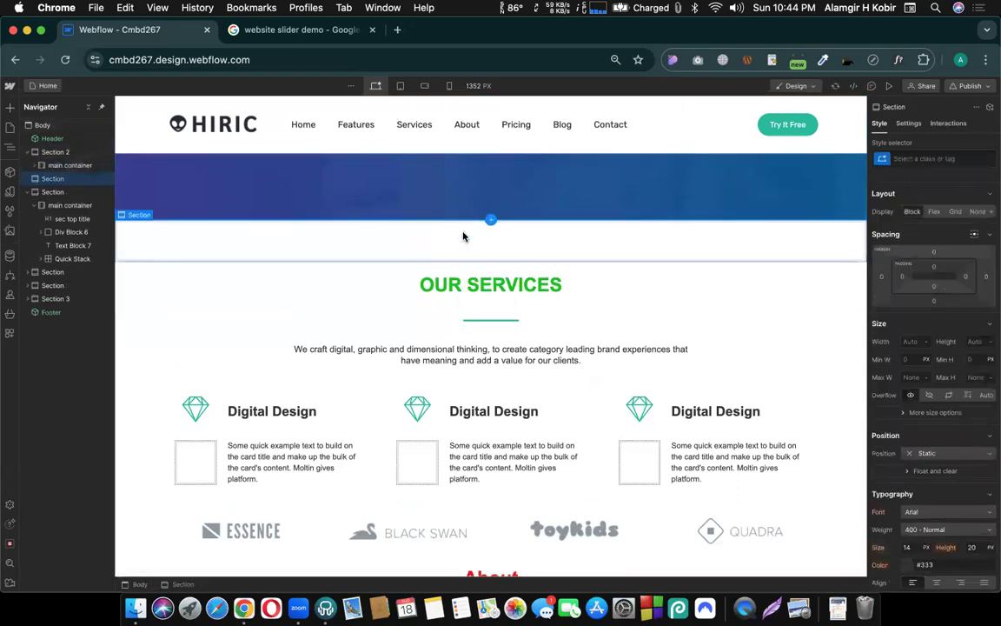
pyautogui.click(11, 109)
pyautogui.moveTo(87, 201); pyautogui.dragTo(306, 246)
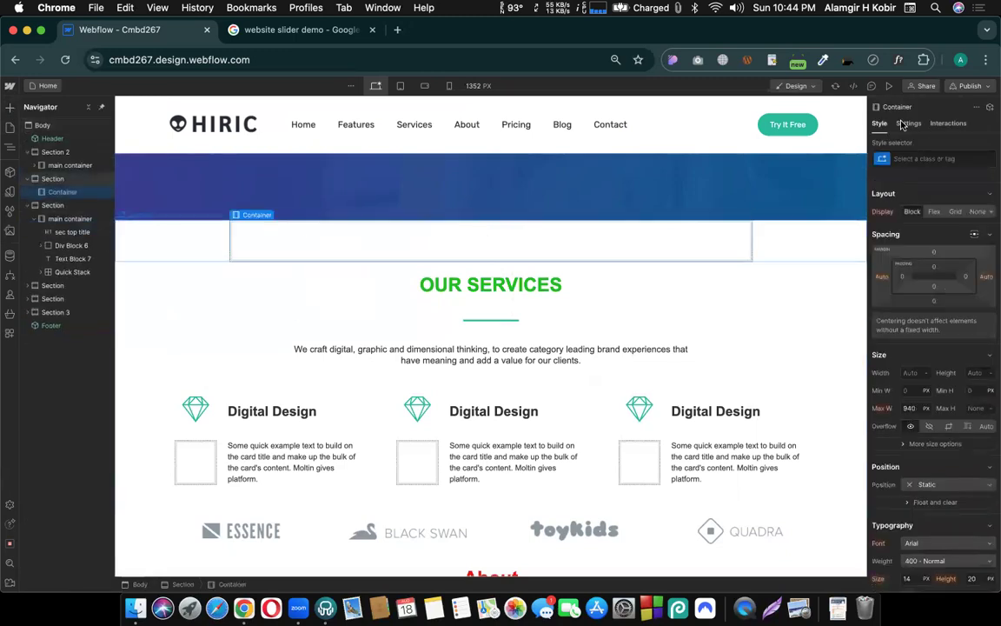
# - Apply the existing "main container" class to the new container
pyautogui.click(913, 157)
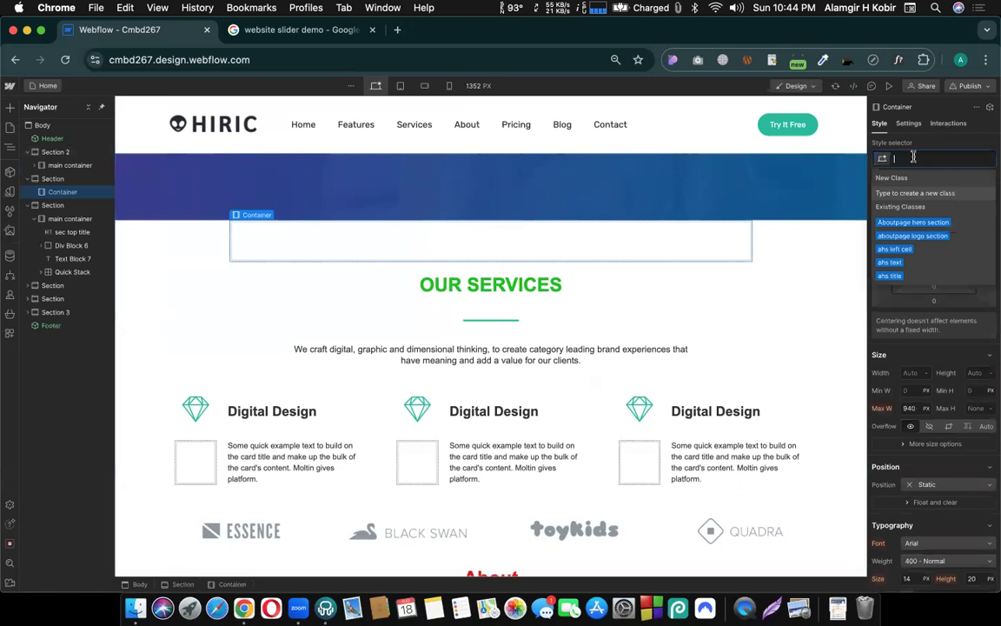
pyautogui.write('main')
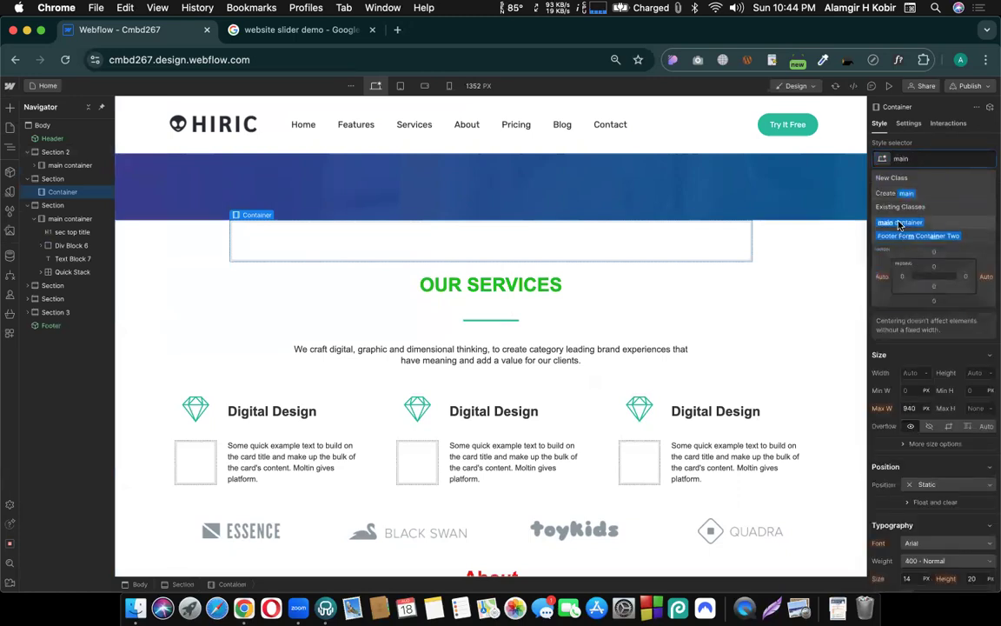
pyautogui.click(901, 223)
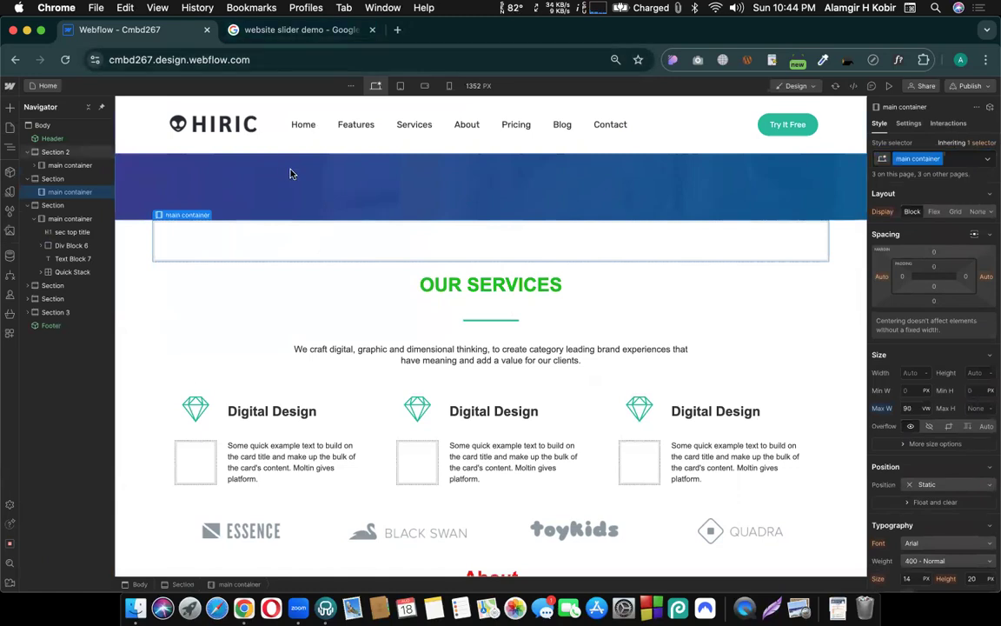
# - Compare the website slider image results with the empty container area between the hero and OUR SERVICES on the home page
pyautogui.scroll(3, 367, 273)
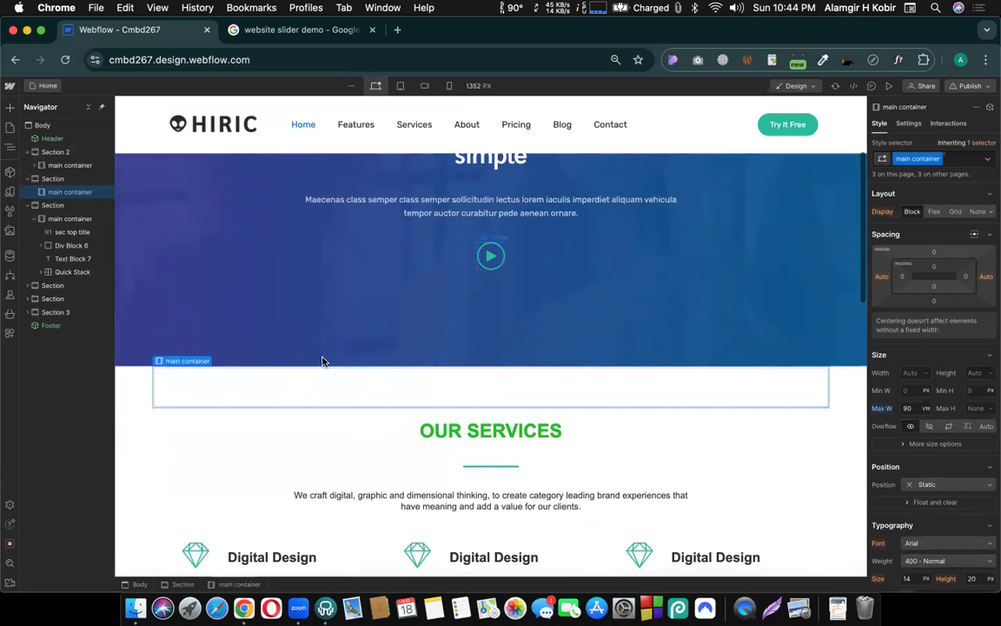
pyautogui.scroll(3, 323, 362)
pyautogui.scroll(-5, 323, 361)
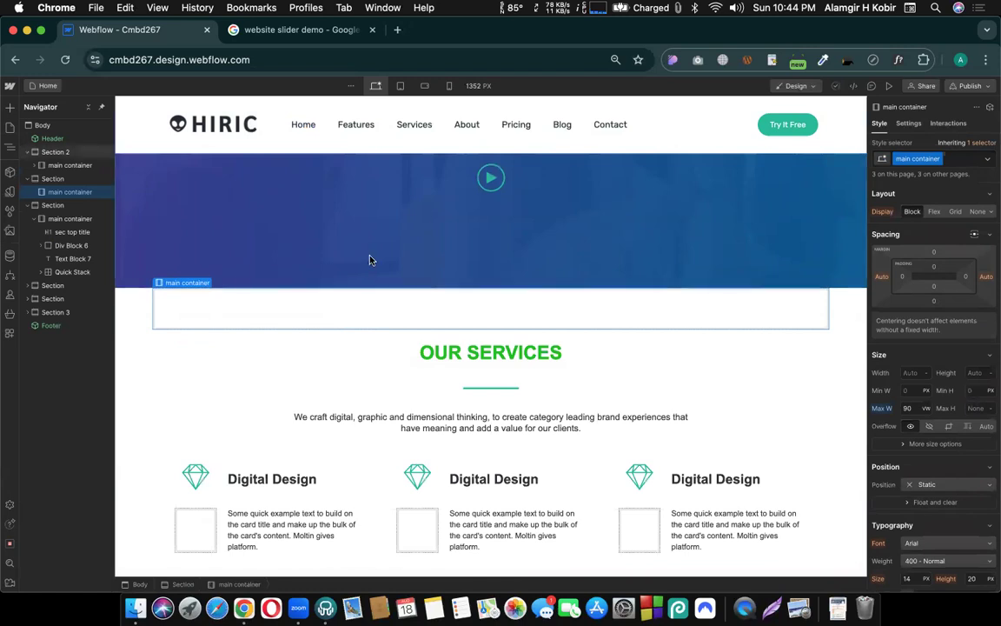
pyautogui.click(296, 29)
pyautogui.scroll(-2, 615, 223)
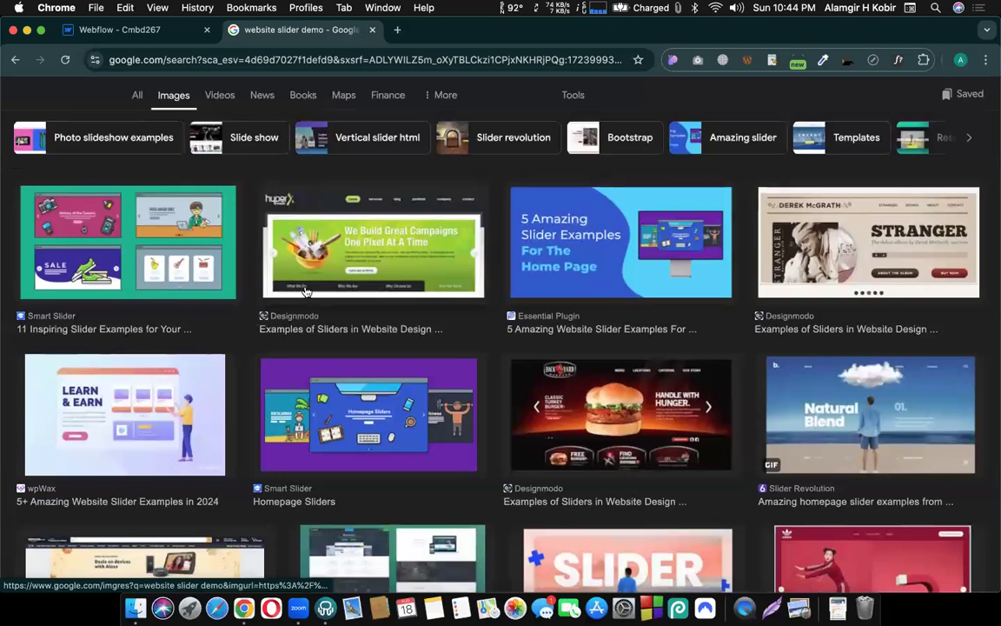
pyautogui.click(120, 30)
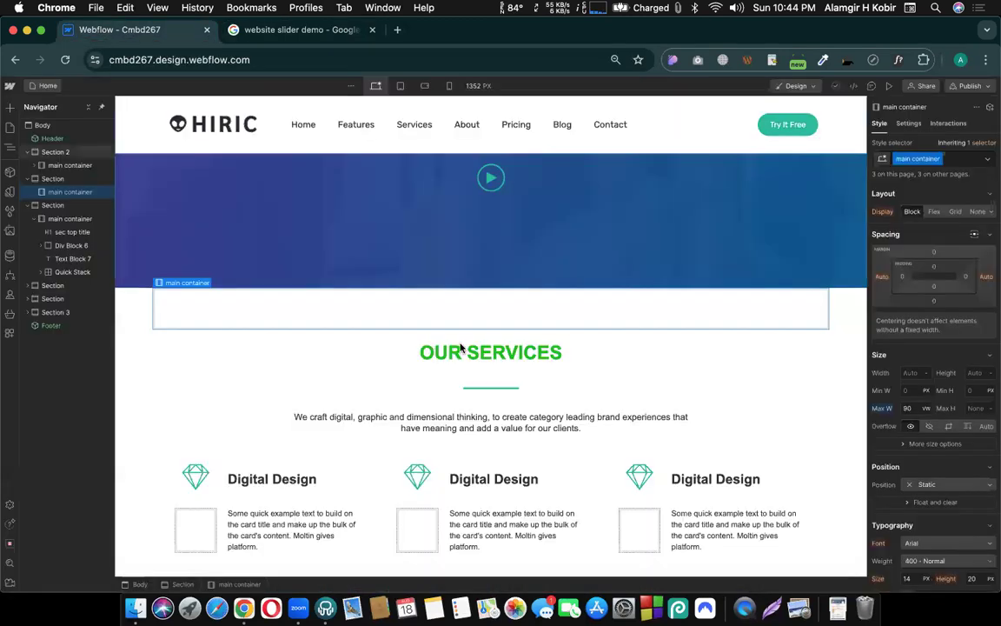
pyautogui.scroll(2, 693, 286)
pyautogui.scroll(-5, 463, 407)
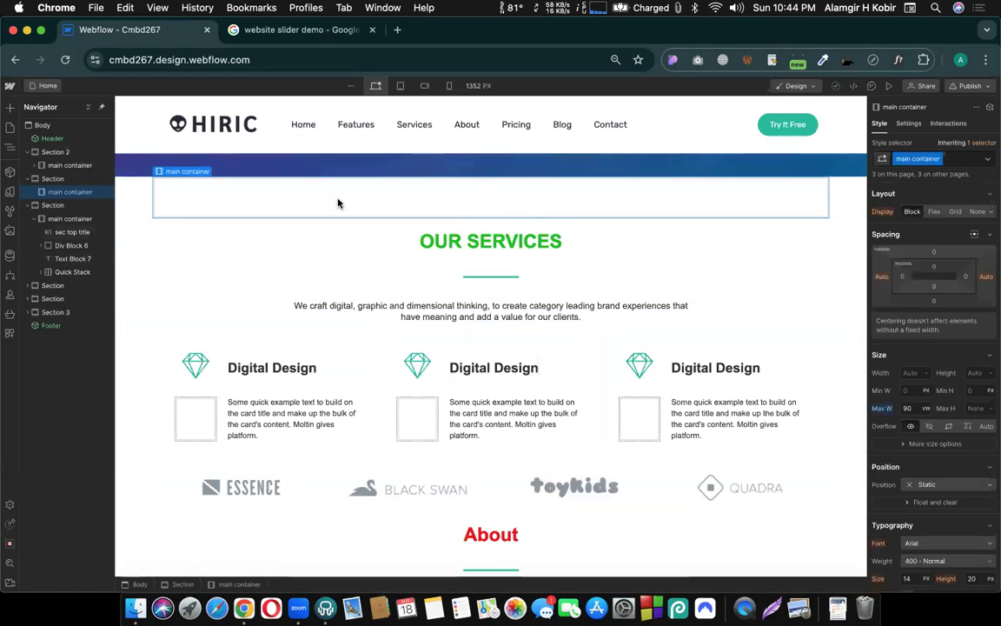
pyautogui.scroll(5, 296, 330)
pyautogui.scroll(-5, 255, 459)
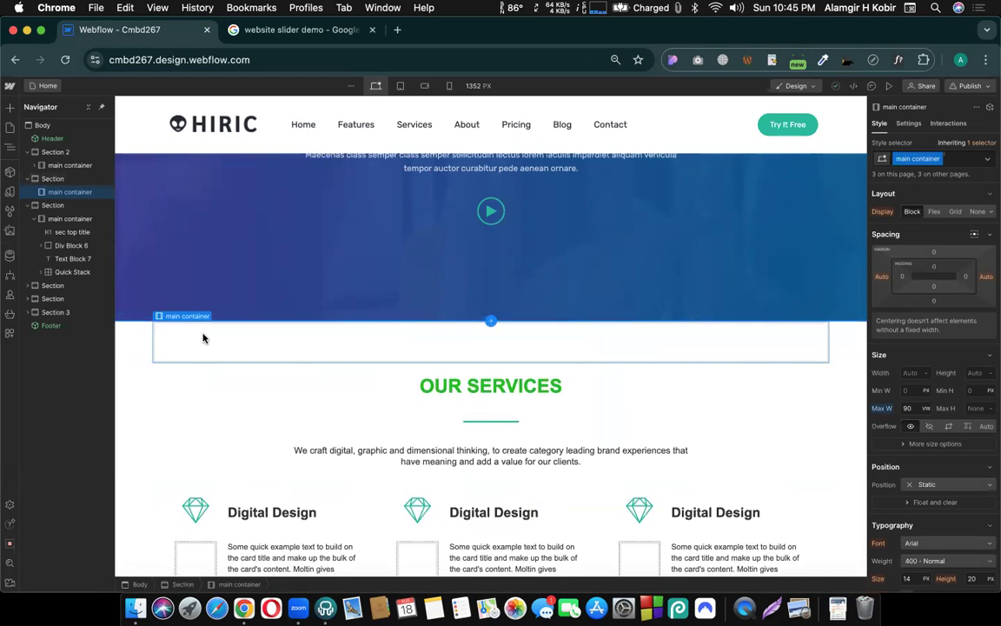
# - Add a Slider element inside the empty main container below the hero
pyautogui.click(7, 108)
pyautogui.scroll(-10, 83, 287)
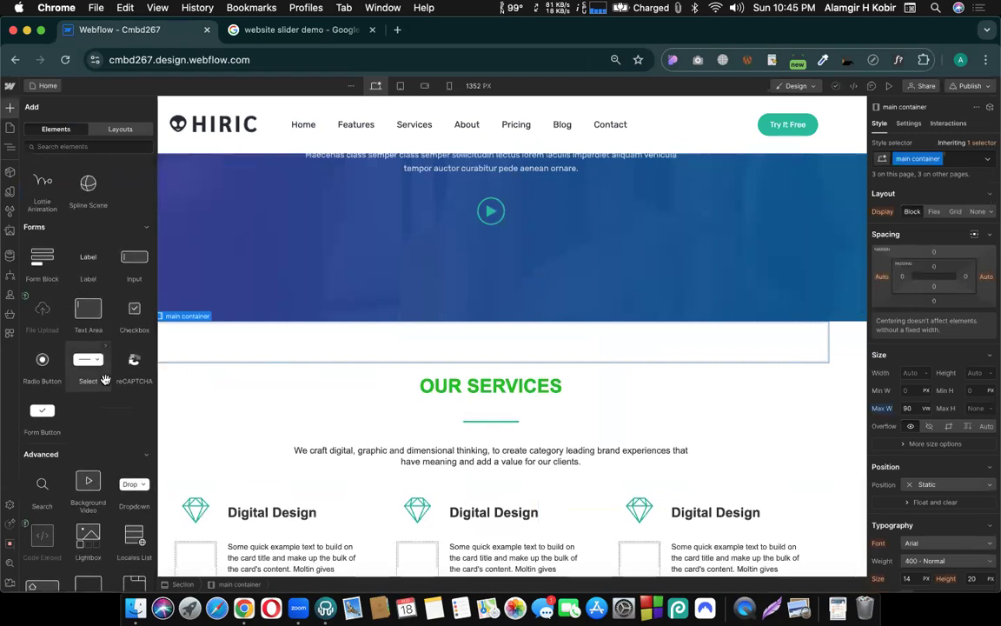
pyautogui.scroll(5, 96, 347)
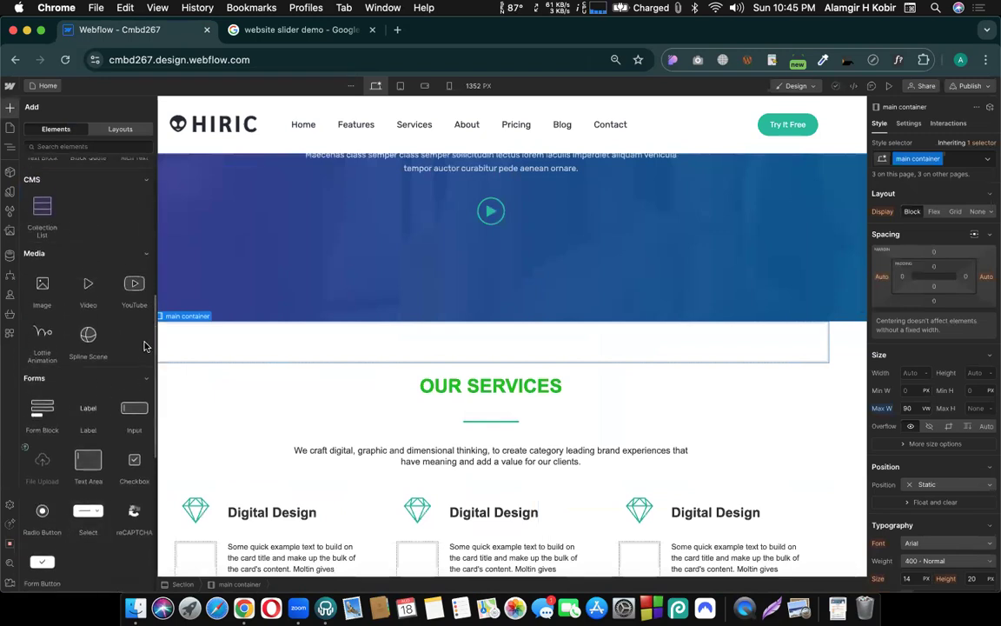
pyautogui.scroll(-8, 145, 346)
pyautogui.scroll(-1, 145, 346)
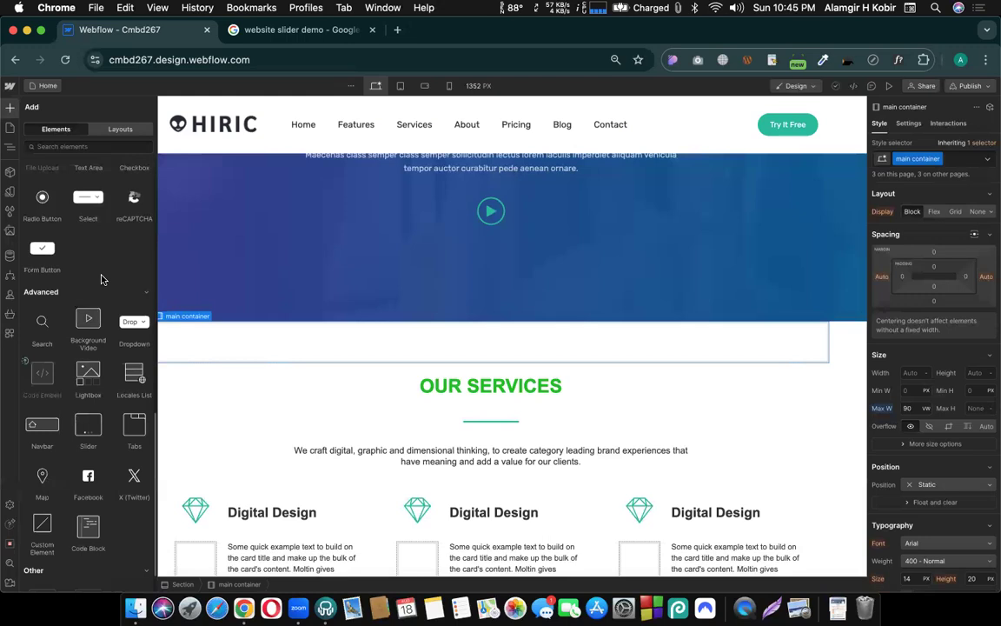
pyautogui.scroll(-2, 91, 339)
pyautogui.moveTo(80, 397); pyautogui.dragTo(501, 275)
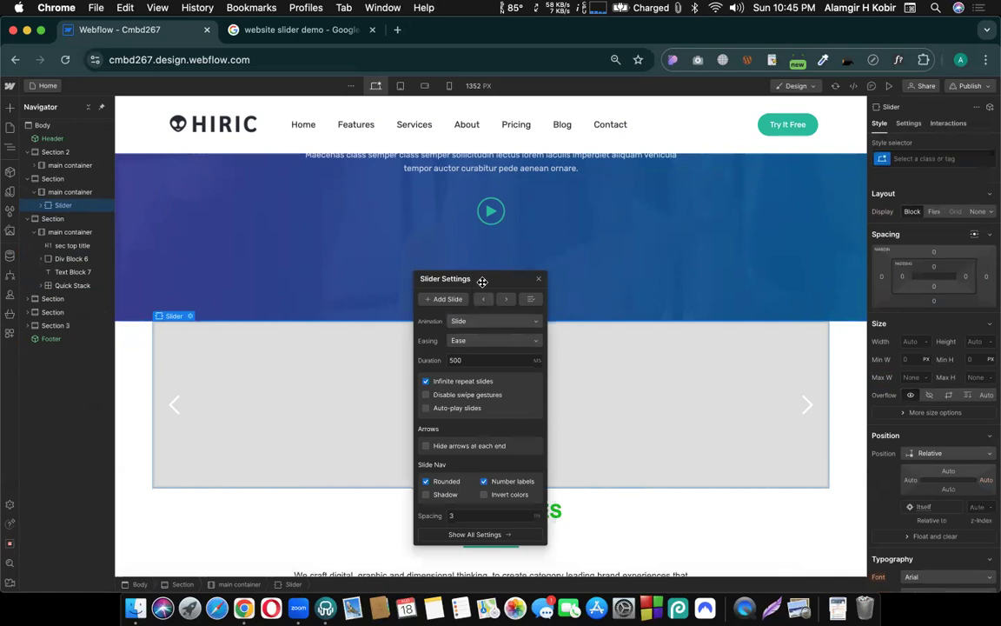
# - Check the slider's slide list, view slide 2, and return to slide 1
pyautogui.moveTo(482, 279); pyautogui.dragTo(448, 235)
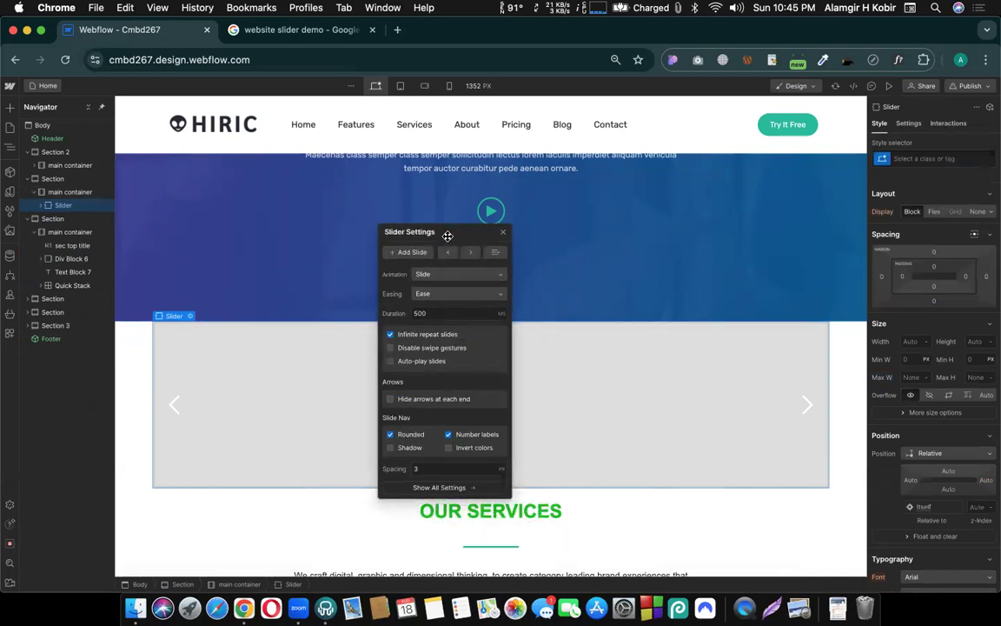
pyautogui.click(495, 253)
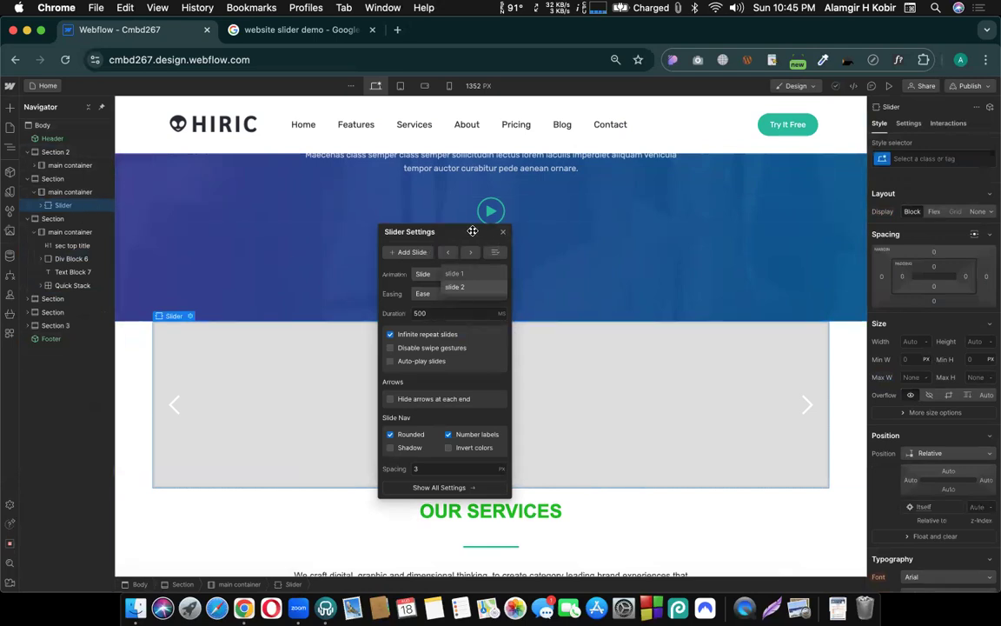
pyautogui.moveTo(456, 234); pyautogui.dragTo(453, 195)
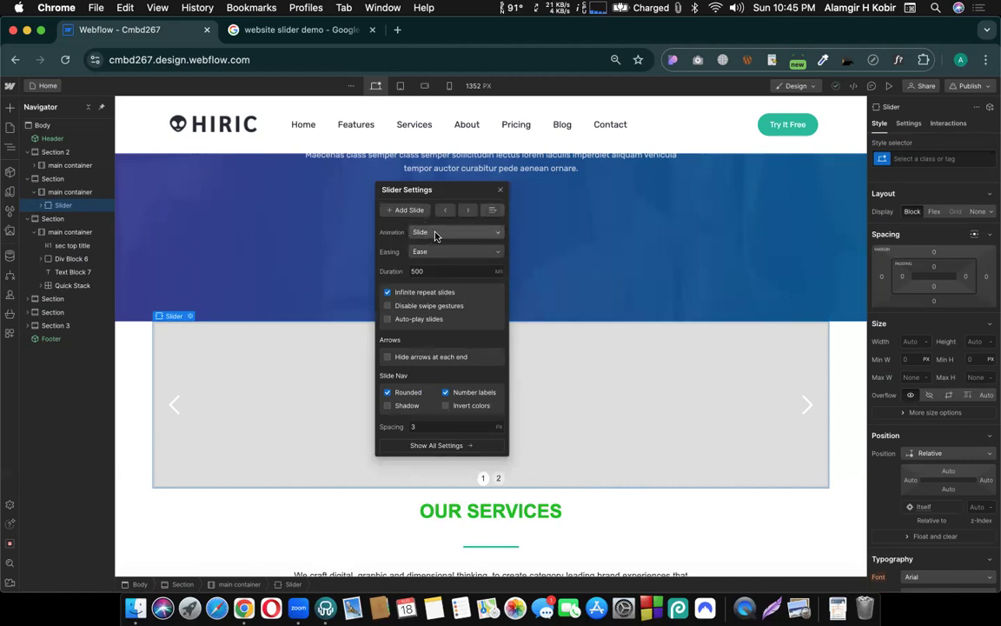
pyautogui.moveTo(493, 209)
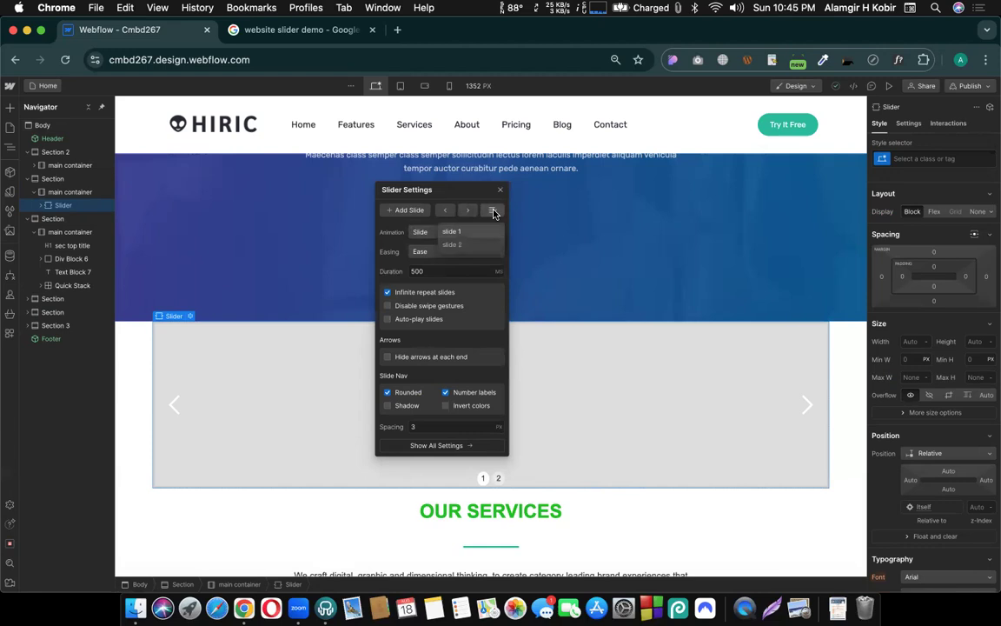
pyautogui.click(457, 249)
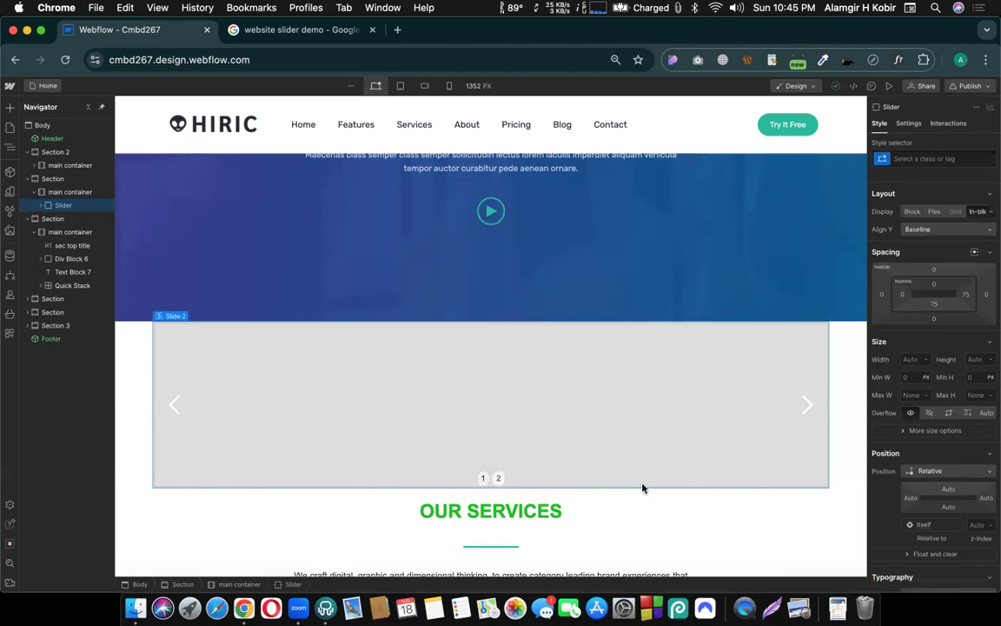
pyautogui.click(486, 480)
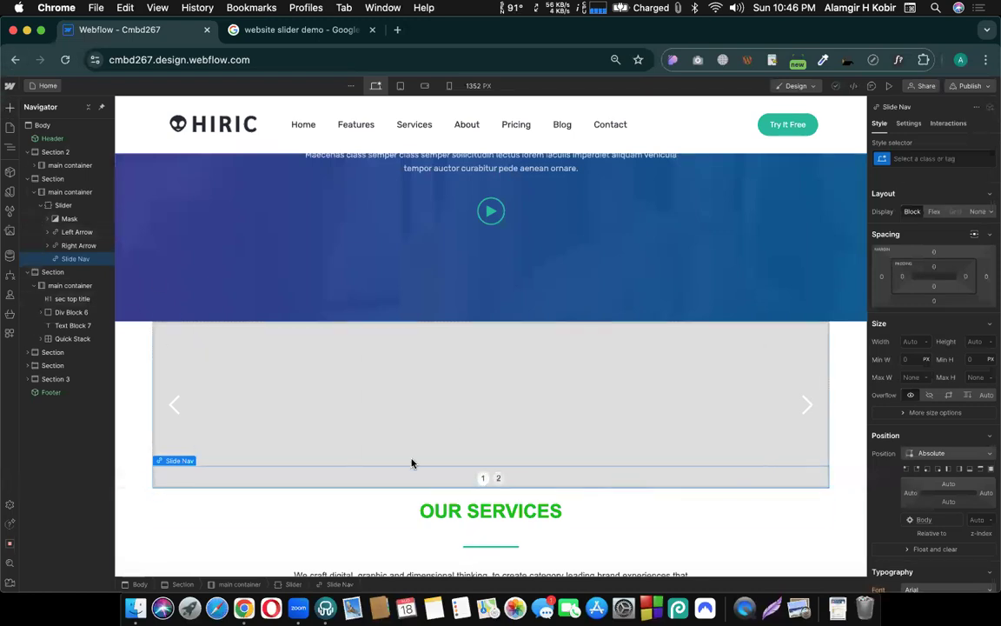
# - Place a Div Block inside slide 1 and set its width and height to 100%
pyautogui.click(10, 107)
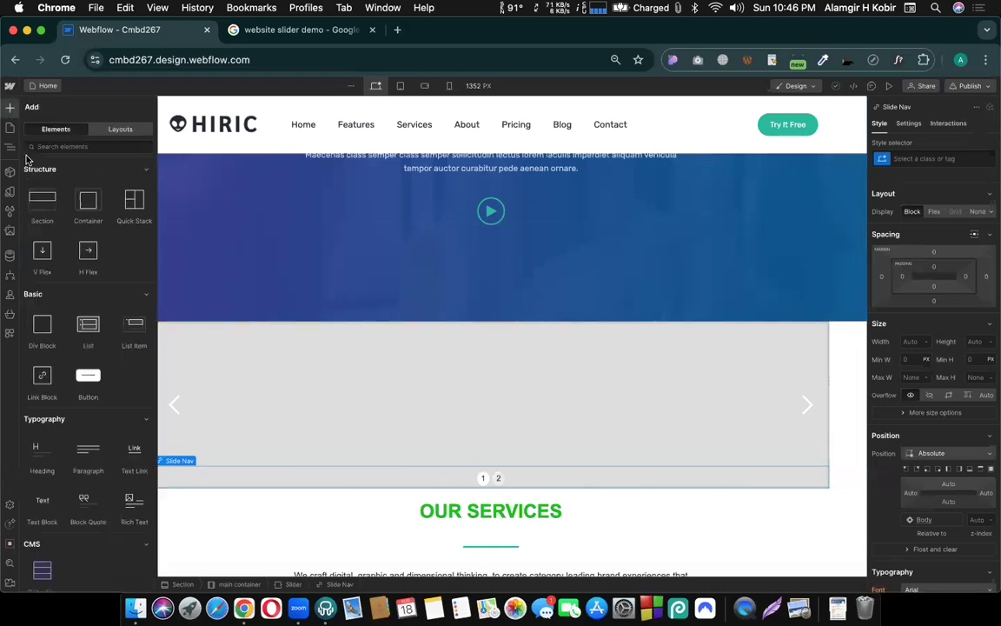
pyautogui.moveTo(42, 325); pyautogui.dragTo(371, 378)
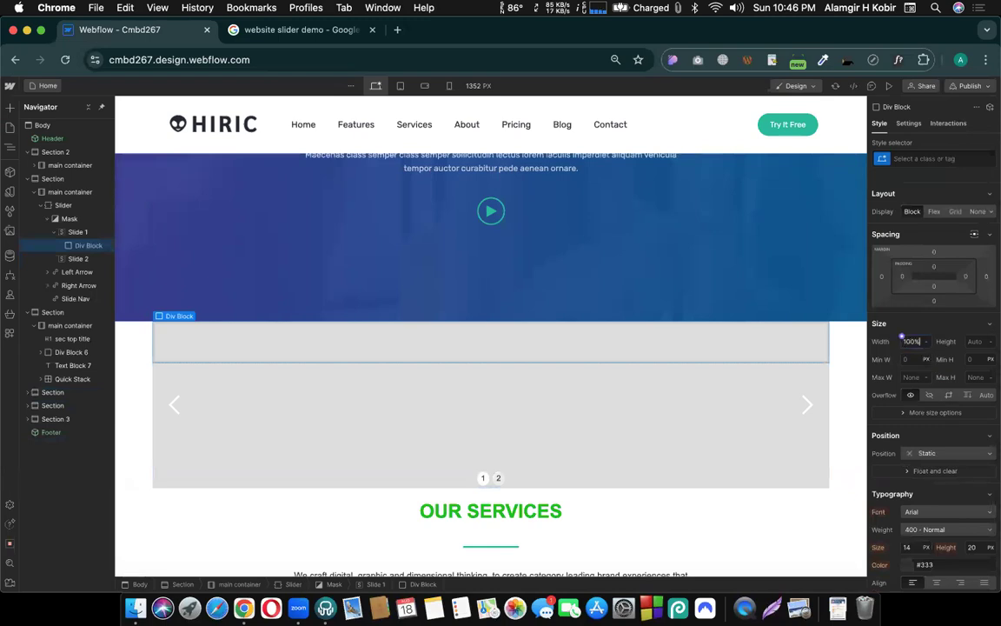
pyautogui.press('Tab')
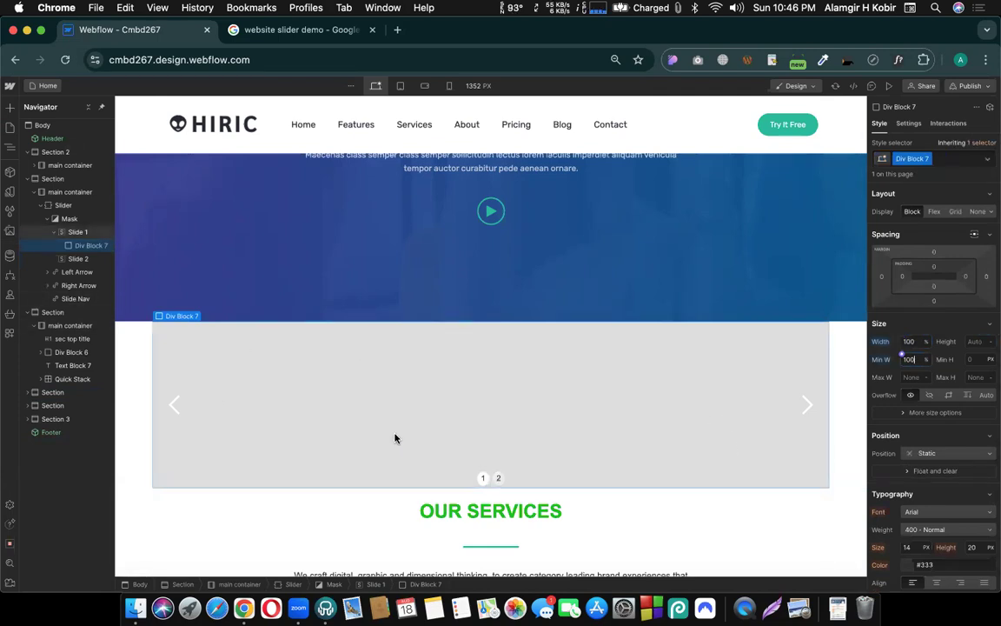
pyautogui.keyDown('alt'); pyautogui.click(882, 361); pyautogui.keyUp('alt')
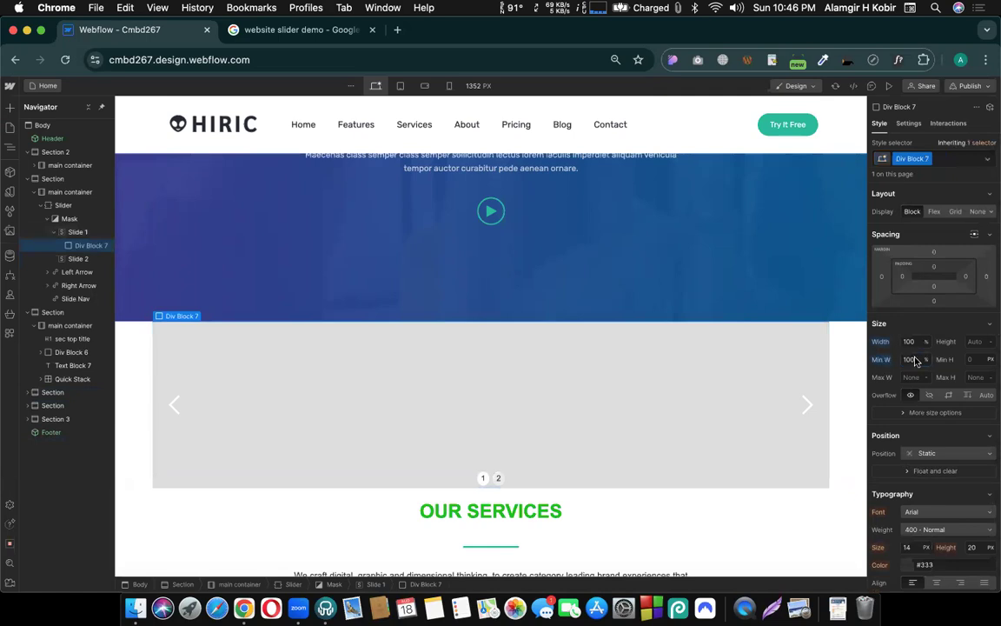
pyautogui.click(967, 339)
pyautogui.write('100%')
pyautogui.press('Return')
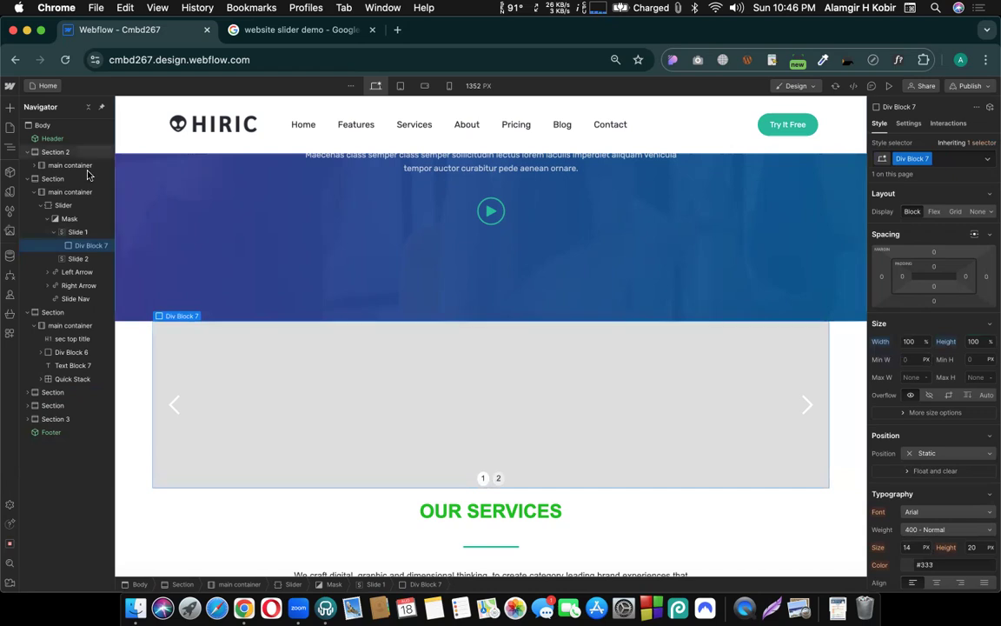
# - Add an Image to slide 1's div block, using the green diamond icon from the assets as its source
pyautogui.click(10, 106)
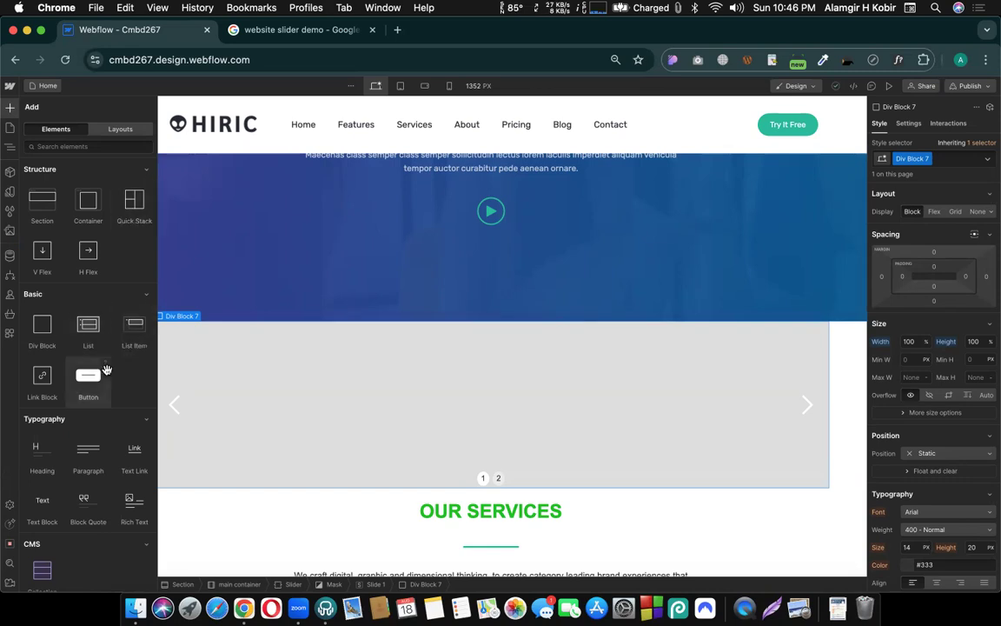
pyautogui.scroll(-5, 96, 382)
pyautogui.moveTo(42, 415); pyautogui.dragTo(315, 405)
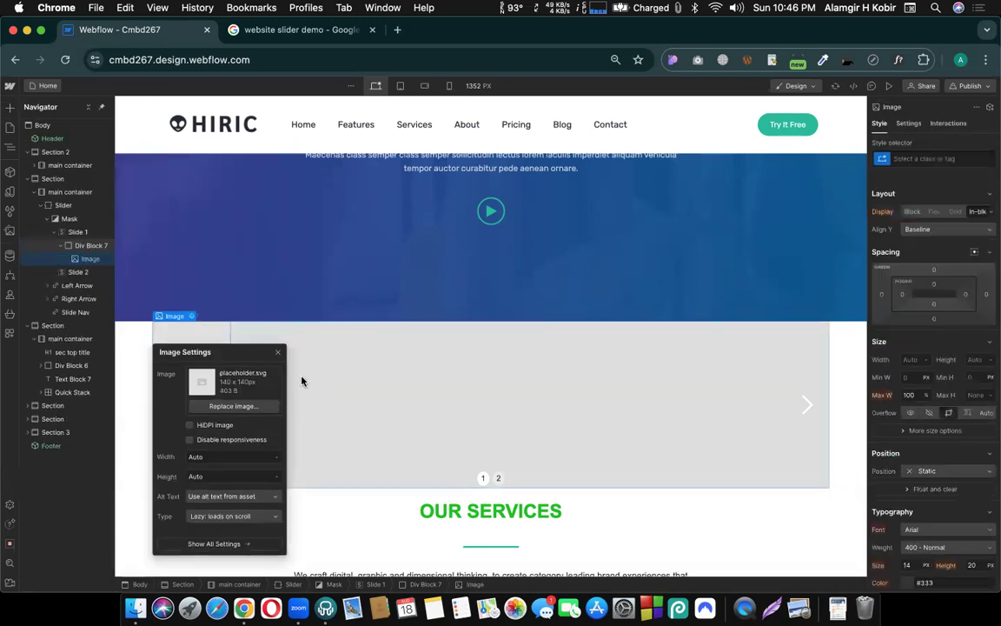
pyautogui.click(230, 408)
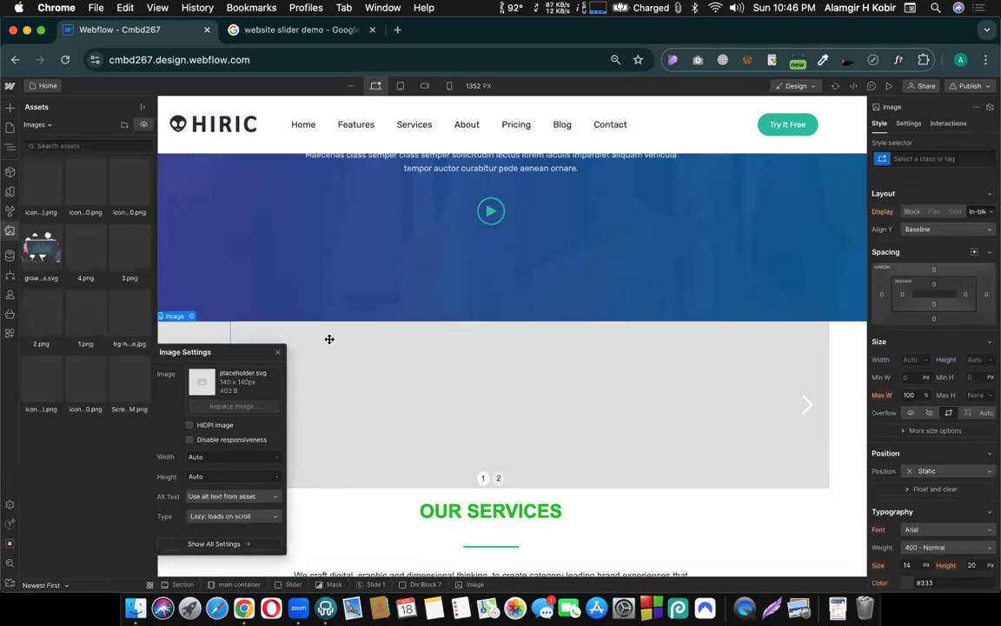
pyautogui.moveTo(221, 355); pyautogui.dragTo(448, 303)
pyautogui.click(41, 183)
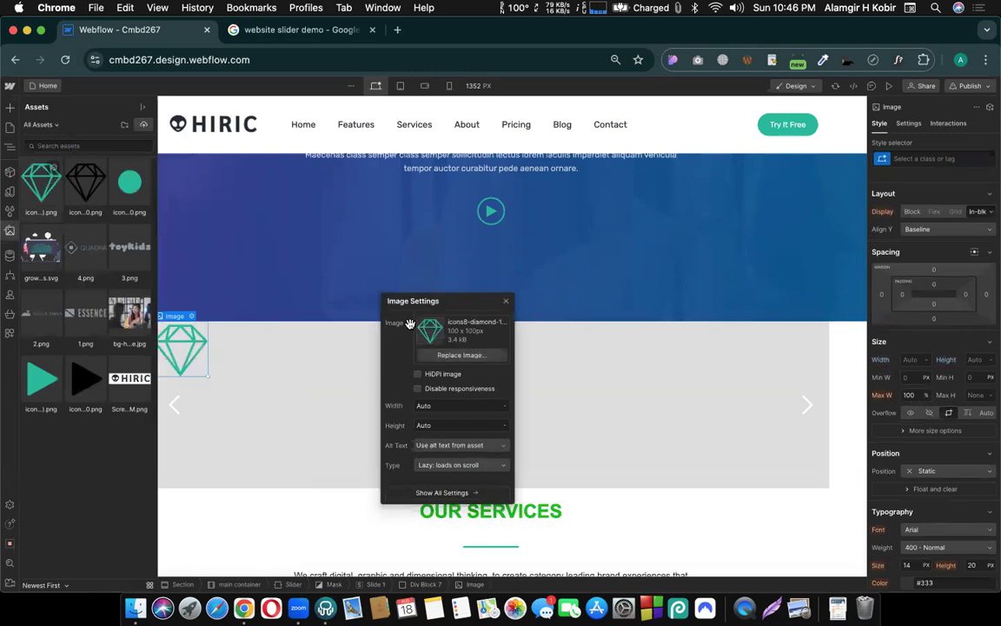
pyautogui.click(506, 301)
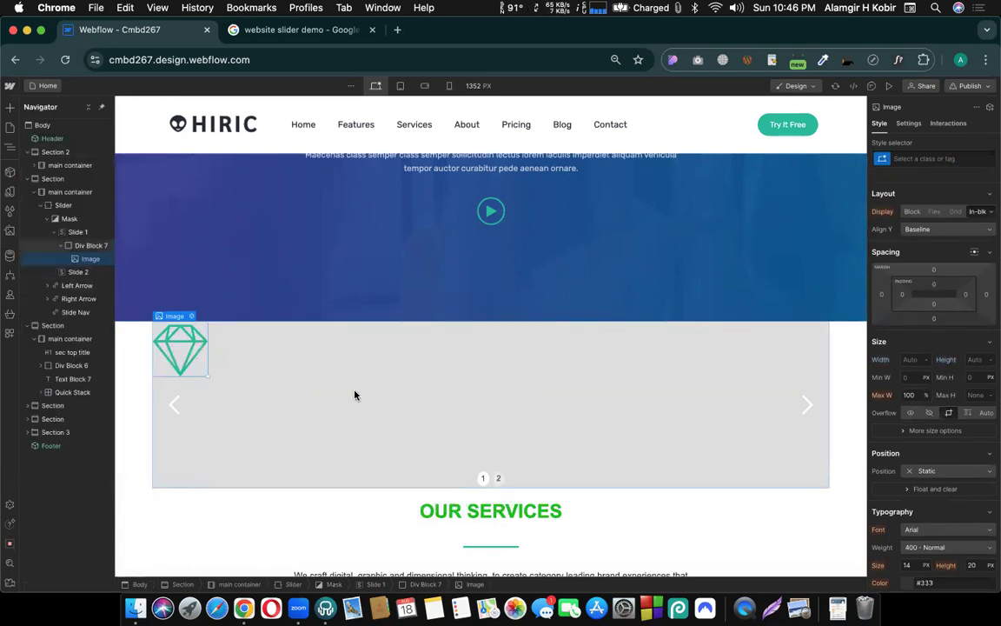
# - Set slide 1's div block to a Flex layout with its content centered on both axes
pyautogui.click(354, 396)
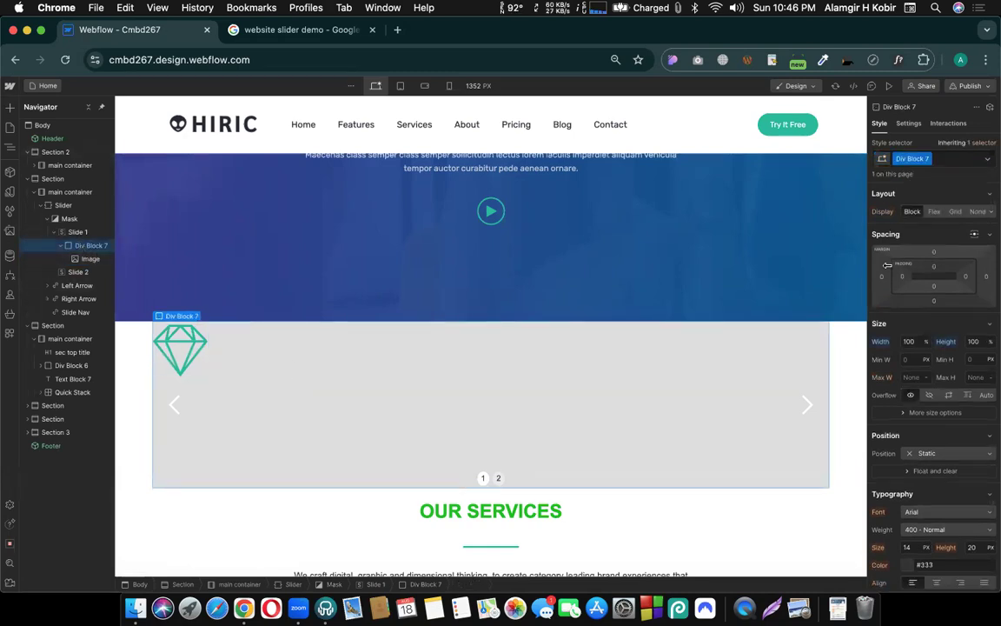
pyautogui.click(934, 212)
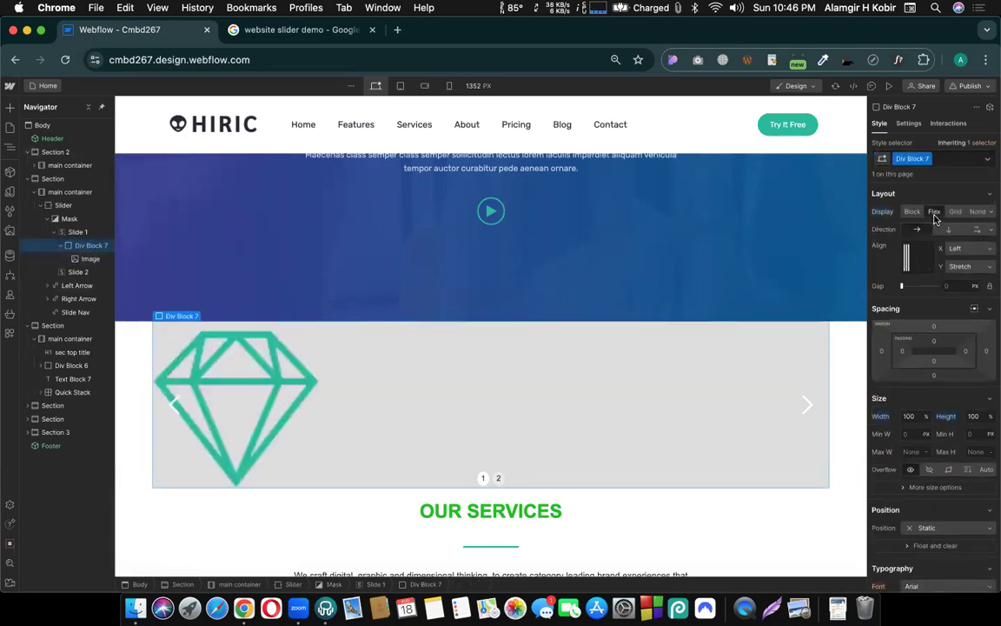
pyautogui.click(920, 260)
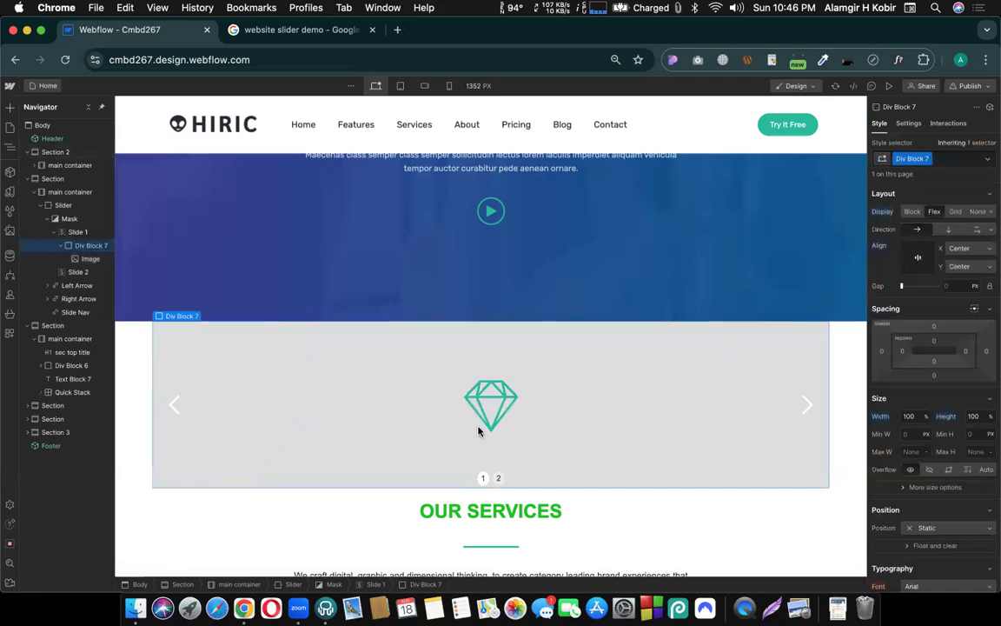
# - Switch the slider to slide 2 and add a Div Block inside it
pyautogui.click(497, 478)
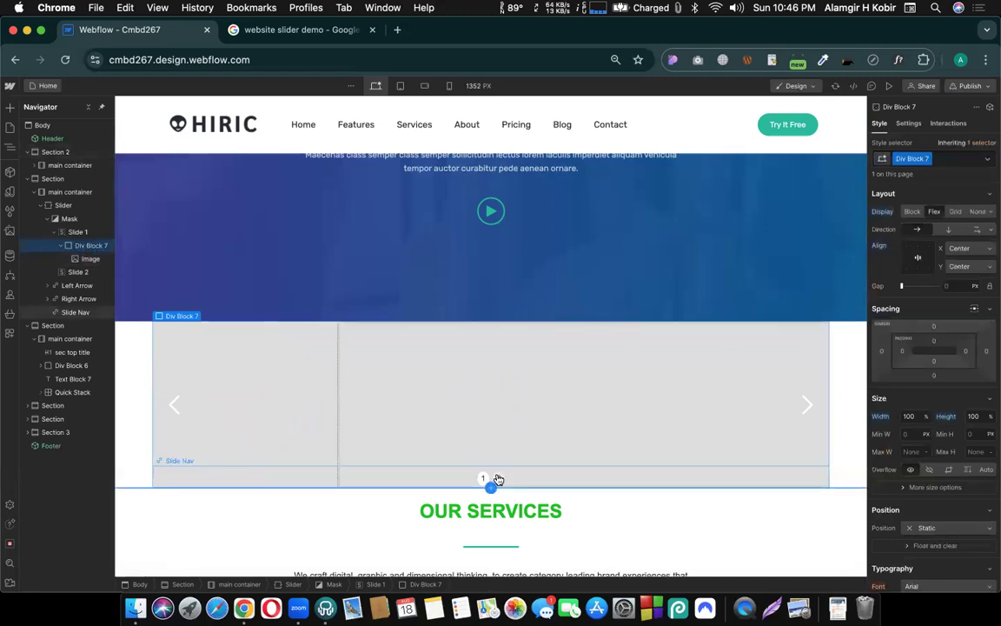
pyautogui.click(481, 340)
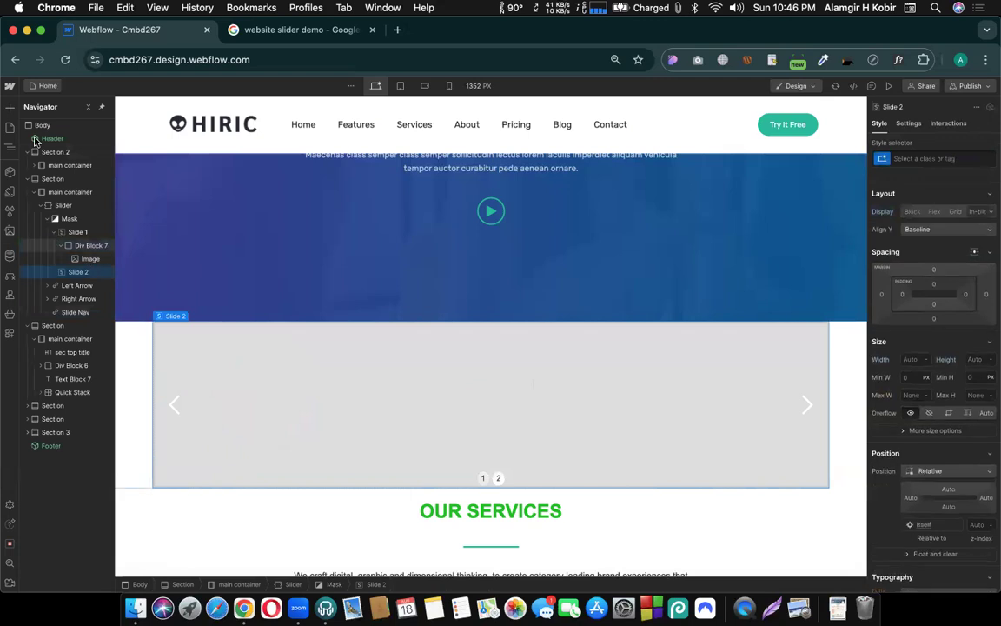
pyautogui.click(9, 109)
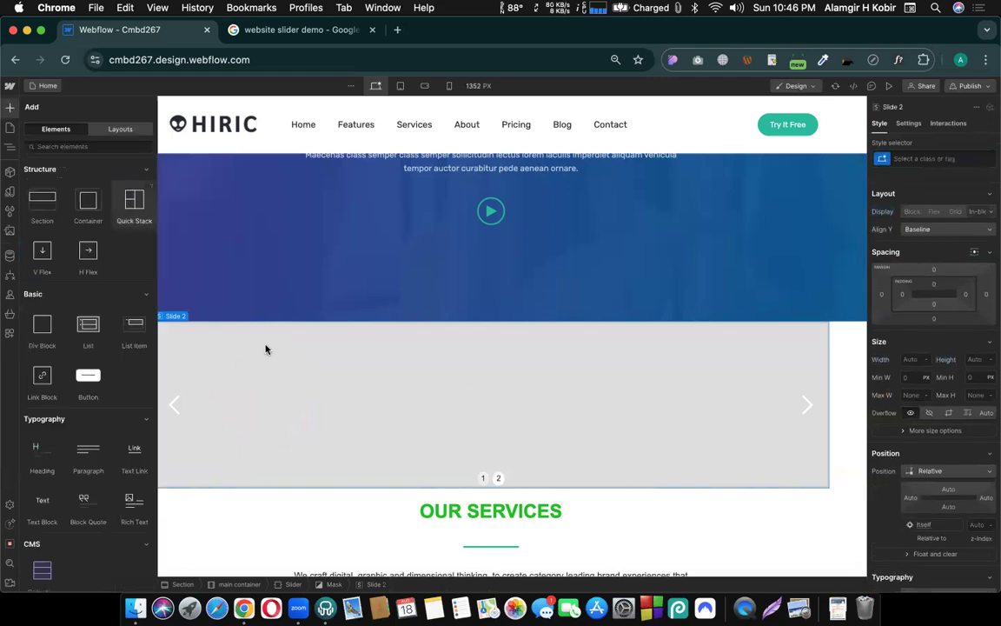
pyautogui.click(306, 400)
pyautogui.press('super+e')
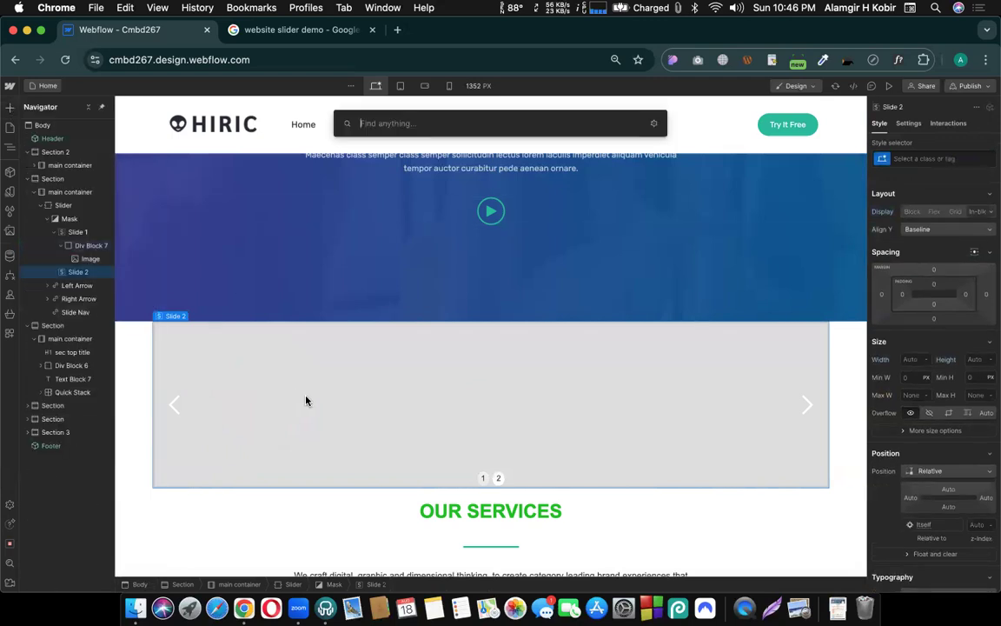
pyautogui.write('div')
pyautogui.press('Return')
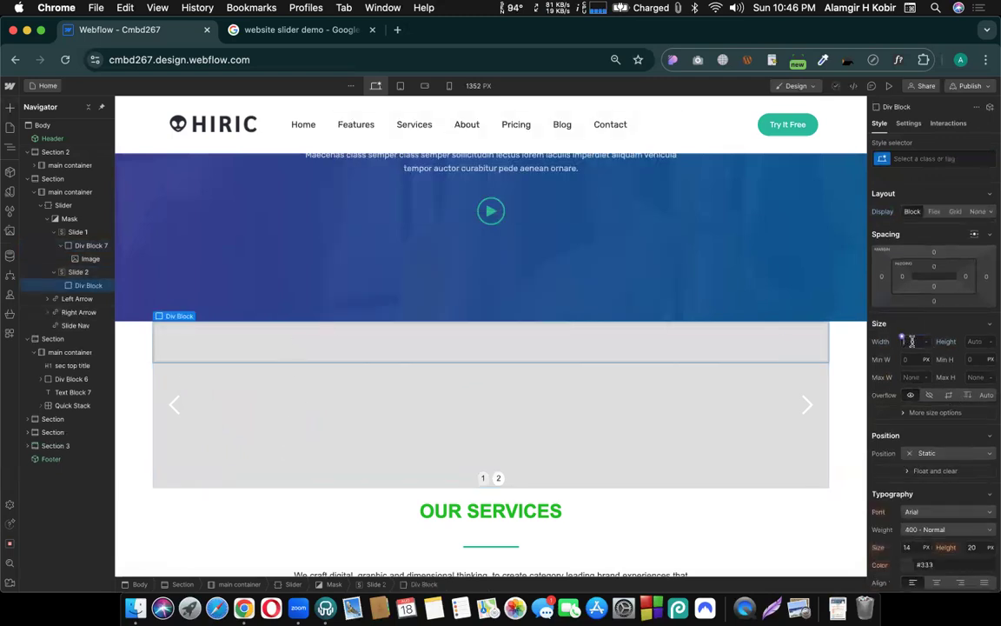
# - Set the width and height of slide 2's div block to 100%
pyautogui.click(967, 341)
pyautogui.write('100%')
pyautogui.press('Return')
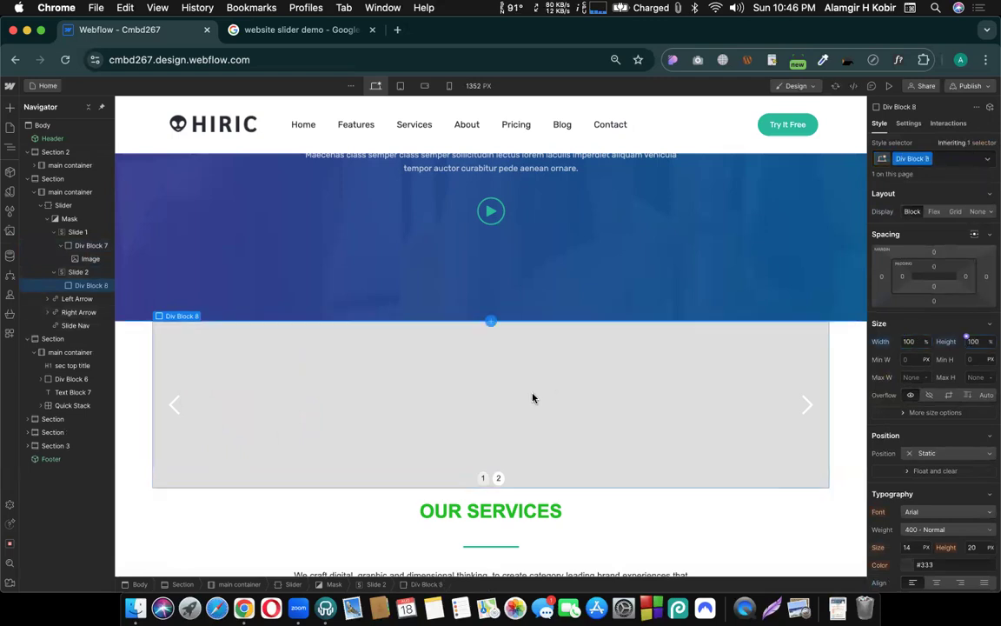
# - Add an Image to slide 2's div block, using the toykids logo 3.png from the assets as its source
pyautogui.press('super+e')
pyautogui.write('im')
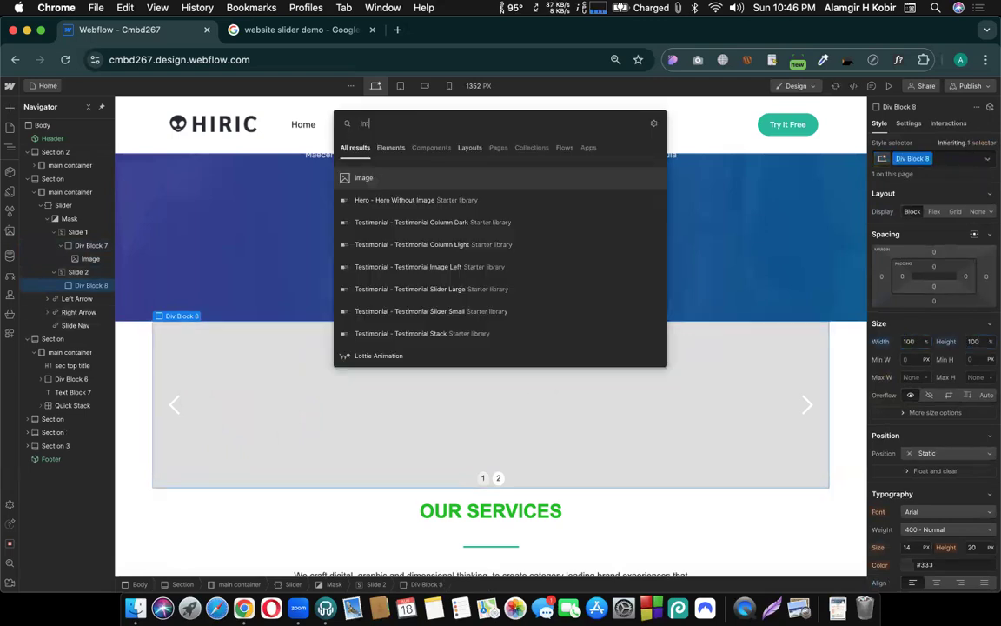
pyautogui.press('Return')
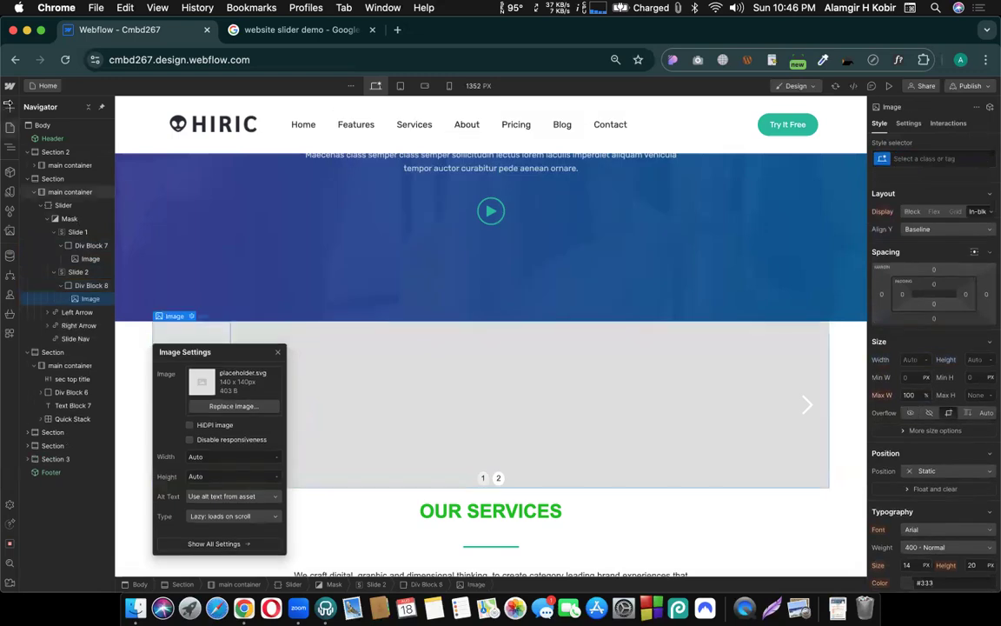
pyautogui.click(233, 406)
pyautogui.click(127, 261)
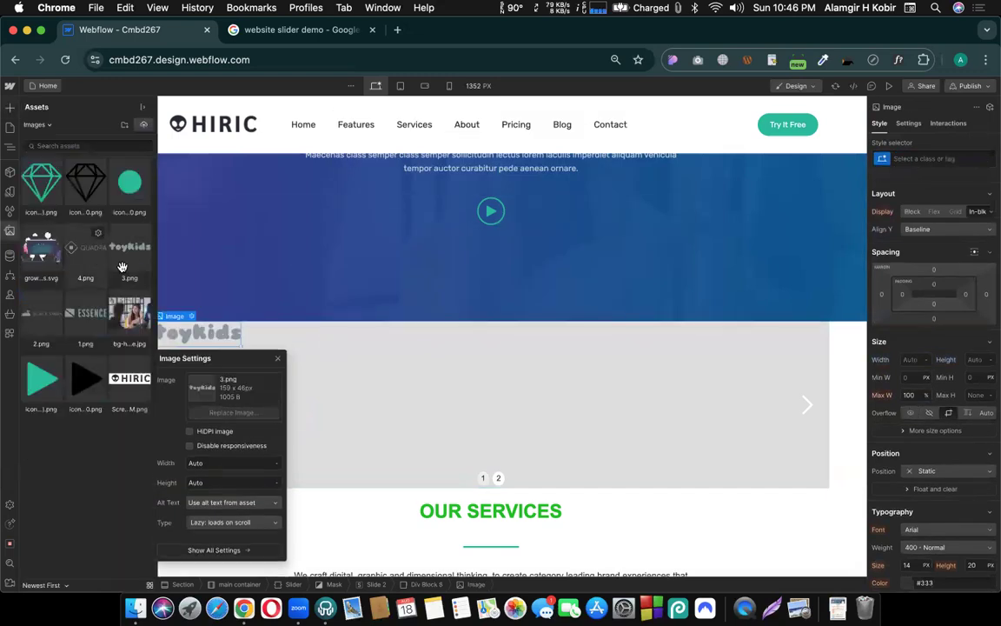
# - Set slide 2's div block to a Flex layout with its content centered on both axes
pyautogui.click(737, 357)
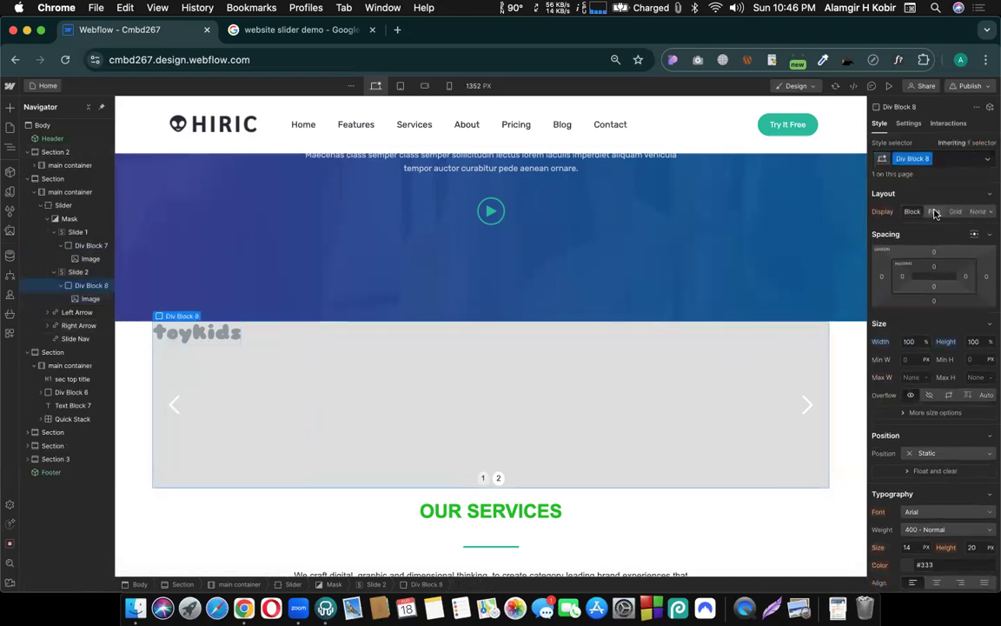
pyautogui.click(934, 212)
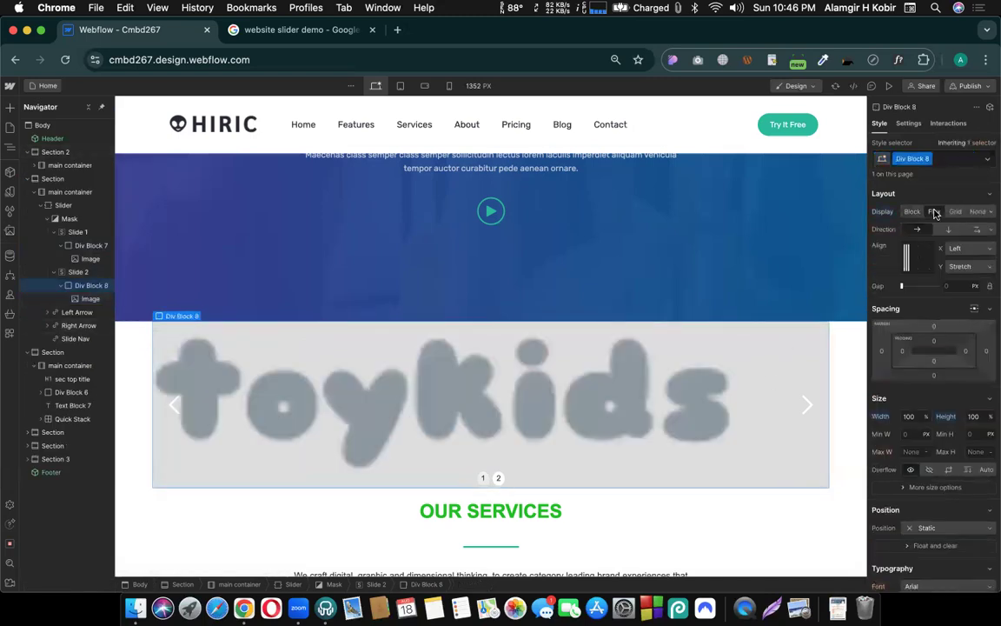
pyautogui.click(917, 257)
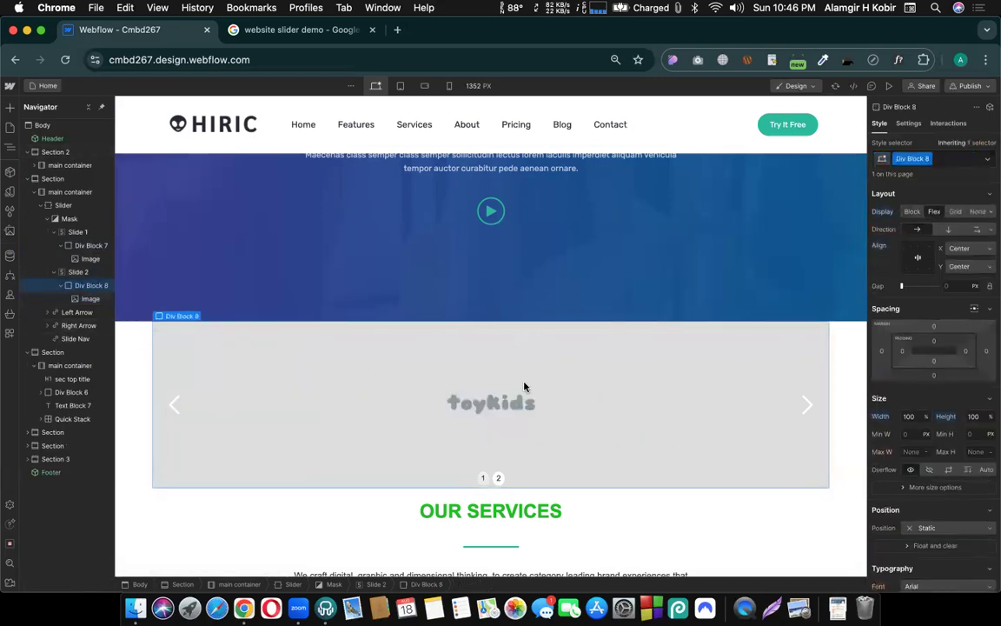
# - Check switching between slides 1 and 2 with the slide nav, both on the canvas and in preview mode
pyautogui.click(482, 479)
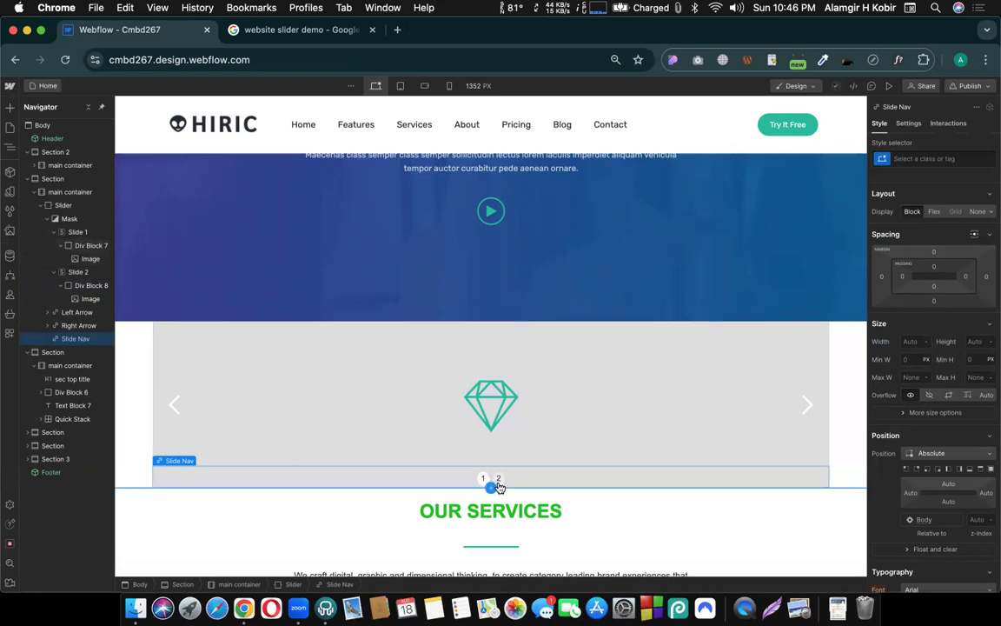
pyautogui.click(498, 483)
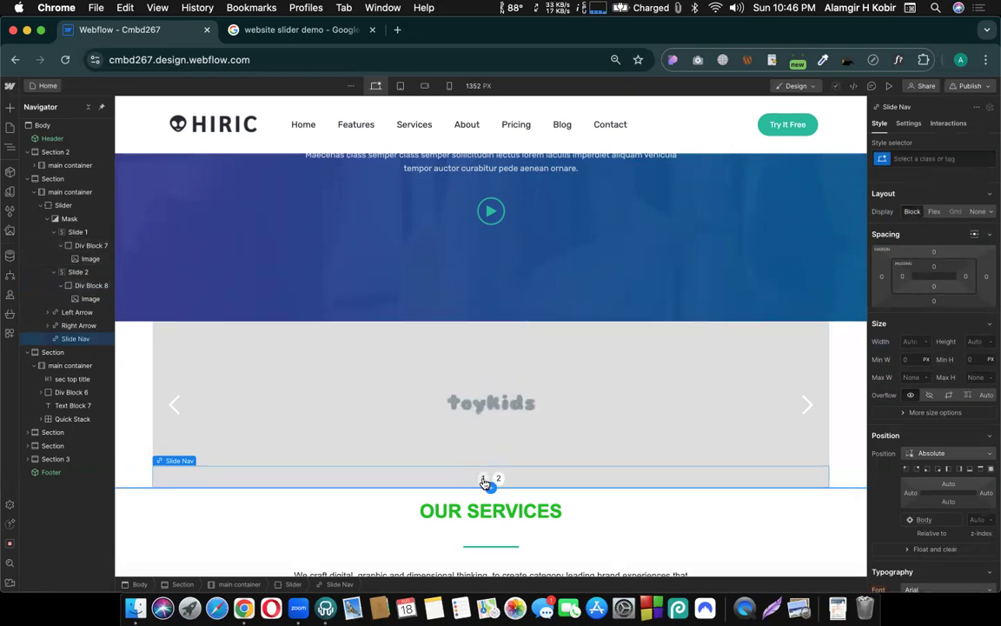
pyautogui.click(484, 479)
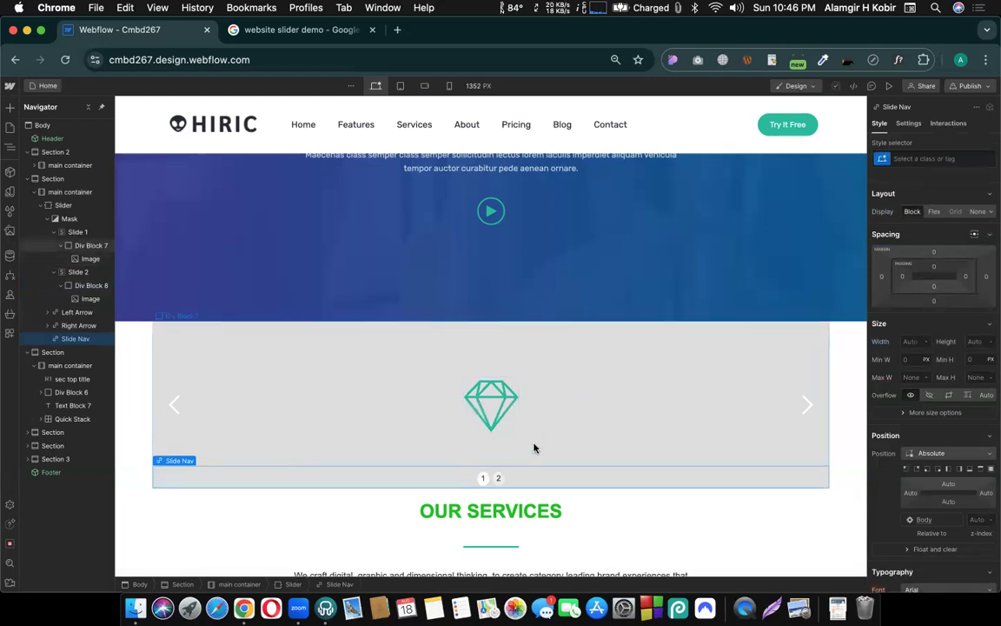
pyautogui.click(889, 86)
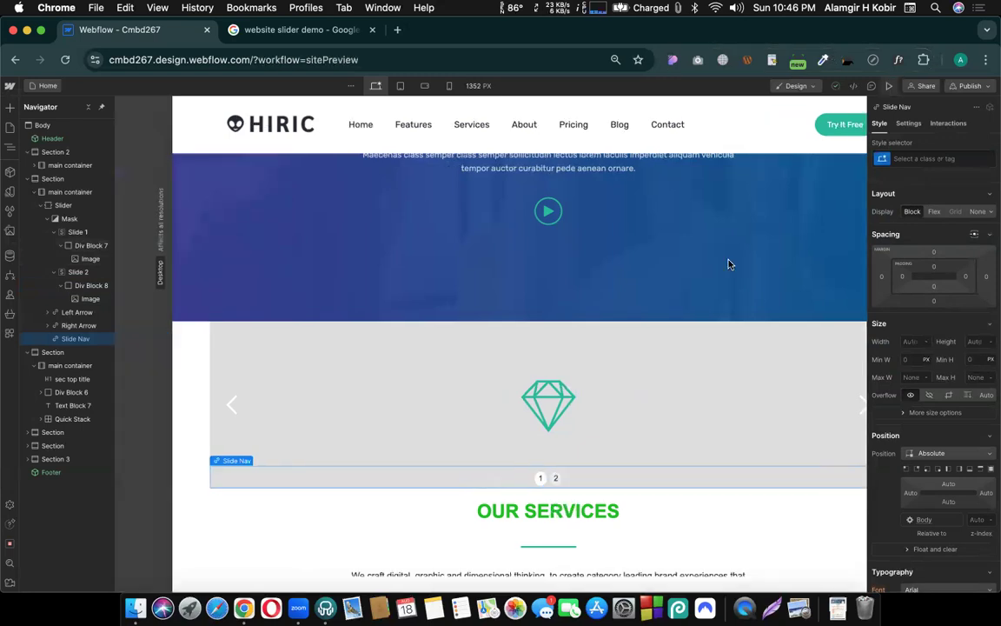
pyautogui.click(509, 493)
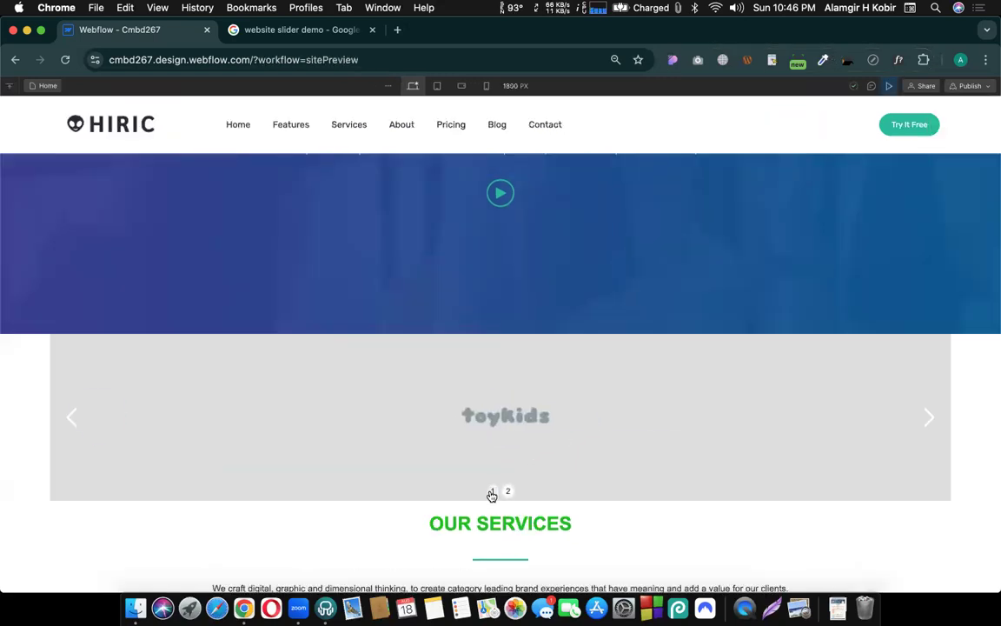
pyautogui.click(492, 492)
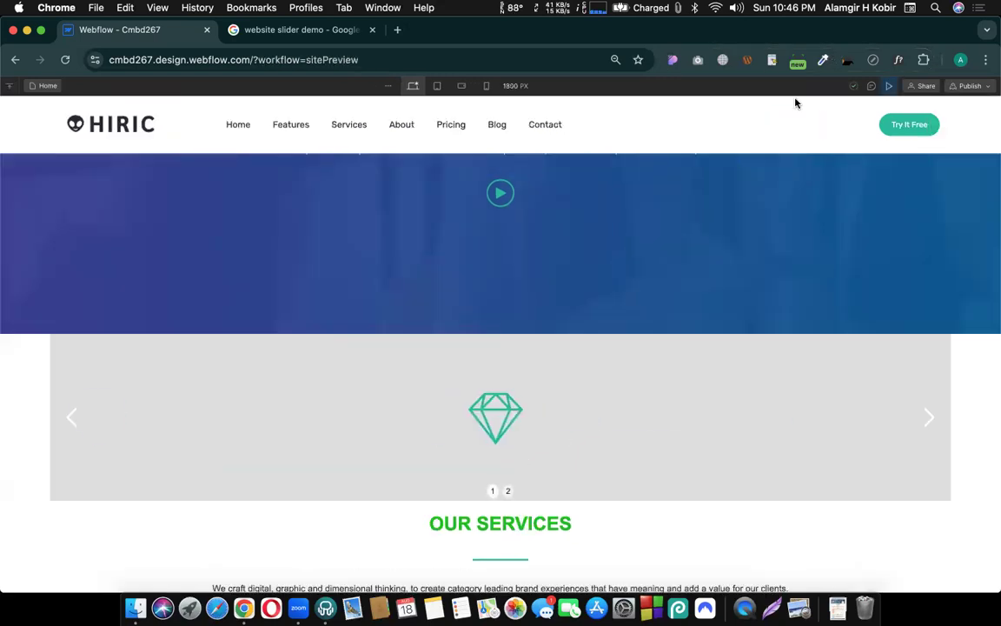
pyautogui.click(891, 84)
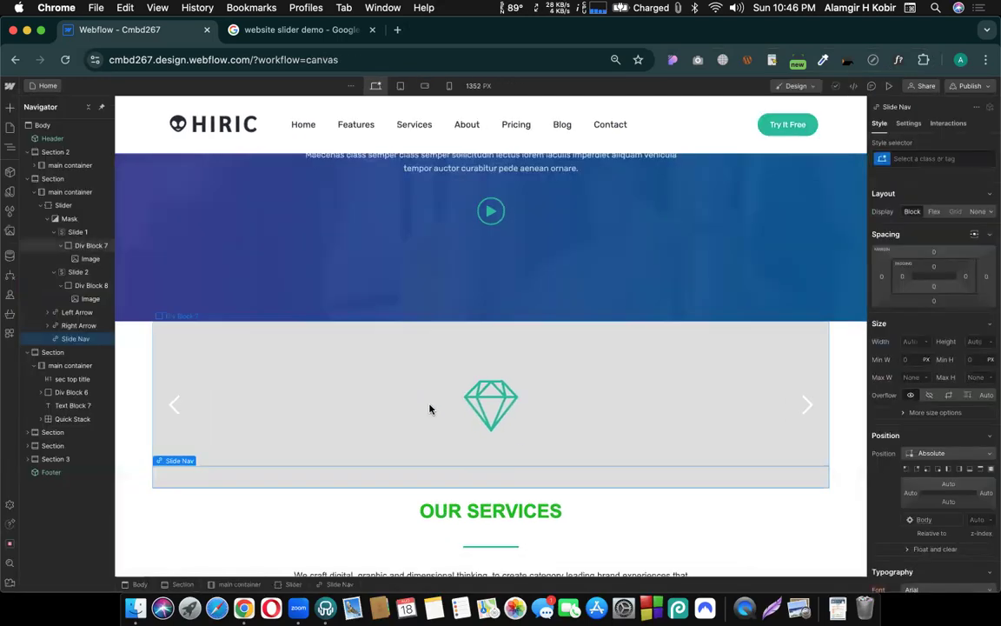
# - Examine the slider's element hierarchy, from the mask down to the slides and their div blocks
pyautogui.click(373, 403)
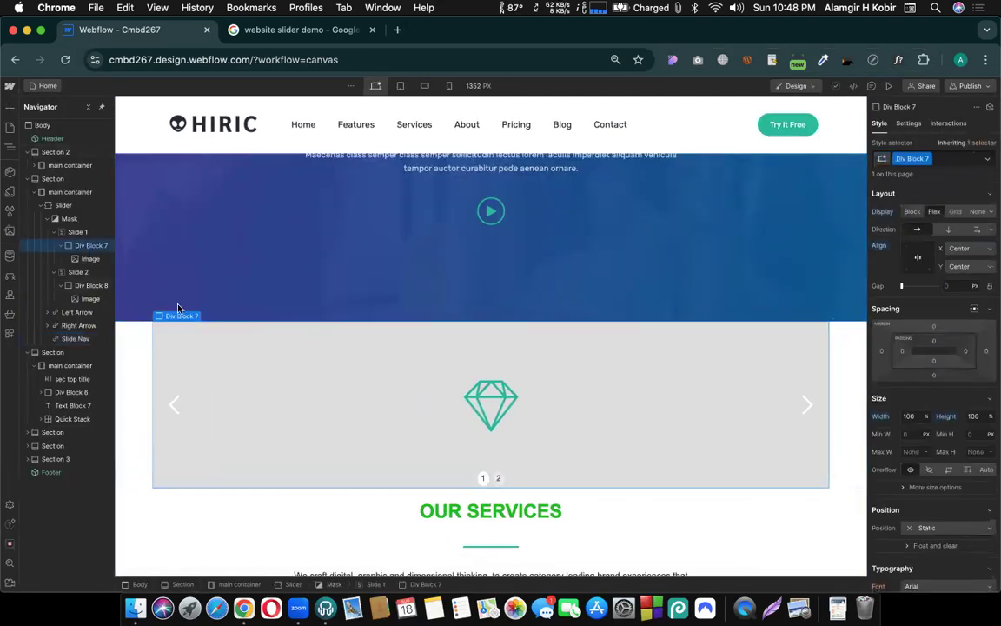
pyautogui.moveTo(170, 311)
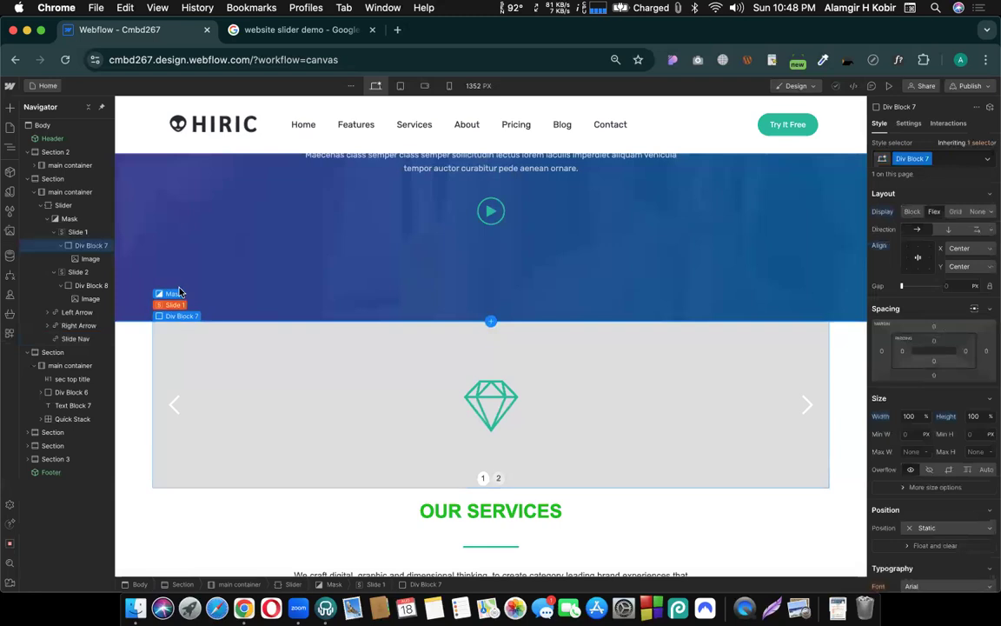
pyautogui.click(289, 284)
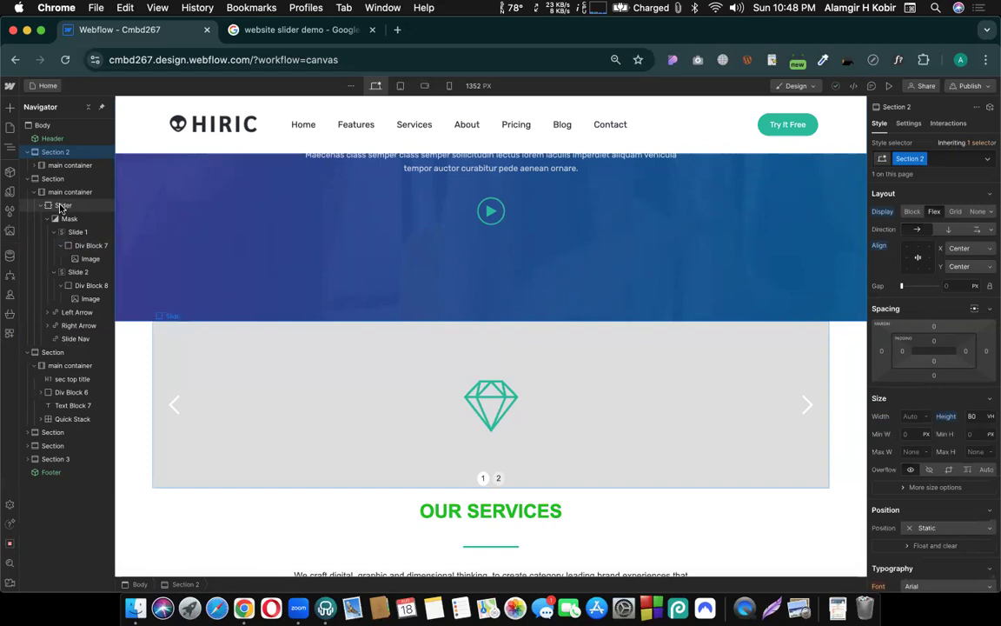
pyautogui.click(67, 219)
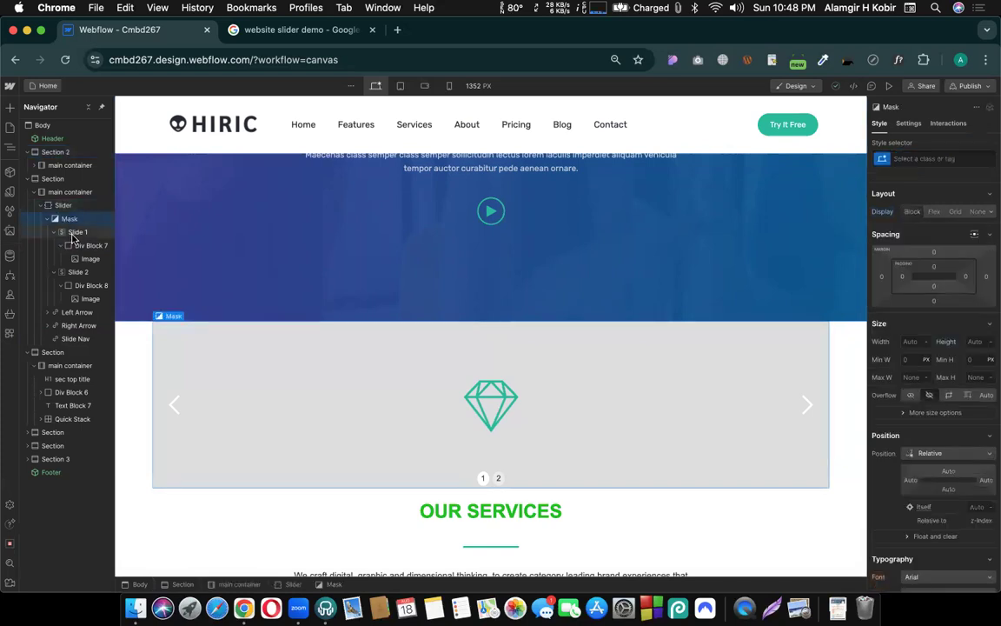
pyautogui.click(55, 276)
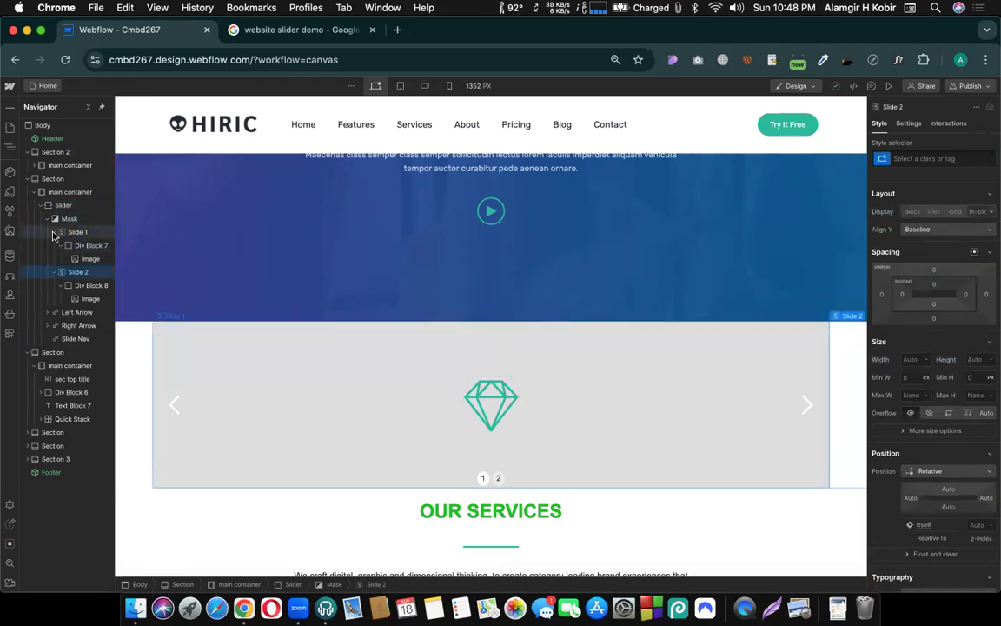
pyautogui.click(54, 232)
pyautogui.click(67, 219)
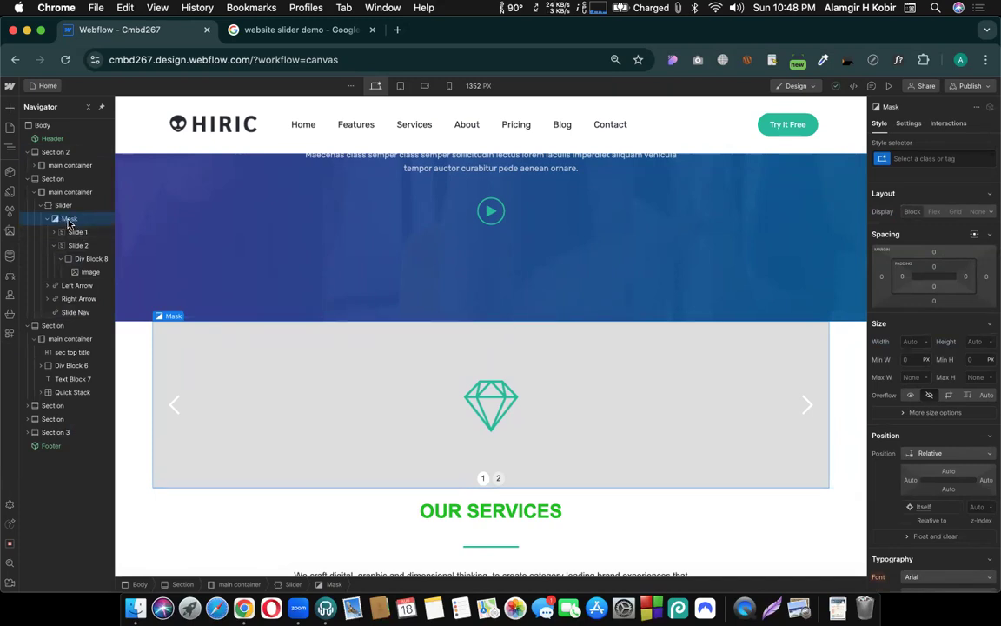
pyautogui.click(73, 232)
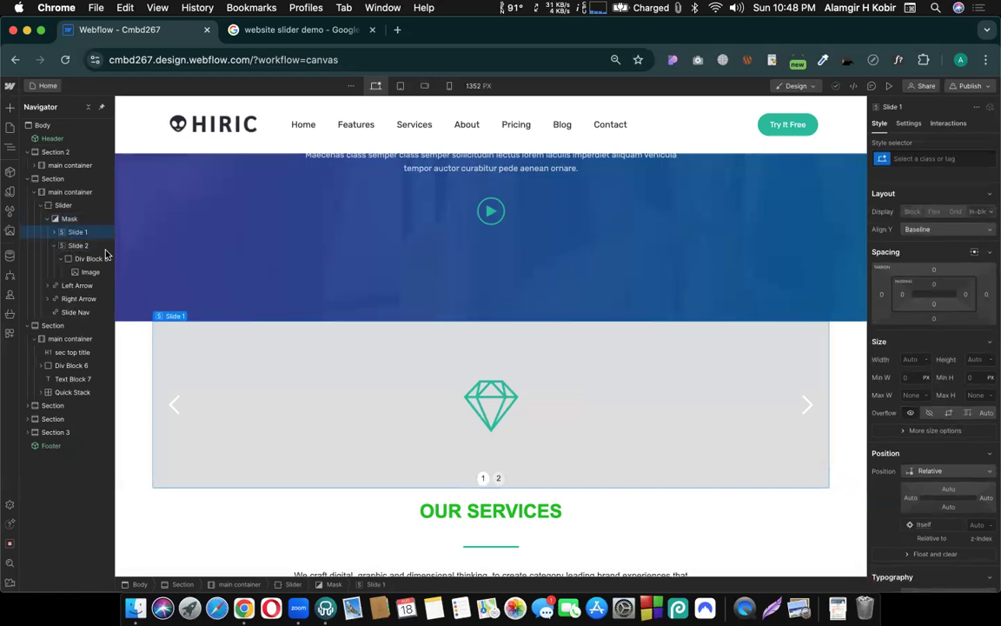
# - Set the slider's animation to Cross Fade and move its settings window off the slider
pyautogui.click(63, 207)
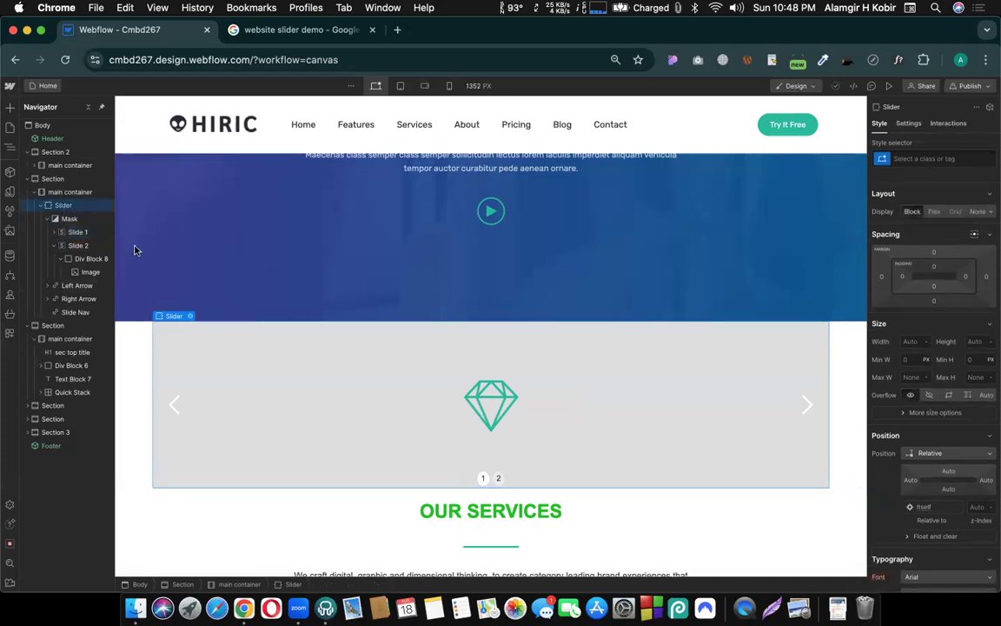
pyautogui.click(191, 317)
pyautogui.click(219, 395)
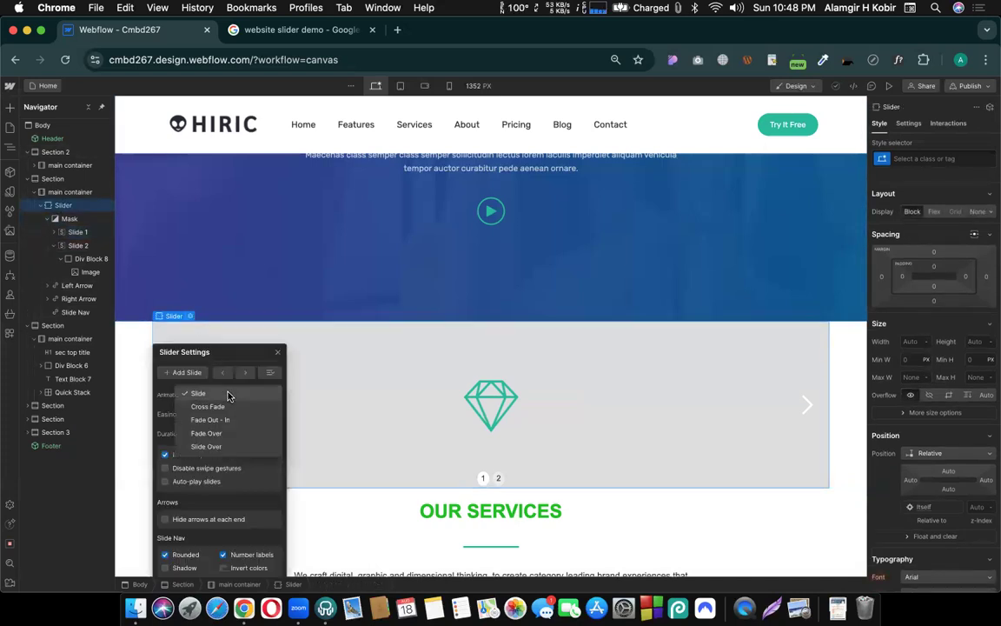
pyautogui.click(211, 408)
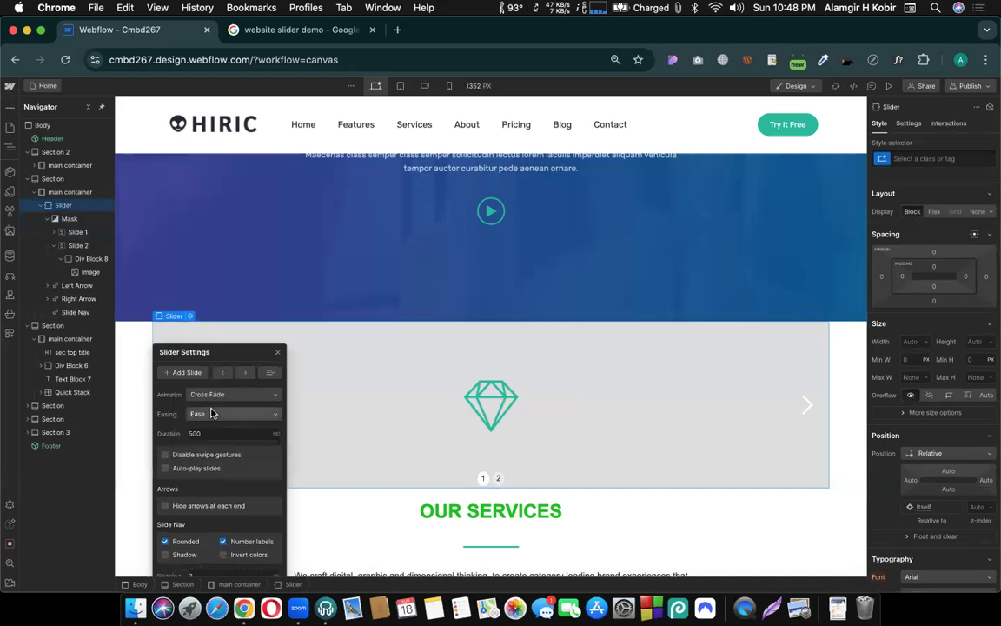
pyautogui.moveTo(250, 351); pyautogui.dragTo(557, 164)
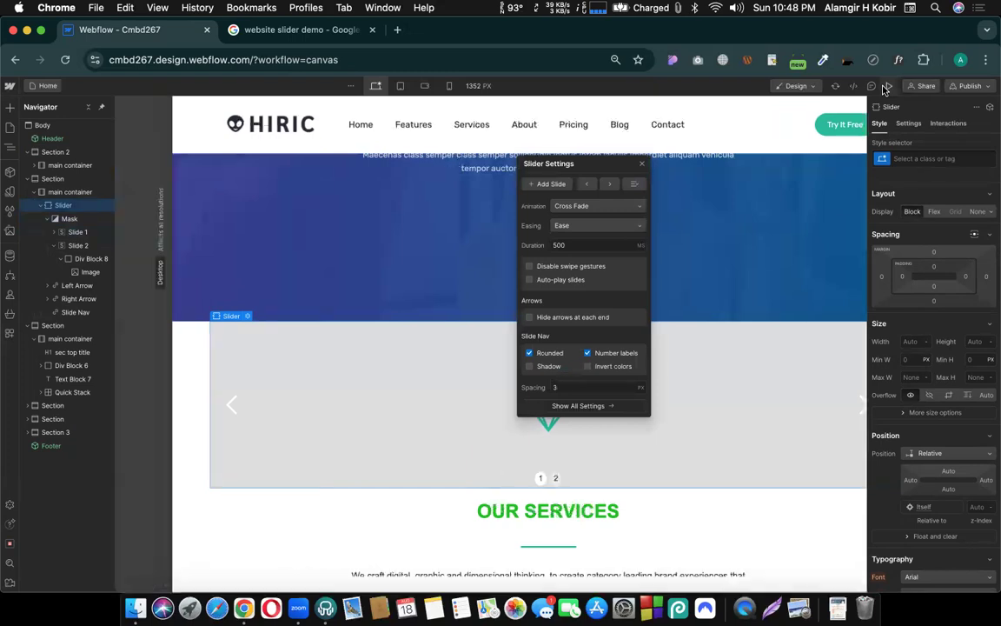
# - Preview the page and test the slide transition with the slider's previous and next arrows, then return to the designer
pyautogui.click(886, 86)
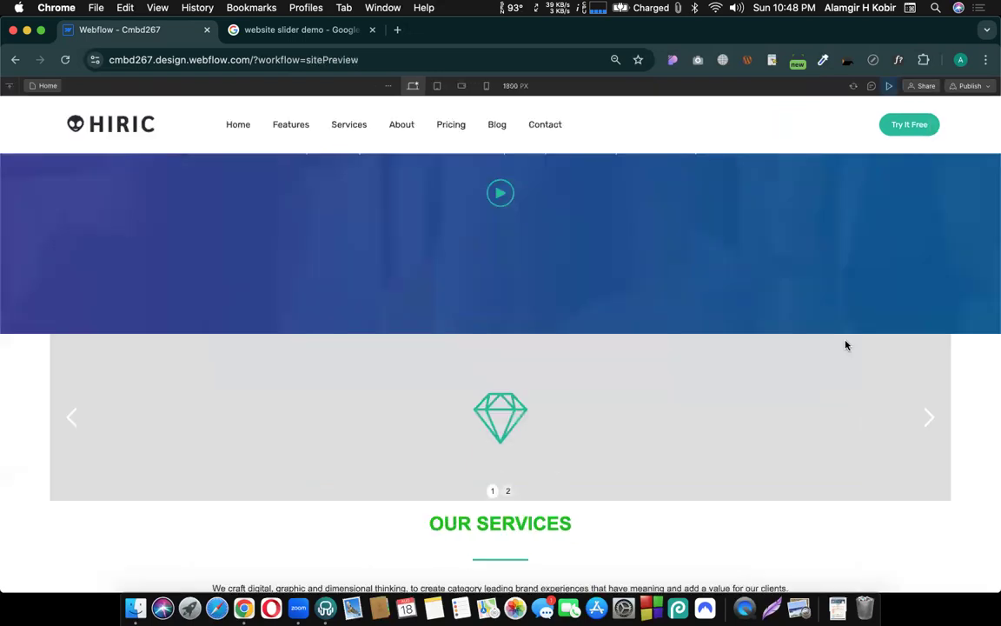
pyautogui.click(930, 419)
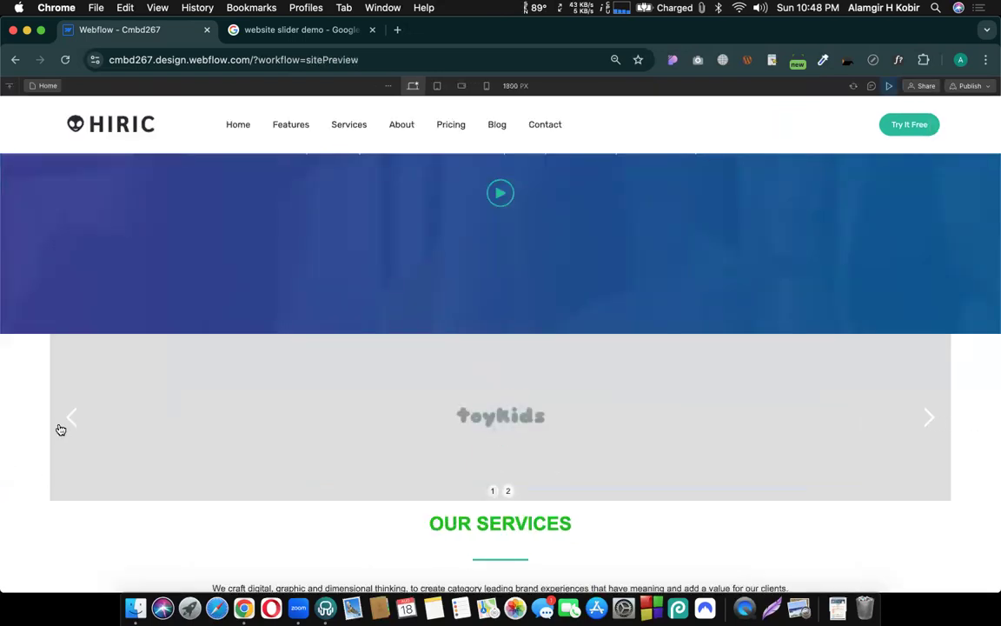
pyautogui.click(70, 421)
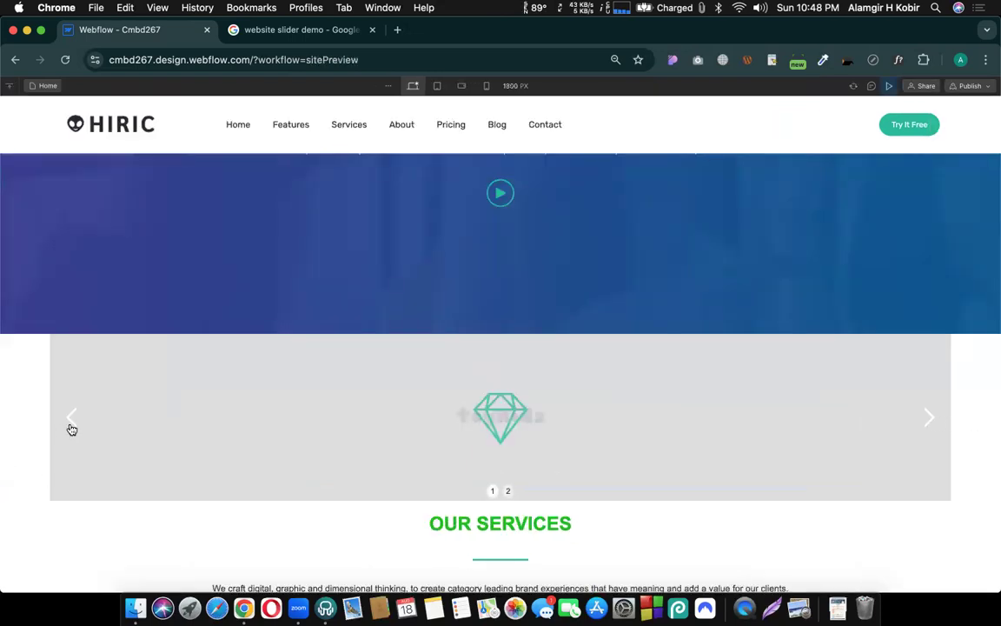
pyautogui.click(930, 420)
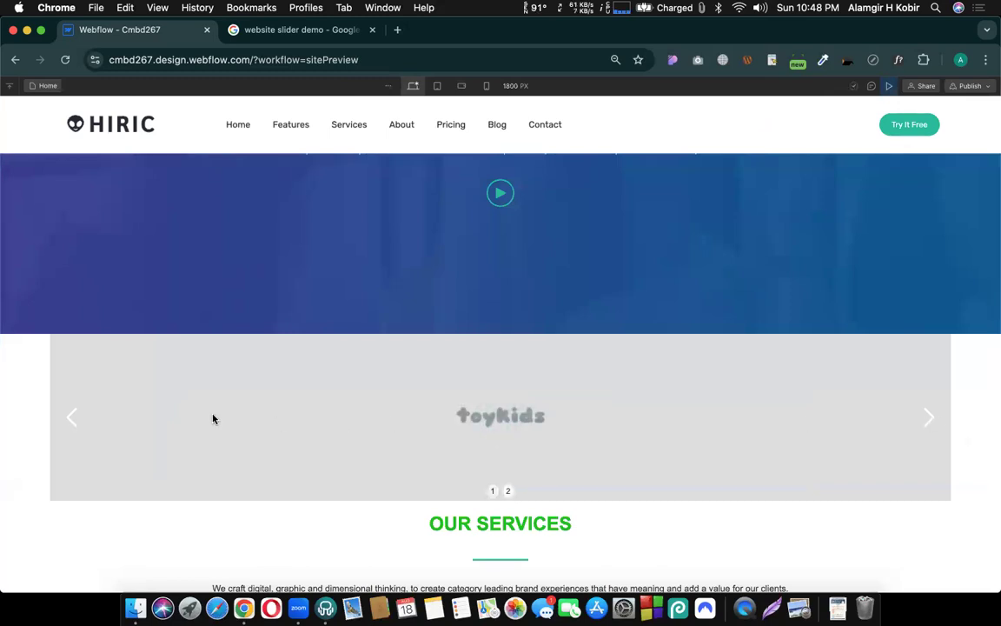
pyautogui.click(69, 420)
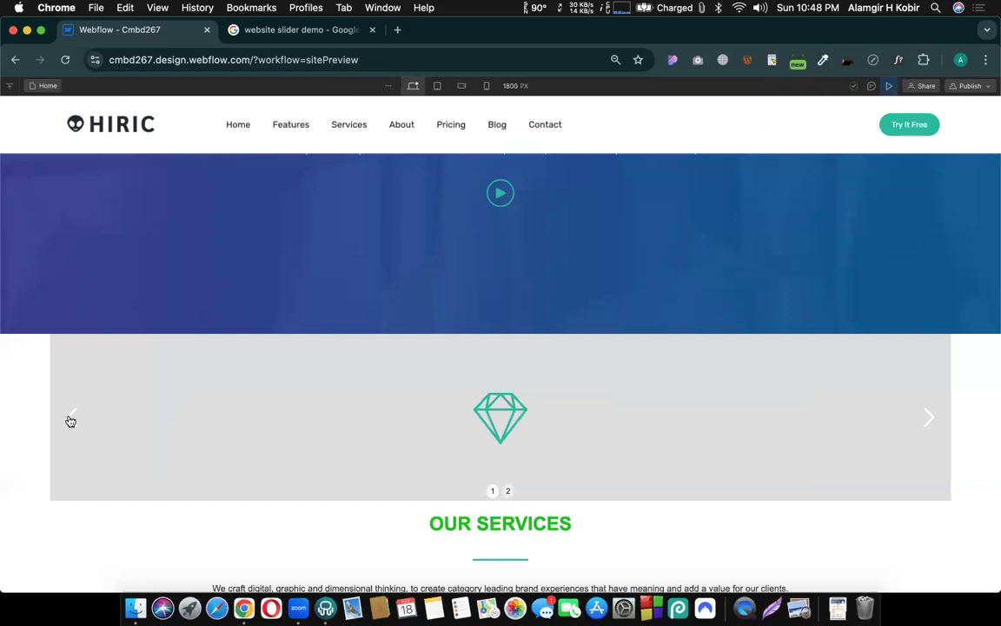
pyautogui.click(70, 421)
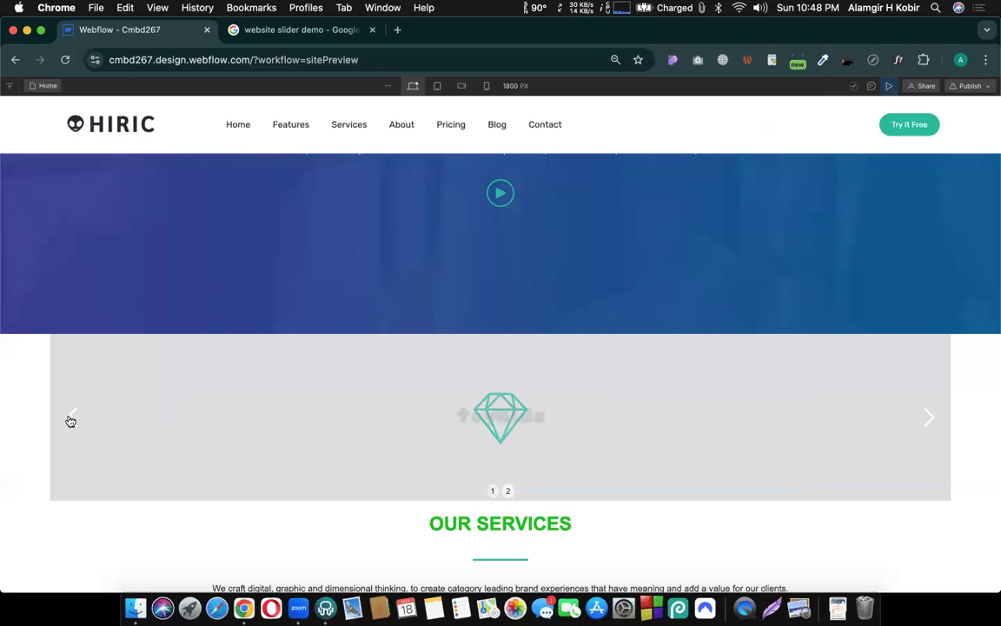
pyautogui.click(70, 420)
pyautogui.click(71, 420)
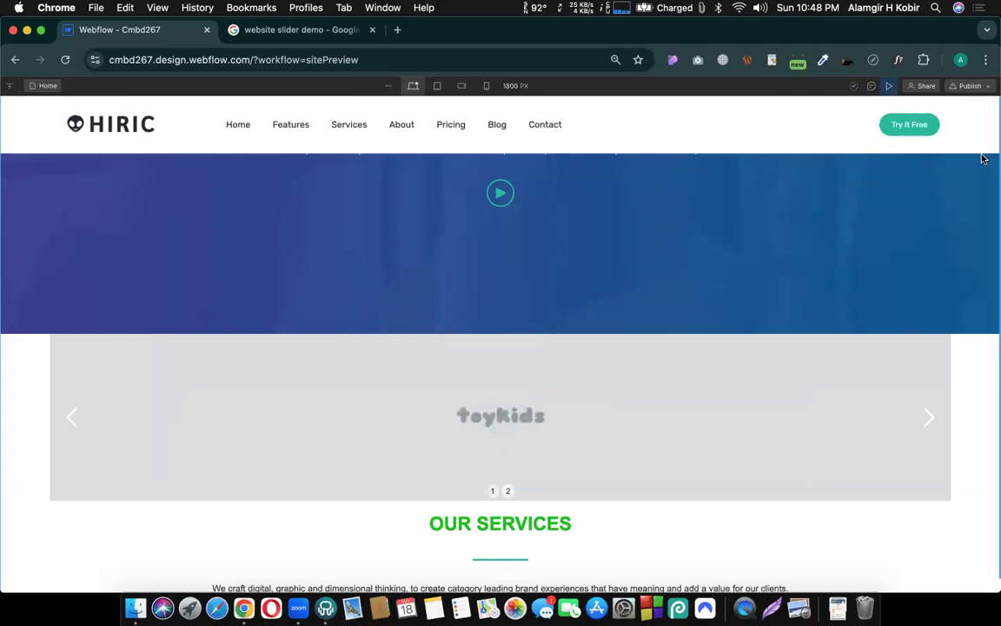
pyautogui.click(889, 85)
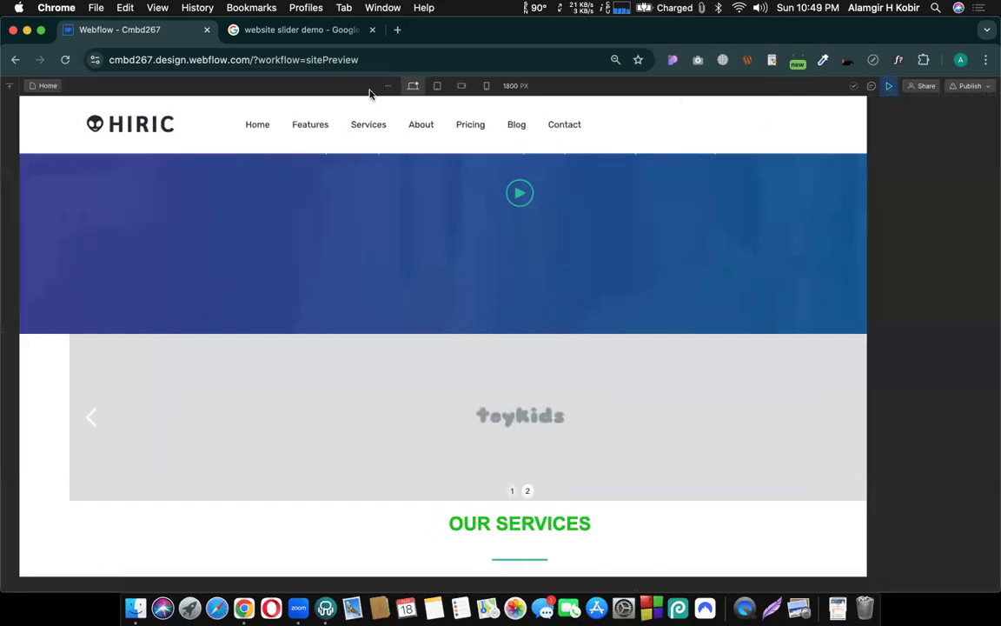
# - Consult the website slider demo images in the browser, and delete the diamond image from slide 1's div block in Webflow
pyautogui.click(279, 29)
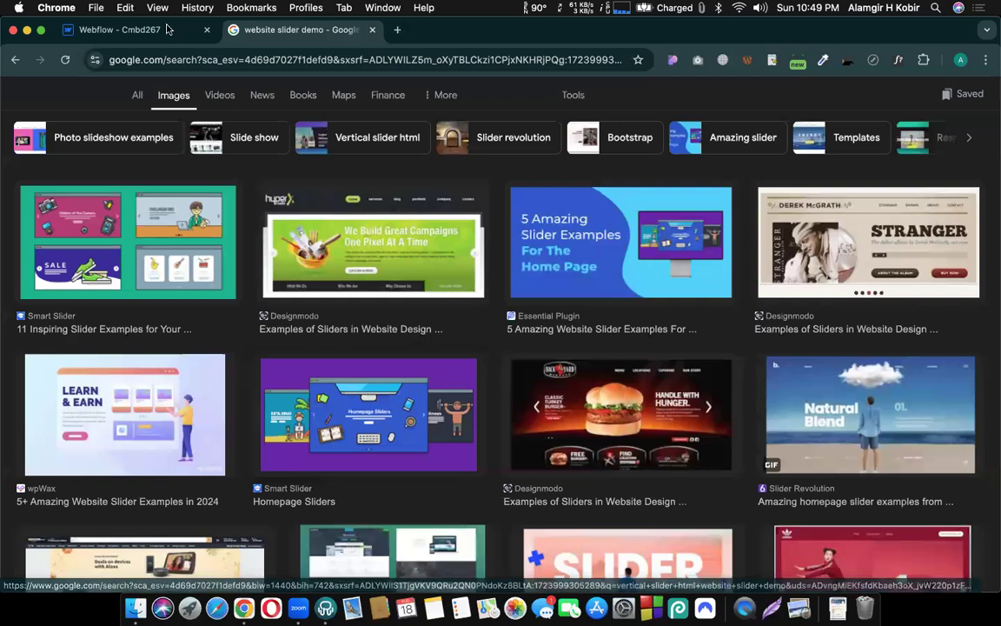
pyautogui.click(113, 30)
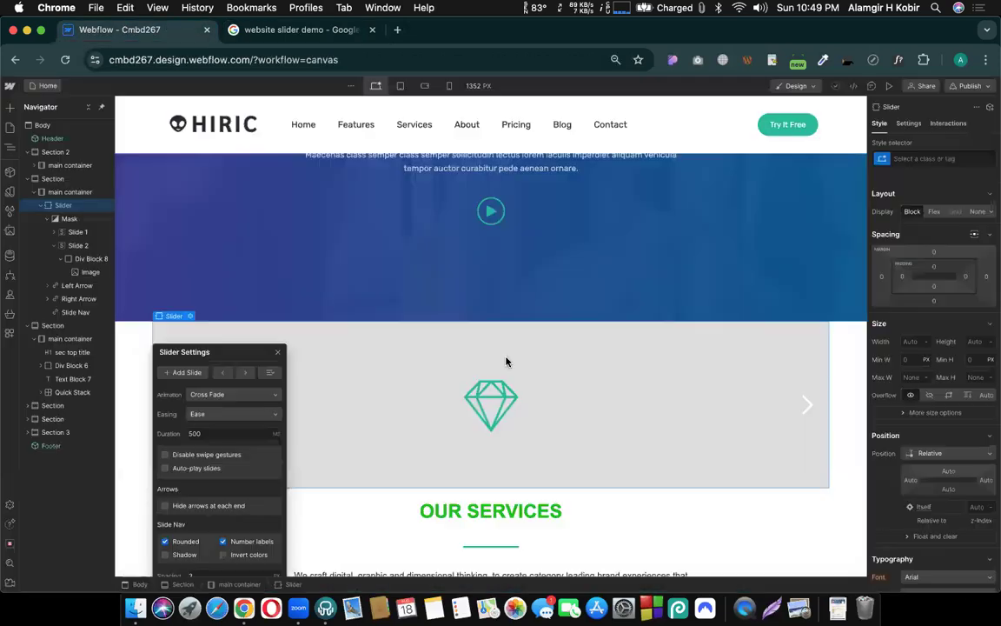
pyautogui.click(489, 403)
pyautogui.press('Delete')
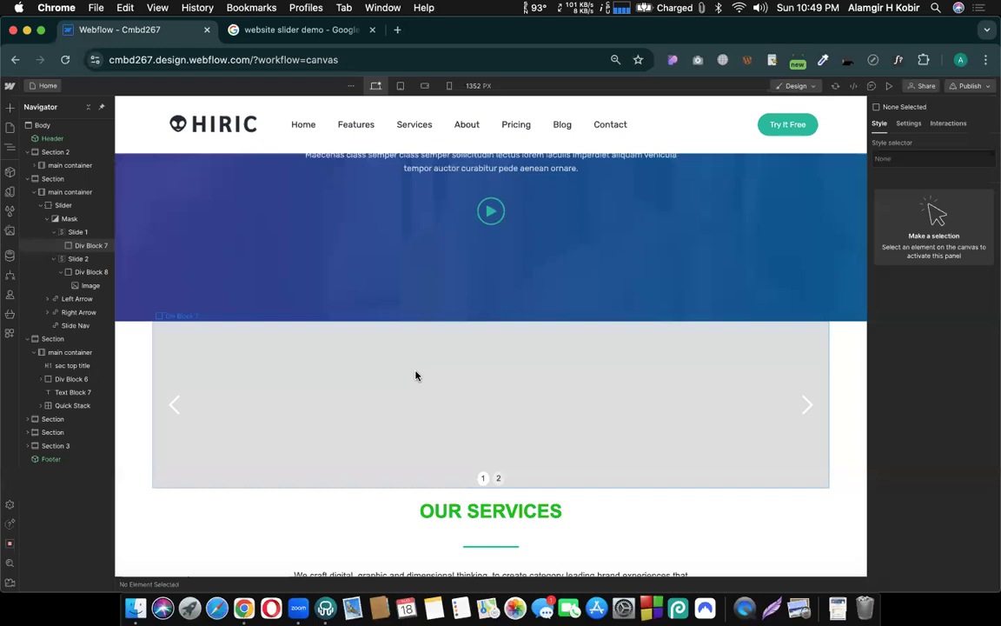
# - Add a background image to slide 1's div block and open the image assets for choosing it
pyautogui.click(415, 376)
pyautogui.scroll(-10, 927, 387)
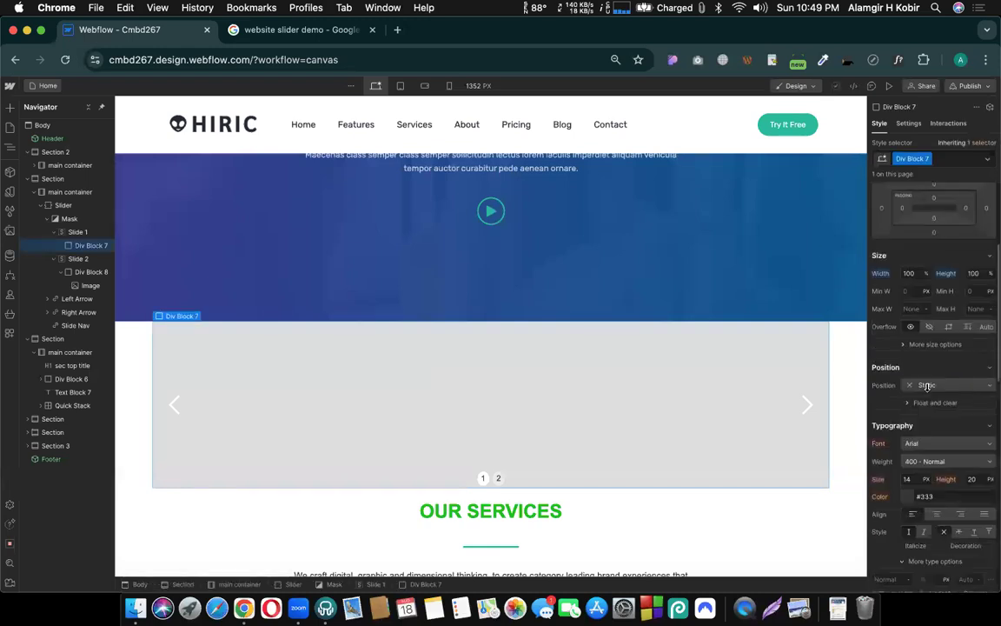
pyautogui.scroll(-1, 938, 386)
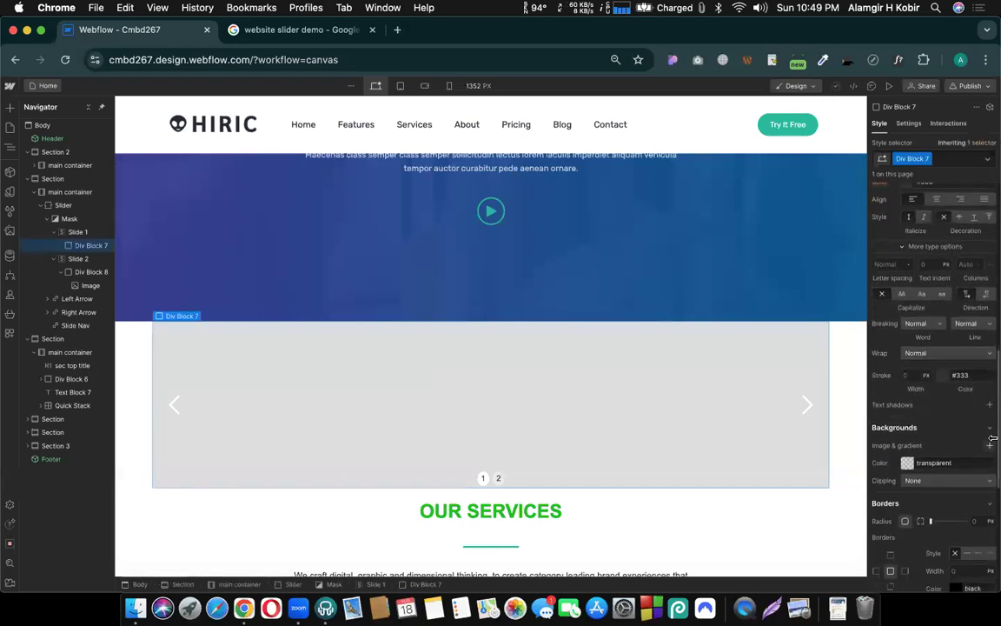
pyautogui.click(987, 445)
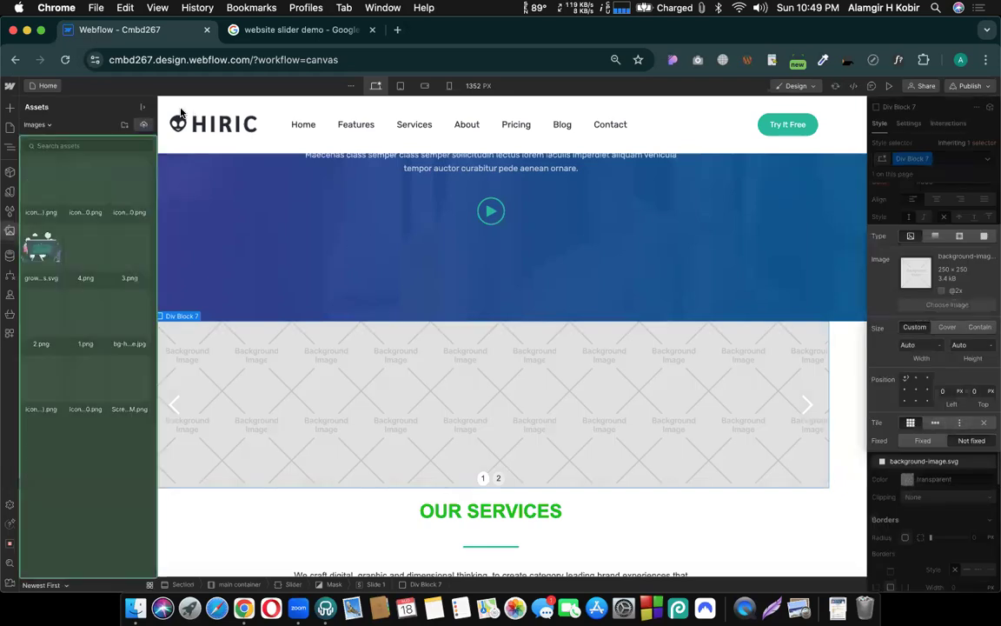
# - Switch to Finder, search the recent files for "bg", and browse them for a background picture
pyautogui.click(135, 608)
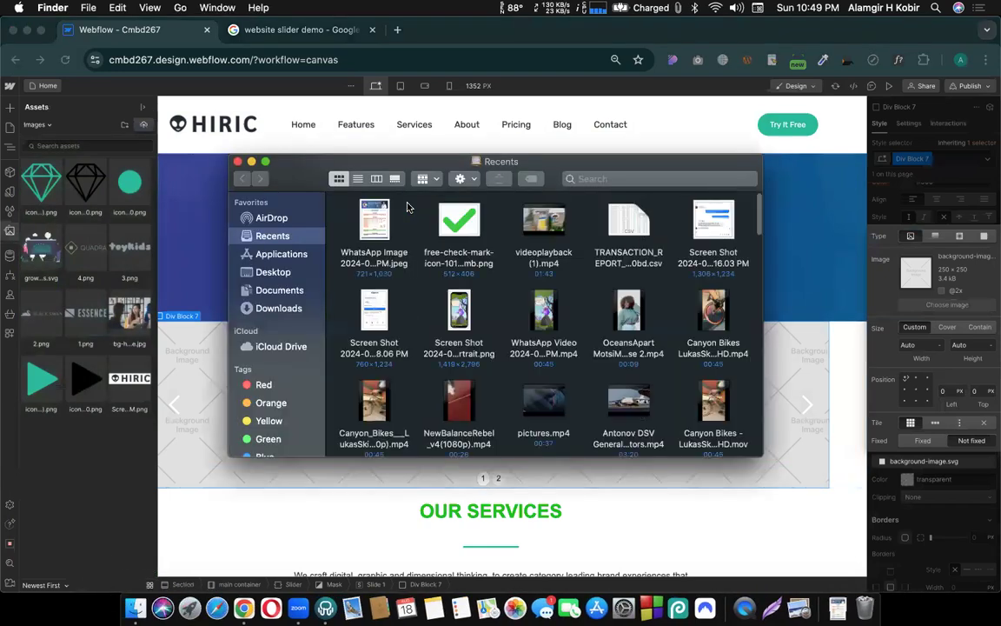
pyautogui.click(633, 179)
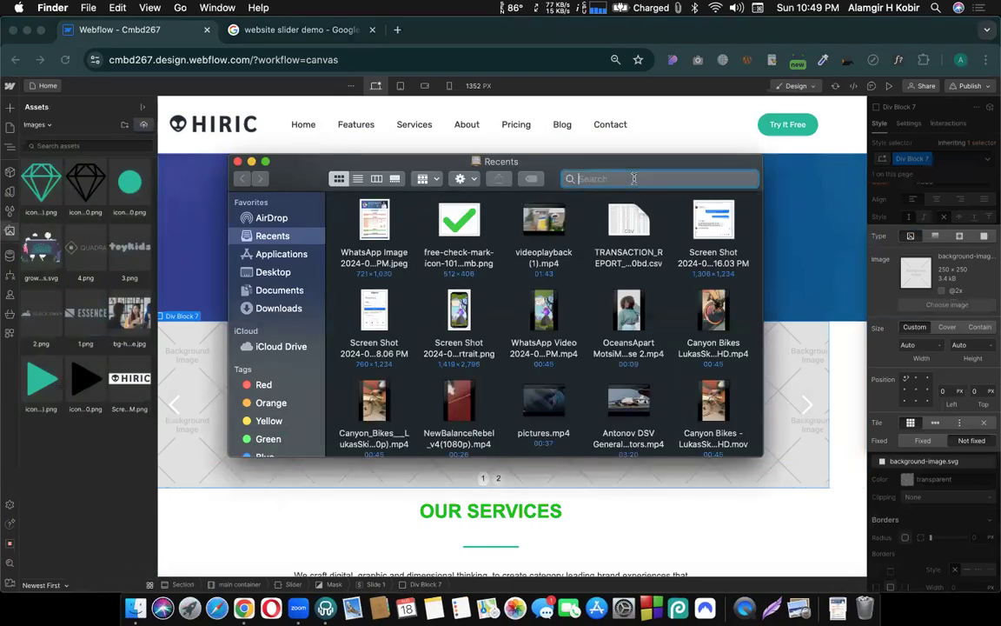
pyautogui.write('bg')
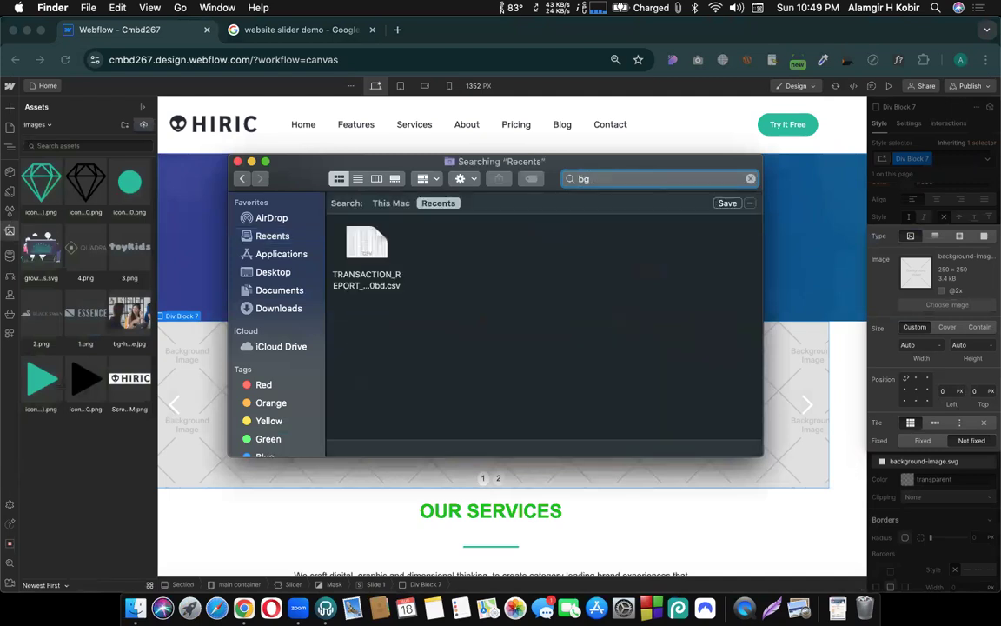
pyautogui.write('ckg')
pyautogui.press('super+a')
pyautogui.press('BackSpace')
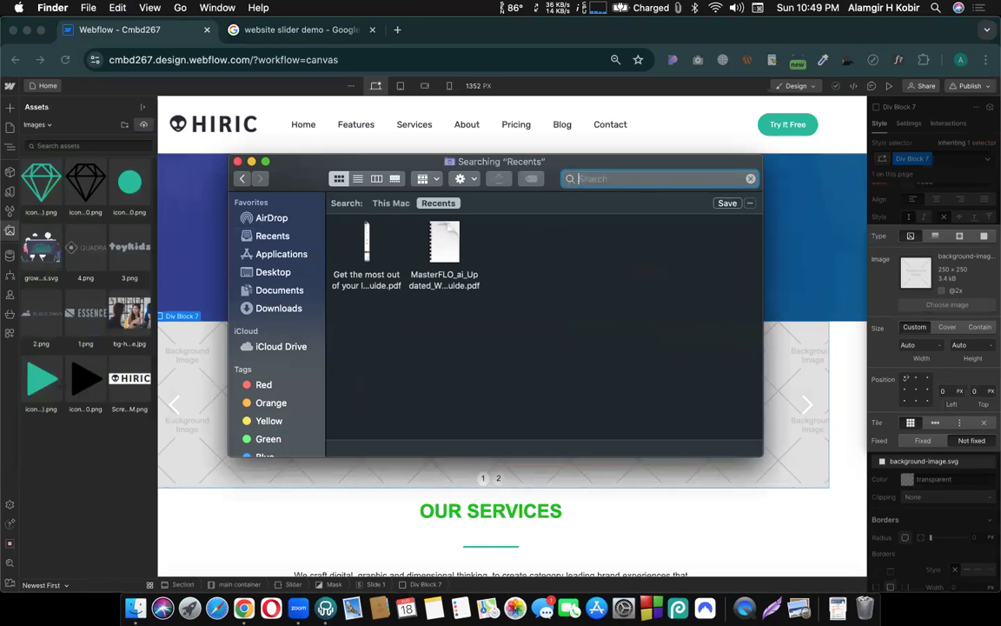
pyautogui.scroll(-3, 484, 332)
pyautogui.scroll(-5, 484, 332)
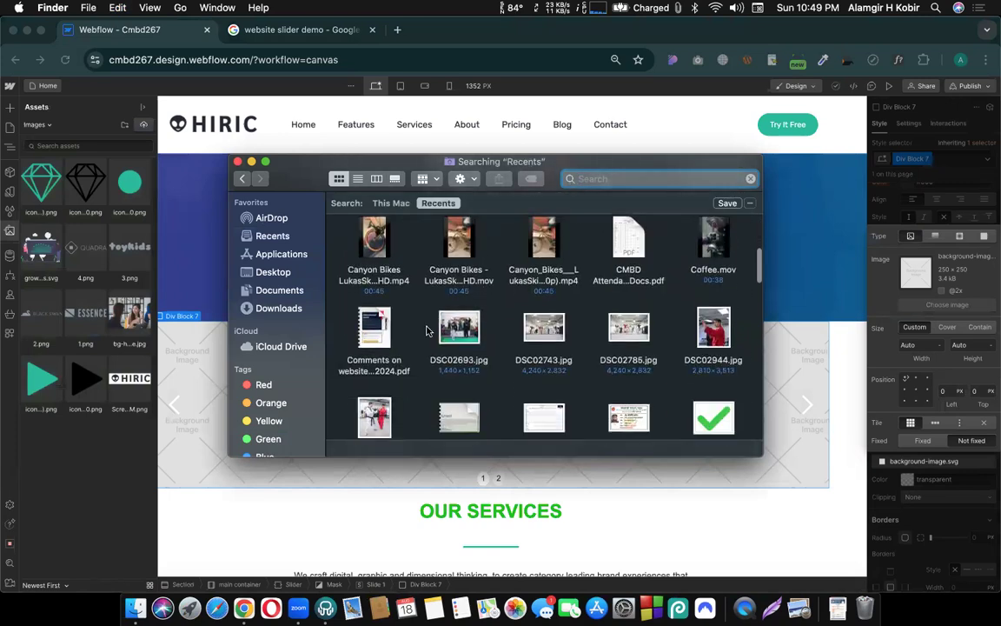
# - Search the Mac for "backg" starting from Downloads, then clear the search
pyautogui.click(279, 309)
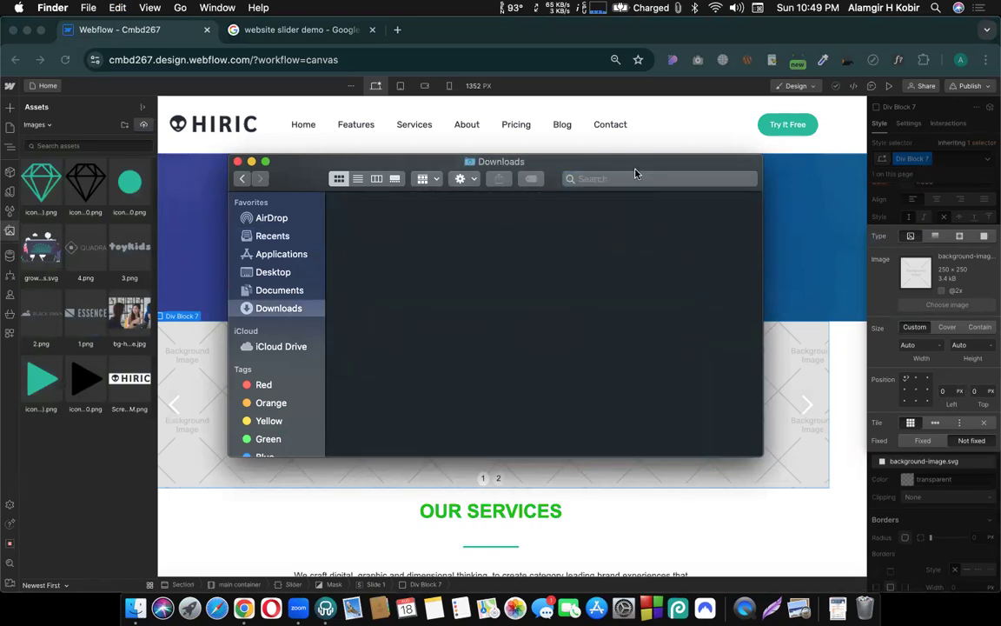
pyautogui.click(635, 180)
pyautogui.write('backg')
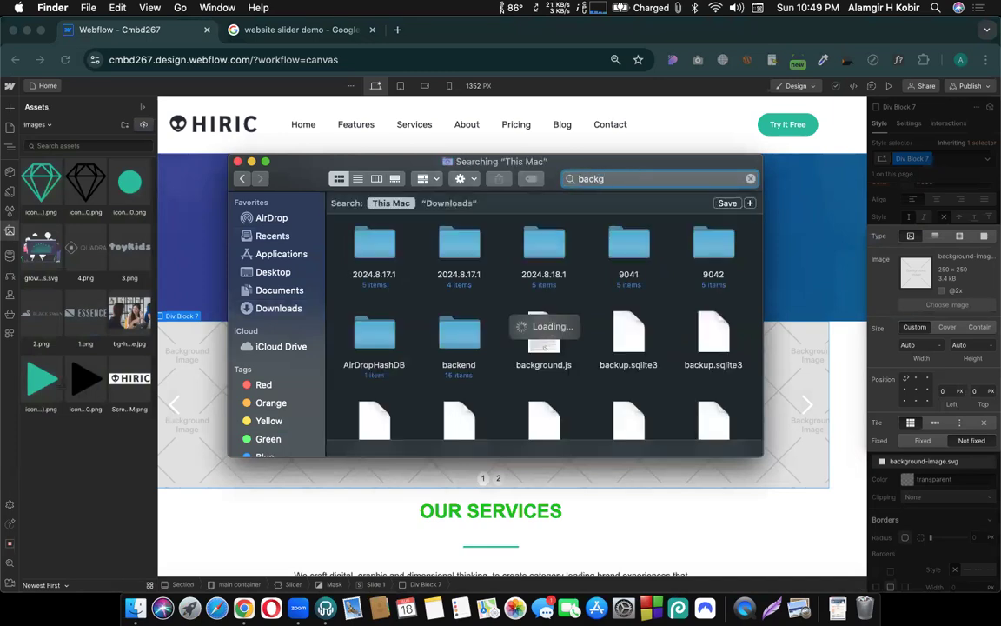
pyautogui.press('BackSpace')
pyautogui.press('BackSpace')
pyautogui.press('BackSpace')
pyautogui.press('BackSpace')
pyautogui.press('BackSpace')
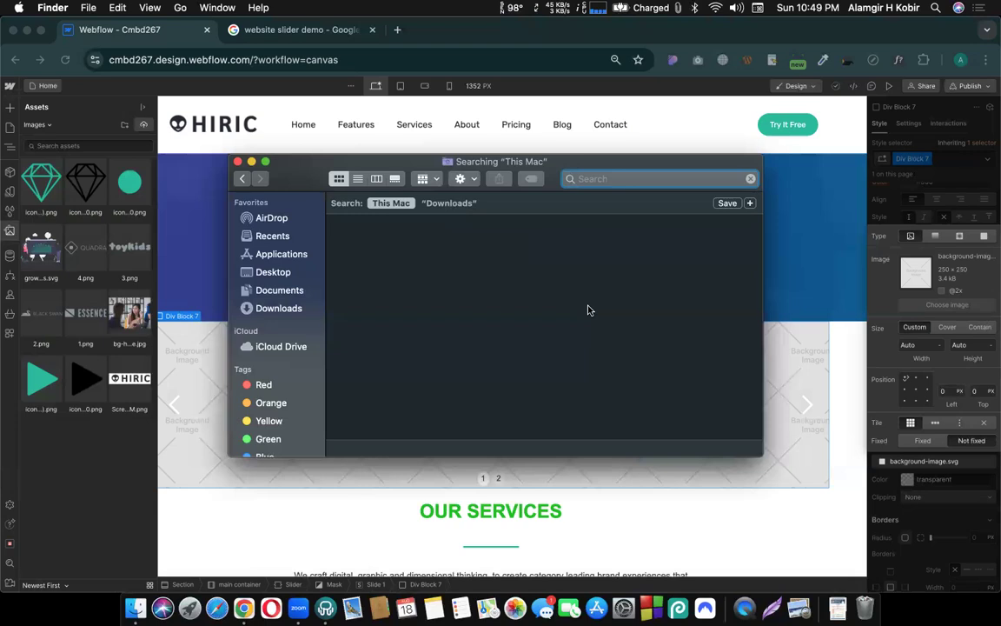
# - Find the pngtree creative website background JPG among the Downloads images and try to upload it to Webflow's assets
pyautogui.click(282, 308)
pyautogui.click(269, 309)
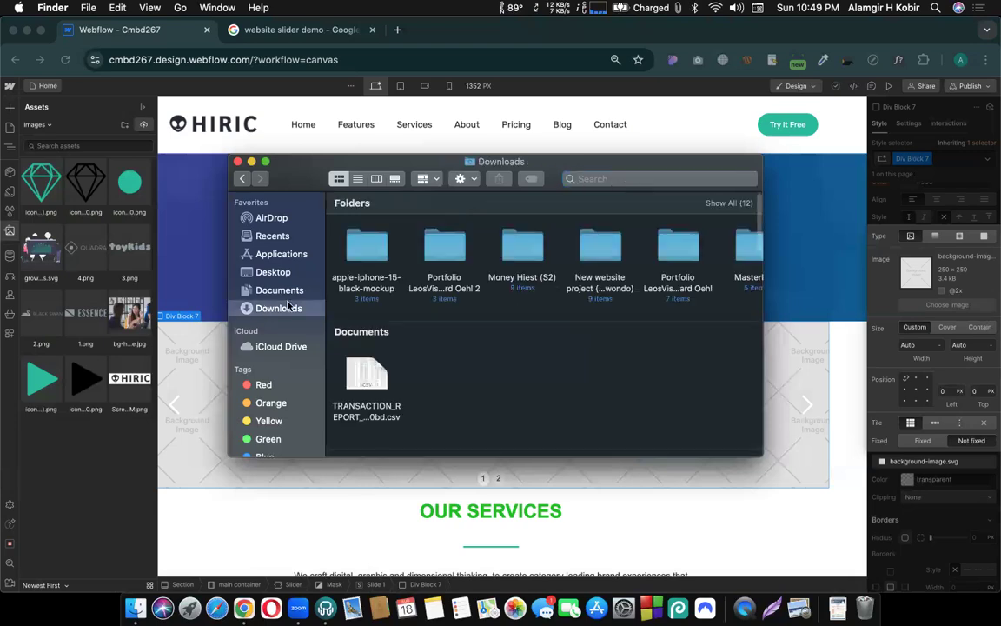
pyautogui.scroll(-5, 549, 337)
pyautogui.hscroll(10, 552, 338)
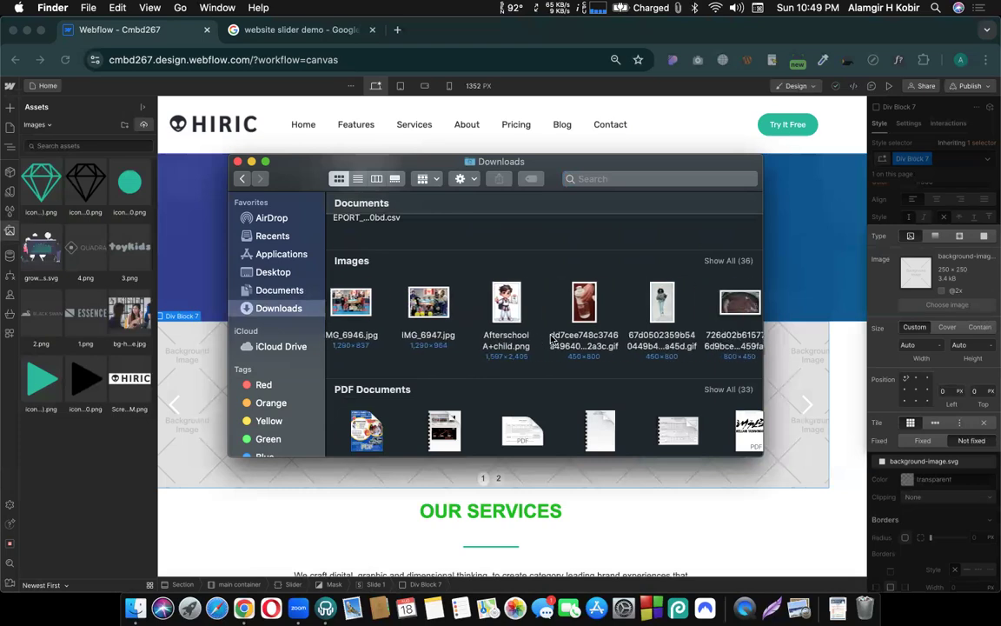
pyautogui.hscroll(8, 551, 338)
pyautogui.moveTo(539, 313); pyautogui.dragTo(78, 358)
# - Try uploading the pngtree JPG from Downloads again and copy its file name from the upload notice
pyautogui.click(134, 608)
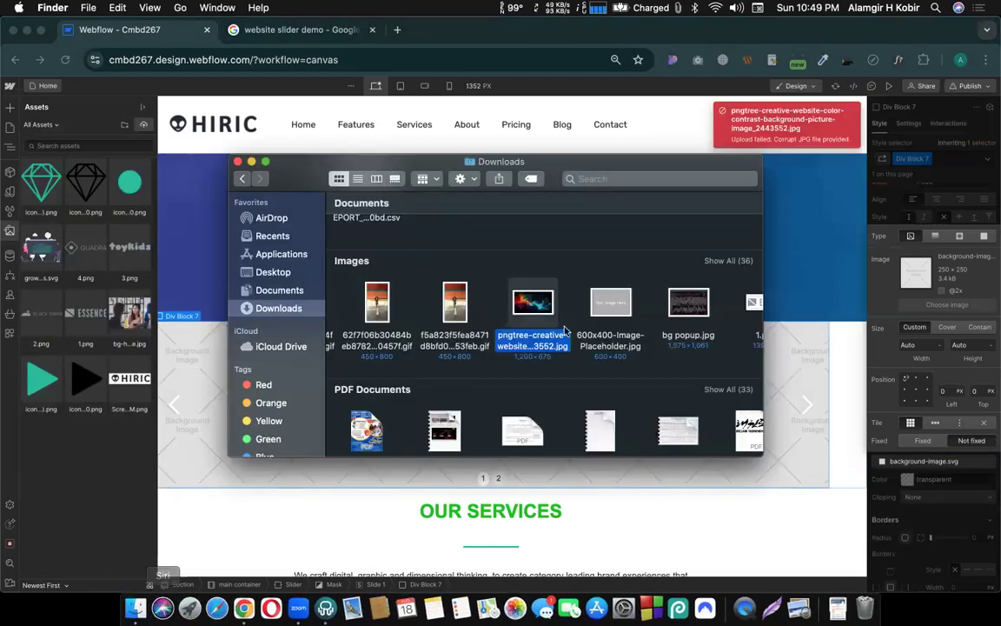
pyautogui.hscroll(5, 565, 330)
pyautogui.hscroll(-6, 570, 327)
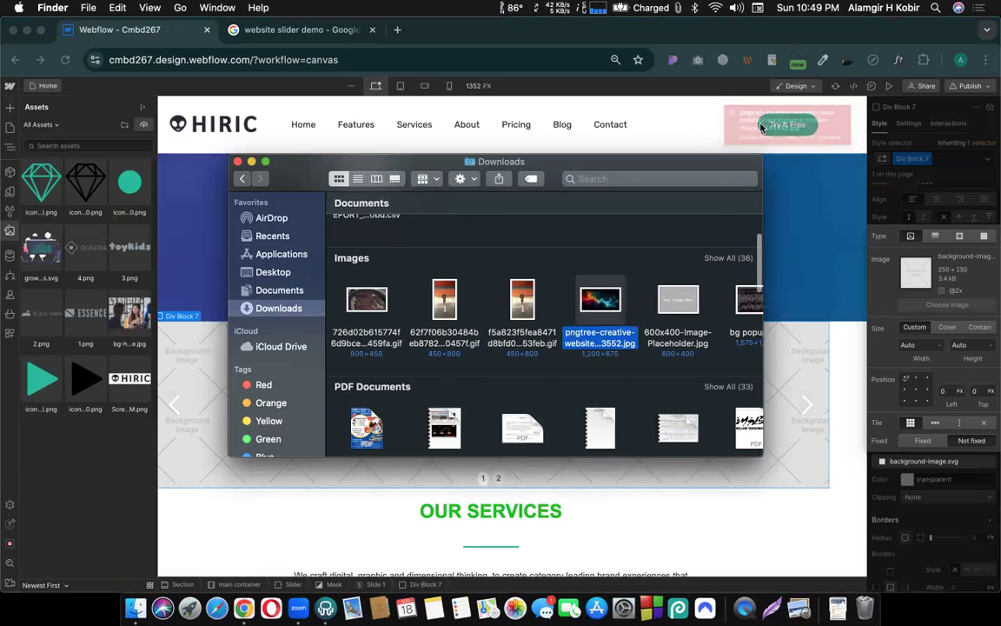
pyautogui.moveTo(619, 304); pyautogui.dragTo(125, 258)
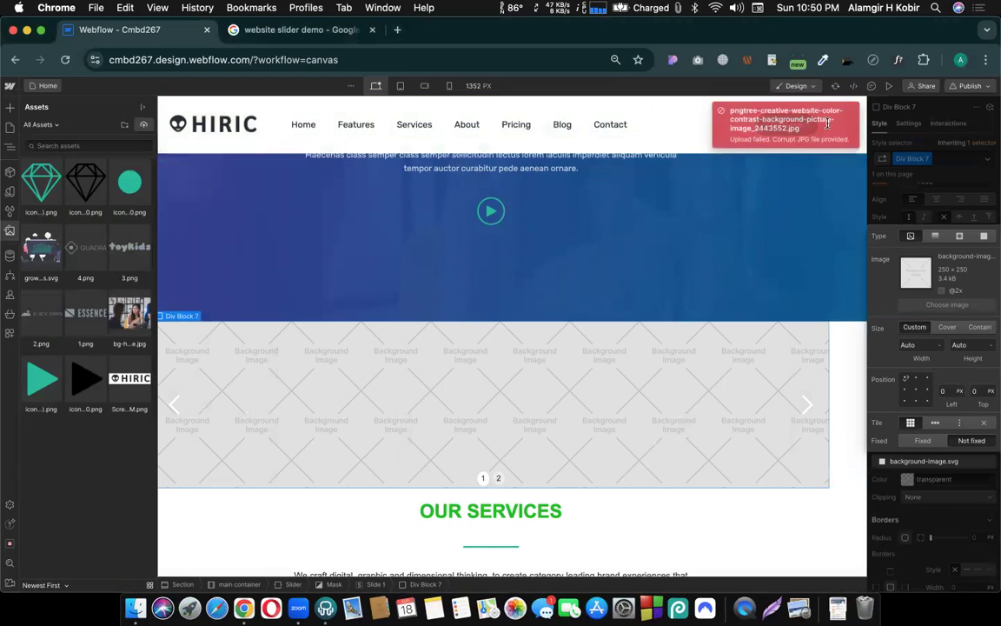
pyautogui.tripleClick(797, 120)
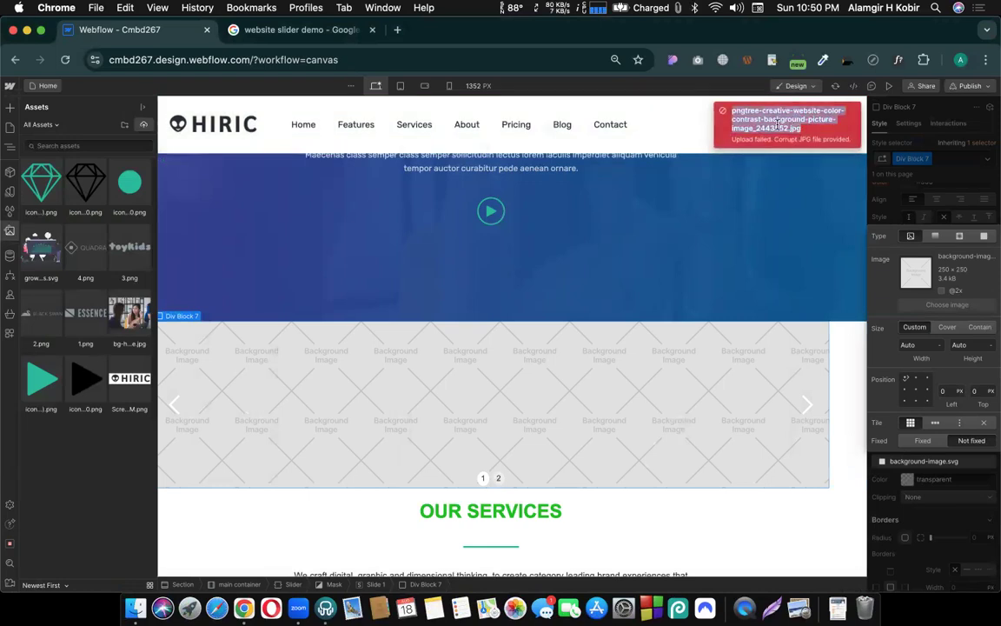
pyautogui.press('super+c')
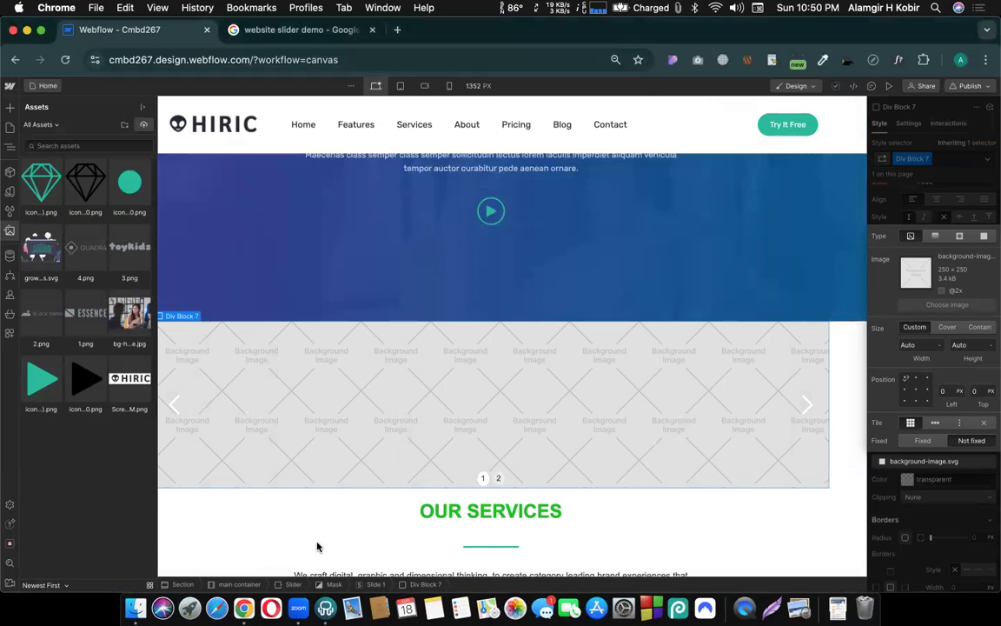
# - Open the pngtree JPG from Finder in a new browser tab and take a screenshot of nearly the whole picture
pyautogui.click(135, 605)
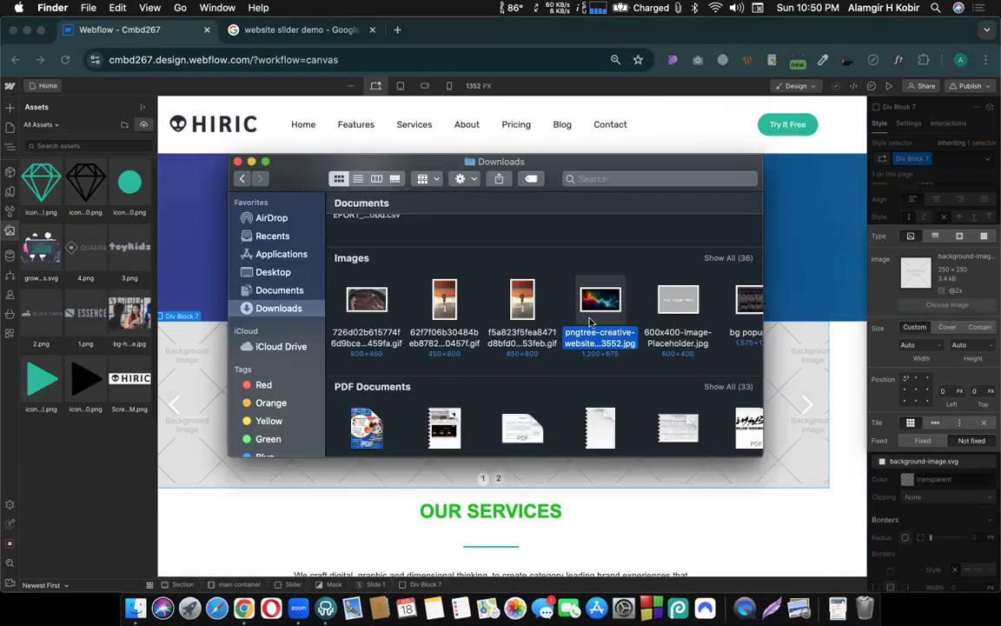
pyautogui.moveTo(599, 303); pyautogui.dragTo(396, 39)
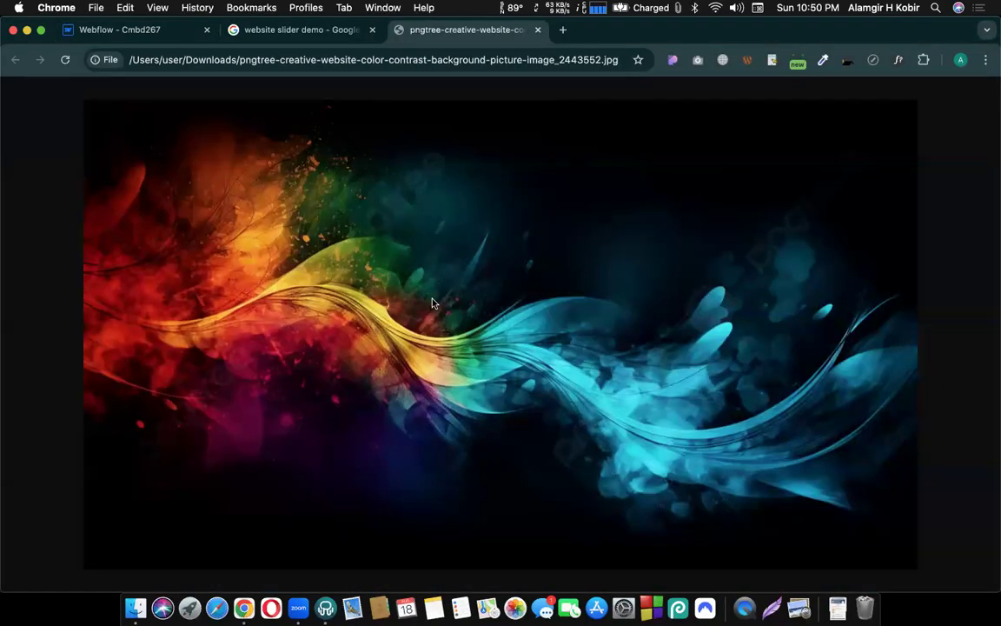
pyautogui.press('super+shift+5')
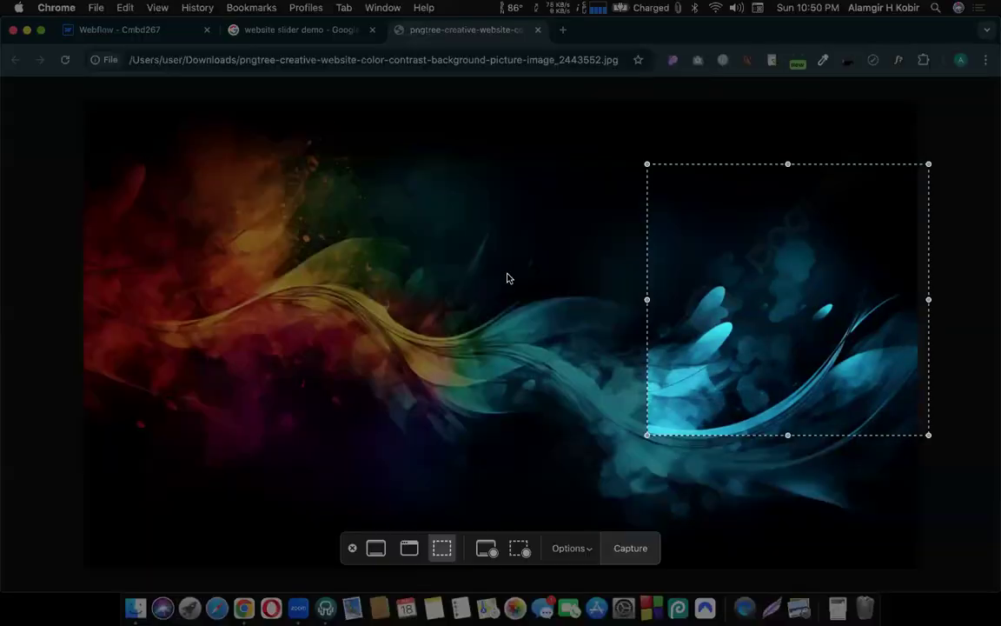
pyautogui.moveTo(796, 245); pyautogui.dragTo(240, 203)
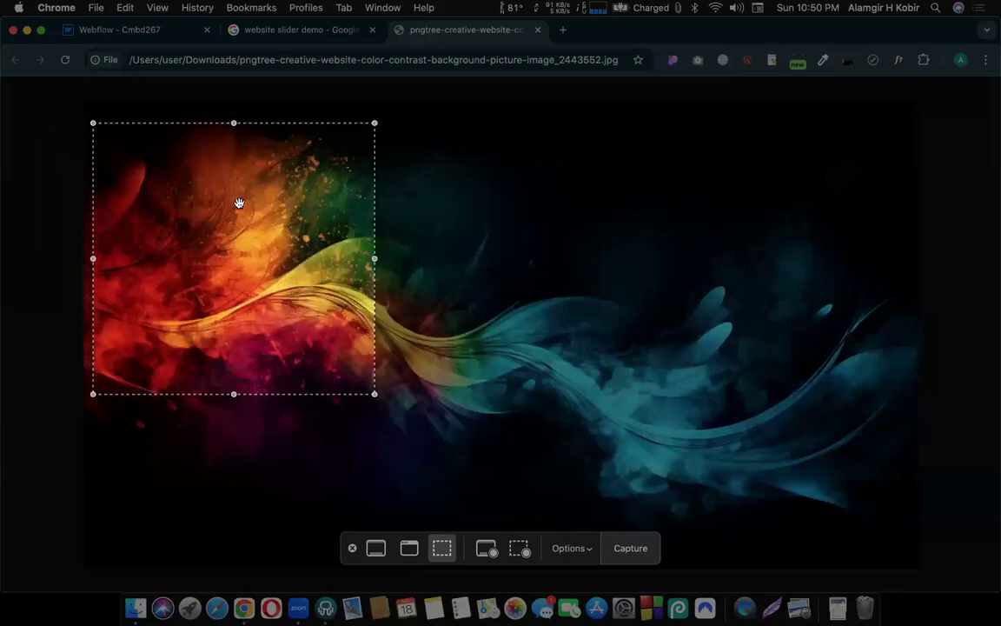
pyautogui.moveTo(375, 388); pyautogui.dragTo(913, 463)
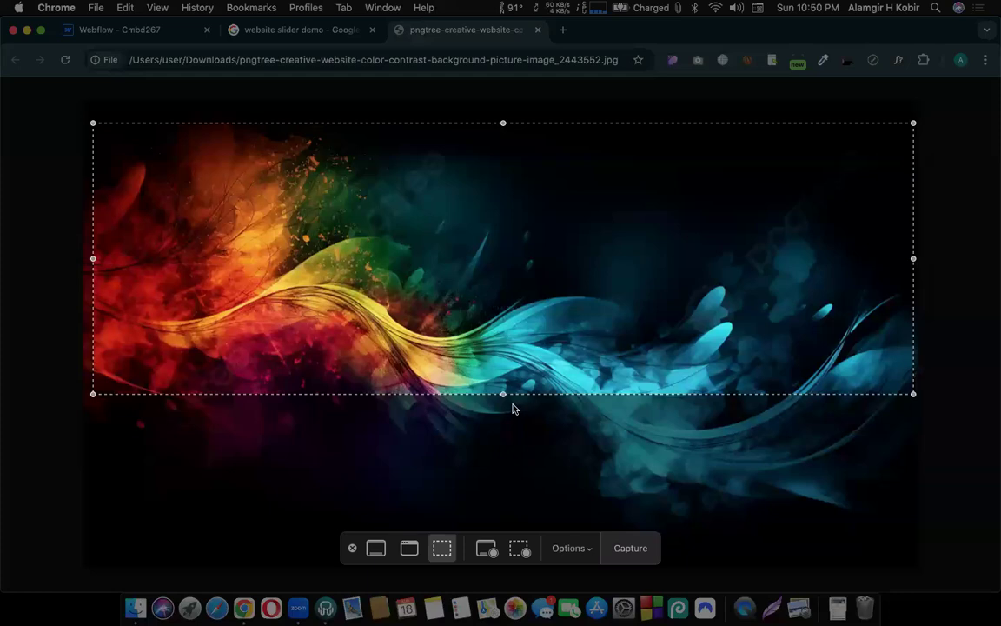
pyautogui.moveTo(503, 394); pyautogui.dragTo(497, 520)
pyautogui.press('Return')
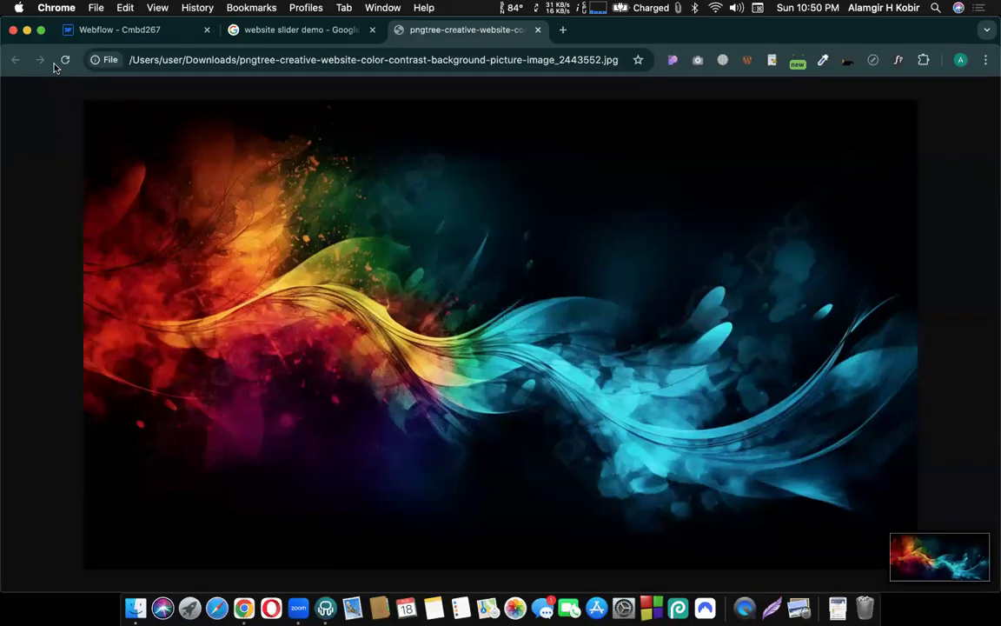
# - Return to Webflow and upload the captured screenshot to the assets for slide 1's background image
pyautogui.click(128, 34)
pyautogui.moveTo(940, 556); pyautogui.dragTo(94, 187)
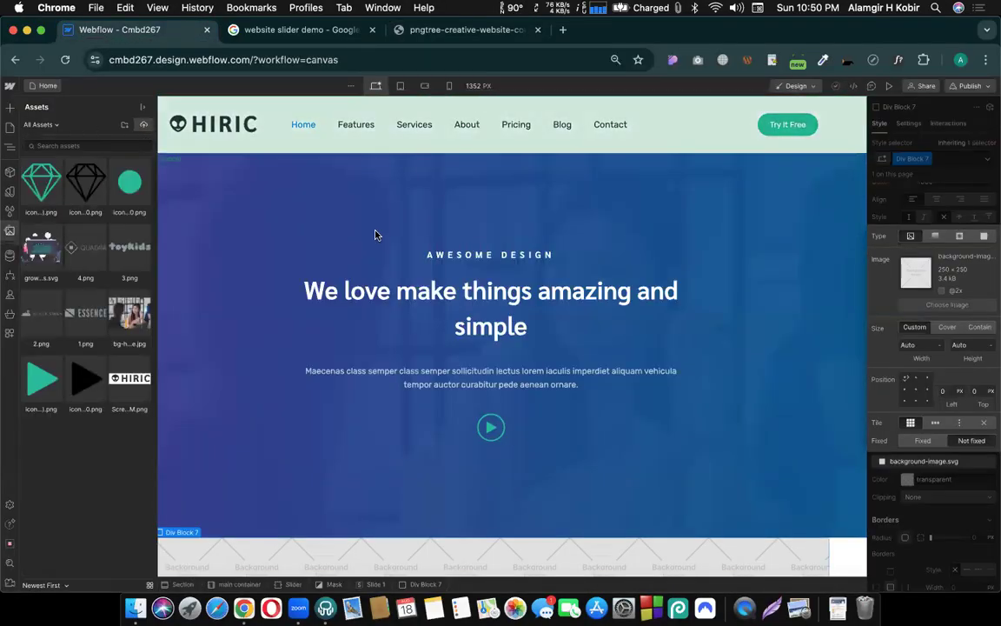
pyautogui.scroll(-5, 374, 233)
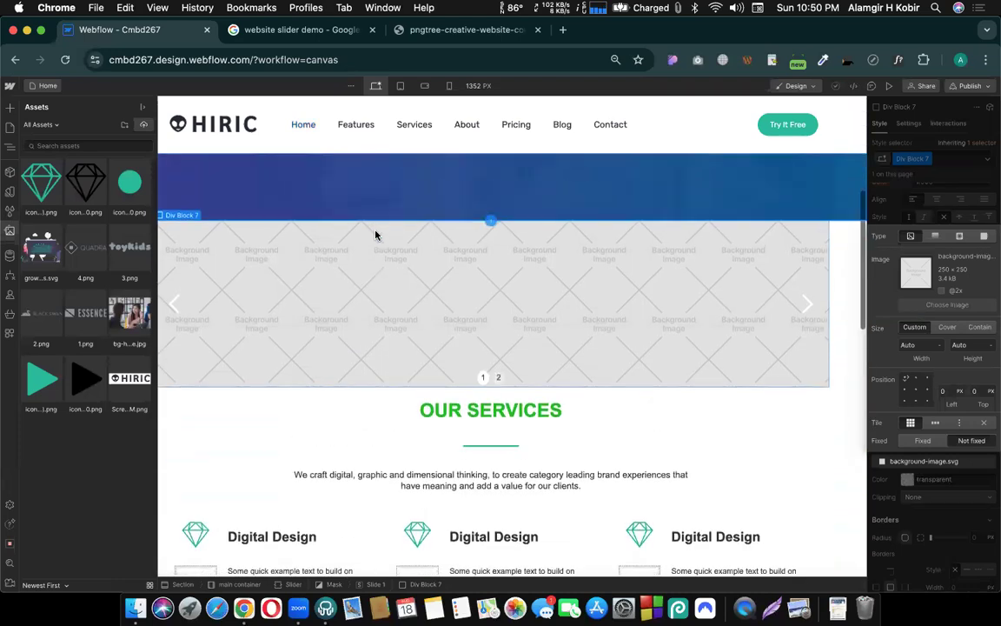
# - View a GIF from Downloads in a new browser tab, then close it and return to Webflow
pyautogui.click(133, 608)
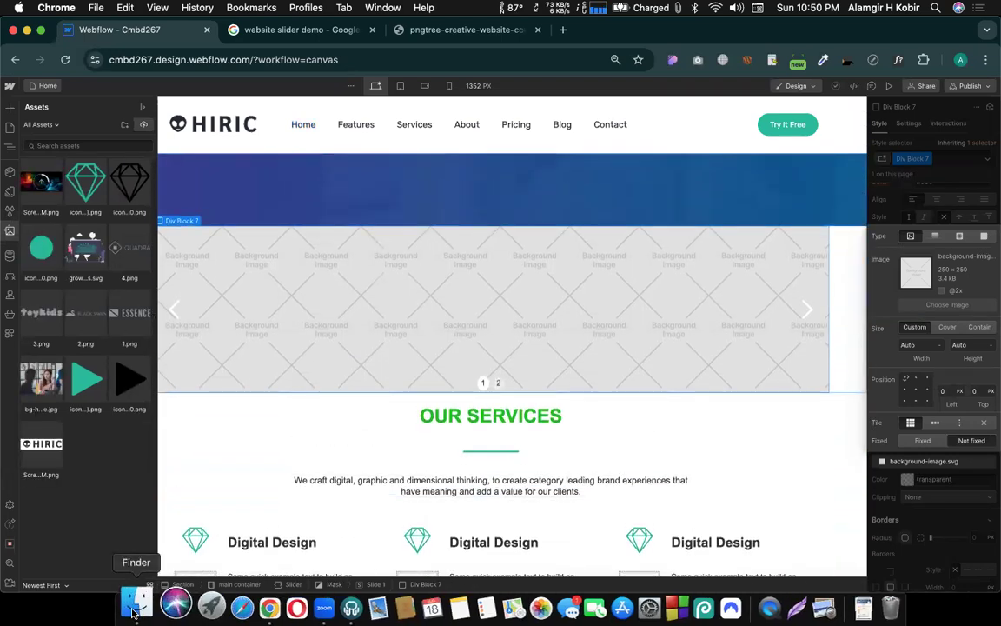
pyautogui.hscroll(5, 474, 341)
pyautogui.hscroll(-4, 473, 341)
pyautogui.hscroll(-1, 474, 341)
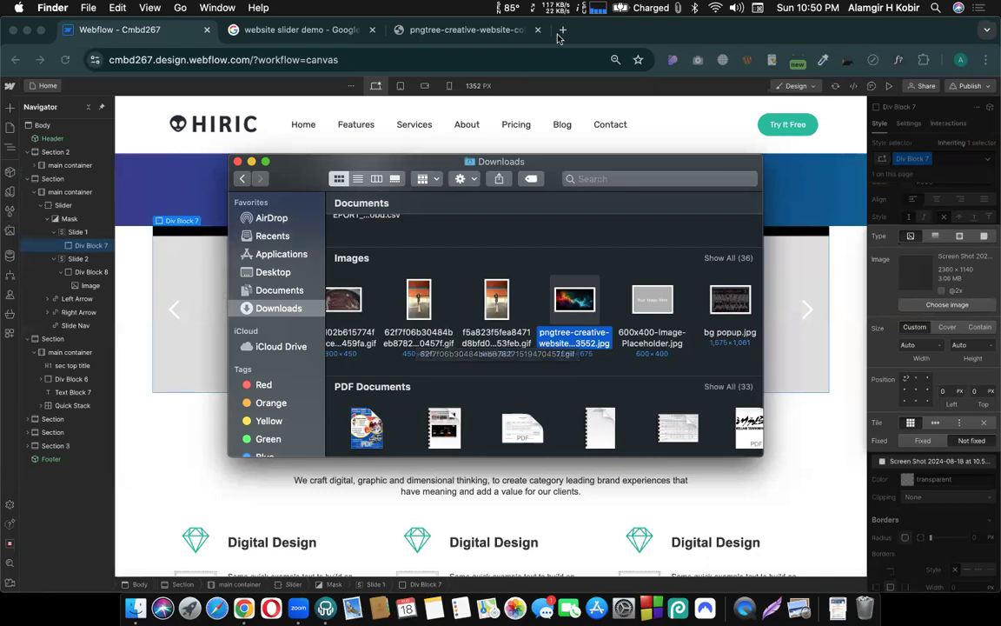
pyautogui.moveTo(417, 347); pyautogui.dragTo(552, 40)
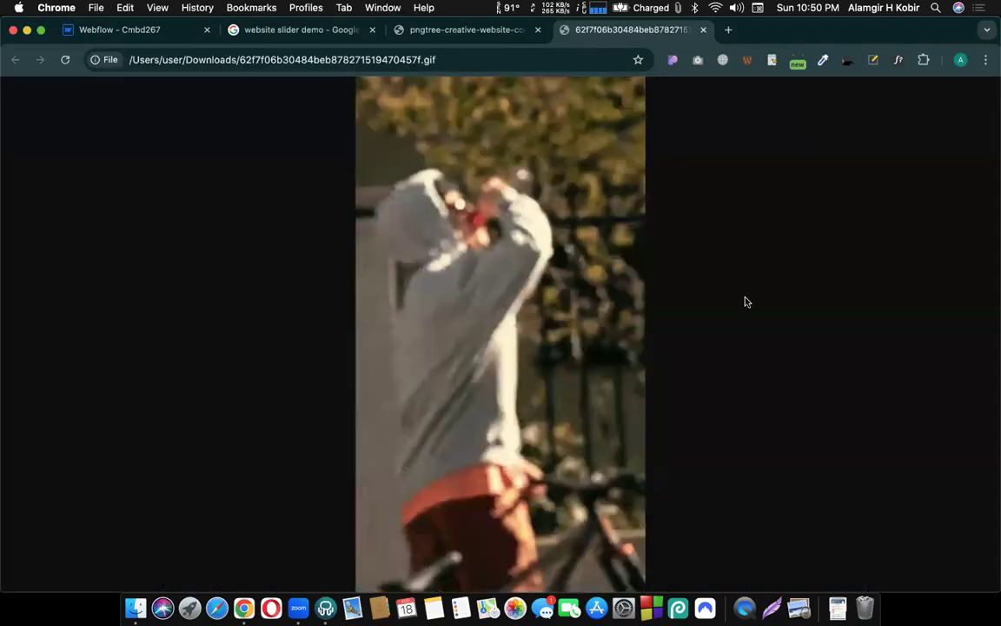
pyautogui.click(705, 30)
pyautogui.click(162, 26)
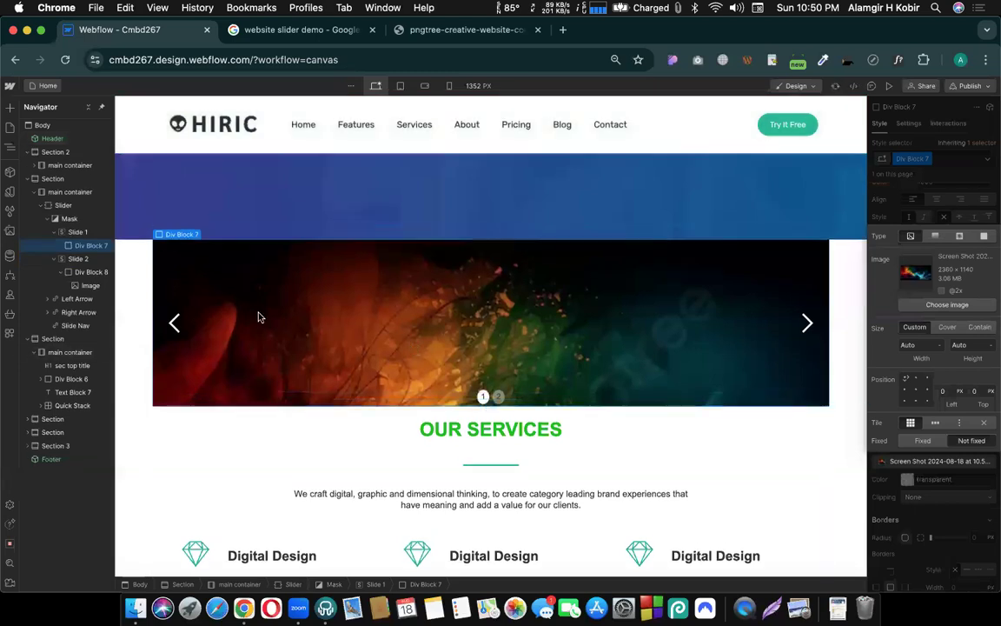
# - Set the slider's minimum height to 500 px
pyautogui.click(63, 205)
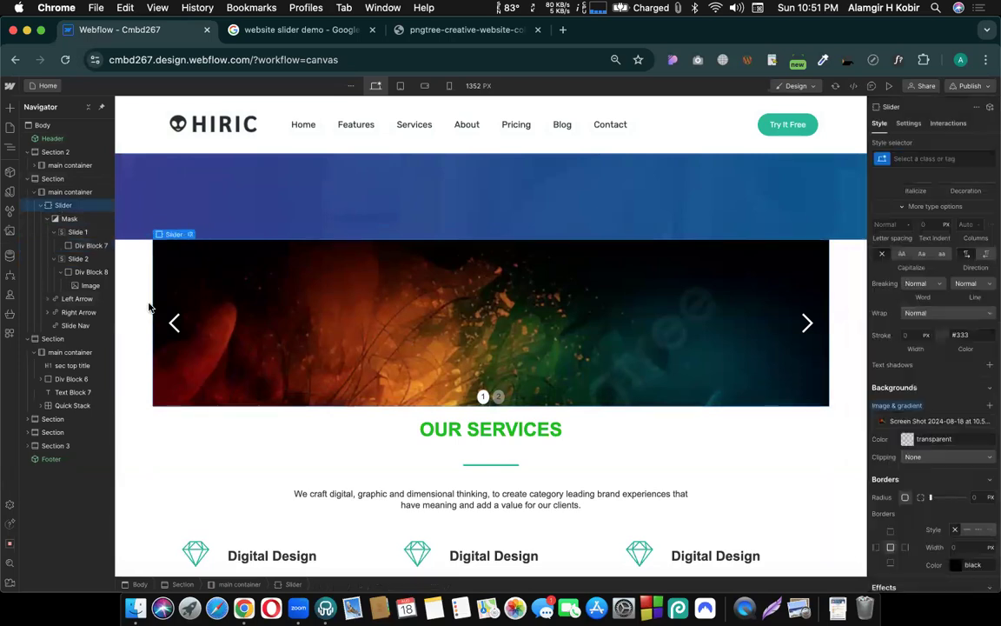
pyautogui.scroll(8, 944, 365)
pyautogui.scroll(4, 944, 376)
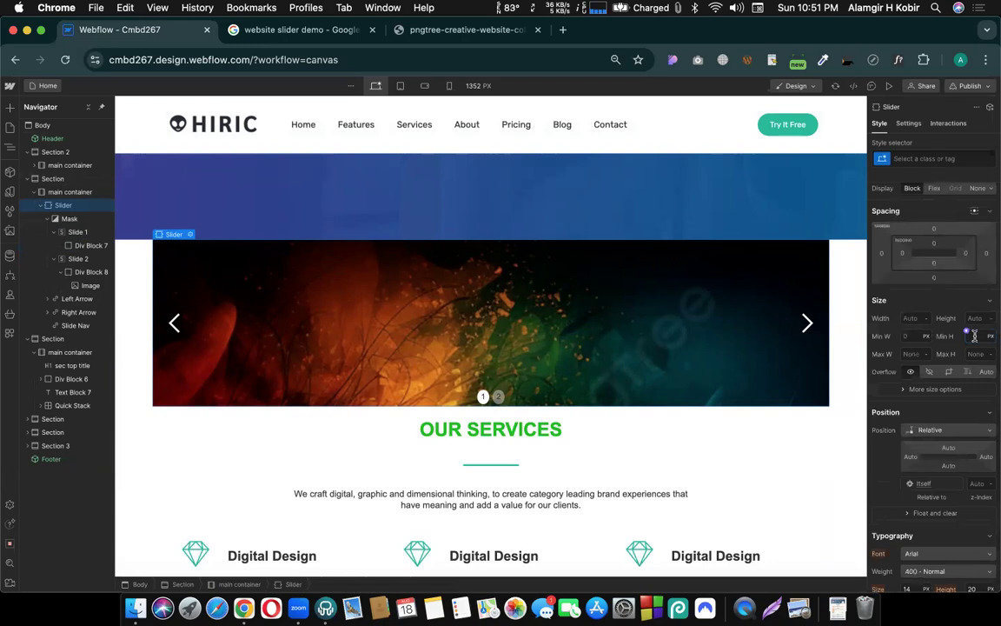
pyautogui.press('Return')
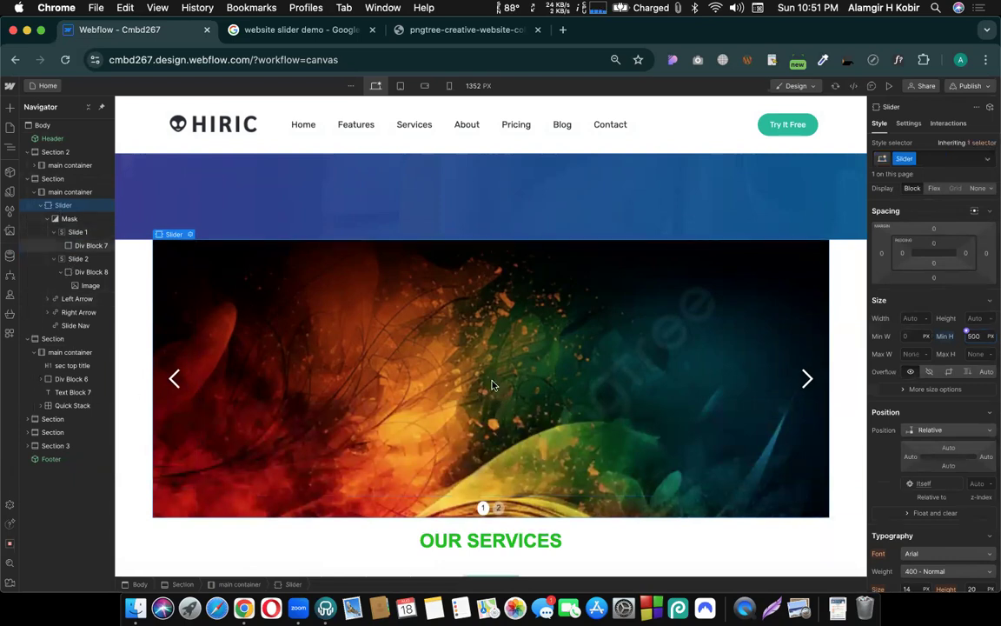
# - Add a background image layer to the div block in slide 2 and open the image chooser
pyautogui.click(502, 505)
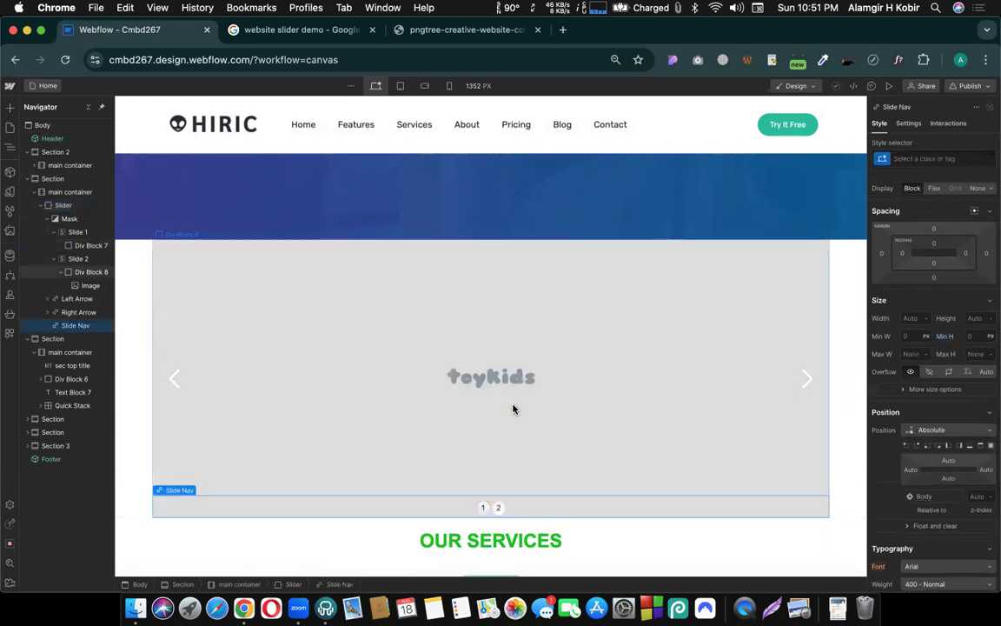
pyautogui.click(513, 409)
pyautogui.scroll(-5, 992, 452)
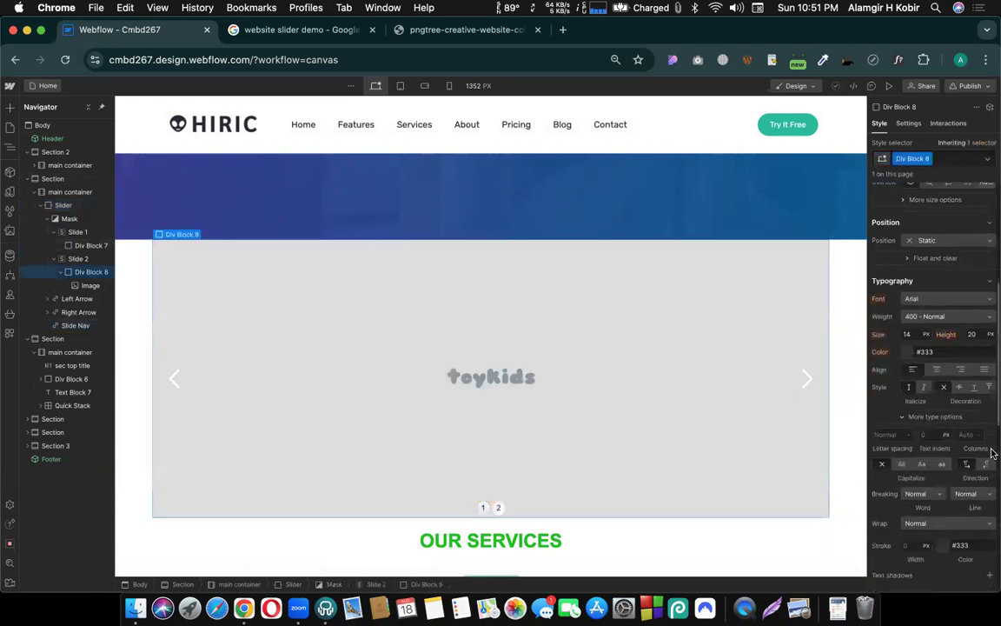
pyautogui.scroll(-3, 992, 452)
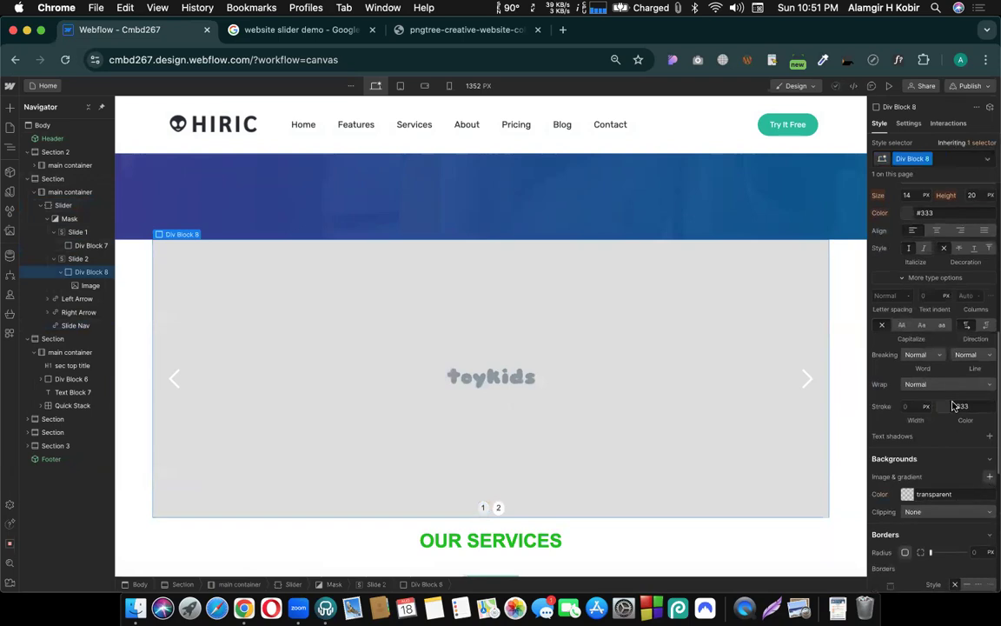
pyautogui.click(989, 476)
pyautogui.click(947, 338)
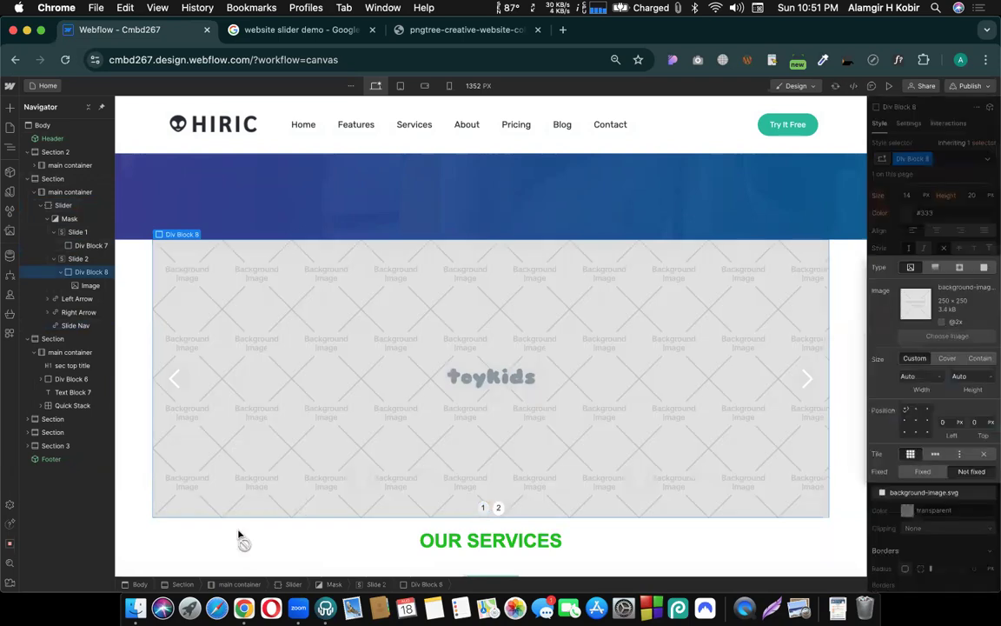
# - Look through the images in the Downloads folder in Finder for a suitable slide 2 background
pyautogui.click(135, 611)
pyautogui.scroll(-1, 490, 307)
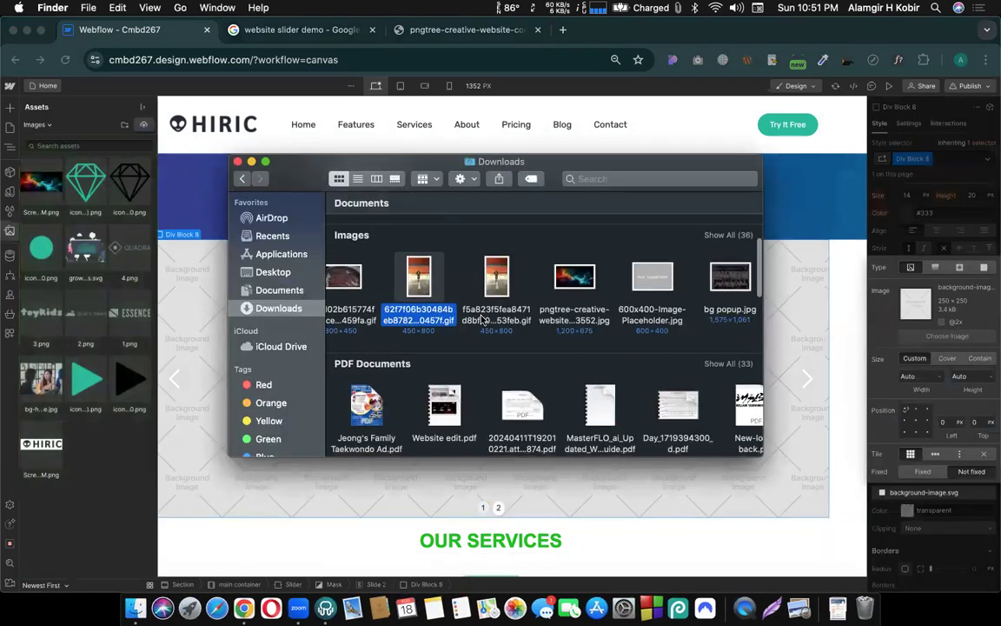
pyautogui.hscroll(3, 482, 319)
pyautogui.hscroll(2, 482, 319)
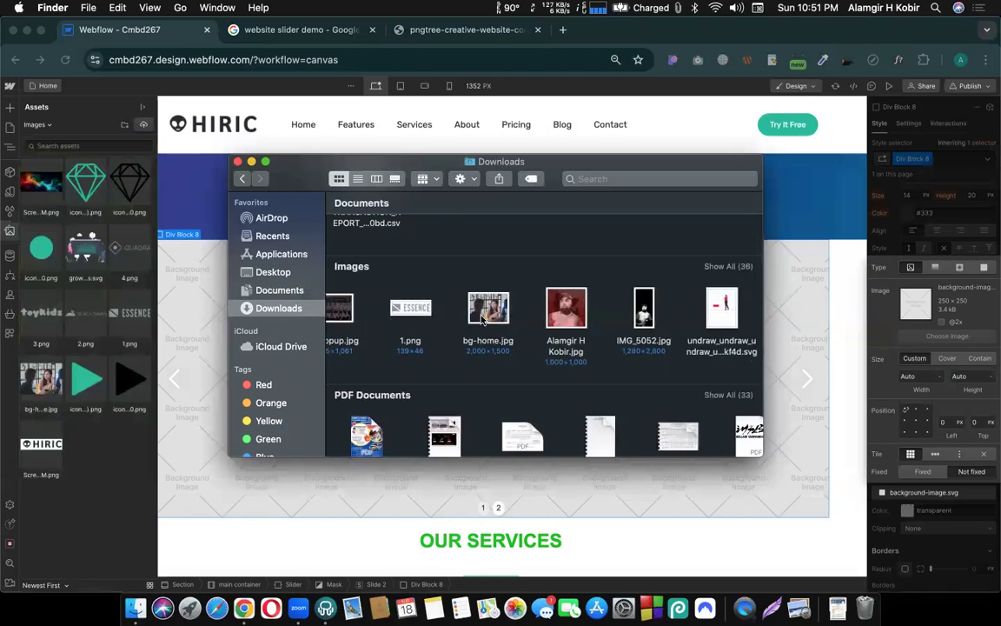
pyautogui.hscroll(5, 482, 319)
pyautogui.hscroll(-10, 482, 319)
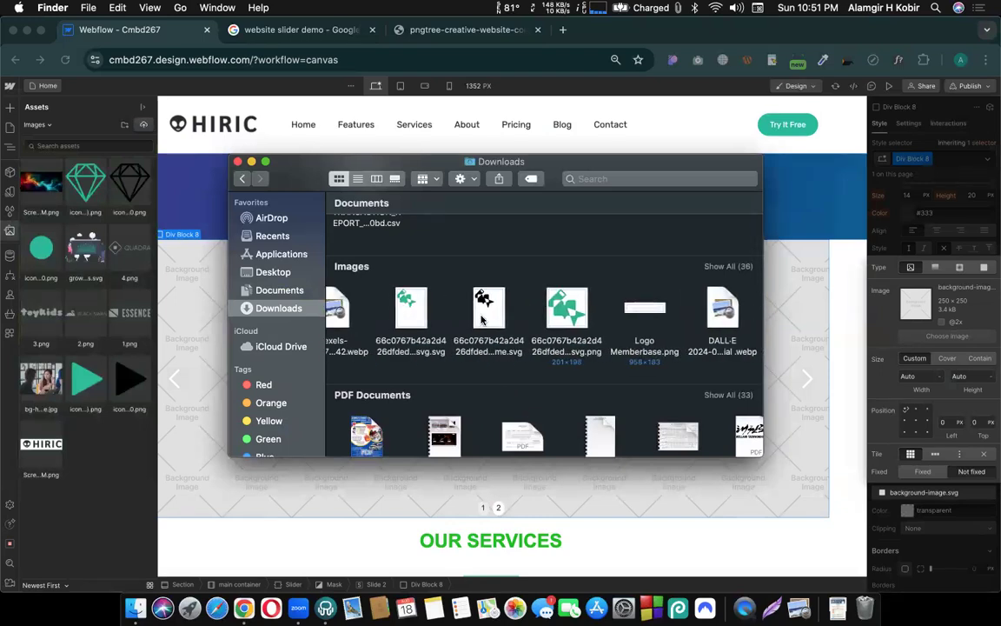
pyautogui.hscroll(-15, 483, 319)
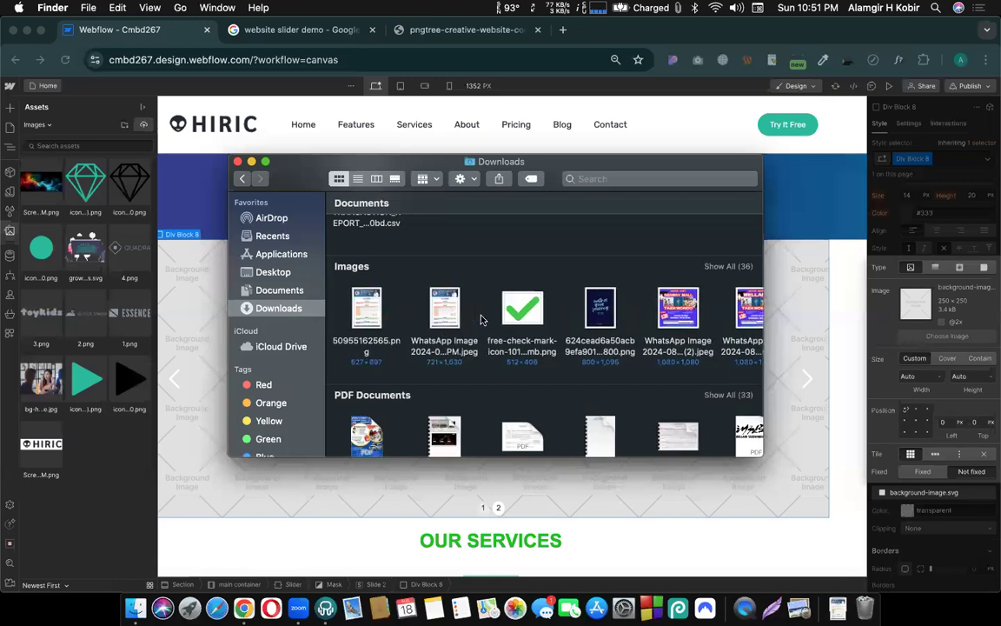
# - Search Google Images for "creative bg" in a new browser tab
pyautogui.click(564, 30)
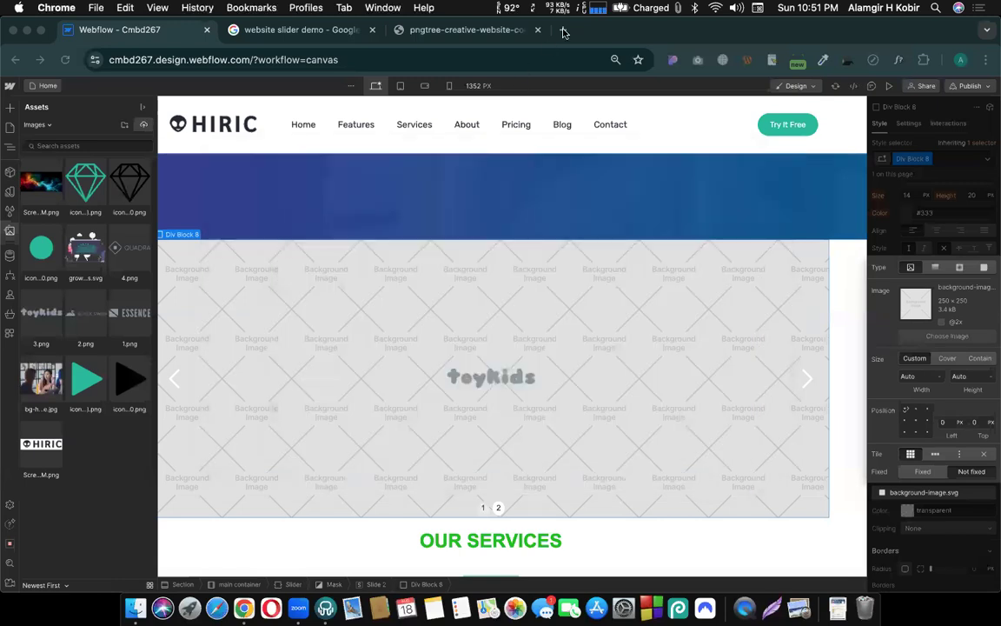
pyautogui.click(564, 30)
pyautogui.write('creative bg')
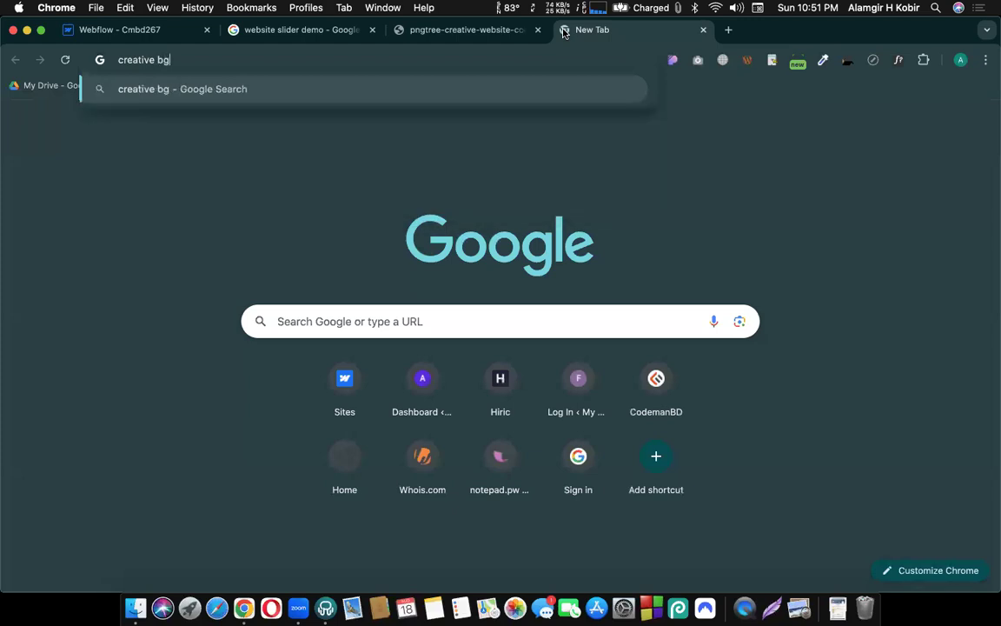
pyautogui.press('Return')
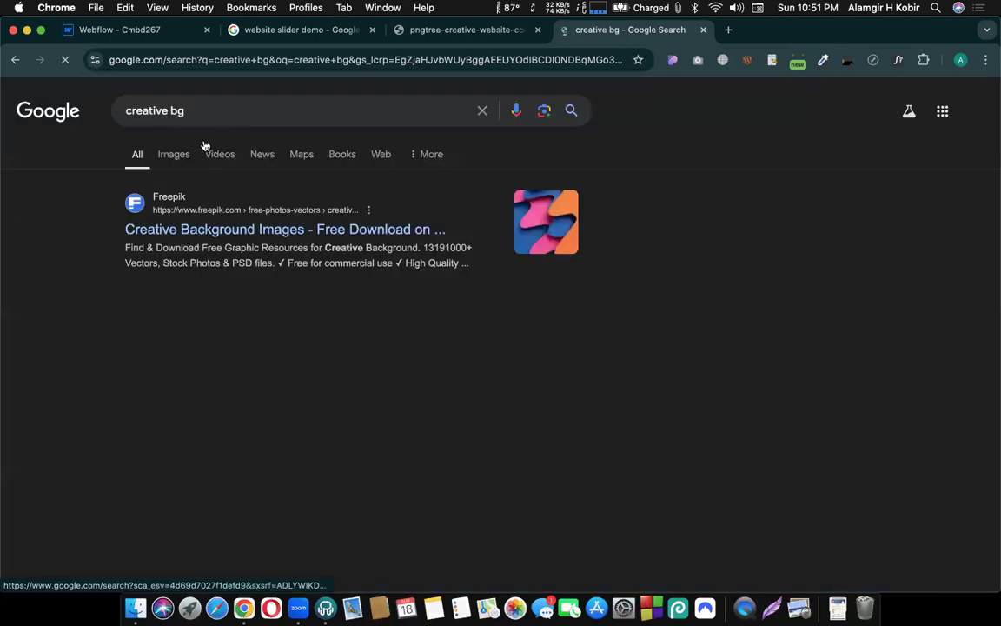
pyautogui.click(174, 154)
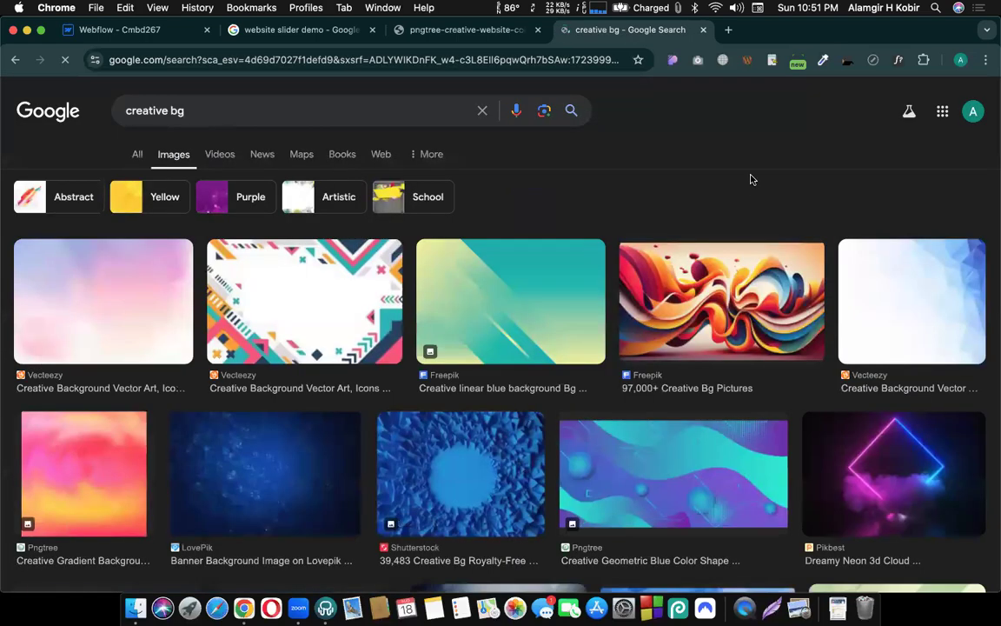
# - Save the colourful flowing-waves picture from Freepik to the Downloads folder under its suggested name
pyautogui.click(709, 283)
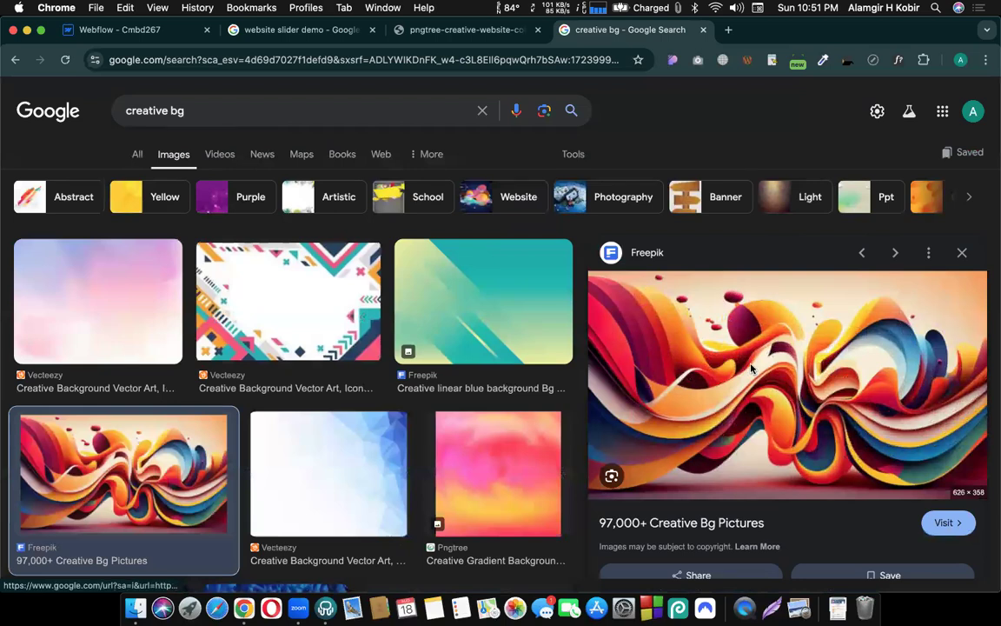
pyautogui.rightClick(757, 357)
pyautogui.click(797, 495)
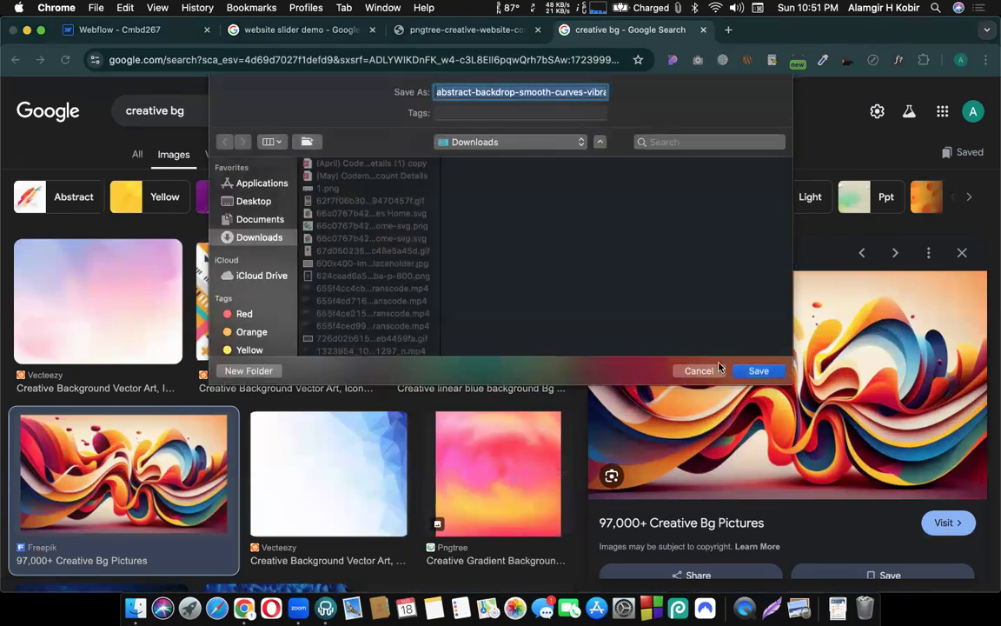
pyautogui.click(759, 371)
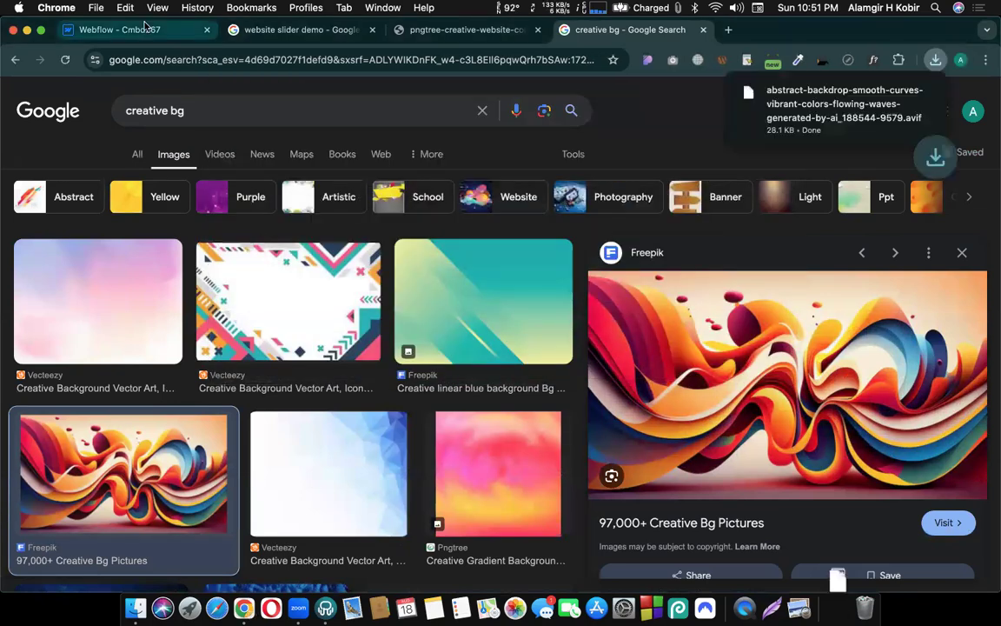
# - Return to Webflow, upload the downloaded abstract-backdrop AVIF to the assets and use it as slide 2's background image
pyautogui.press('super+1')
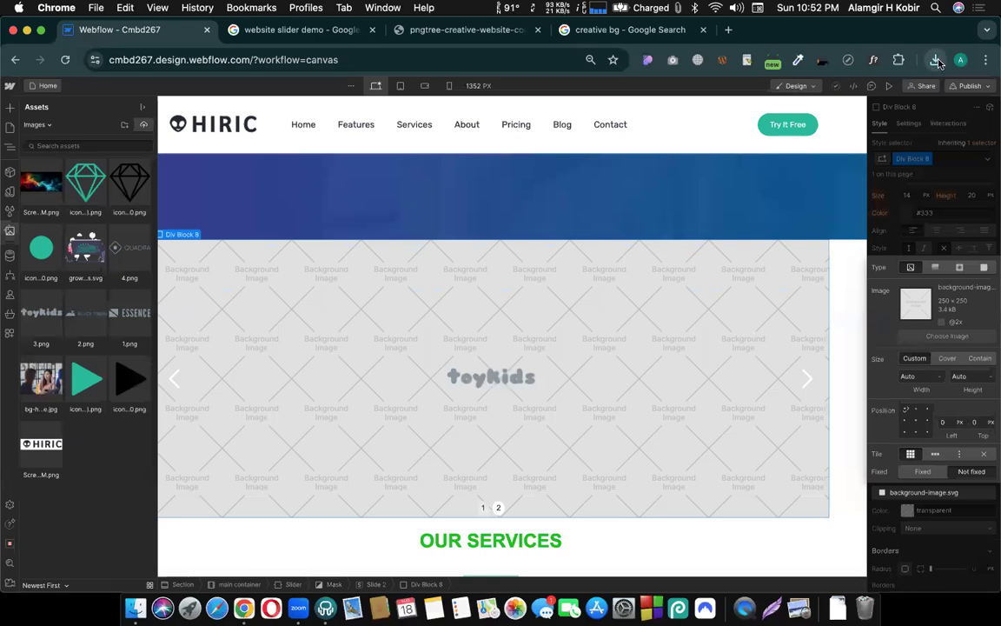
pyautogui.click(936, 60)
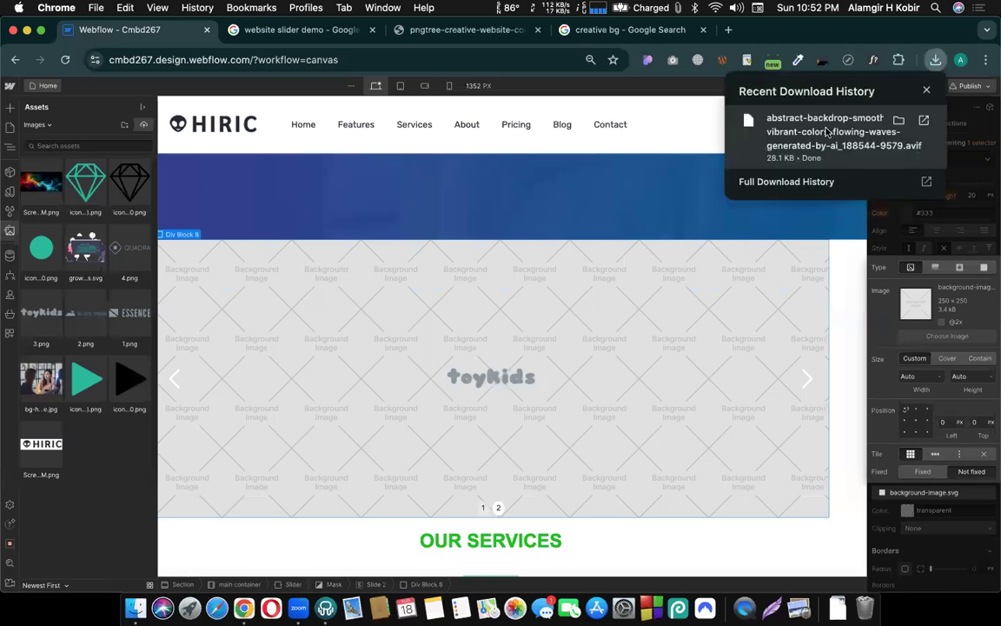
pyautogui.moveTo(830, 128); pyautogui.dragTo(69, 271)
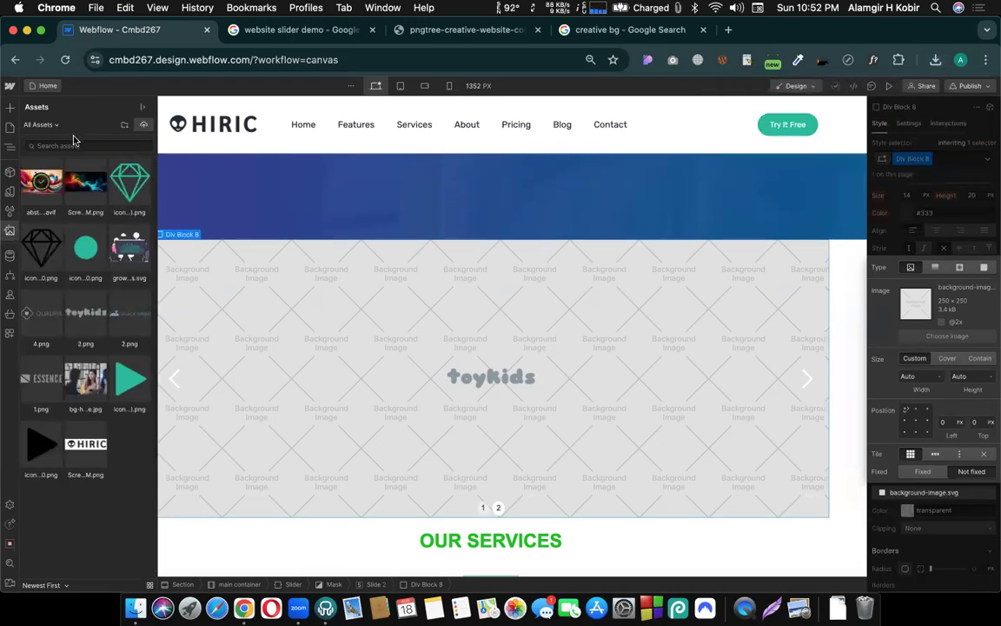
pyautogui.click(36, 189)
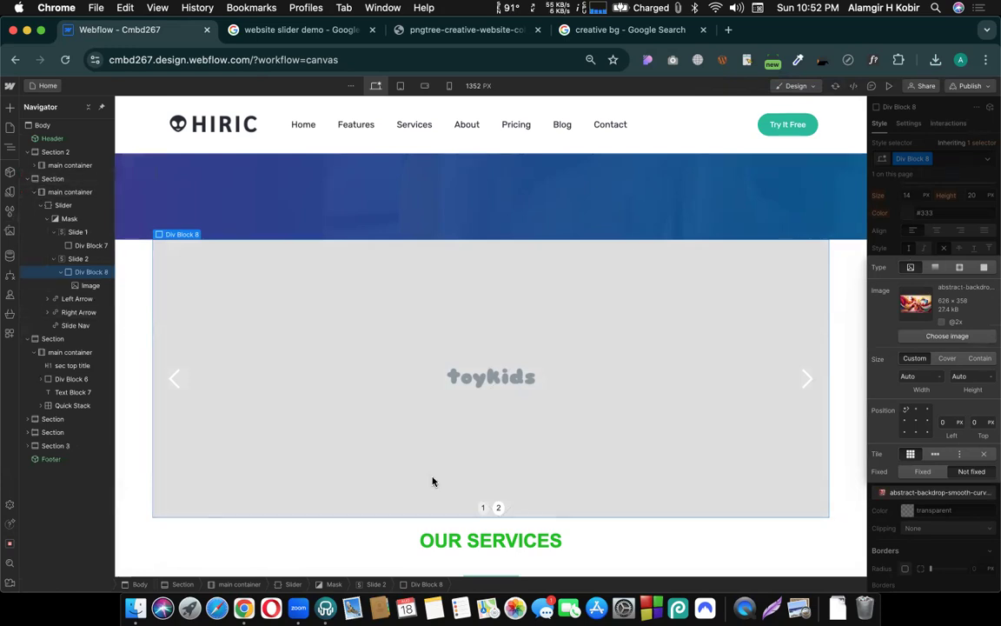
# - Delete the toykids logo from slide 2 and set the slide's background image to Cover, positioned at 50% left and 50% top
pyautogui.click(486, 383)
pyautogui.press('Delete')
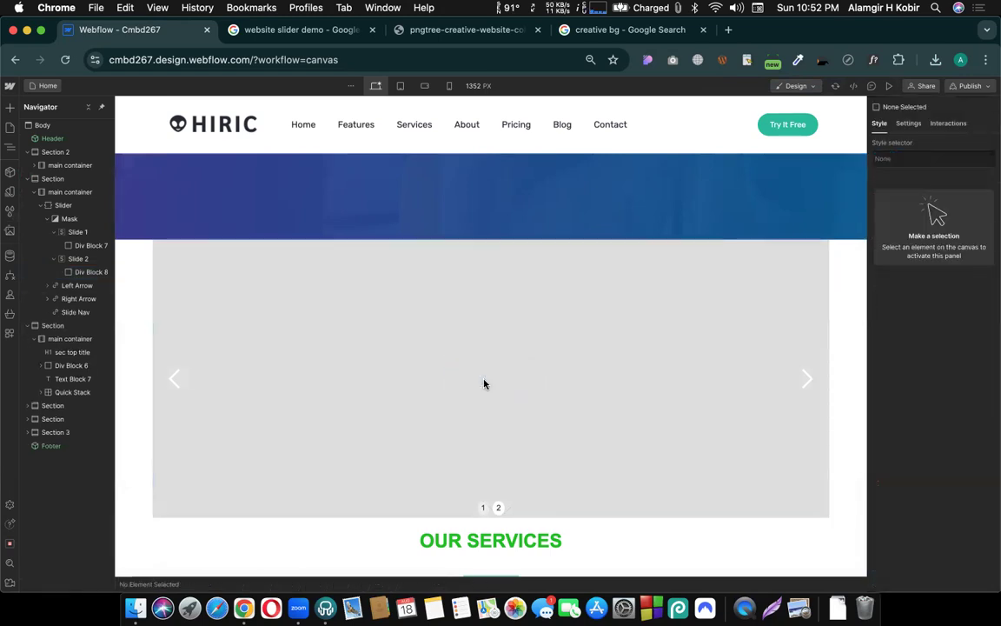
pyautogui.click(555, 391)
pyautogui.scroll(-5, 934, 396)
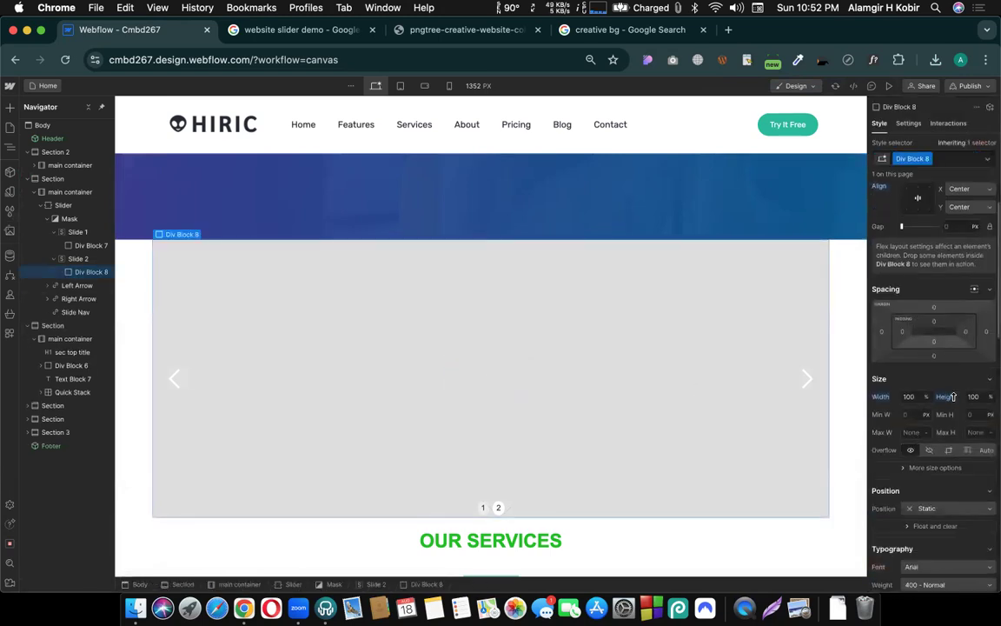
pyautogui.scroll(-8, 953, 396)
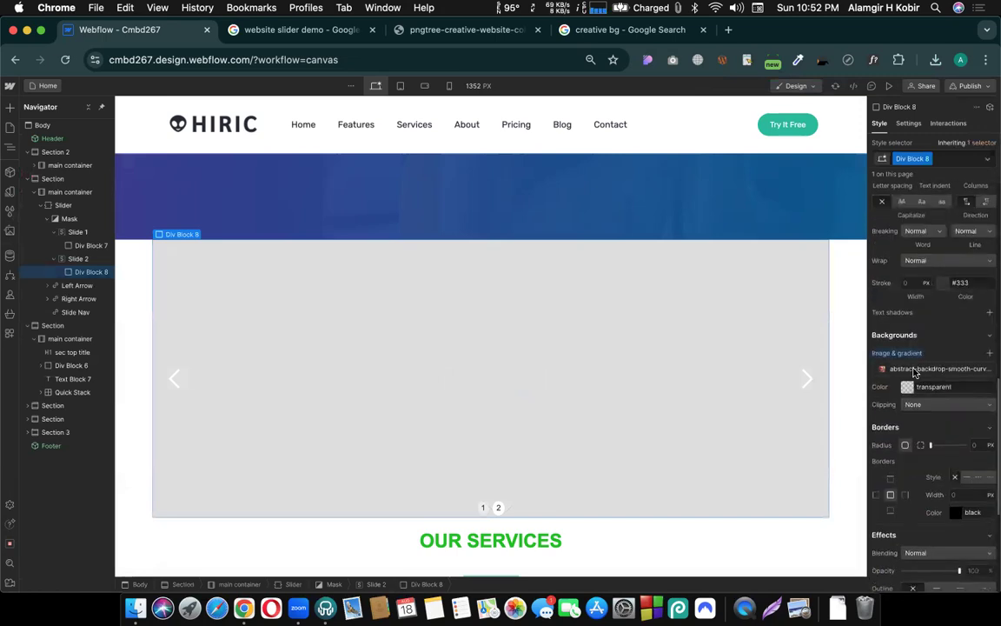
pyautogui.click(914, 369)
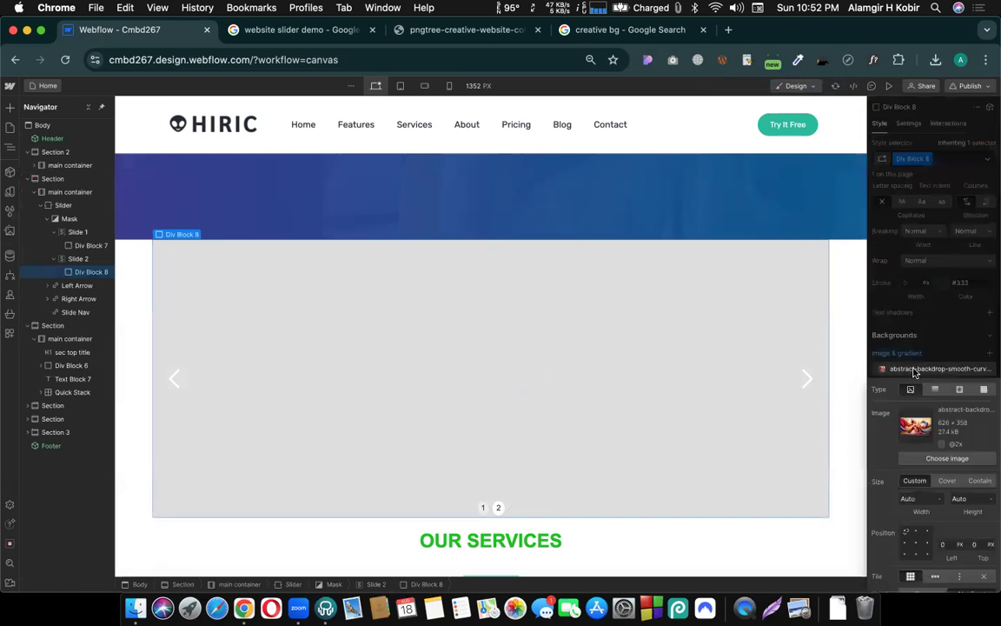
pyautogui.click(947, 481)
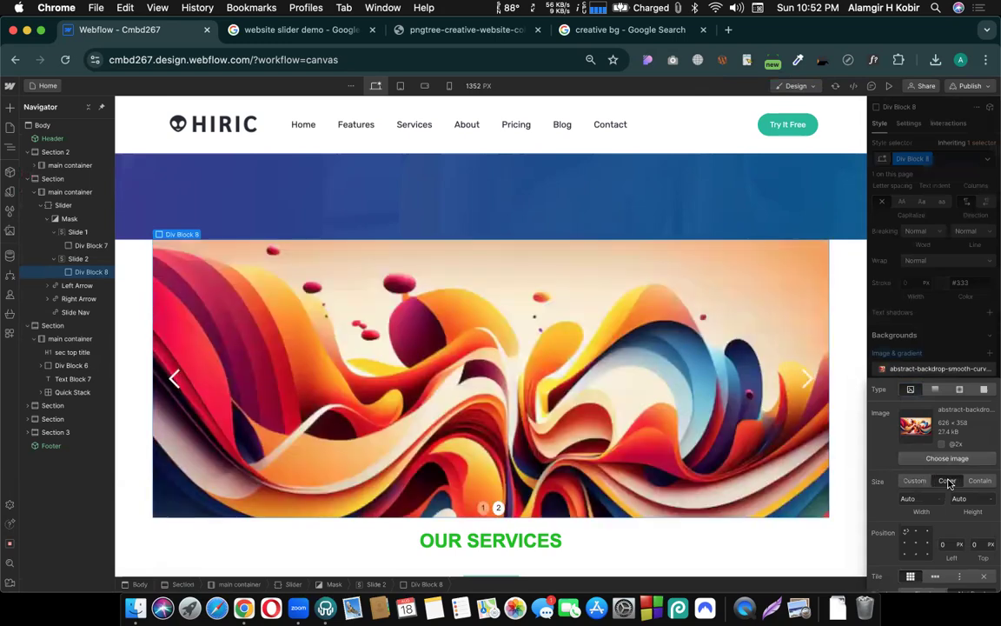
pyautogui.click(916, 543)
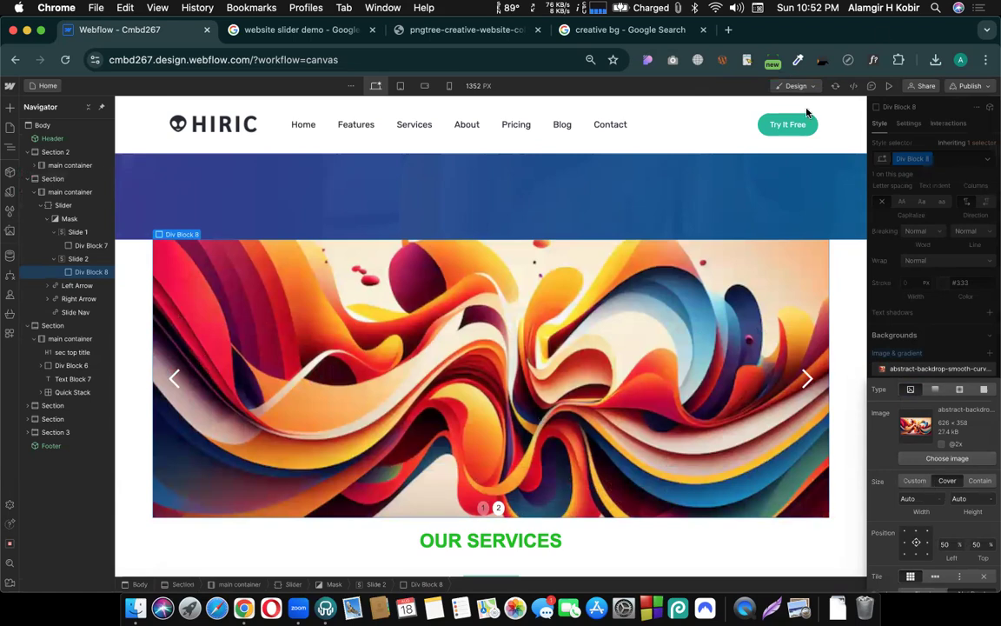
# - Preview the page, advance through both slides several times to check the transition, and return to the design canvas
pyautogui.click(888, 85)
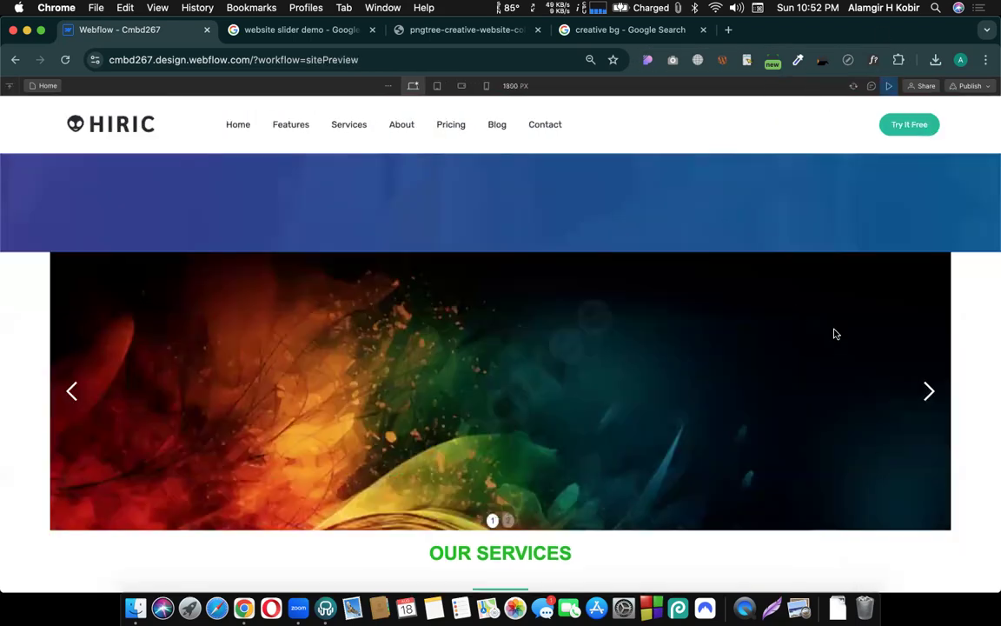
pyautogui.click(928, 392)
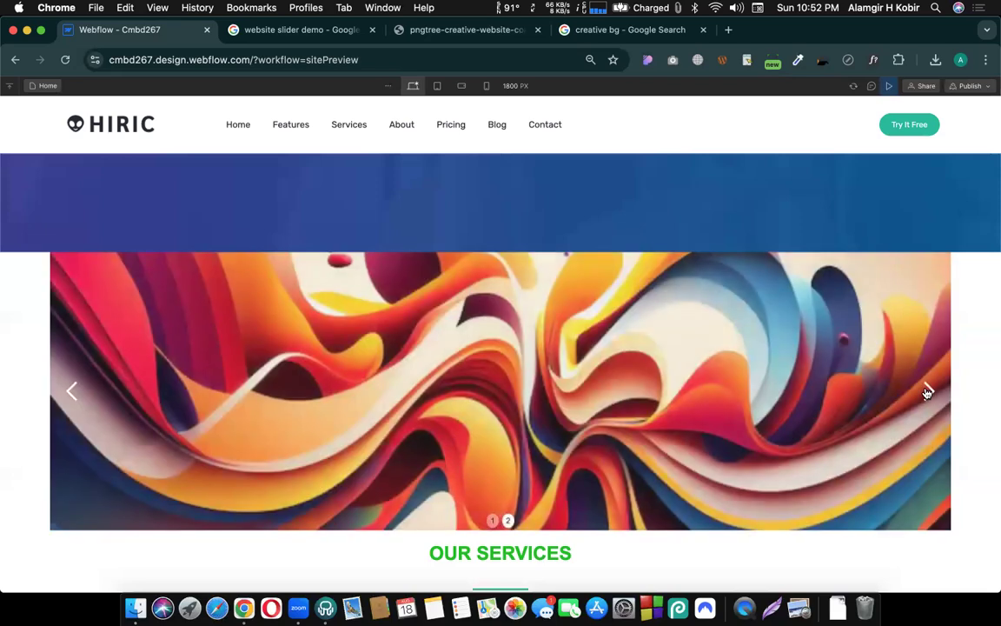
pyautogui.click(928, 392)
pyautogui.click(928, 392)
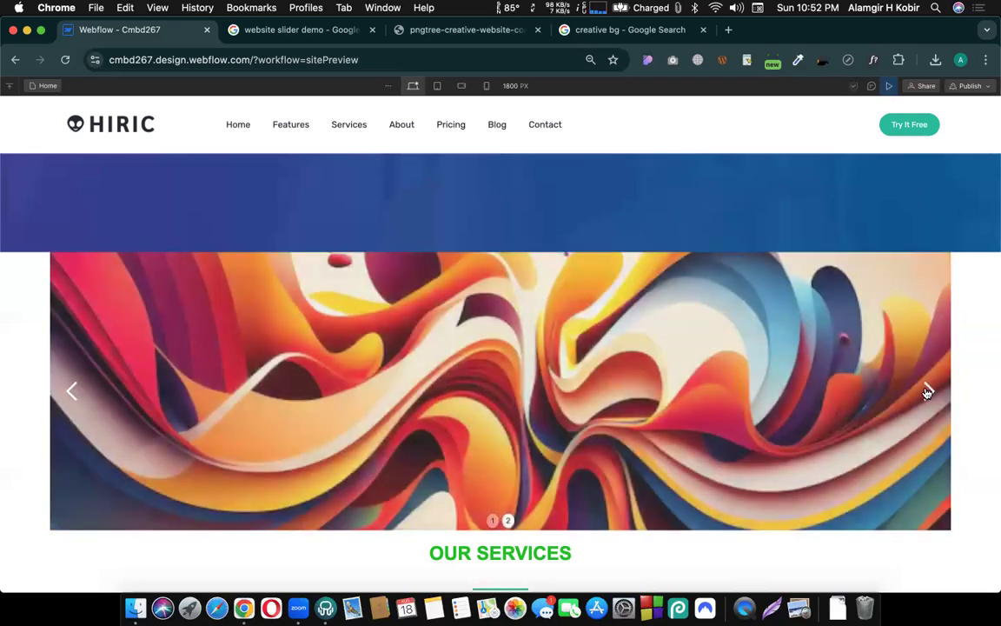
pyautogui.click(928, 392)
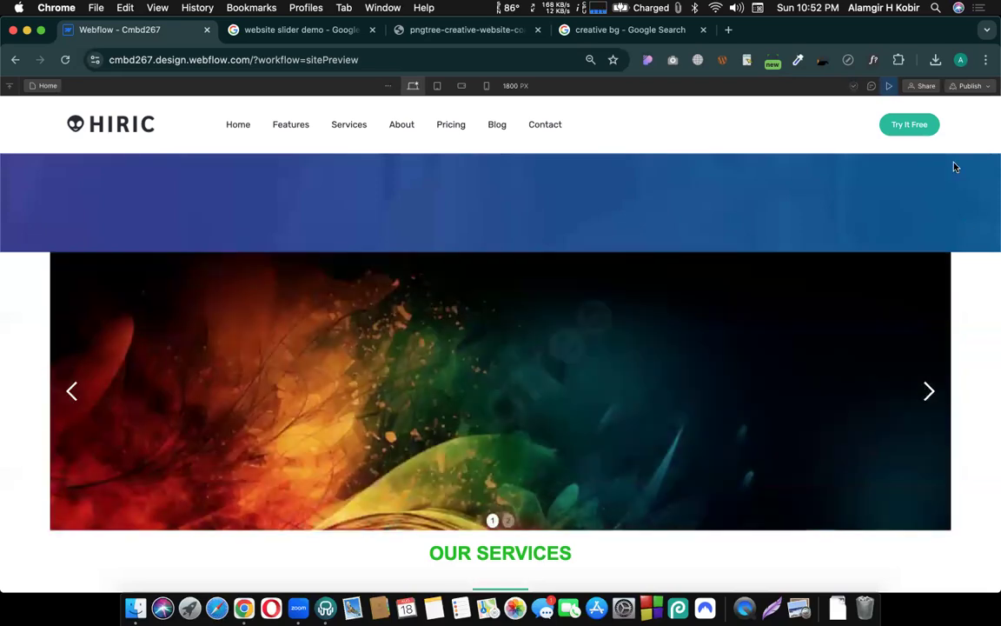
pyautogui.click(888, 86)
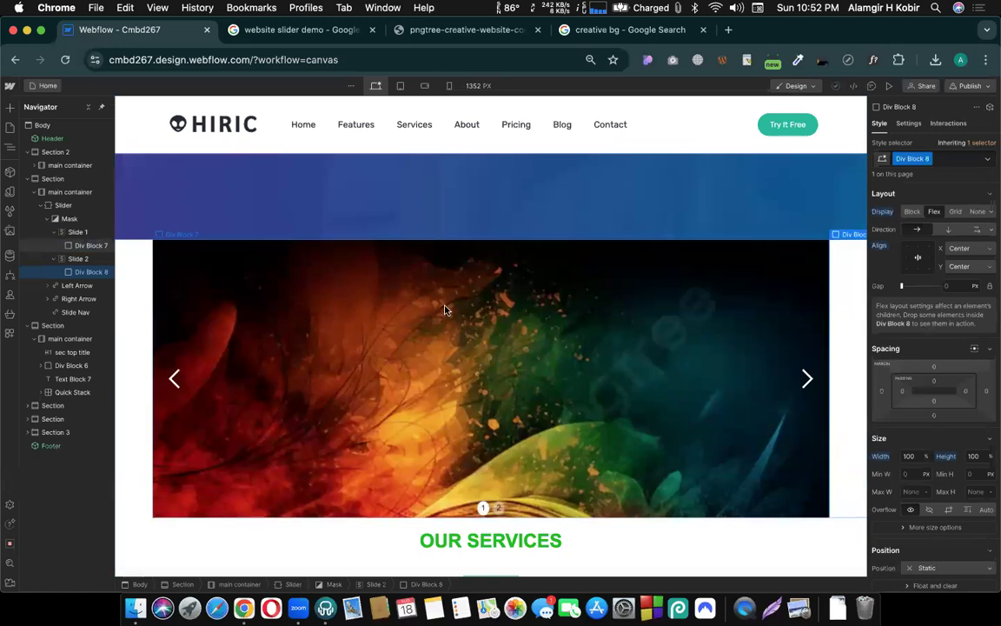
# - Change the slider's animation to Fade Out - In in its settings
pyautogui.click(198, 233)
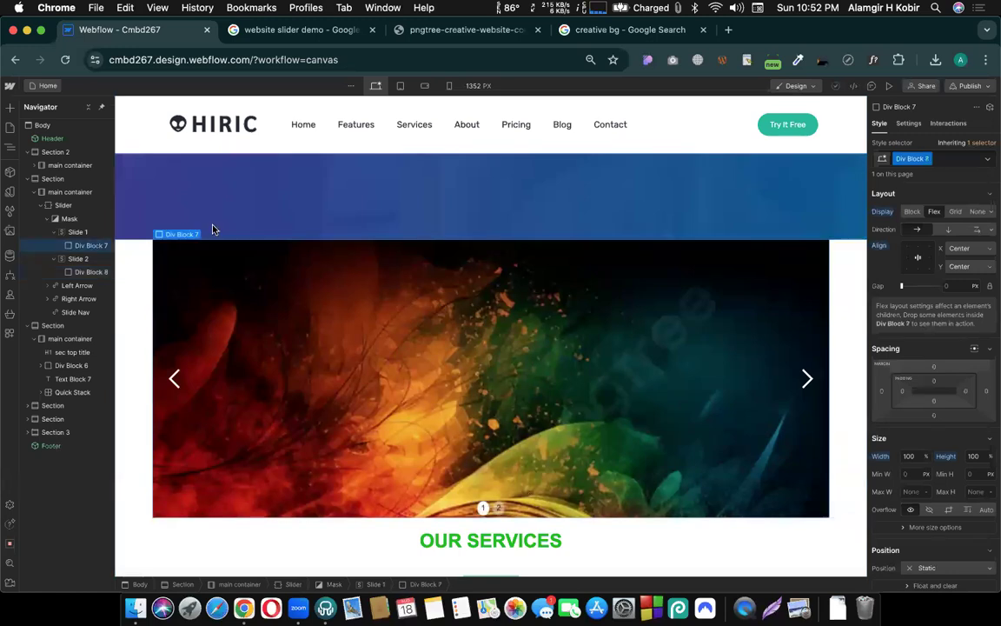
pyautogui.click(58, 208)
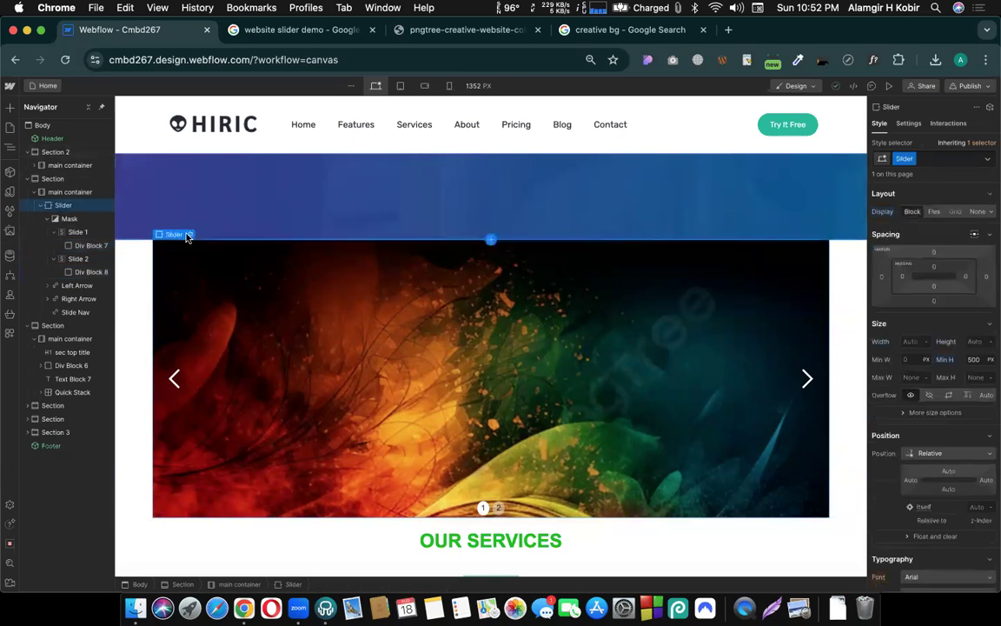
pyautogui.click(189, 234)
pyautogui.click(222, 312)
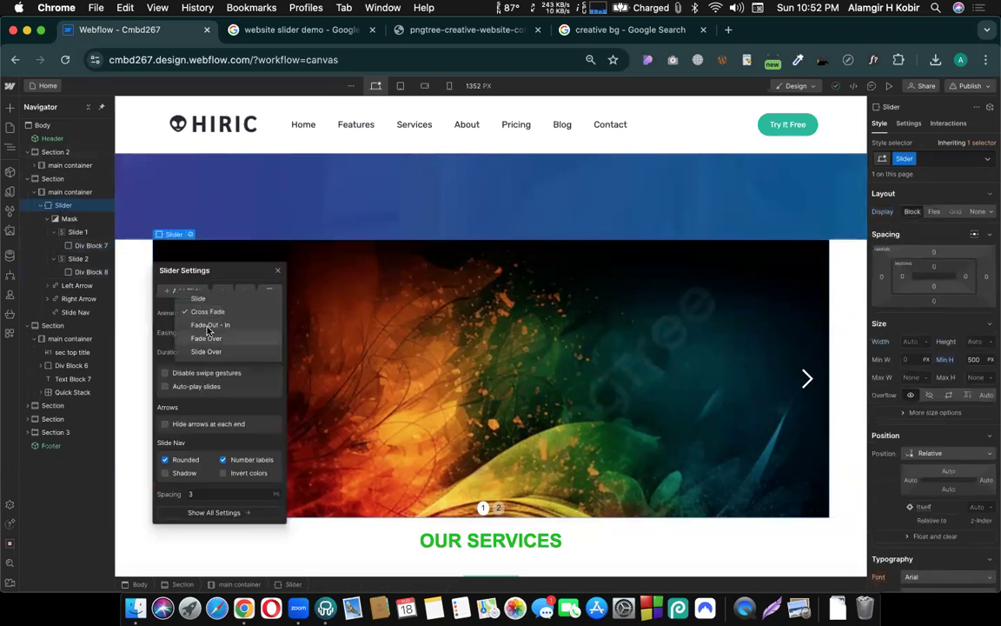
pyautogui.click(209, 325)
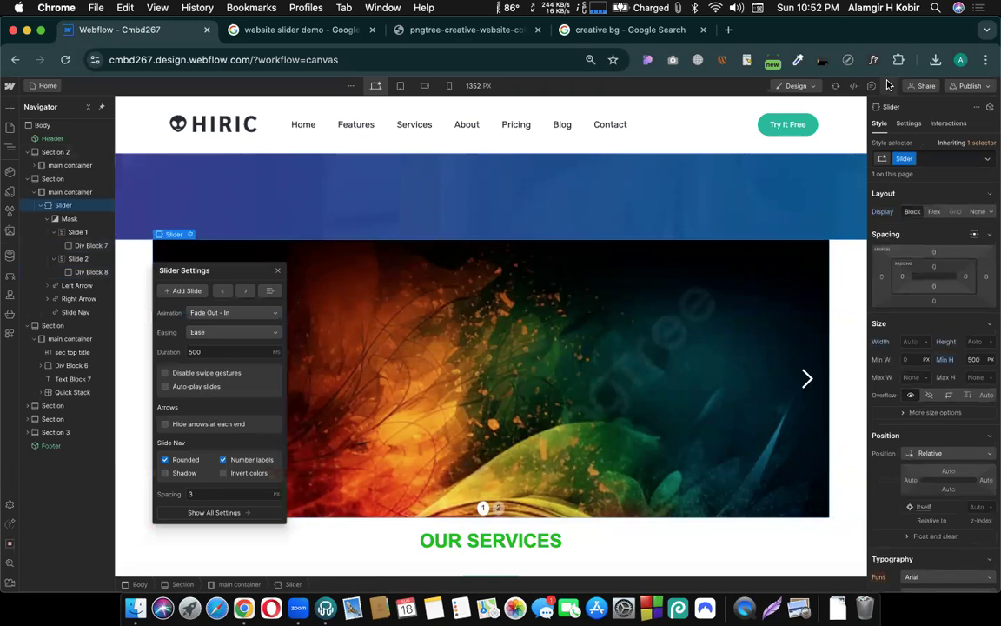
# - Preview the page, advance through the slides to check the Fade Out - In transition, and return to the design canvas
pyautogui.press('super+shift+p')
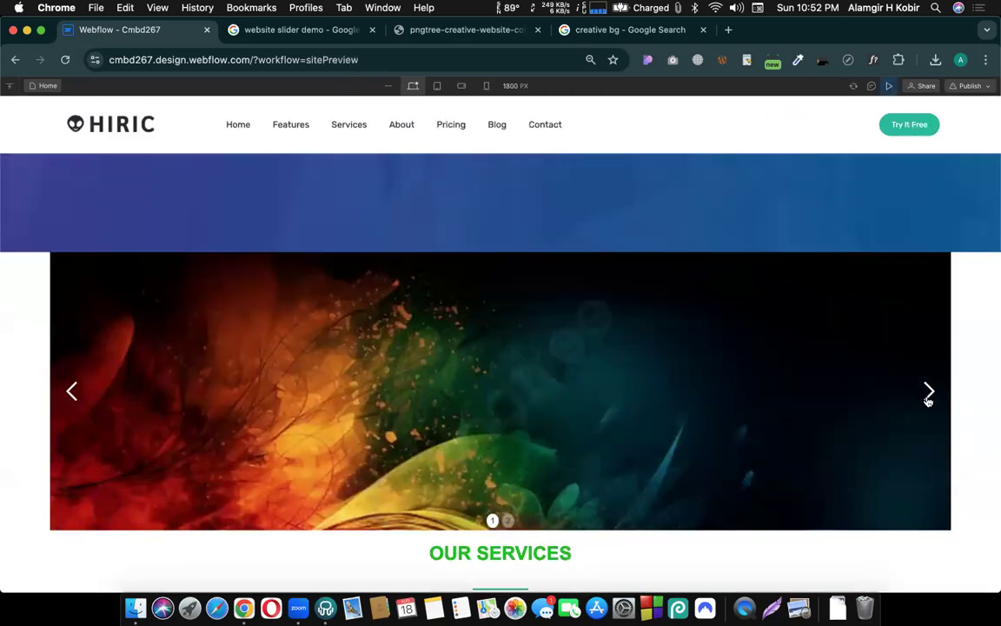
pyautogui.click(928, 398)
pyautogui.click(929, 398)
pyautogui.click(929, 398)
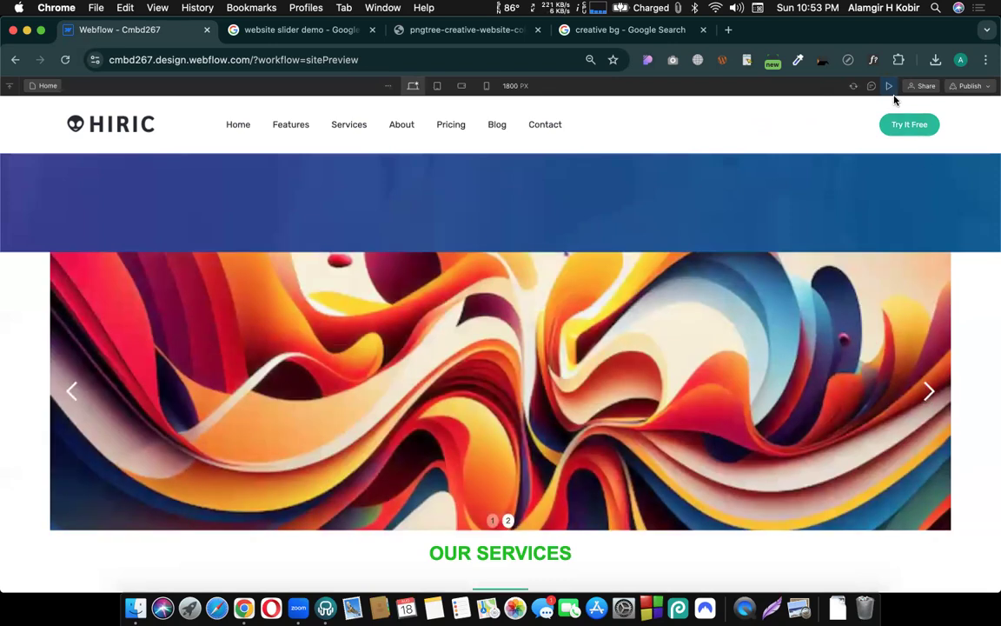
pyautogui.click(889, 87)
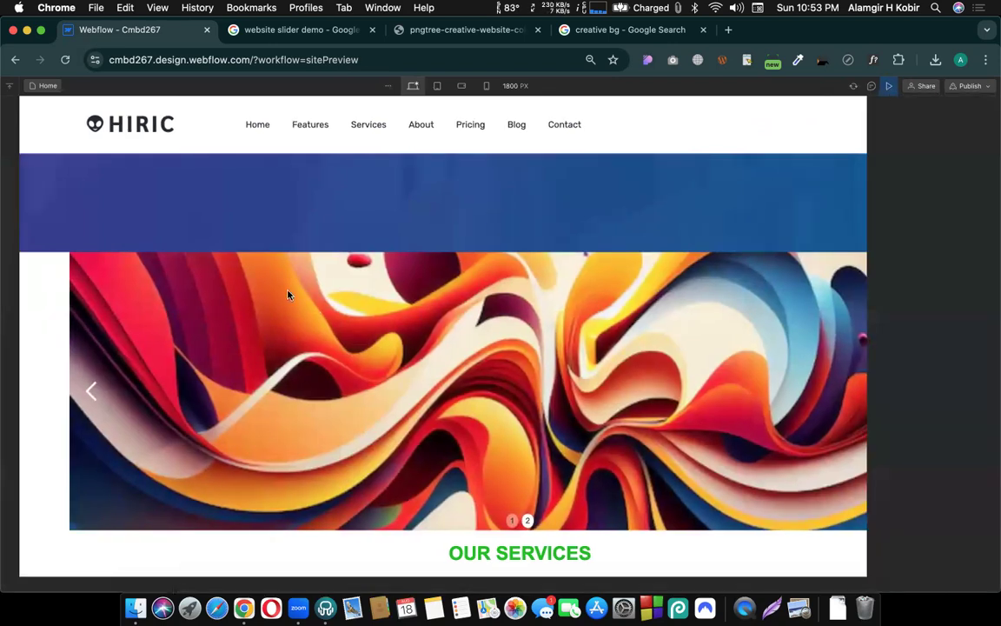
pyautogui.press('Escape')
# - Change the slider's animation to Fade Over and check the transition between slides in the page preview
pyautogui.click(208, 311)
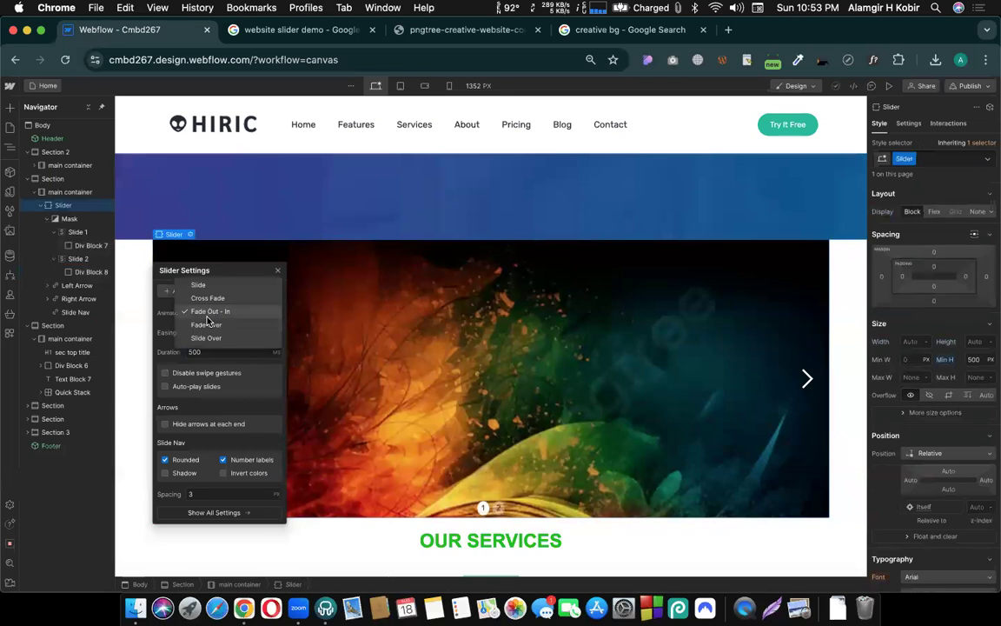
pyautogui.click(205, 324)
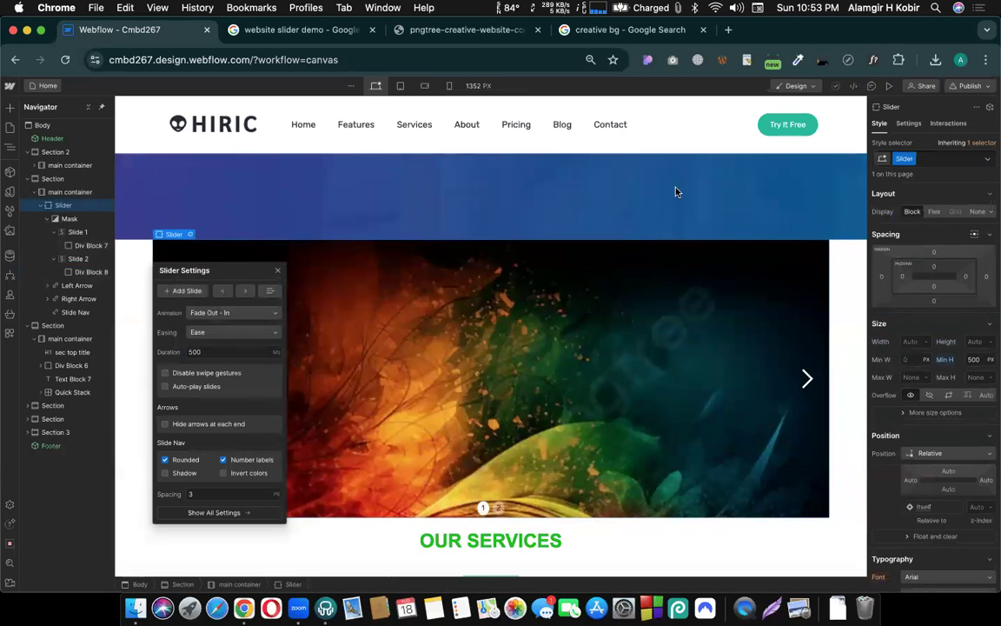
pyautogui.click(889, 86)
pyautogui.click(930, 392)
pyautogui.click(929, 392)
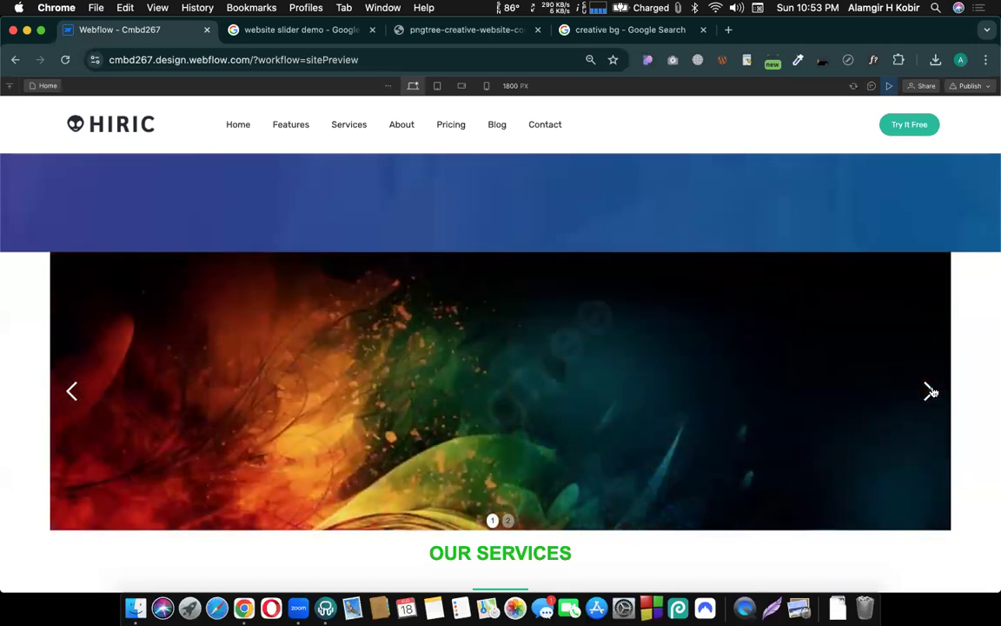
pyautogui.click(930, 392)
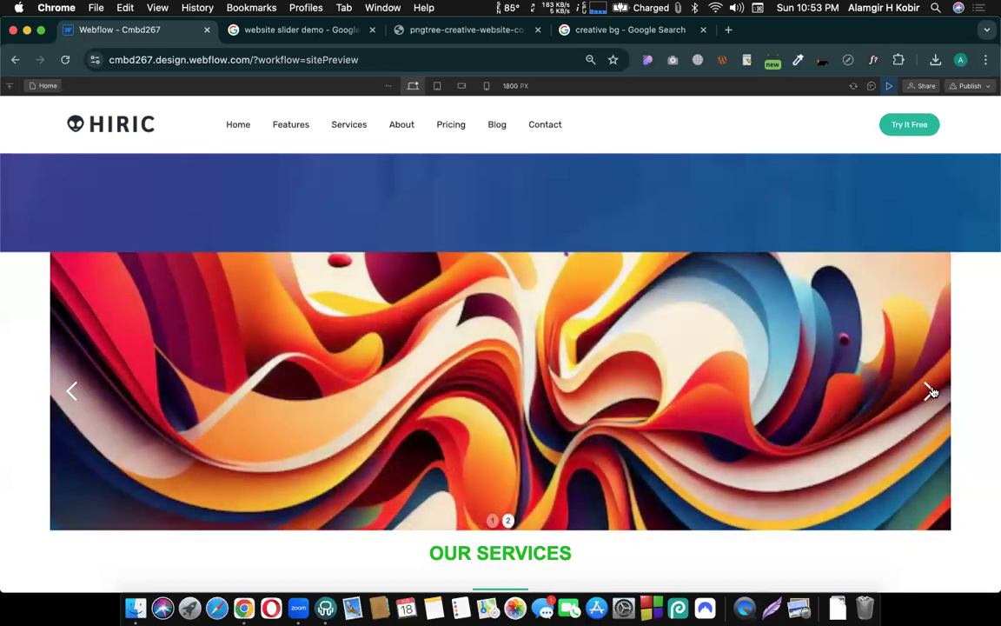
pyautogui.click(929, 391)
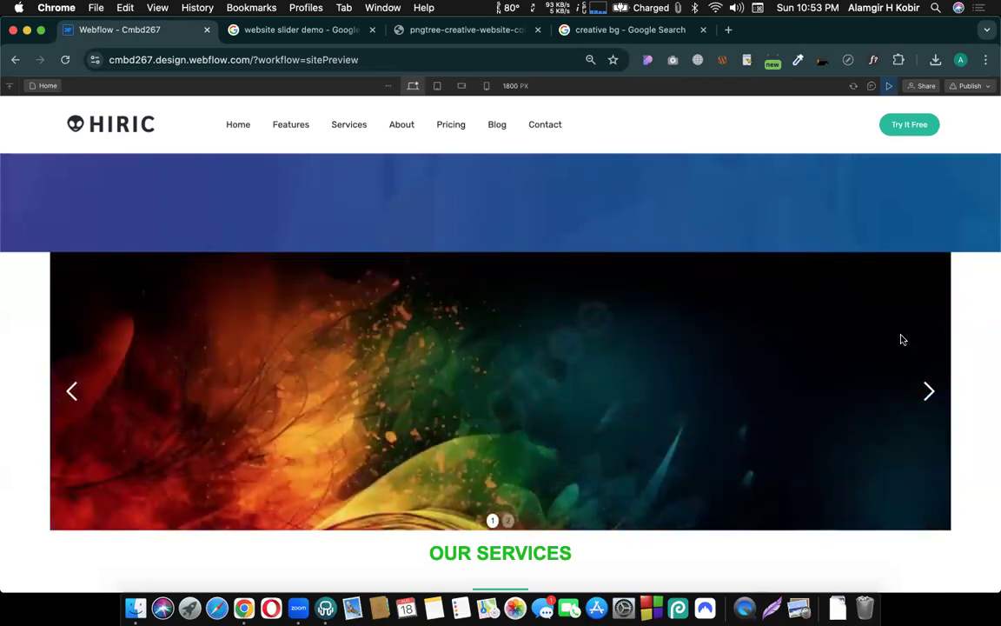
pyautogui.click(889, 87)
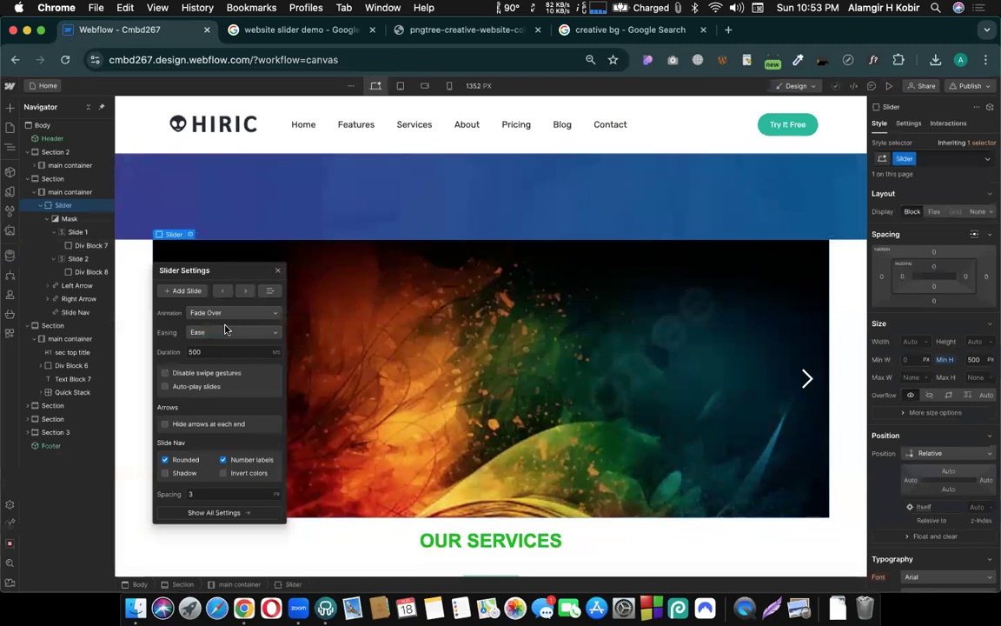
# - Set the slider's animation to Slide Over and advance through the slides repeatedly in preview to check it
pyautogui.click(211, 312)
pyautogui.click(209, 325)
pyautogui.click(888, 86)
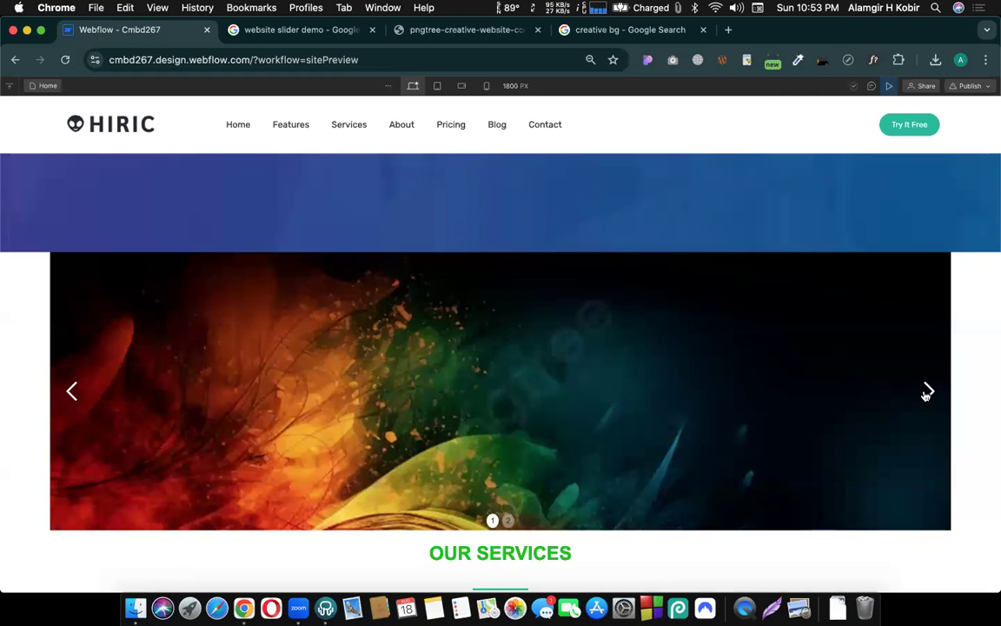
pyautogui.click(927, 391)
pyautogui.click(927, 391)
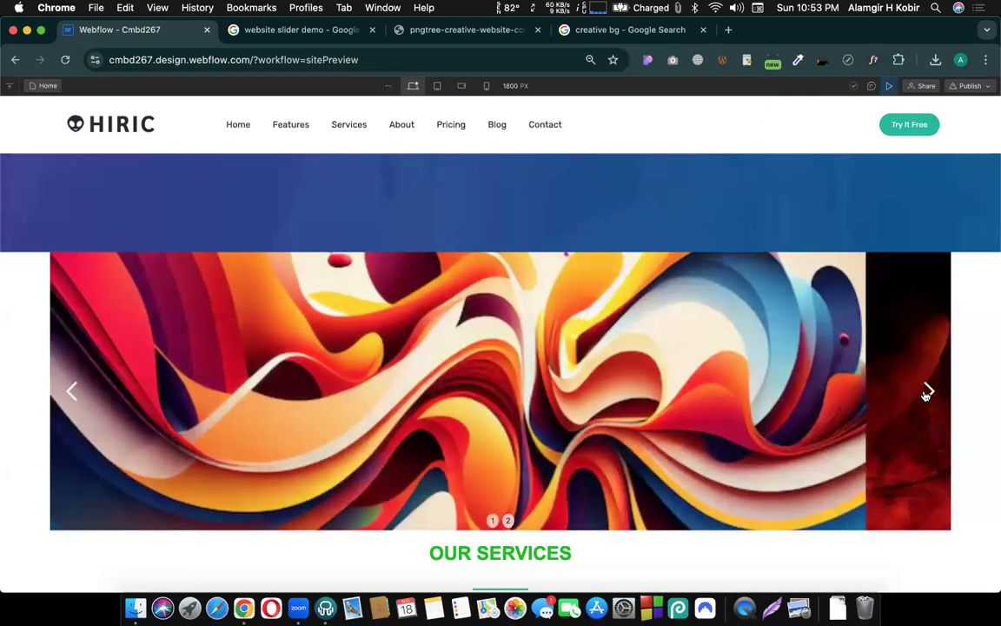
pyautogui.click(928, 391)
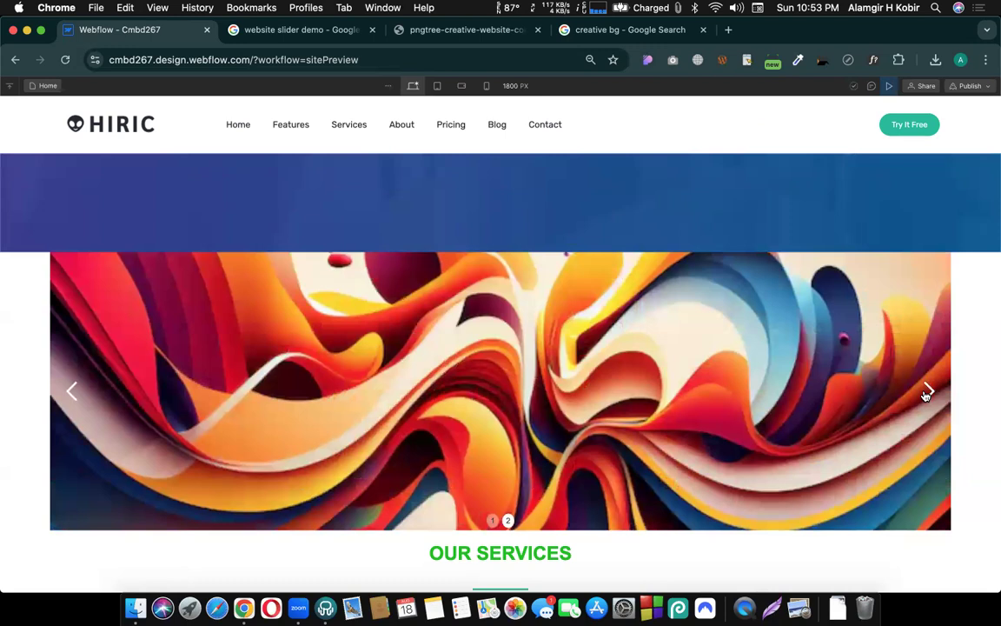
pyautogui.click(927, 391)
pyautogui.click(927, 391)
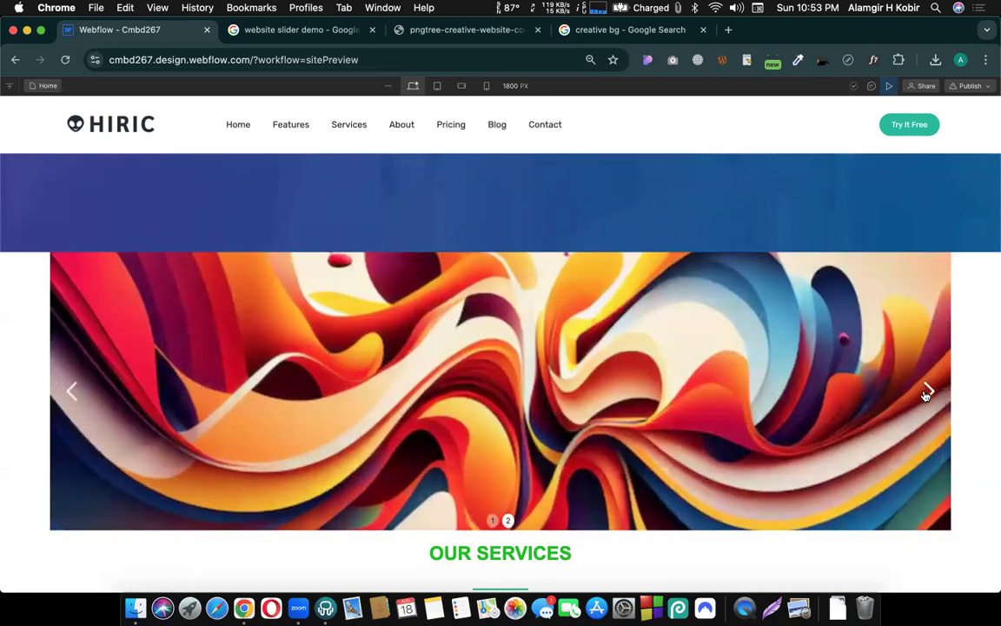
pyautogui.click(927, 391)
pyautogui.click(889, 86)
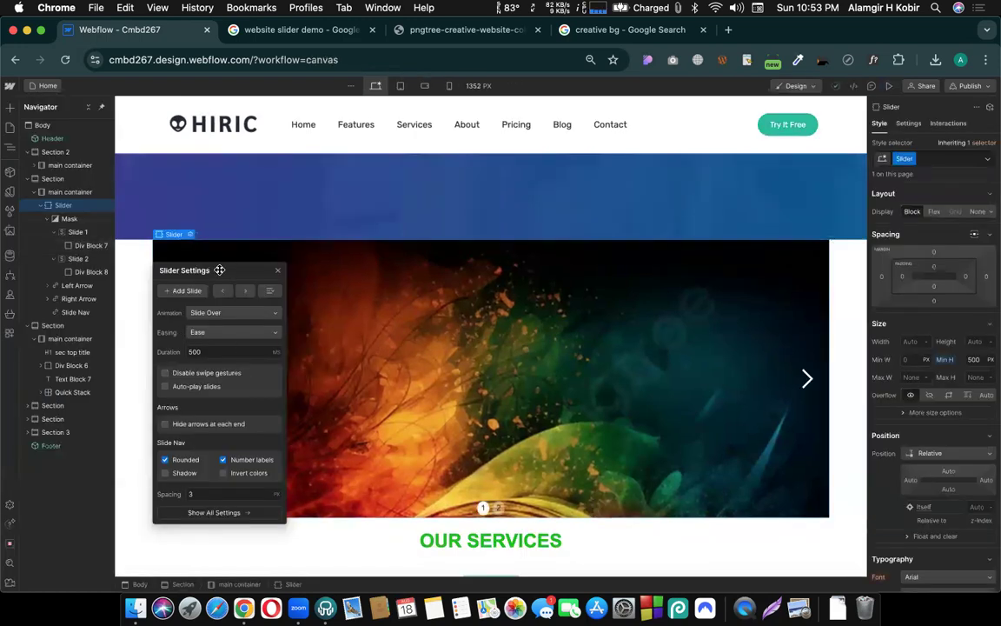
# - Look through the page sections below the slider, from Our Services down to the digital web design studio block
pyautogui.moveTo(219, 269); pyautogui.dragTo(301, 207)
pyautogui.scroll(-5, 495, 303)
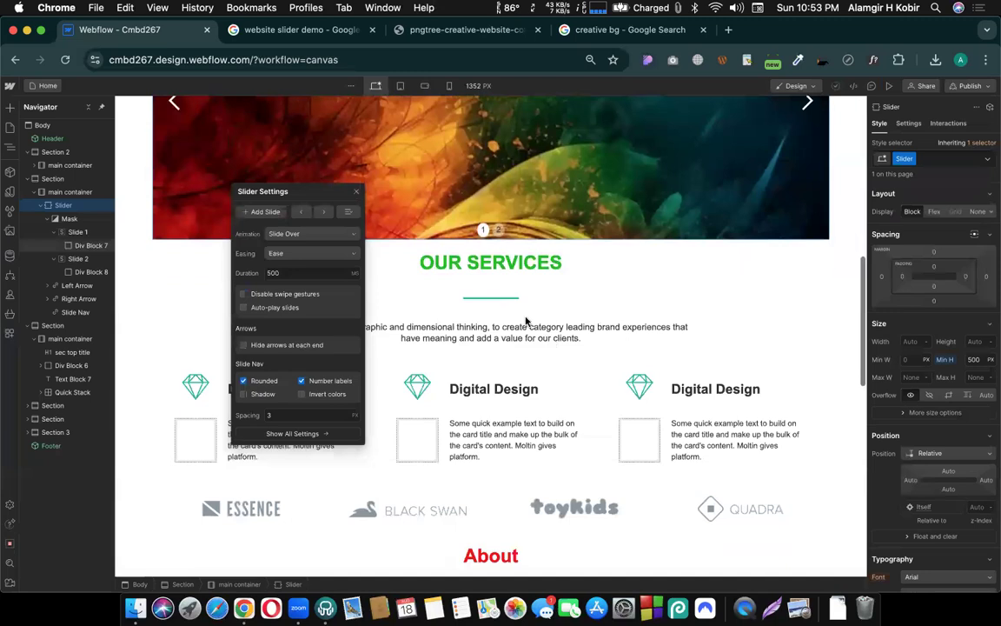
pyautogui.scroll(-1, 526, 321)
pyautogui.click(380, 341)
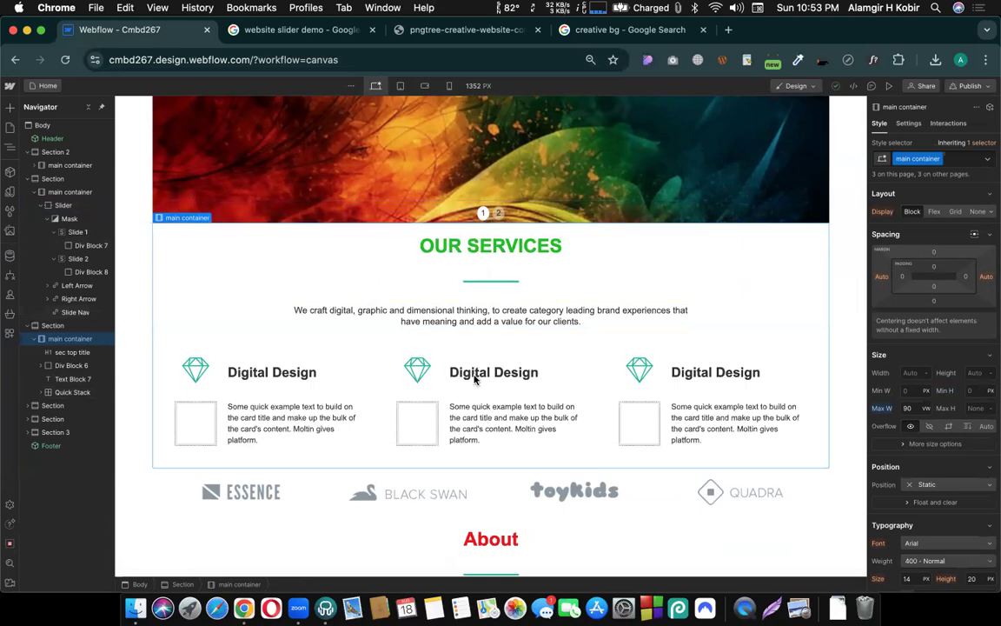
pyautogui.click(391, 257)
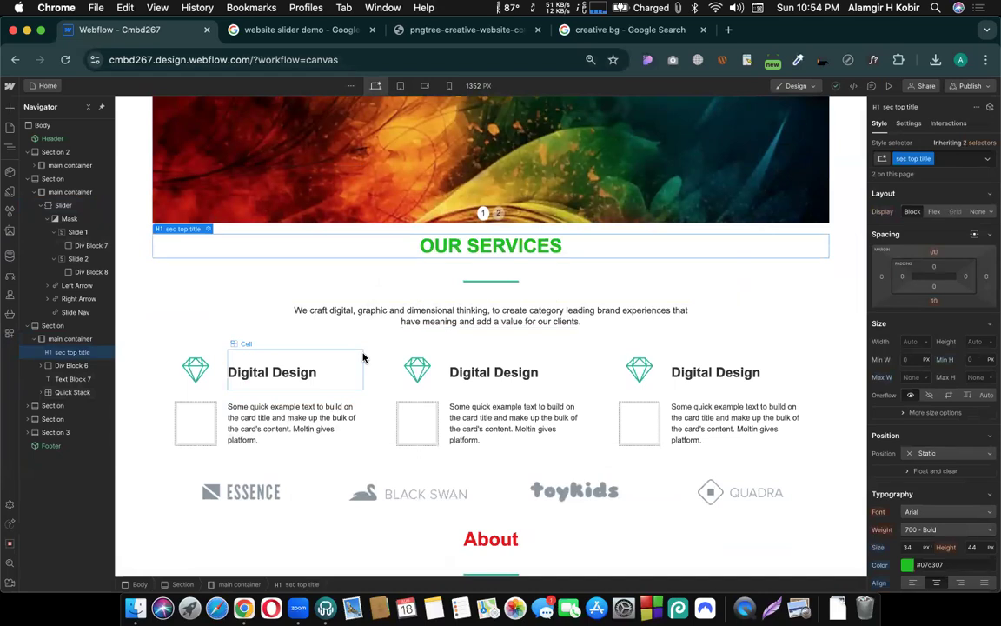
pyautogui.scroll(-5, 360, 353)
pyautogui.scroll(-5, 364, 357)
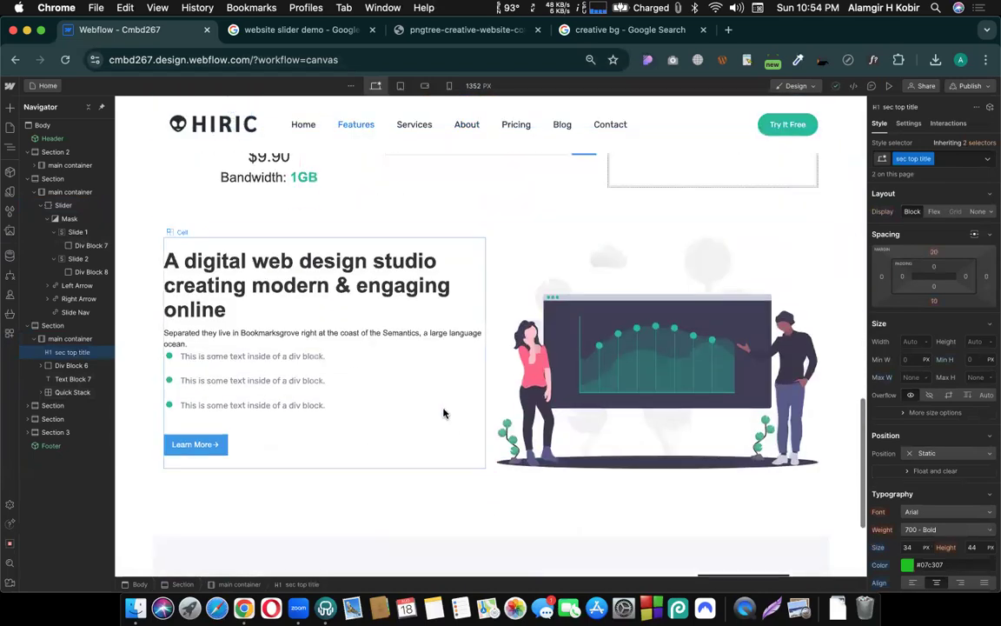
pyautogui.click(440, 417)
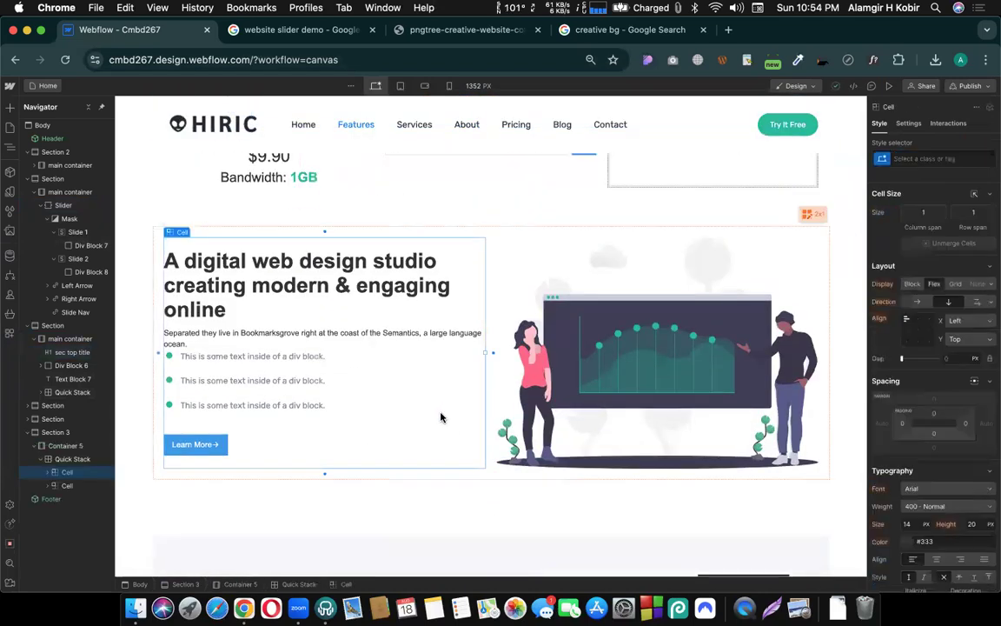
pyautogui.scroll(10, 514, 273)
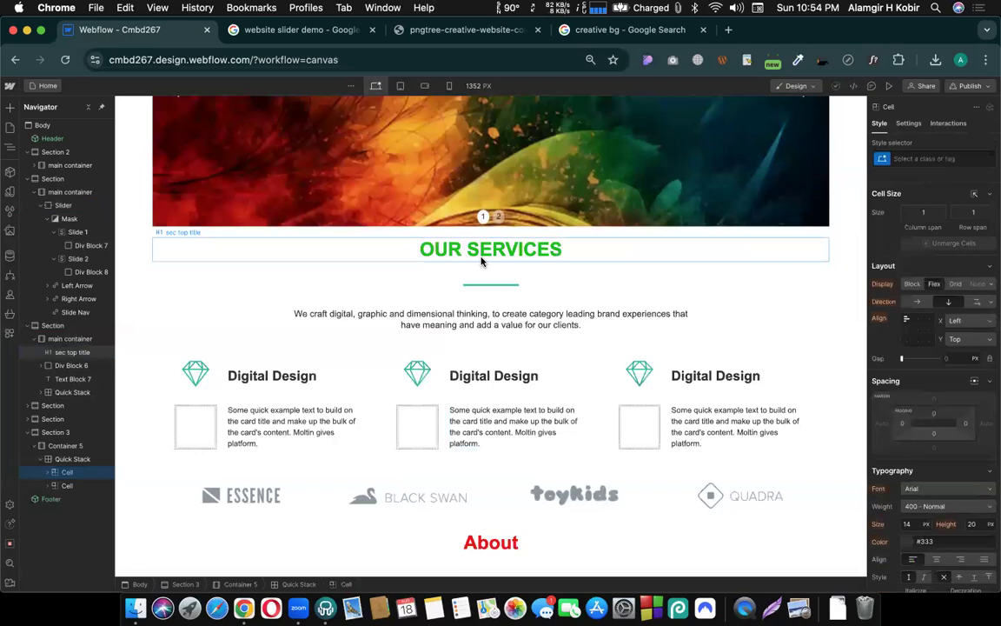
# - Select the OUR SERVICES heading and open the available element triggers for its interactions
pyautogui.click(480, 261)
pyautogui.click(949, 123)
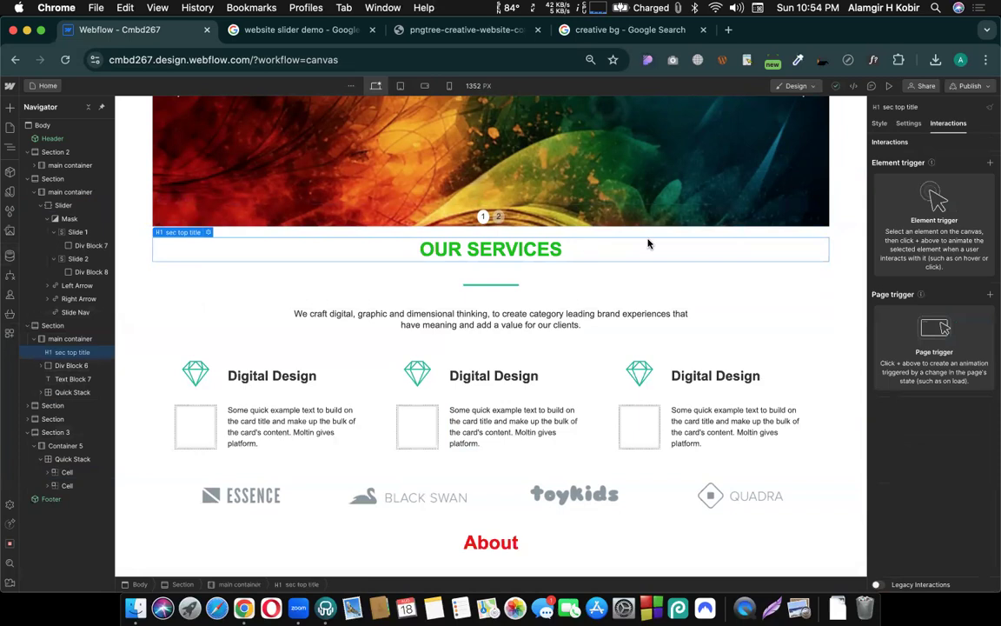
pyautogui.click(990, 163)
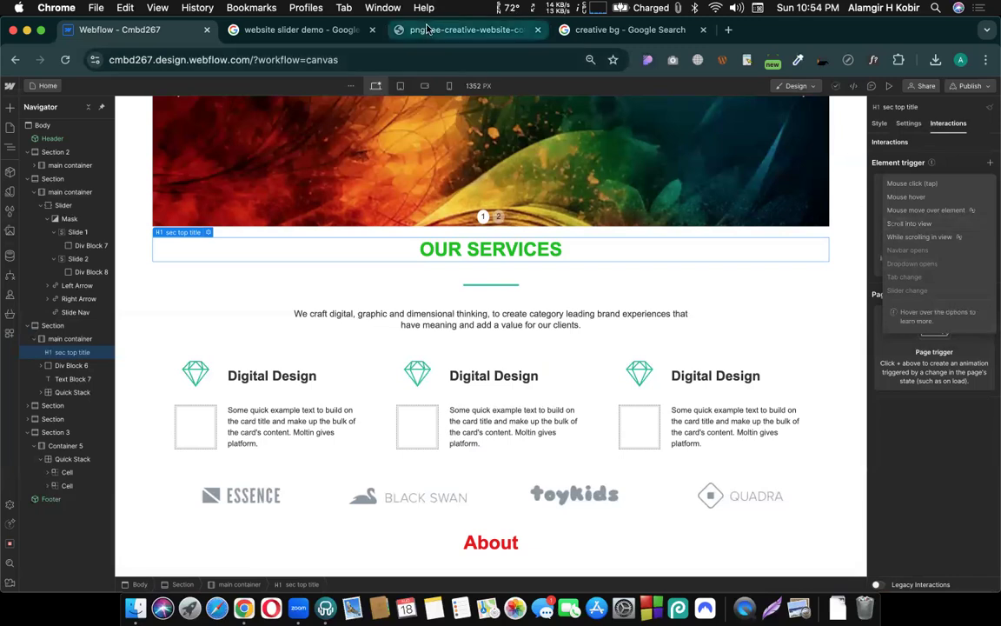
# - Switch to the Google Images results for website slider demo and browse the slider design examples
pyautogui.click(465, 30)
pyautogui.click(283, 35)
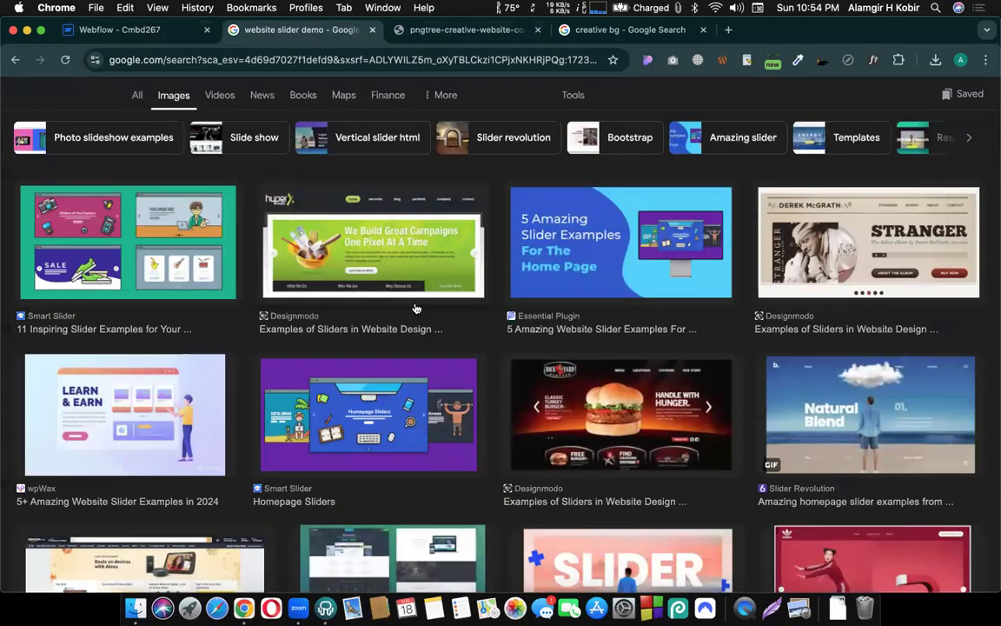
pyautogui.scroll(-5, 415, 309)
pyautogui.scroll(-15, 416, 309)
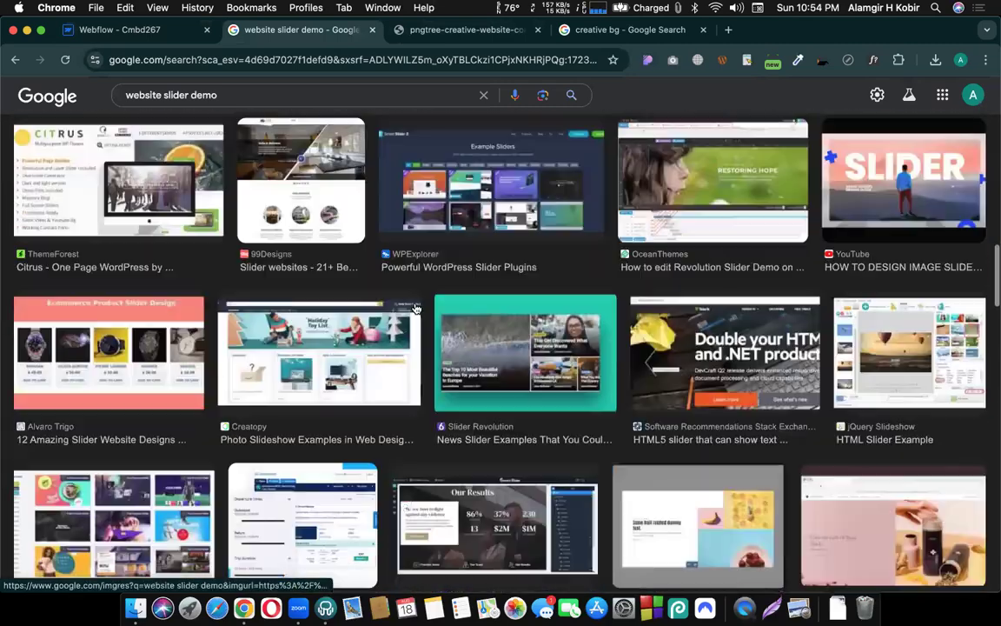
pyautogui.scroll(20, 415, 306)
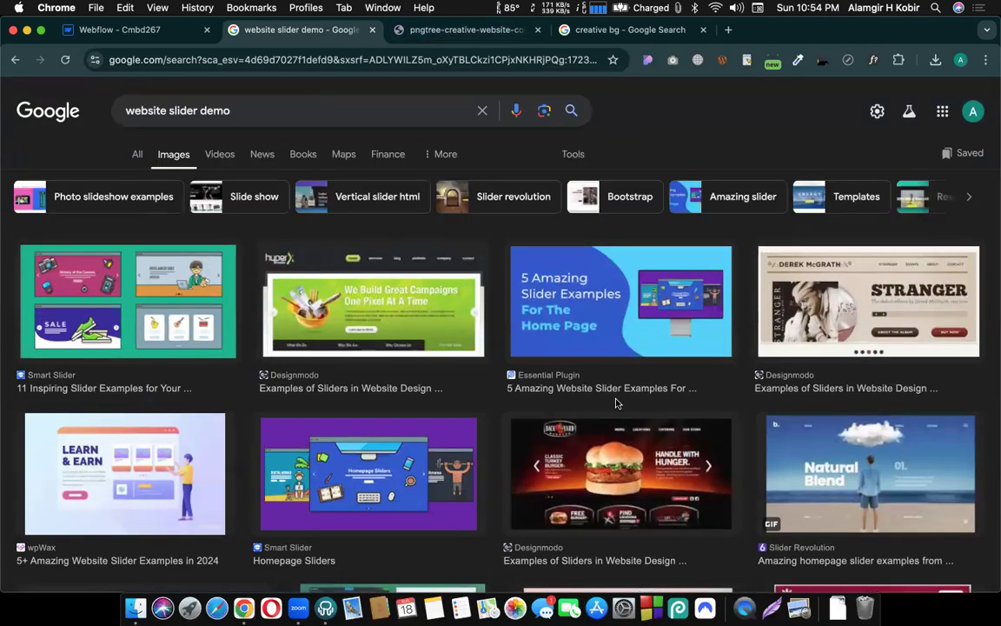
pyautogui.scroll(-10, 616, 402)
pyautogui.scroll(-10, 559, 468)
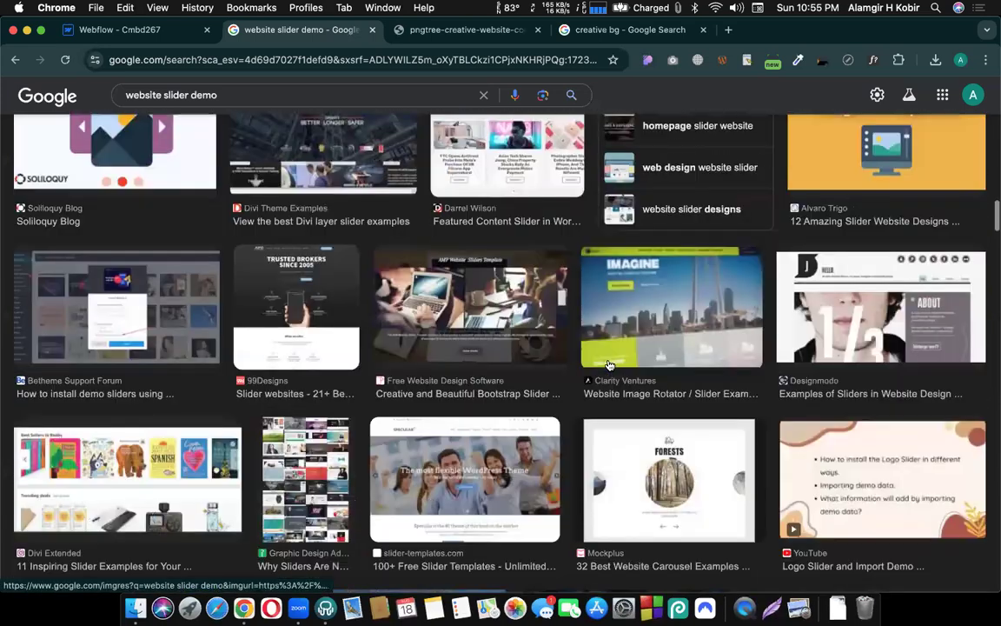
pyautogui.scroll(-8, 609, 365)
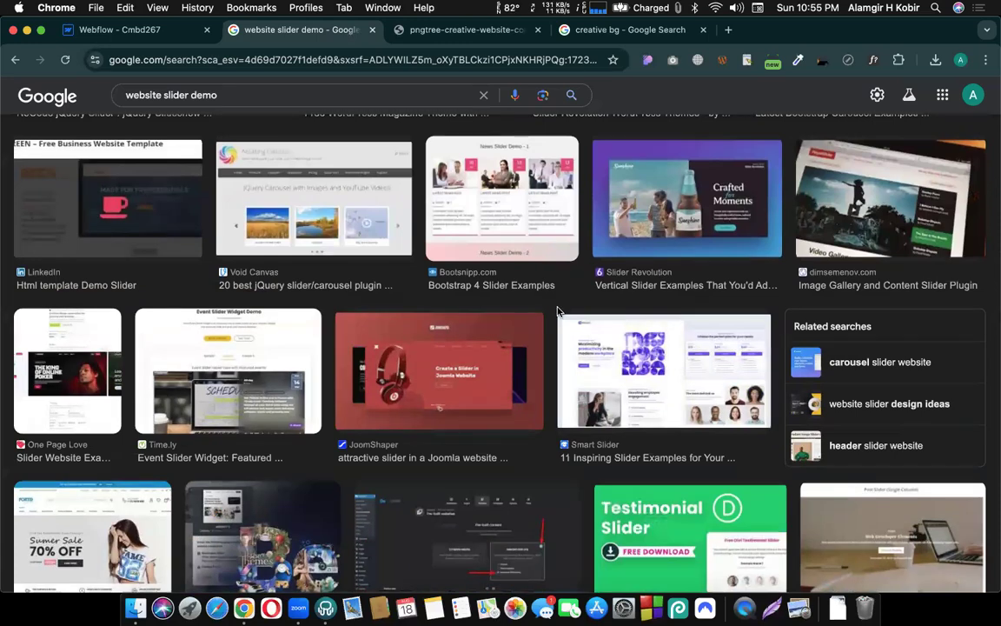
pyautogui.scroll(15, 559, 311)
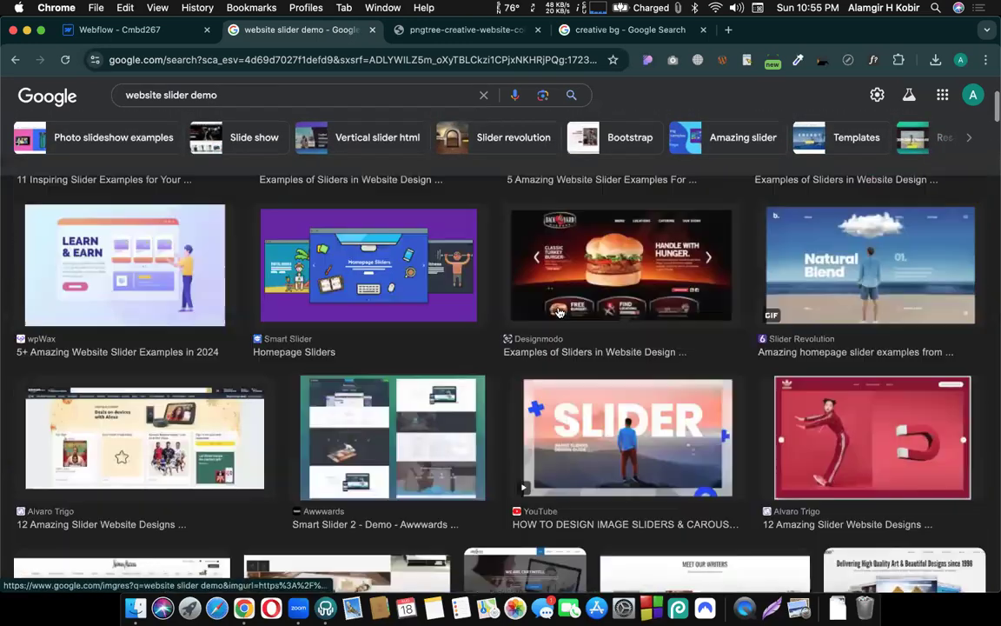
pyautogui.scroll(4, 559, 311)
pyautogui.scroll(-8, 559, 311)
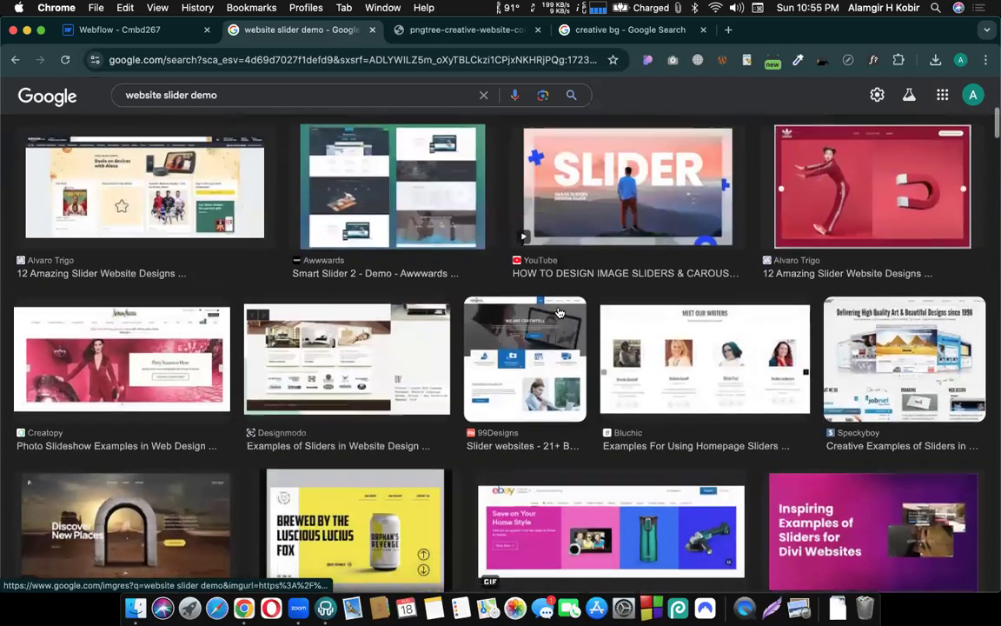
pyautogui.scroll(-10, 559, 311)
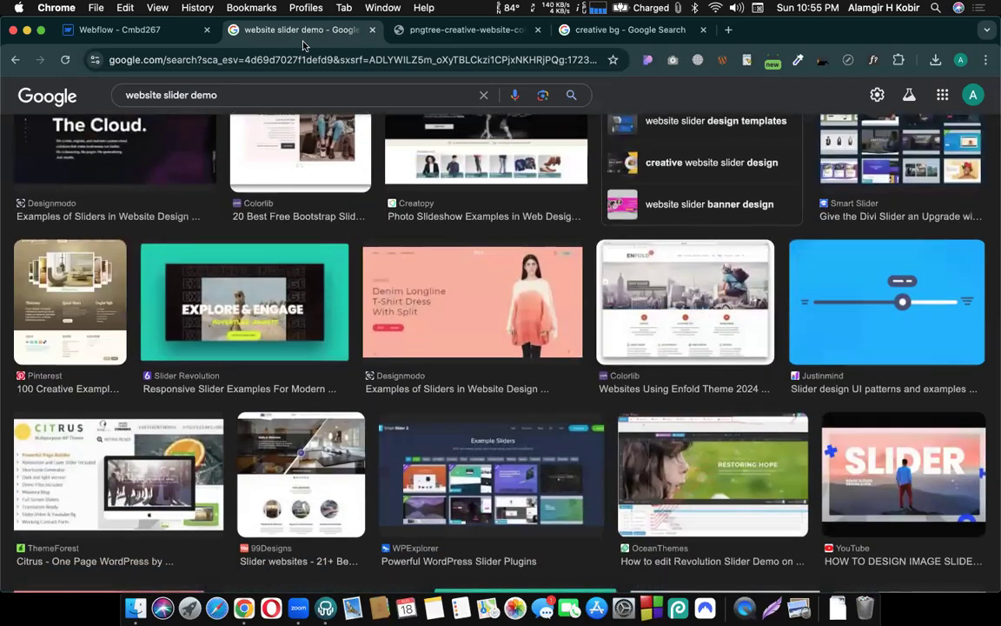
# - Return to Webflow, give the OUR SERVICES heading a Scroll into view trigger with the Fade action, and preview the animation
pyautogui.click(126, 30)
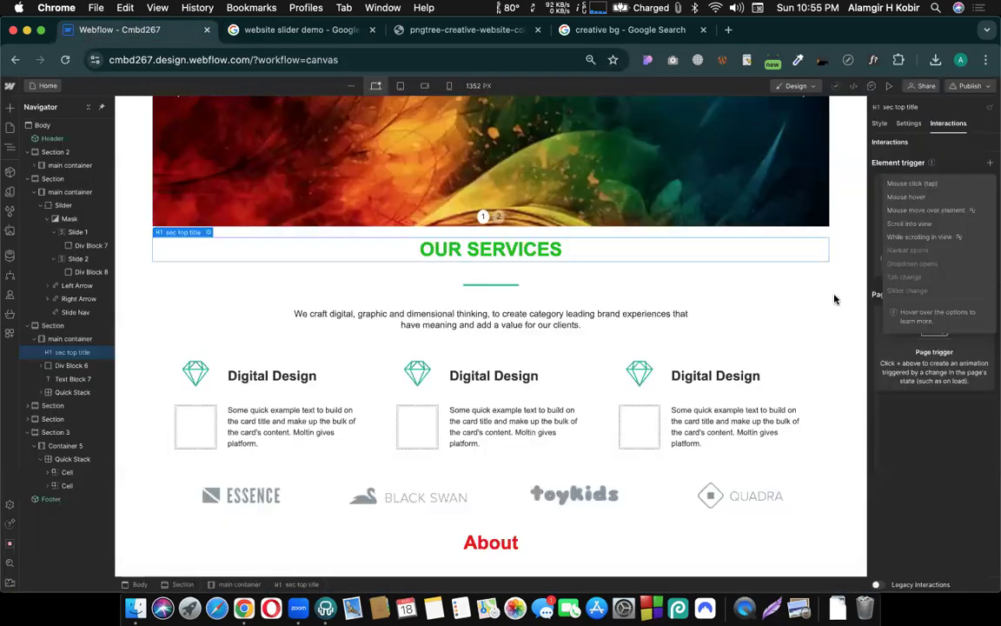
pyautogui.click(904, 224)
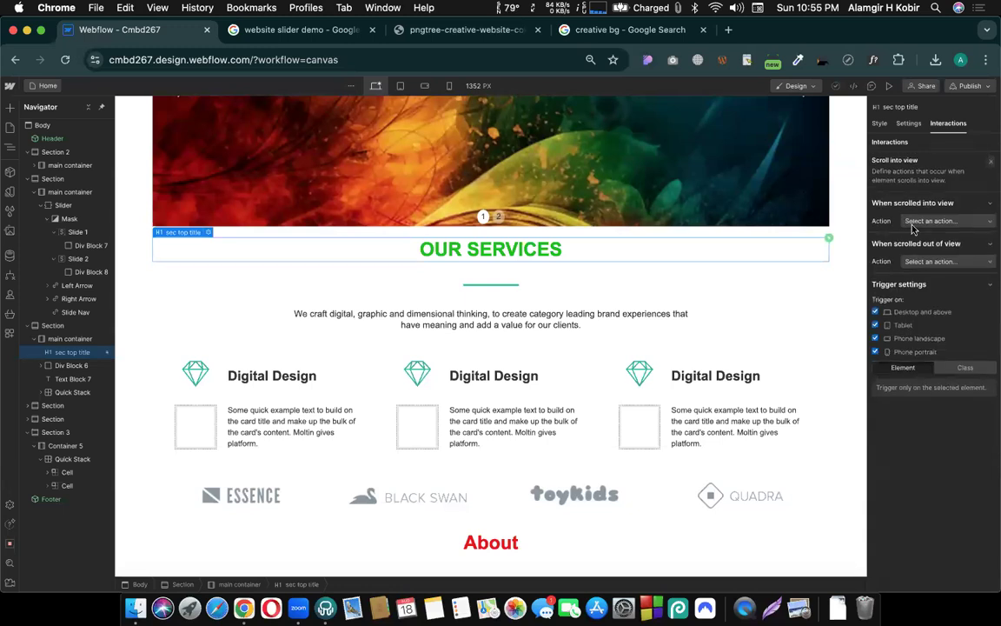
pyautogui.click(951, 223)
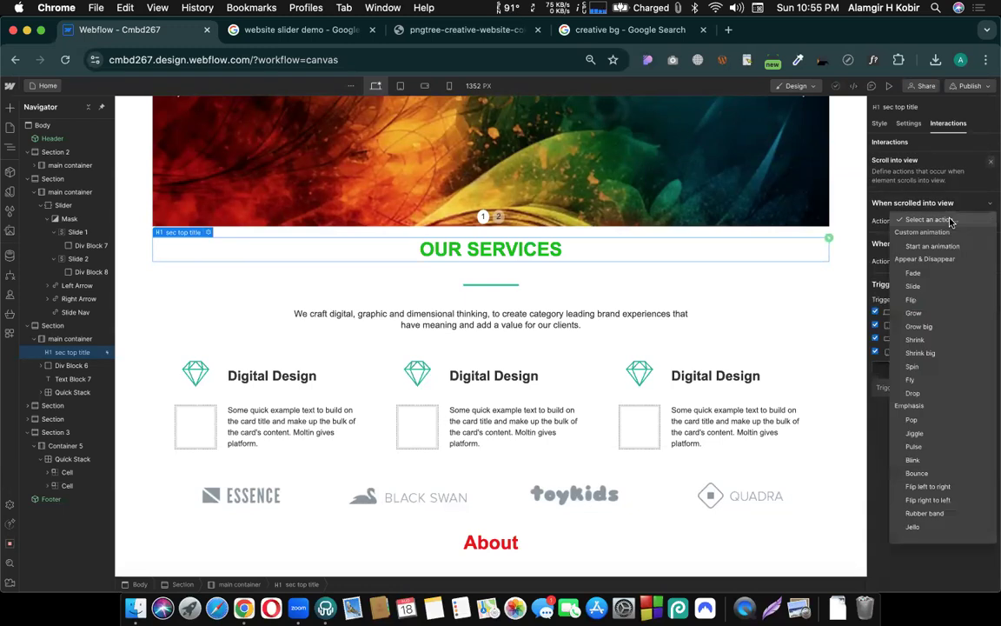
pyautogui.click(920, 274)
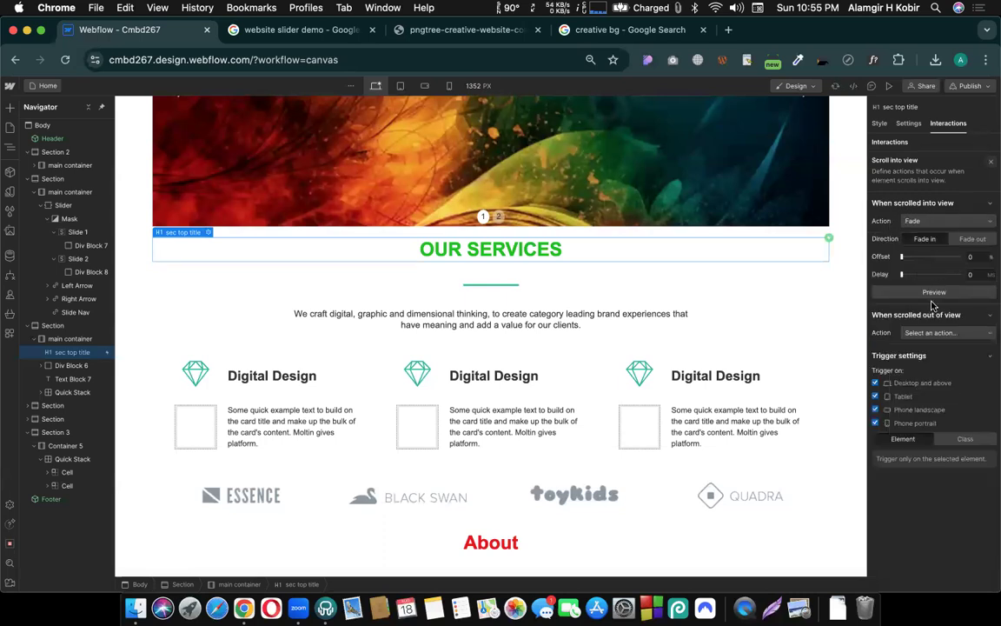
pyautogui.click(932, 293)
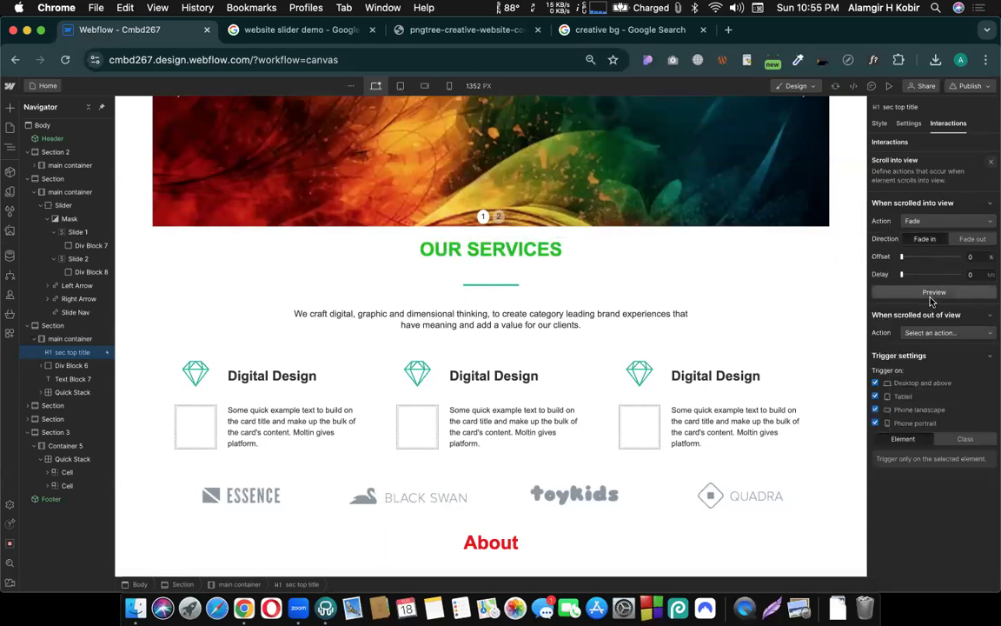
# - Preview the site from the page top and scroll down to check the OUR SERVICES heading's fade animation
pyautogui.scroll(10, 851, 169)
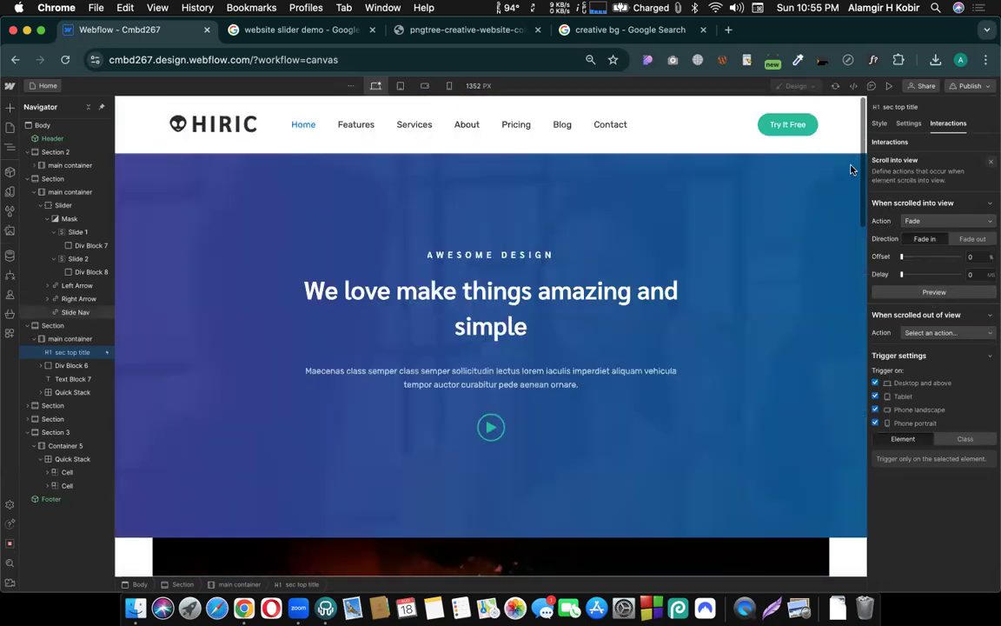
pyautogui.click(889, 87)
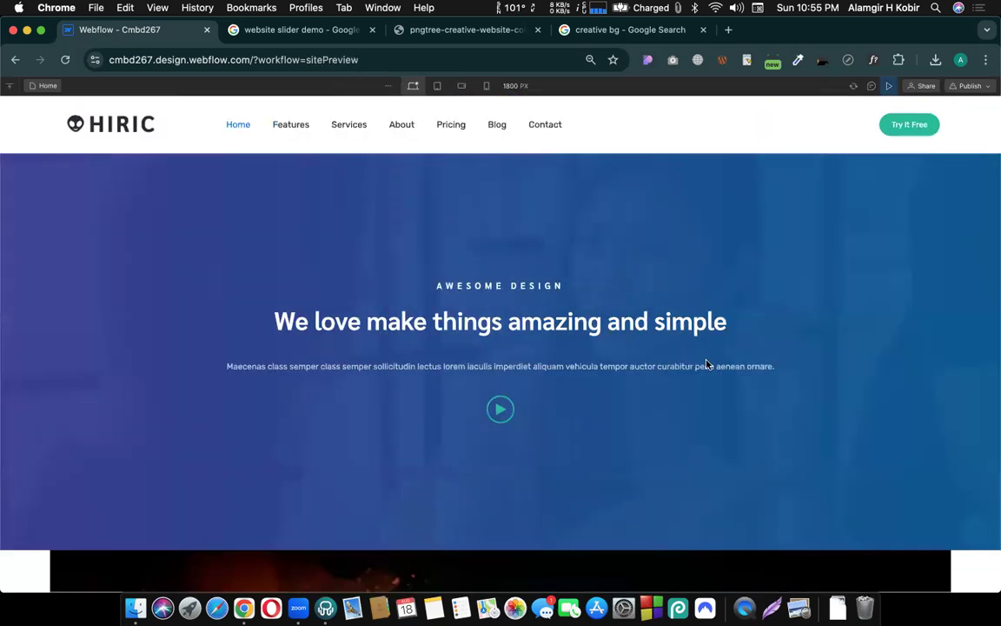
pyautogui.scroll(-3, 706, 363)
pyautogui.scroll(-10, 707, 364)
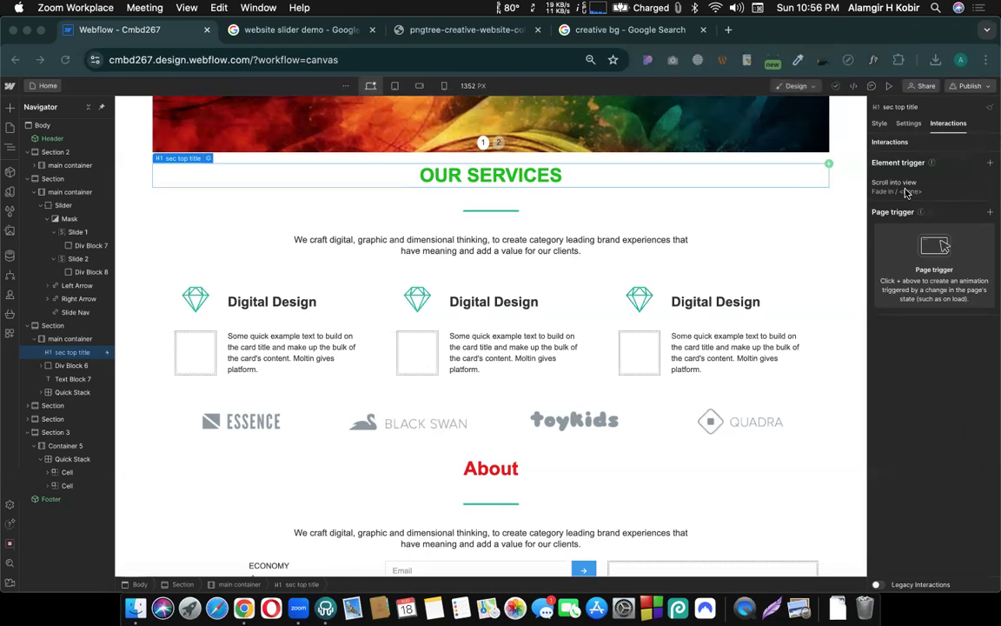
# - Delete the existing Scroll into view trigger from the OUR SERVICES heading
pyautogui.click(965, 188)
pyautogui.click(992, 187)
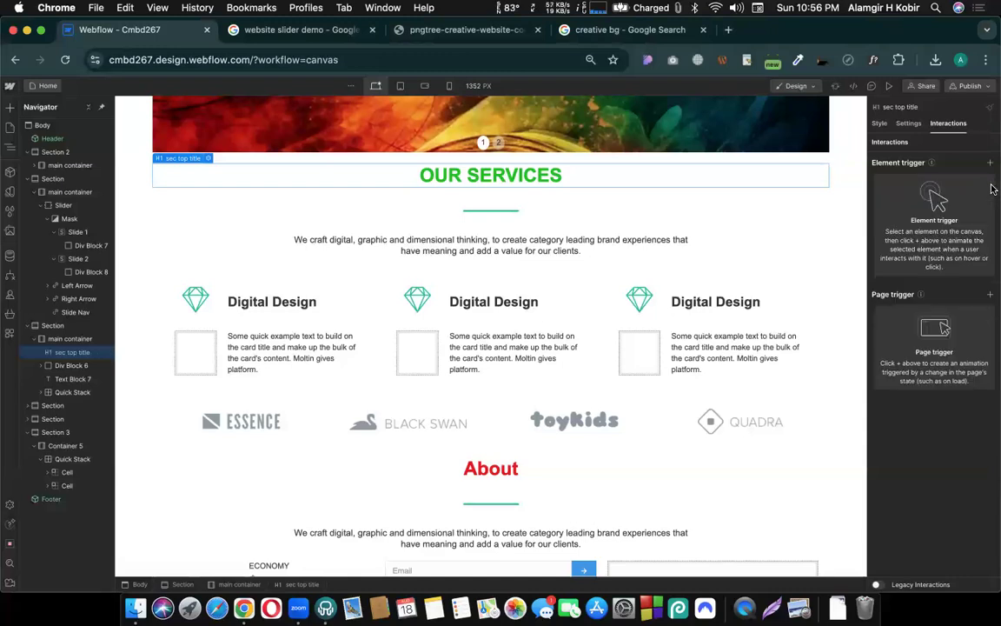
pyautogui.scroll(1, 565, 202)
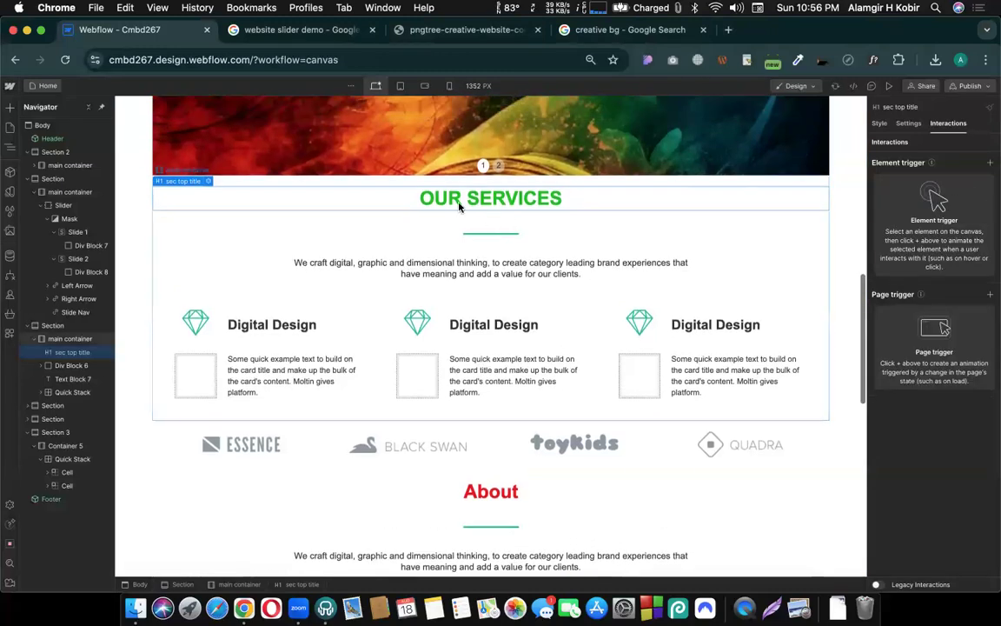
pyautogui.scroll(1, 472, 206)
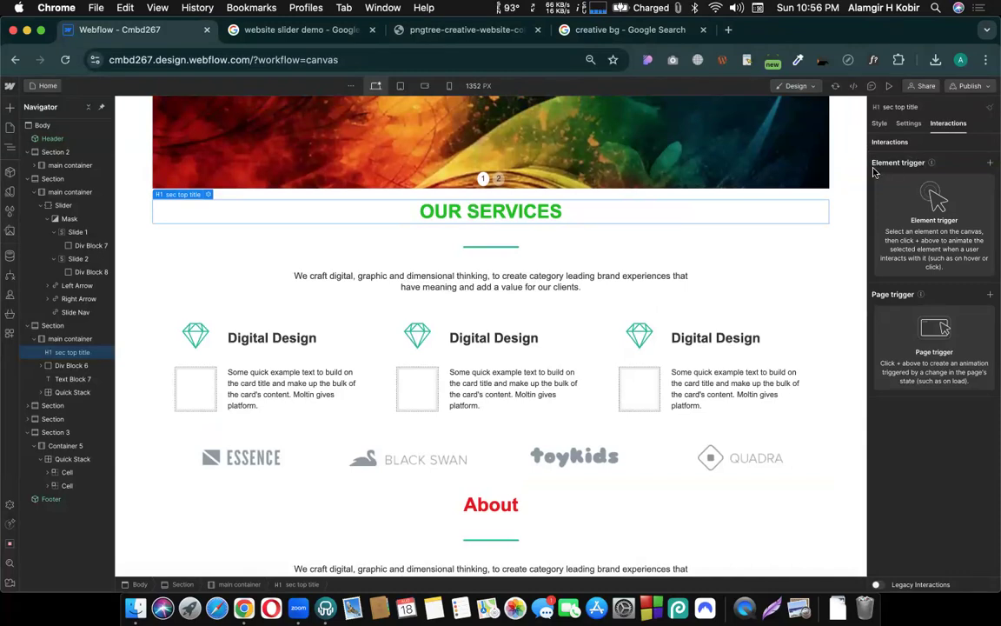
# - Give the OUR SERVICES heading a new Scroll into view trigger with the Fade action, and preview the effect
pyautogui.click(990, 164)
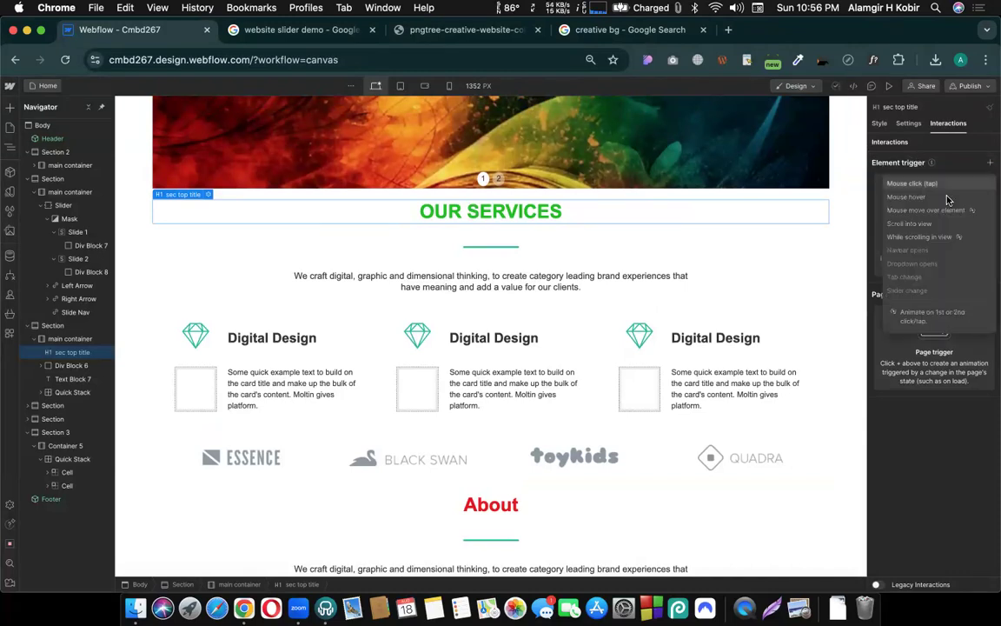
pyautogui.click(912, 225)
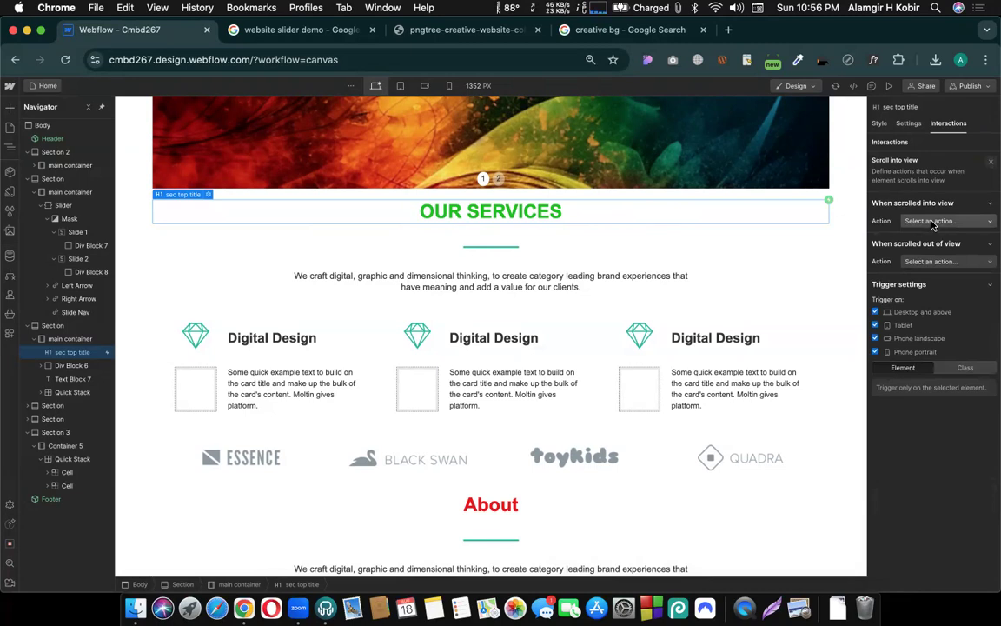
pyautogui.click(933, 223)
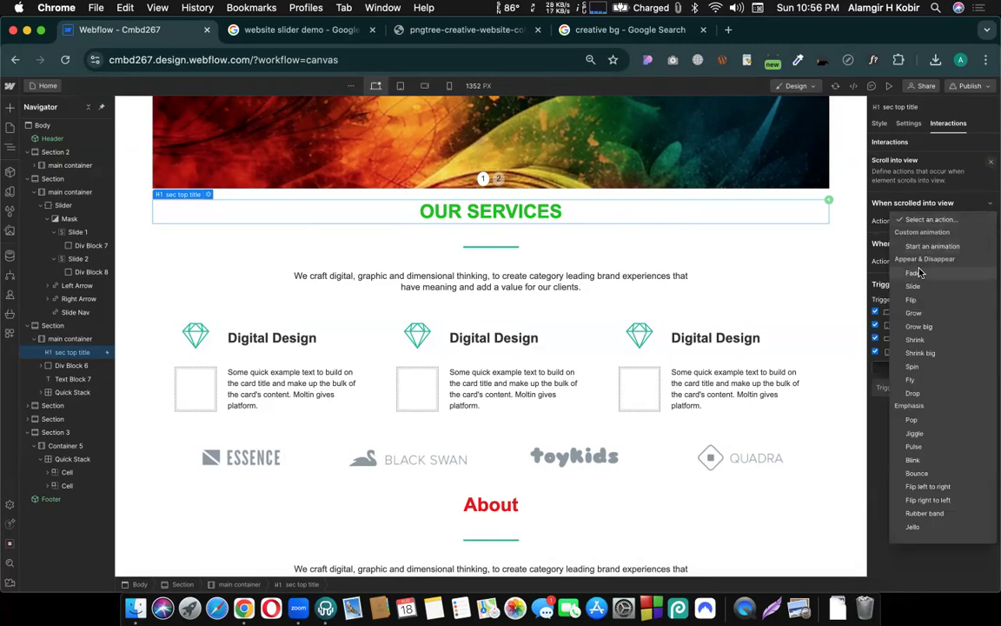
pyautogui.click(915, 276)
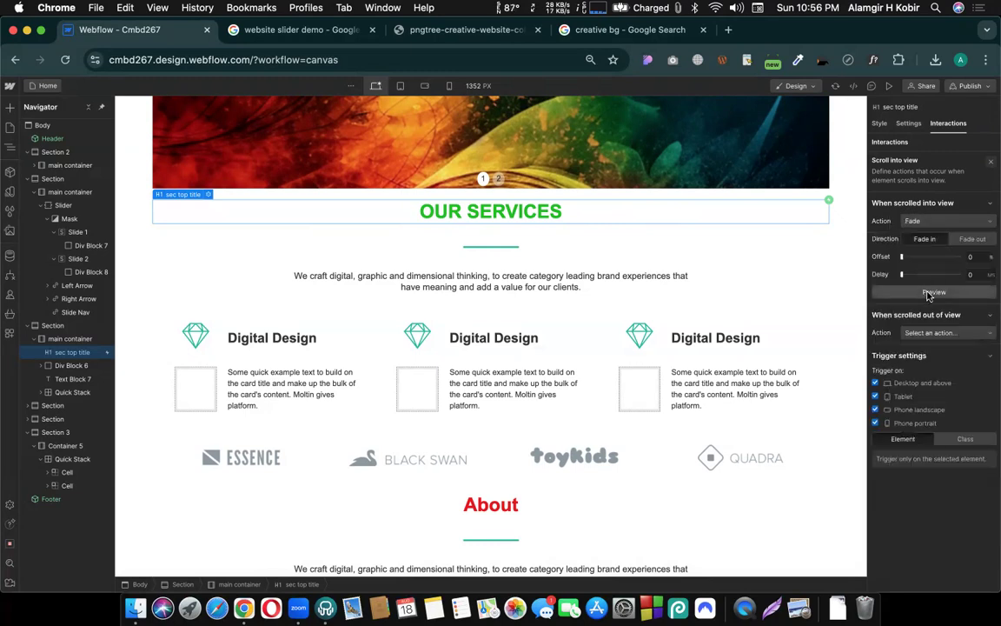
pyautogui.click(928, 293)
pyautogui.click(928, 294)
pyautogui.click(928, 294)
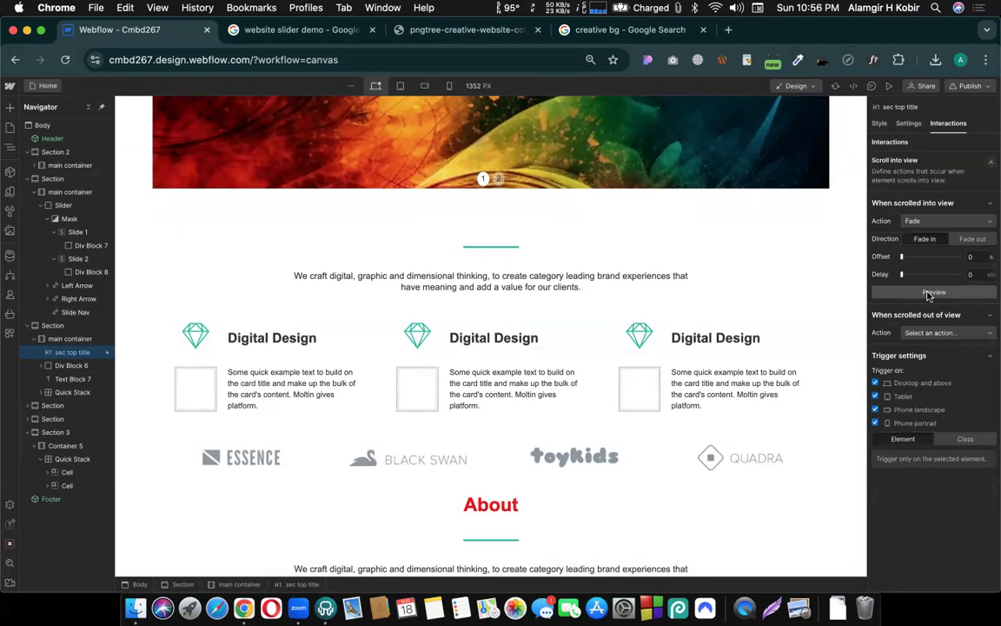
# - Check the re-added heading fade by scrolling through the page in site preview, and return to the canvas
pyautogui.scroll(10, 842, 218)
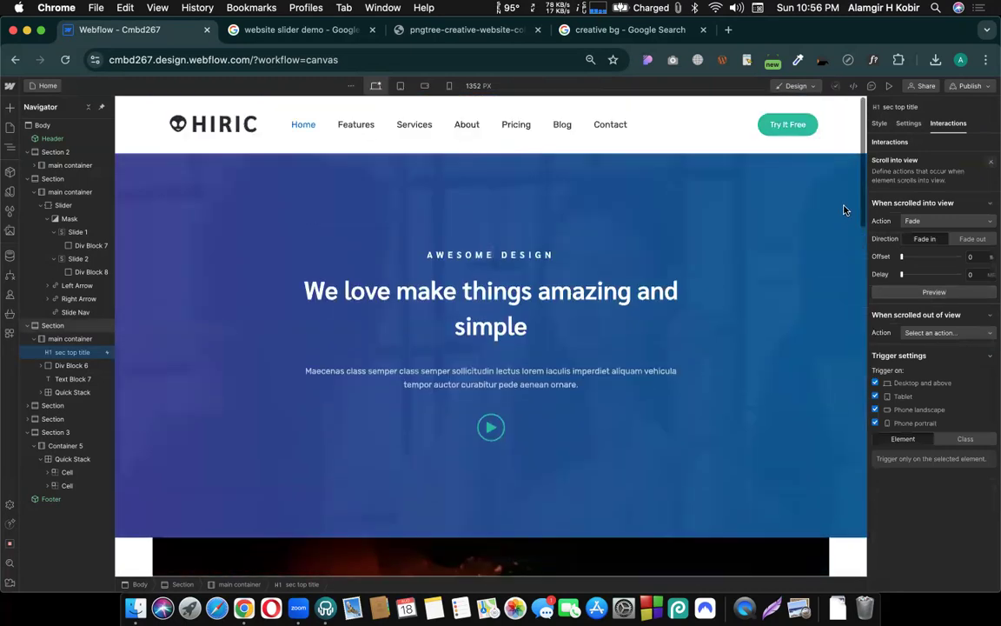
pyautogui.click(888, 86)
pyautogui.scroll(-10, 743, 287)
pyautogui.scroll(4, 695, 276)
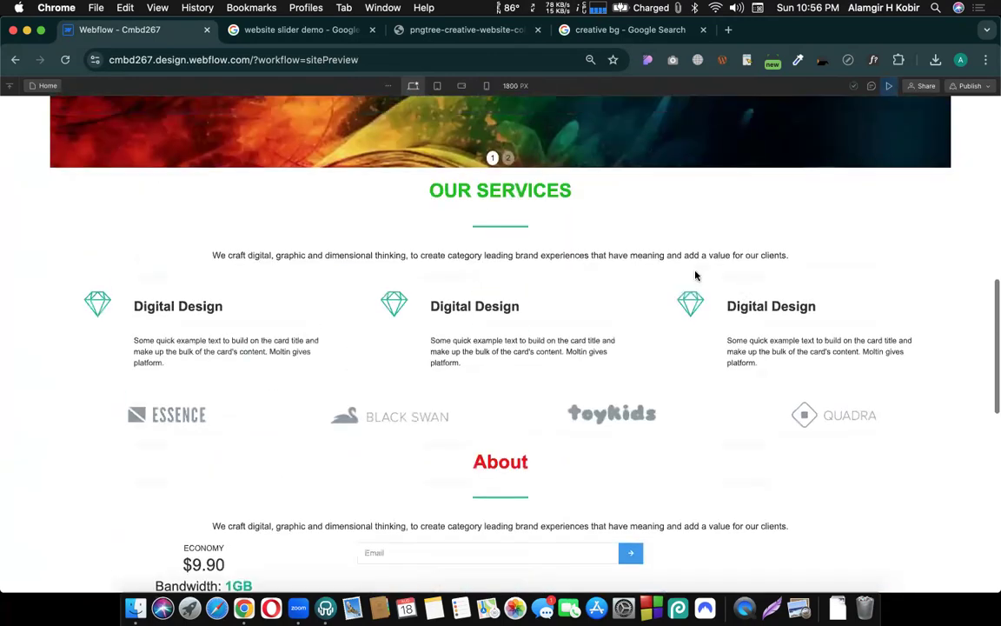
pyautogui.click(889, 86)
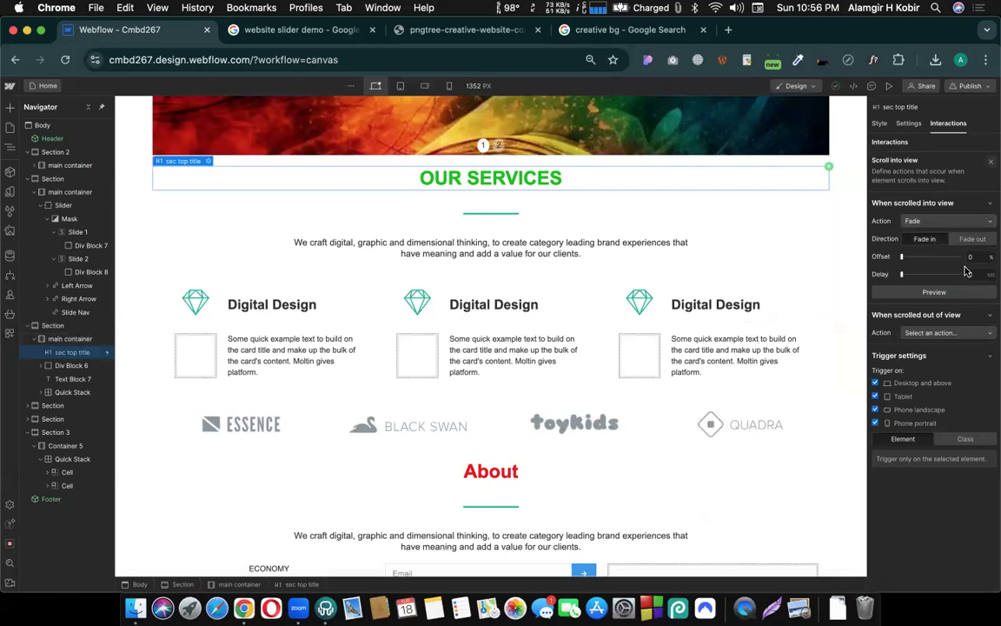
# - Set the OUR SERVICES heading's fade-in delay to 500 ms and preview the animation
pyautogui.moveTo(910, 275)
pyautogui.mouseDown()
pyautogui.moveTo(924, 277)
pyautogui.moveTo(915, 276)
pyautogui.mouseUp()
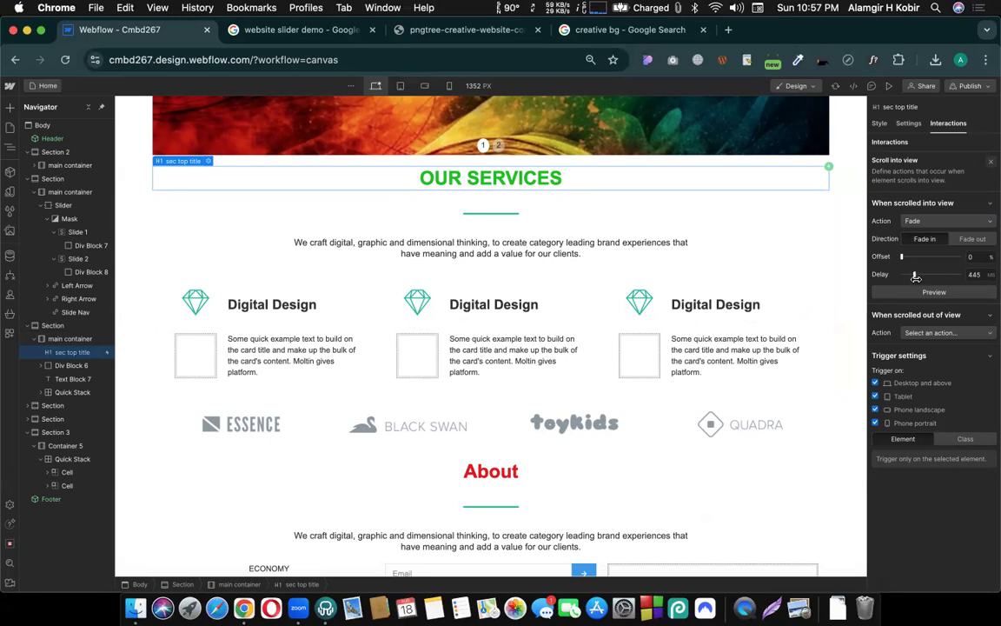
pyautogui.moveTo(917, 276); pyautogui.dragTo(916, 279)
pyautogui.click(921, 292)
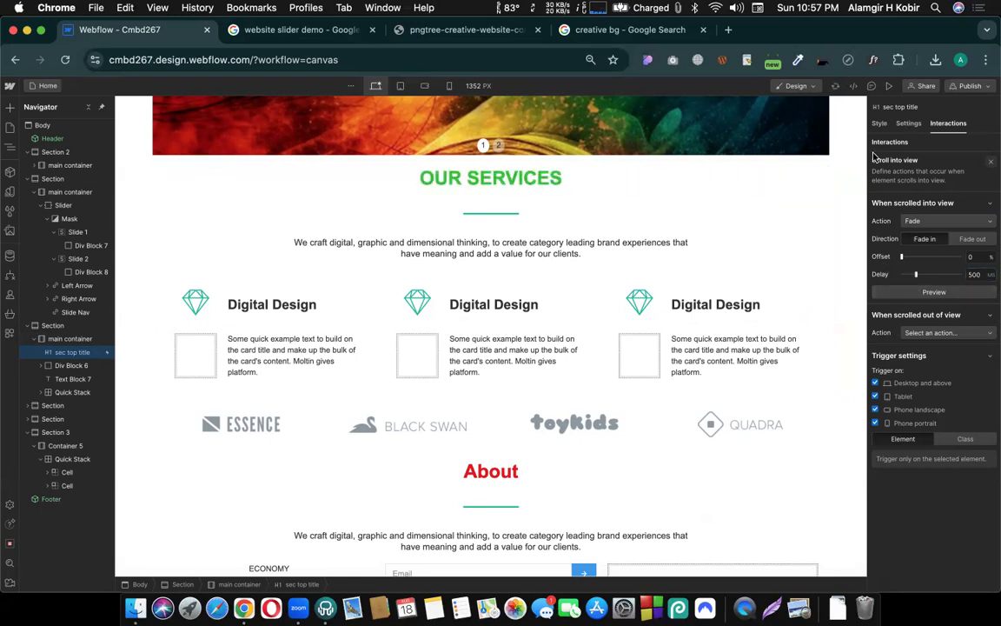
# - Examine the delayed heading fade in site preview, scrolling past OUR SERVICES and replaying it before returning to the canvas
pyautogui.scroll(10, 797, 165)
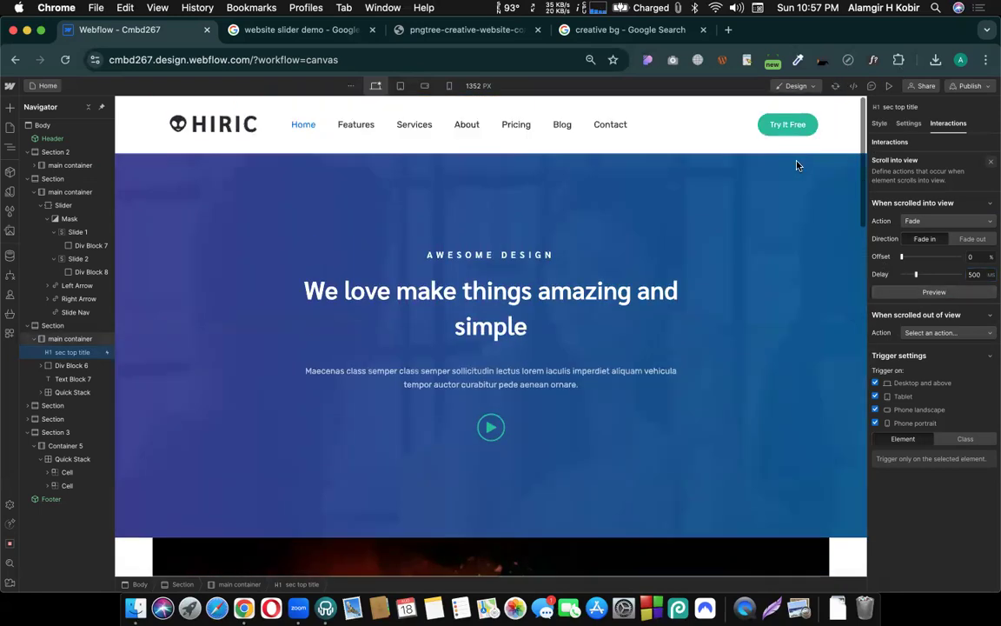
pyautogui.click(889, 87)
pyautogui.scroll(-10, 730, 292)
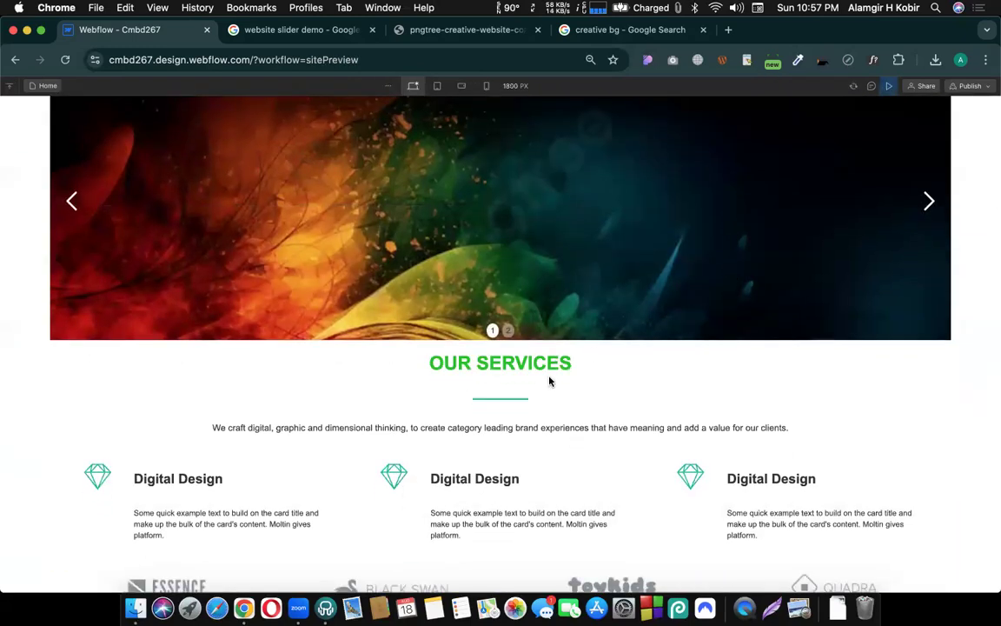
pyautogui.scroll(10, 778, 233)
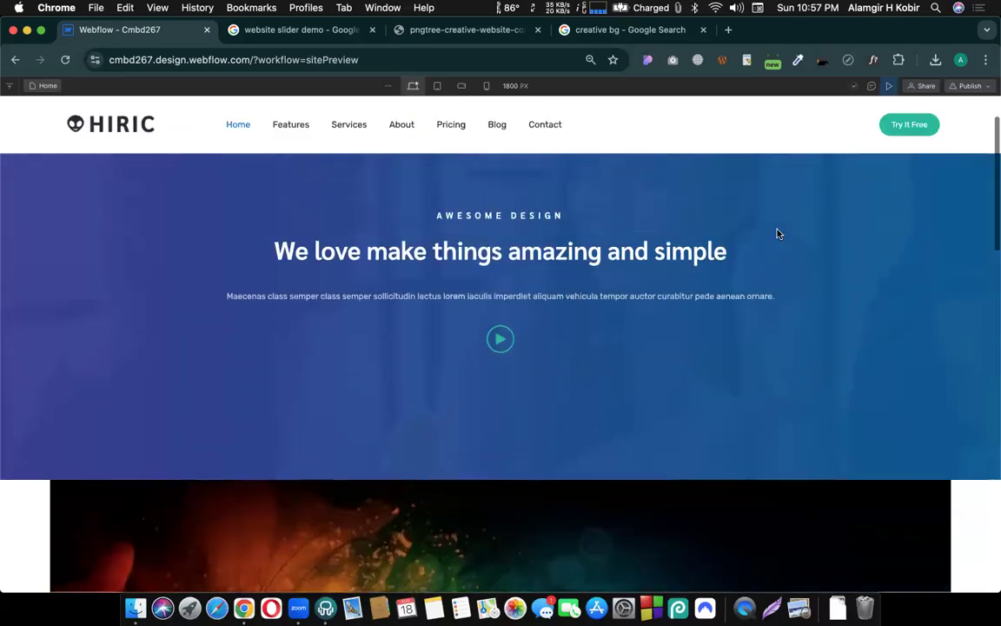
pyautogui.scroll(-10, 779, 233)
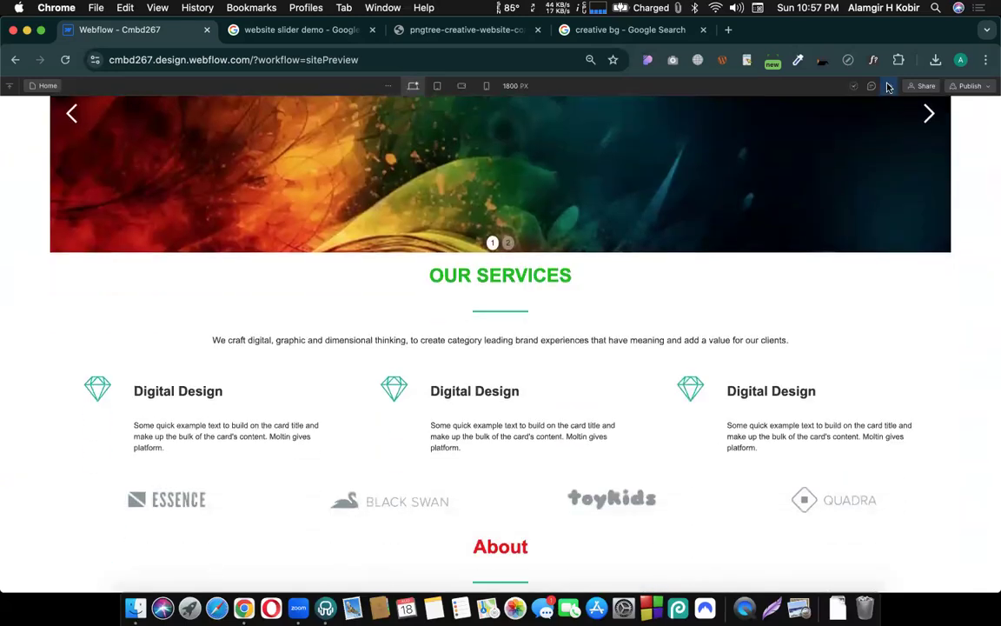
pyautogui.click(888, 86)
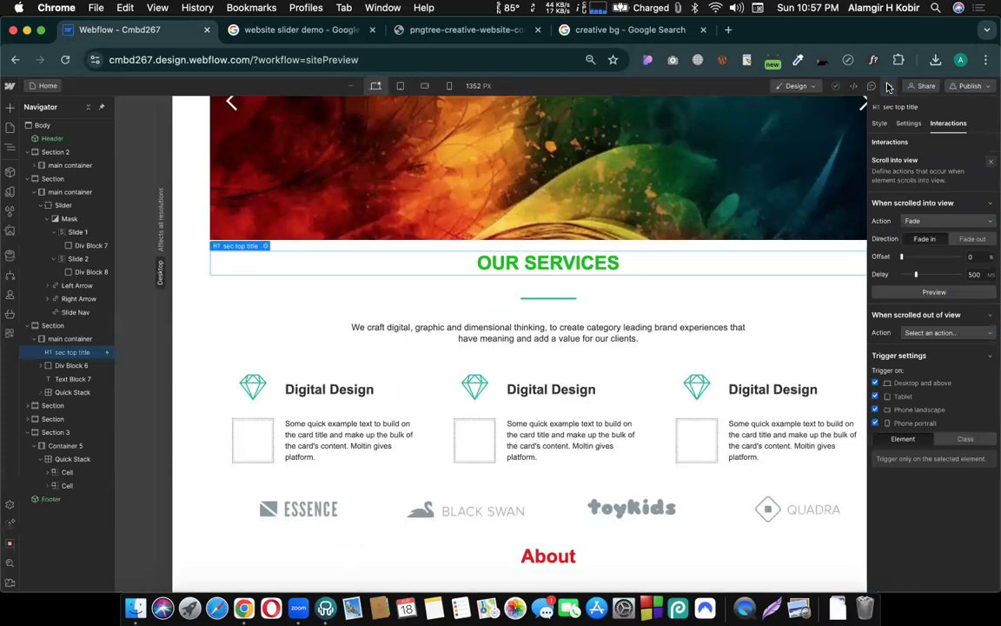
pyautogui.click(888, 86)
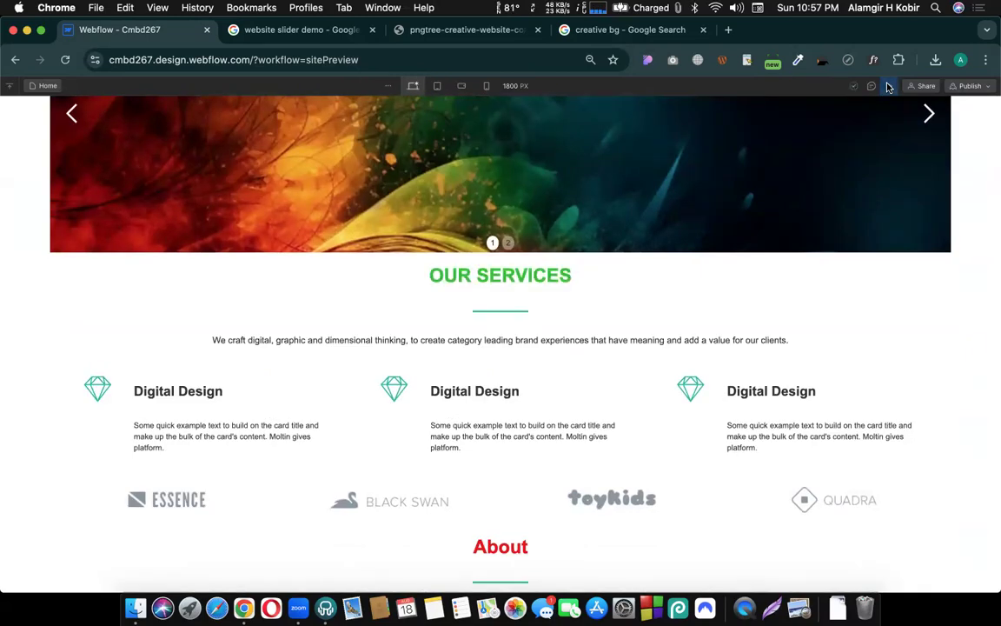
pyautogui.click(888, 86)
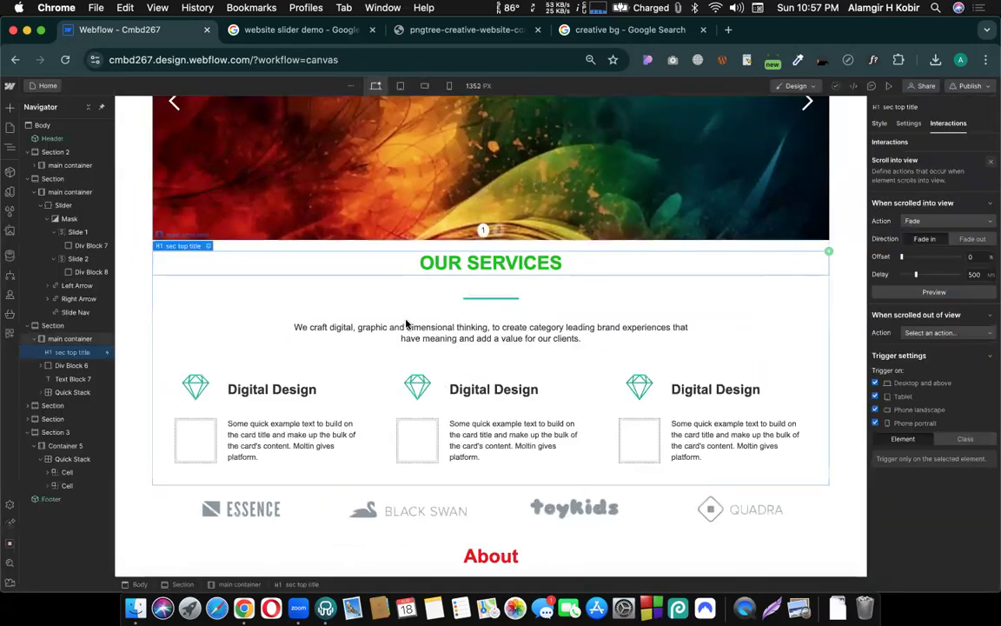
# - Give the whole section containing OUR SERVICES a Scroll into view trigger with the Slide action from the left, and preview it
pyautogui.scroll(1, 293, 298)
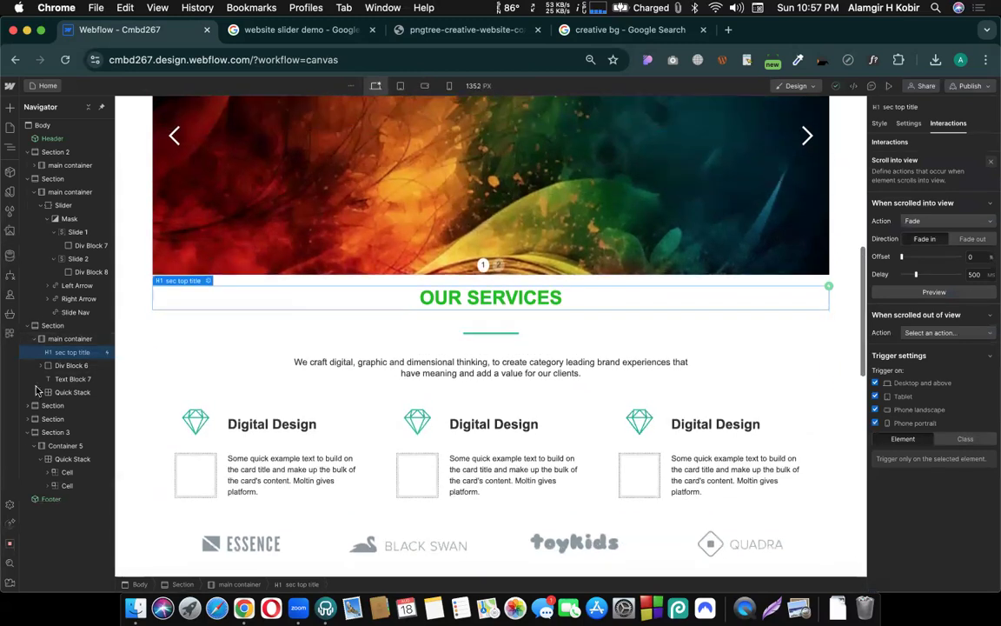
pyautogui.click(49, 326)
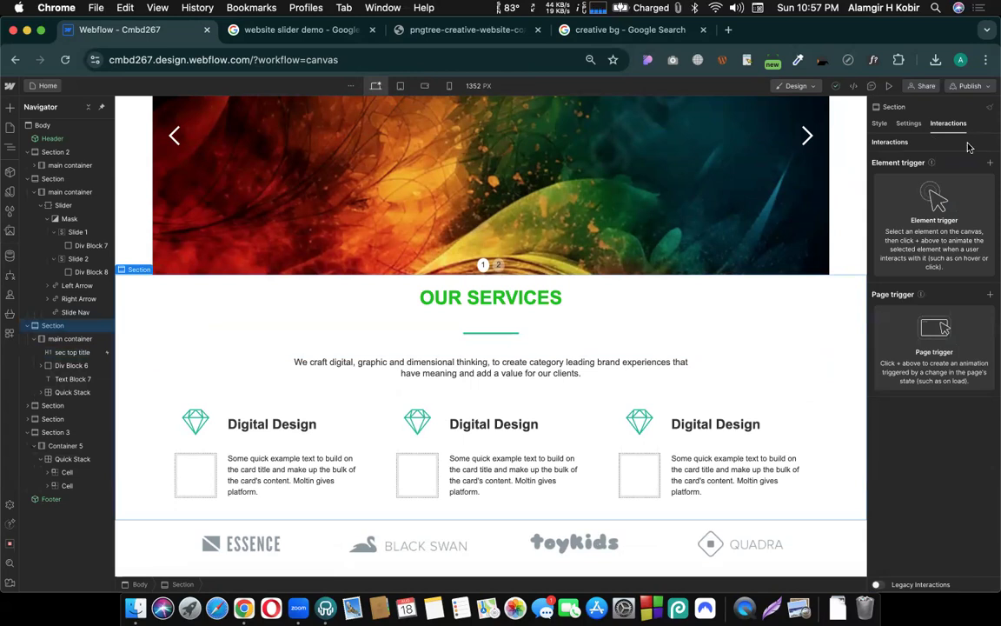
pyautogui.click(989, 162)
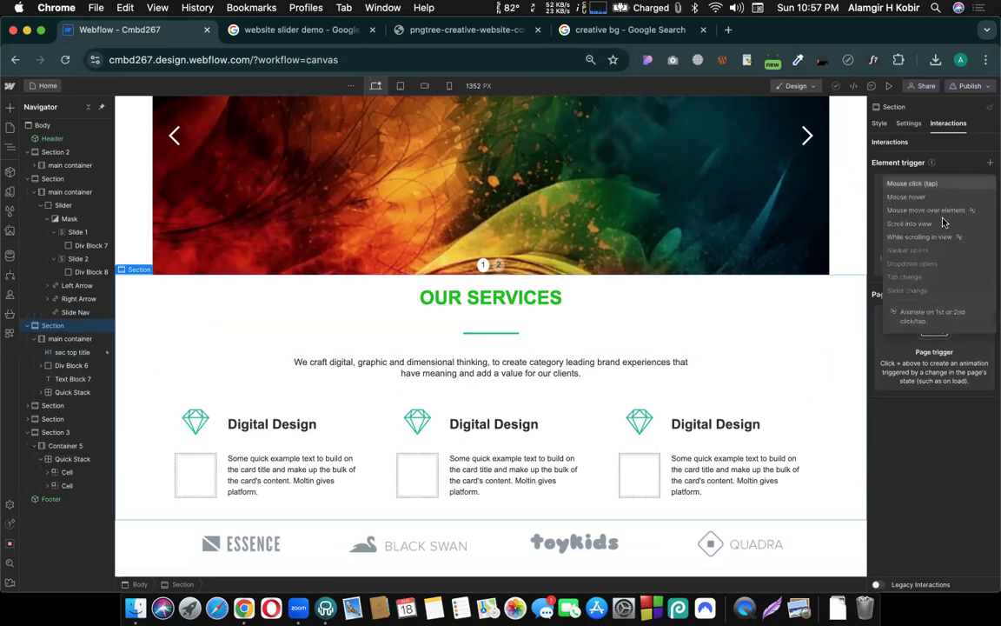
pyautogui.click(908, 224)
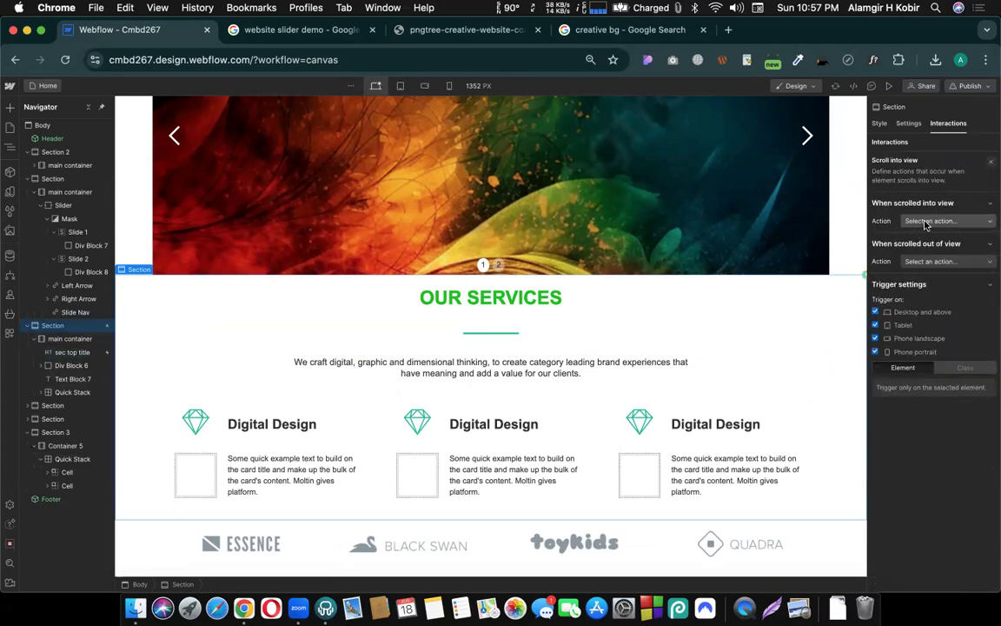
pyautogui.click(925, 221)
pyautogui.click(914, 287)
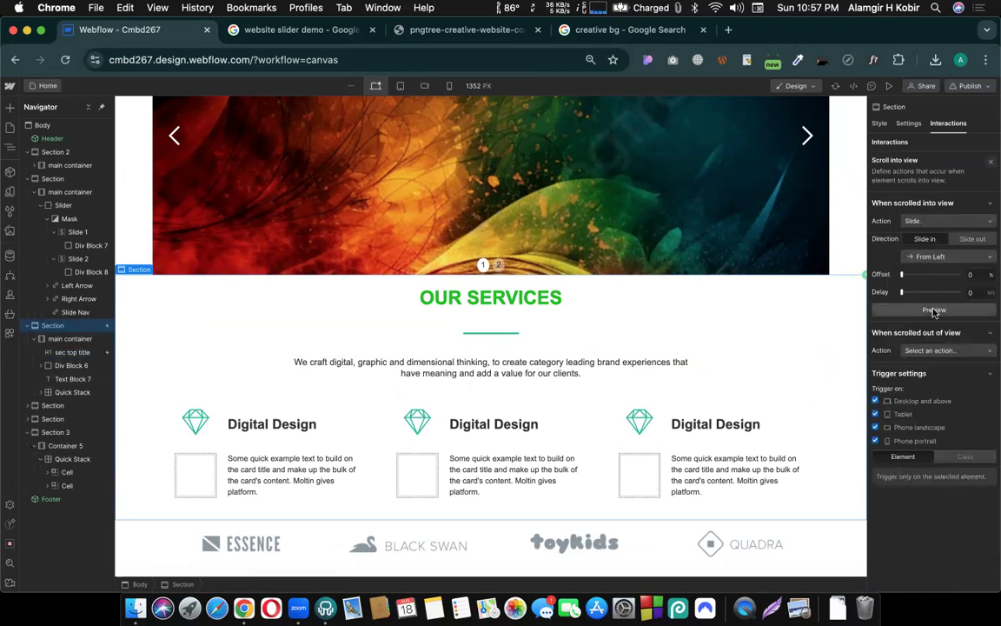
pyautogui.click(934, 311)
# - Set the delay of the OUR SERVICES section's slide-in animation to 500 ms
pyautogui.moveTo(902, 292); pyautogui.dragTo(916, 298)
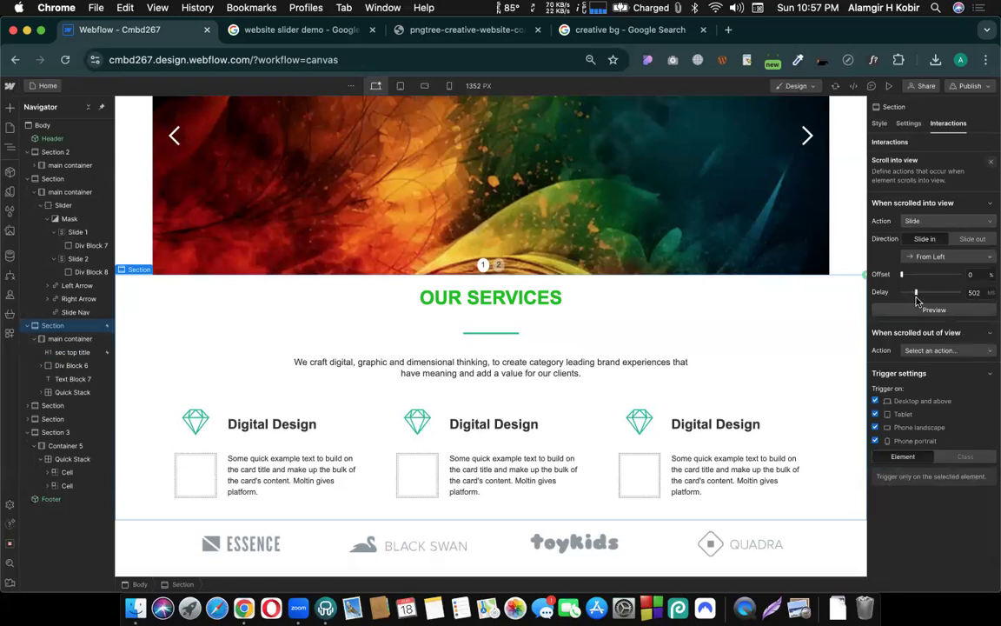
pyautogui.click(981, 295)
pyautogui.press('Down')
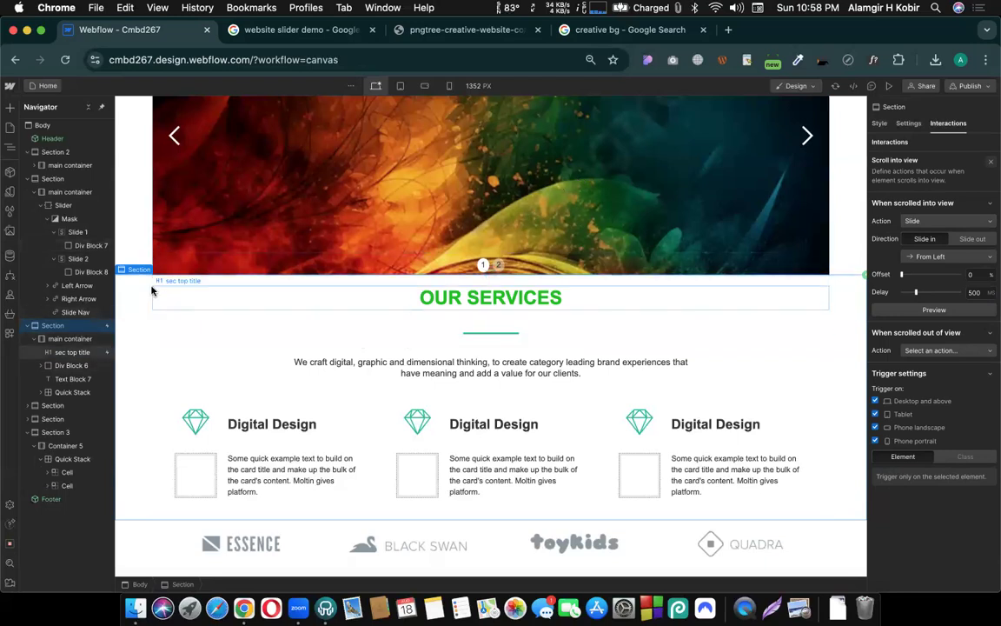
# - Change the section's slide-in direction to From Bottom and preview the animation
pyautogui.click(932, 257)
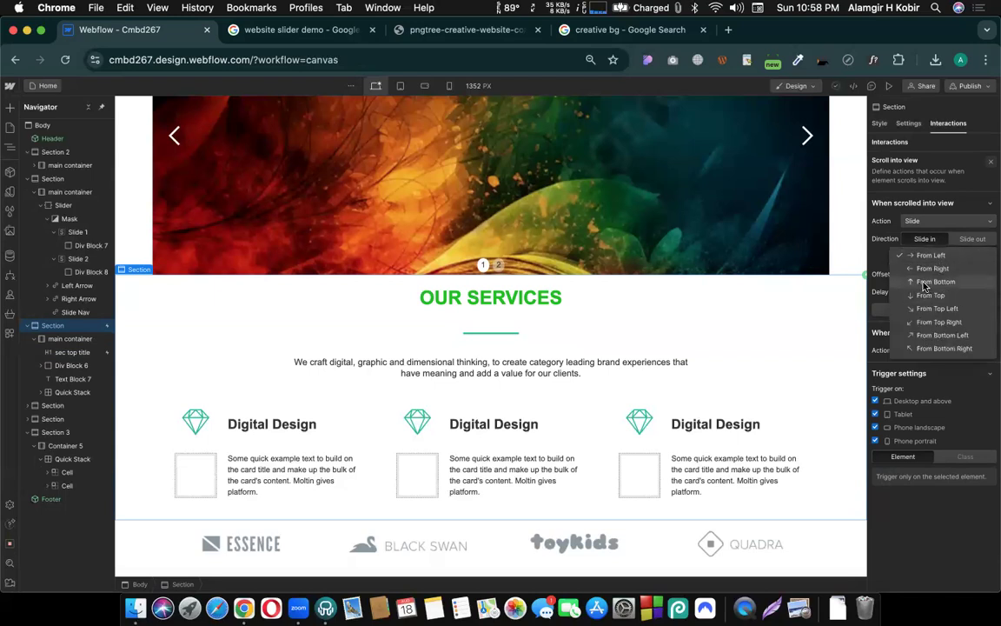
pyautogui.click(932, 283)
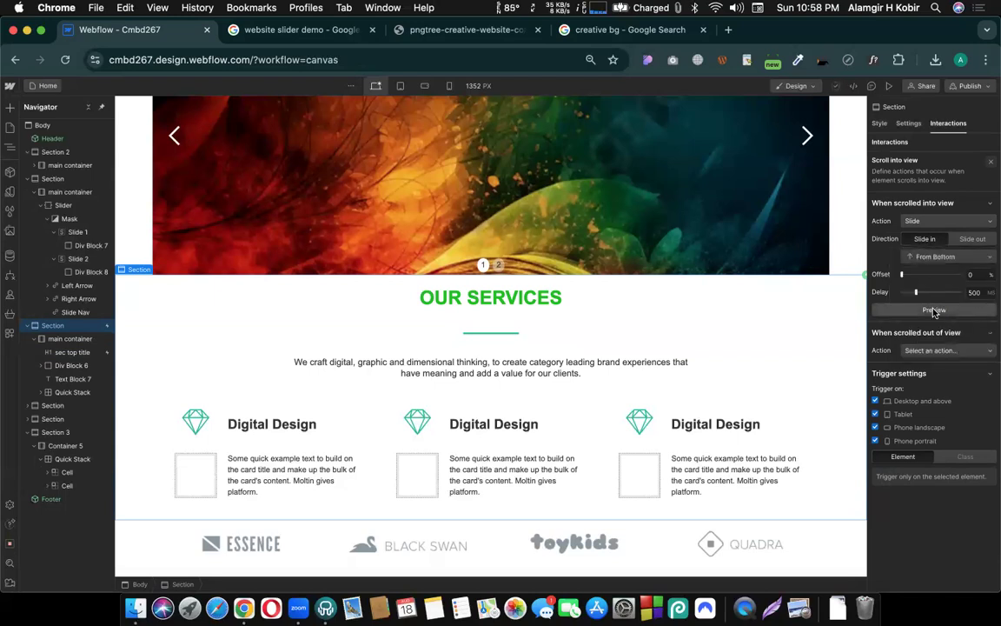
pyautogui.click(933, 310)
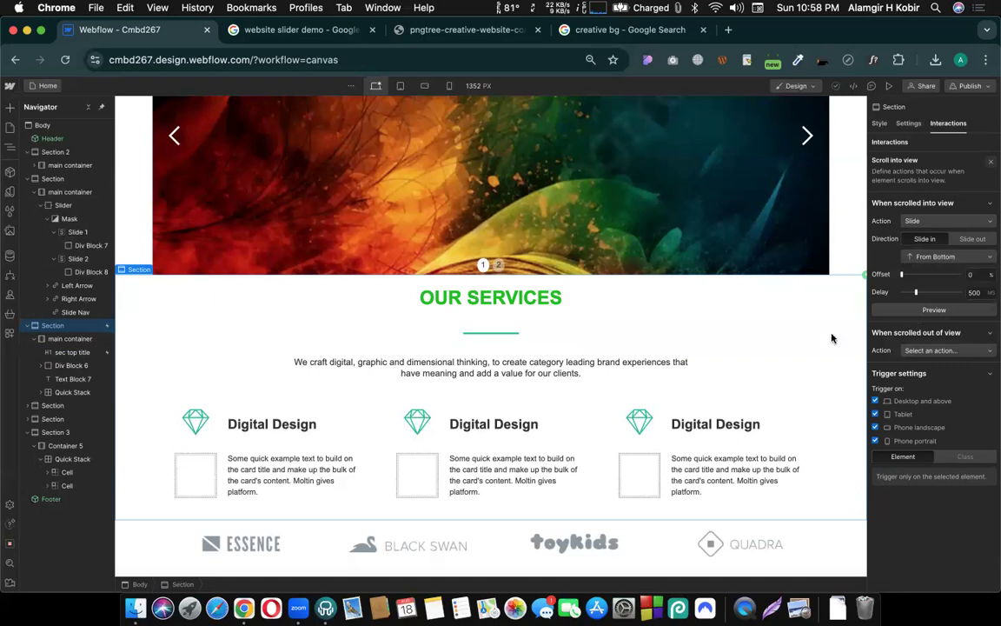
# - Play the OUR SERVICES section's slide-in animation in site preview and return to the design canvas
pyautogui.click(891, 87)
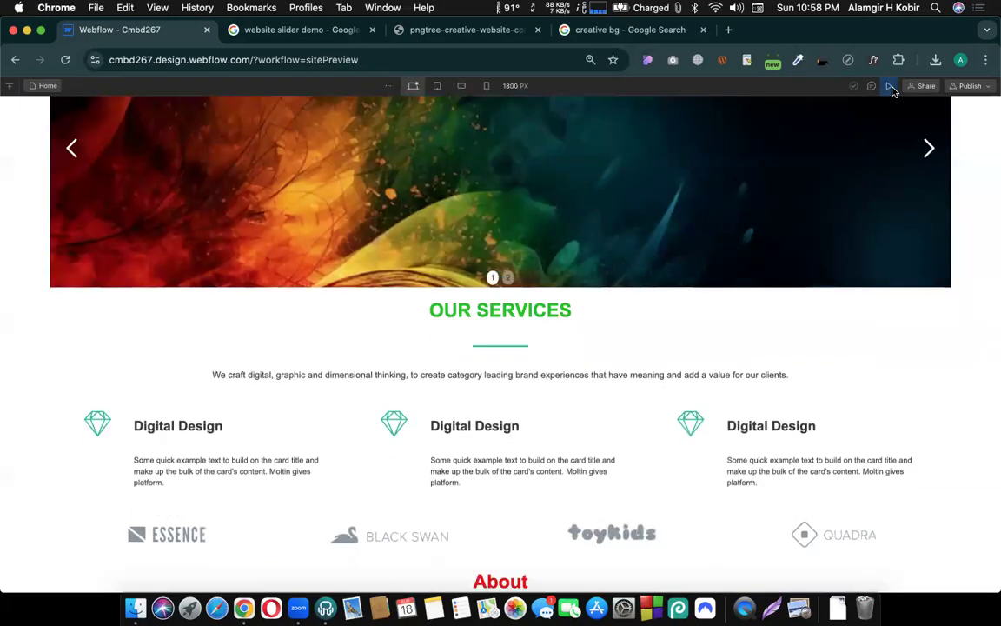
pyautogui.click(891, 87)
# - Give the hero section (Section 2) a Scroll into view trigger with the Slide action, sliding in From Bottom
pyautogui.scroll(5, 559, 249)
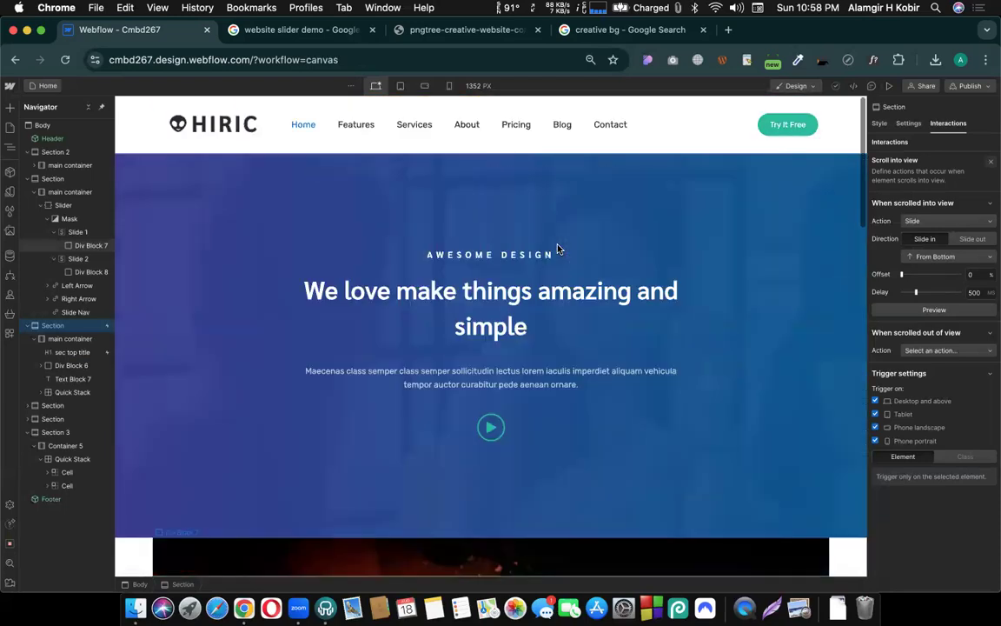
pyautogui.click(335, 250)
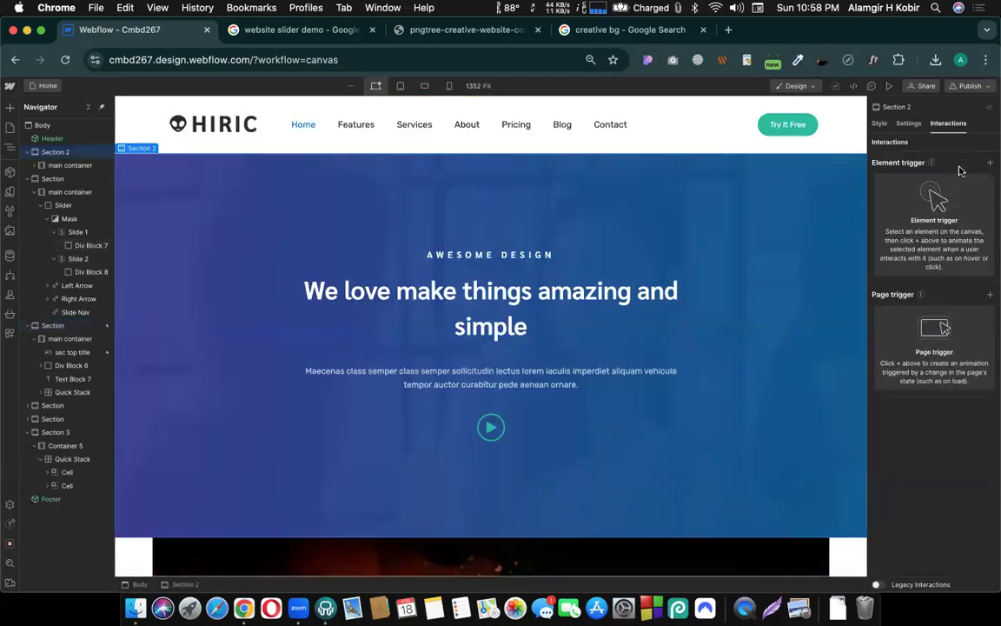
pyautogui.click(990, 162)
pyautogui.click(917, 225)
pyautogui.click(946, 223)
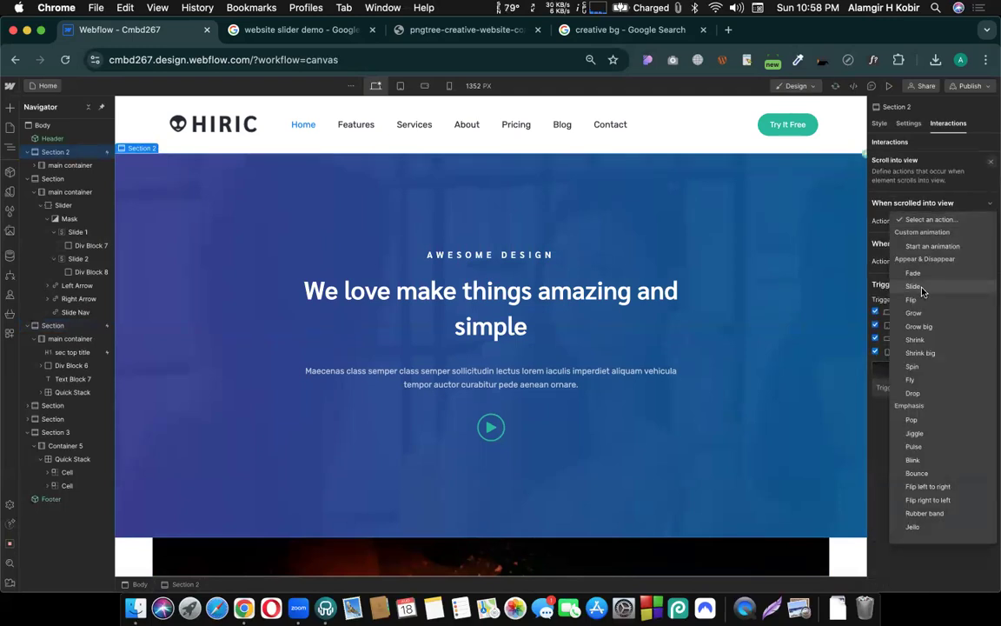
pyautogui.click(917, 286)
pyautogui.click(930, 257)
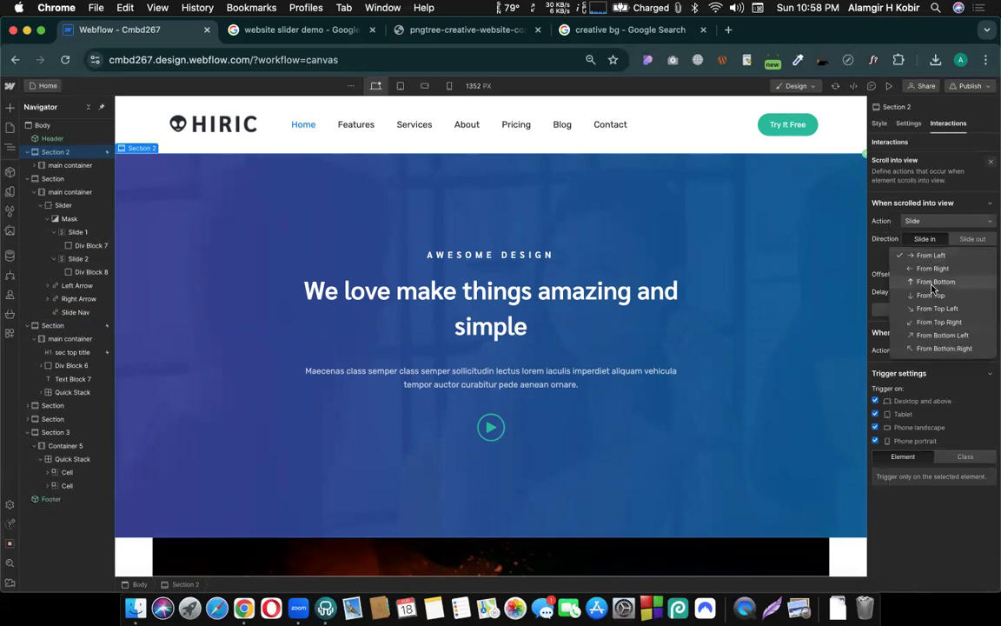
pyautogui.click(931, 282)
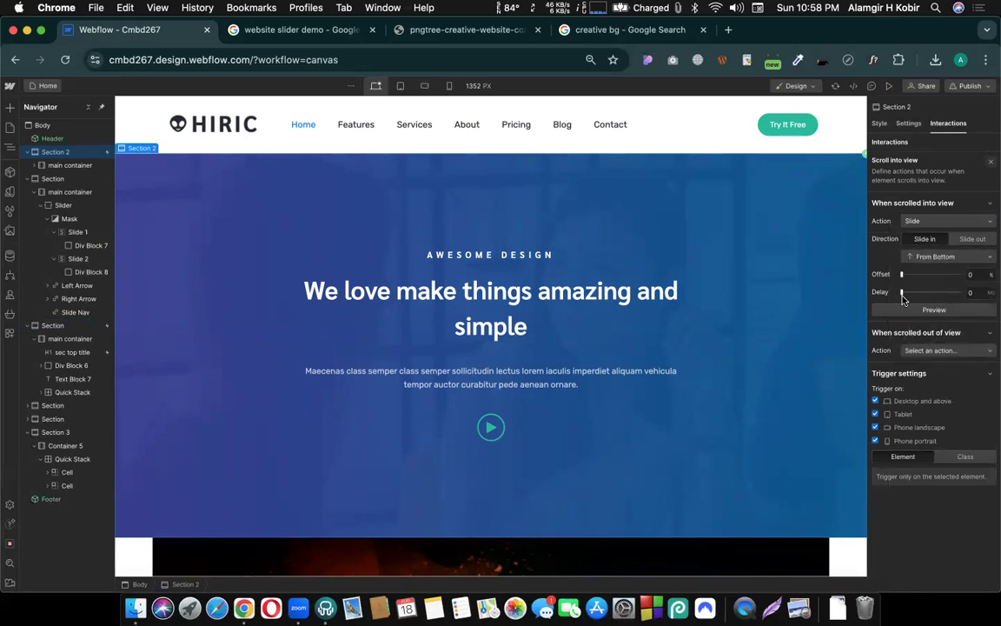
# - Set the delay of the hero section's slide-in animation to 500 ms and preview it
pyautogui.moveTo(902, 292); pyautogui.dragTo(916, 295)
pyautogui.click(981, 293)
pyautogui.write('501')
pyautogui.click(931, 311)
pyautogui.scroll(-3, 518, 184)
pyautogui.scroll(3, 518, 185)
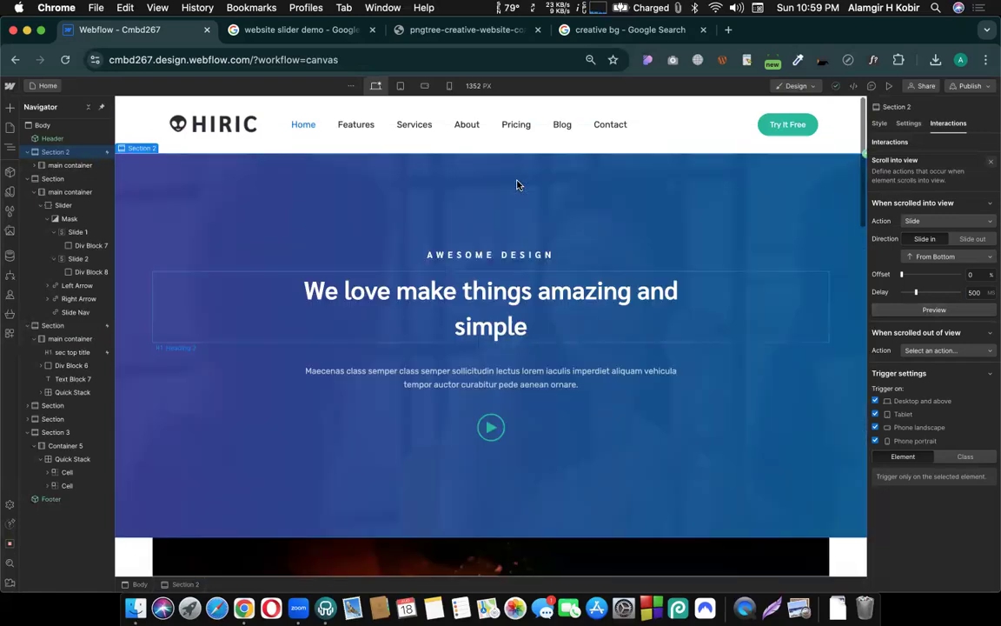
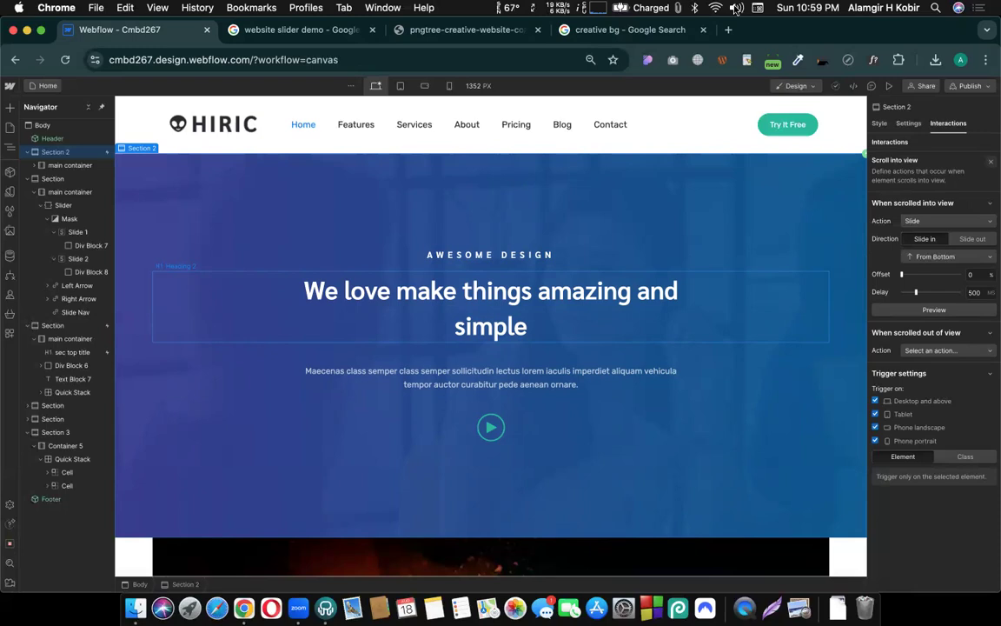
# - Check the hero section's slide-in animation in site preview and return to the canvas
pyautogui.click(889, 86)
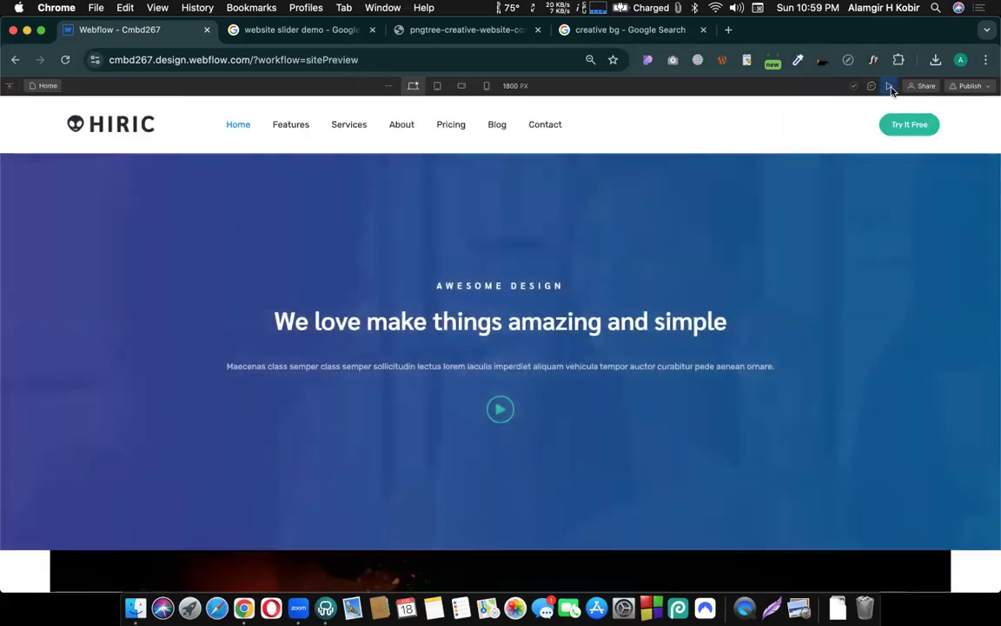
pyautogui.click(889, 87)
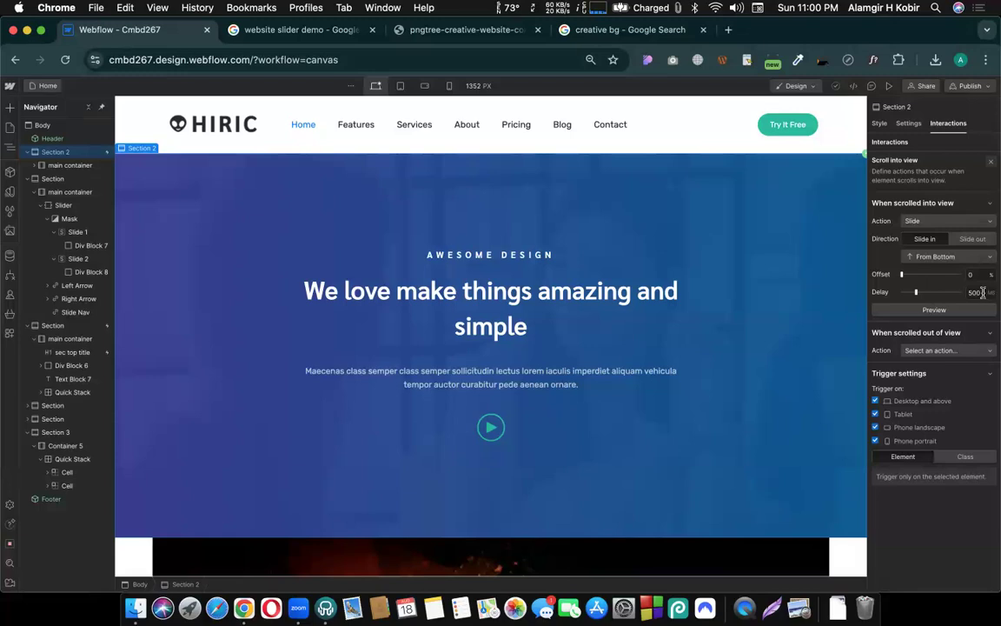
# - Add a Scroll into view trigger with the Slide action From Bottom to the section containing the image slider, and preview it
pyautogui.scroll(-1, 691, 344)
pyautogui.scroll(-3, 685, 320)
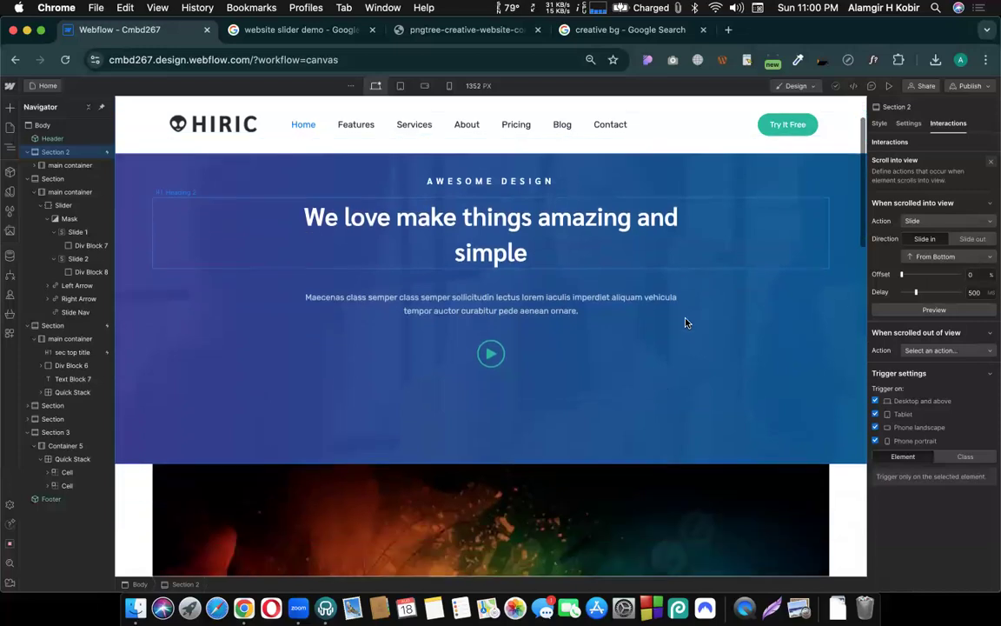
pyautogui.scroll(-6, 435, 347)
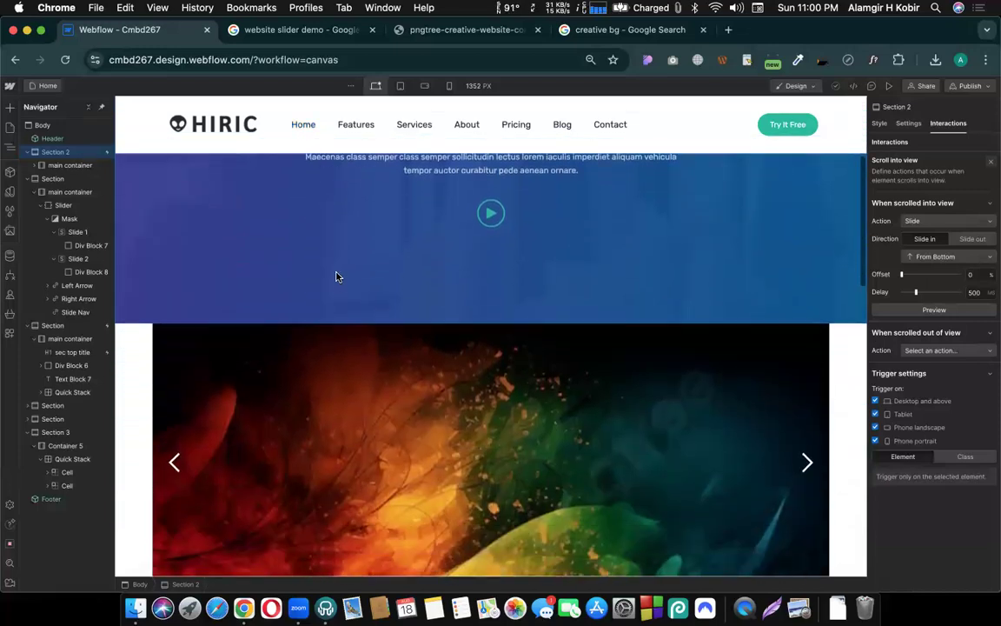
pyautogui.scroll(1, 337, 275)
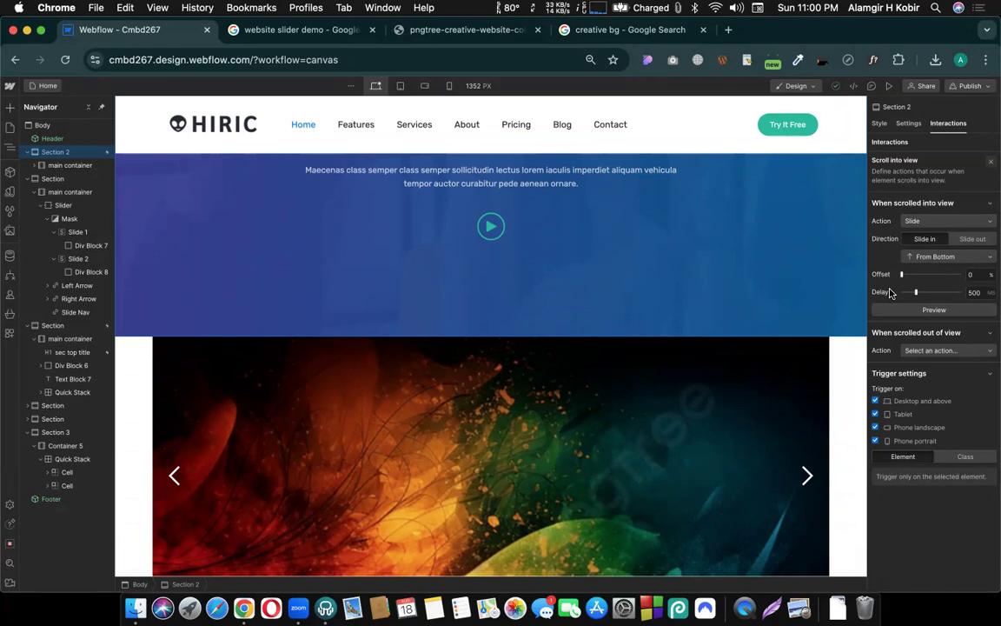
pyautogui.scroll(-3, 284, 230)
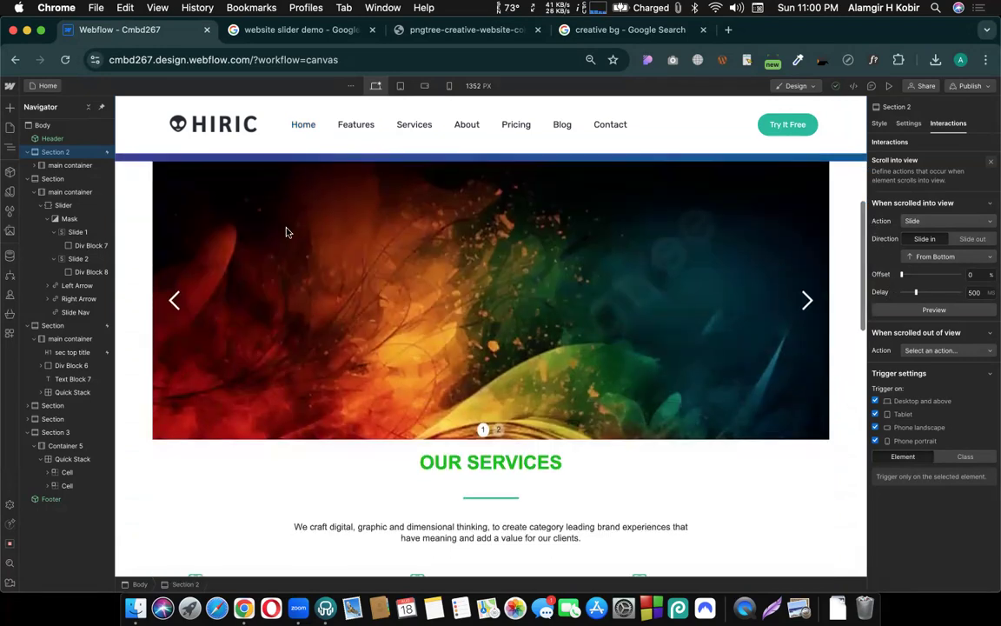
pyautogui.scroll(1, 147, 244)
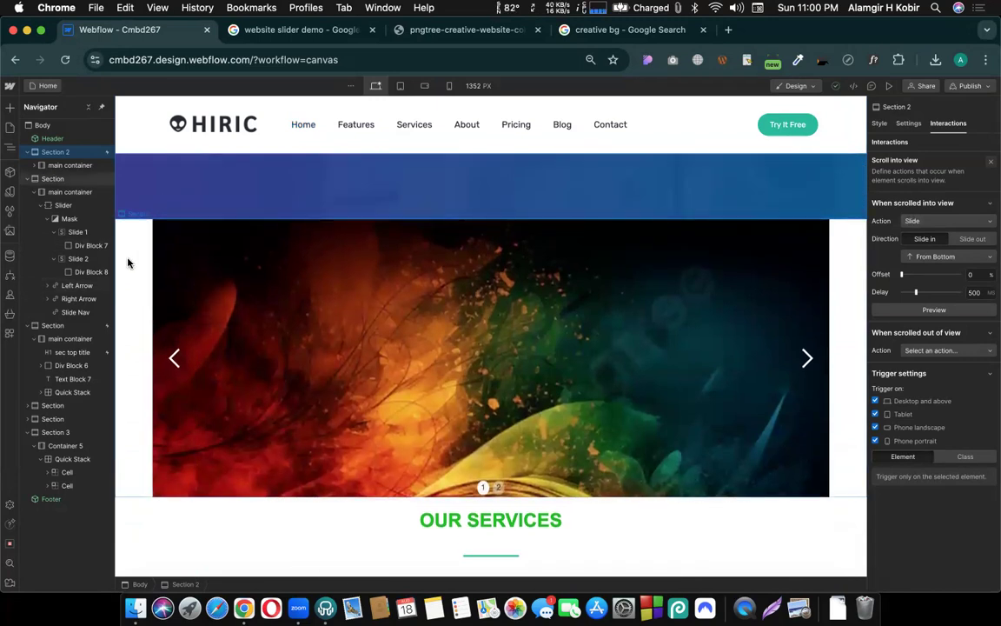
pyautogui.click(126, 263)
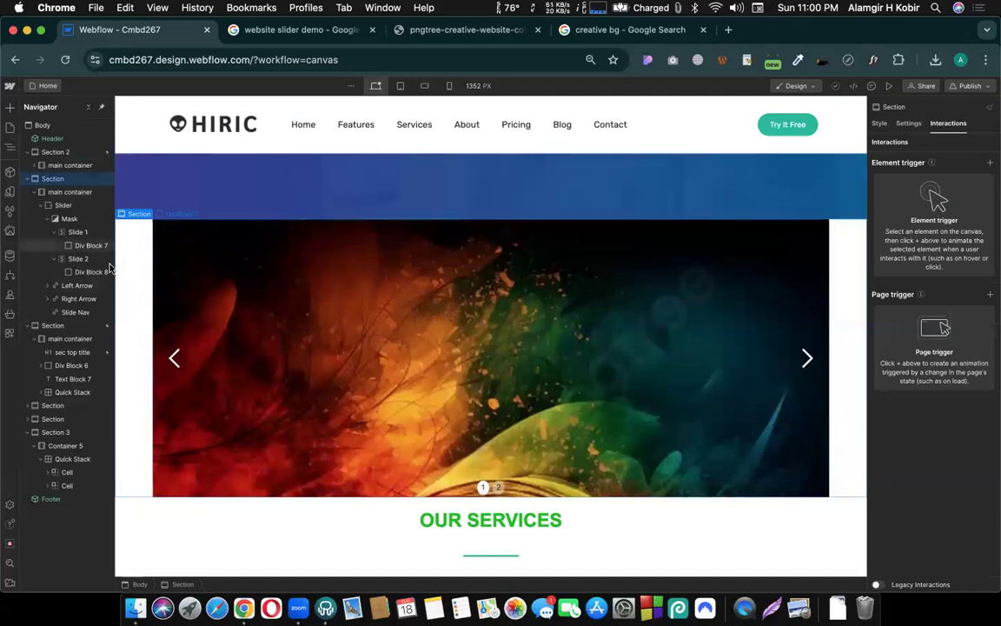
pyautogui.click(62, 205)
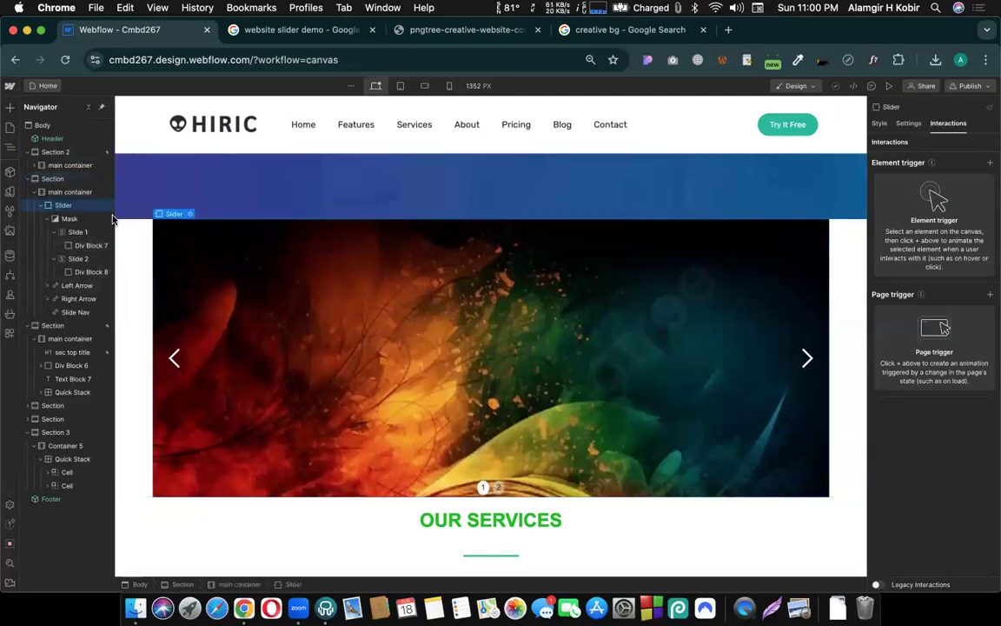
pyautogui.click(845, 241)
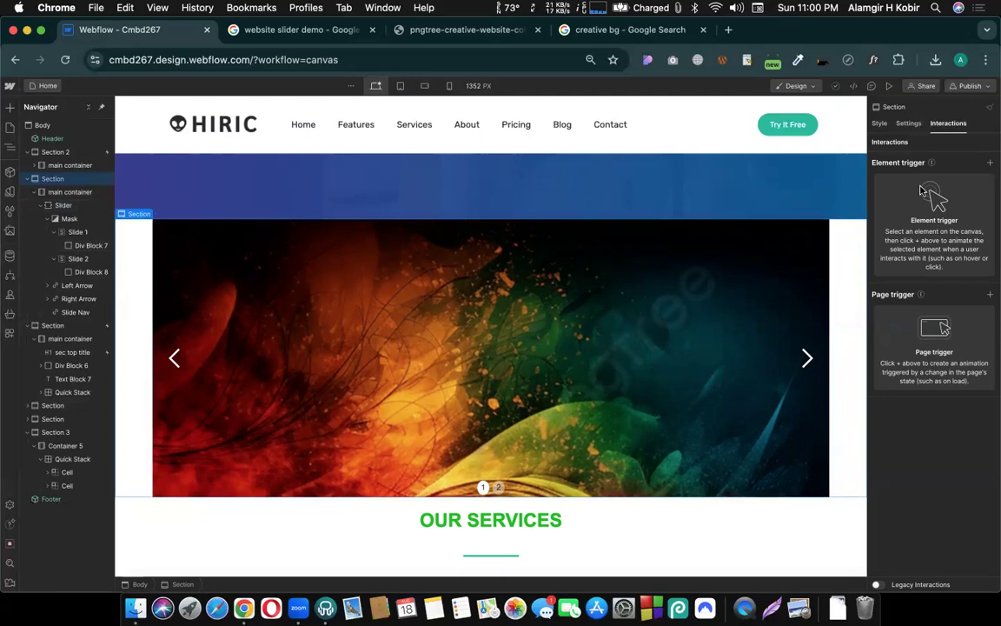
pyautogui.moveTo(928, 162)
pyautogui.click(988, 163)
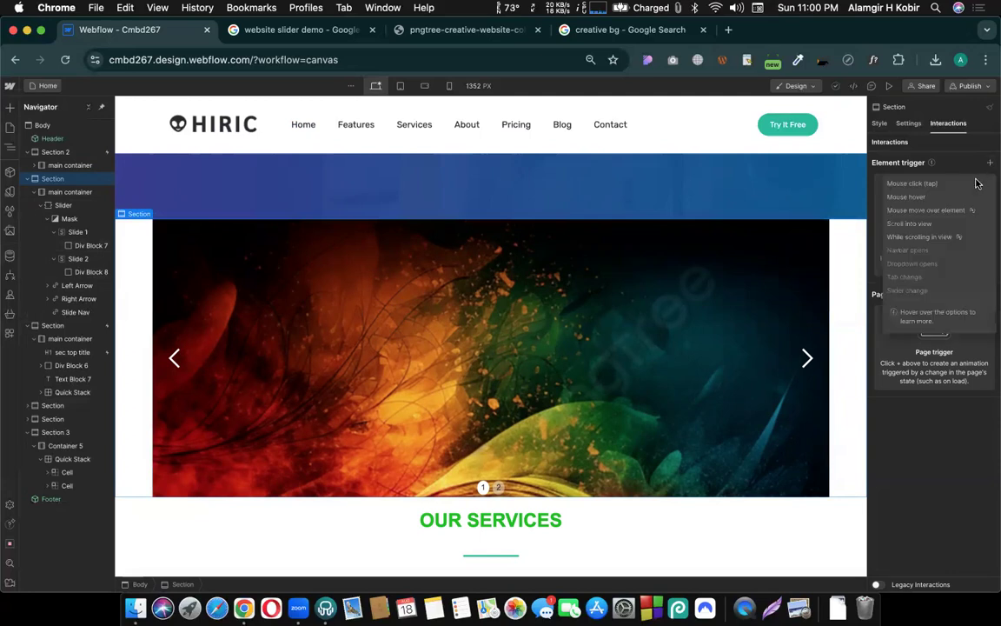
pyautogui.click(918, 224)
pyautogui.click(939, 220)
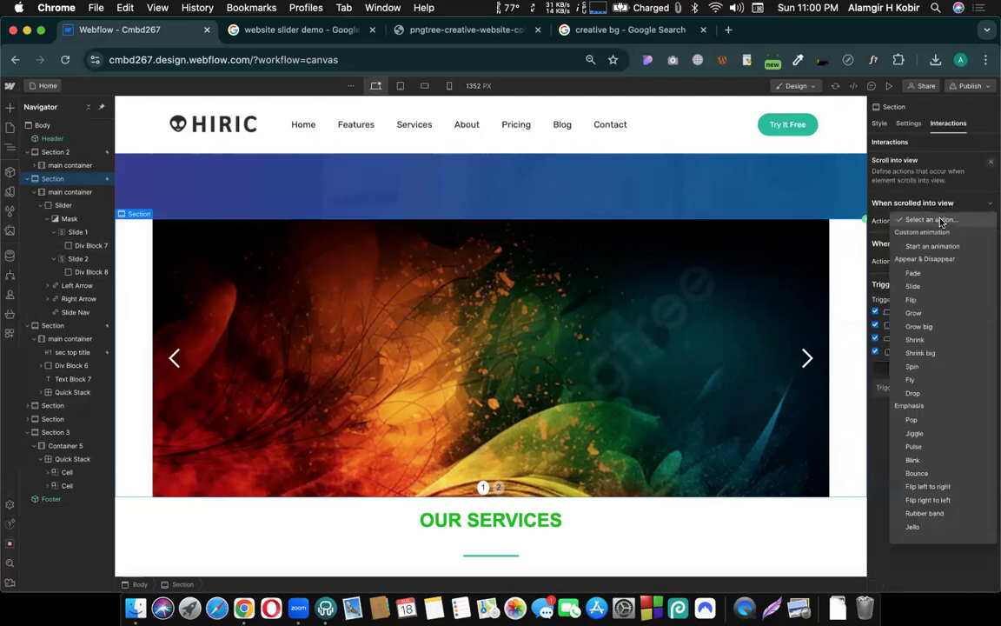
pyautogui.click(914, 286)
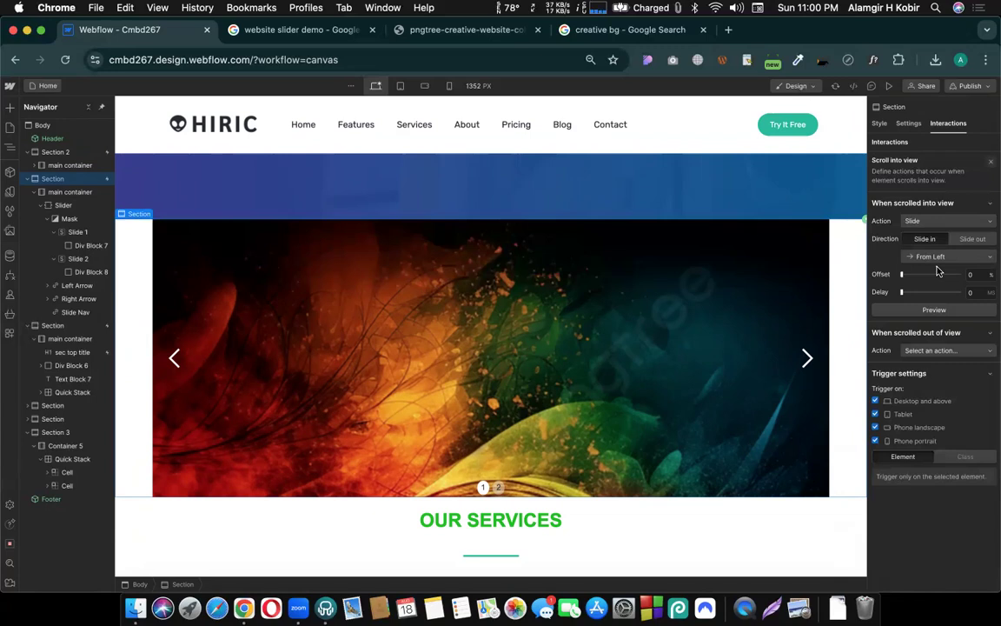
pyautogui.click(949, 259)
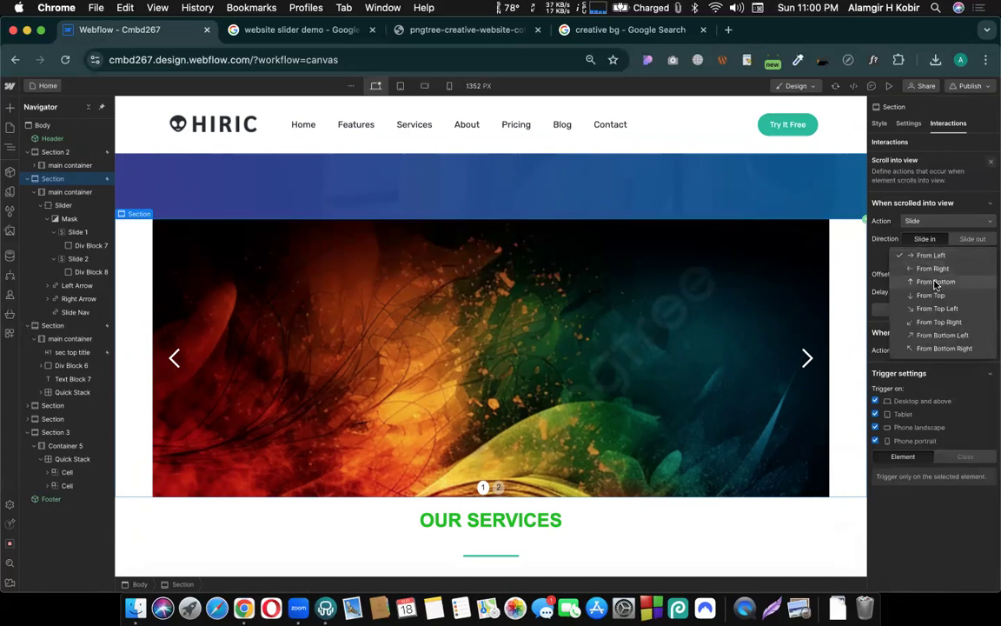
pyautogui.click(935, 282)
pyautogui.click(935, 310)
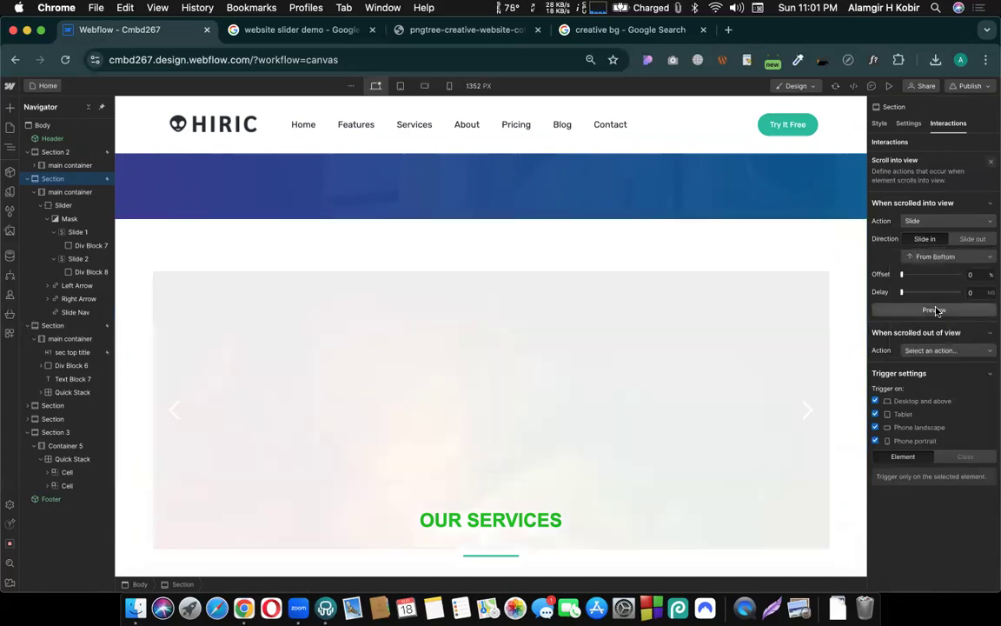
# - Review the available element triggers and the actions offered for the slider section's Scroll into view trigger
pyautogui.click(991, 163)
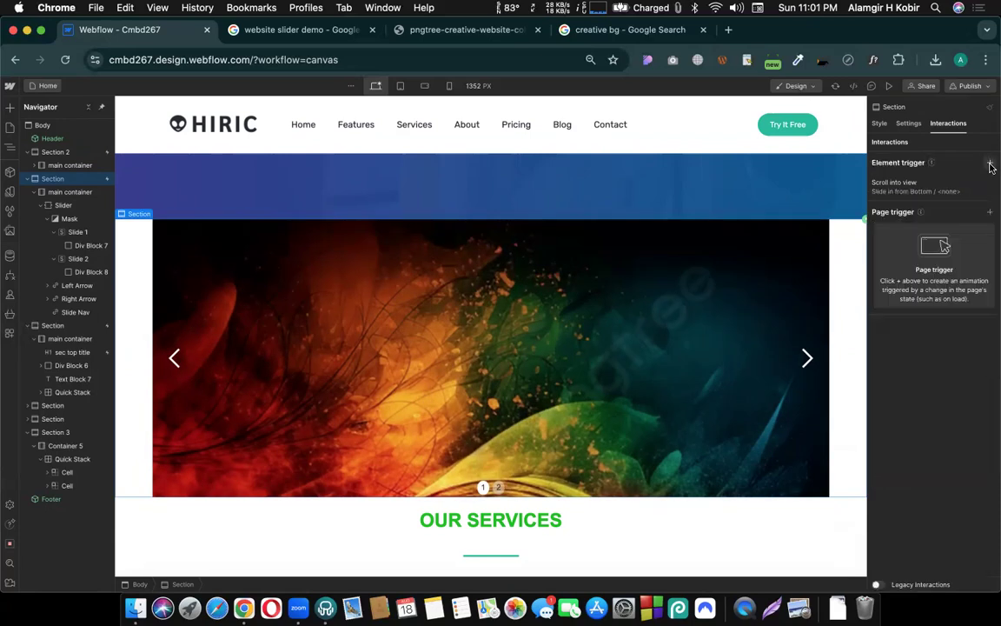
pyautogui.click(991, 163)
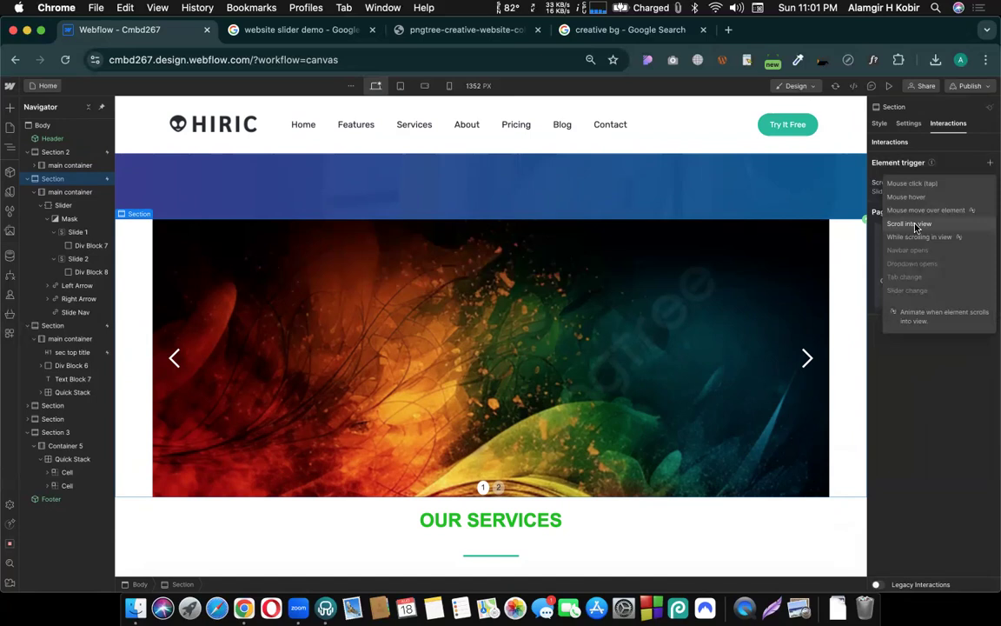
pyautogui.click(877, 200)
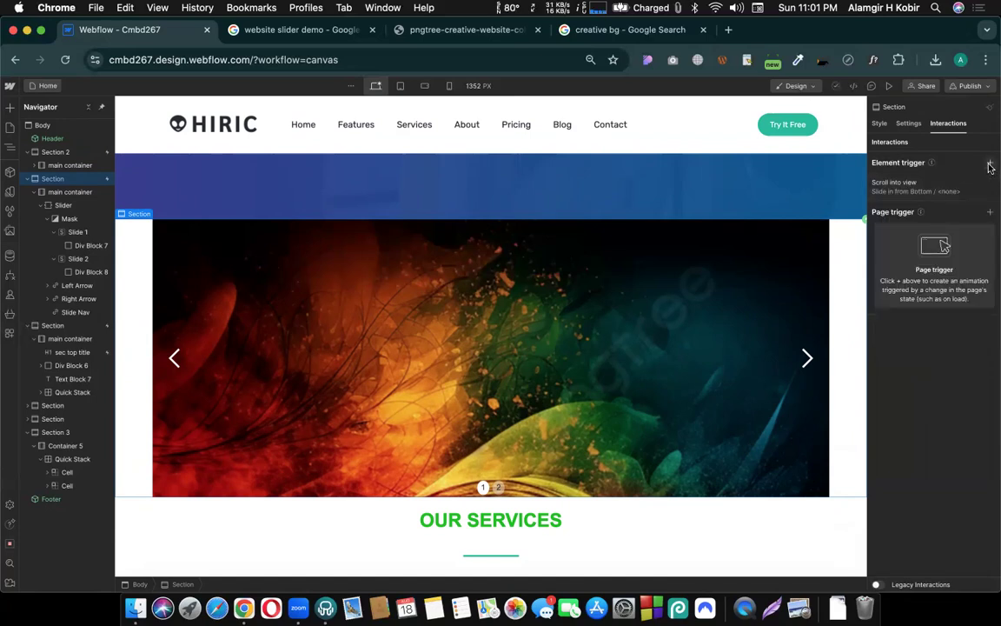
pyautogui.click(989, 167)
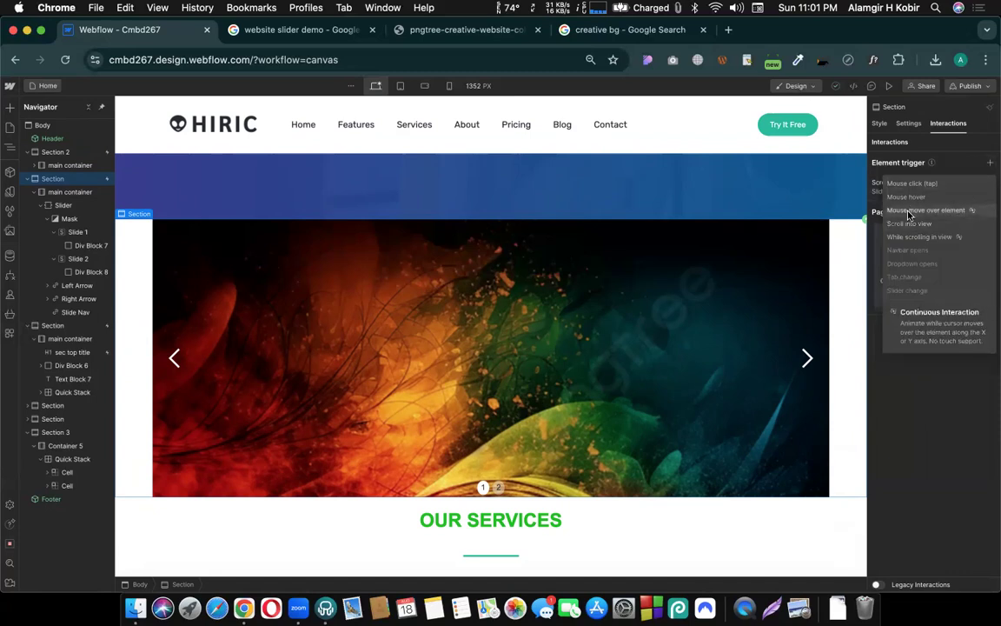
pyautogui.click(879, 191)
pyautogui.click(935, 191)
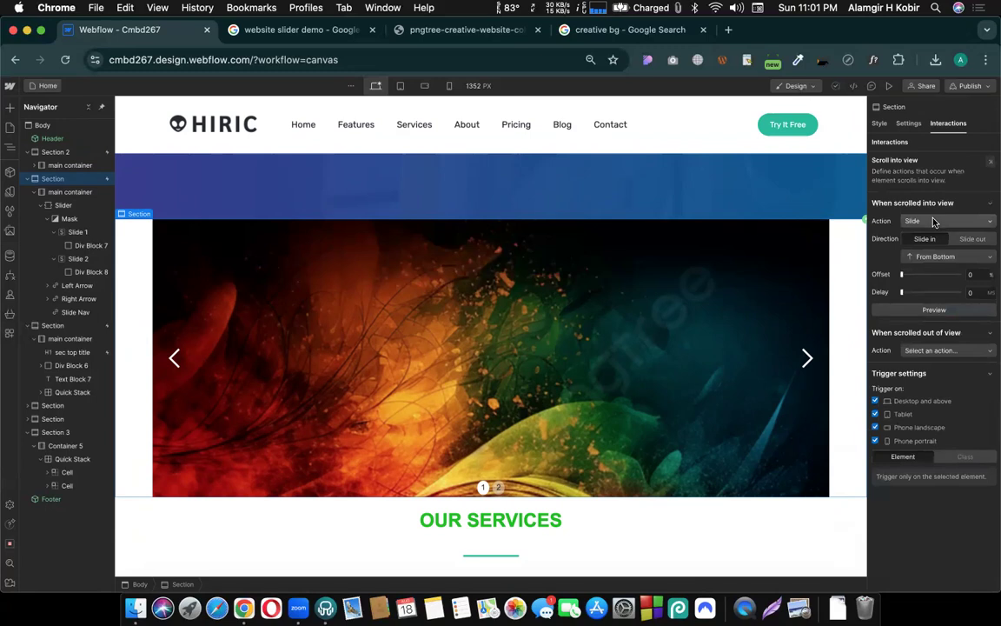
pyautogui.click(934, 222)
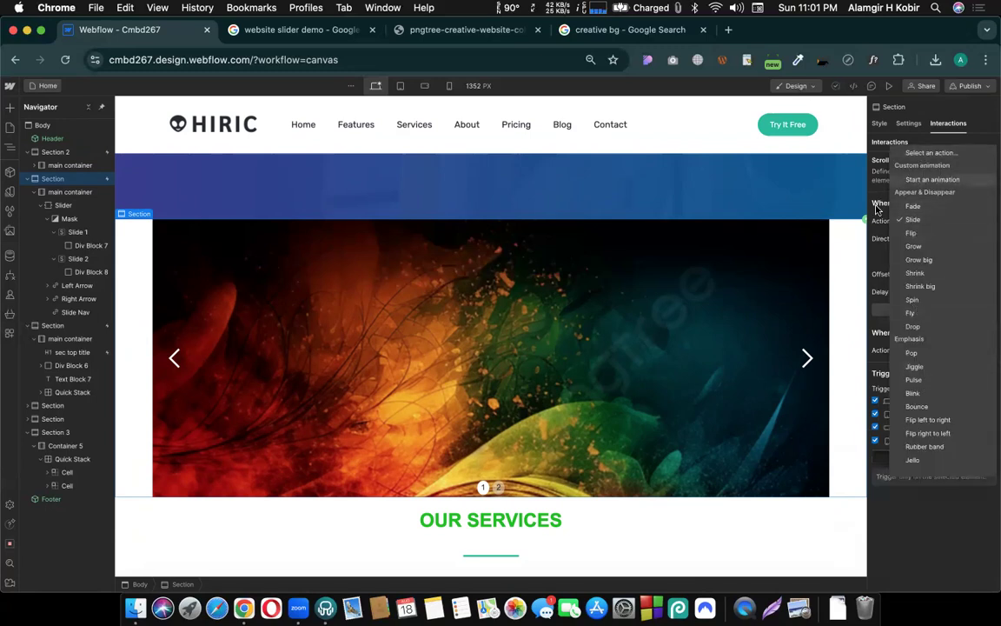
pyautogui.click(873, 214)
# - Delete the Scroll into view trigger from the section containing the image slider
pyautogui.click(991, 162)
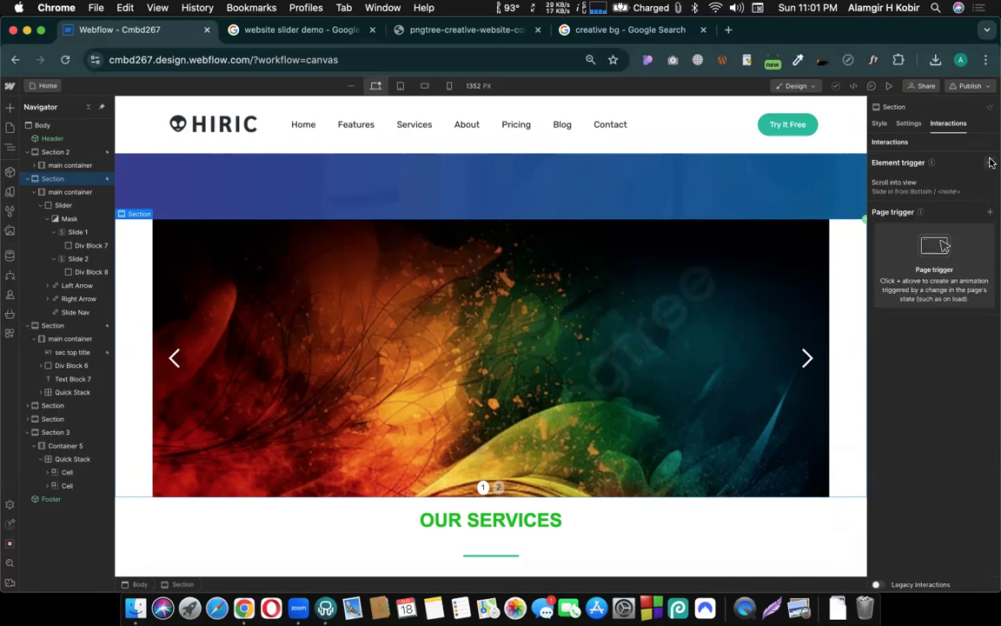
pyautogui.click(991, 185)
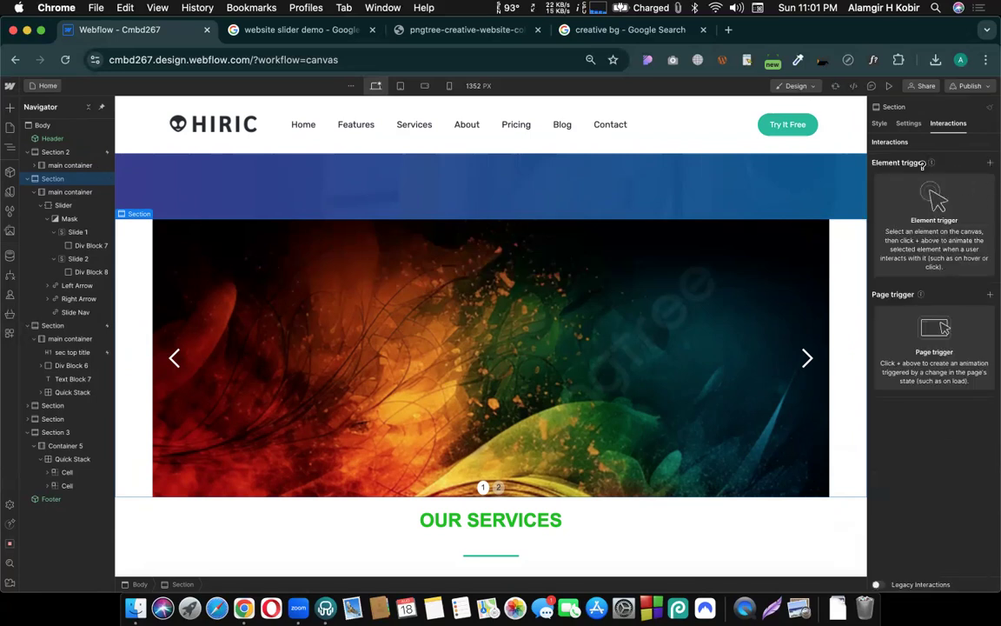
pyautogui.click(990, 162)
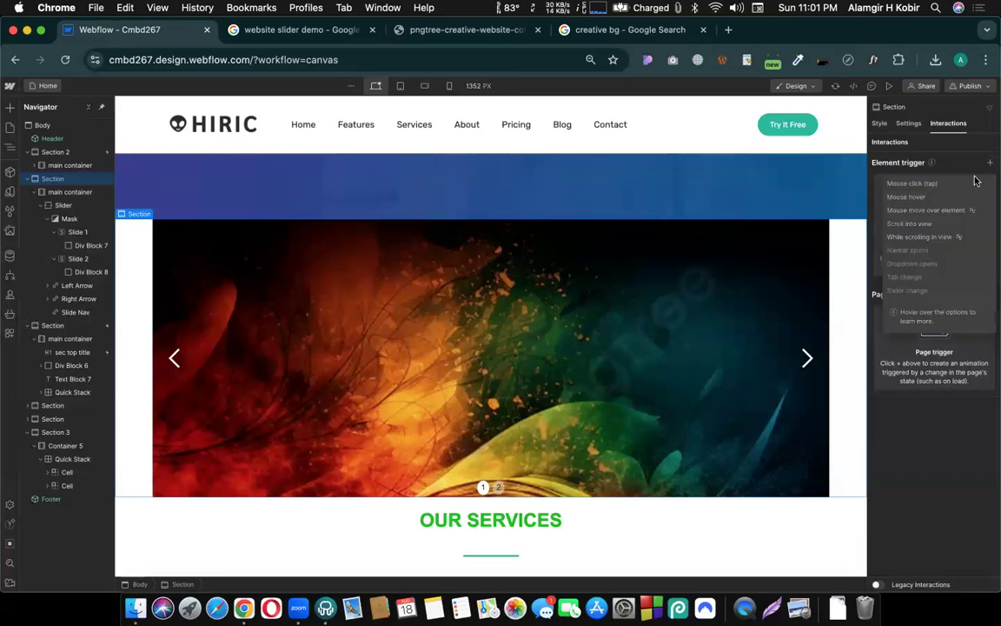
pyautogui.click(911, 225)
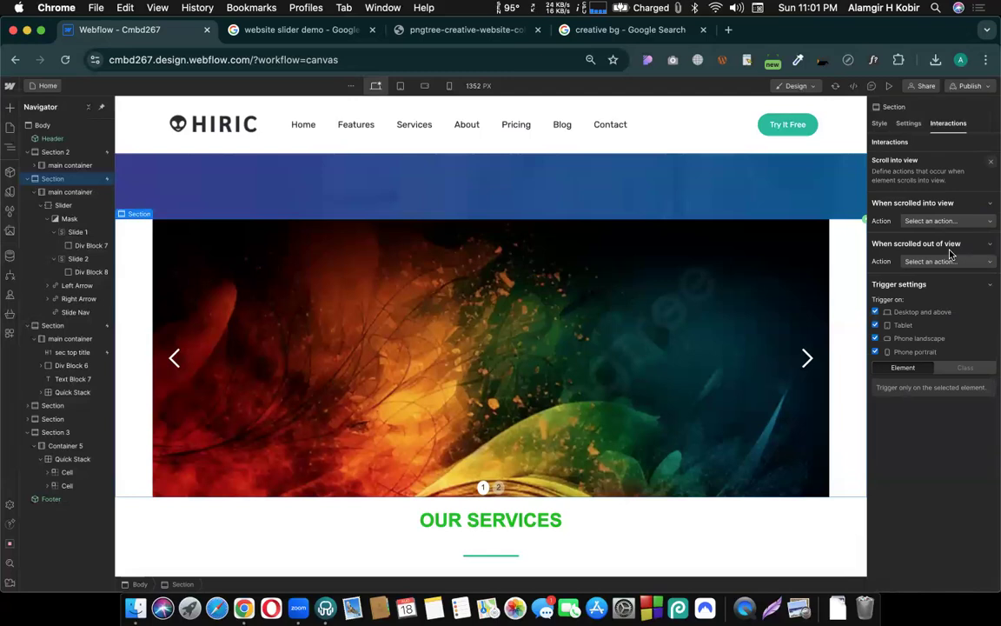
pyautogui.click(990, 164)
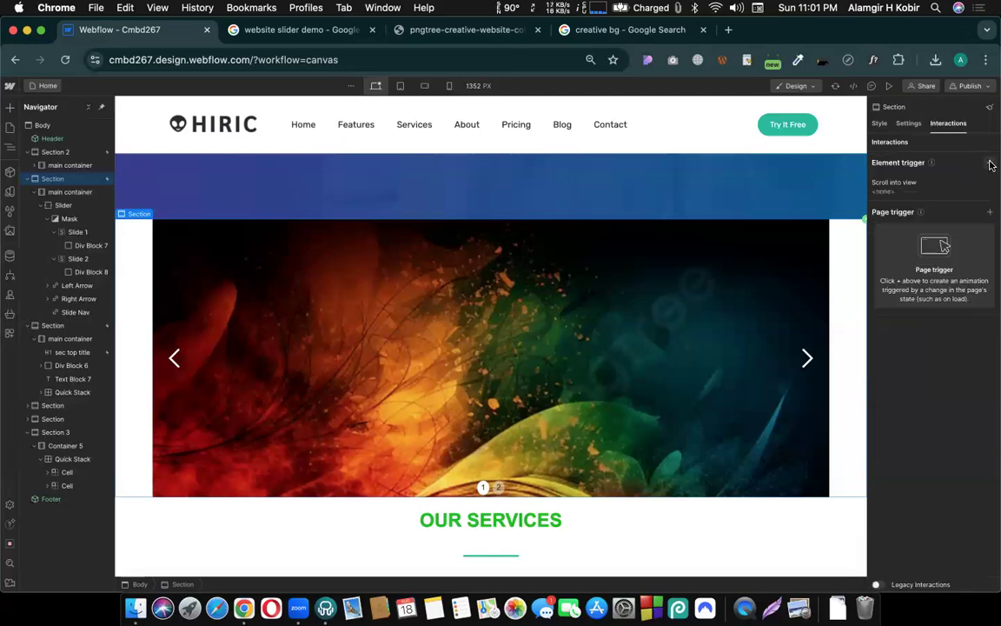
pyautogui.click(991, 185)
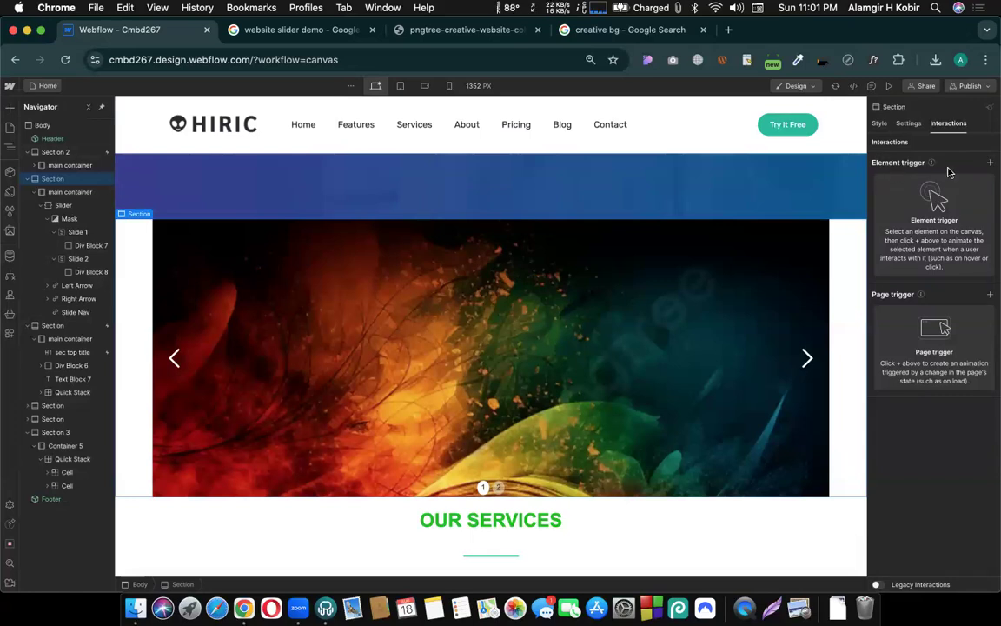
# - Add a Scroll into view trigger to the section containing the image slider and look through its available actions
pyautogui.click(990, 163)
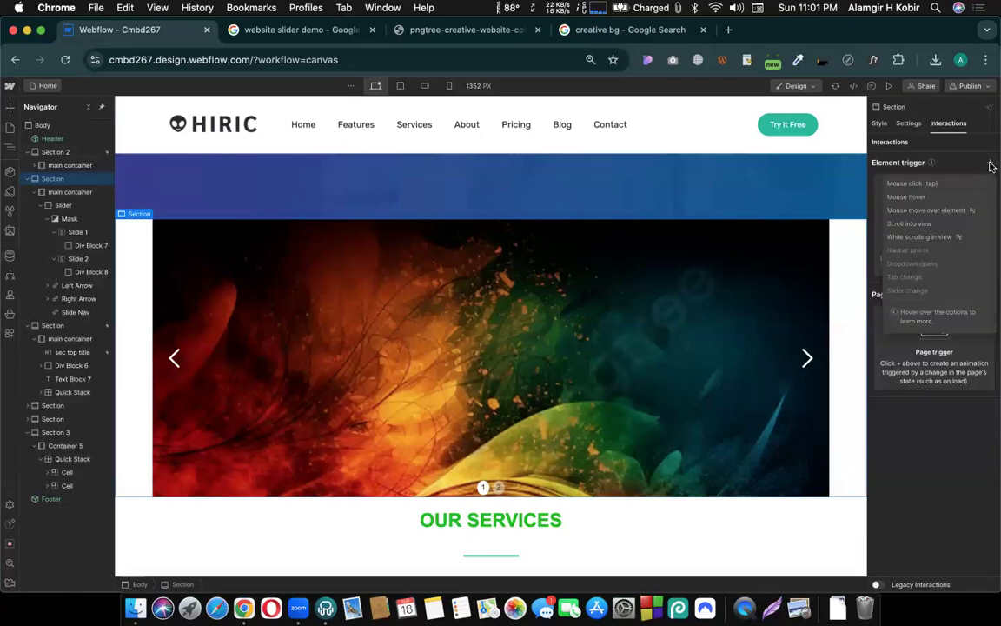
pyautogui.click(911, 226)
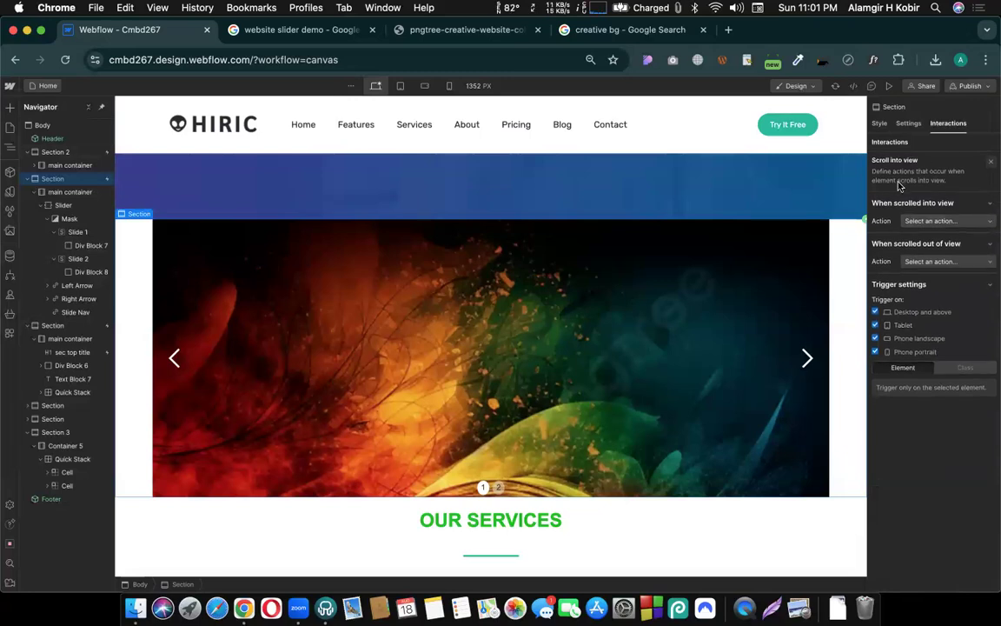
pyautogui.click(929, 224)
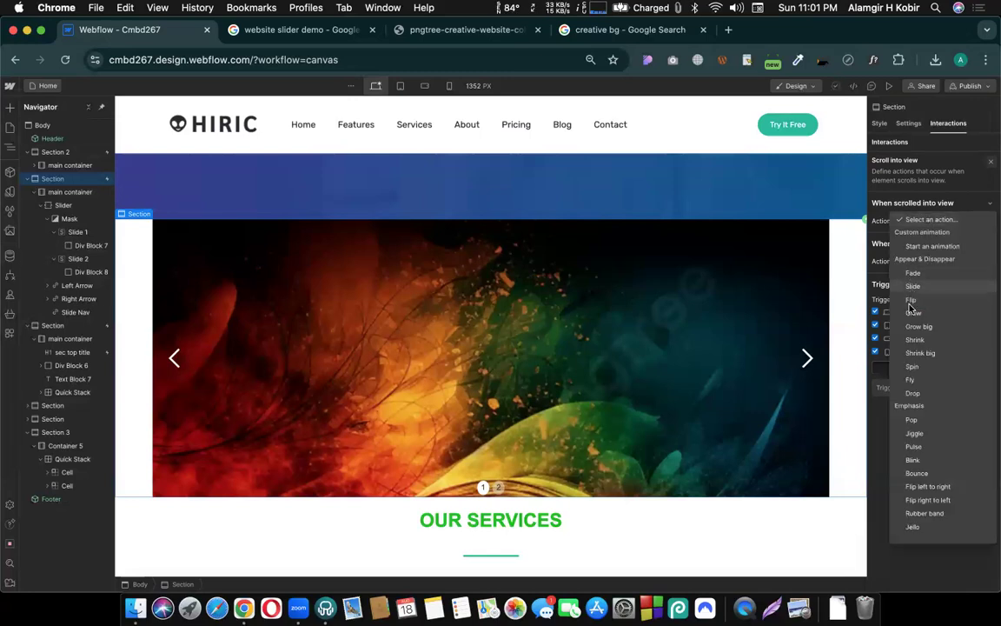
pyautogui.click(878, 219)
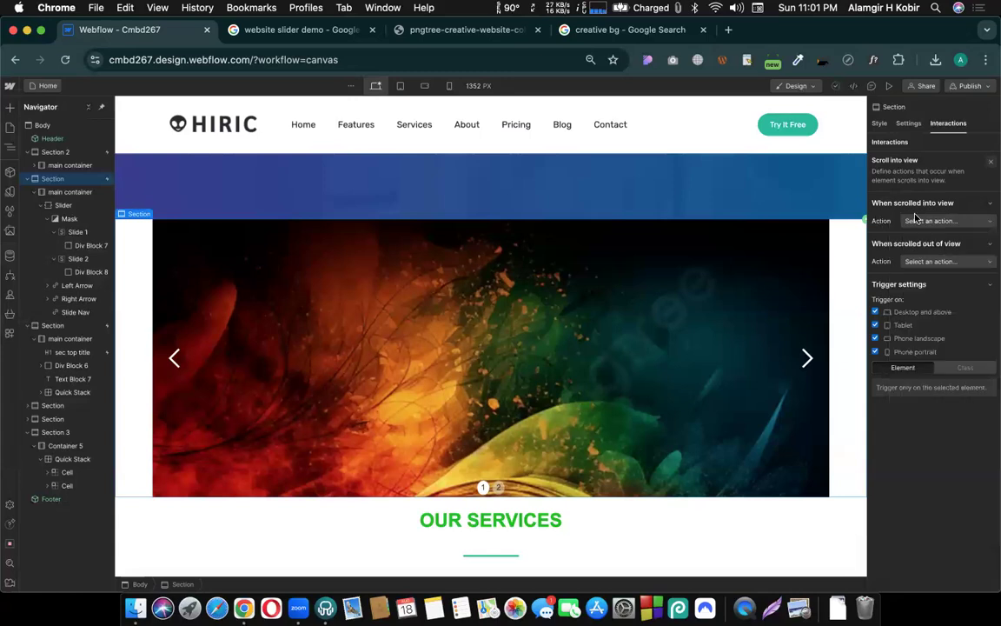
pyautogui.click(992, 162)
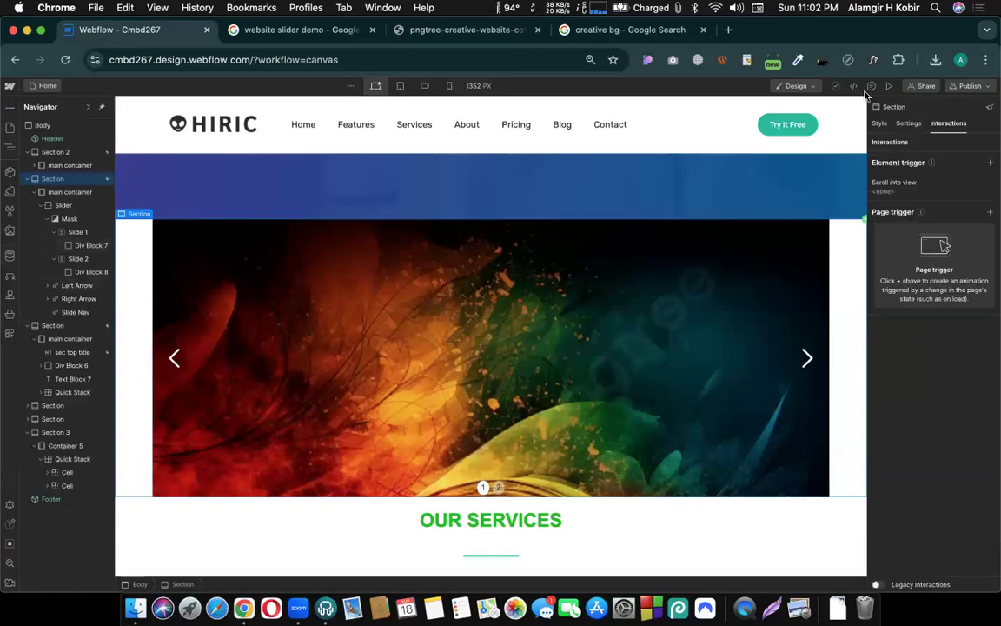
# - Set the slider section's scrolled-into-view action to Slide in From Bottom and preview the animation
pyautogui.click(932, 194)
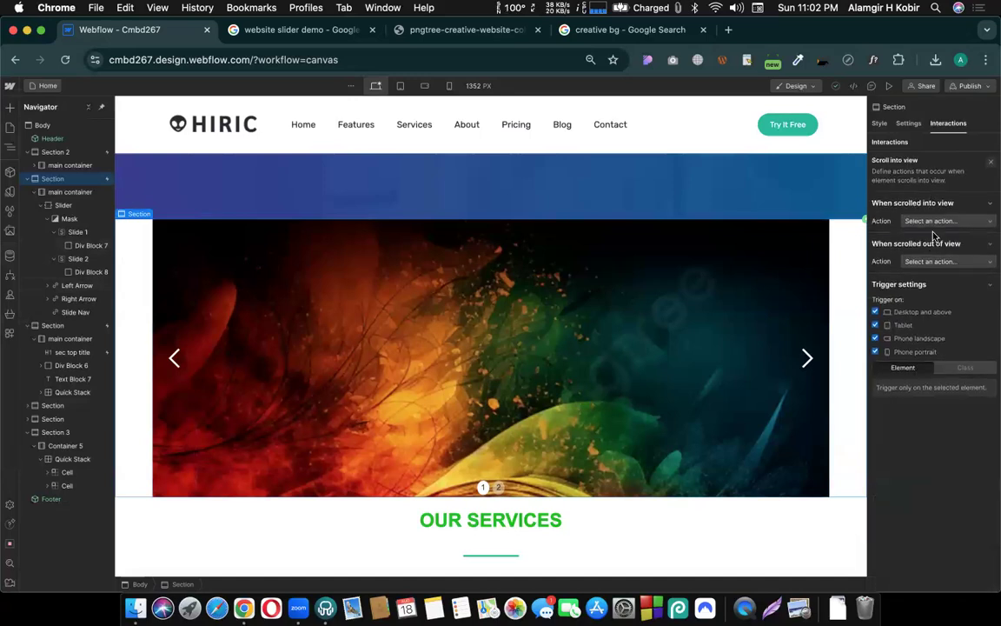
pyautogui.click(921, 220)
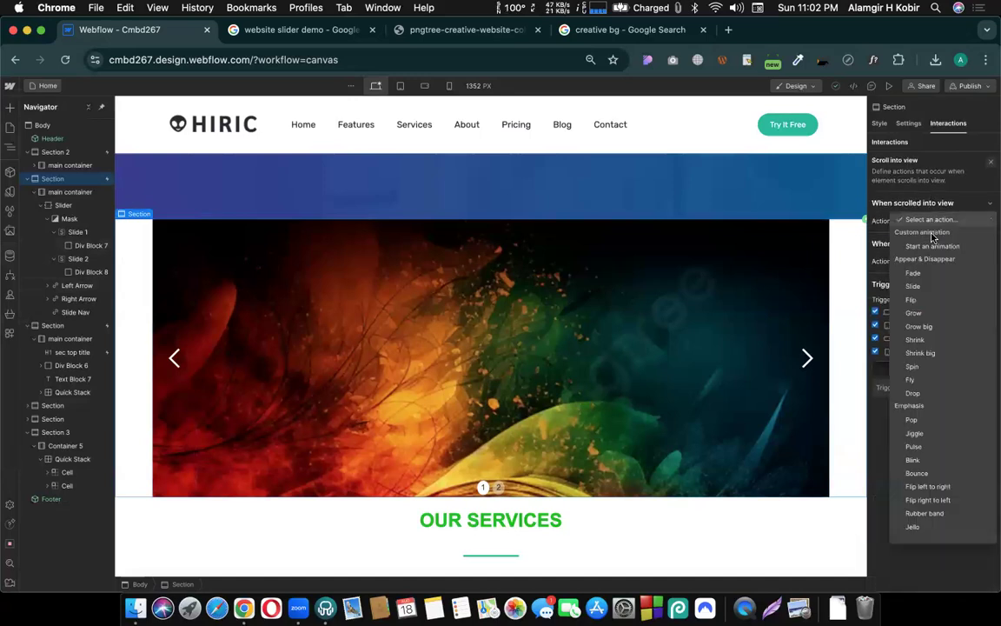
pyautogui.click(914, 286)
pyautogui.click(940, 260)
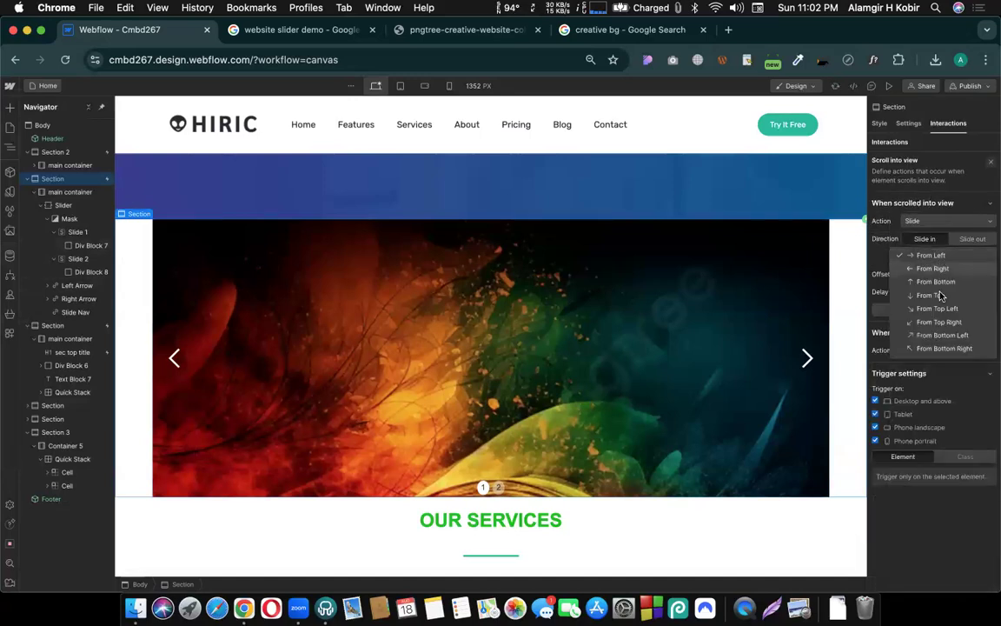
pyautogui.click(933, 294)
pyautogui.click(934, 309)
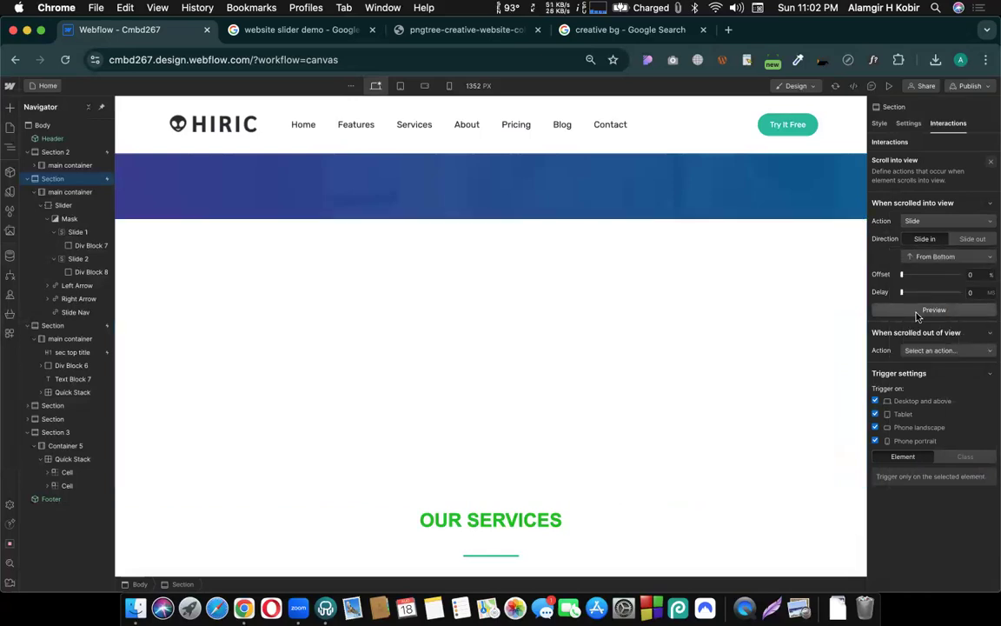
# - Add a Scroll into view trigger to the About section below the logo row
pyautogui.scroll(-3, 658, 365)
pyautogui.scroll(-8, 658, 365)
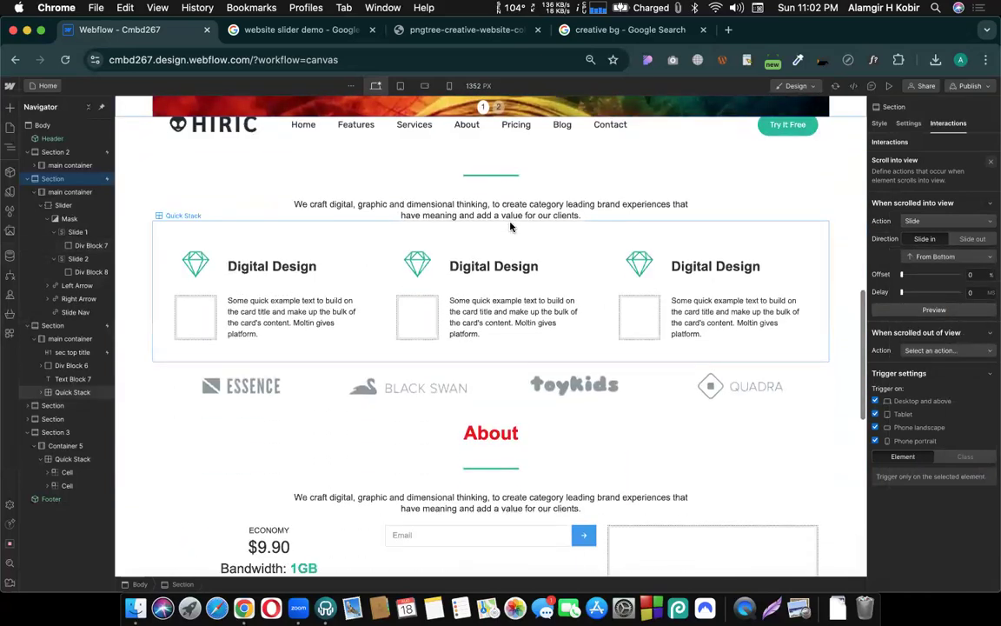
pyautogui.scroll(1, 310, 445)
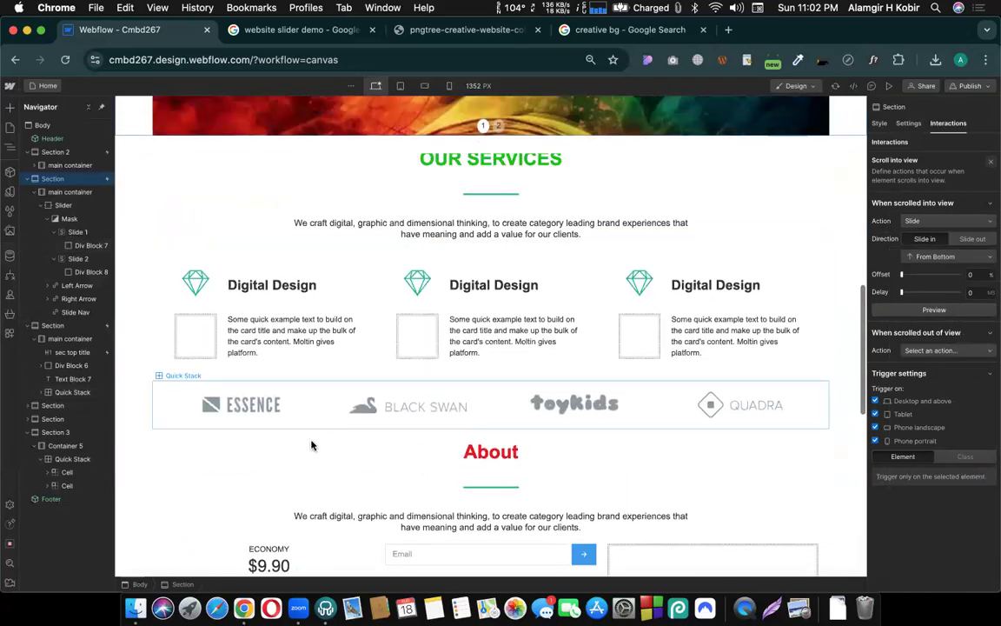
pyautogui.click(146, 464)
pyautogui.click(991, 168)
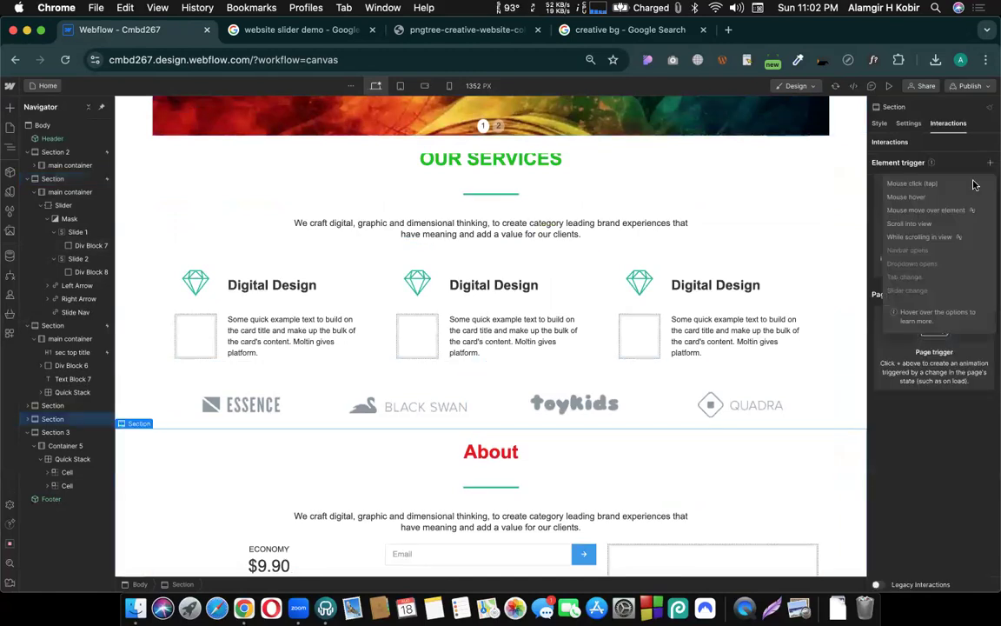
pyautogui.click(926, 232)
# - Set the About section's scrolled-into-view action to Slide in From Bottom and preview the animation
pyautogui.click(938, 222)
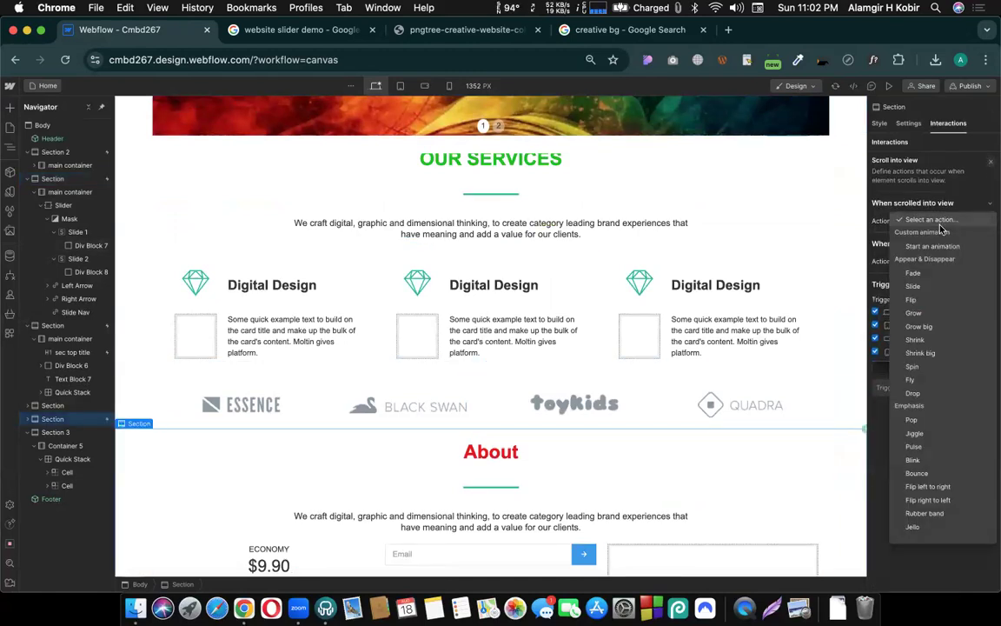
pyautogui.click(917, 287)
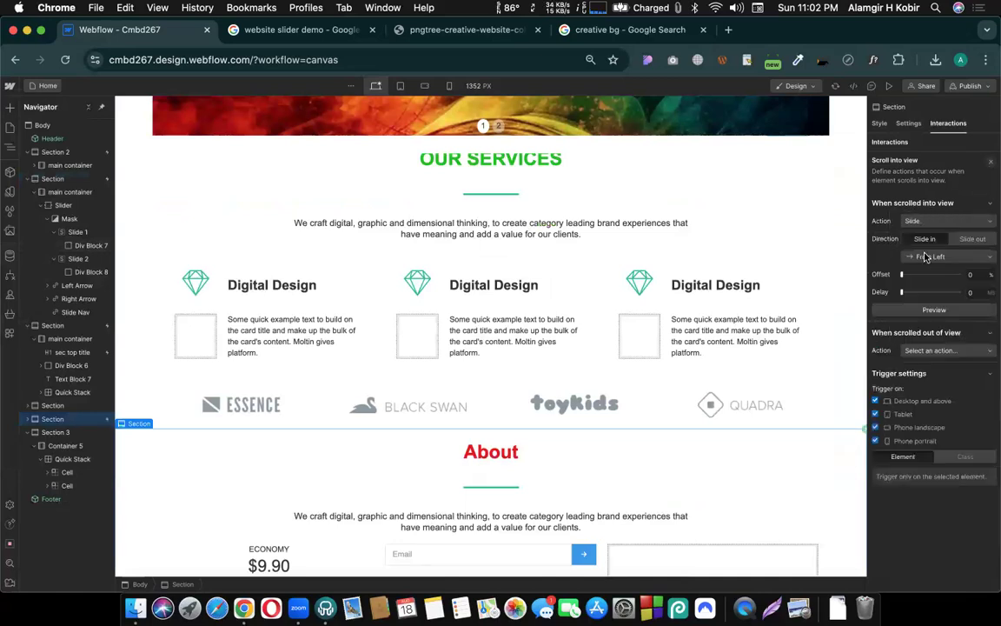
pyautogui.click(935, 254)
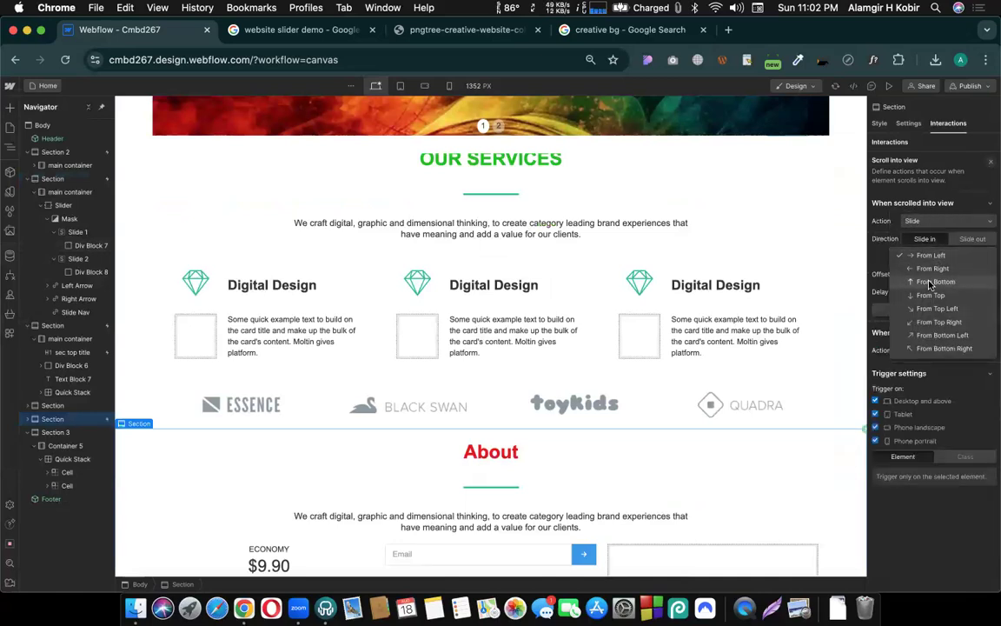
pyautogui.click(936, 295)
pyautogui.click(931, 310)
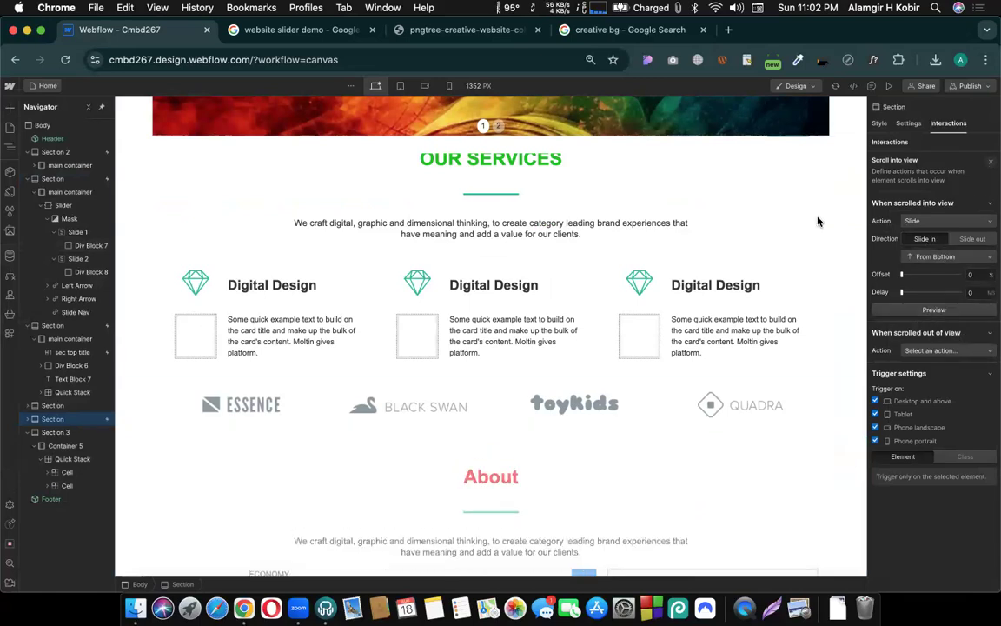
# - Check the section slide-in animations along the whole page in site preview and return to the canvas
pyautogui.scroll(2, 817, 221)
pyautogui.scroll(10, 818, 221)
pyautogui.click(888, 87)
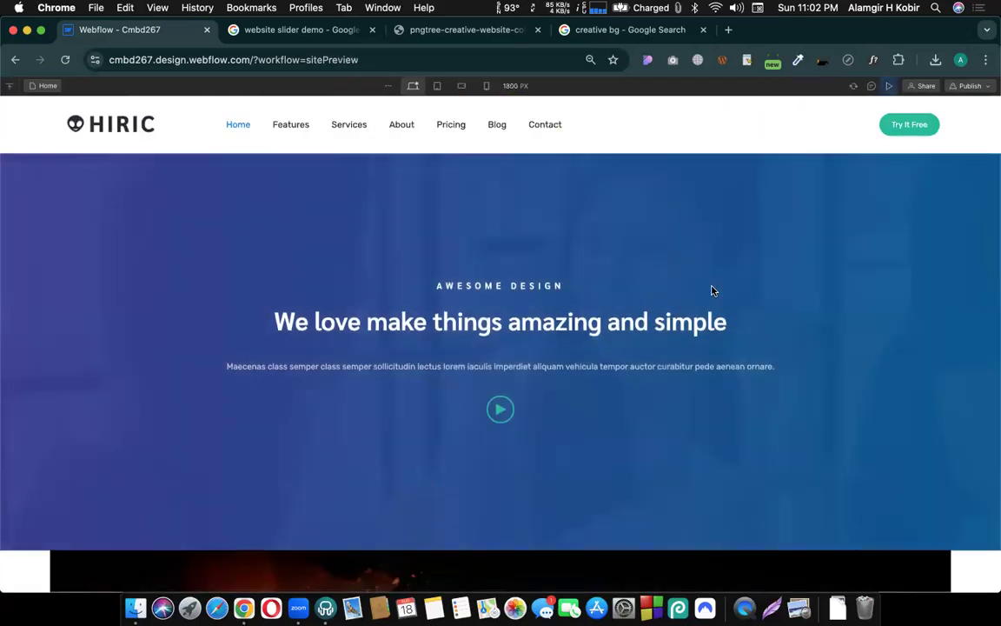
pyautogui.scroll(-6, 711, 289)
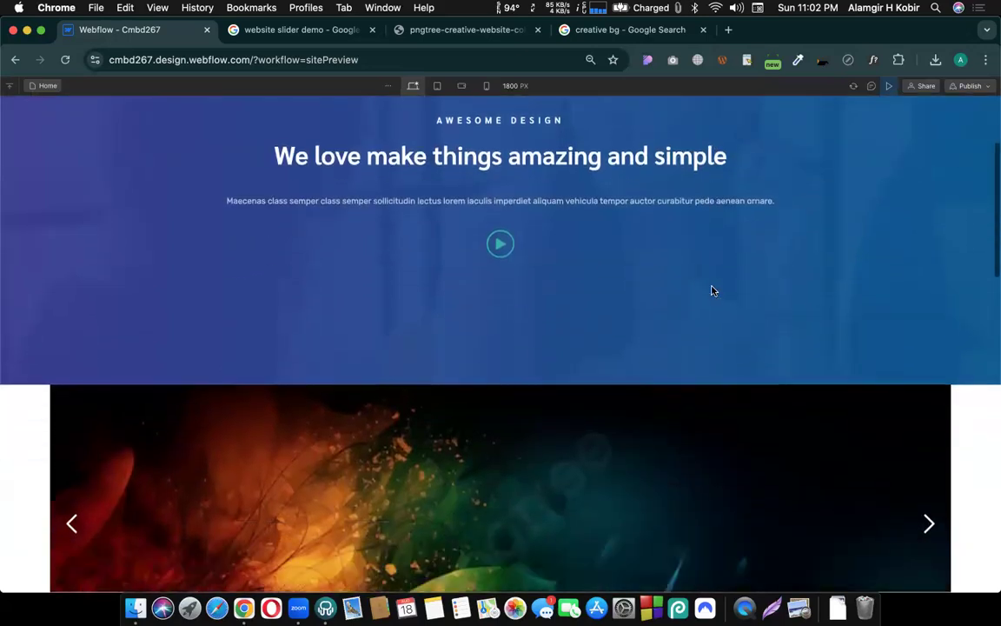
pyautogui.scroll(-3, 712, 286)
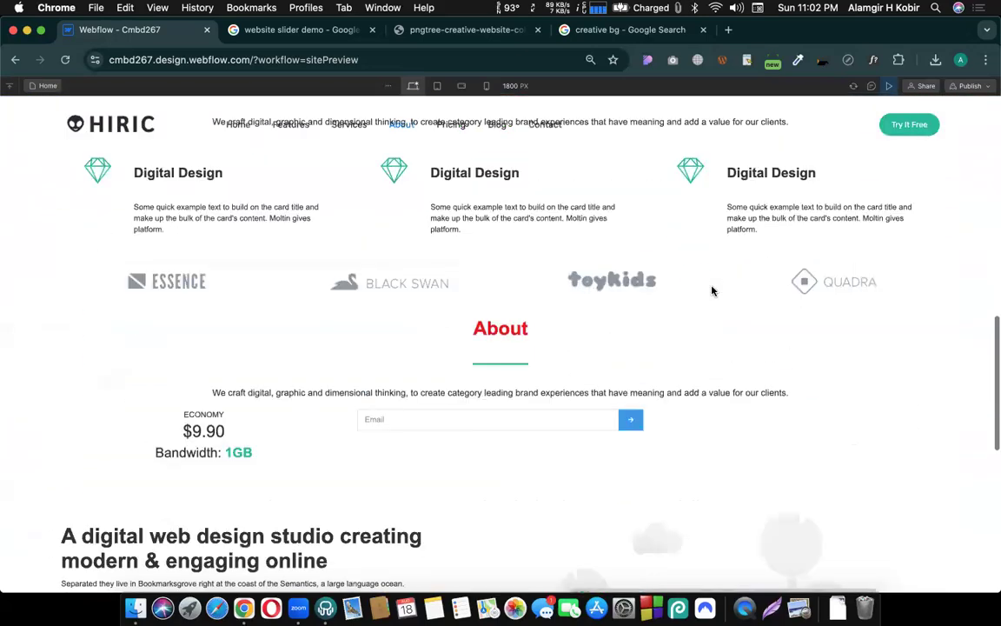
pyautogui.scroll(-2, 674, 416)
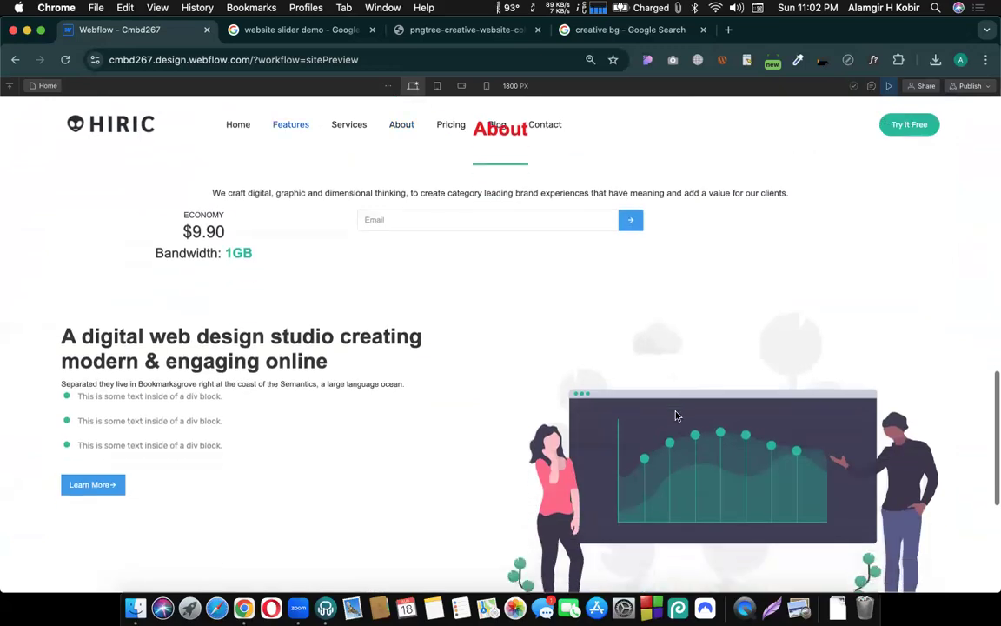
pyautogui.scroll(5, 674, 416)
pyautogui.scroll(7, 676, 416)
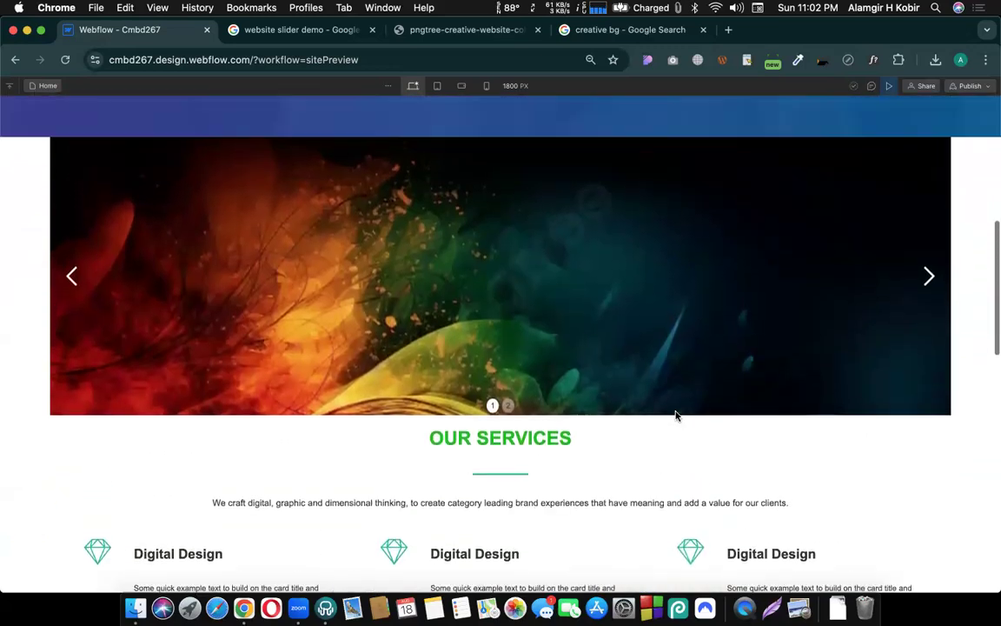
pyautogui.click(890, 86)
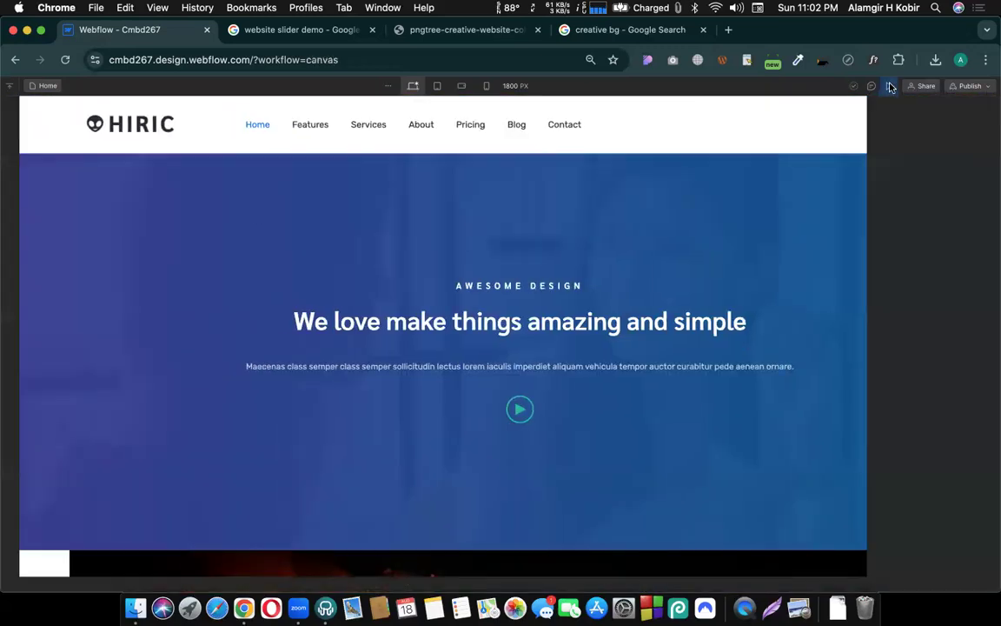
# - Examine the slide direction, offset and delay of the hero section's Scroll into view trigger
pyautogui.click(141, 202)
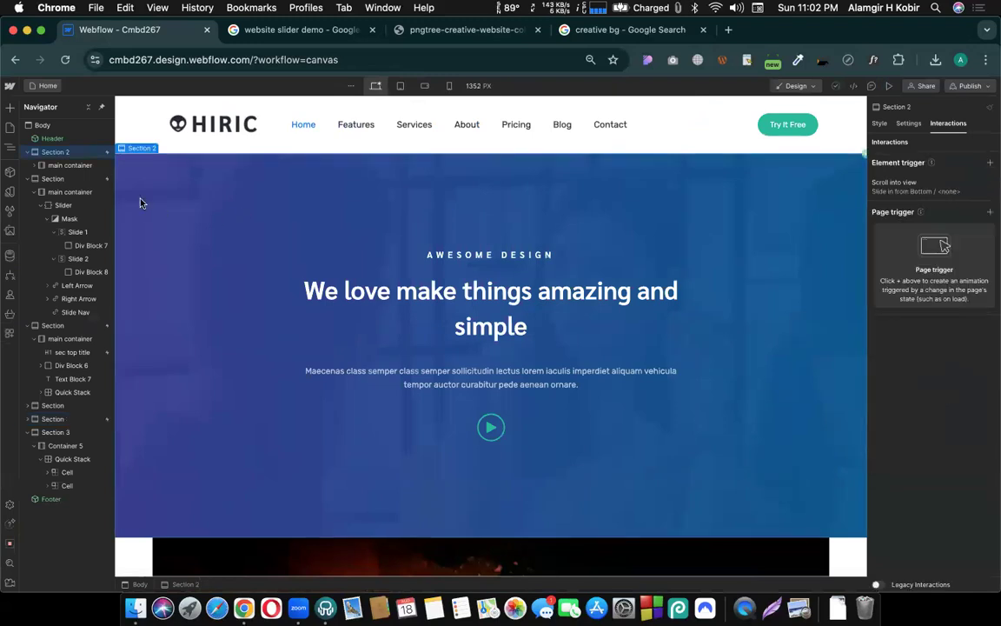
pyautogui.click(917, 188)
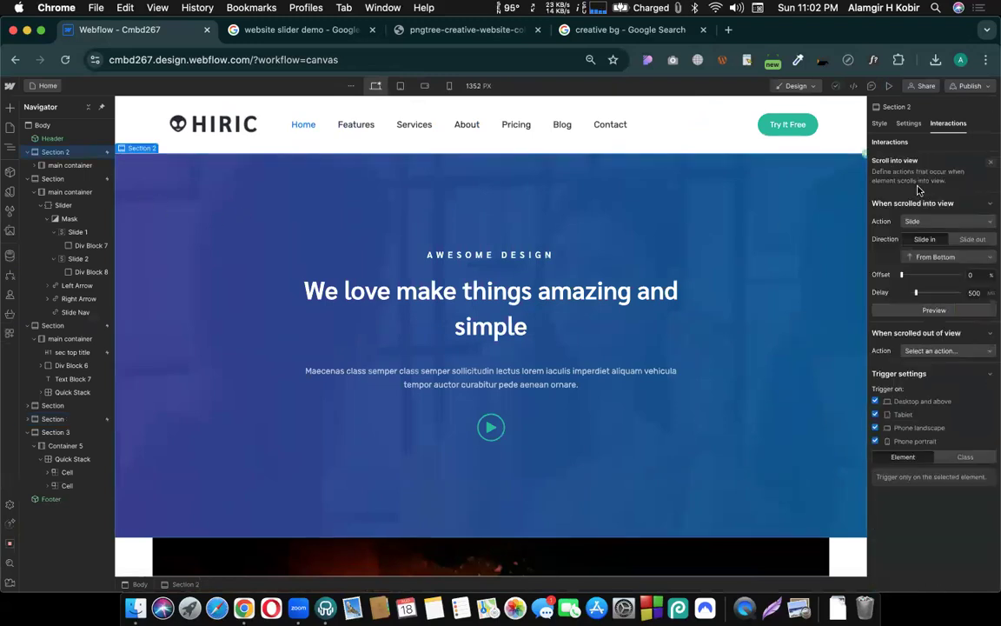
pyautogui.click(990, 159)
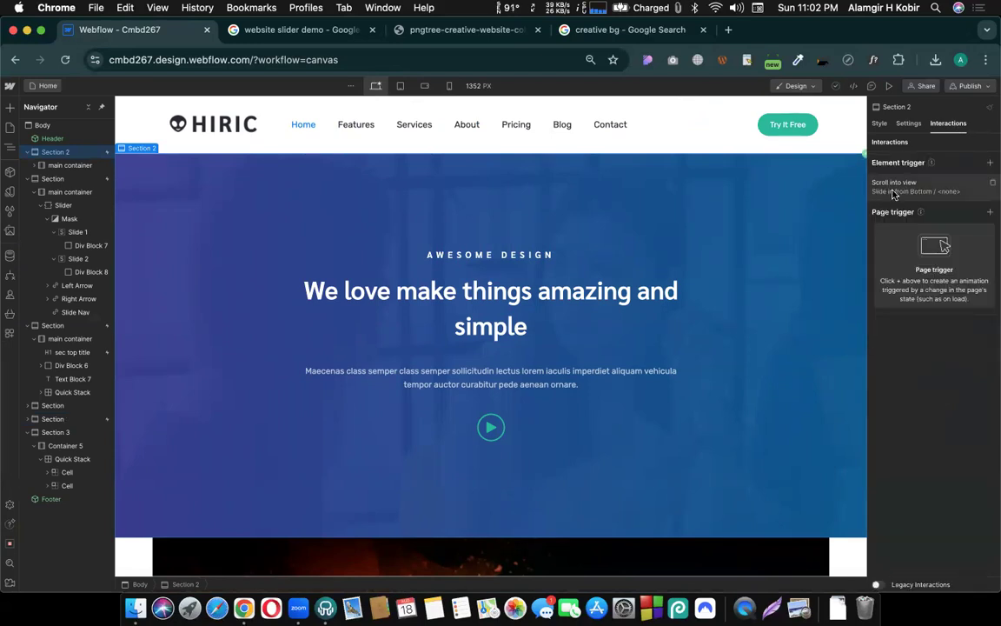
pyautogui.click(892, 185)
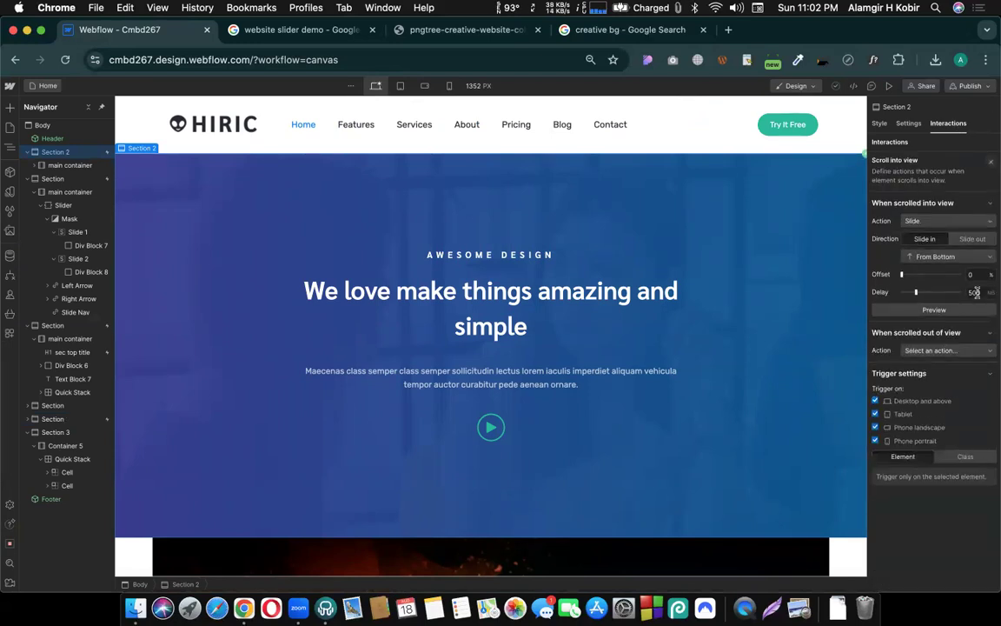
# - Set the delay of the image slider section's slide-in animation to 600 ms
pyautogui.scroll(-4, 458, 465)
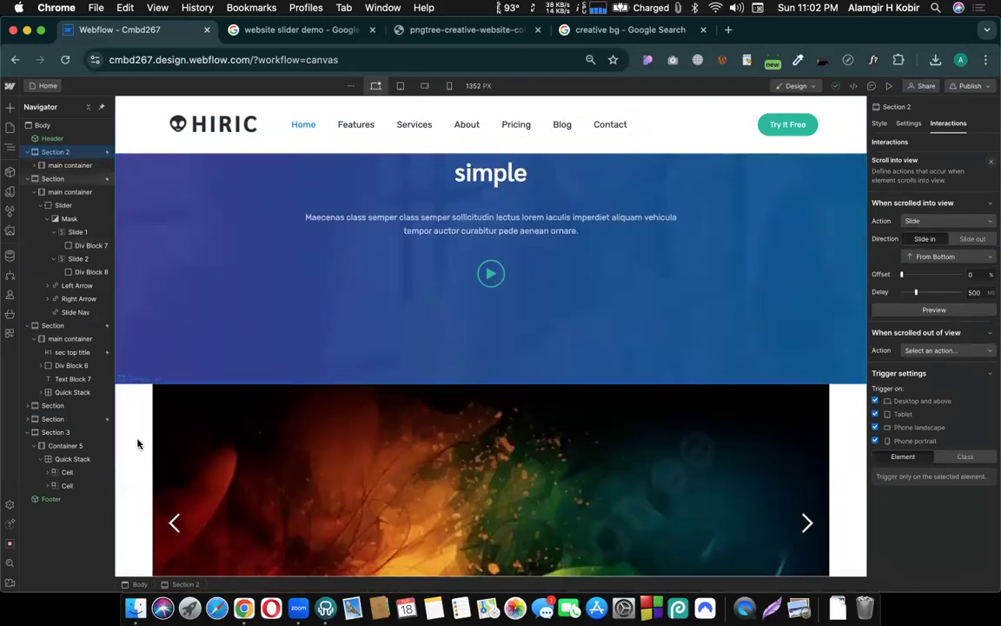
pyautogui.click(137, 444)
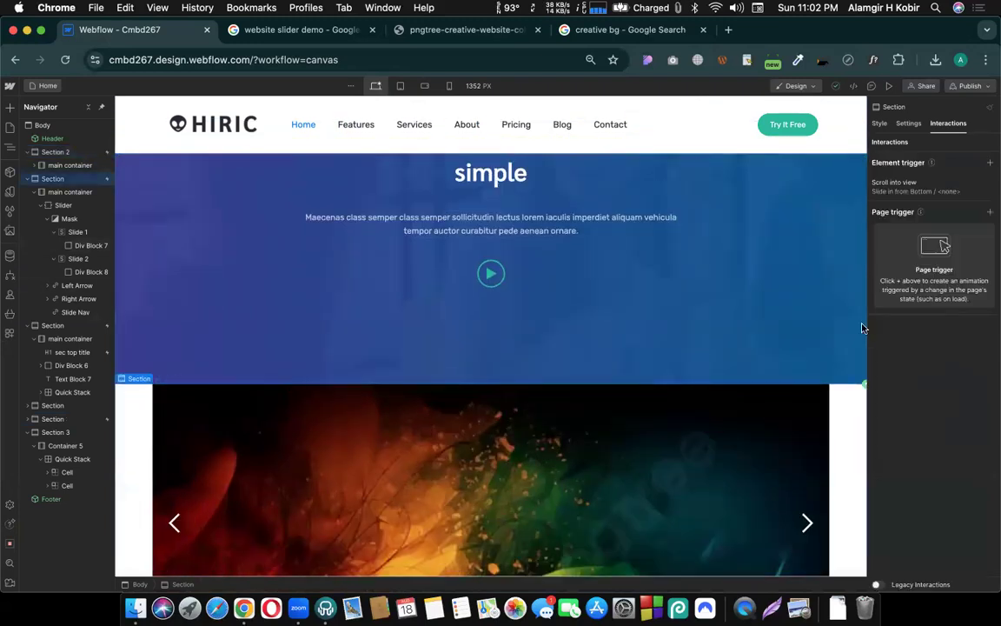
pyautogui.click(950, 187)
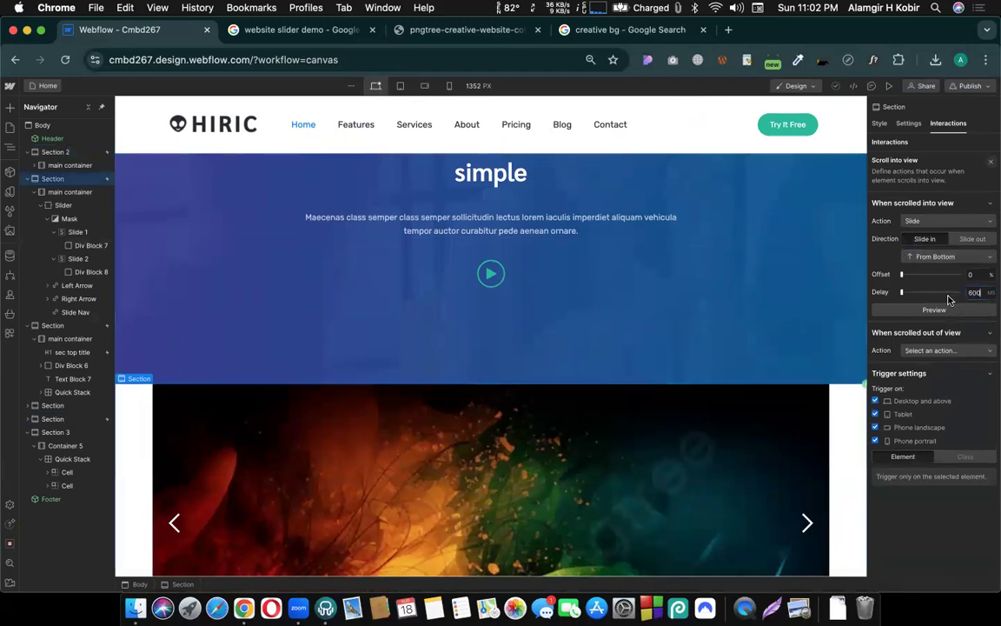
# - Set the delay of the Our Services section's slide-in animation to 700 ms
pyautogui.scroll(-15, 780, 322)
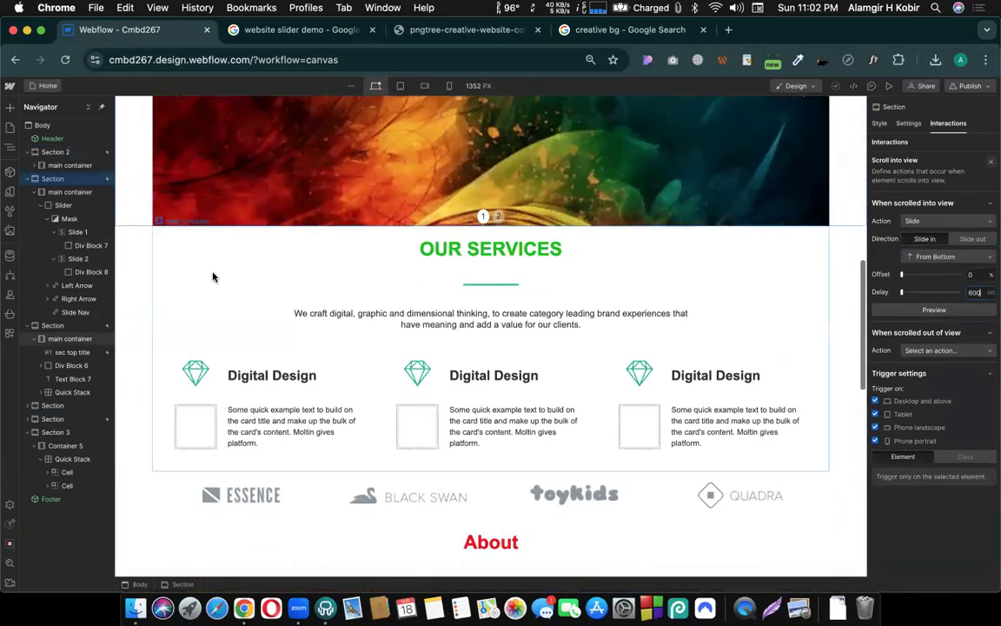
pyautogui.click(138, 255)
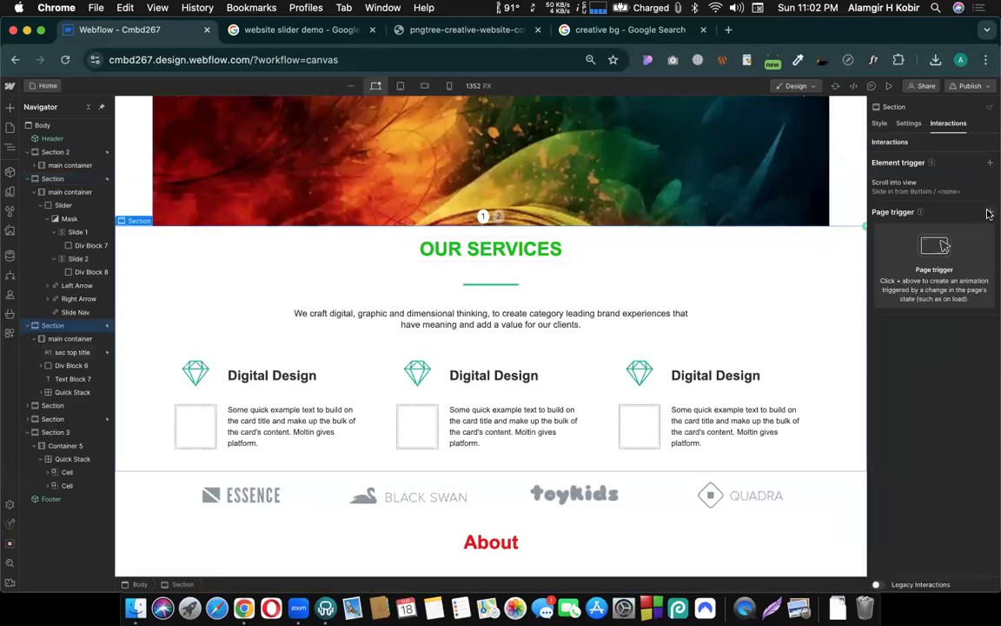
pyautogui.click(938, 189)
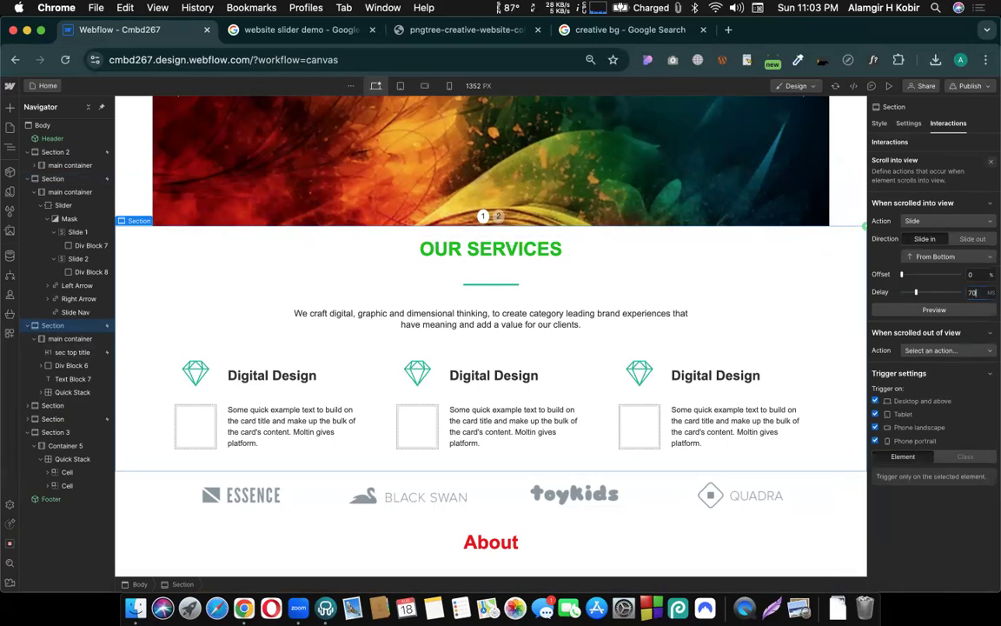
pyautogui.press('Return')
pyautogui.click(648, 316)
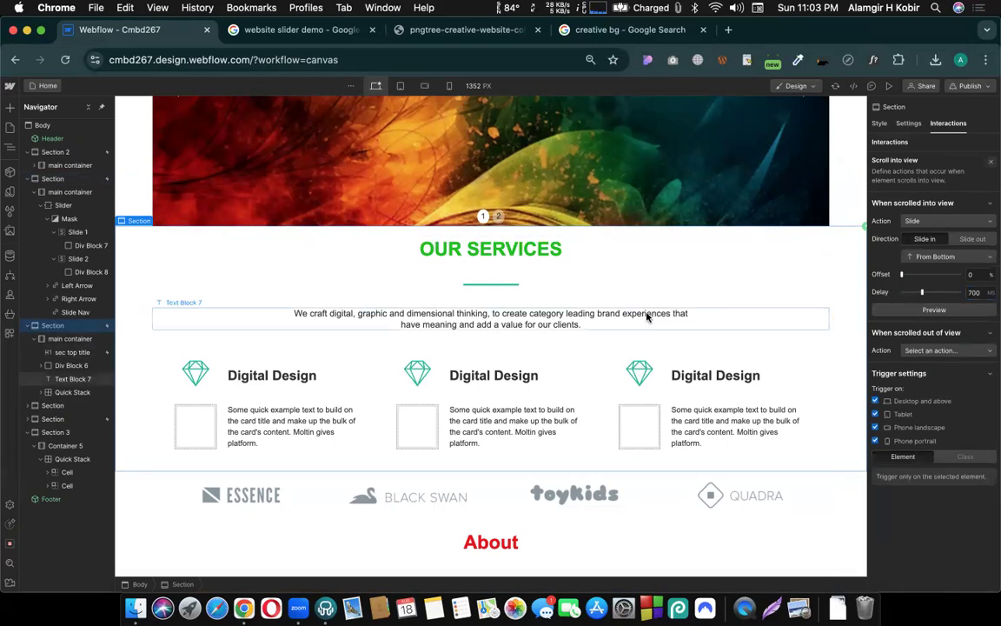
# - Set the delay of the About section's slide-in animation to 800 ms and return to the page's hero section
pyautogui.scroll(-3, 647, 317)
pyautogui.scroll(-3, 647, 317)
pyautogui.scroll(2, 134, 261)
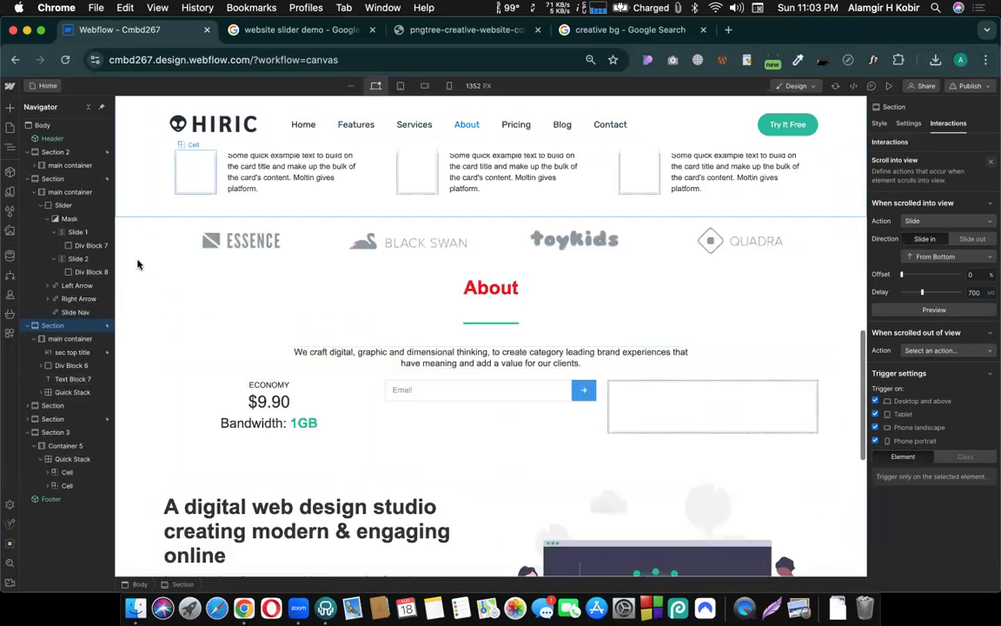
pyautogui.click(126, 296)
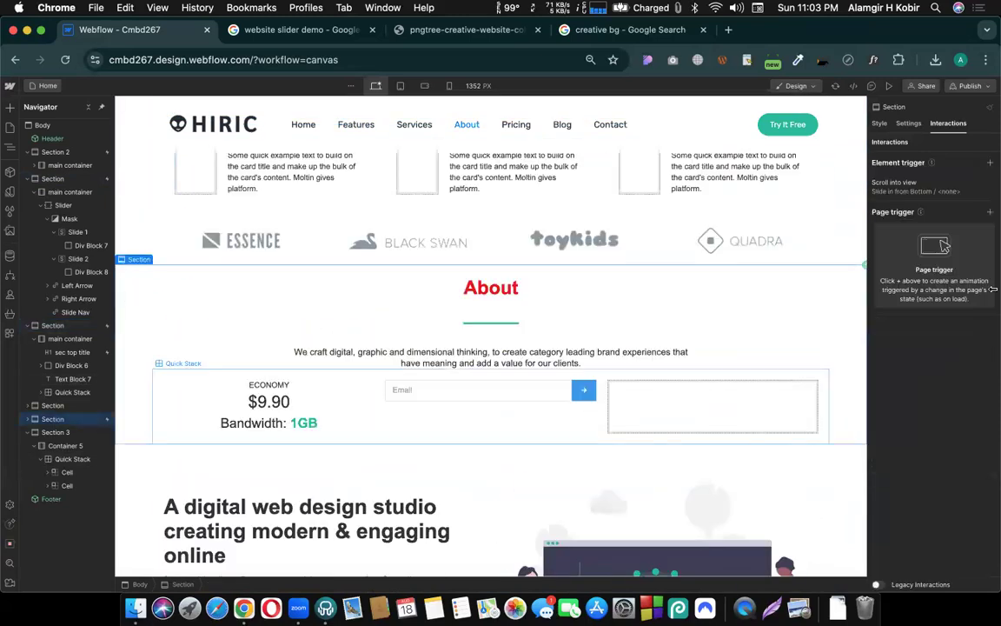
pyautogui.click(946, 181)
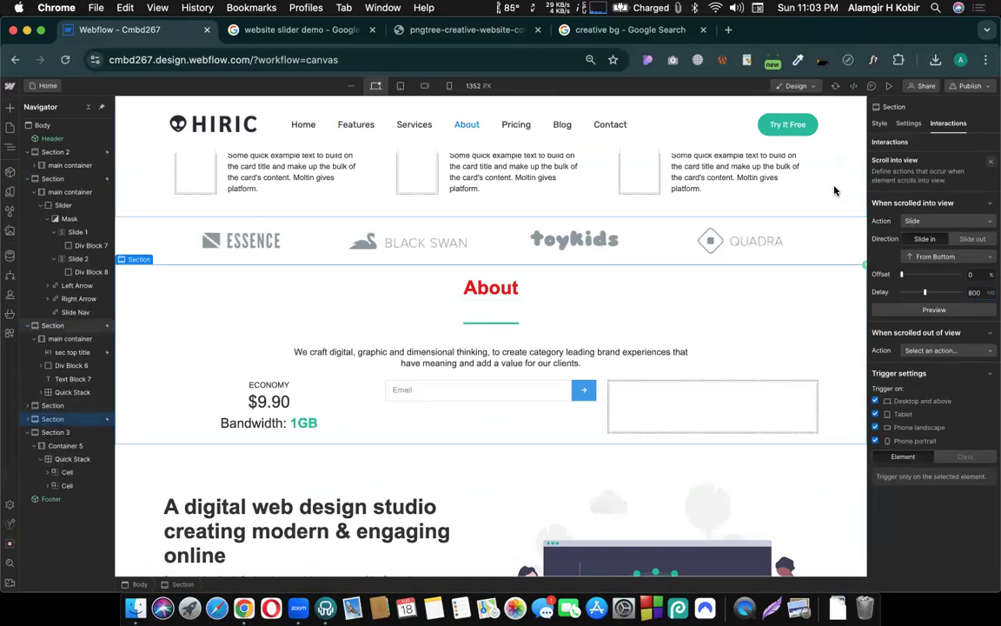
pyautogui.scroll(6, 834, 190)
pyautogui.scroll(5, 835, 190)
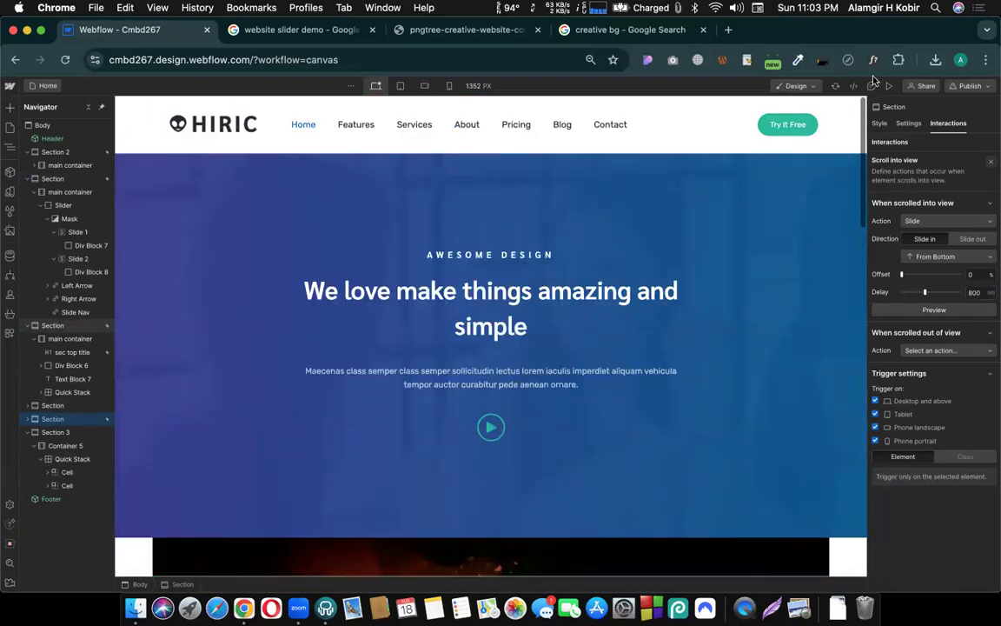
# - Preview the site and look through the page's section animations down to the digital studio section
pyautogui.click(889, 86)
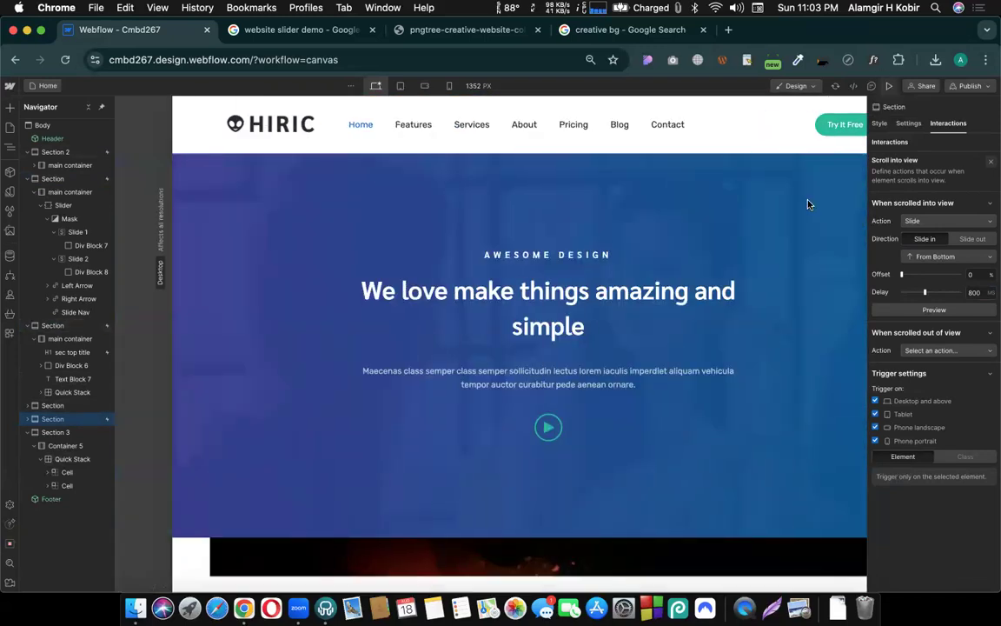
pyautogui.scroll(-5, 793, 216)
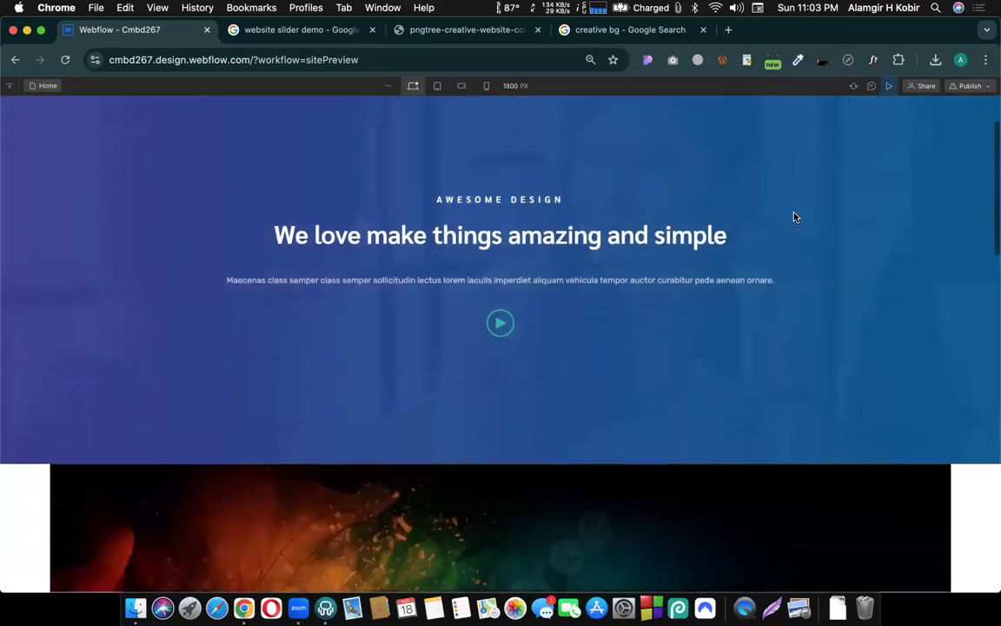
pyautogui.scroll(-18, 794, 216)
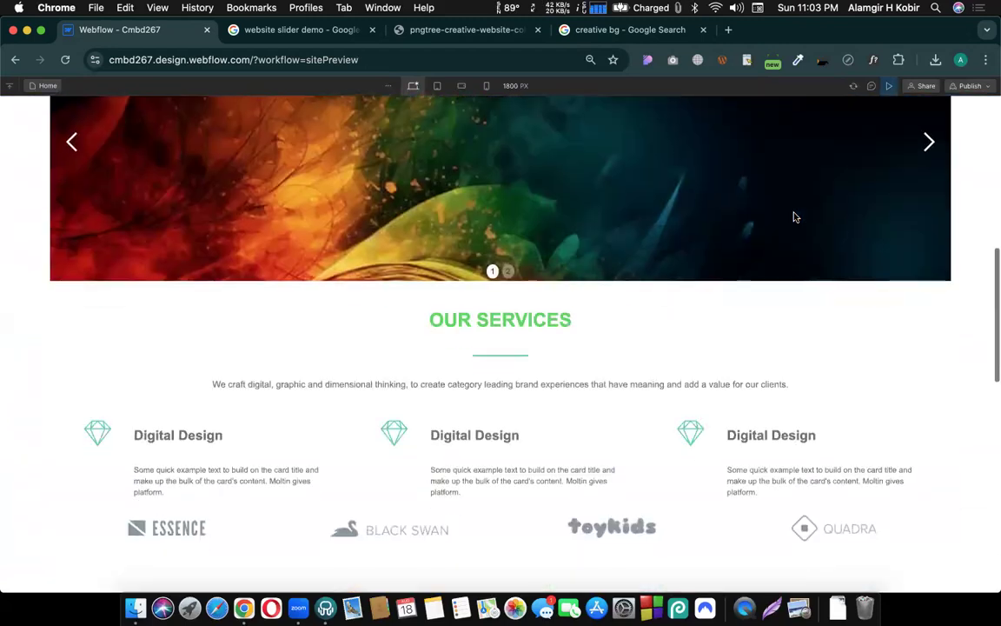
pyautogui.scroll(-3, 793, 216)
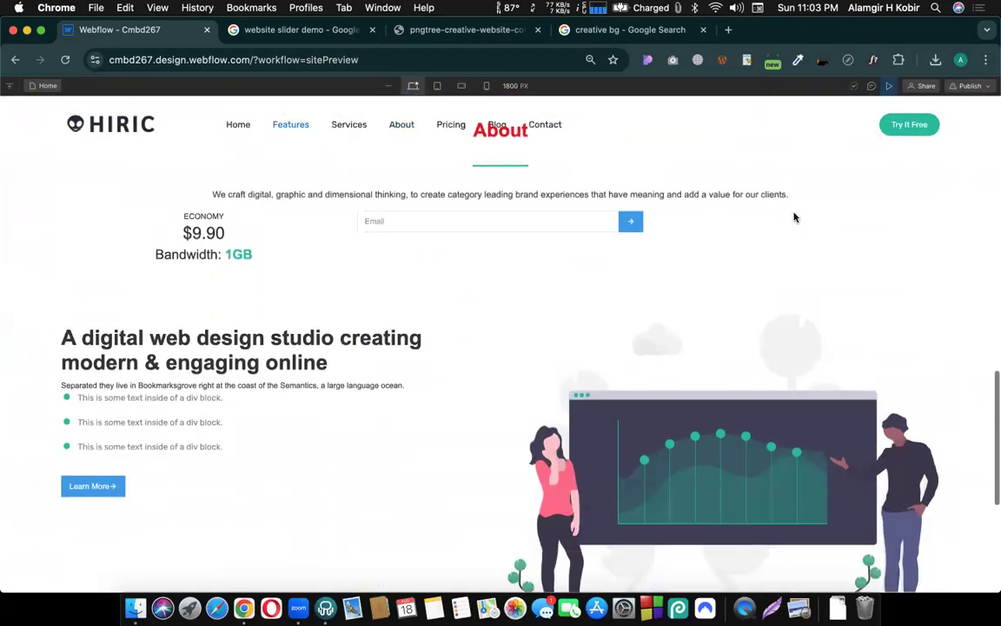
pyautogui.scroll(20, 793, 216)
pyautogui.scroll(2, 793, 217)
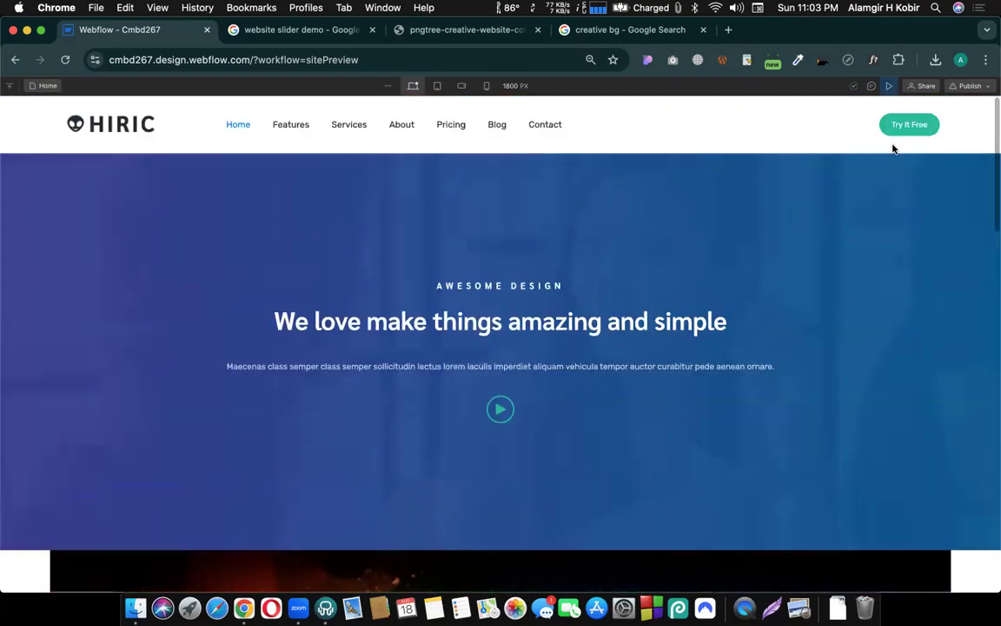
pyautogui.click(886, 85)
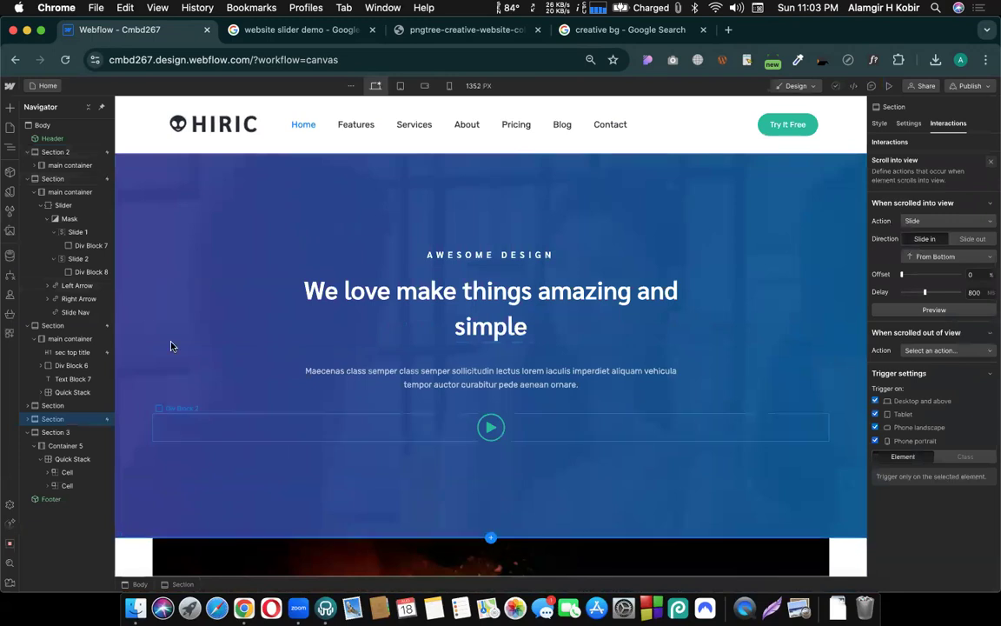
# - Give the text cell of the digital web design studio section a scroll-into-view Slide in From Left with 850 ms delay, and preview it
pyautogui.scroll(-15, 156, 182)
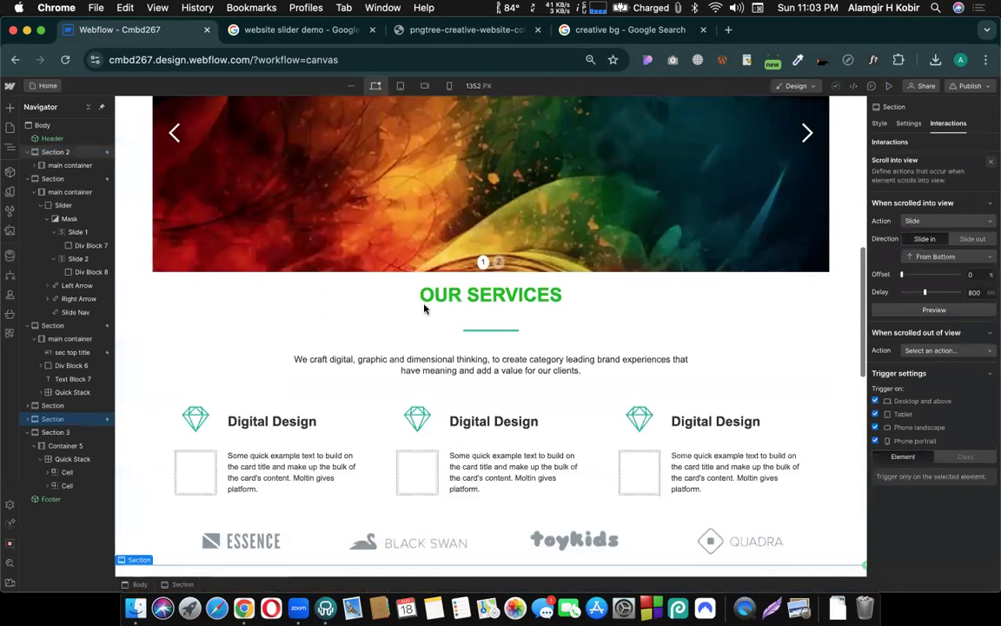
pyautogui.scroll(-2, 387, 350)
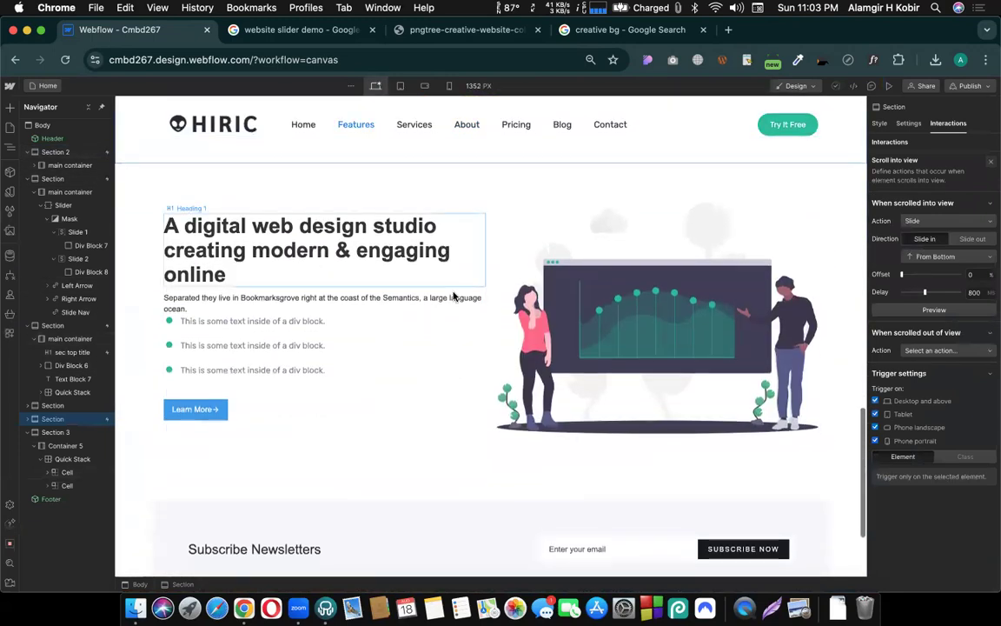
pyautogui.click(462, 385)
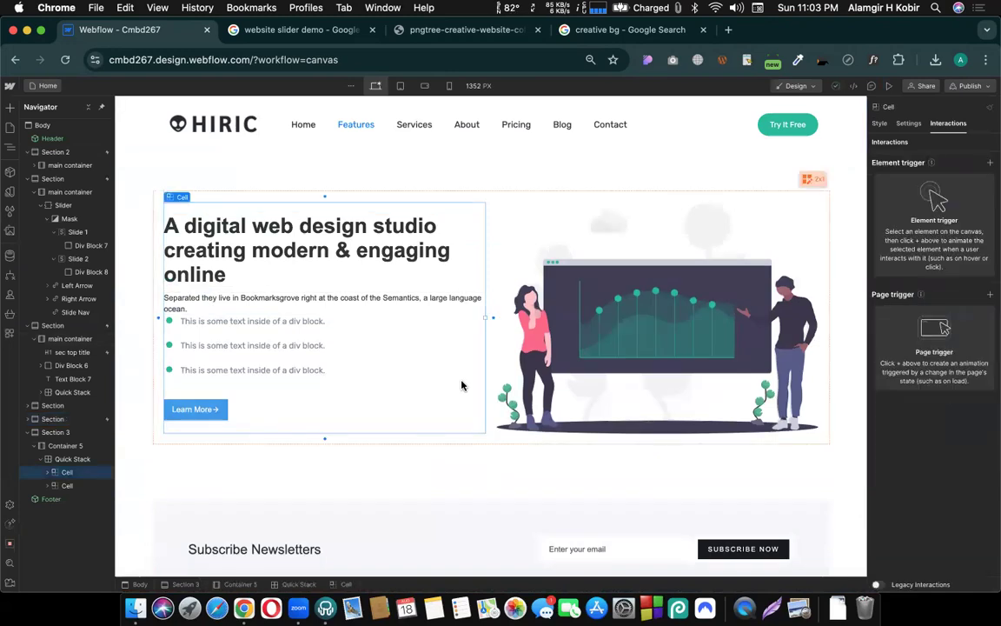
pyautogui.scroll(1, 463, 365)
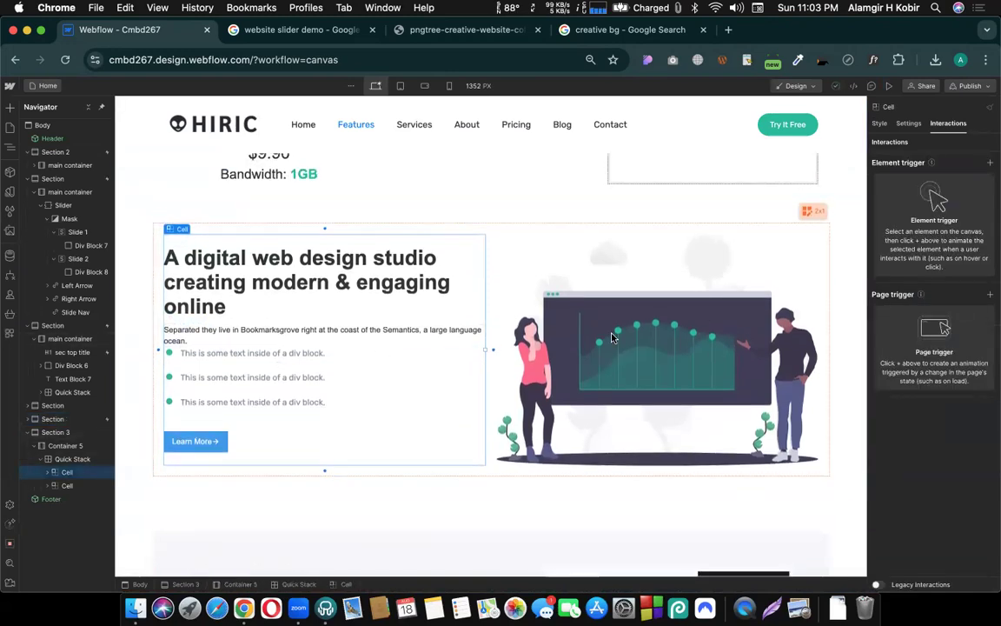
pyautogui.click(989, 162)
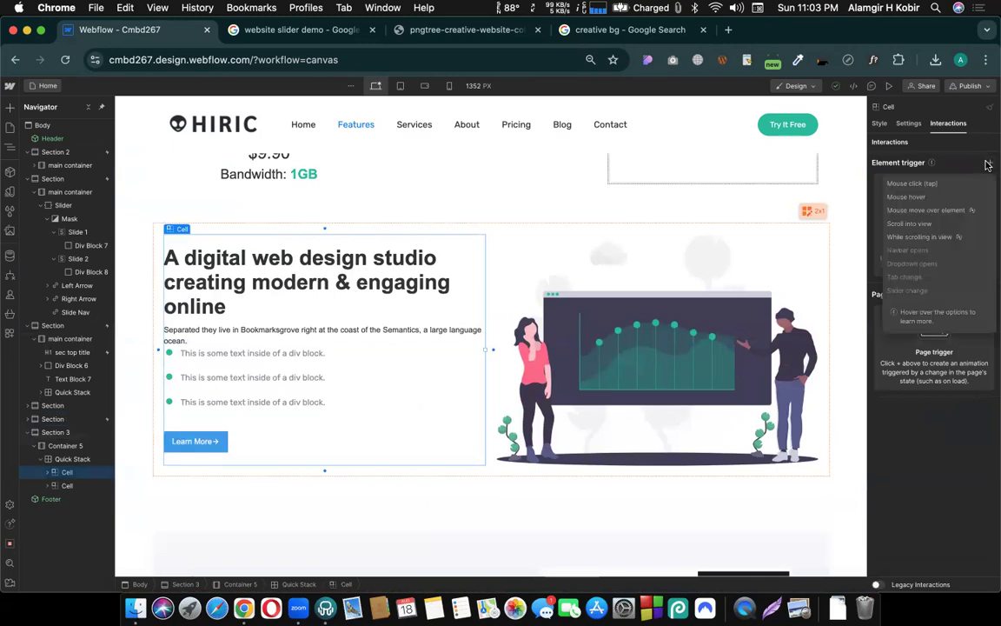
pyautogui.click(908, 224)
pyautogui.click(953, 221)
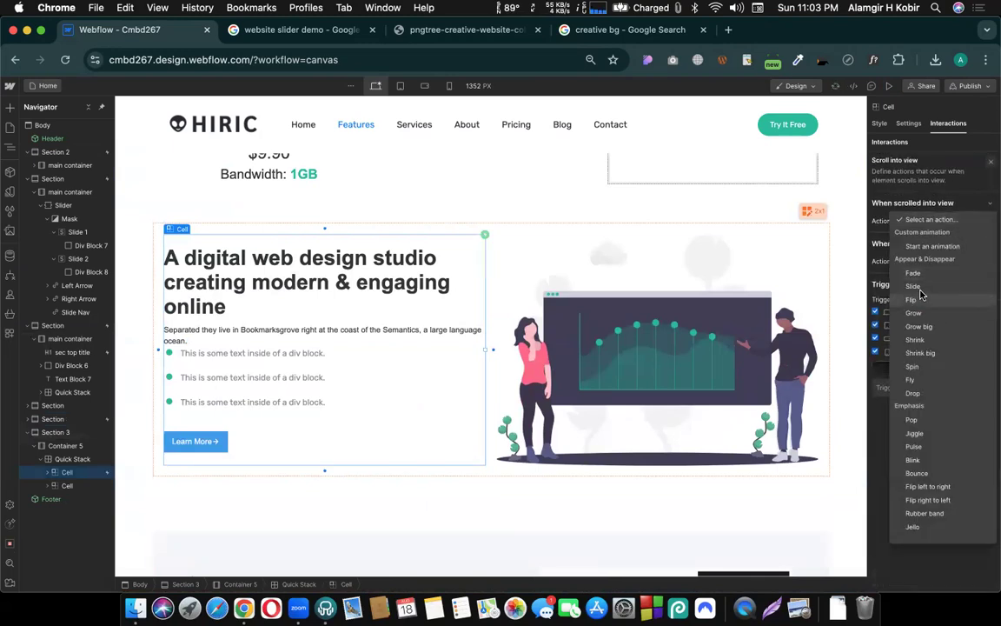
pyautogui.click(918, 291)
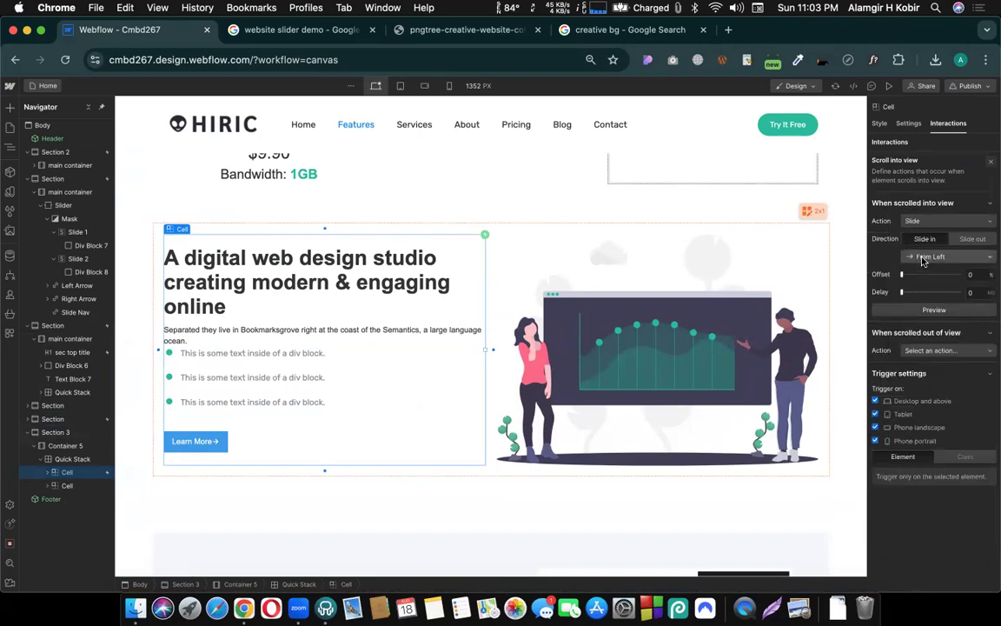
pyautogui.moveTo(904, 292); pyautogui.dragTo(921, 295)
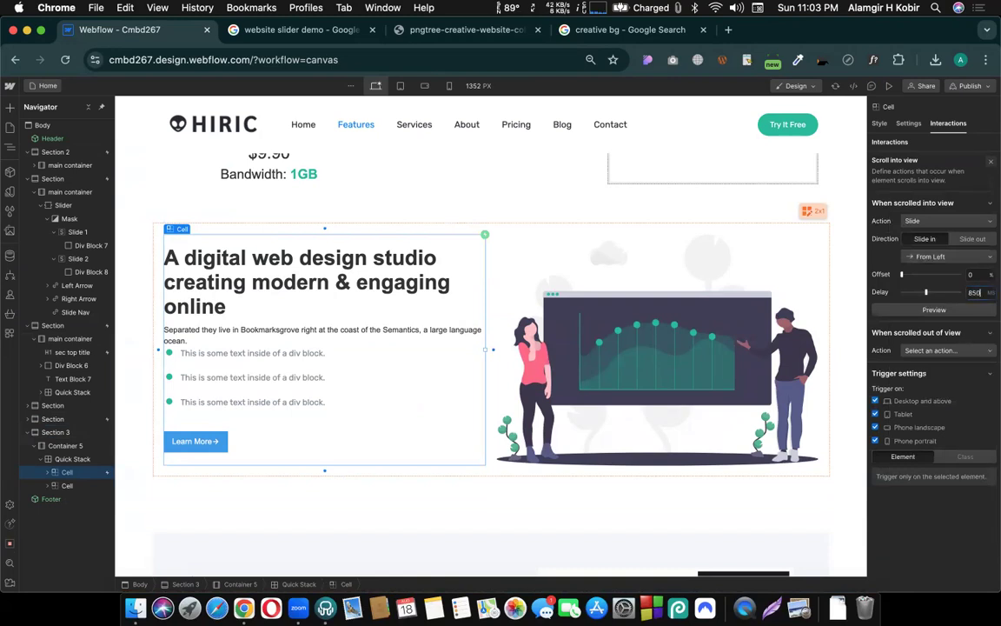
pyautogui.click(944, 314)
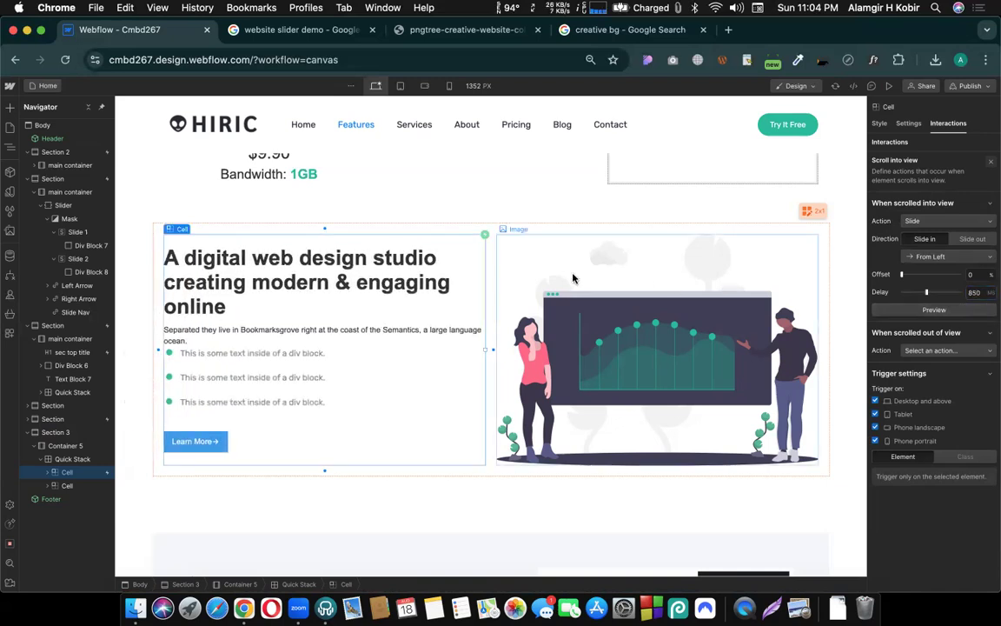
# - Give the cell containing the illustration a scroll-into-view Slide in From Right with an 850 ms delay
pyautogui.click(528, 233)
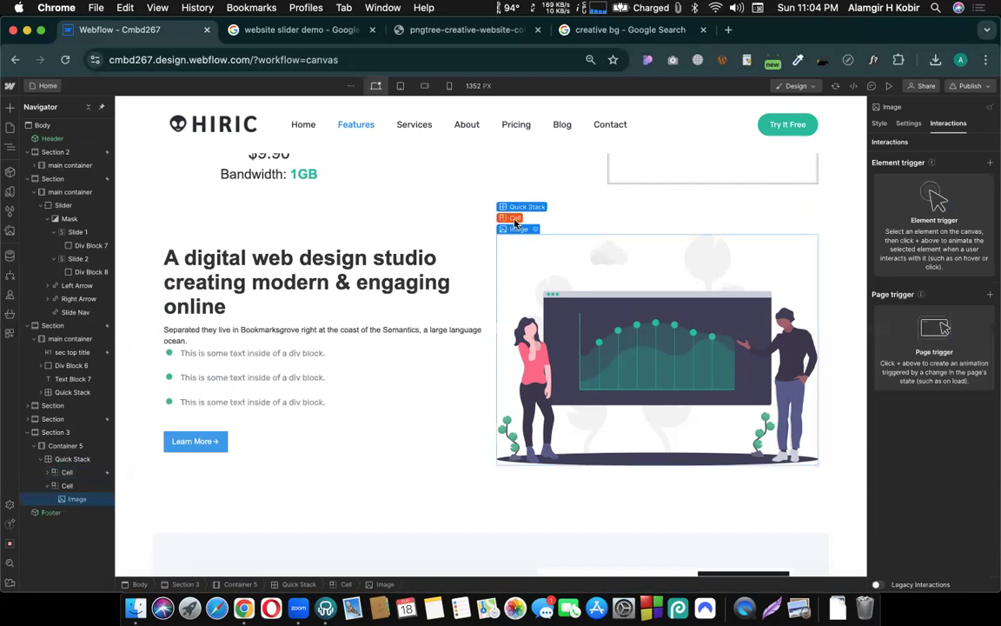
pyautogui.click(513, 218)
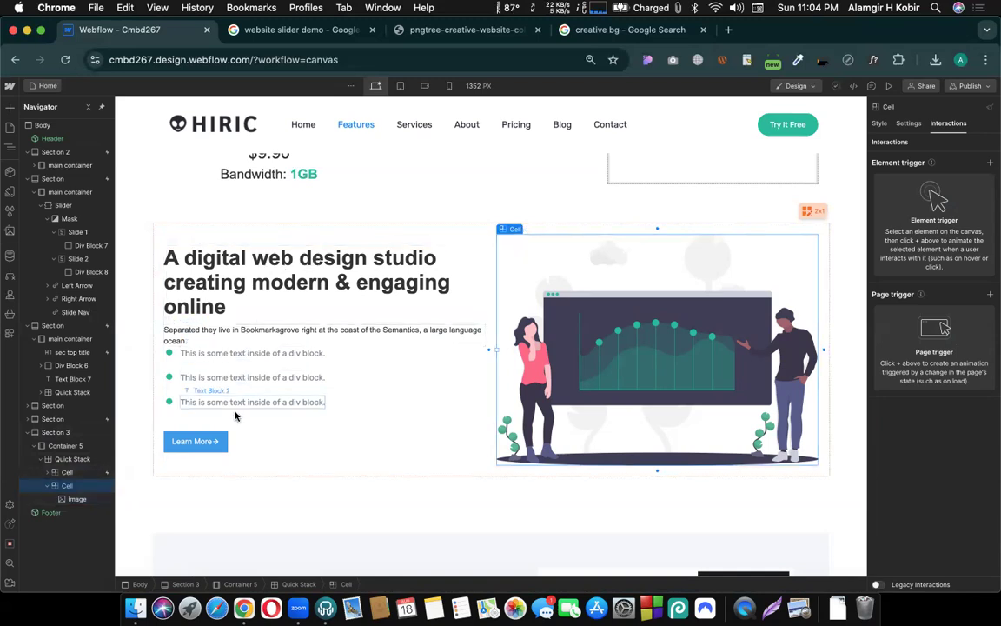
pyautogui.click(989, 163)
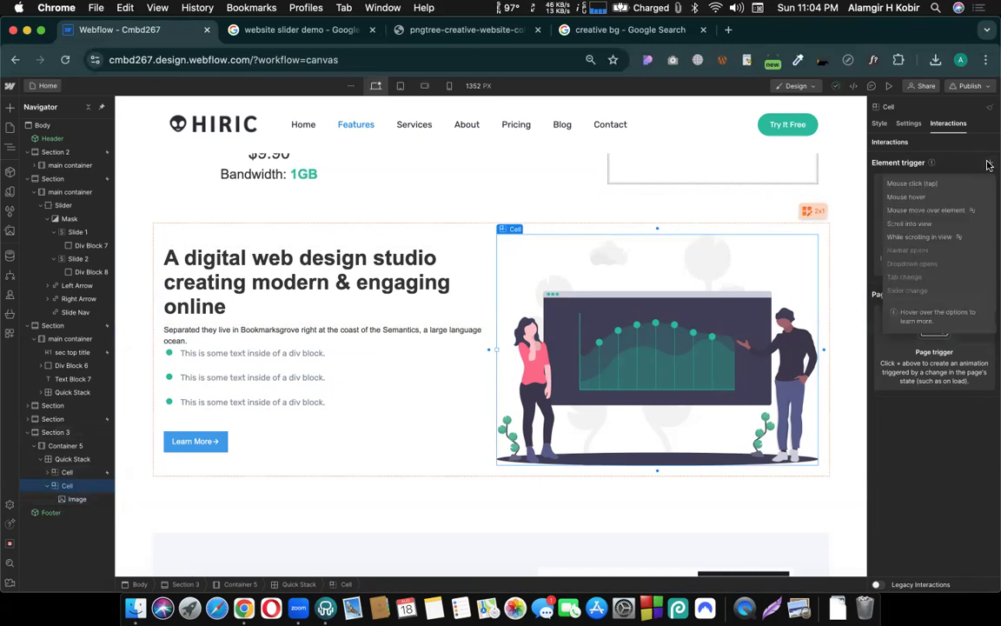
pyautogui.click(911, 225)
pyautogui.click(947, 220)
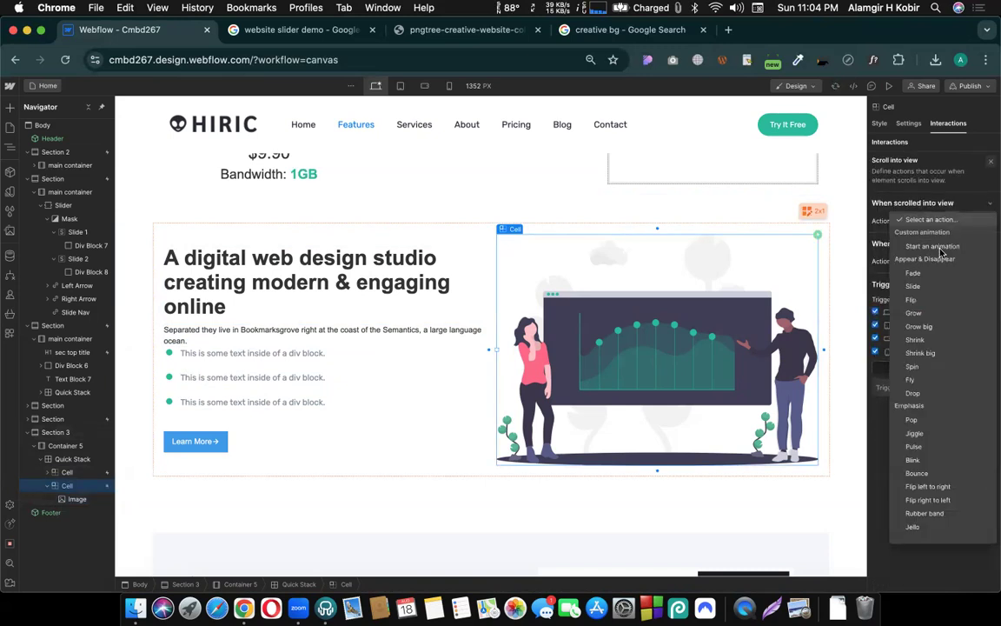
pyautogui.click(914, 286)
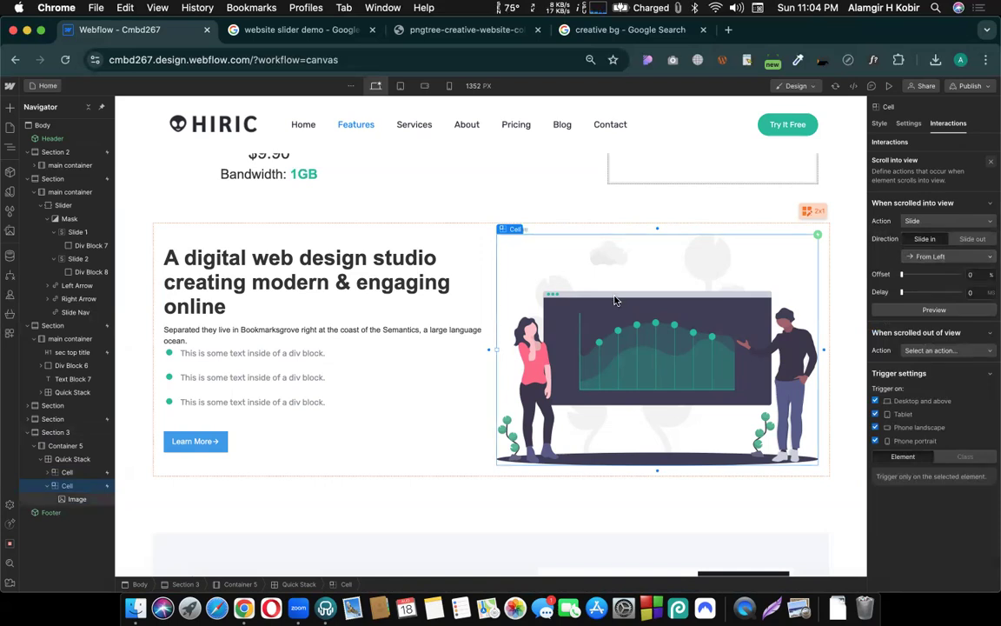
pyautogui.scroll(2, 617, 298)
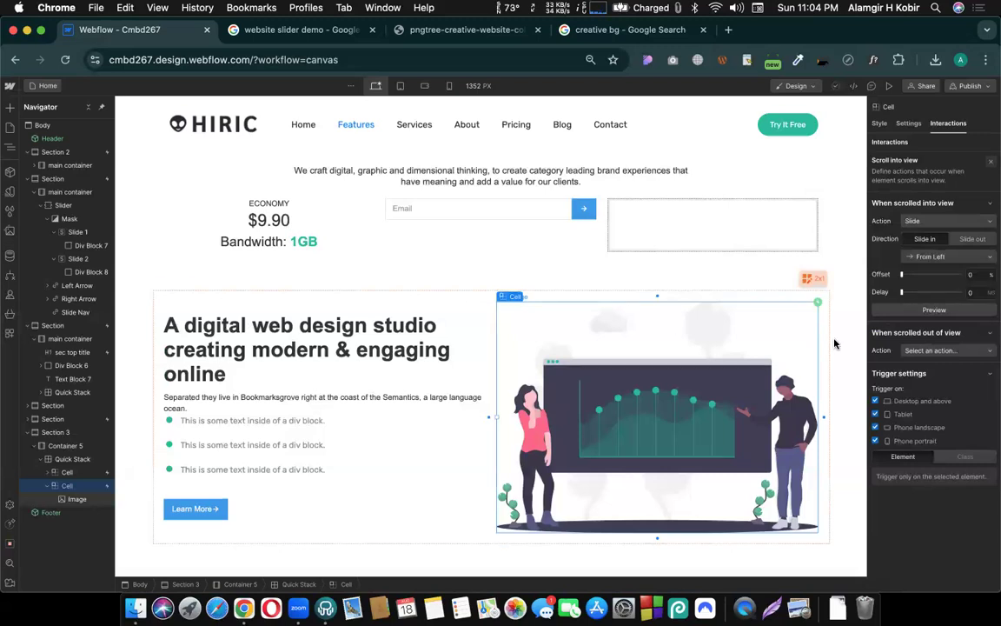
pyautogui.click(930, 258)
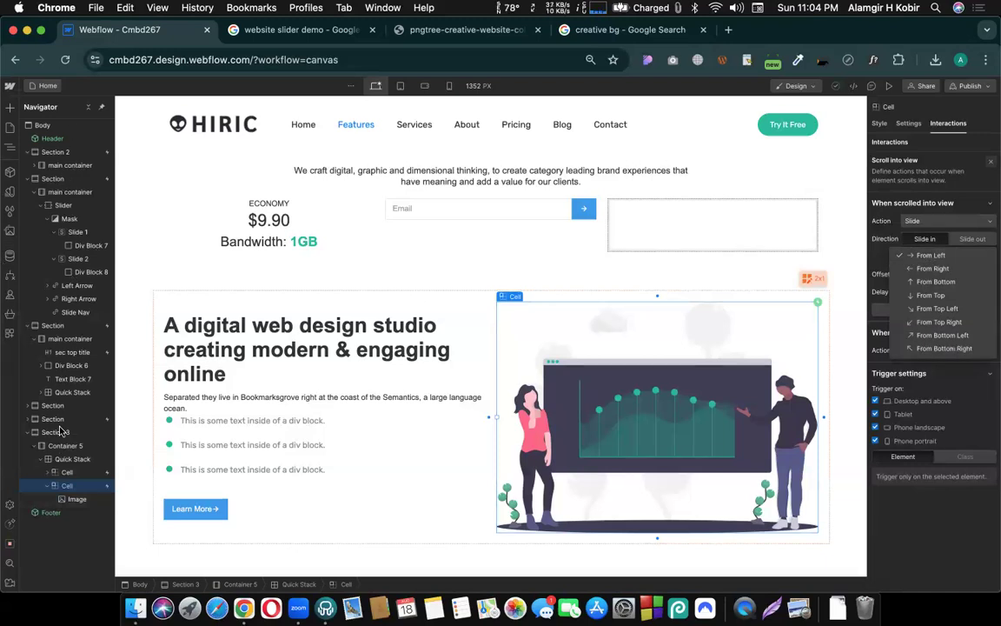
pyautogui.click(931, 255)
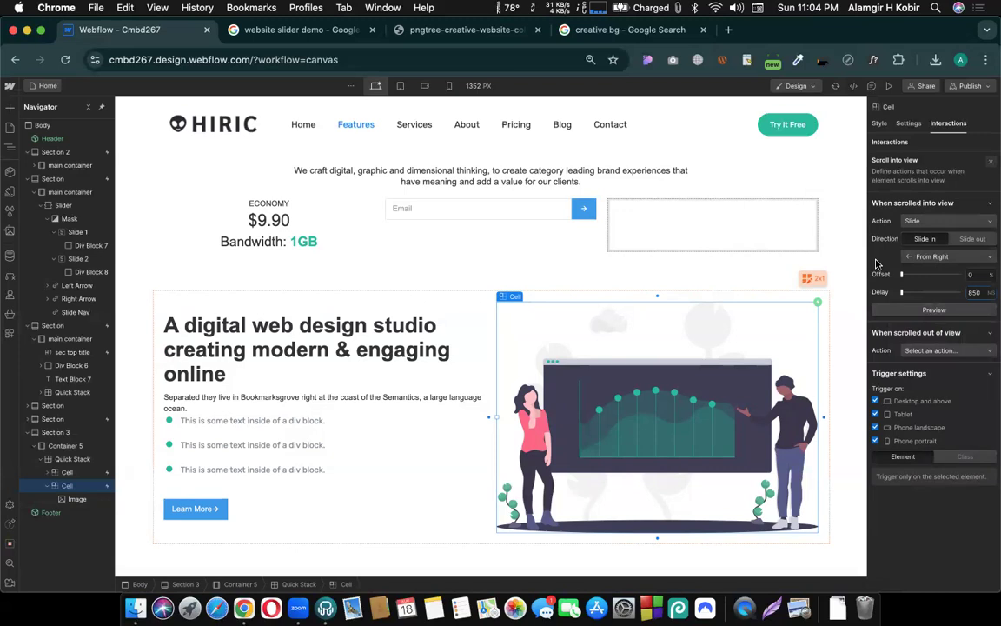
# - Preview the page from its beginning and check the slide-in animations of the two studio section cells
pyautogui.scroll(15, 739, 286)
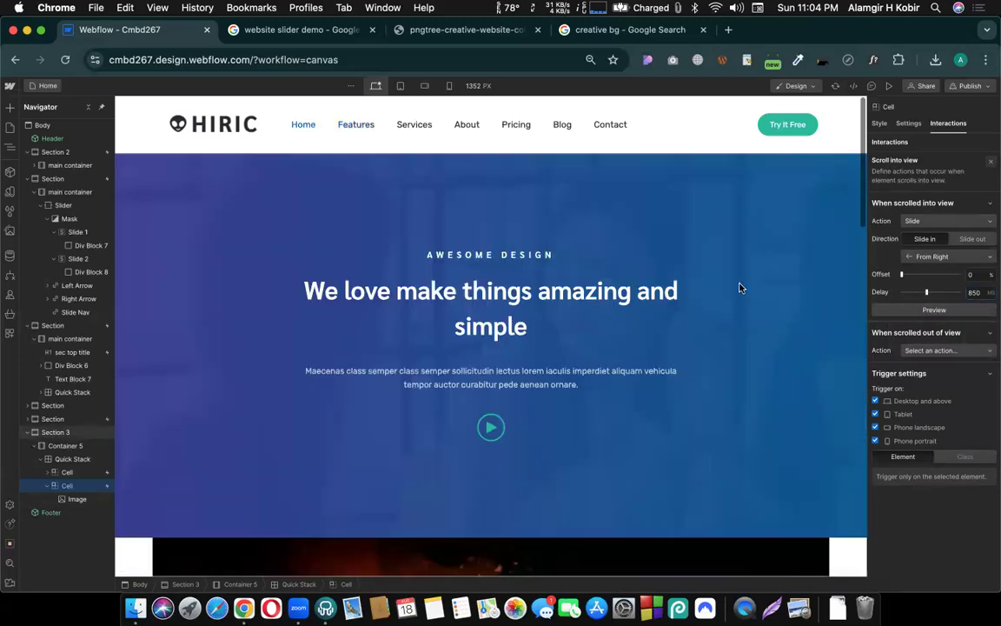
pyautogui.click(889, 87)
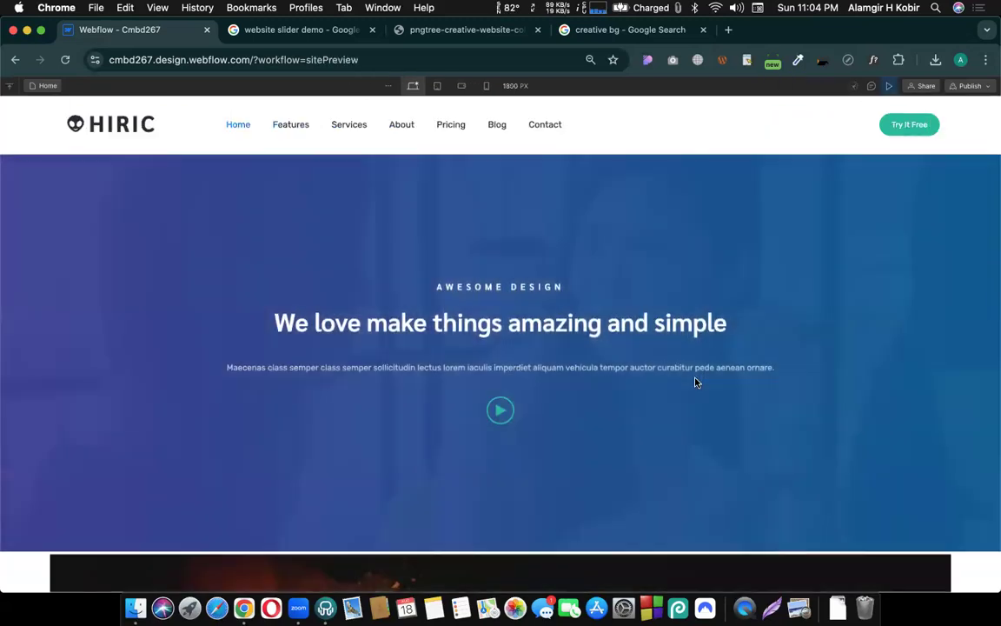
pyautogui.scroll(-10, 695, 382)
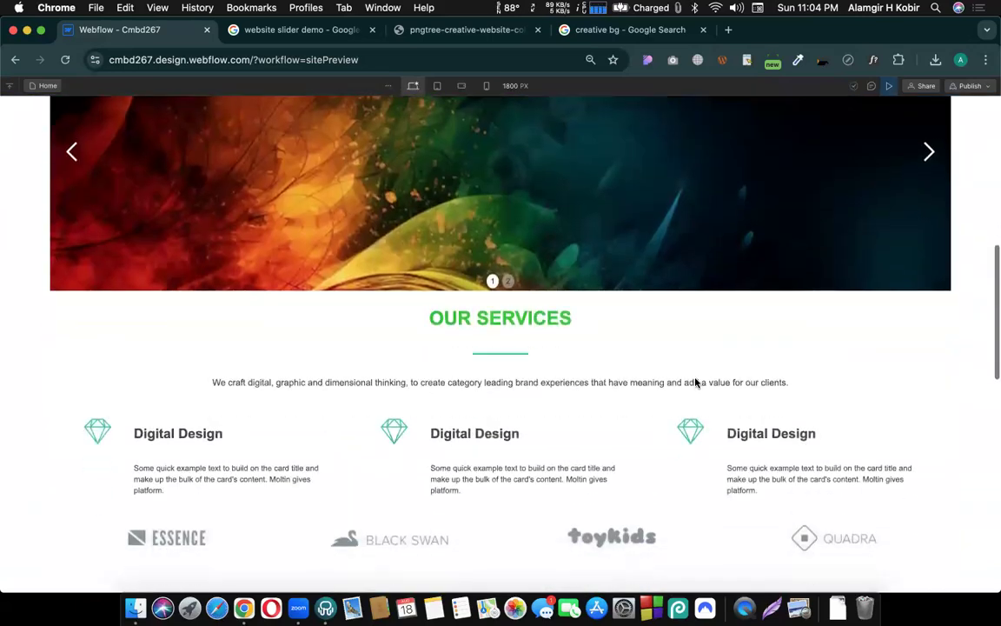
pyautogui.scroll(-10, 695, 383)
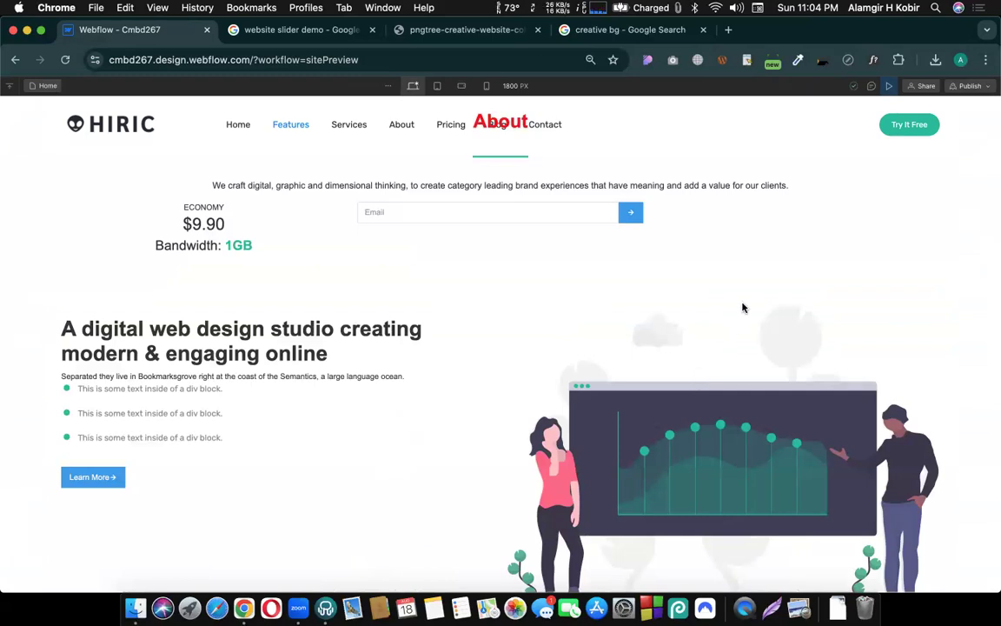
pyautogui.scroll(-1, 752, 287)
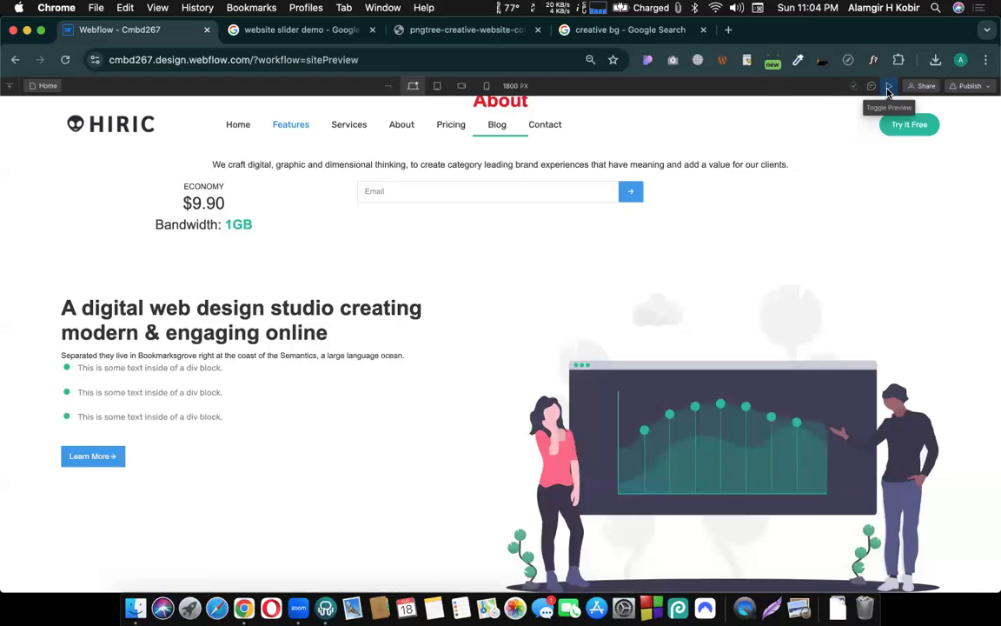
pyautogui.click(888, 90)
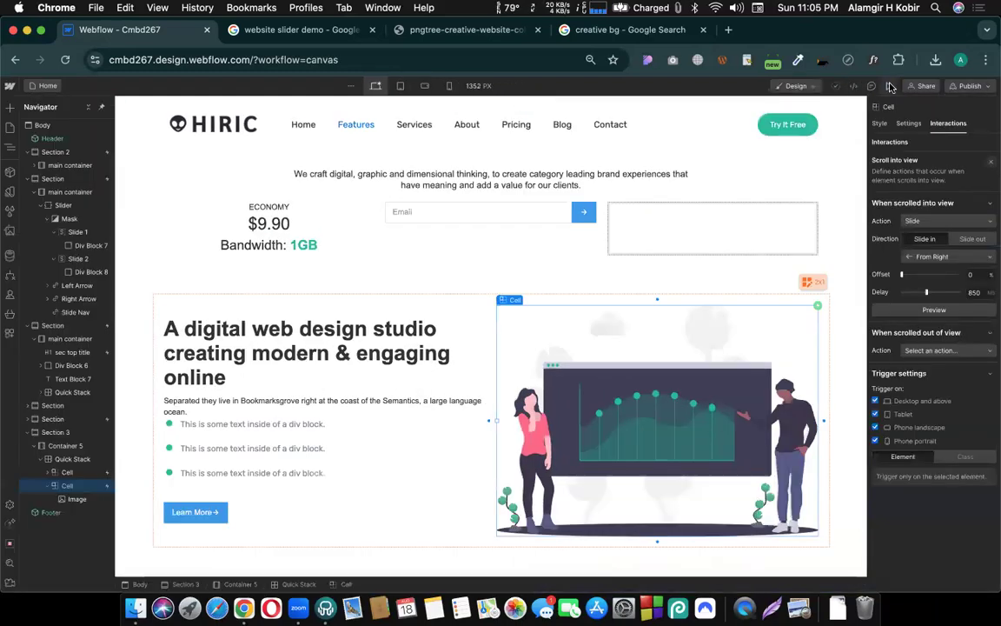
pyautogui.click(890, 87)
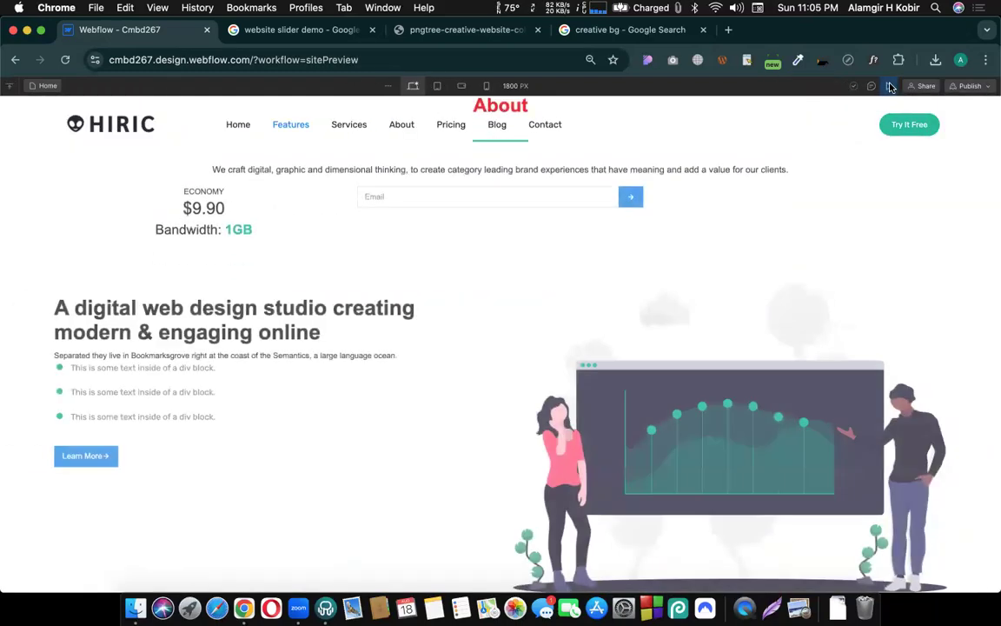
pyautogui.click(887, 87)
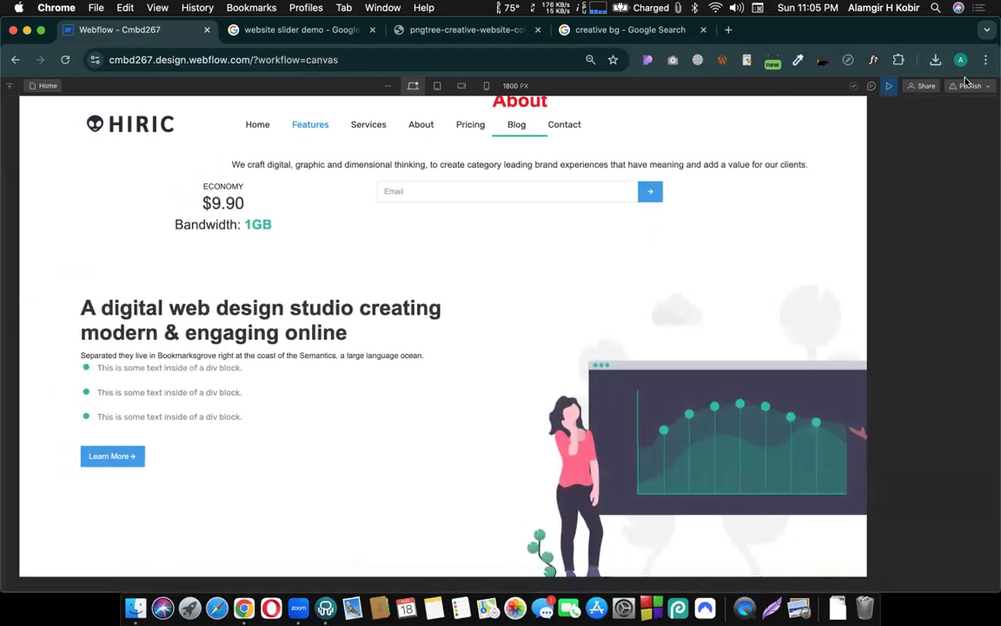
# - Publish the site and look over the sections around the animated cells
pyautogui.click(968, 87)
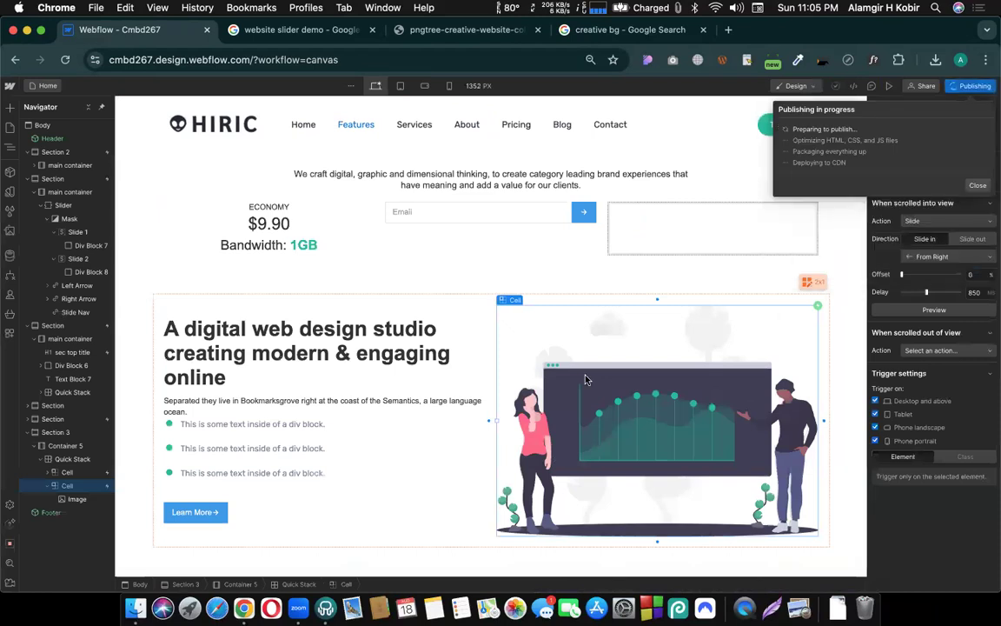
pyautogui.scroll(-1, 558, 367)
pyautogui.scroll(-2, 558, 367)
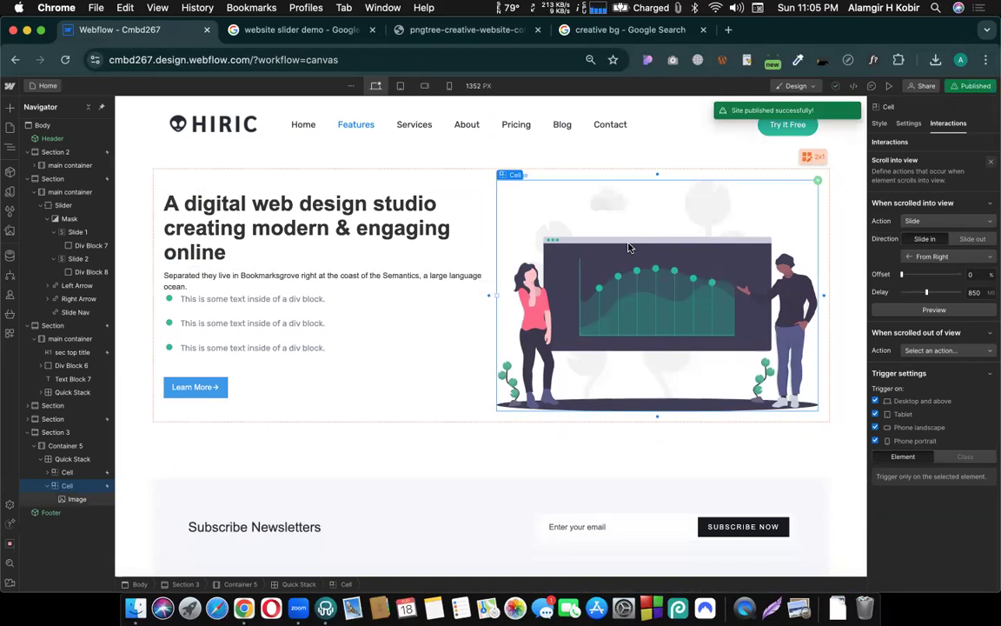
pyautogui.scroll(3, 629, 247)
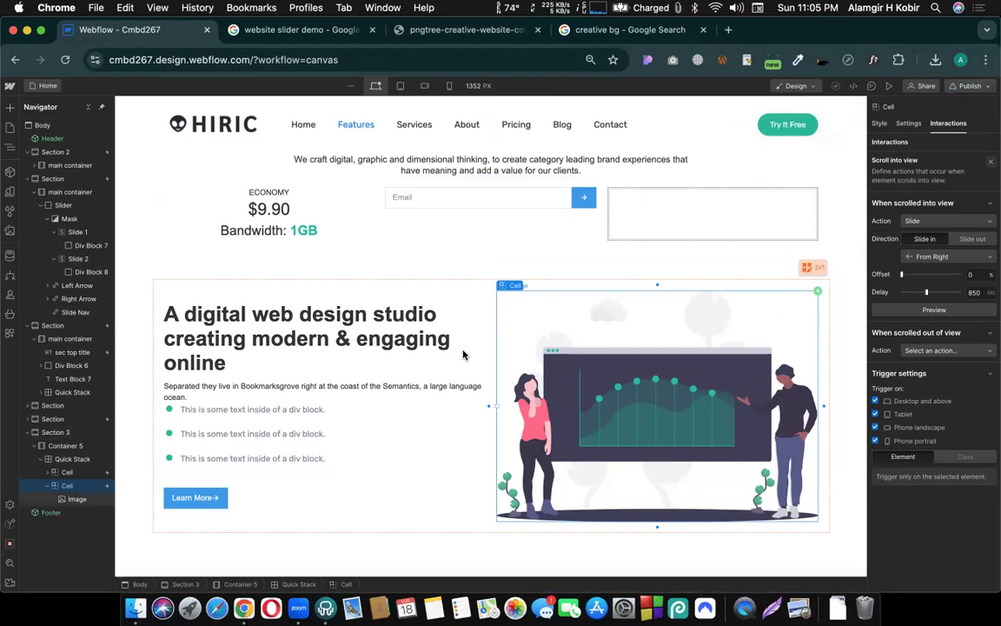
pyautogui.scroll(5, 463, 355)
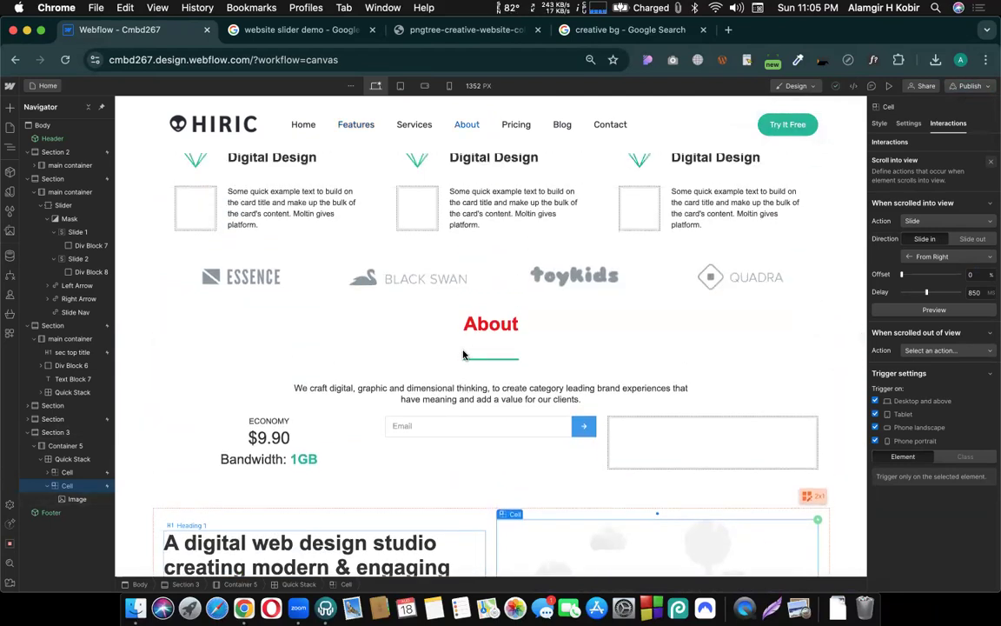
# - Try the Fly action for the illustration cell's scroll-into-view trigger, preview it and look at its direction options
pyautogui.scroll(15, 463, 355)
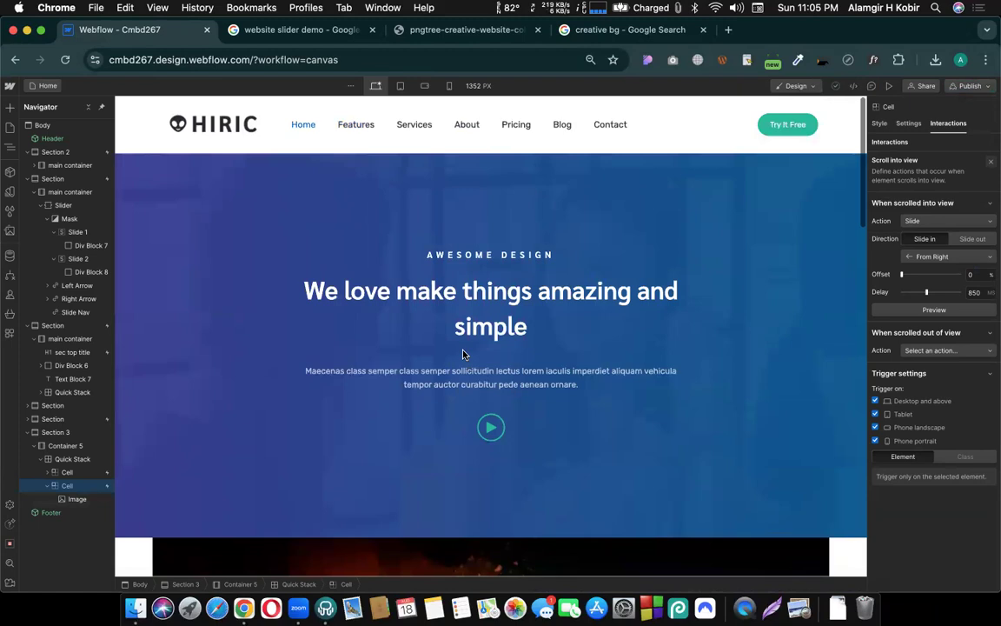
pyautogui.scroll(-20, 465, 353)
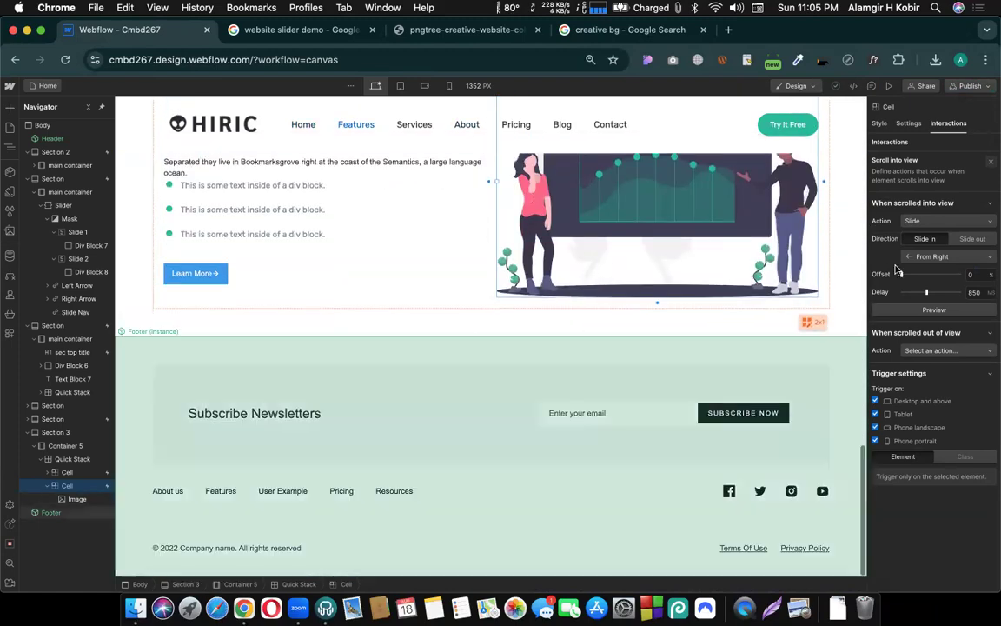
pyautogui.click(953, 221)
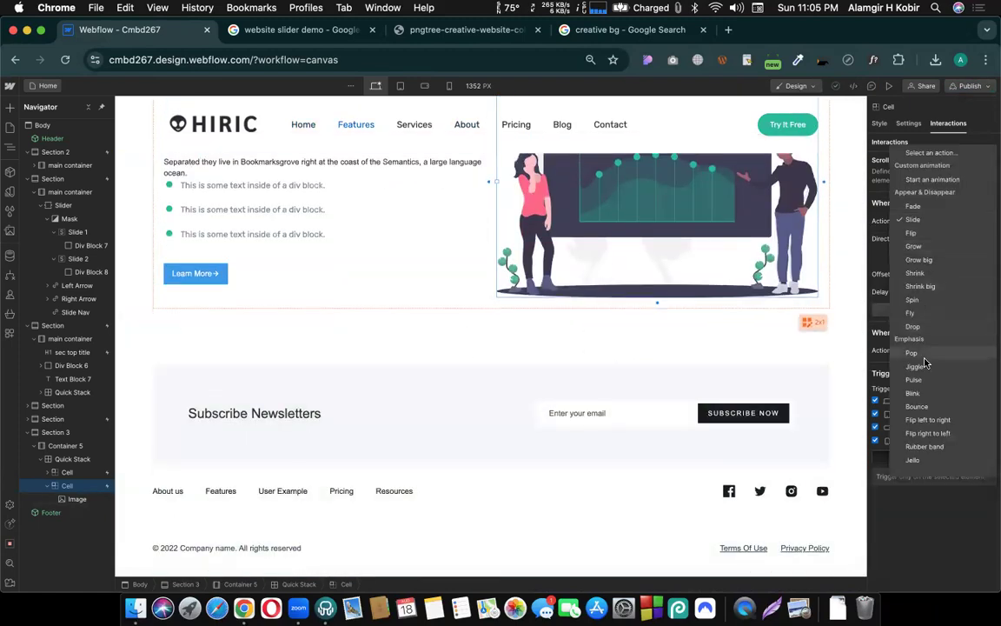
pyautogui.click(914, 315)
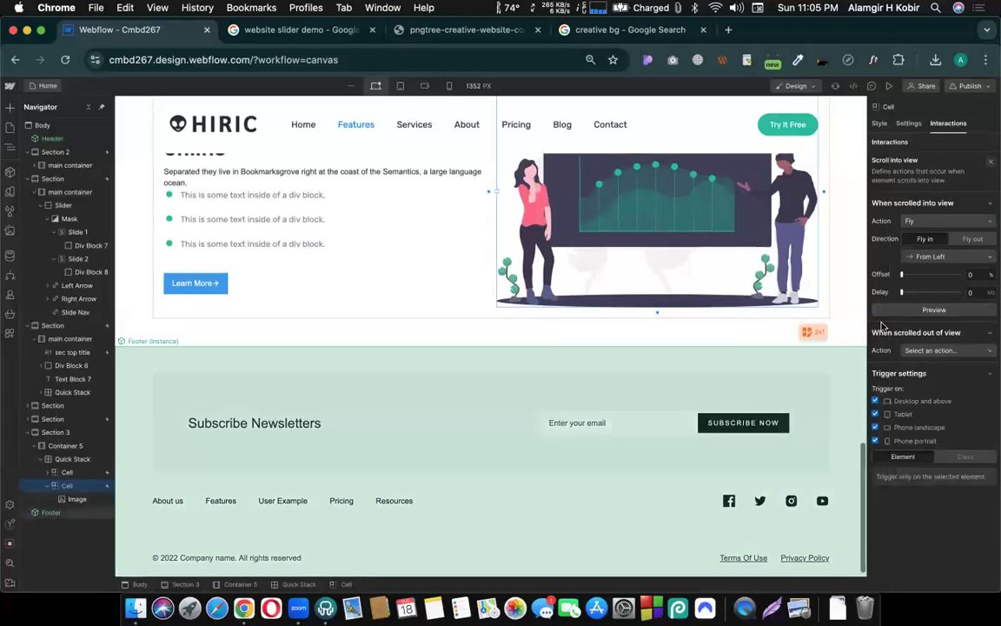
pyautogui.click(928, 311)
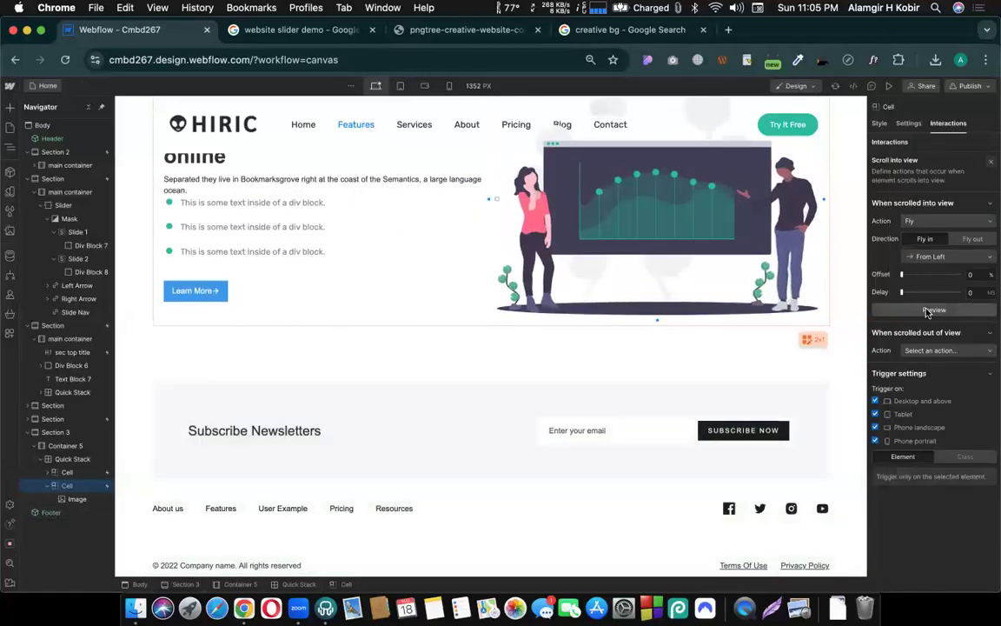
pyautogui.scroll(3, 776, 317)
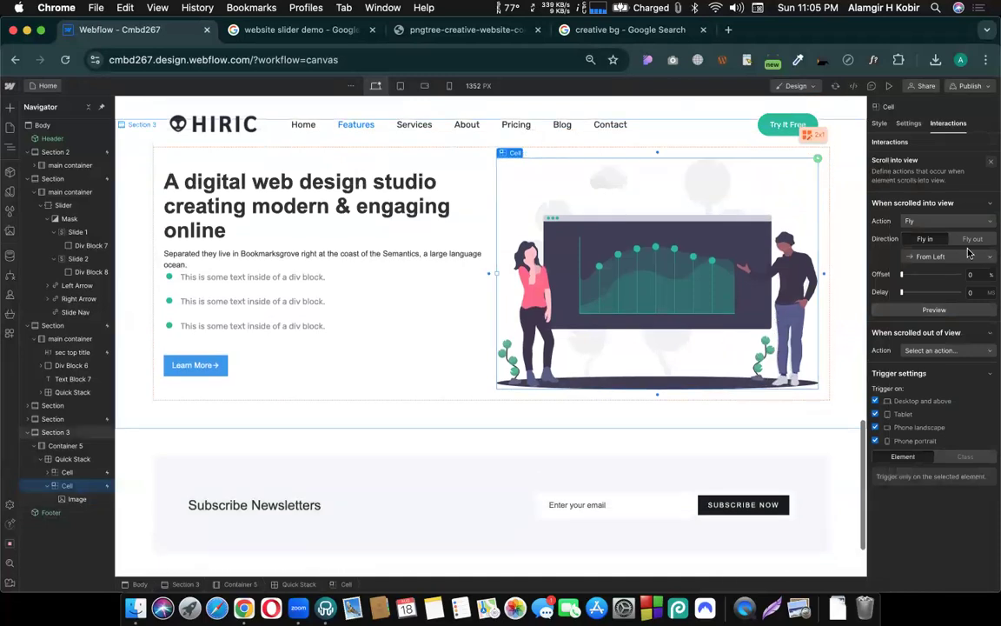
pyautogui.click(961, 256)
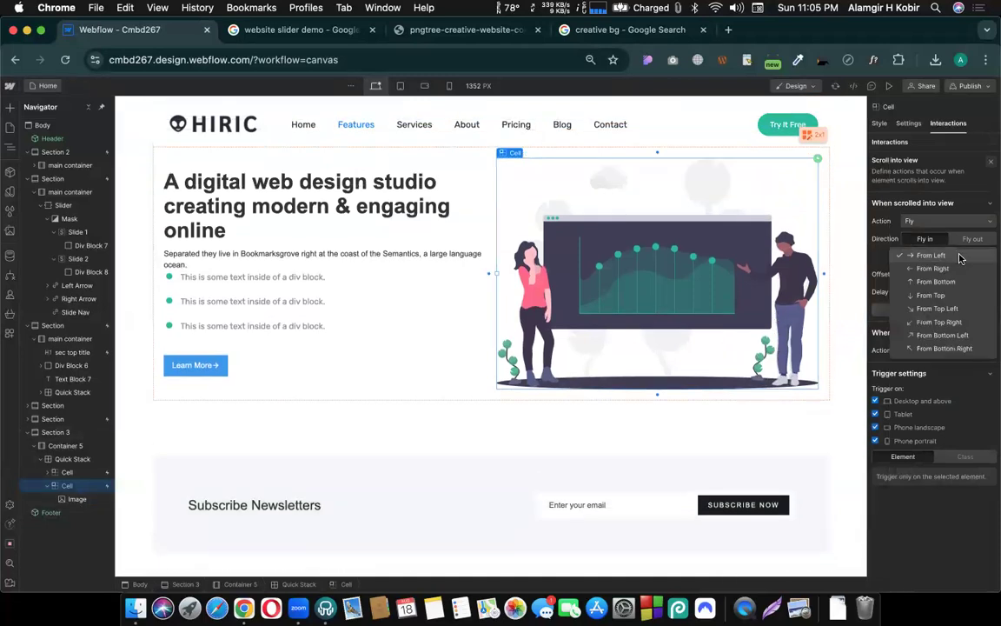
pyautogui.click(925, 218)
# - Try the Pop action for the illustration cell's scroll-into-view trigger and preview it
pyautogui.click(927, 222)
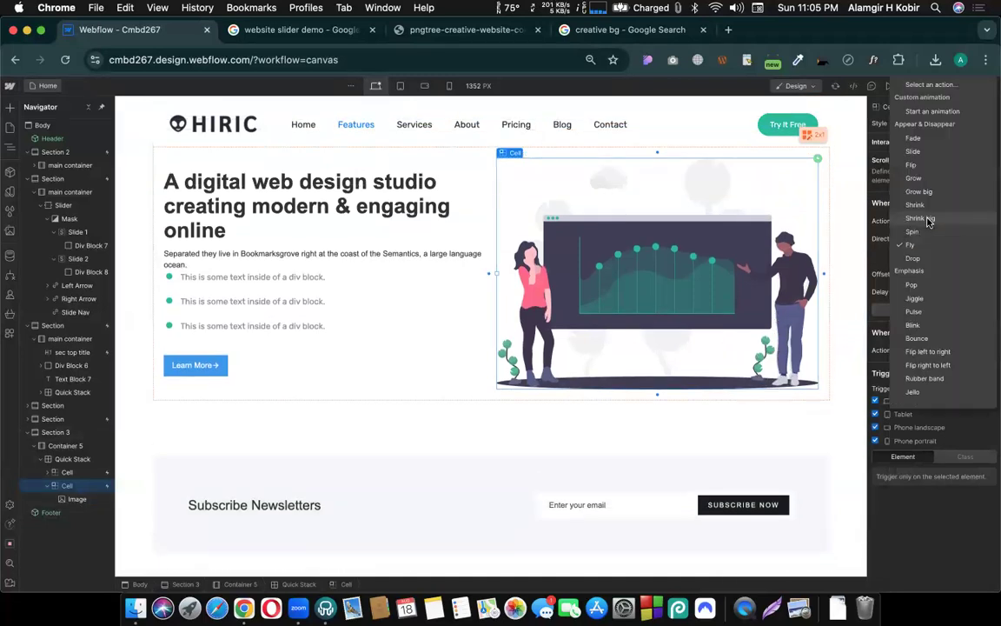
pyautogui.click(919, 290)
pyautogui.click(928, 274)
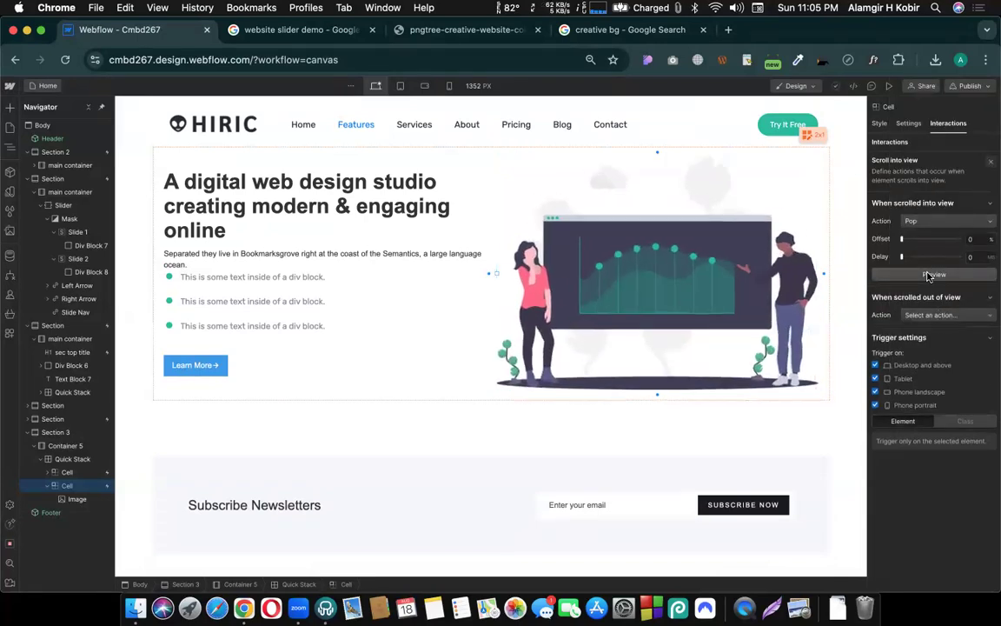
# - Try the Pulse action for the illustration cell's scroll-into-view trigger and preview it
pyautogui.click(912, 221)
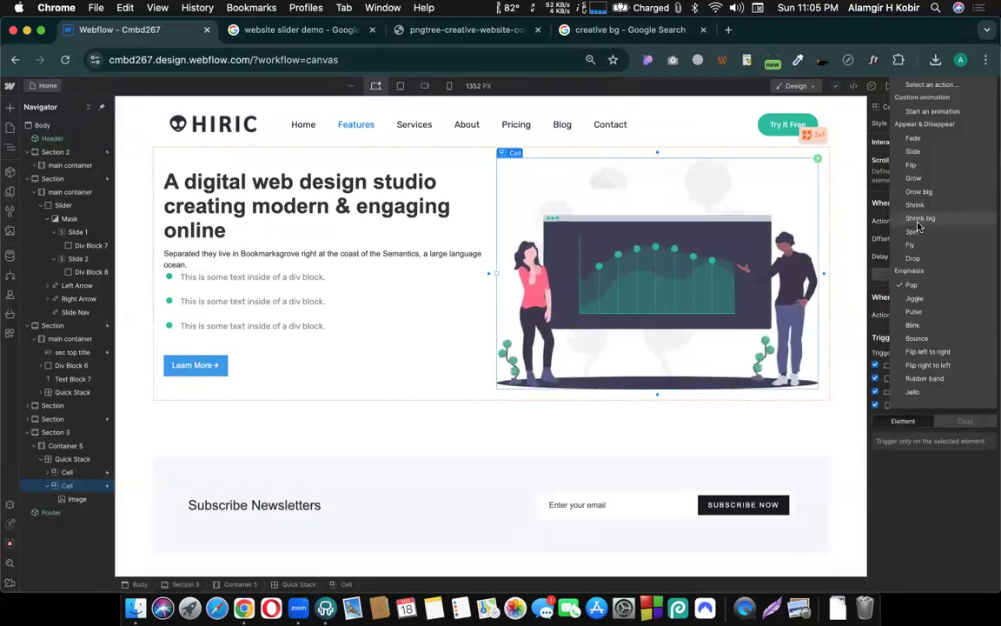
pyautogui.click(920, 312)
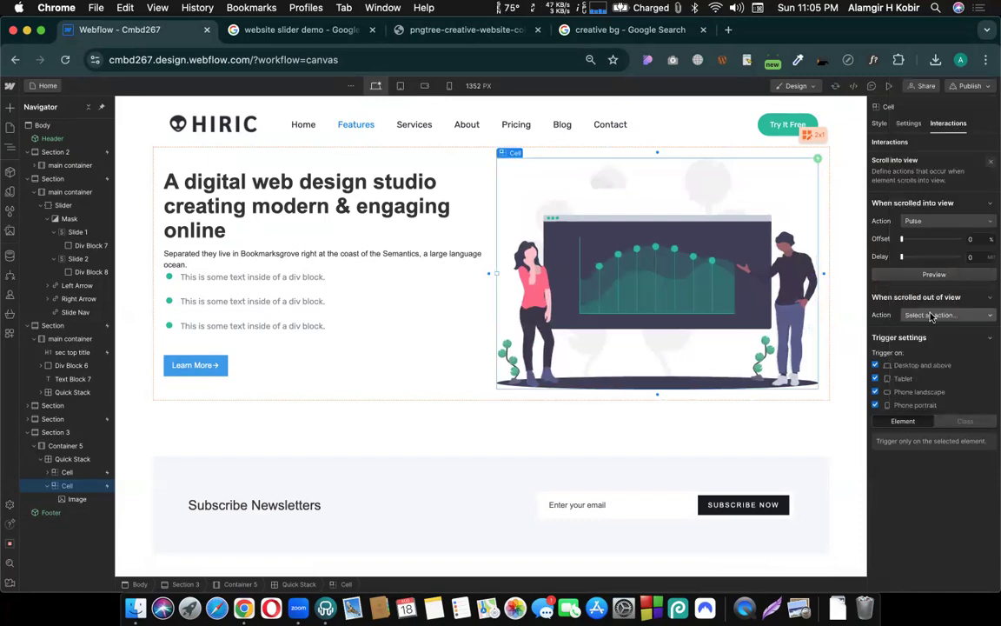
pyautogui.click(928, 275)
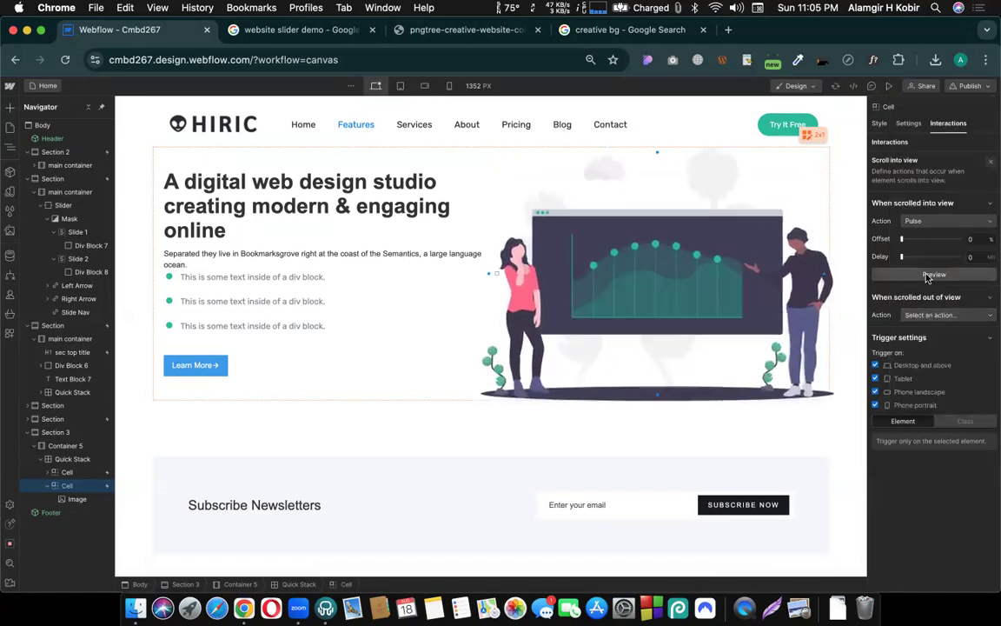
# - Look through the available scroll-into-view actions and set the illustration cell to Flip in From Left
pyautogui.click(919, 222)
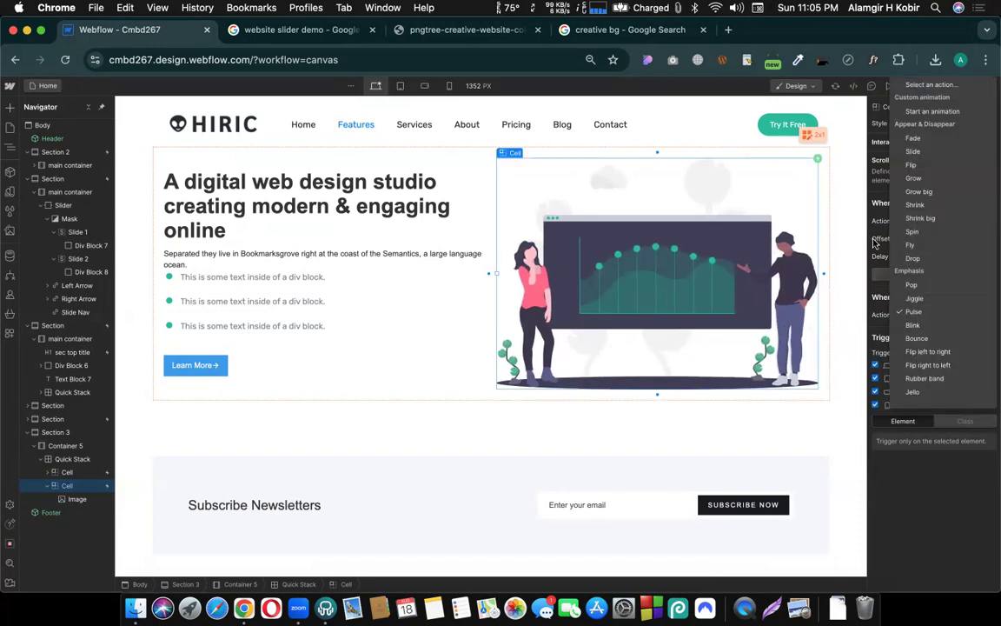
pyautogui.click(874, 269)
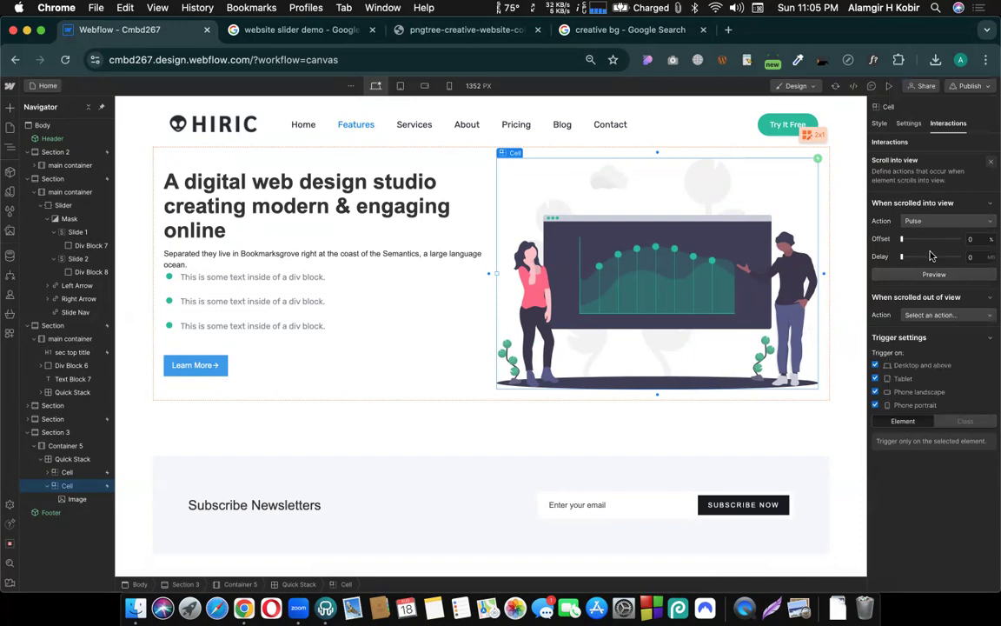
pyautogui.click(925, 221)
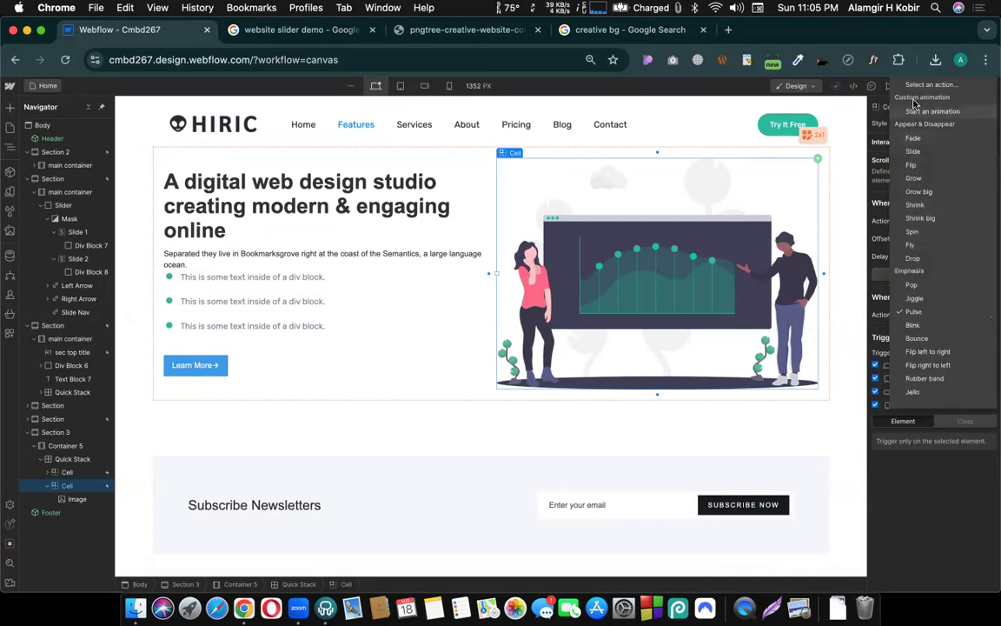
pyautogui.click(890, 193)
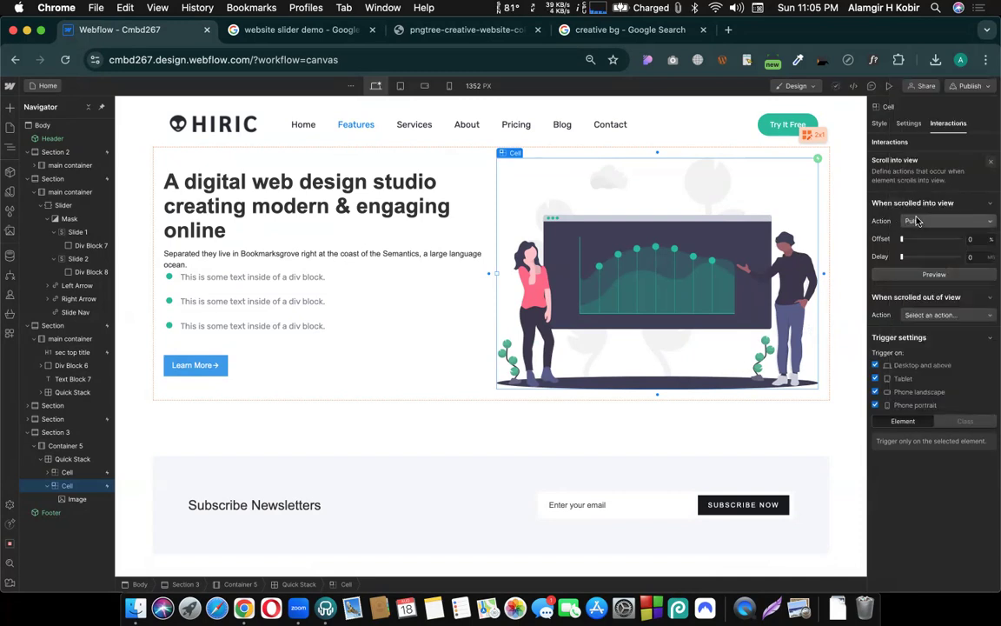
pyautogui.click(904, 222)
pyautogui.click(913, 165)
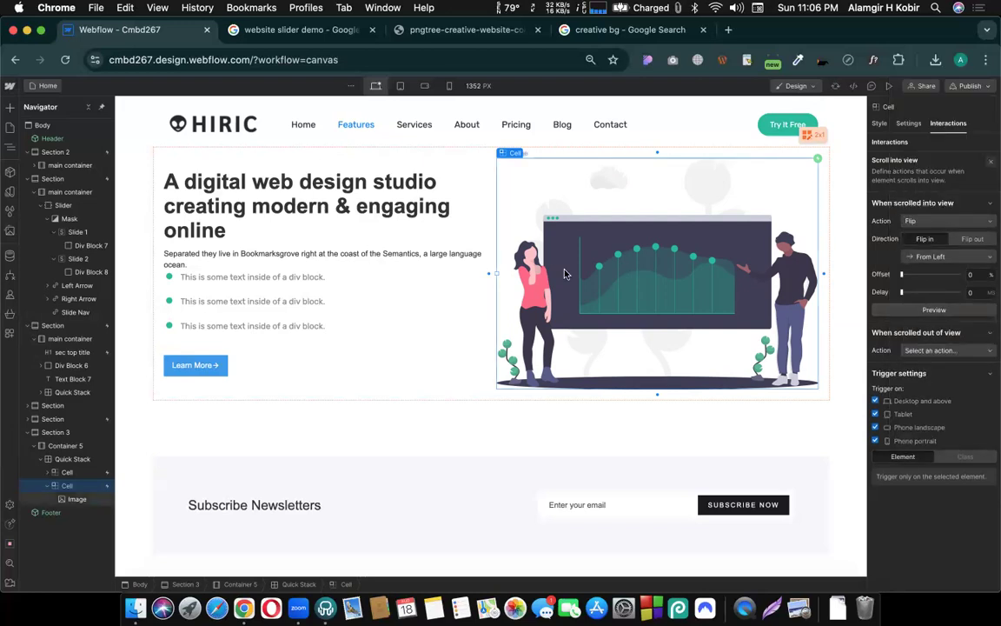
# - Add a mouse hover trigger with the Pulse action to the illustration image and check it in the page preview
pyautogui.scroll(1, 539, 260)
pyautogui.click(621, 273)
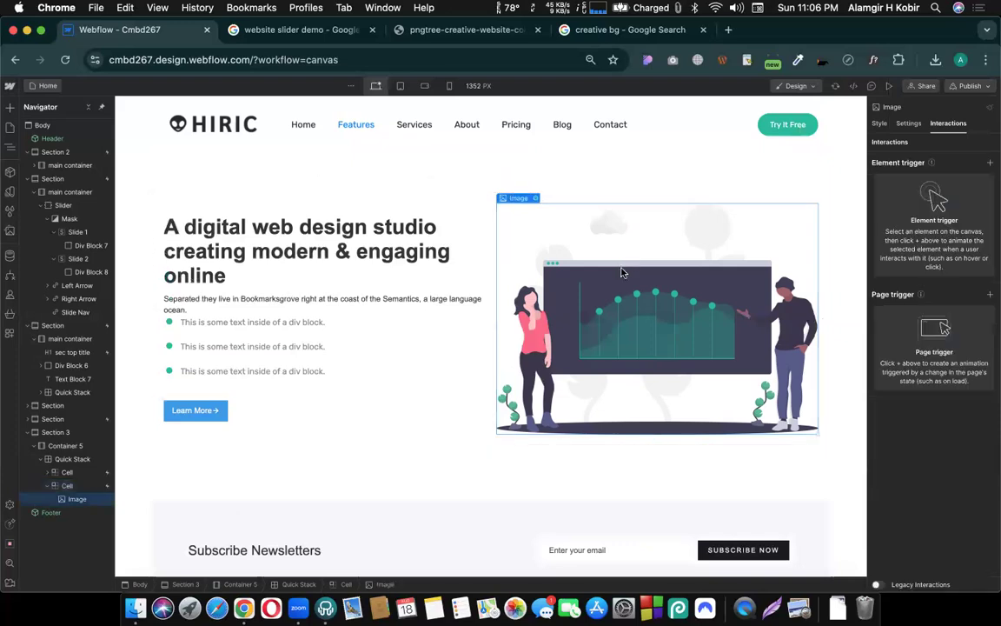
pyautogui.click(989, 164)
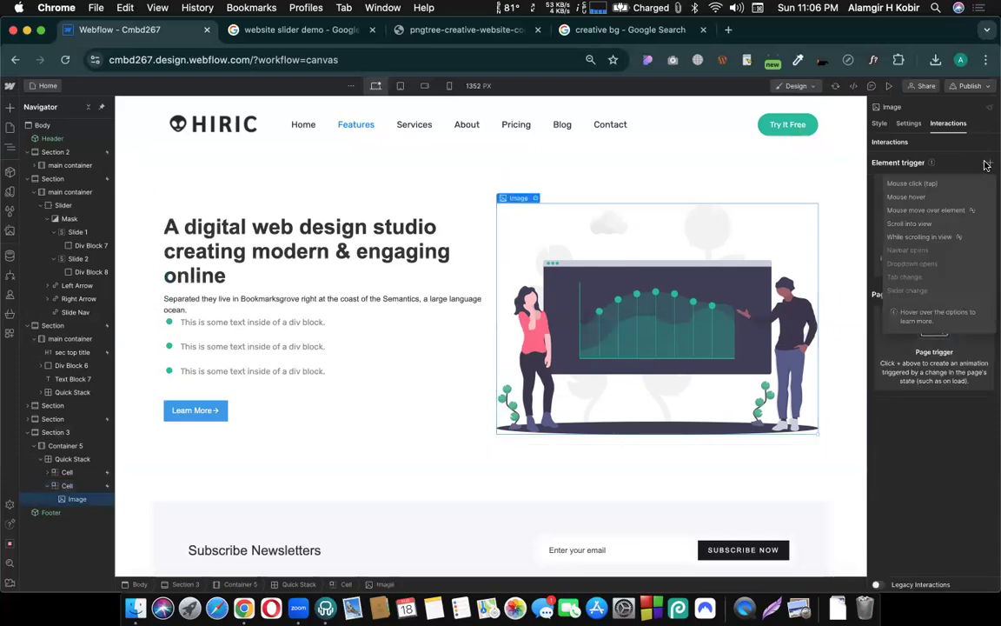
pyautogui.click(900, 201)
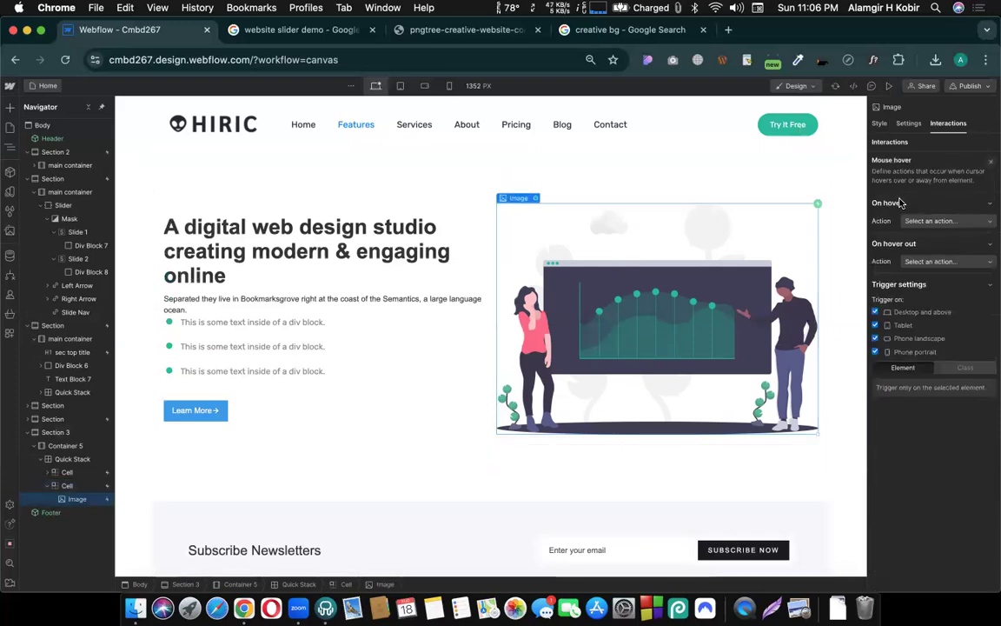
pyautogui.click(948, 221)
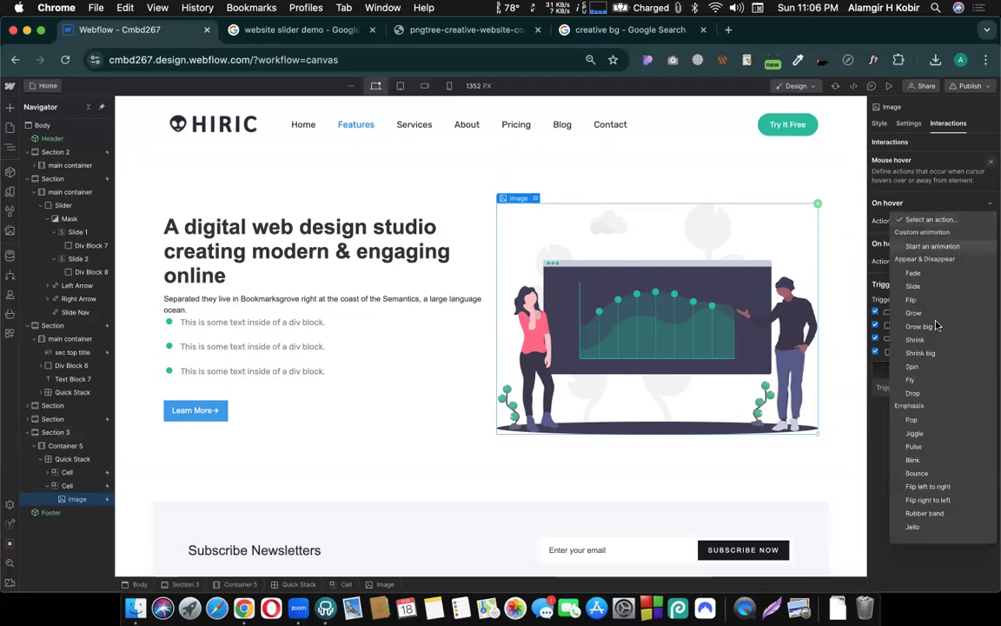
pyautogui.click(915, 449)
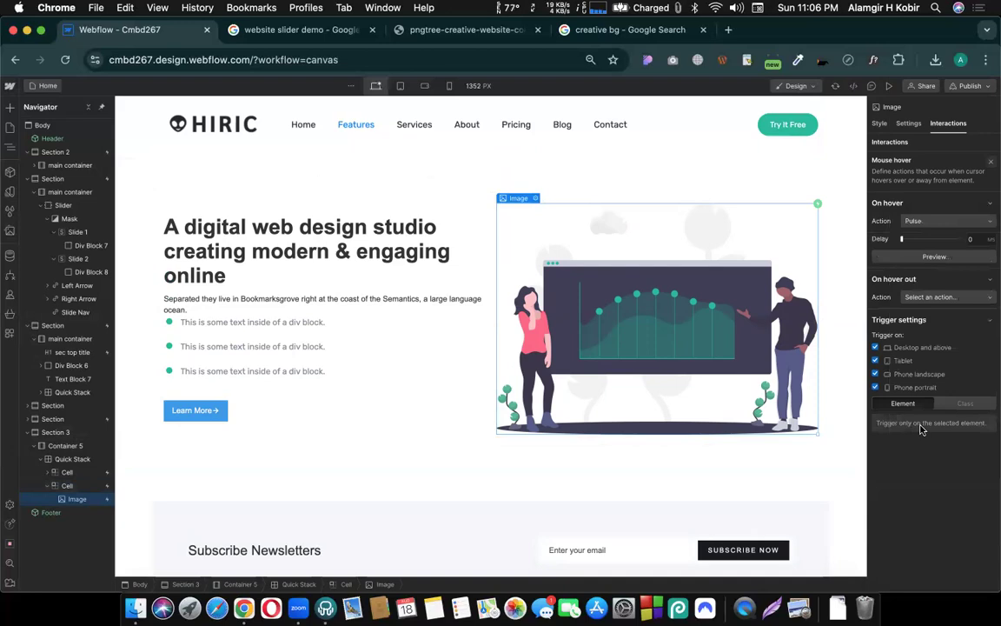
pyautogui.click(936, 258)
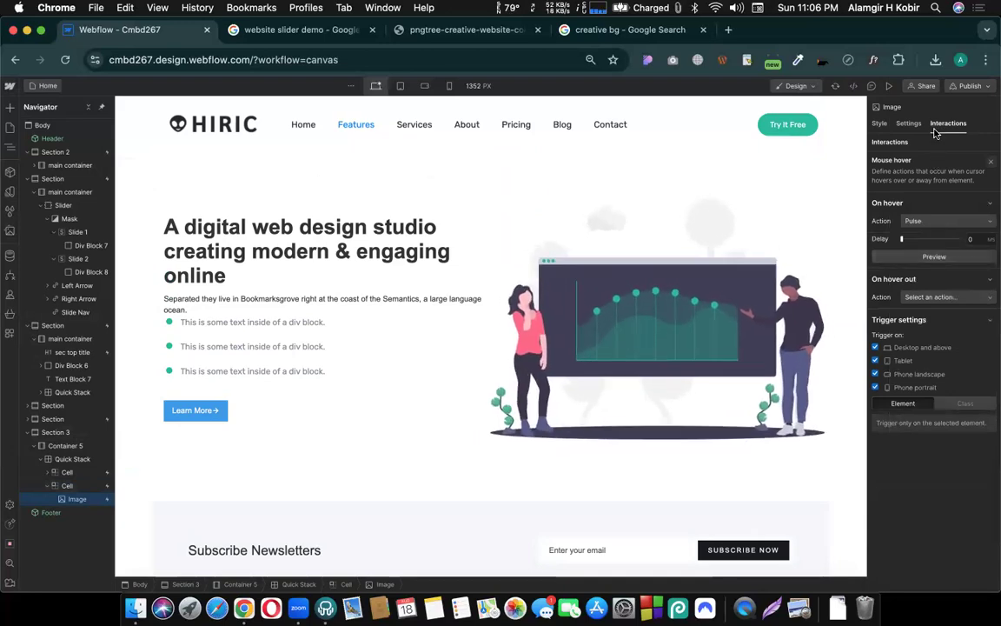
pyautogui.click(889, 85)
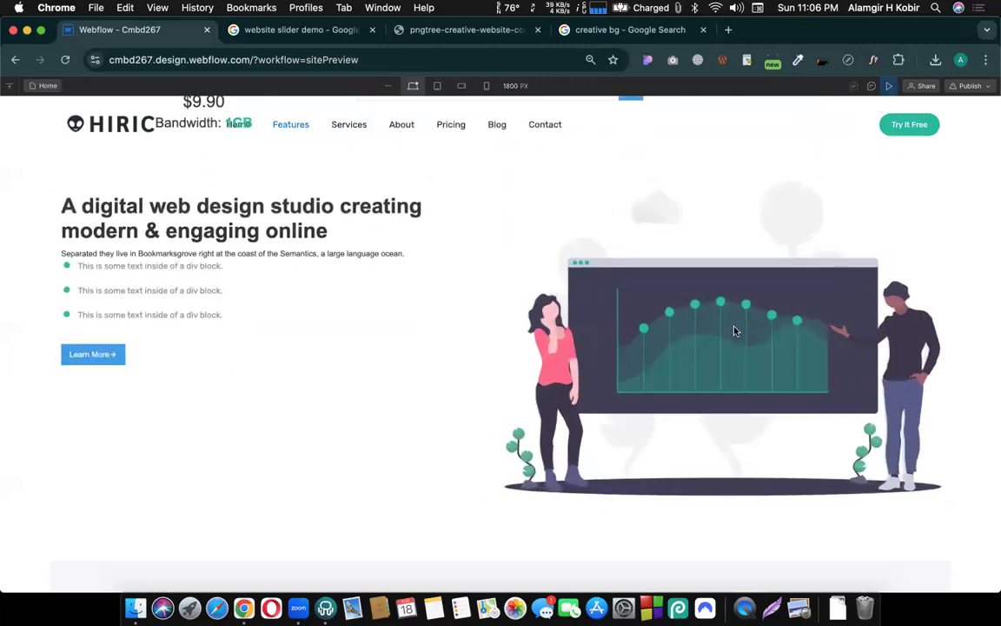
pyautogui.click(887, 87)
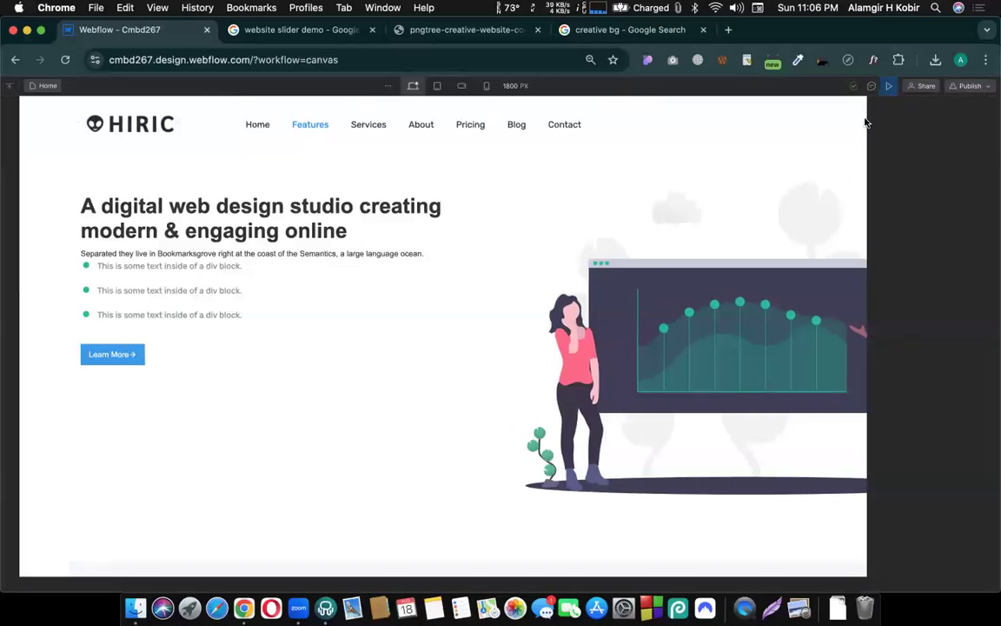
# - Add a mouse hover trigger with a clockwise Spin in to the Learn More button and play the animation
pyautogui.click(208, 409)
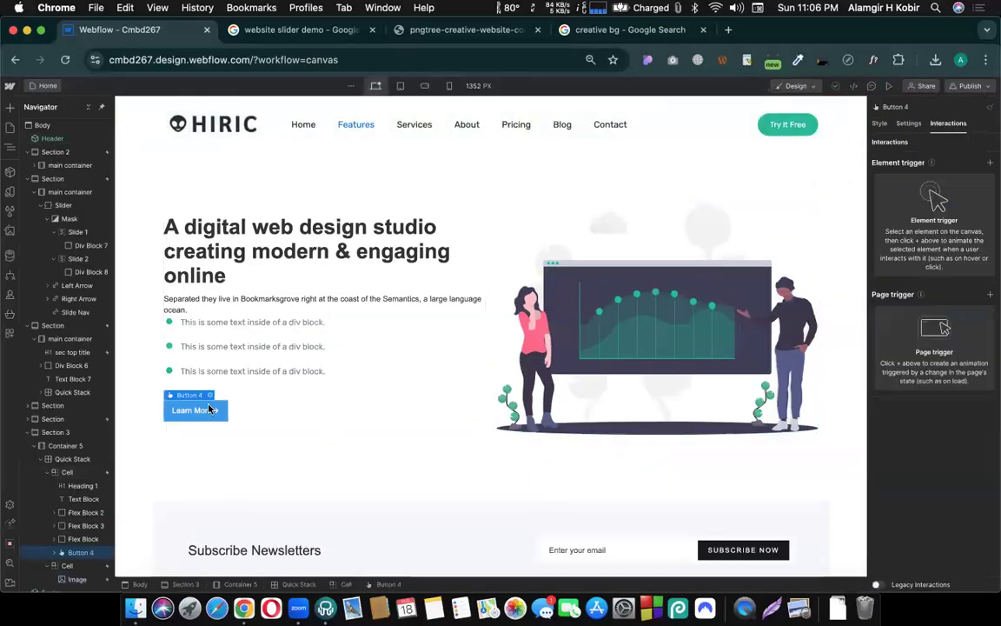
pyautogui.click(990, 162)
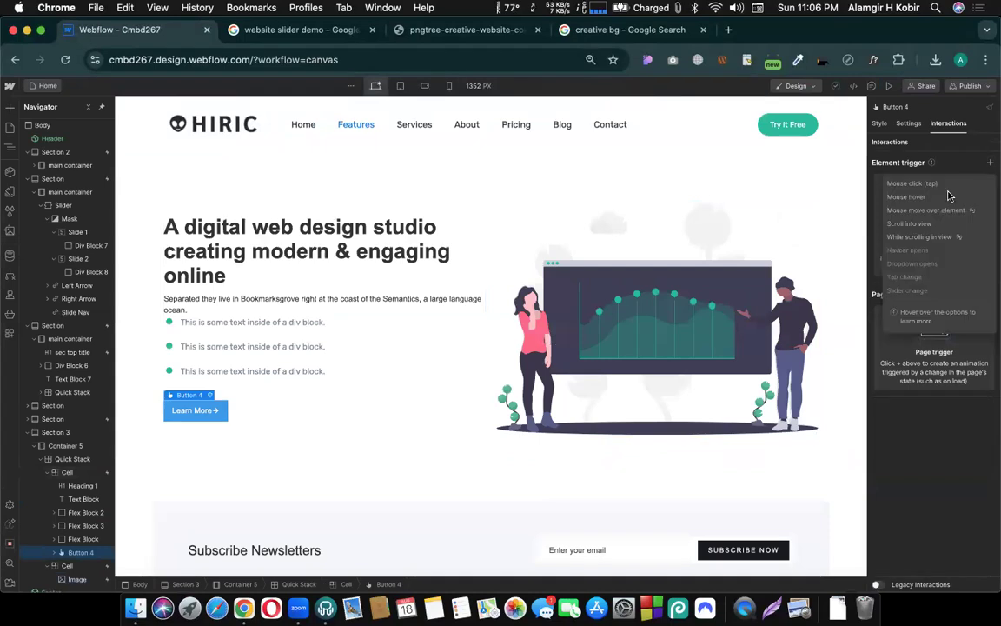
pyautogui.click(910, 198)
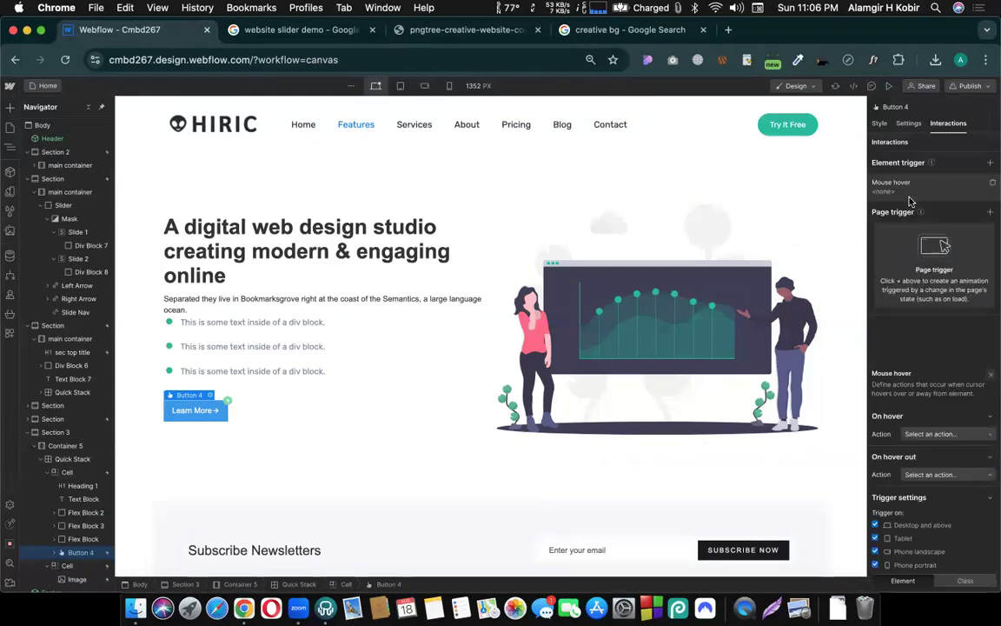
pyautogui.click(929, 222)
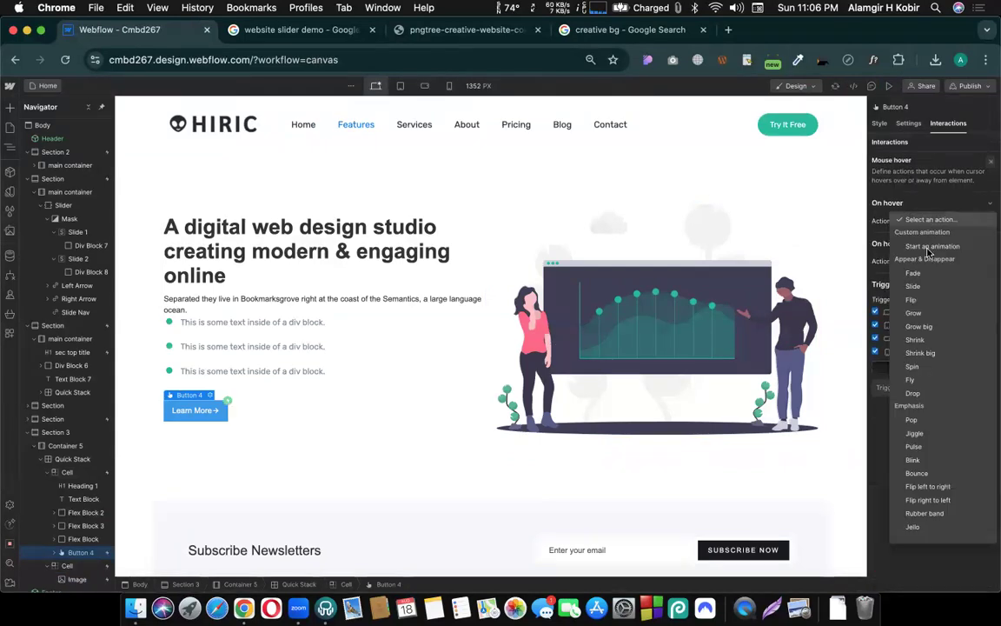
pyautogui.click(912, 366)
pyautogui.click(934, 291)
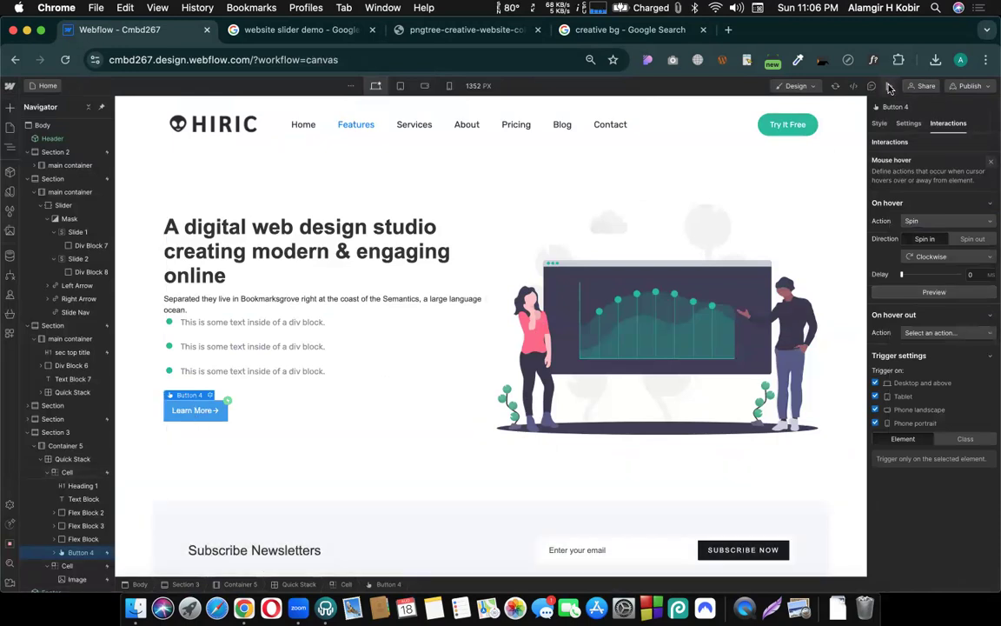
# - Check the Learn More button's hover spin in the page preview and return to the design canvas
pyautogui.click(888, 86)
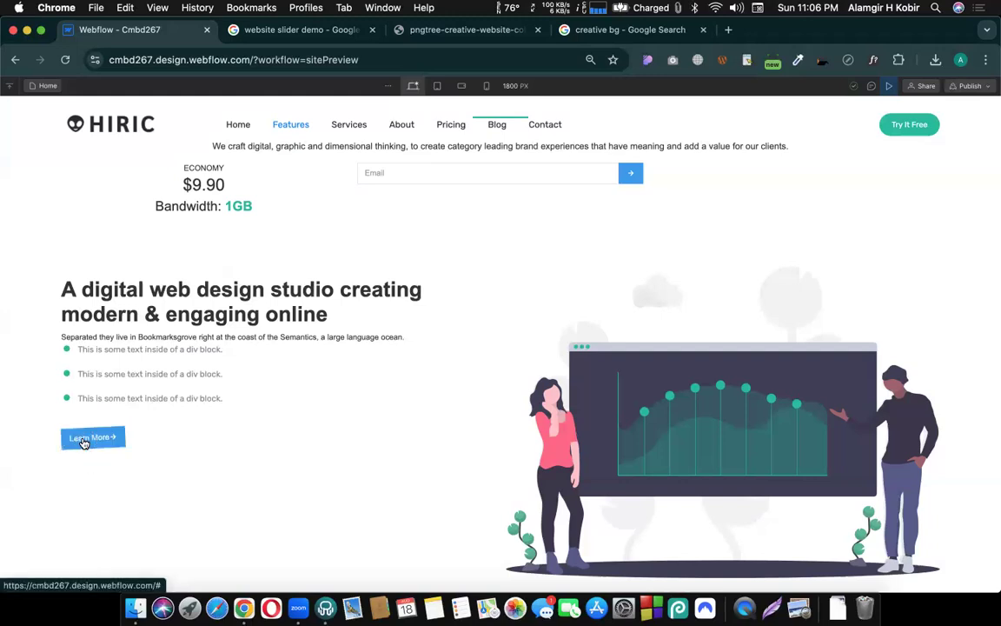
pyautogui.click(888, 87)
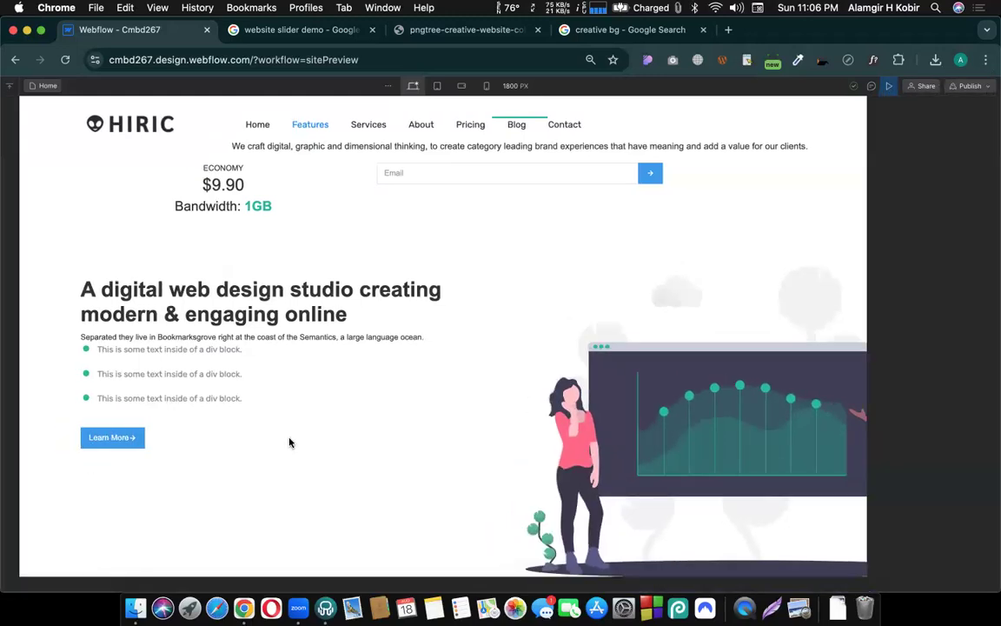
pyautogui.hotkey('shift', 'p')
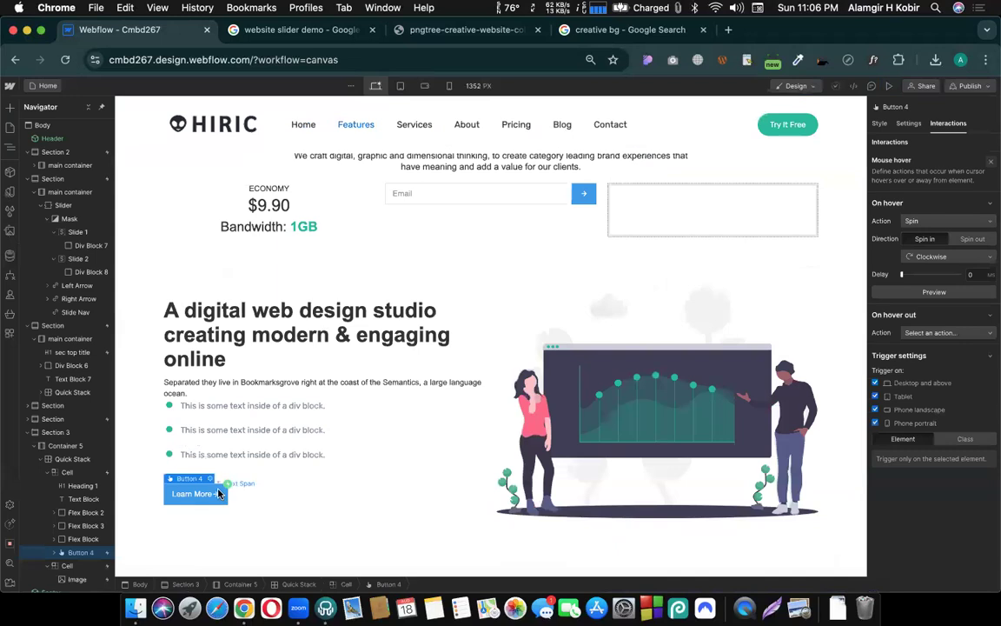
# - Select the Learn More button below the bullet list and delete its mouse hover trigger
pyautogui.click(218, 494)
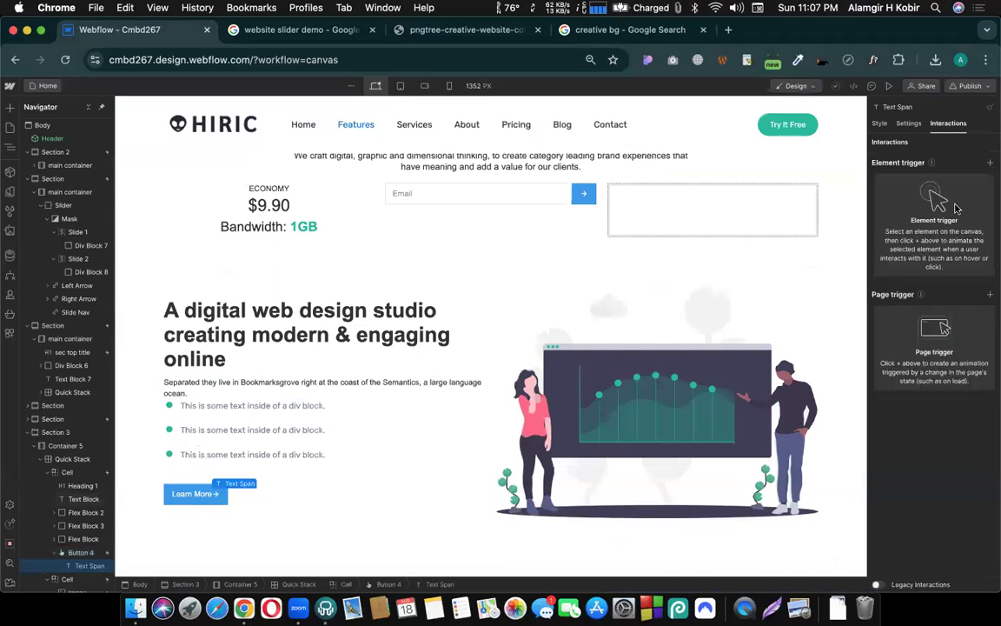
pyautogui.click(178, 488)
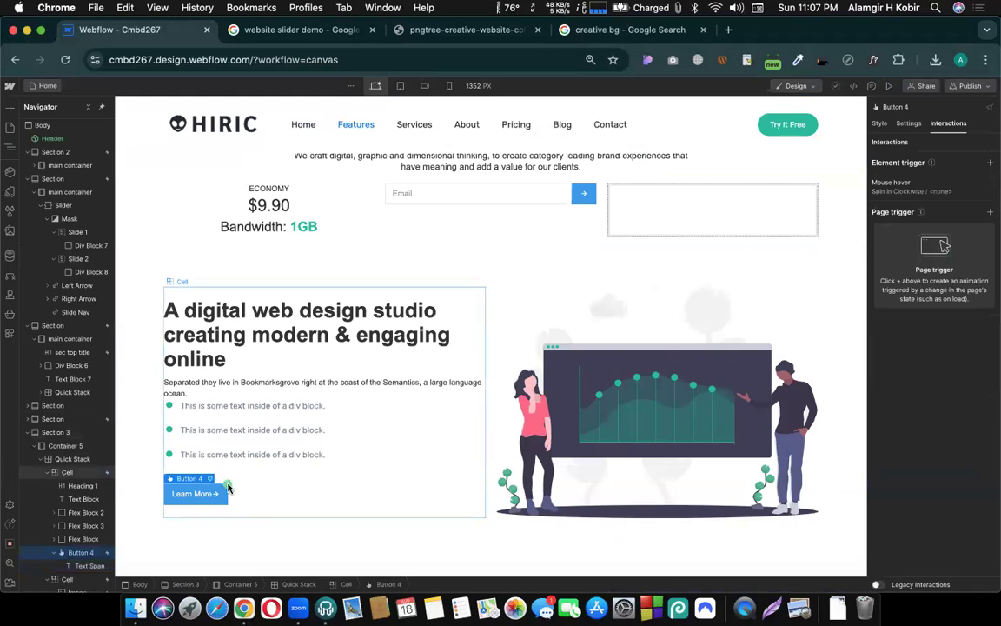
pyautogui.scroll(5, 228, 489)
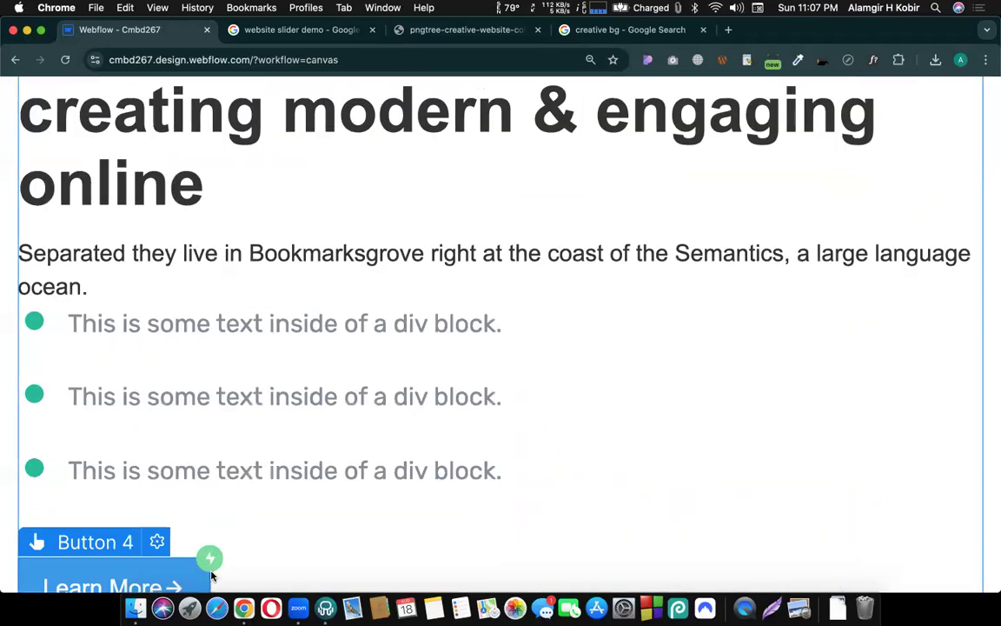
pyautogui.scroll(-5, 287, 485)
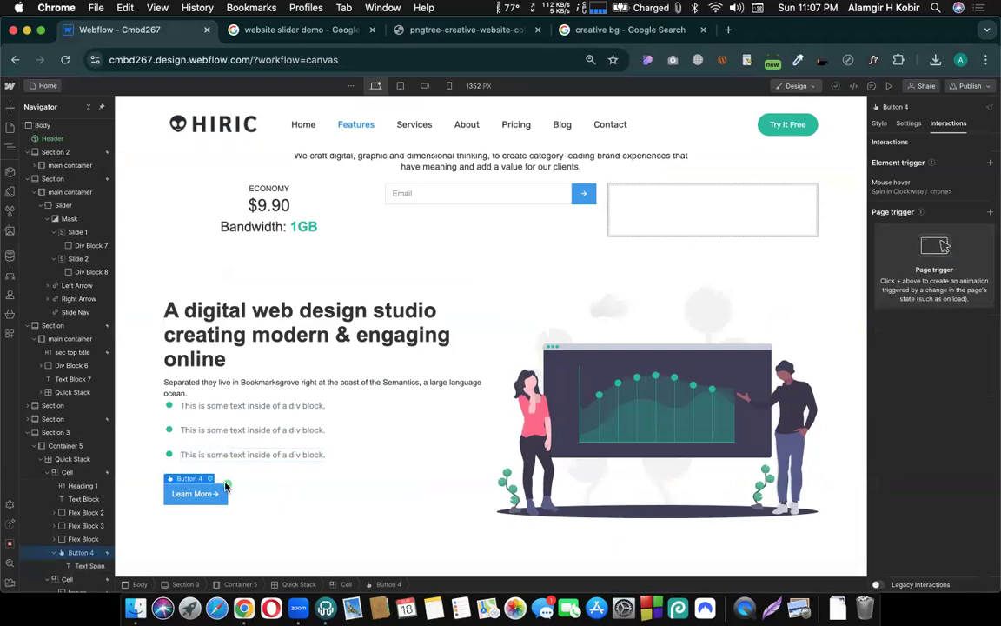
pyautogui.click(909, 196)
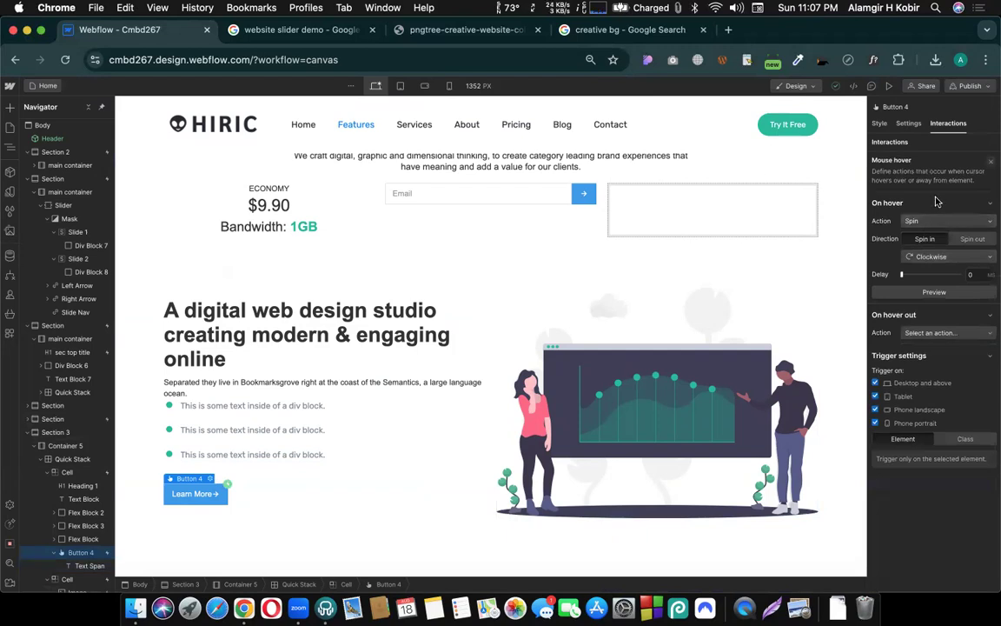
pyautogui.click(991, 162)
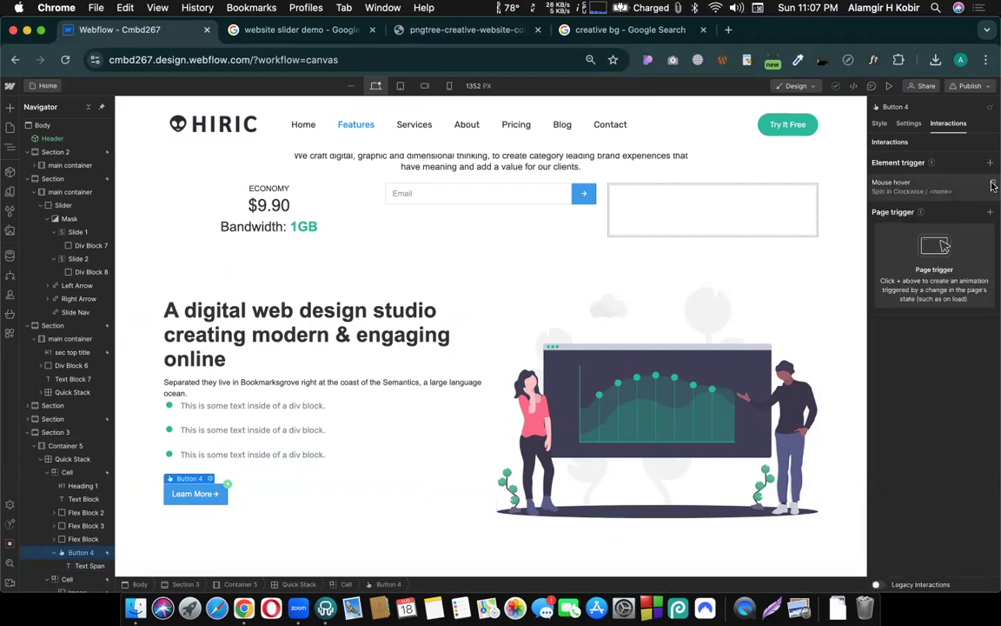
pyautogui.click(993, 185)
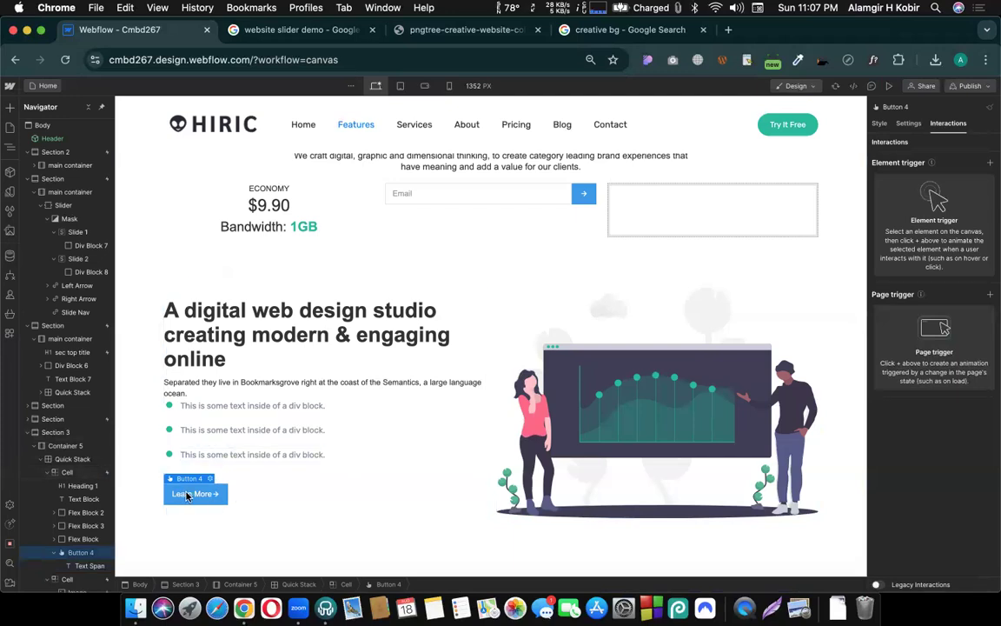
# - Add a mouse click (tap) trigger to the Learn More button with a clockwise Spin in on the first click
pyautogui.click(992, 164)
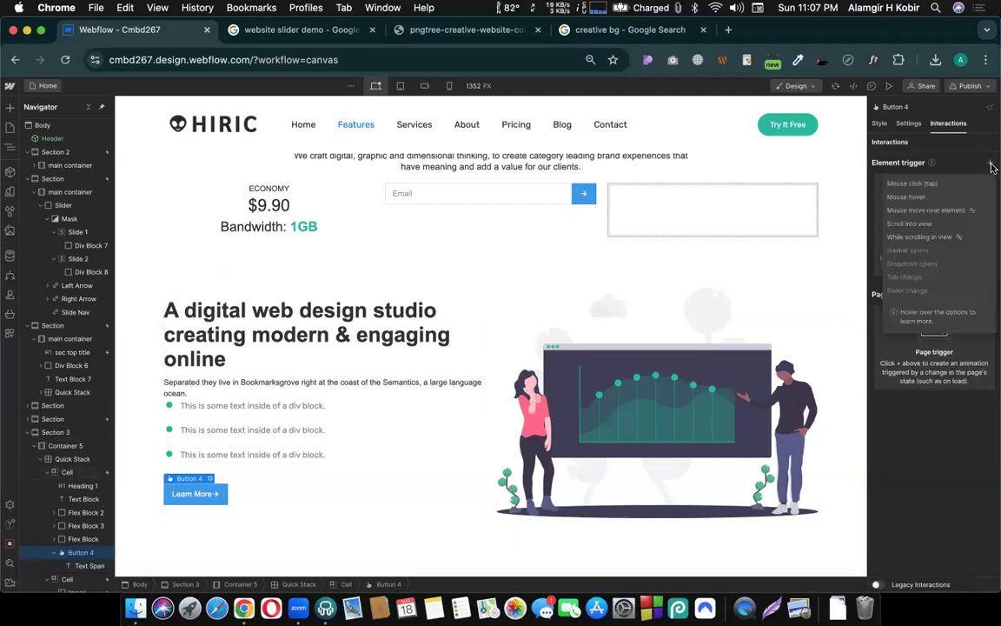
pyautogui.click(904, 186)
pyautogui.click(923, 220)
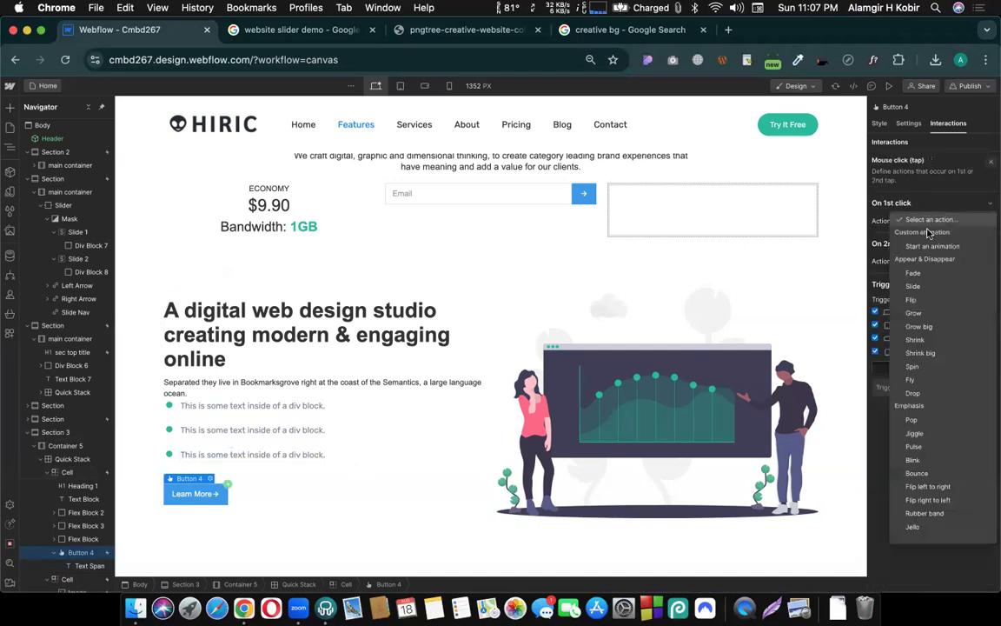
pyautogui.click(914, 365)
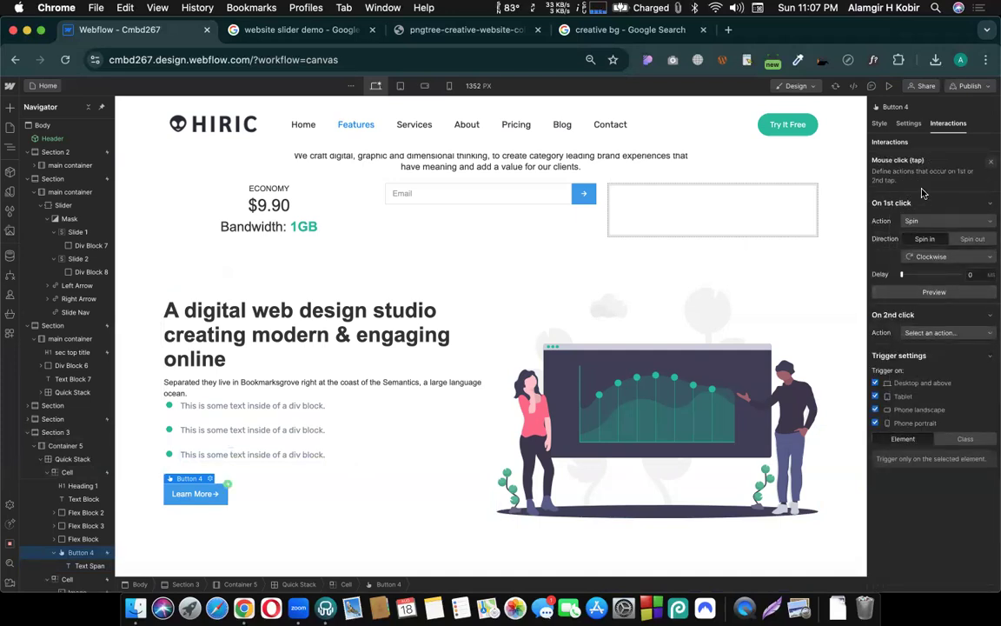
# - Replace the Learn More button's label with "Click to Spin", keeping the arrow
pyautogui.doubleClick(178, 493)
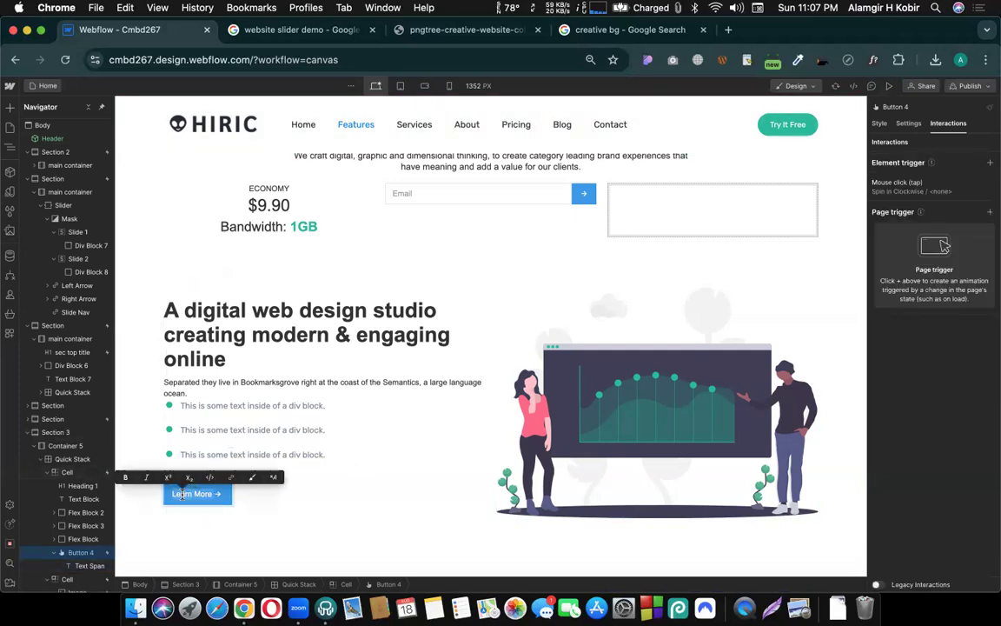
pyautogui.press('super+a')
pyautogui.press('BackSpace')
pyautogui.write('Cli')
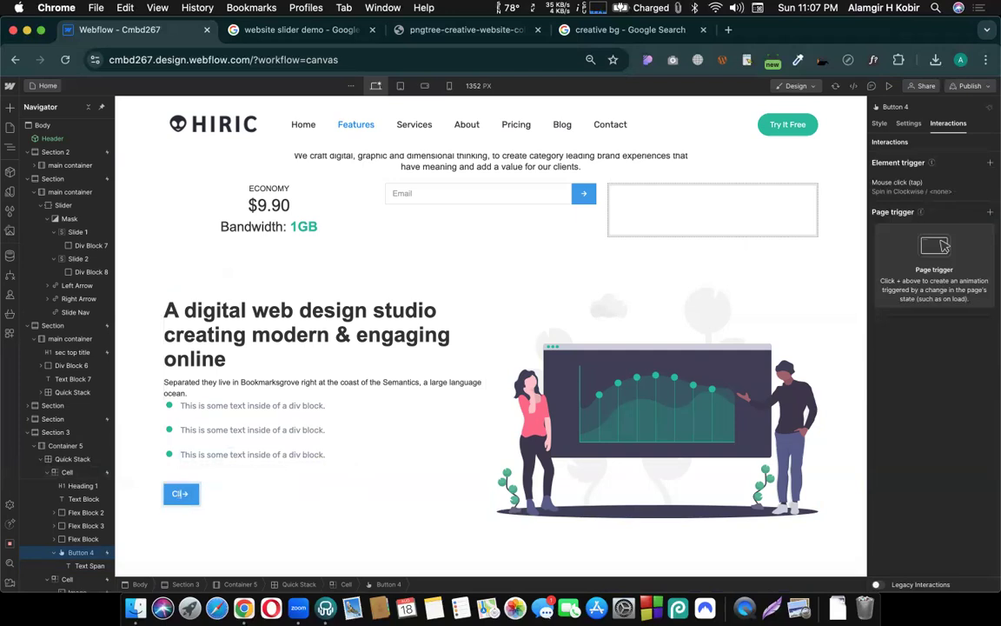
pyautogui.write('ck to Spin')
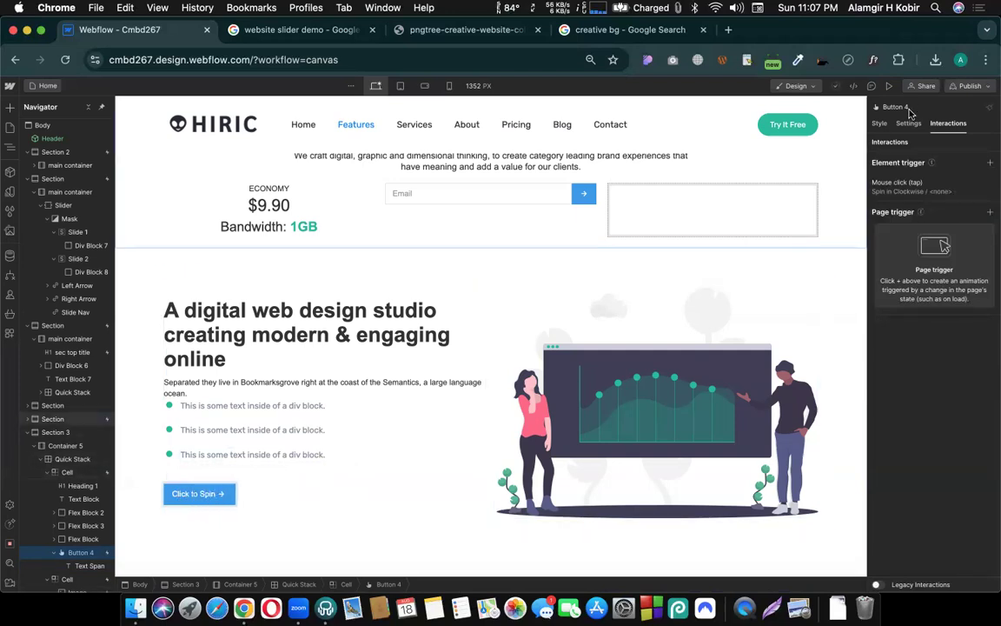
# - Test the Click to Spin button's click animation several times in the page preview and return to the design canvas
pyautogui.click(889, 85)
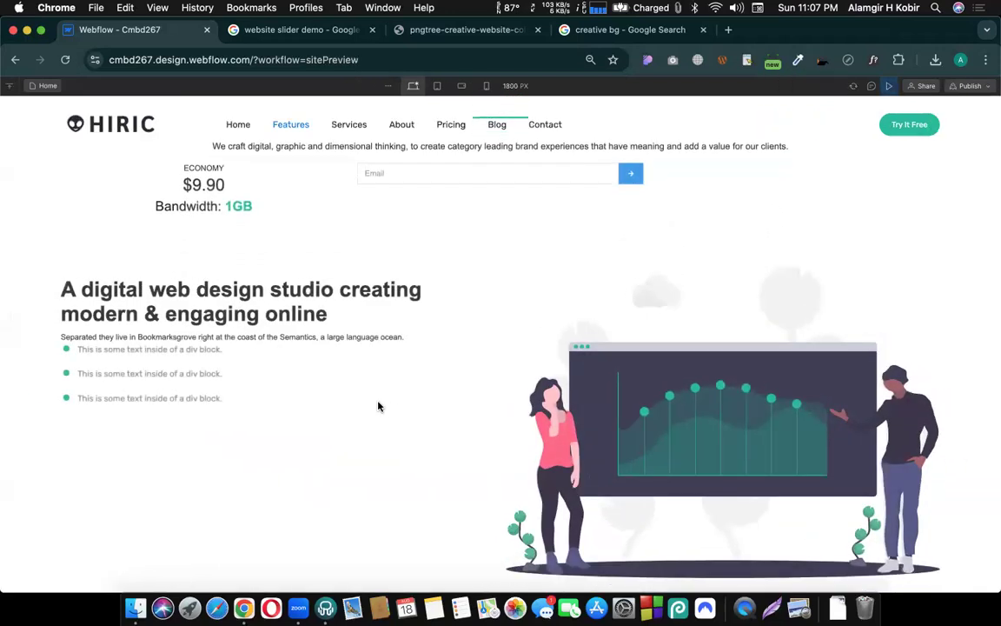
pyautogui.click(96, 439)
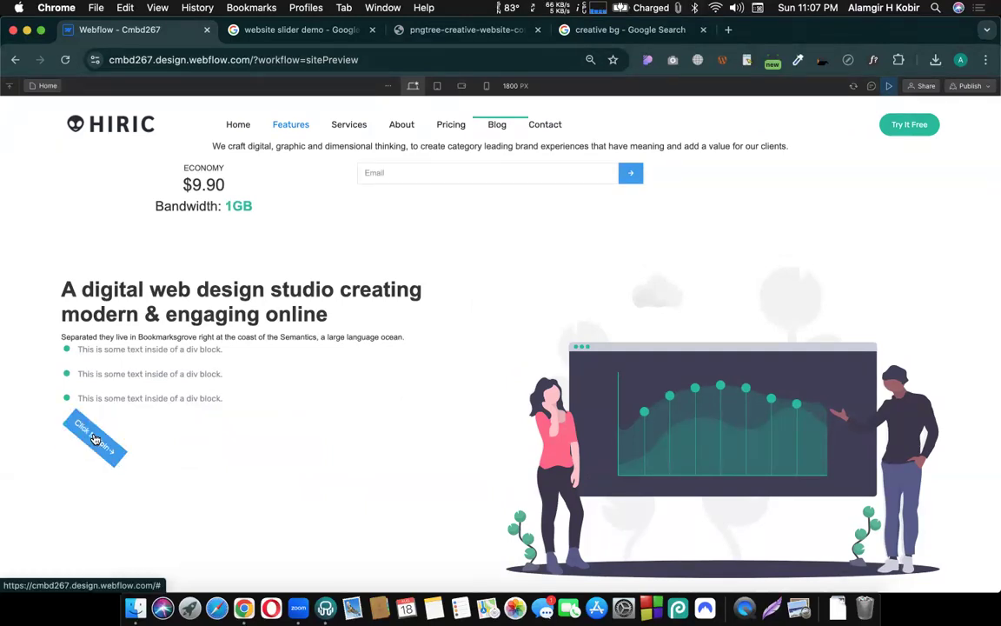
pyautogui.click(96, 439)
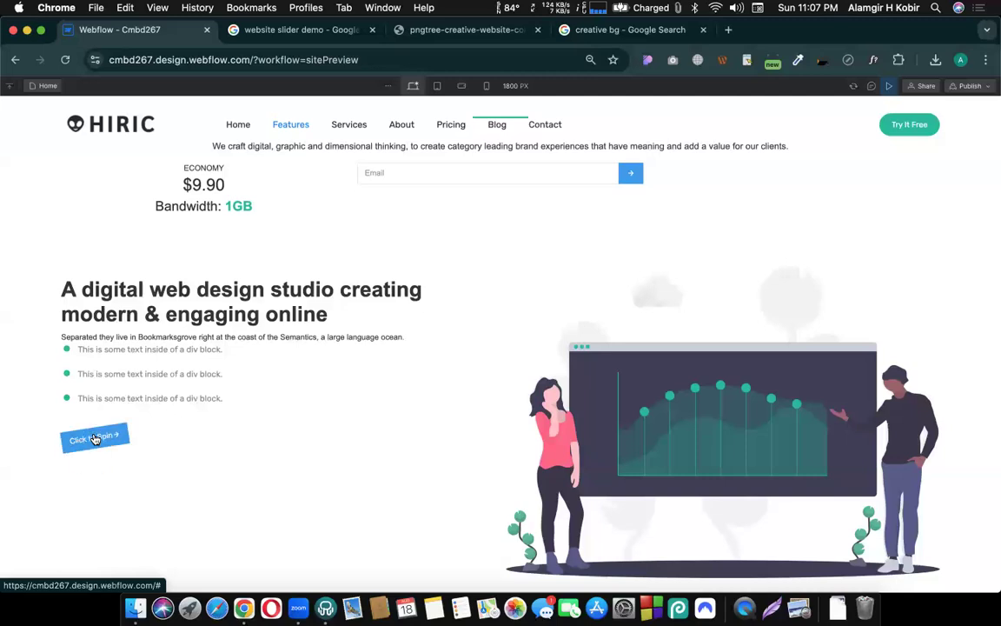
pyautogui.click(96, 439)
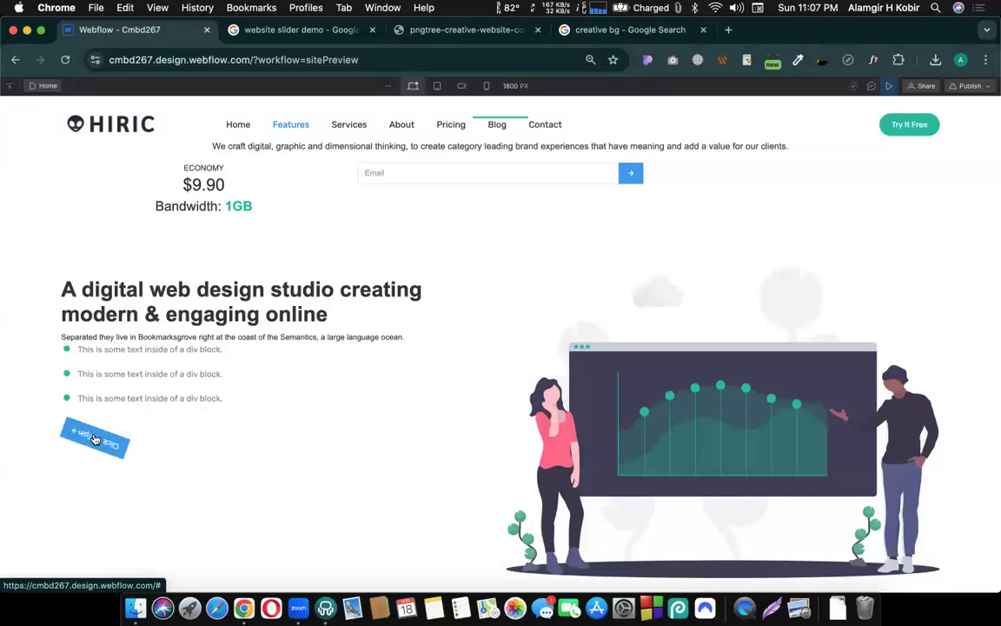
pyautogui.click(95, 439)
pyautogui.click(95, 439)
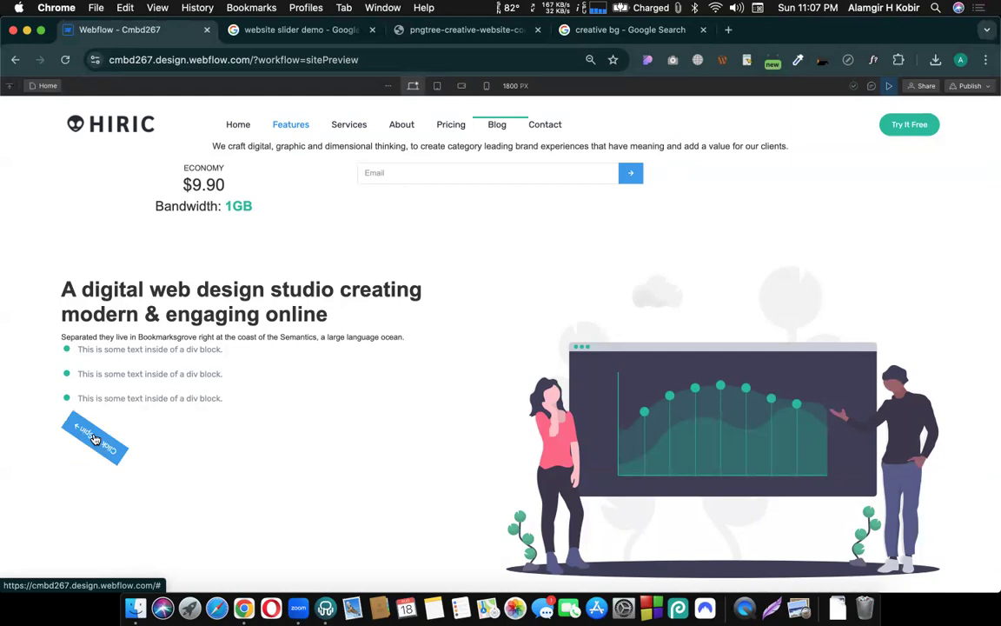
pyautogui.click(96, 439)
pyautogui.click(96, 439)
pyautogui.click(887, 86)
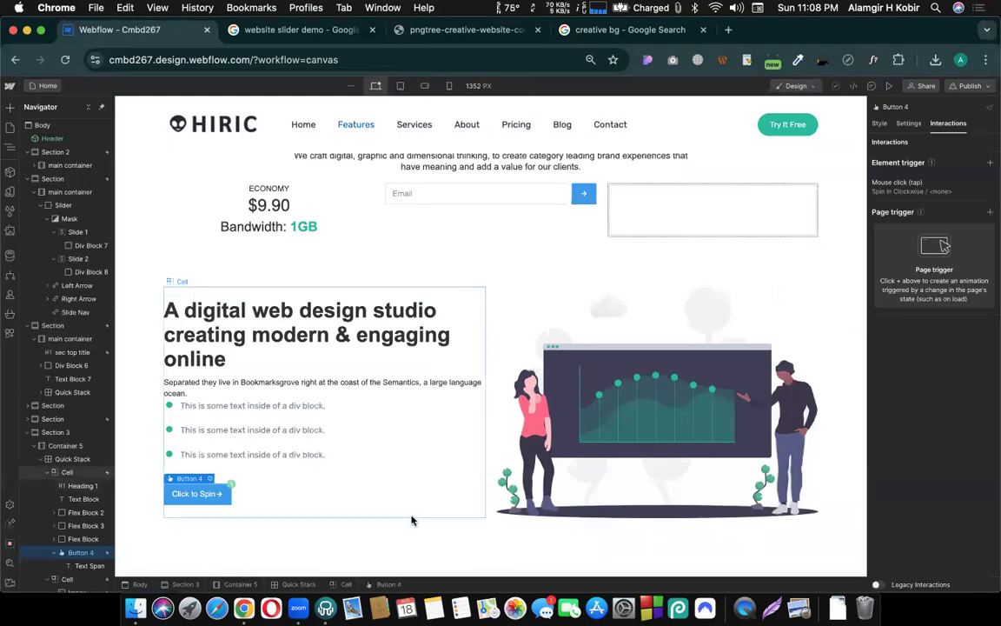
# - Search Google for "webflow university" in a new browser tab
pyautogui.click(729, 30)
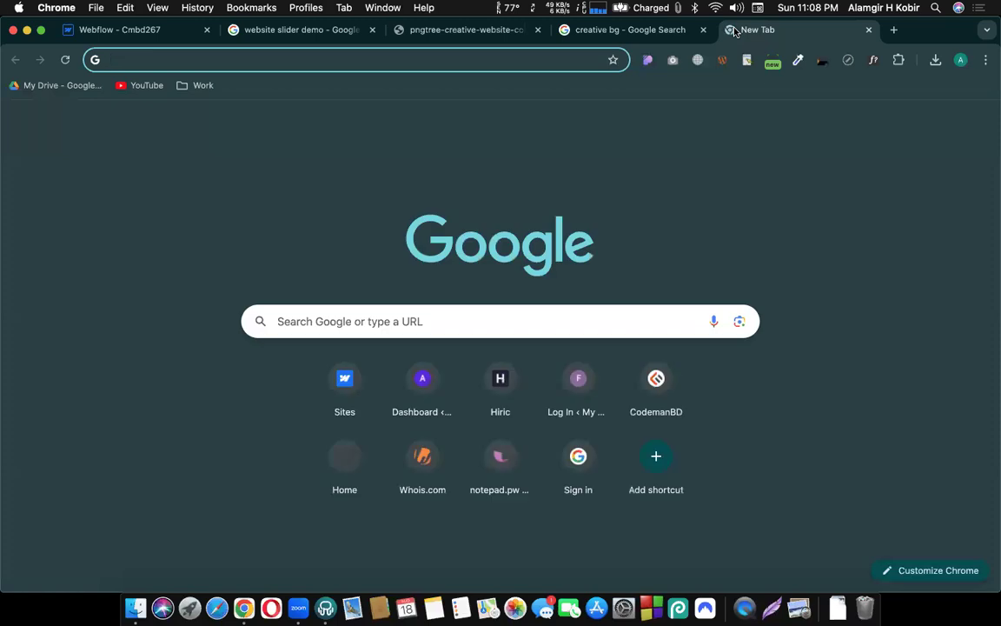
pyautogui.click(138, 31)
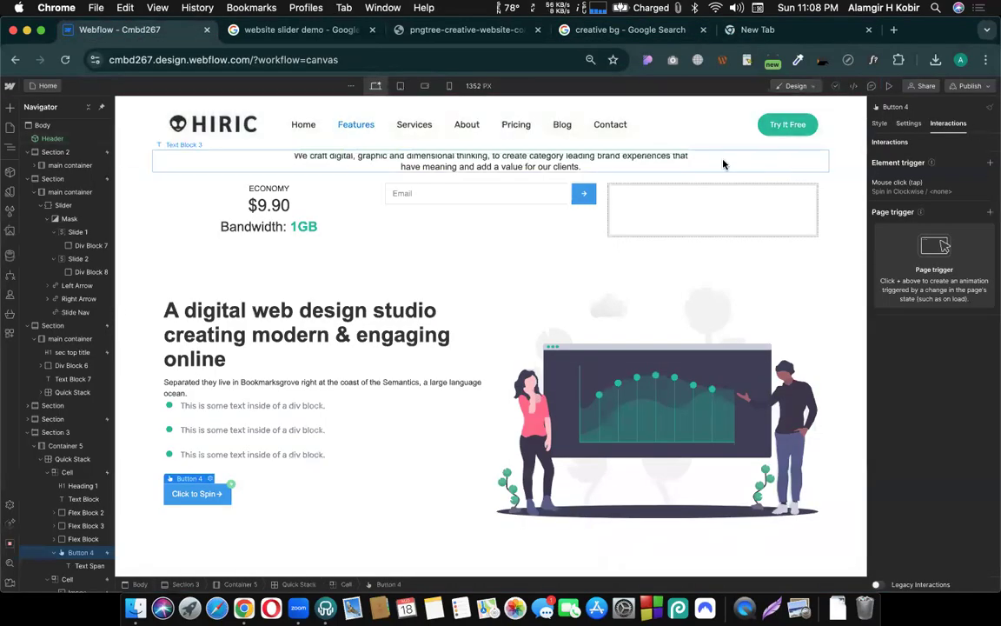
pyautogui.click(758, 29)
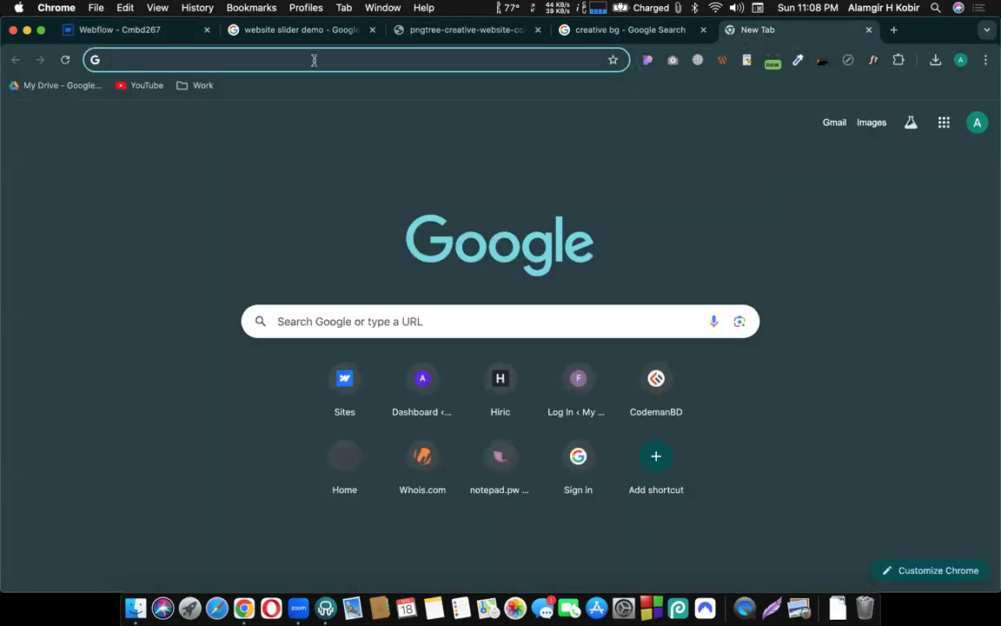
pyautogui.write('webflow')
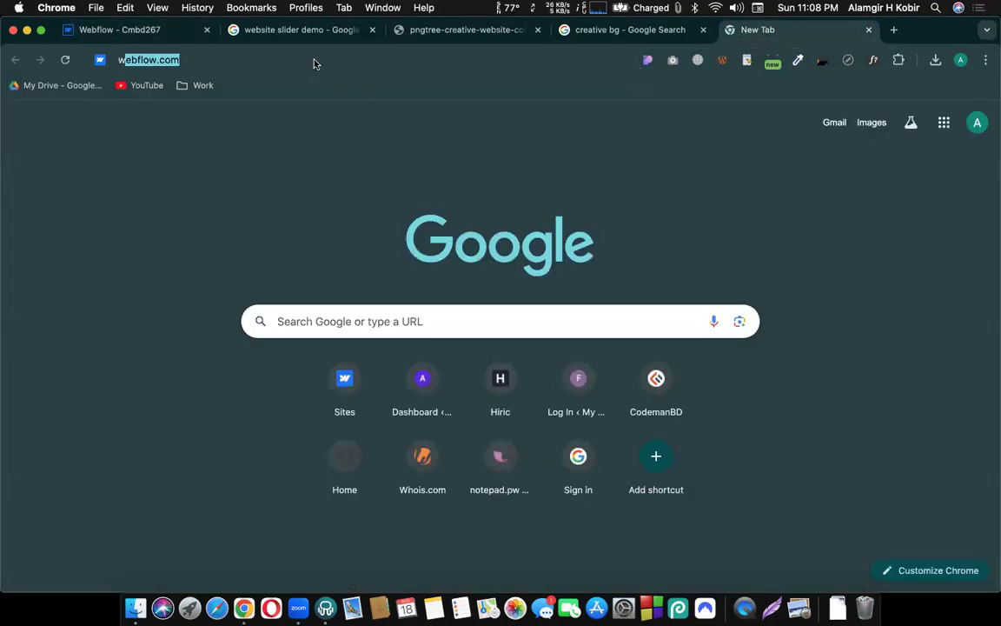
pyautogui.press('BackSpace')
pyautogui.write('univ')
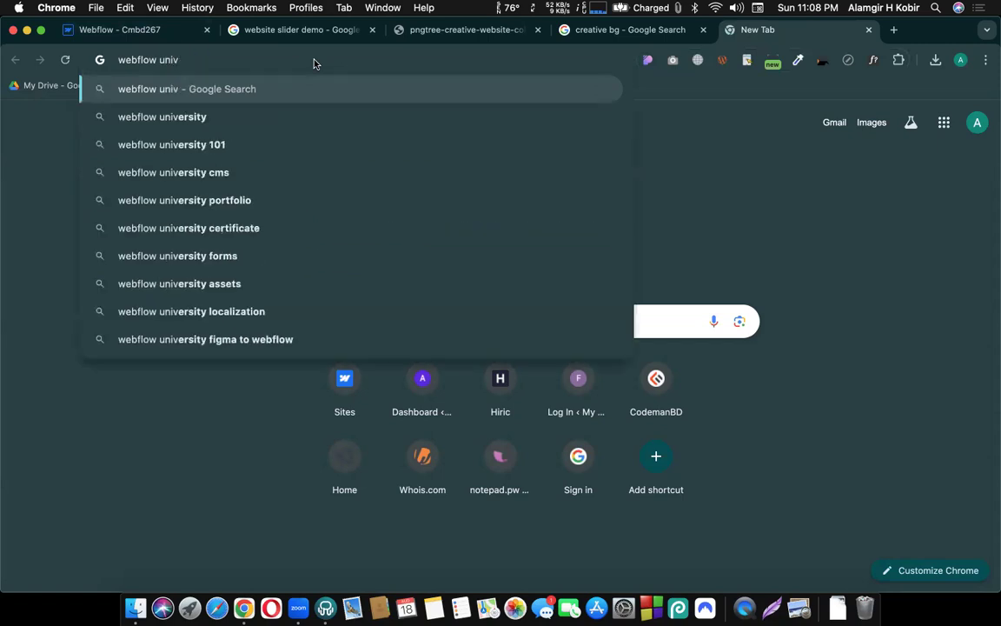
pyautogui.press('Down')
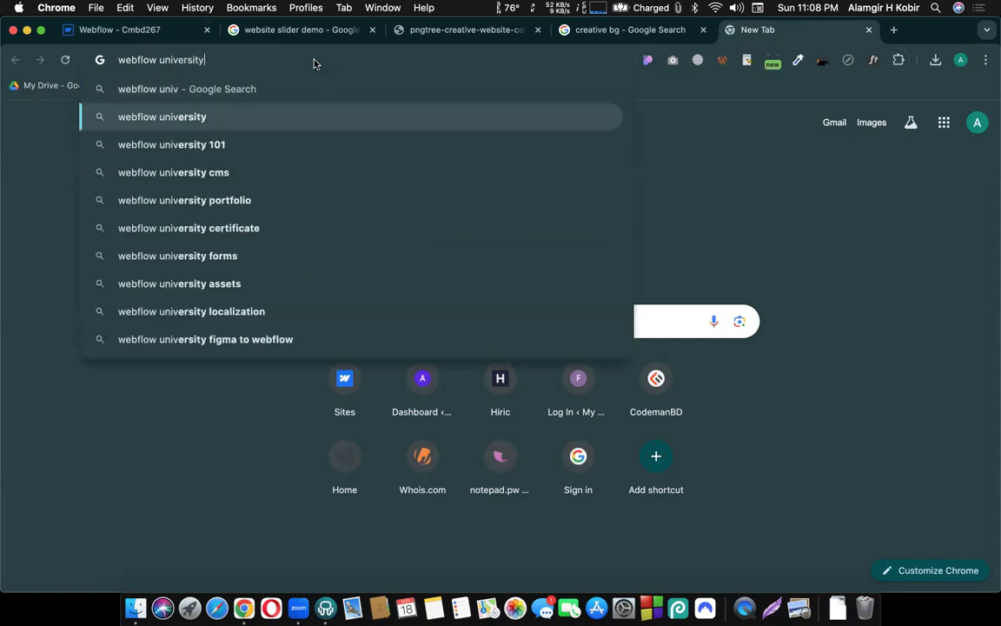
pyautogui.press('Return')
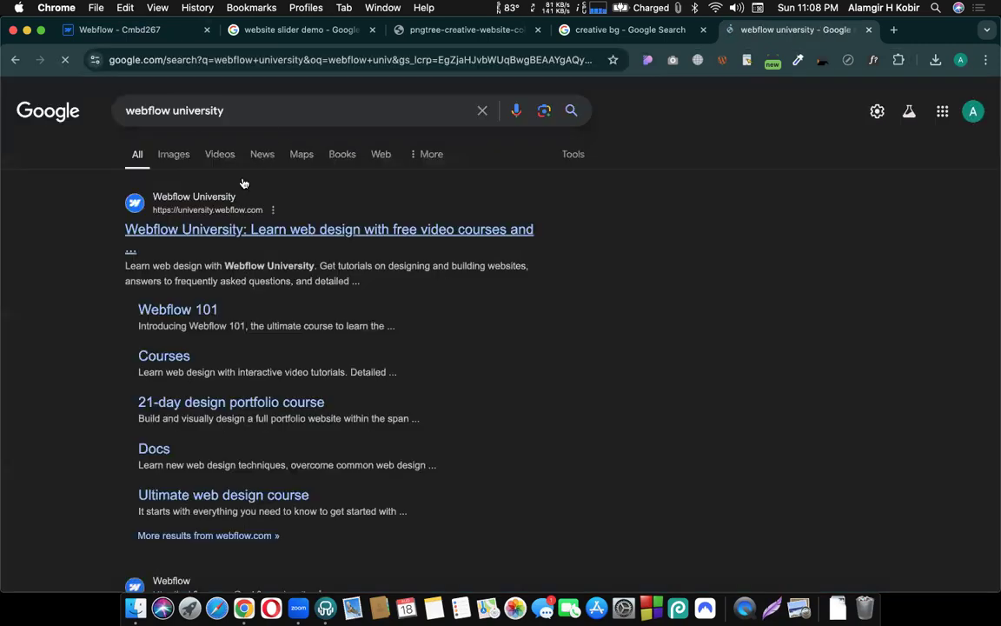
# - Refine the search to "webflow university interactions" and open Webflow University's Interactions & animations course
pyautogui.click(263, 108)
pyautogui.write('in')
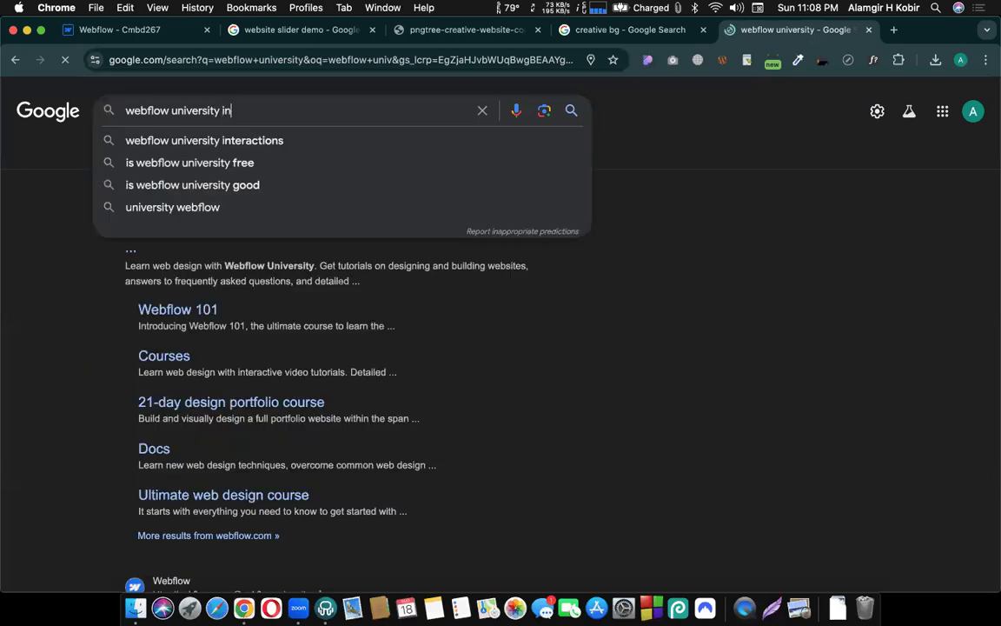
pyautogui.click(224, 141)
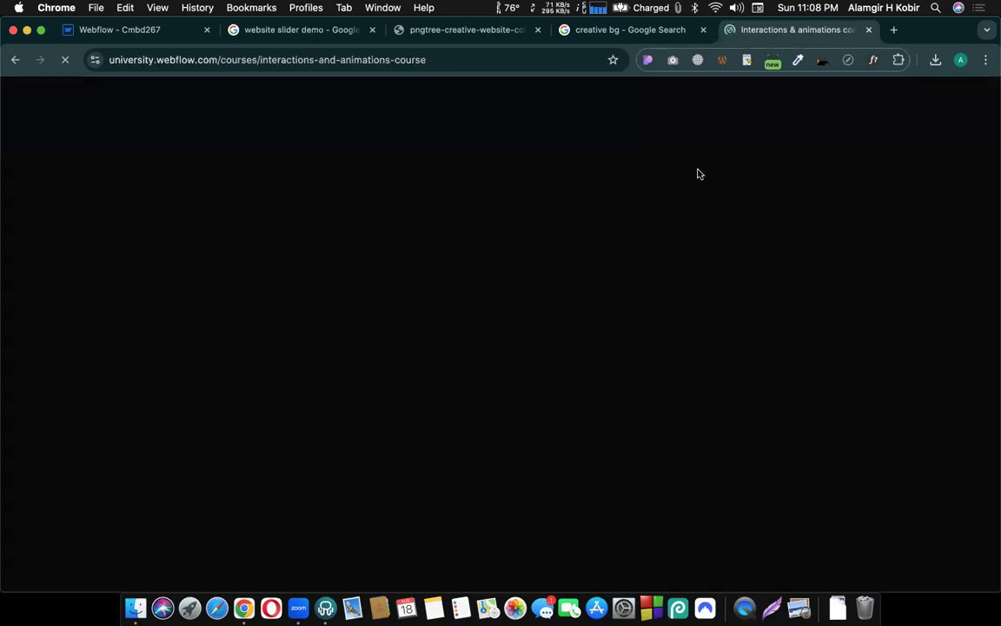
# - Look through the course's table of contents, close the course page and return to the Webflow project
pyautogui.scroll(-5, 476, 395)
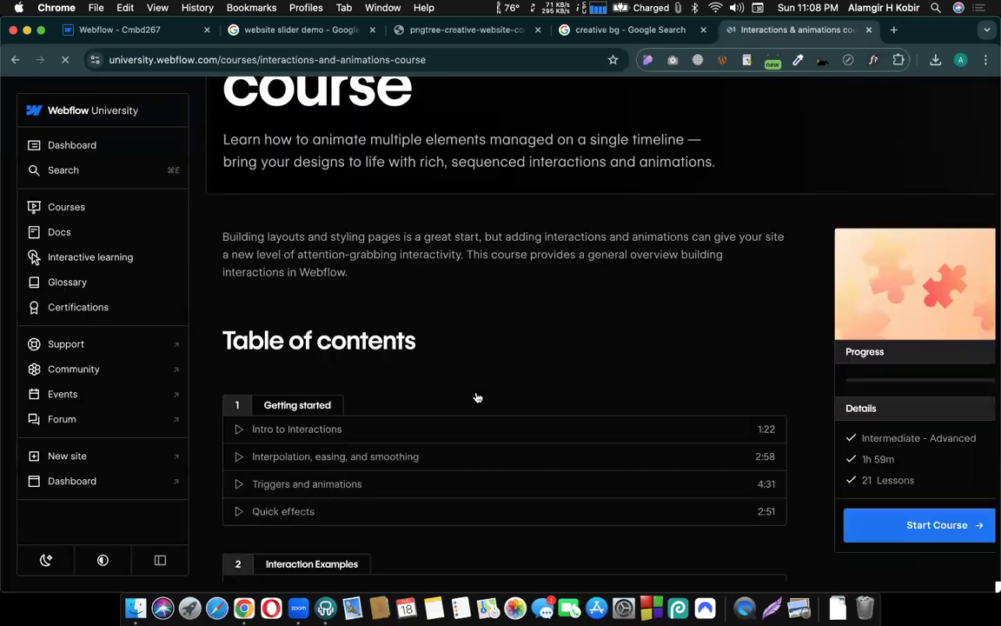
pyautogui.scroll(-9, 502, 469)
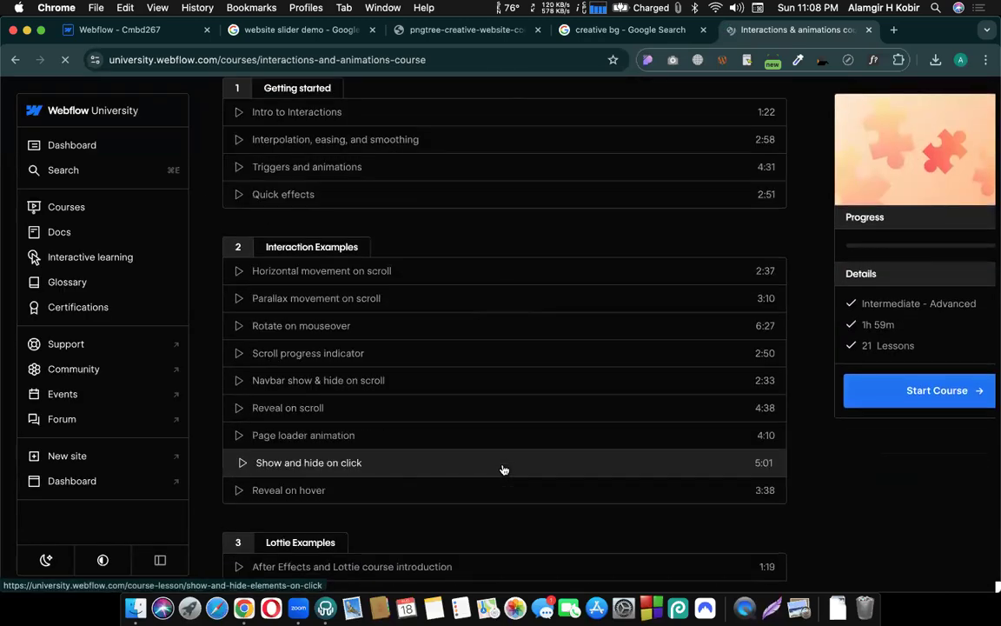
pyautogui.scroll(-2, 502, 470)
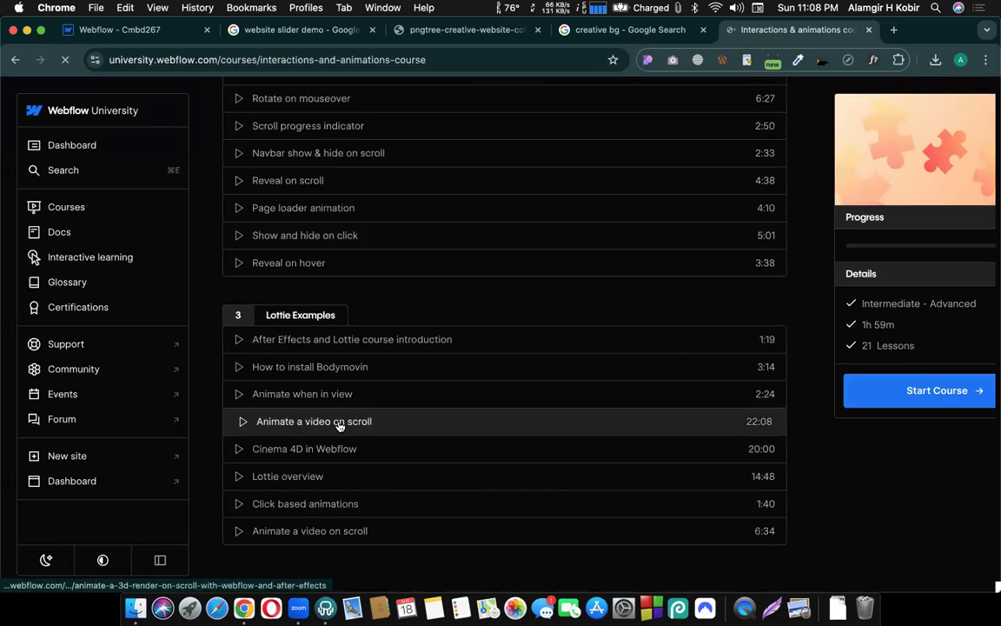
pyautogui.scroll(-7, 341, 463)
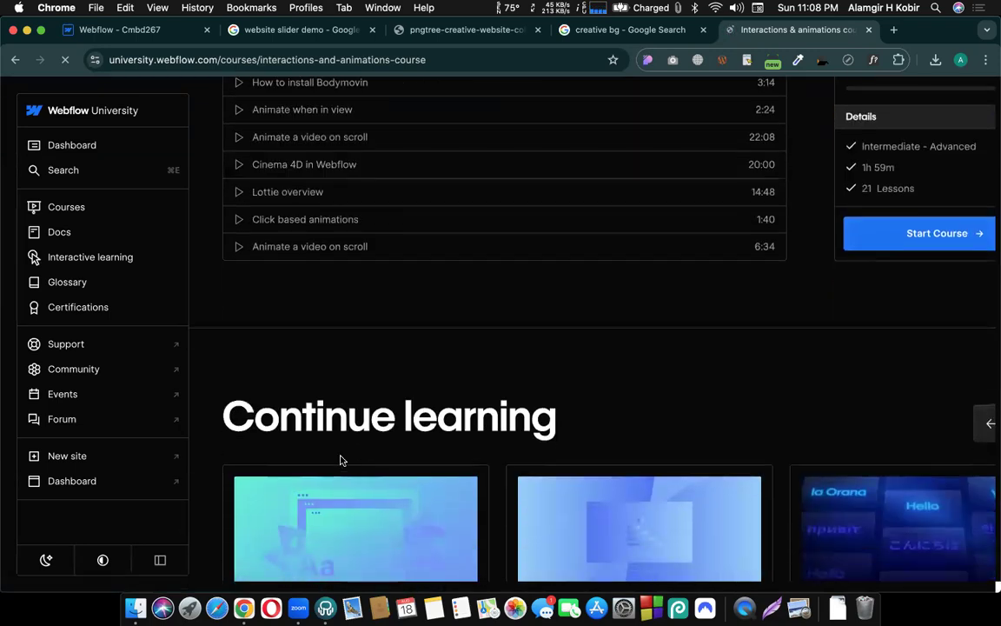
pyautogui.click(866, 31)
pyautogui.click(160, 38)
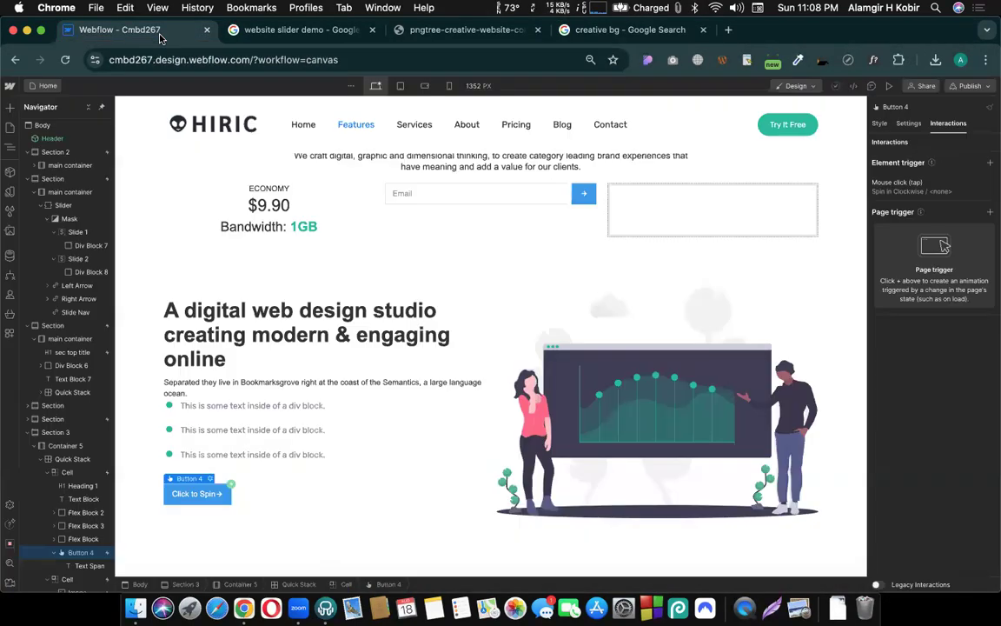
pyautogui.scroll(10, 465, 365)
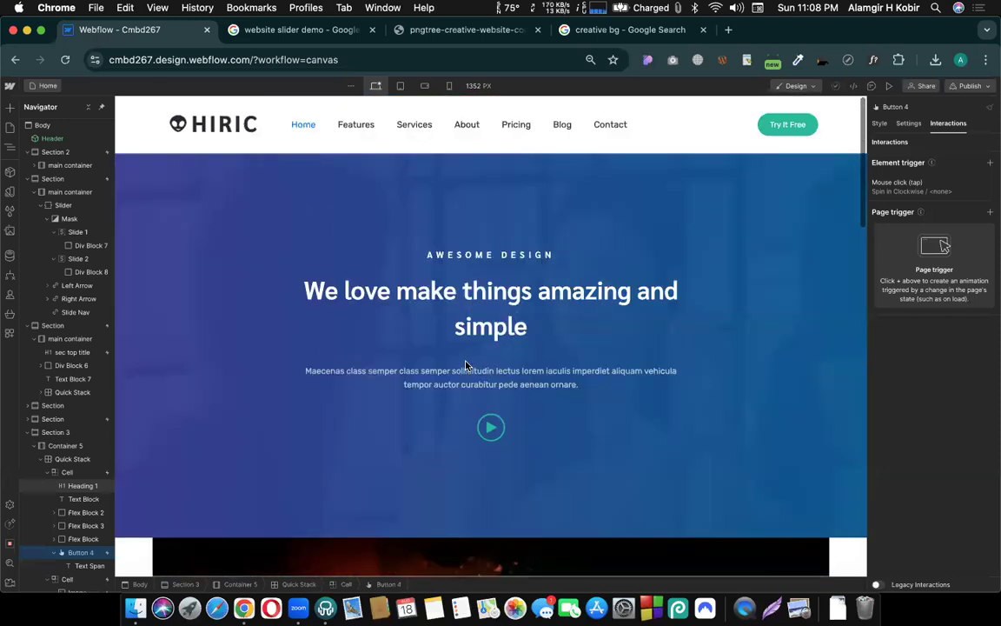
pyautogui.scroll(-3, 465, 365)
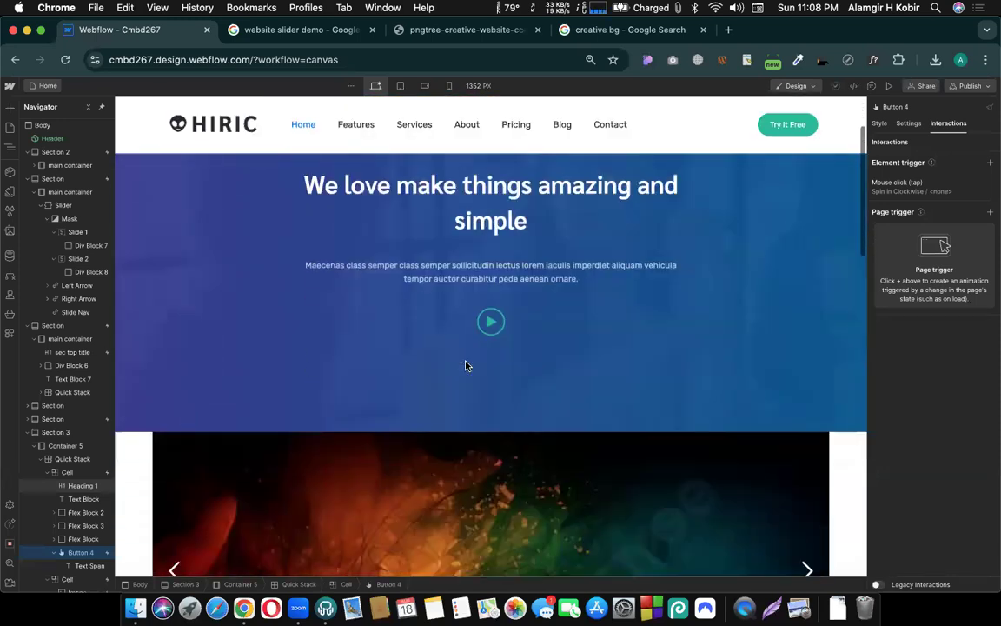
# - Collapse Slide 1 and Slide 2 in the slider and add a new blank slide through the slider's settings
pyautogui.scroll(-3, 465, 365)
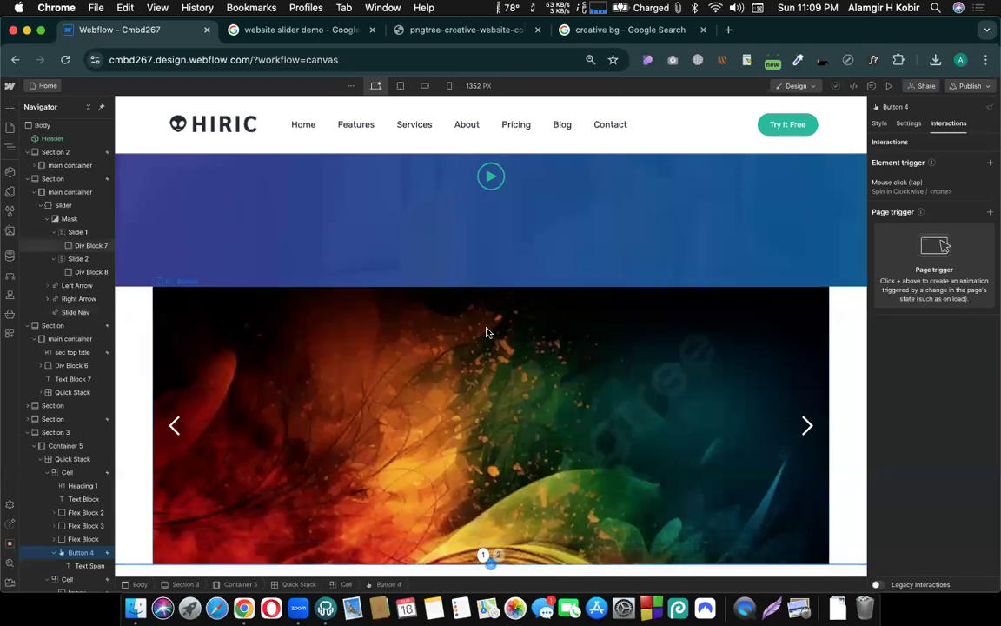
pyautogui.scroll(-3, 443, 331)
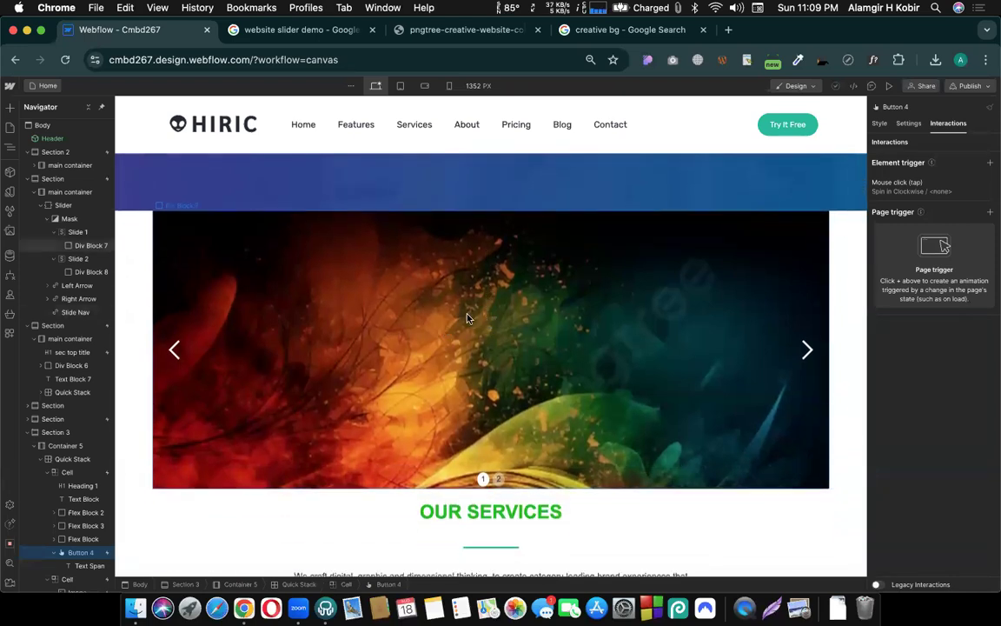
pyautogui.click(466, 318)
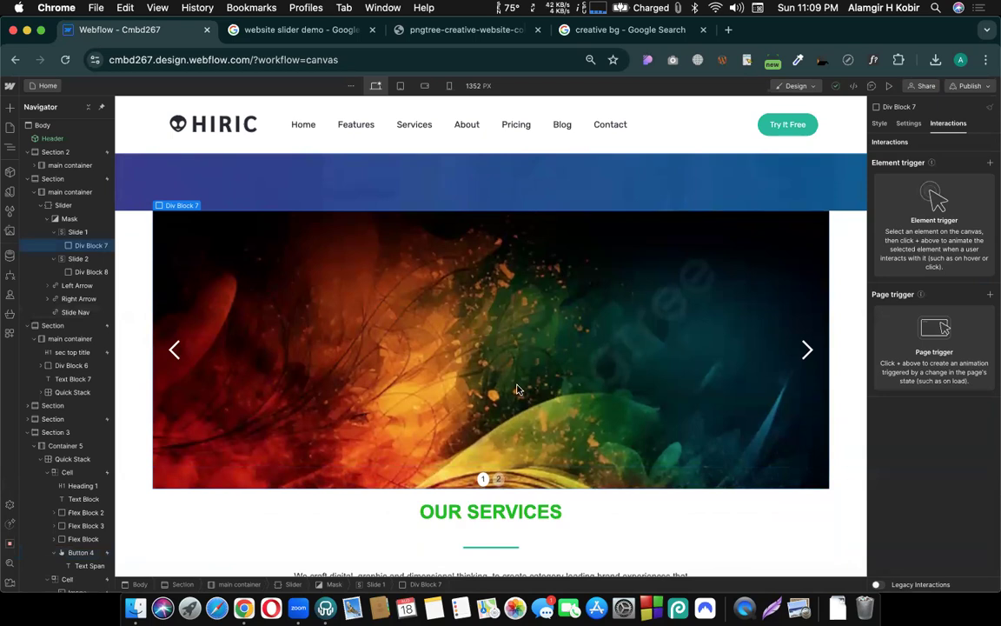
pyautogui.click(54, 232)
pyautogui.click(54, 245)
pyautogui.click(59, 206)
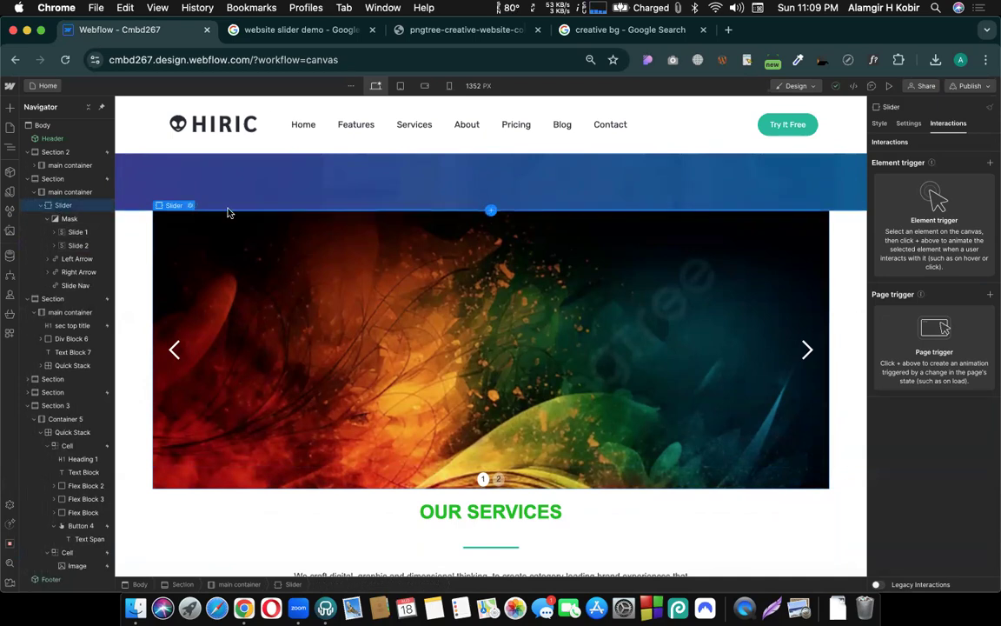
pyautogui.click(191, 205)
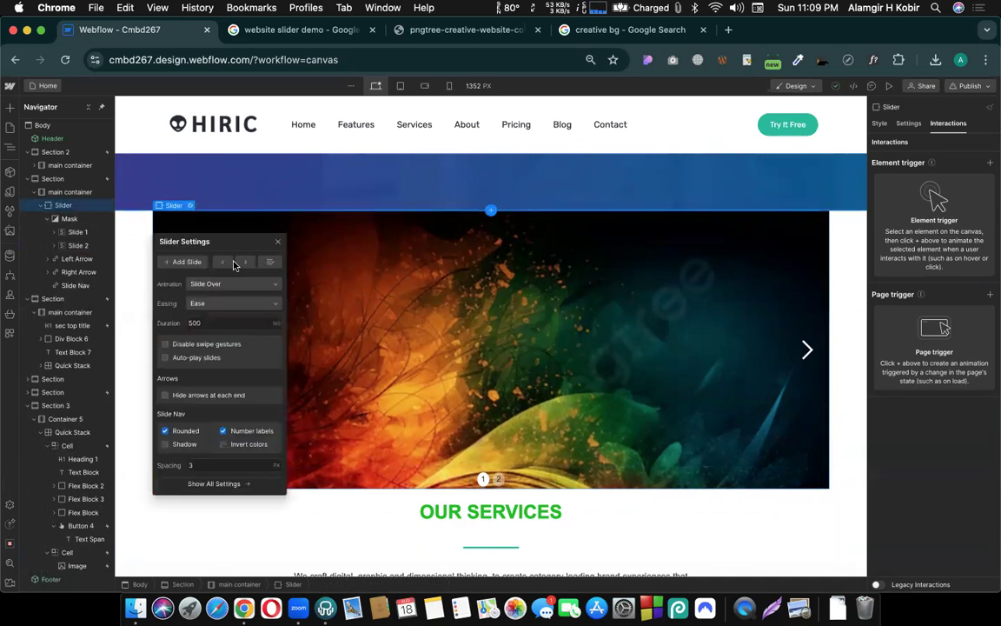
pyautogui.click(183, 262)
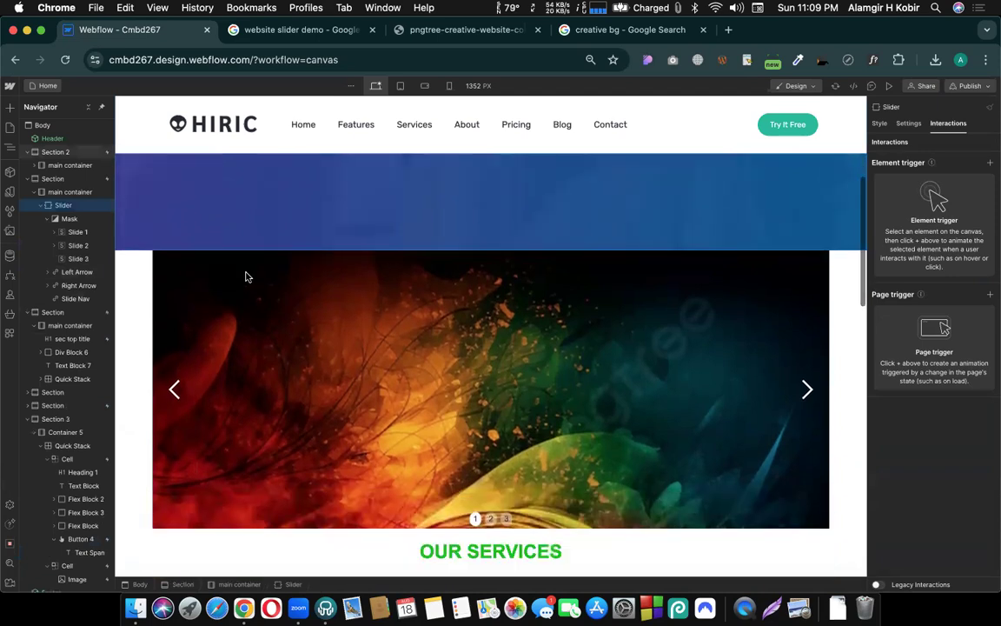
# - Show the blank third slide on the canvas and undo adding it to the slider
pyautogui.scroll(-4, 246, 276)
pyautogui.click(507, 366)
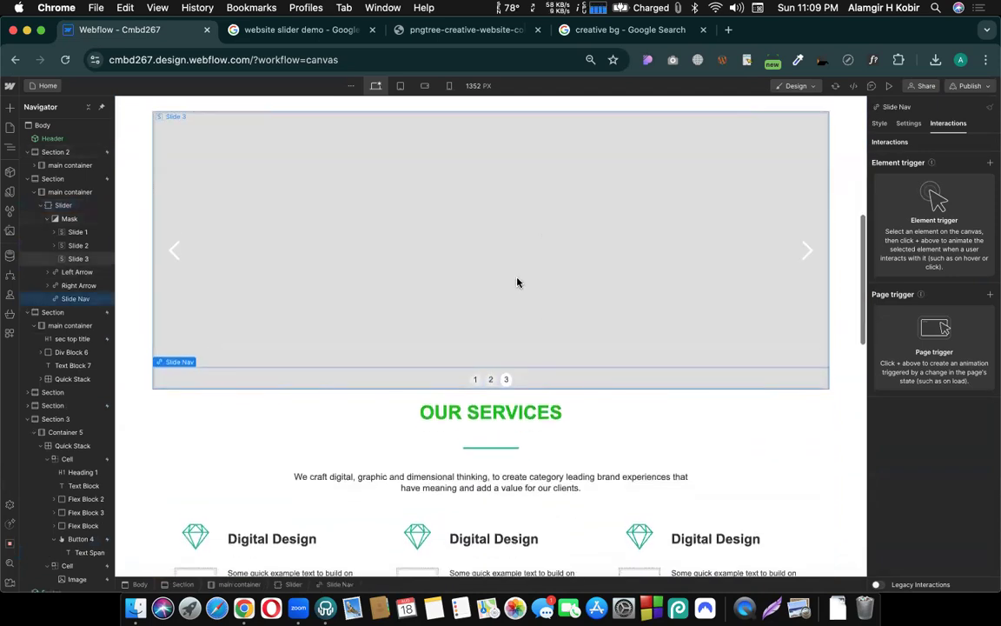
pyautogui.scroll(1, 517, 282)
pyautogui.press('super+z')
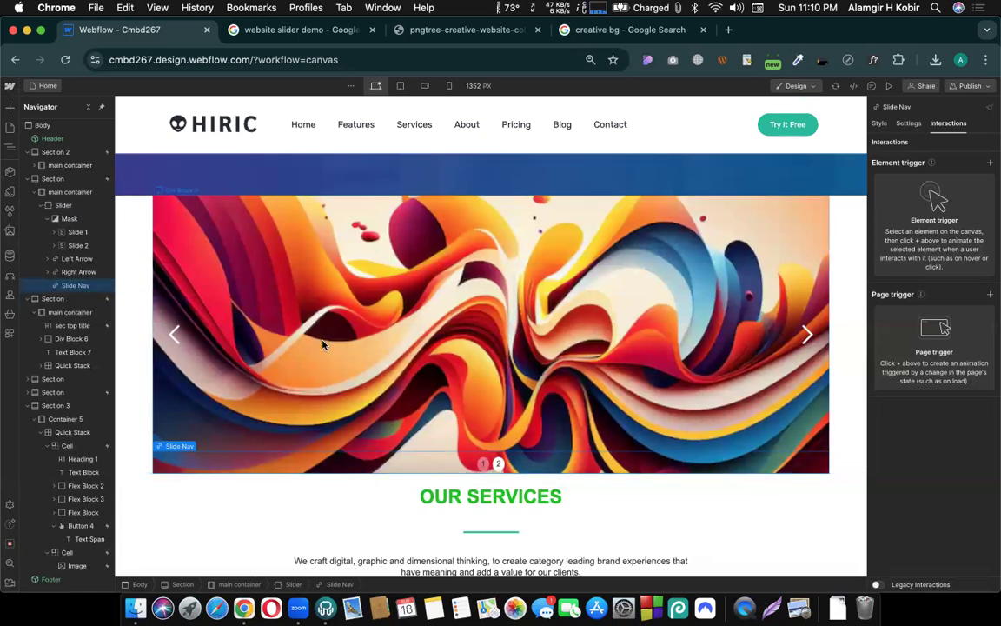
# - Duplicate Slide 2 within the slider's mask and show the copy, Slide 3, on the canvas
pyautogui.click(79, 245)
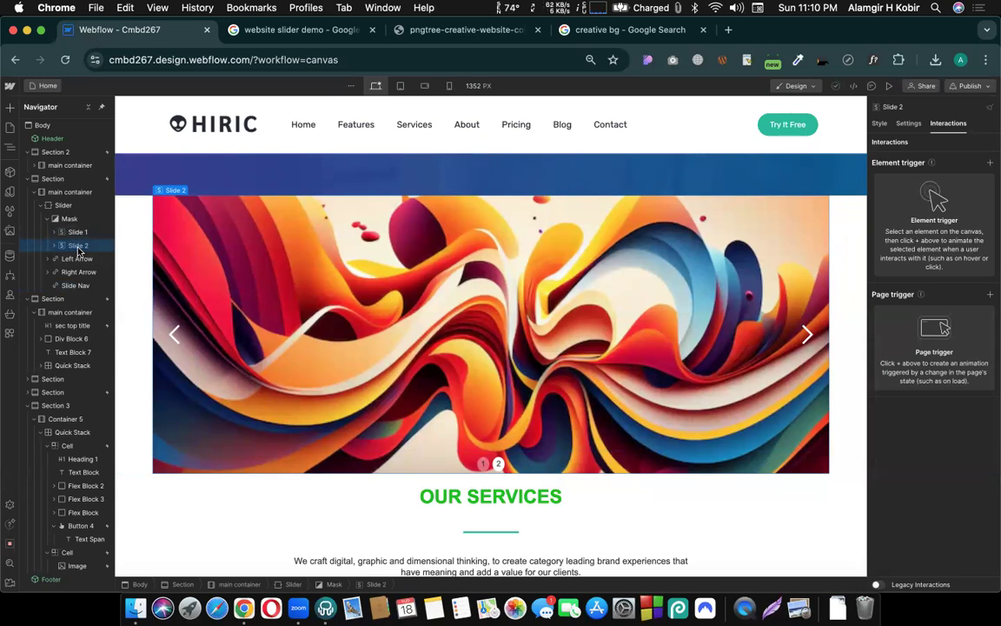
pyautogui.press('super+d')
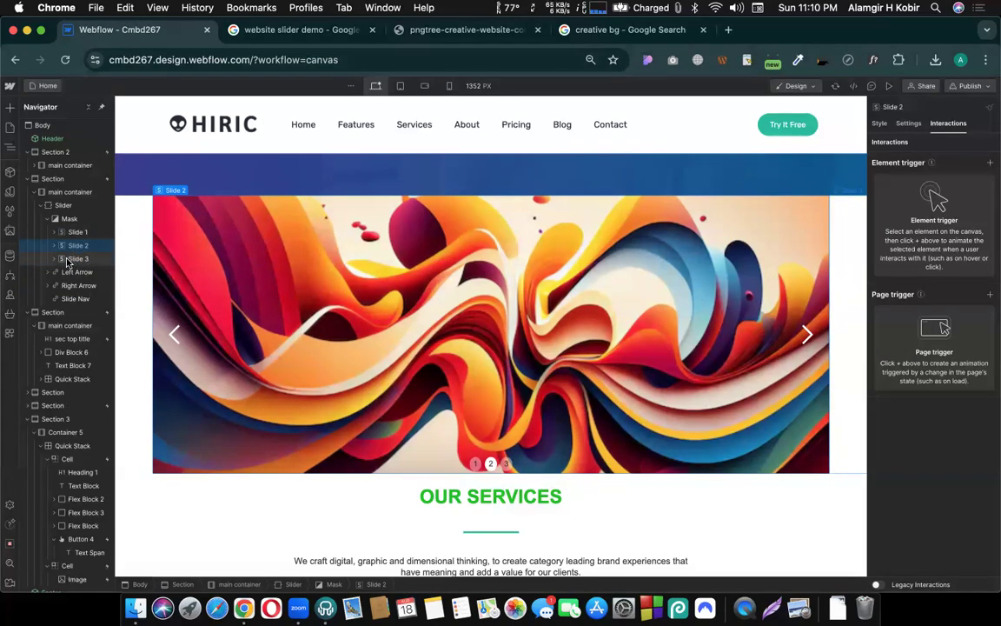
pyautogui.click(68, 258)
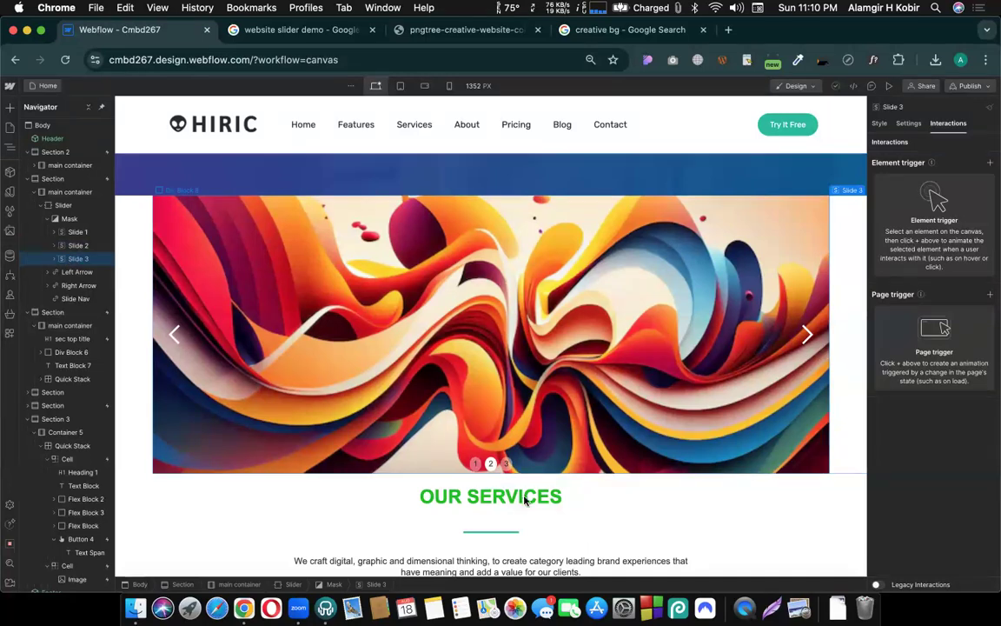
pyautogui.click(508, 467)
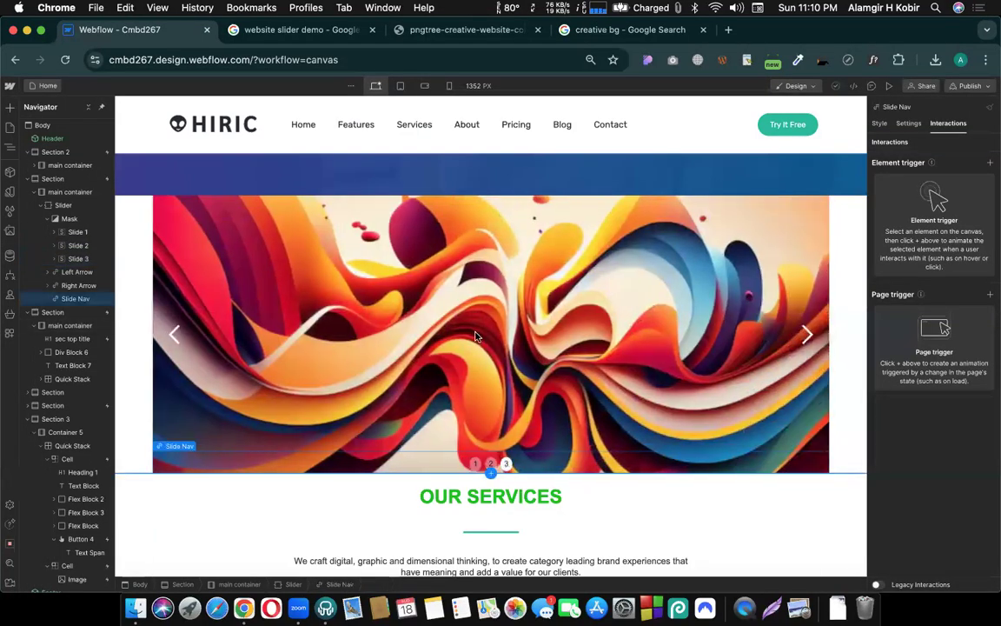
# - Rename the class of the div block inside Slide 3 to "slider wrapper div"
pyautogui.click(467, 337)
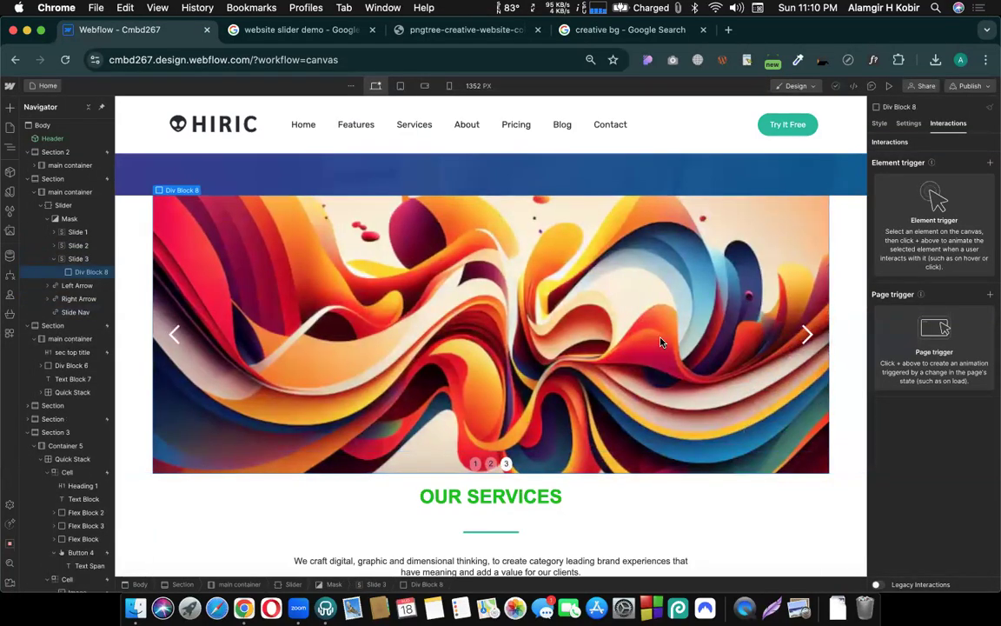
pyautogui.click(880, 126)
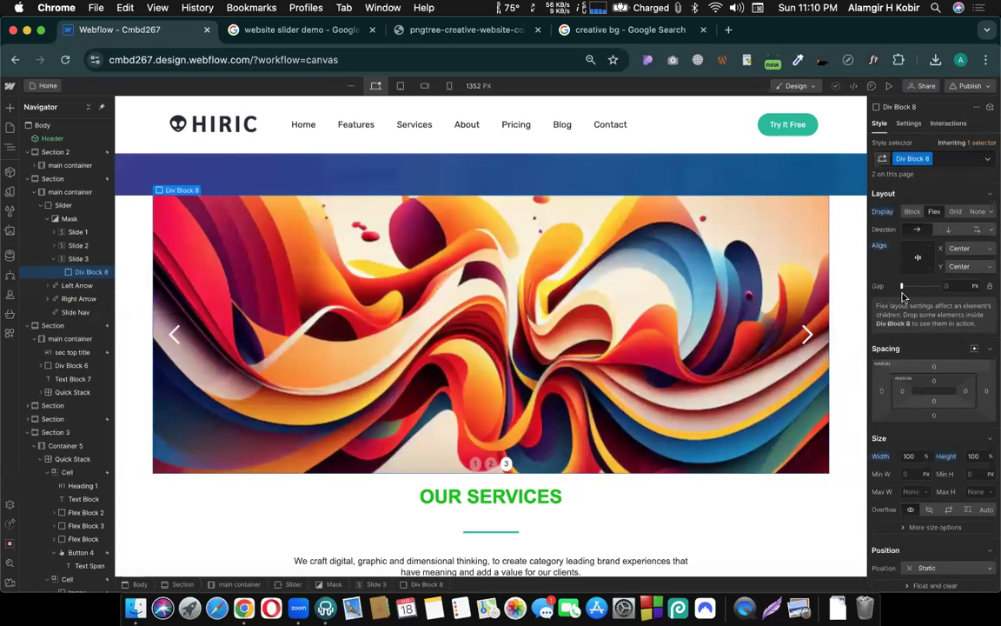
pyautogui.doubleClick(905, 159)
pyautogui.write('slider')
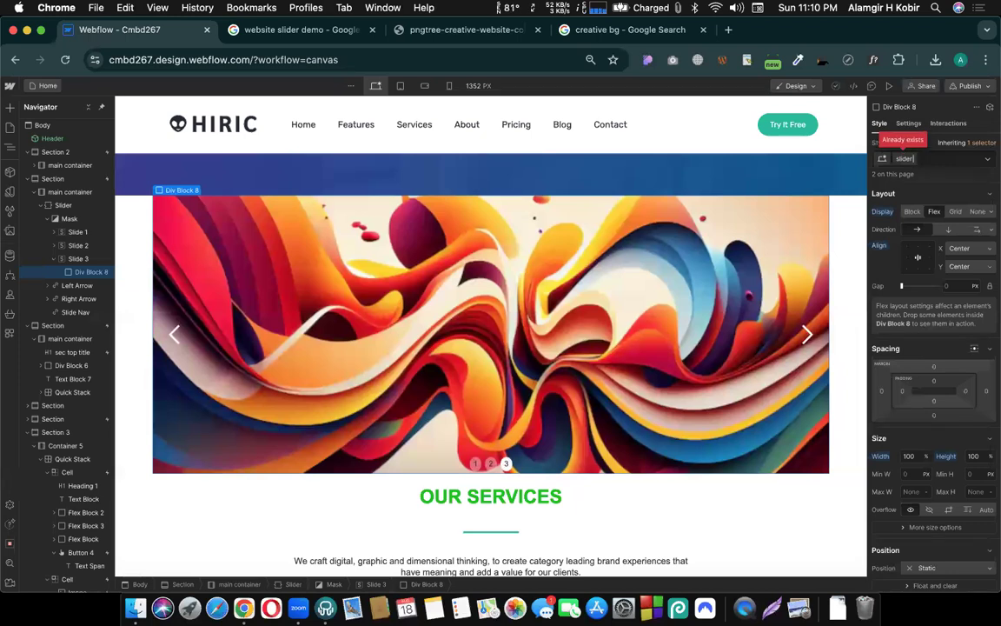
pyautogui.write(' wrapper')
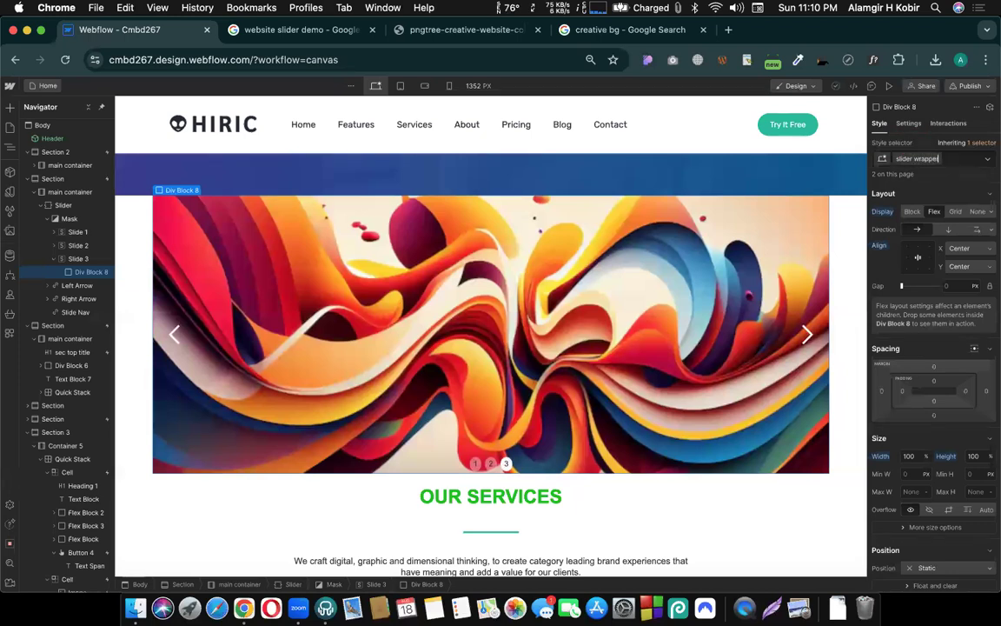
pyautogui.write(' div')
pyautogui.press('Return')
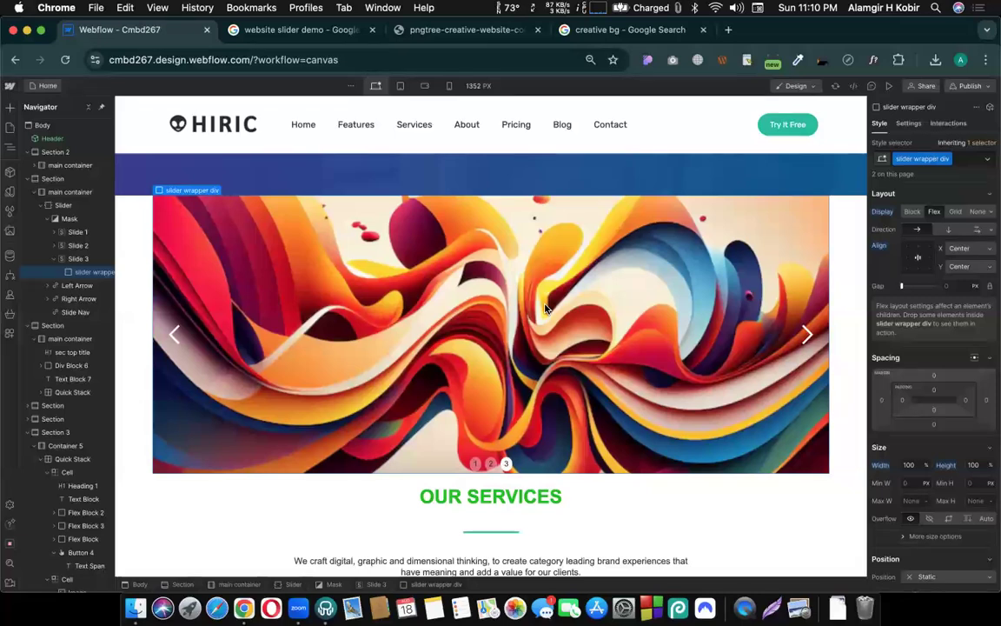
# - Add a combo class named "slide 3 combo" to the slider wrapper div in Slide 3
pyautogui.click(962, 159)
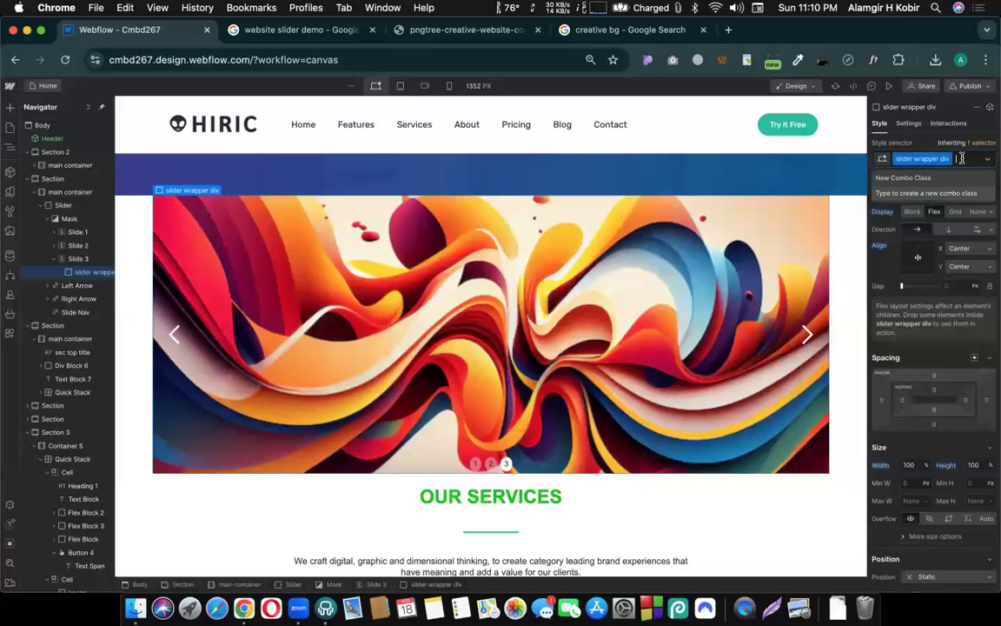
pyautogui.write('3')
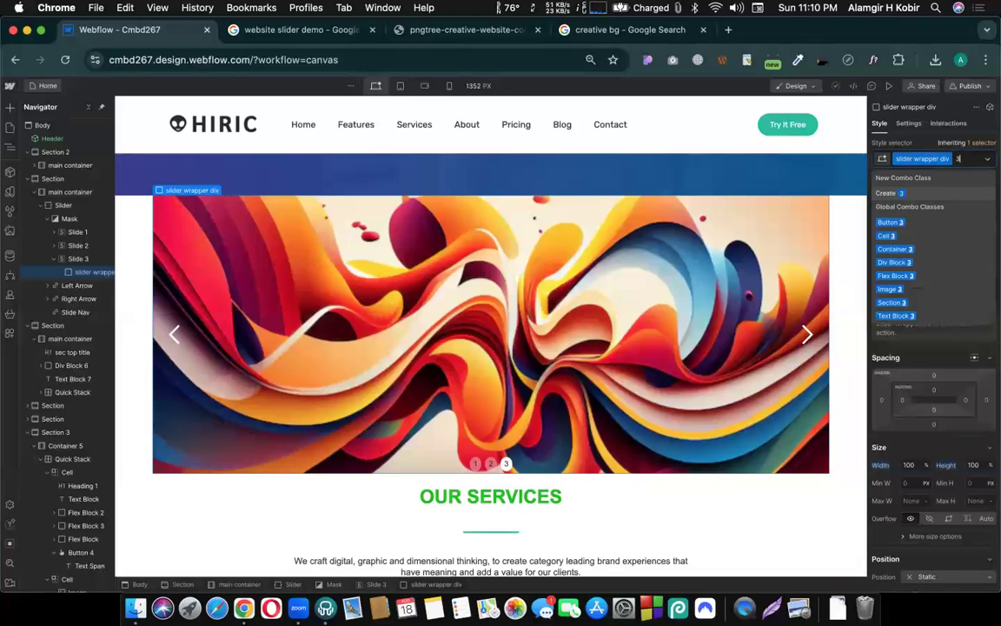
pyautogui.press('BackSpace')
pyautogui.write('slide')
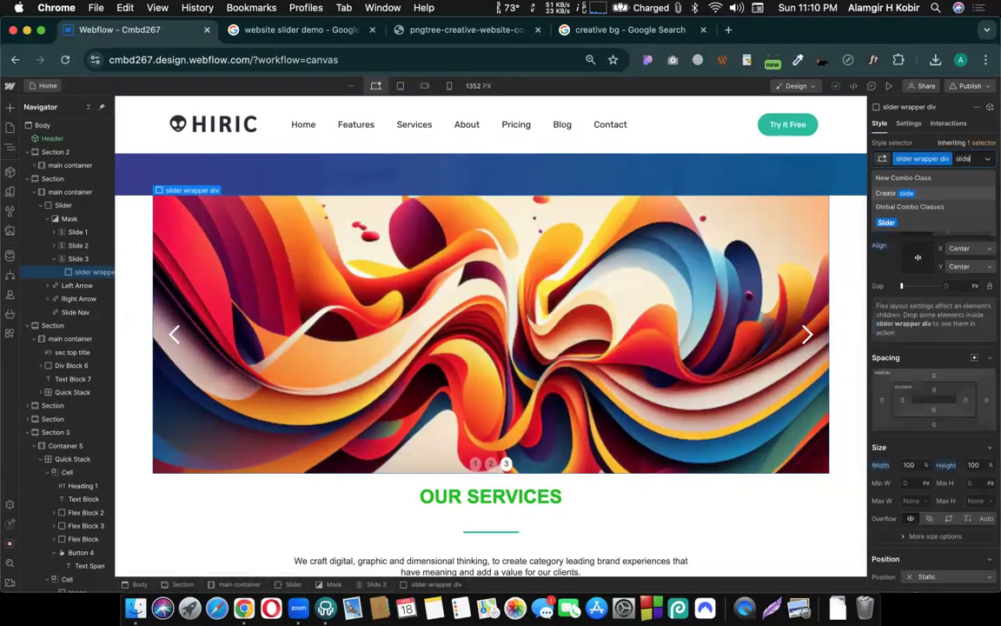
pyautogui.write(' 3 combo')
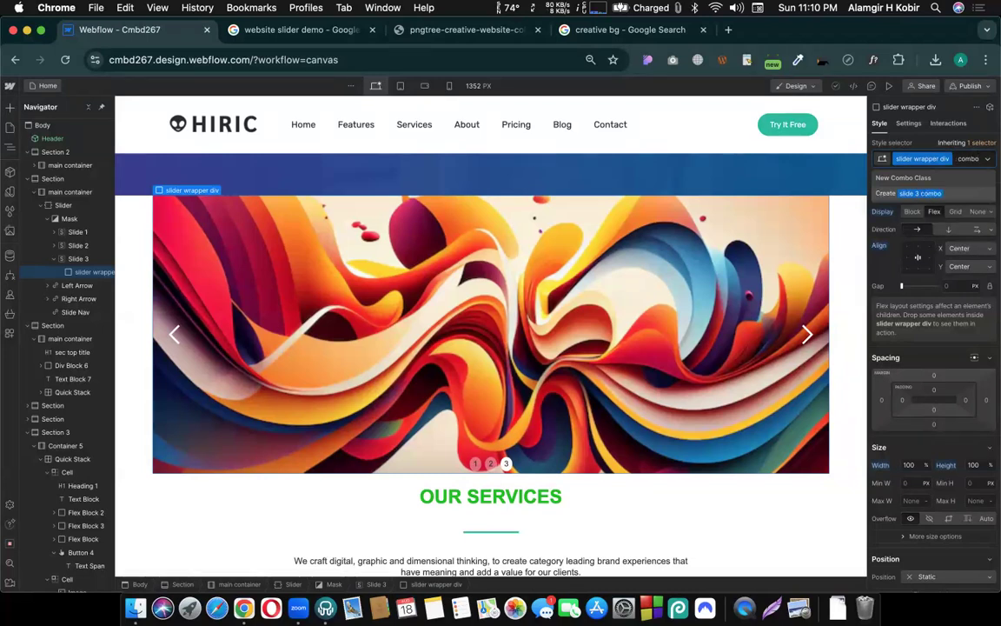
pyautogui.press('Return')
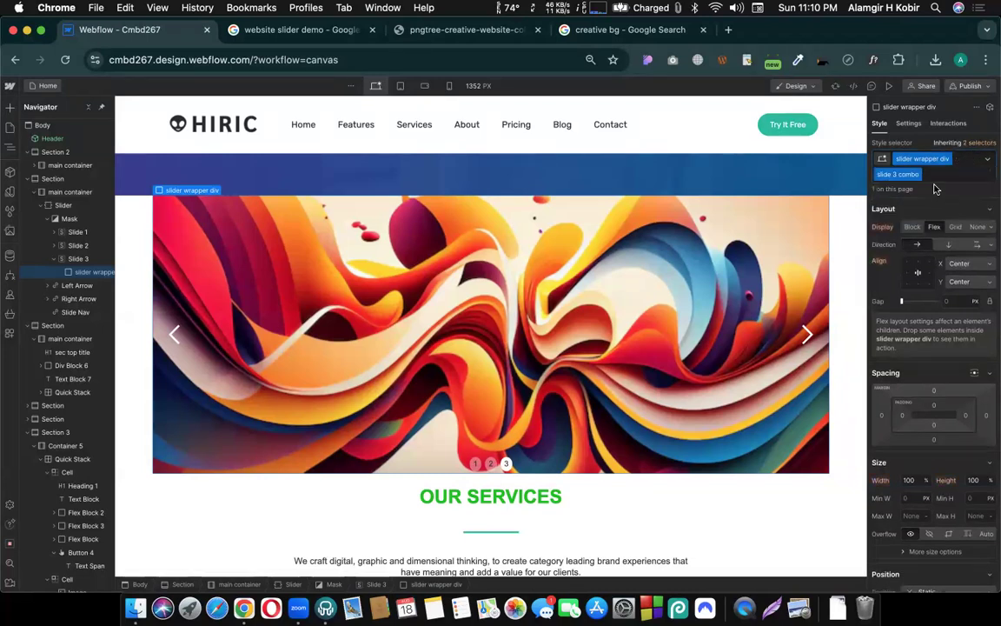
# - Open the background image settings of the "slide 3 combo" class and bring up the image assets for choosing a replacement
pyautogui.scroll(-10, 942, 335)
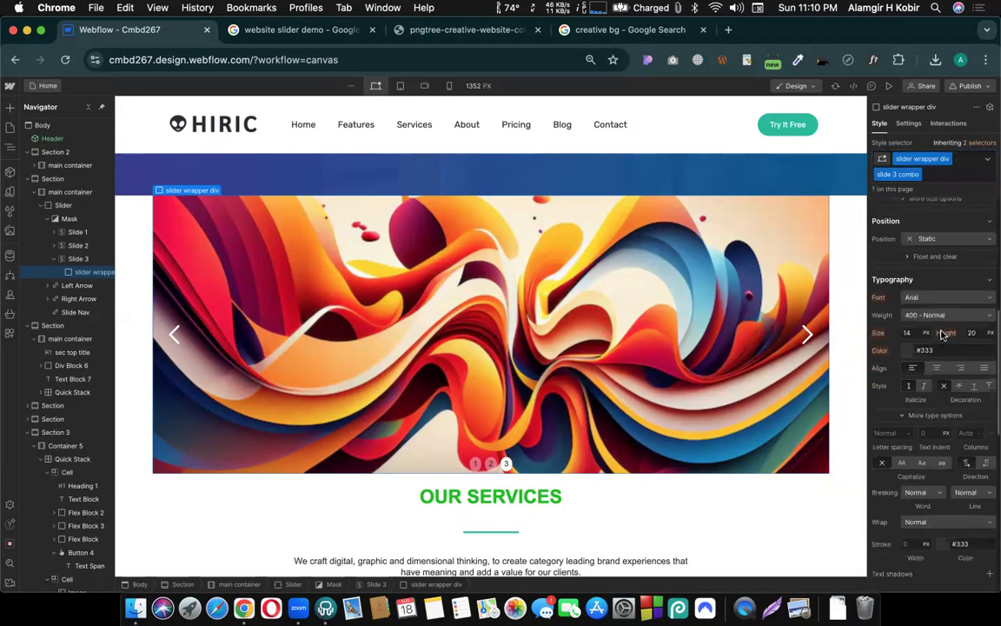
pyautogui.scroll(-2, 942, 335)
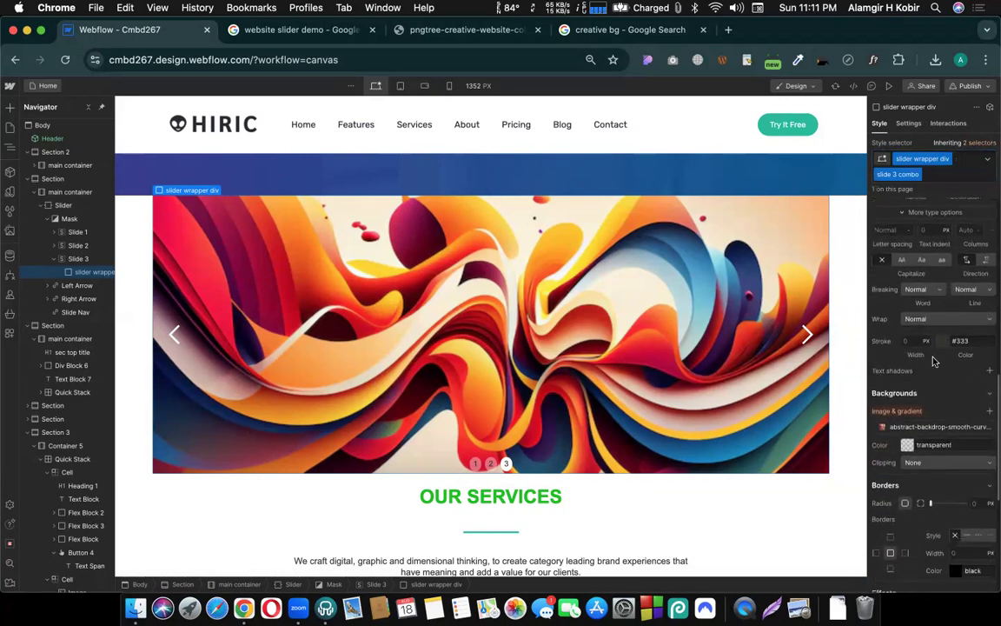
pyautogui.click(899, 429)
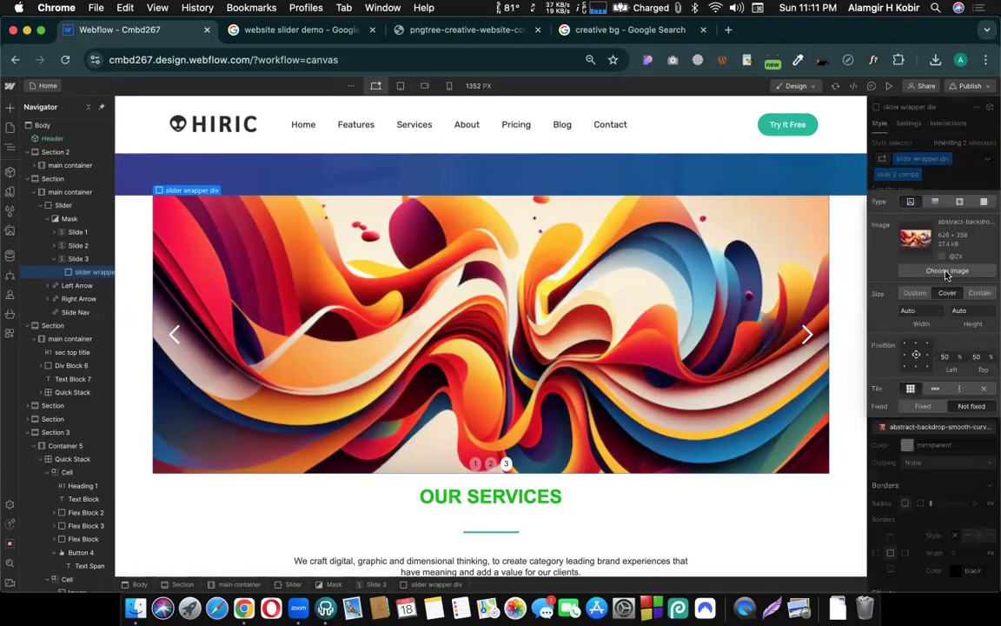
pyautogui.click(947, 271)
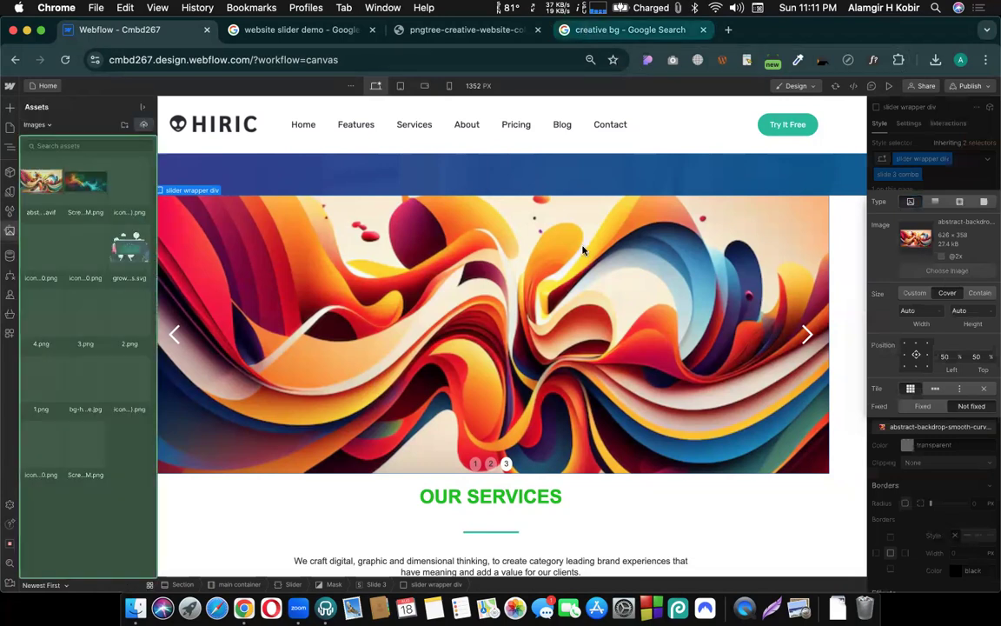
# - Switch to the "creative bg" Google image results and download Pikbest's Dreamy Neon 3d Cloud background image
pyautogui.click(630, 30)
pyautogui.scroll(-5, 487, 404)
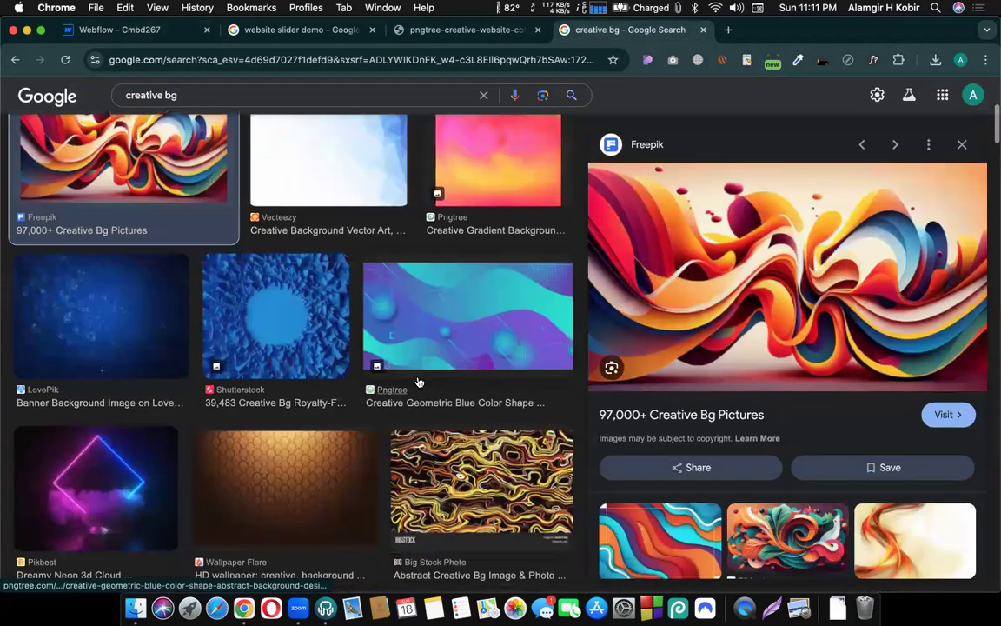
pyautogui.scroll(-2, 444, 334)
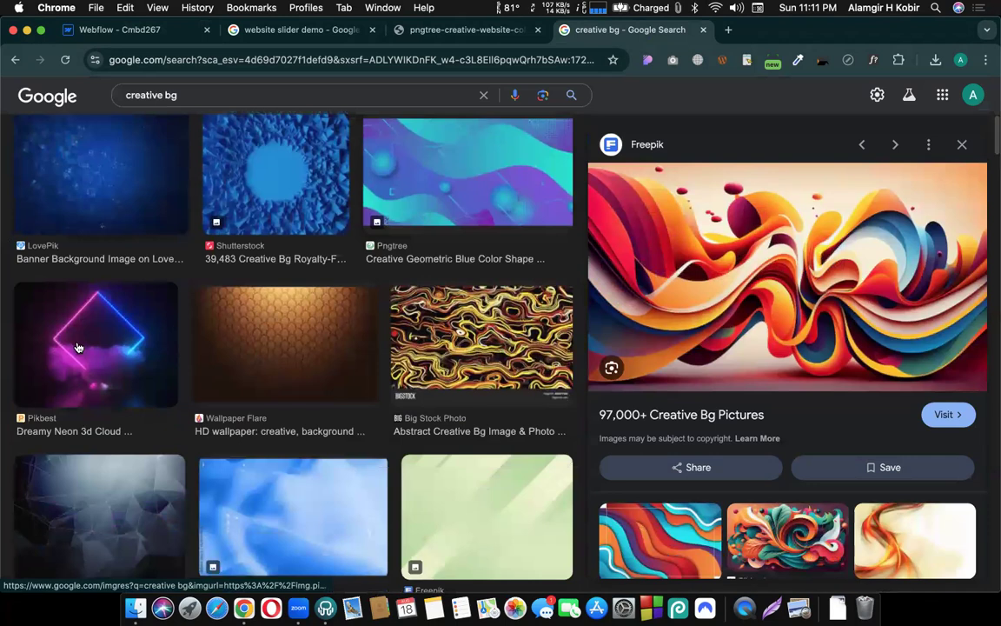
pyautogui.click(77, 348)
pyautogui.rightClick(779, 239)
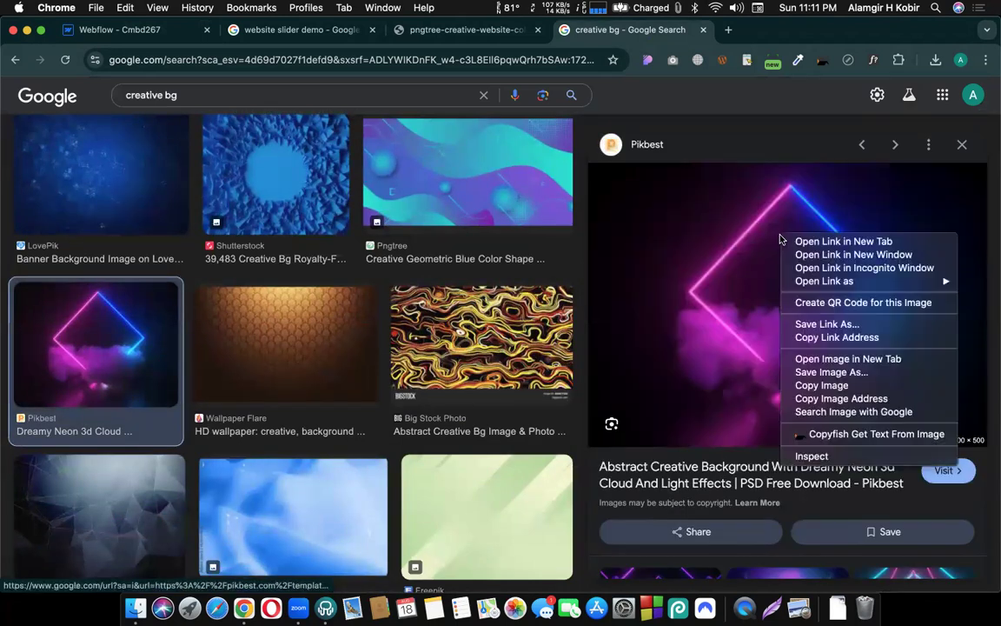
pyautogui.rightClick(719, 242)
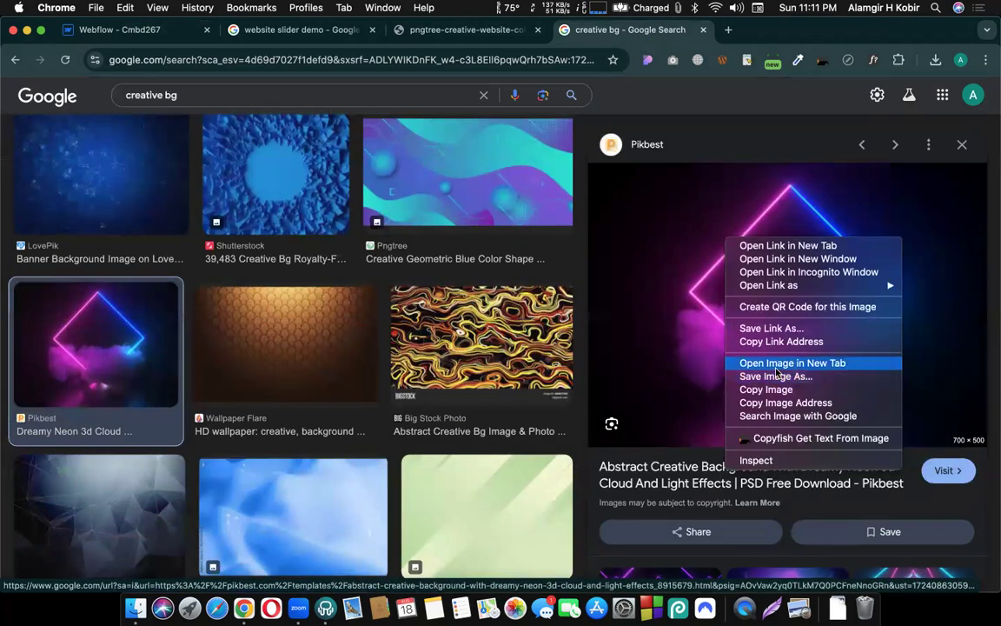
pyautogui.click(768, 376)
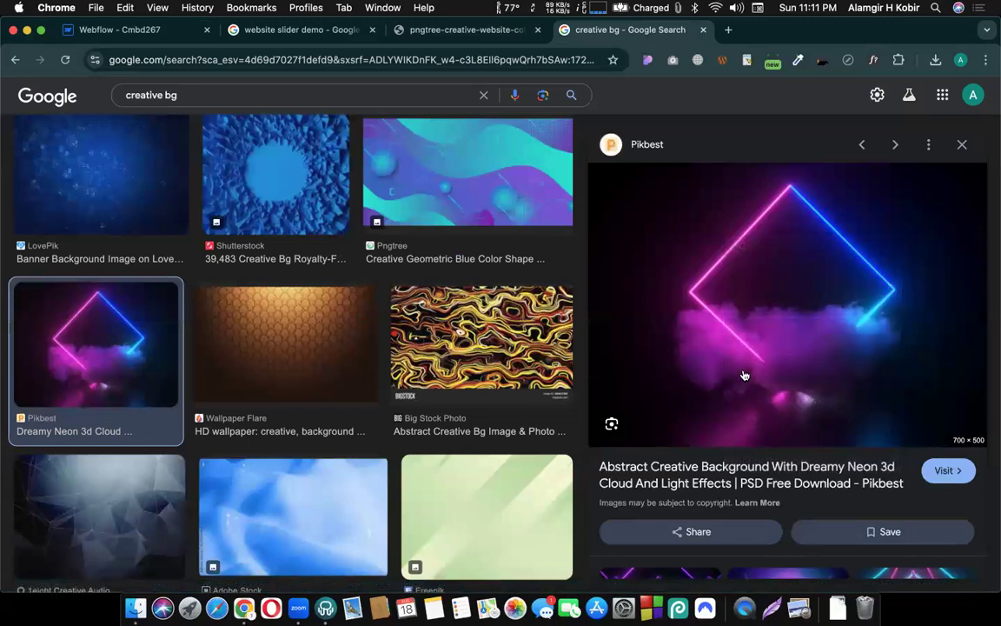
pyautogui.click(745, 374)
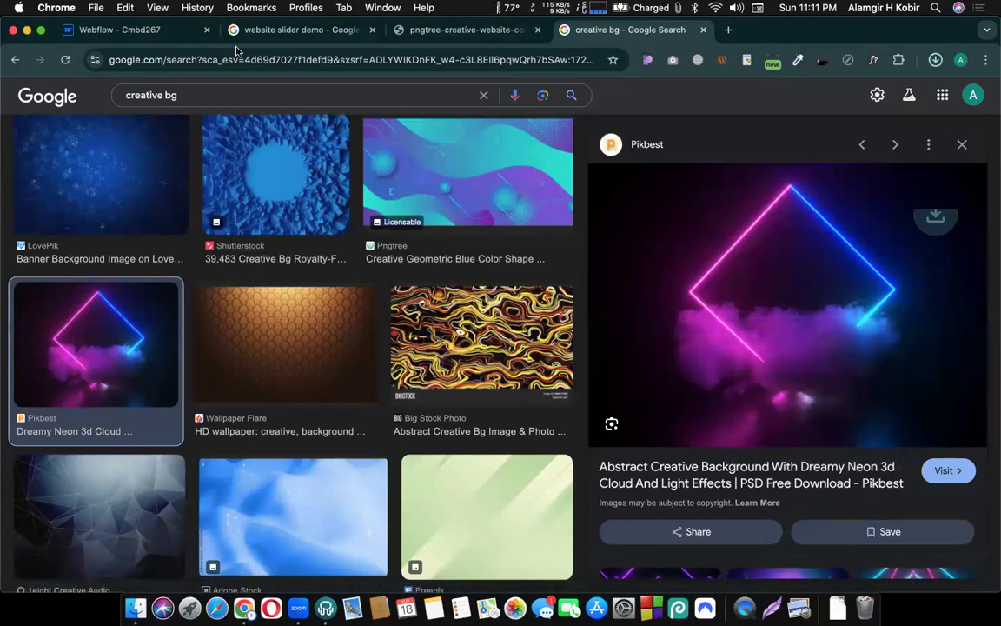
# - Return to the Webflow project and try to upload the downloaded 5dbe3f8e81c50.png!w700wp file to the image assets
pyautogui.click(159, 33)
pyautogui.click(935, 59)
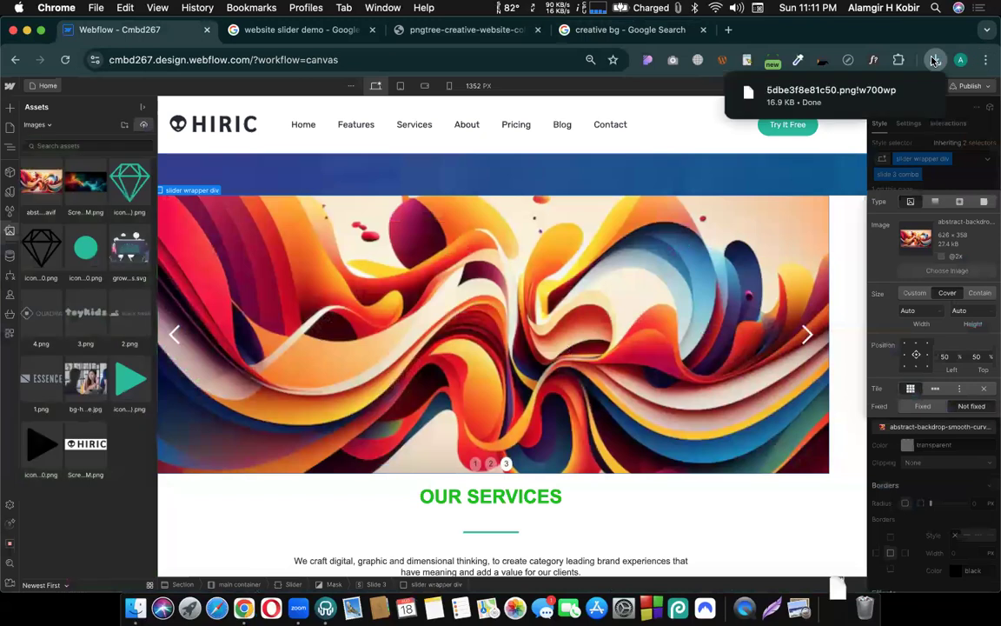
pyautogui.click(934, 59)
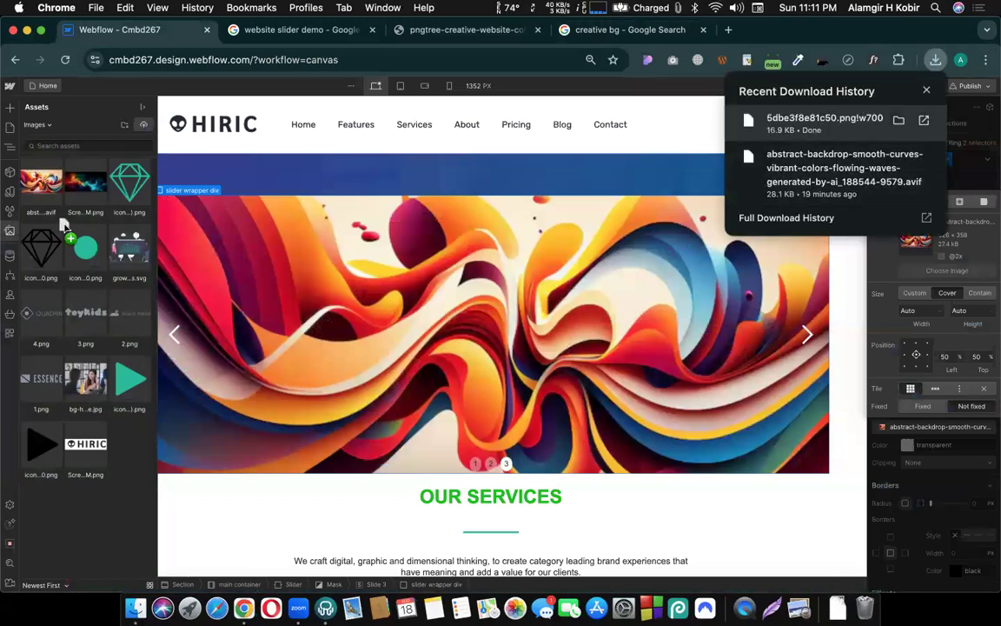
pyautogui.moveTo(63, 225); pyautogui.dragTo(57, 200)
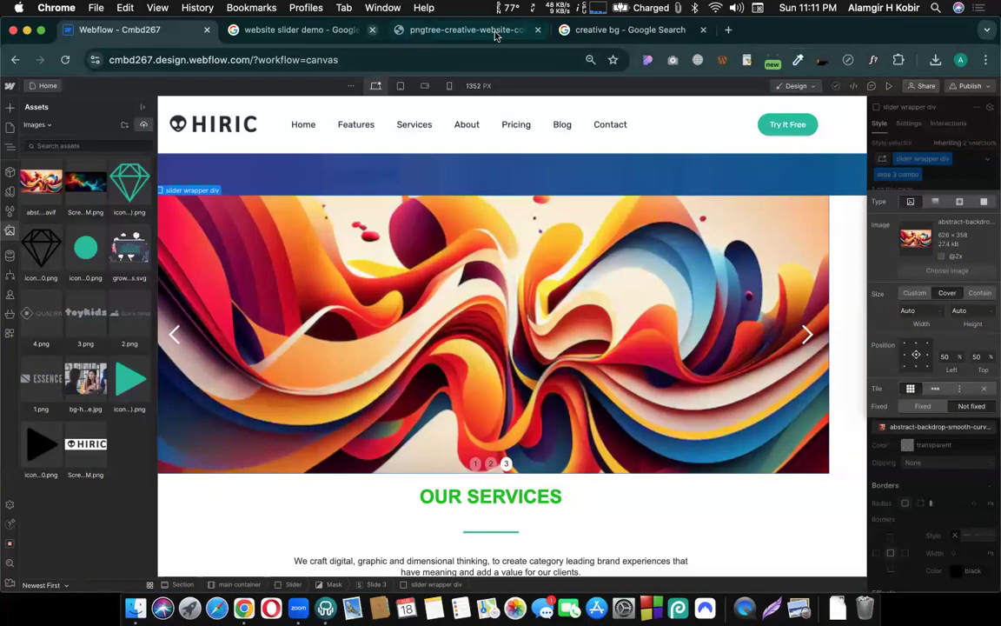
# - Return to the "creative bg" image results and open Pikbest's related Abstract Creative Background With Neon 3d Rendering image
pyautogui.click(578, 31)
pyautogui.scroll(-5, 570, 382)
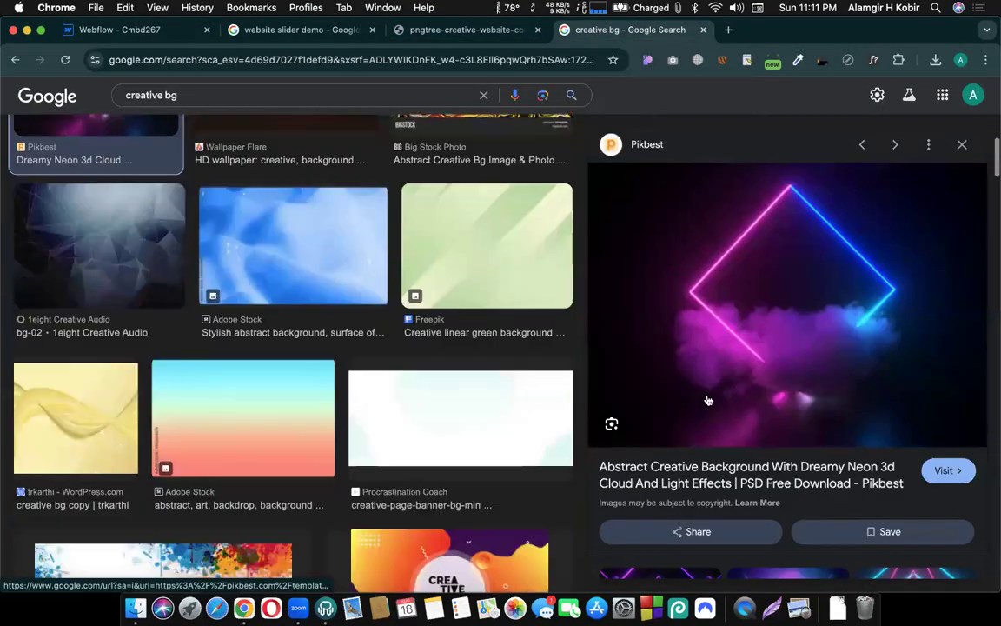
pyautogui.scroll(-3, 706, 398)
pyautogui.click(678, 418)
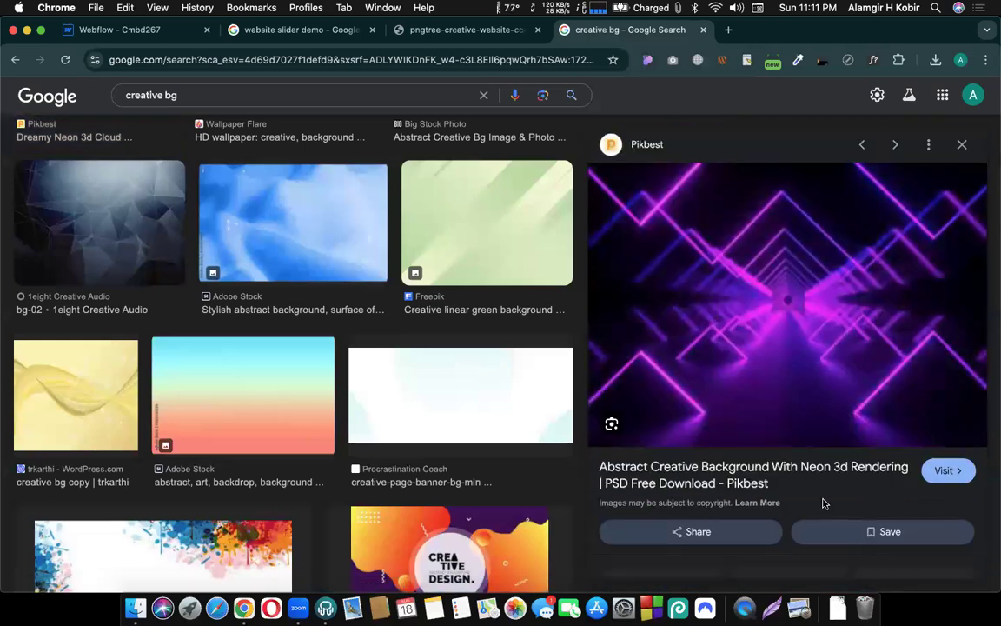
# - Capture a screenshot cropped to the purple neon image preview and upload it to the Webflow project's assets
pyautogui.press('super+shift+5')
pyautogui.moveTo(772, 372); pyautogui.dragTo(821, 266)
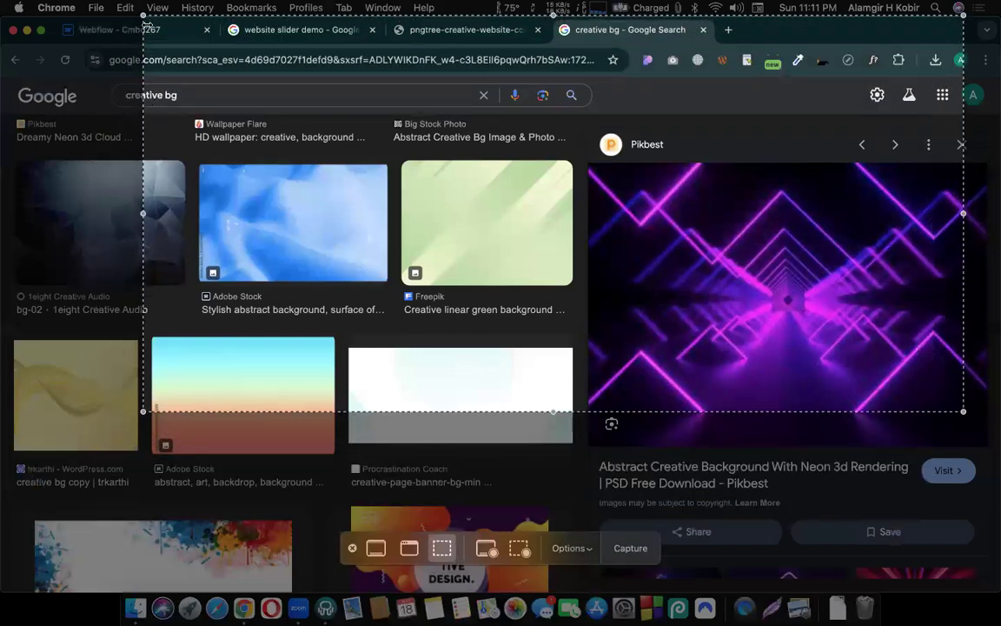
pyautogui.moveTo(142, 12); pyautogui.dragTo(589, 170)
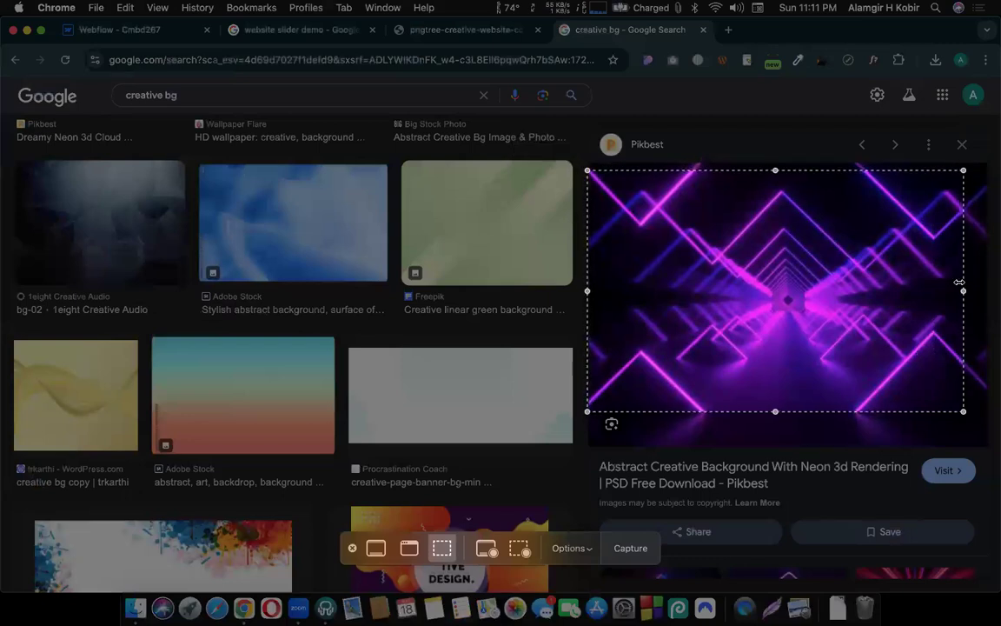
pyautogui.moveTo(963, 290); pyautogui.dragTo(993, 290)
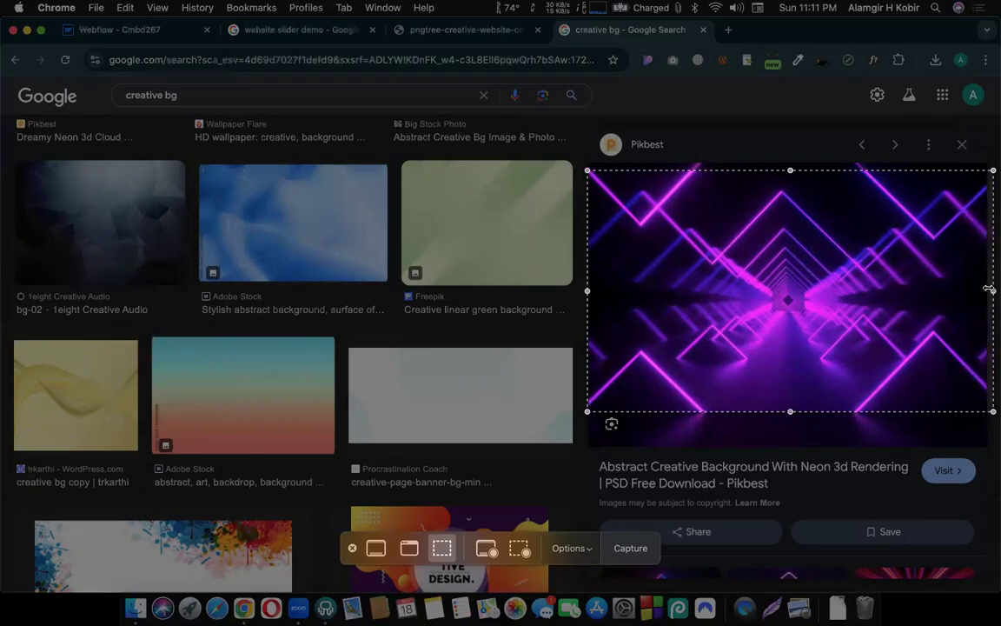
pyautogui.moveTo(993, 289); pyautogui.dragTo(983, 291)
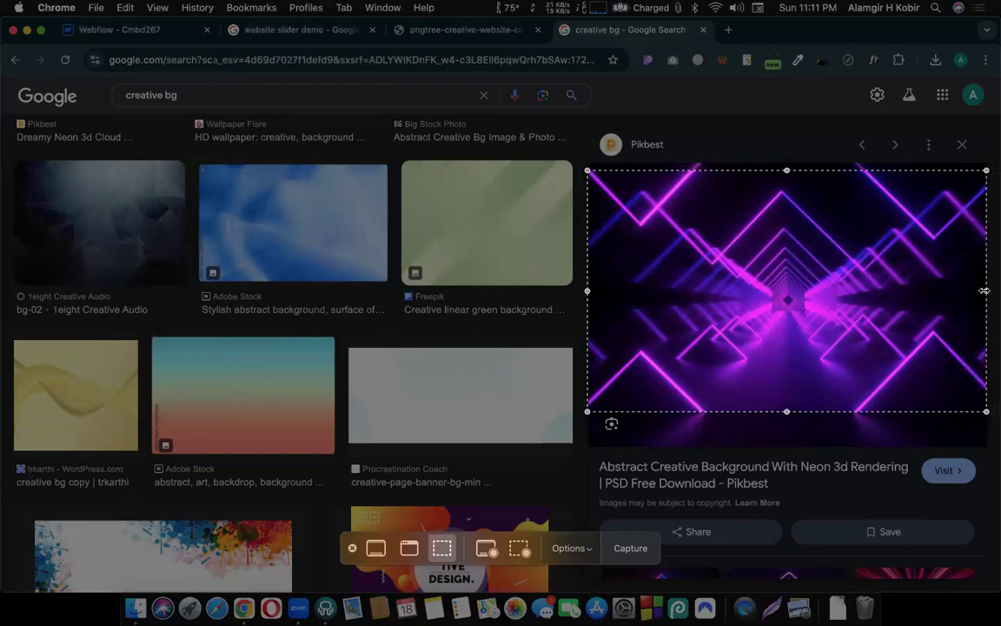
pyautogui.press('Return')
pyautogui.click(107, 32)
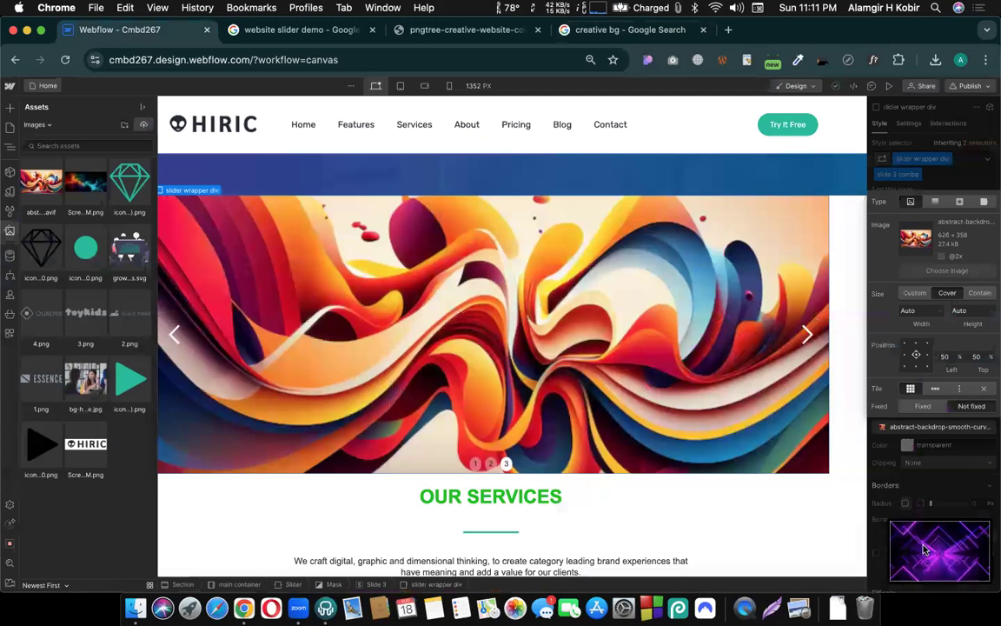
pyautogui.moveTo(907, 519); pyautogui.dragTo(92, 117)
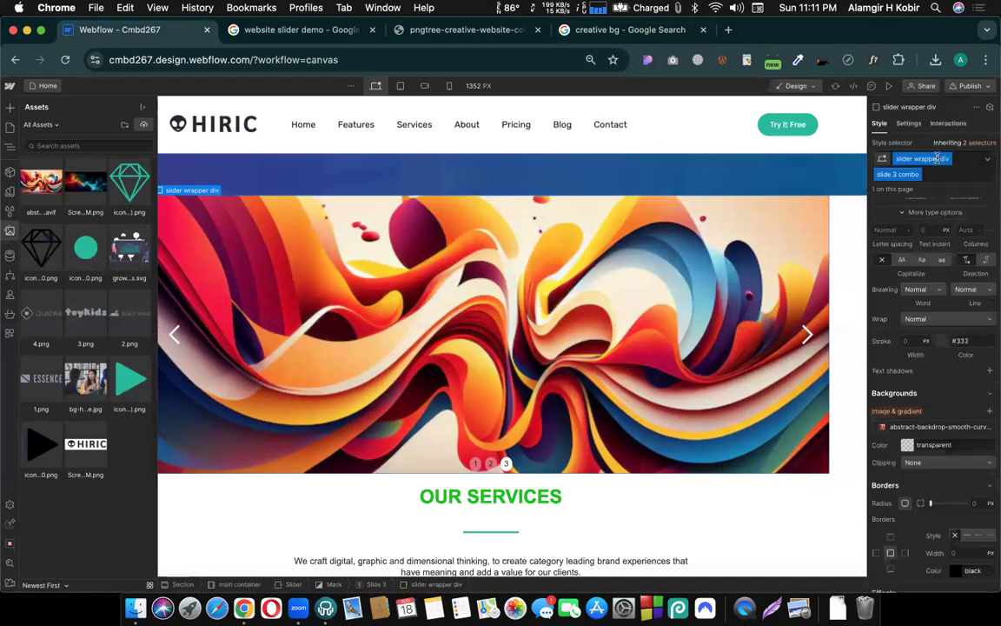
# - Replace the background image of the "slide 3 combo" class with the uploaded purple neon screenshot
pyautogui.press('z')
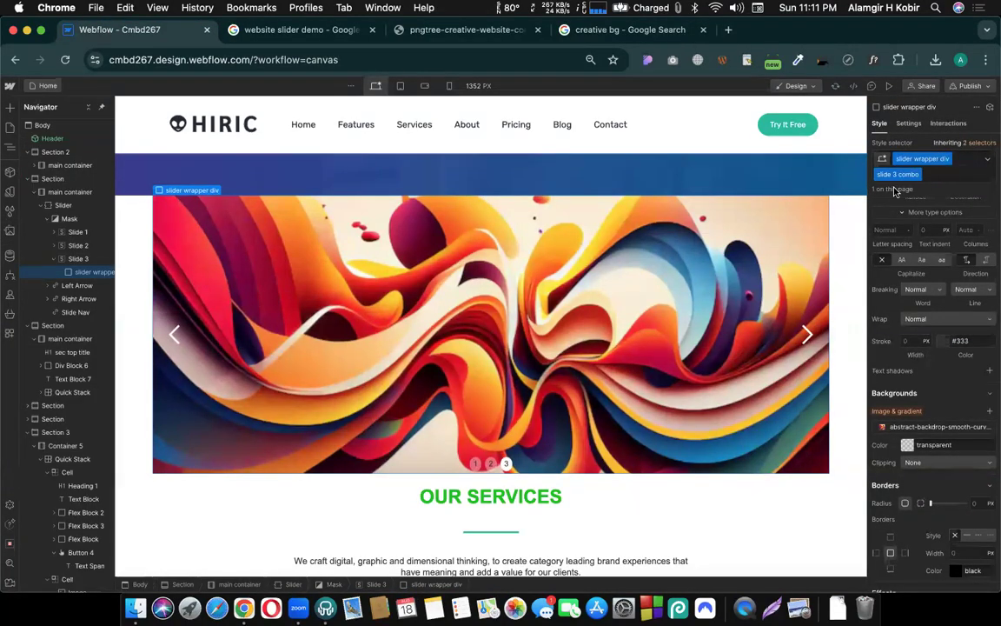
pyautogui.click(943, 171)
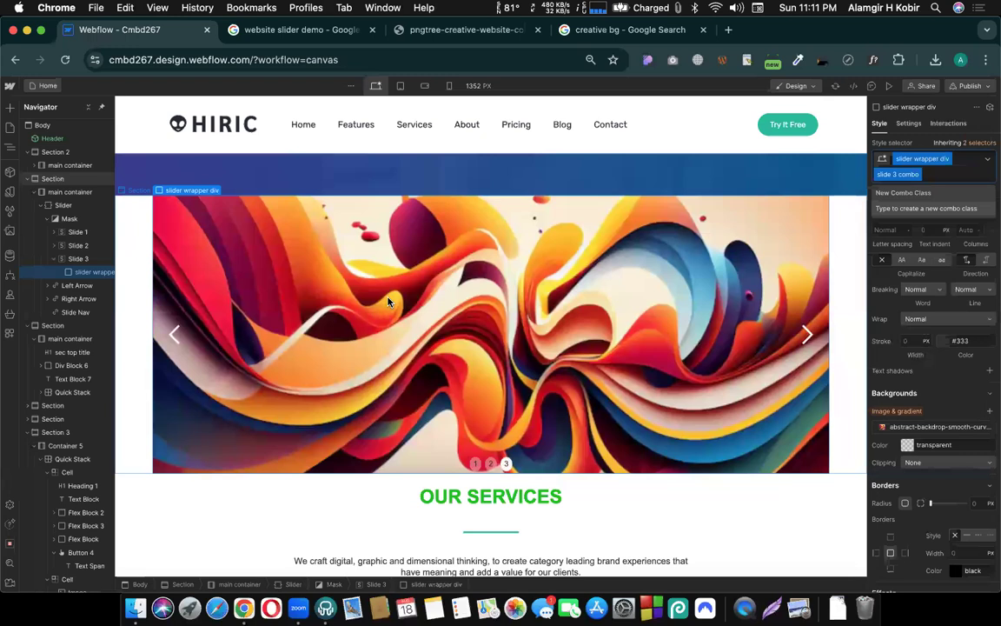
pyautogui.click(878, 358)
pyautogui.click(908, 426)
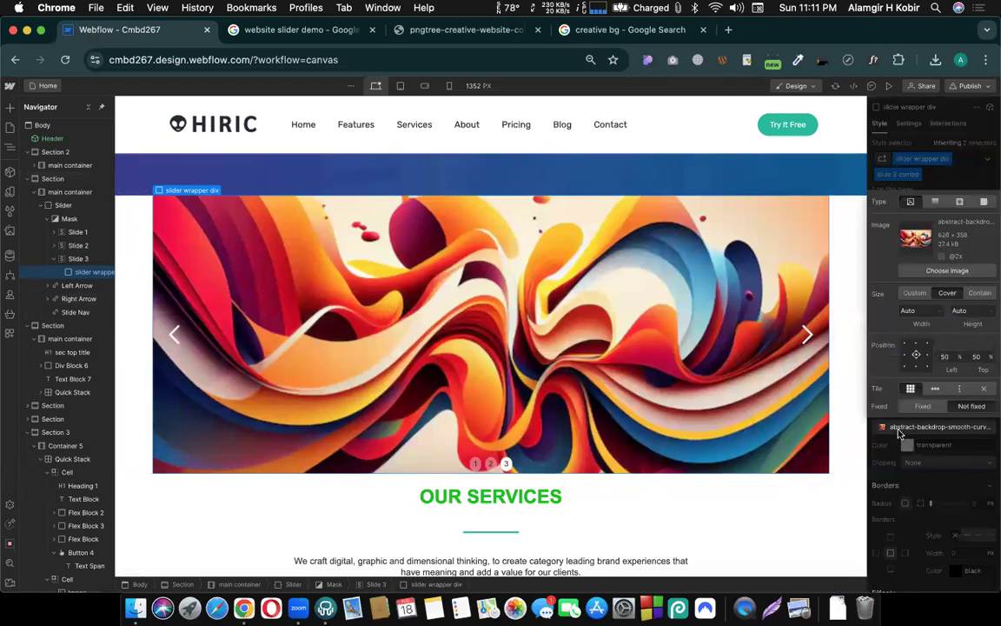
pyautogui.click(932, 271)
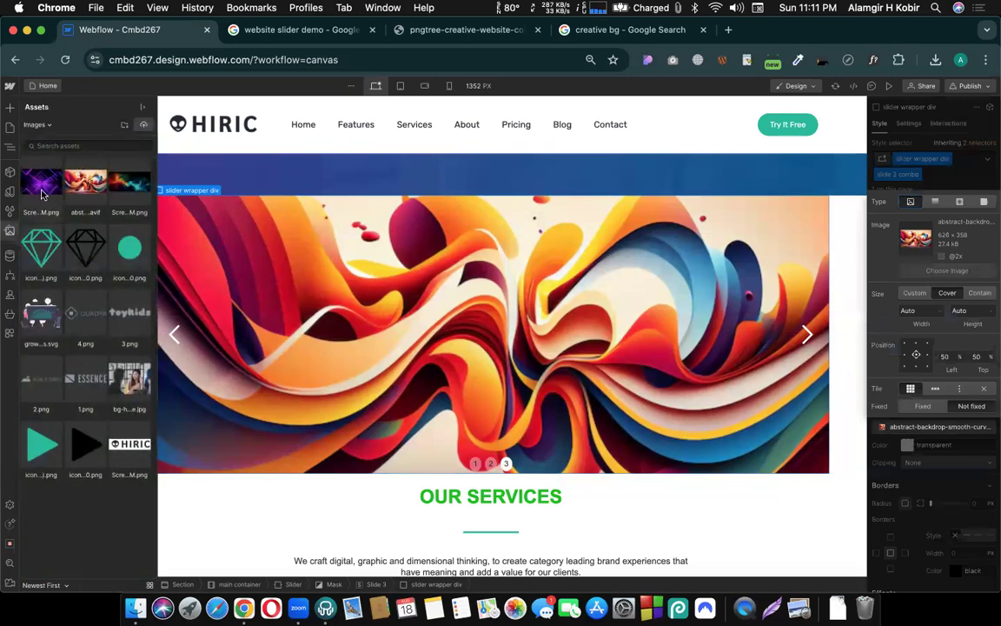
pyautogui.click(40, 184)
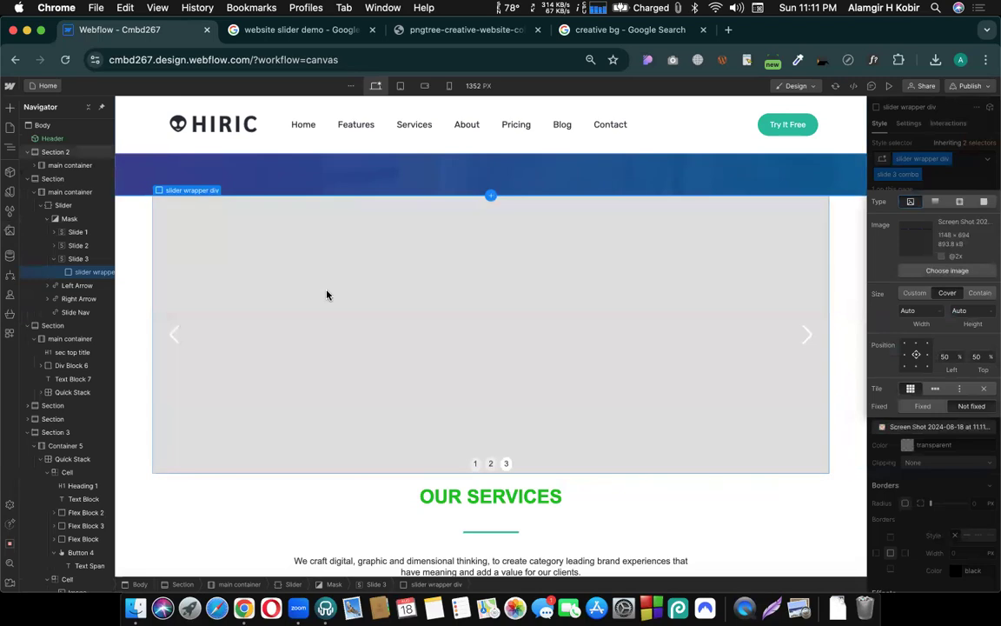
# - Add a two-column Quick Stack inside Slide 1's div block and set its width to 100%
pyautogui.click(492, 468)
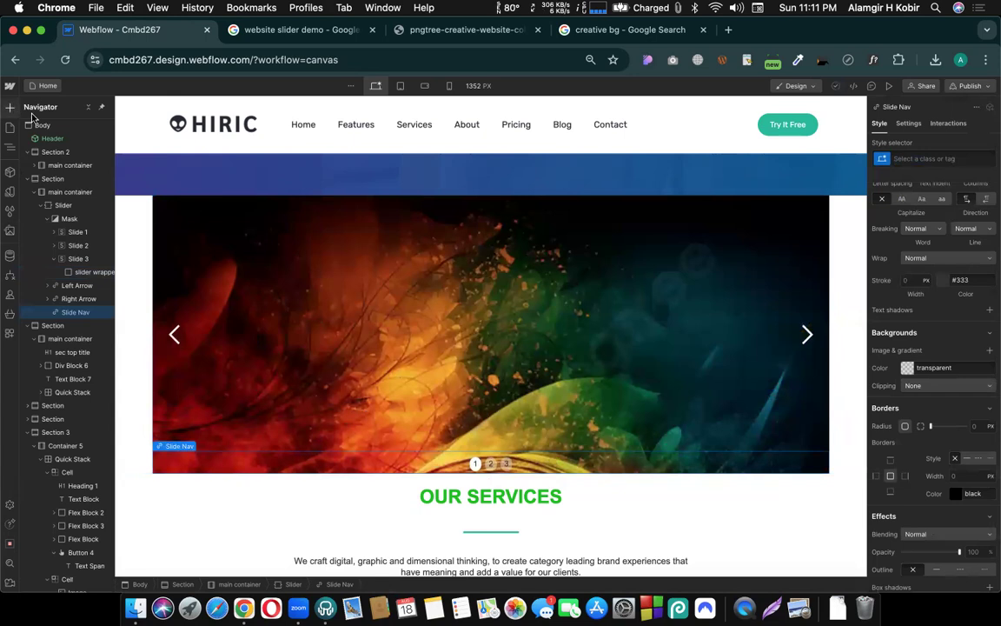
pyautogui.moveTo(124, 199); pyautogui.dragTo(379, 264)
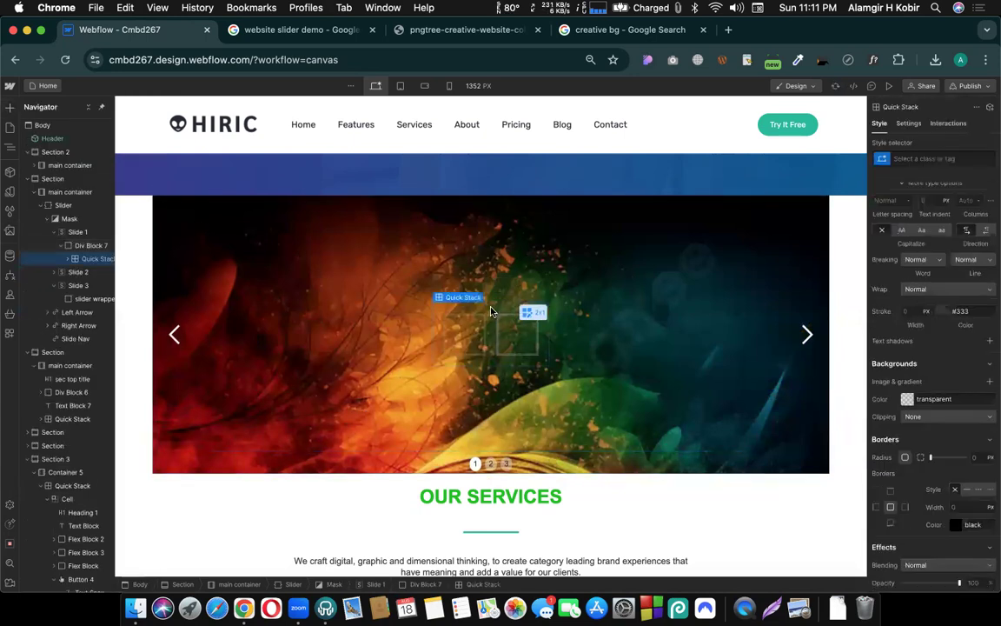
pyautogui.scroll(5, 928, 365)
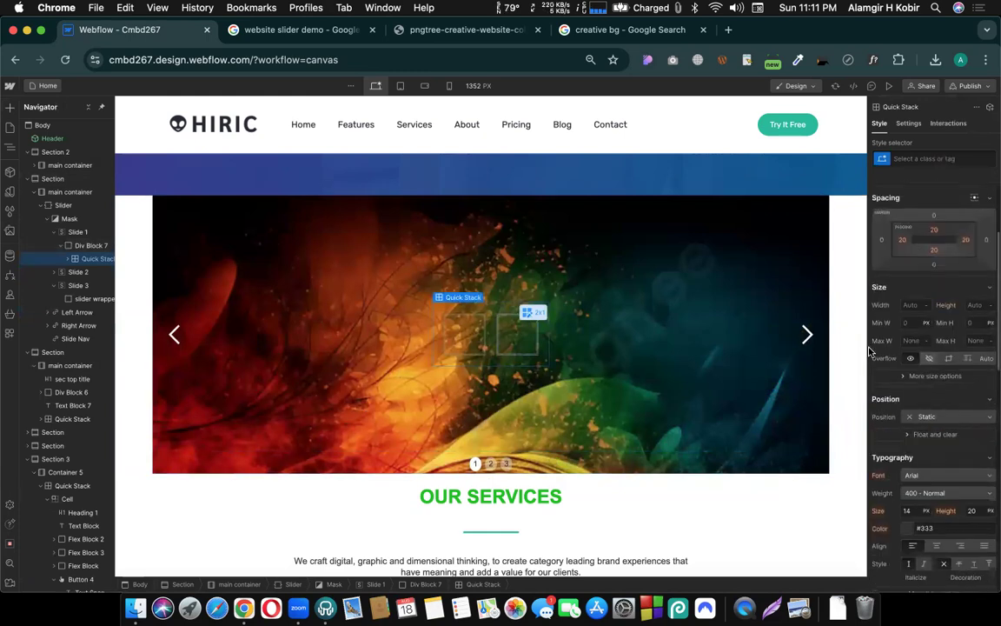
pyautogui.click(480, 349)
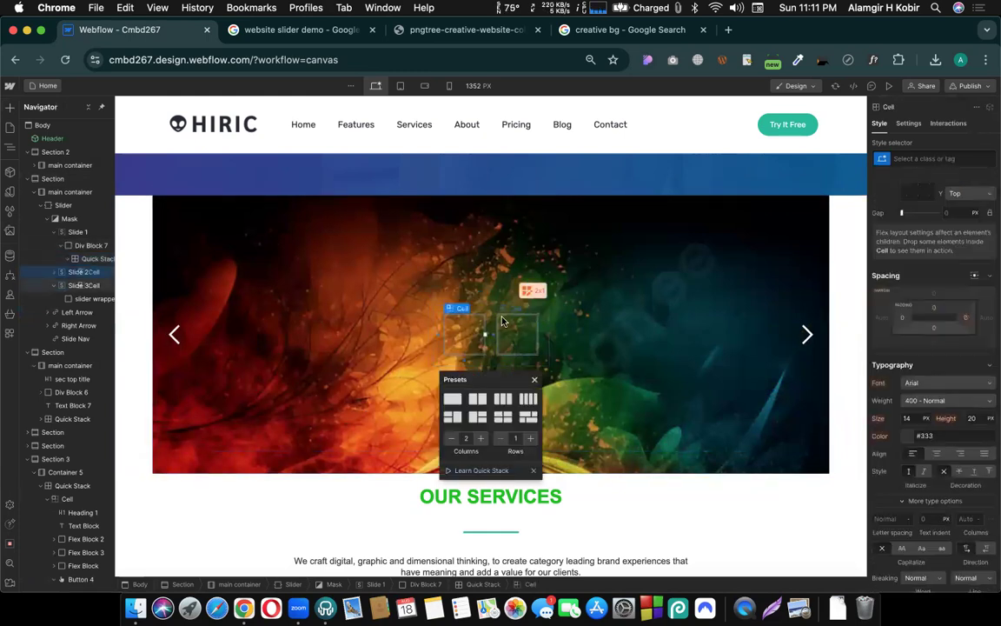
pyautogui.click(502, 318)
pyautogui.click(493, 312)
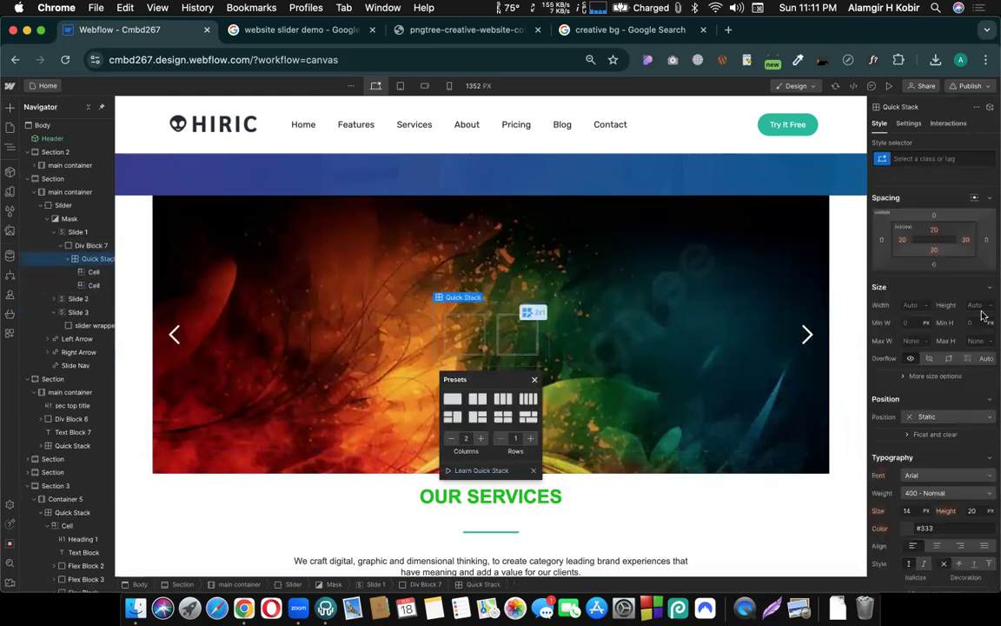
pyautogui.click(911, 304)
pyautogui.write('100%')
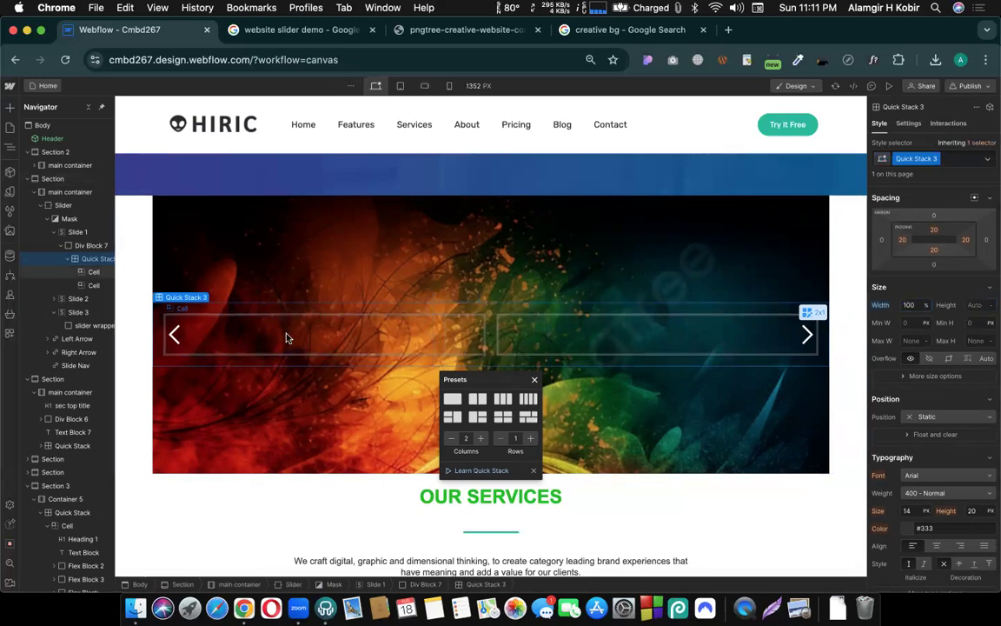
# - Copy the "A digital web design studio" text cell from Section 3 into the first cell of Slide 1's Quick Stack
pyautogui.click(318, 334)
pyautogui.scroll(3, 383, 378)
pyautogui.scroll(-10, 383, 378)
pyautogui.scroll(-5, 383, 380)
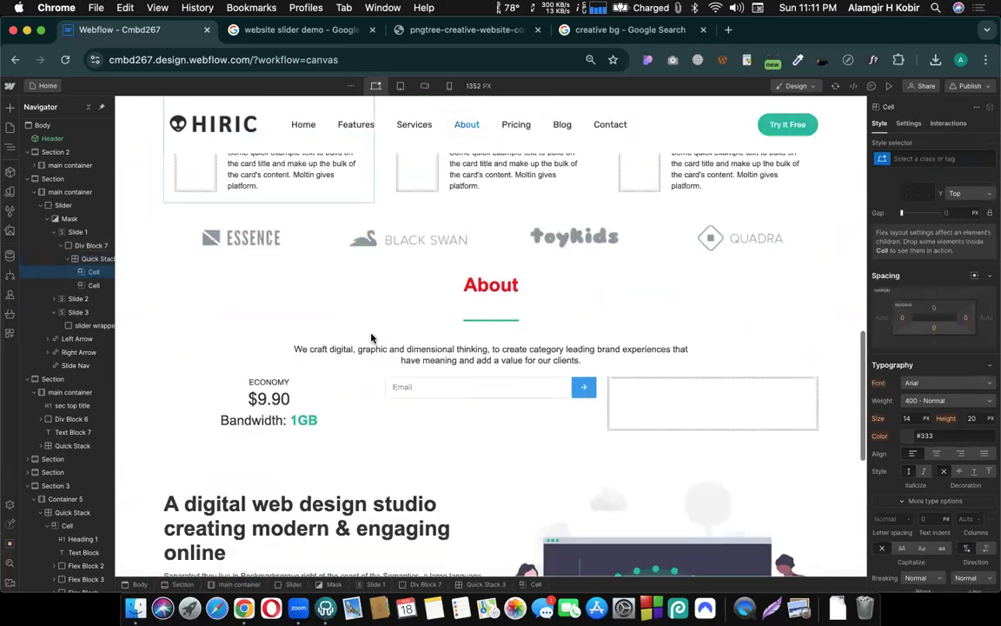
pyautogui.scroll(-1, 371, 338)
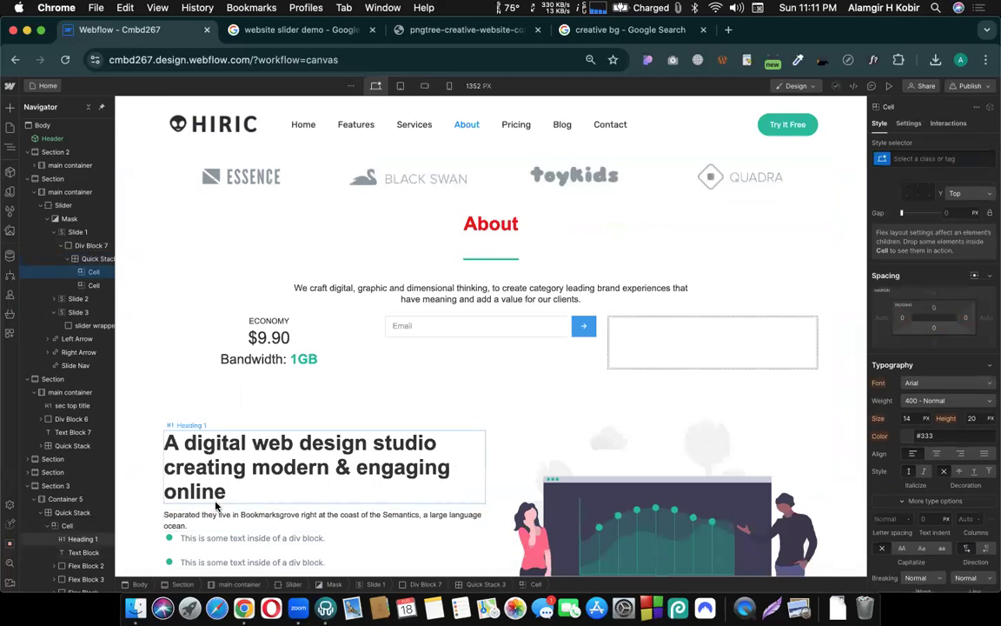
pyautogui.click(68, 527)
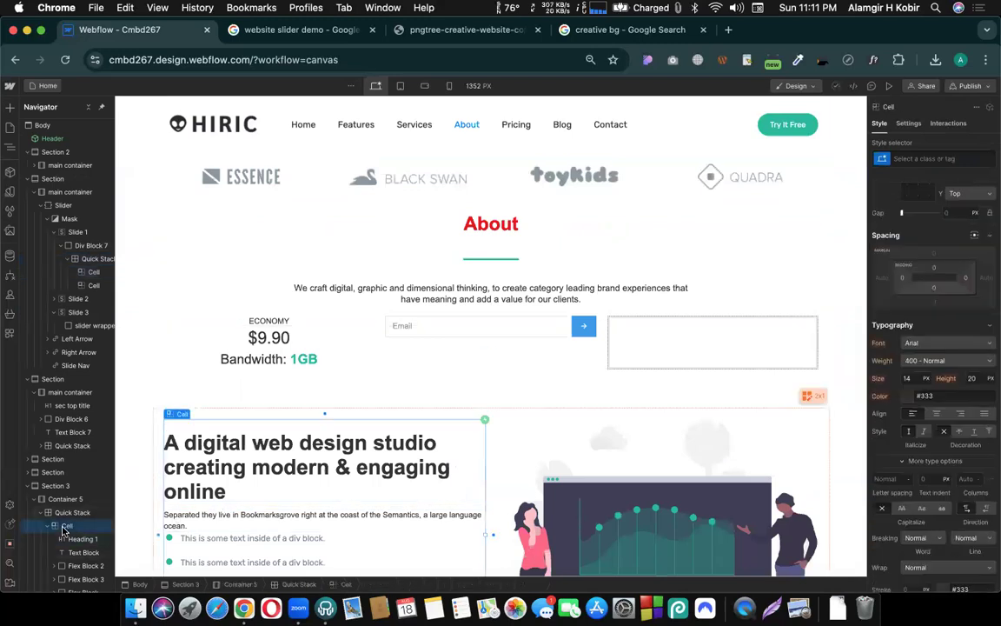
pyautogui.scroll(10, 420, 340)
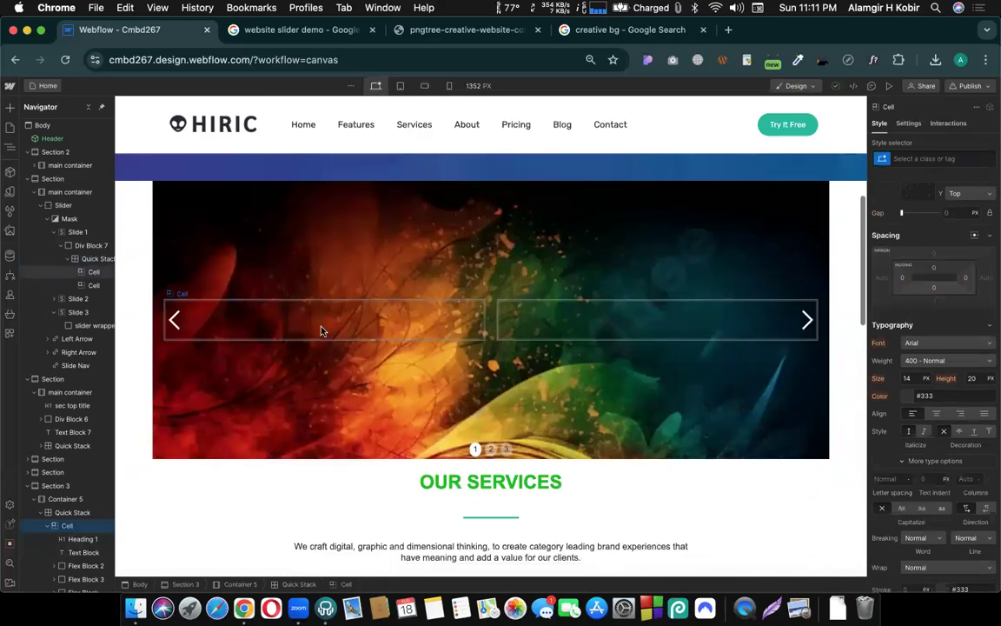
pyautogui.click(321, 328)
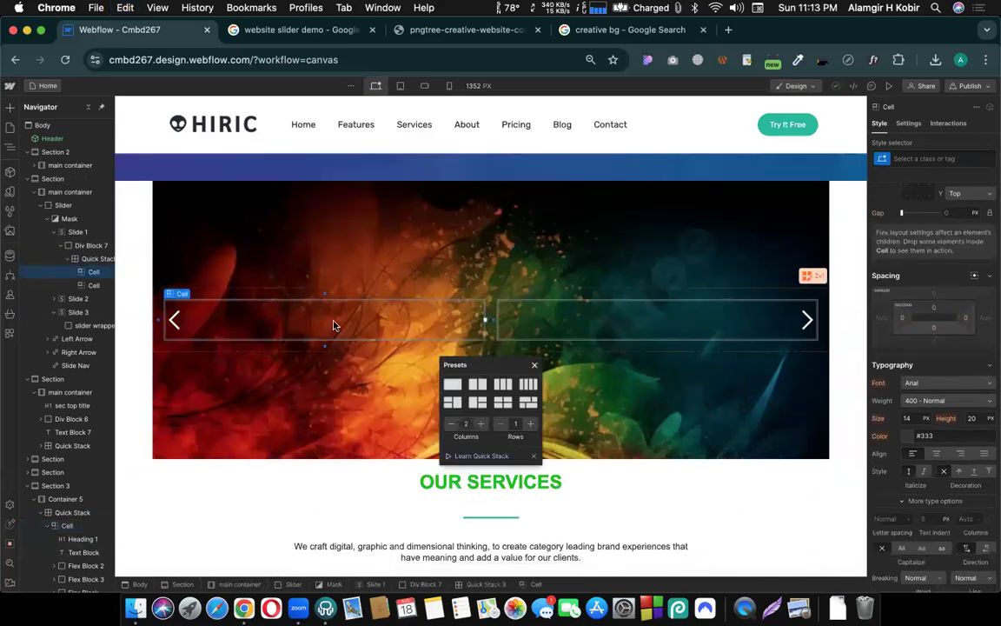
pyautogui.press('super+v')
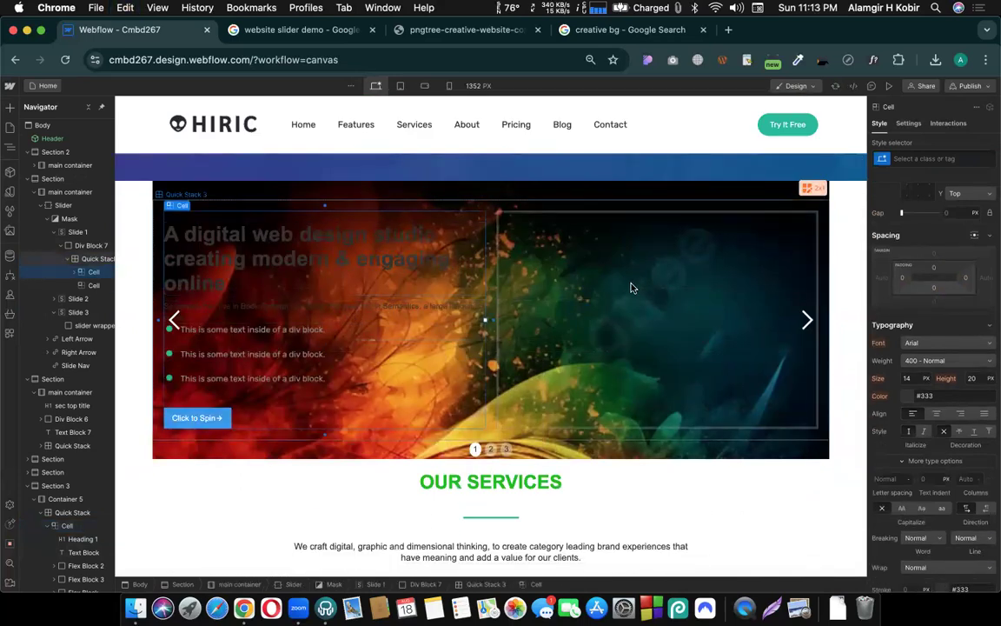
# - Copy the chart illustration from Section 3 into the second cell of Slide 1's Quick Stack
pyautogui.click(565, 330)
pyautogui.scroll(-1, 567, 331)
pyautogui.scroll(-10, 567, 330)
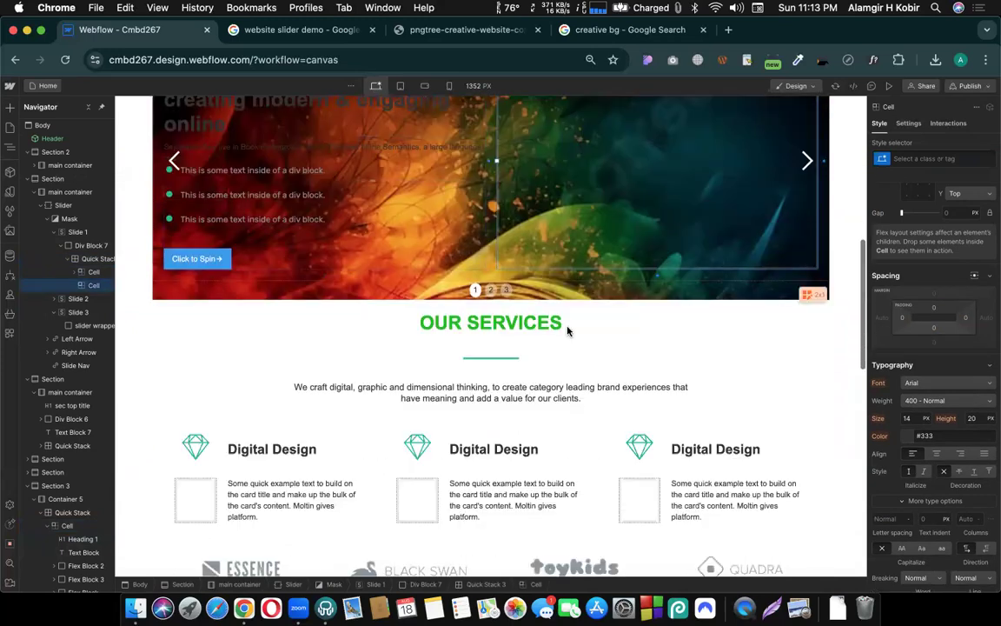
pyautogui.click(570, 419)
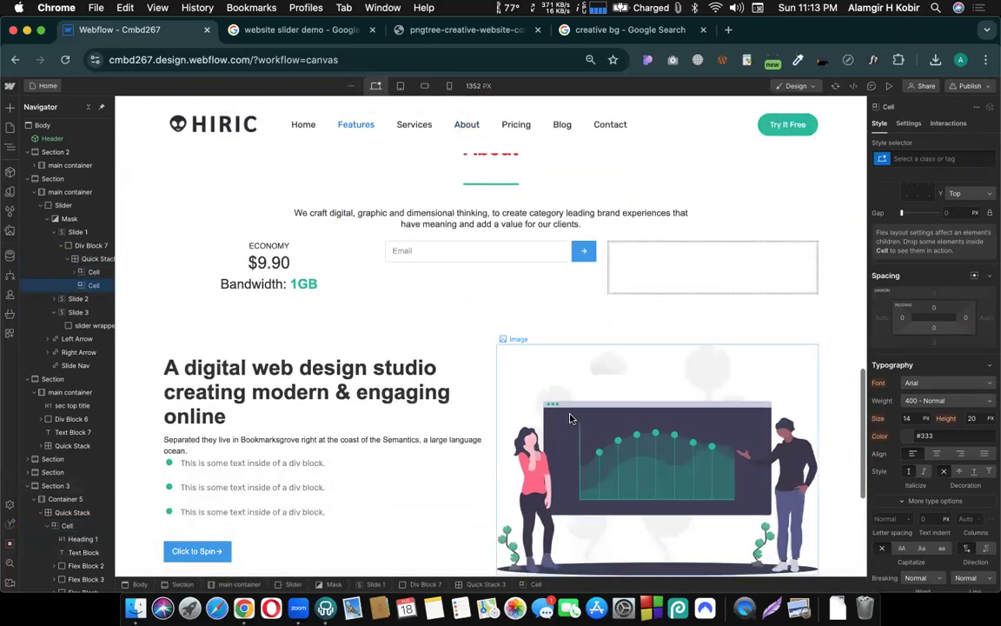
pyautogui.scroll(8, 570, 419)
pyautogui.scroll(3, 570, 419)
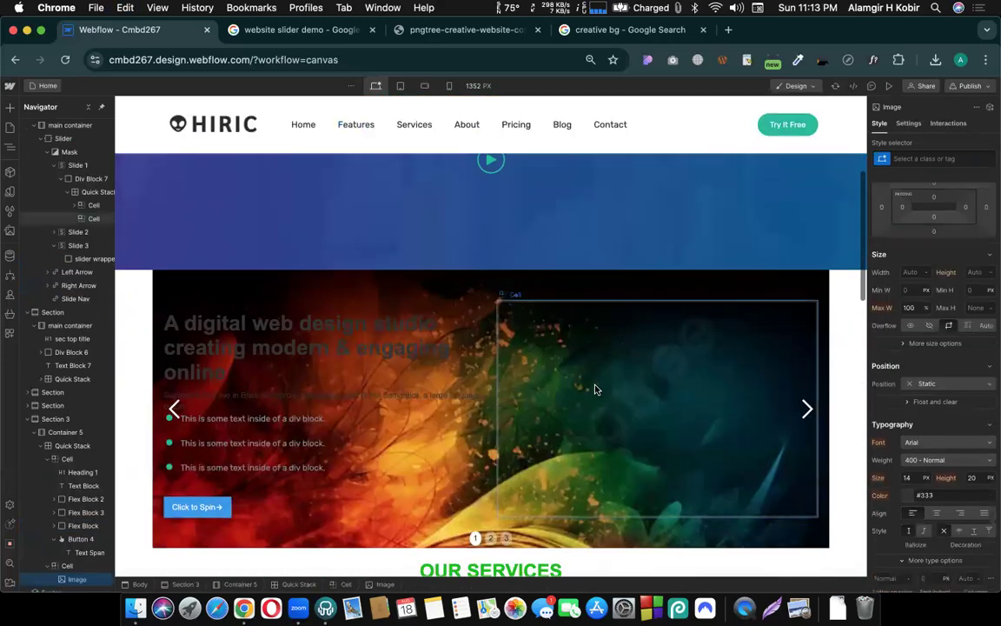
pyautogui.click(594, 386)
pyautogui.press('super+v')
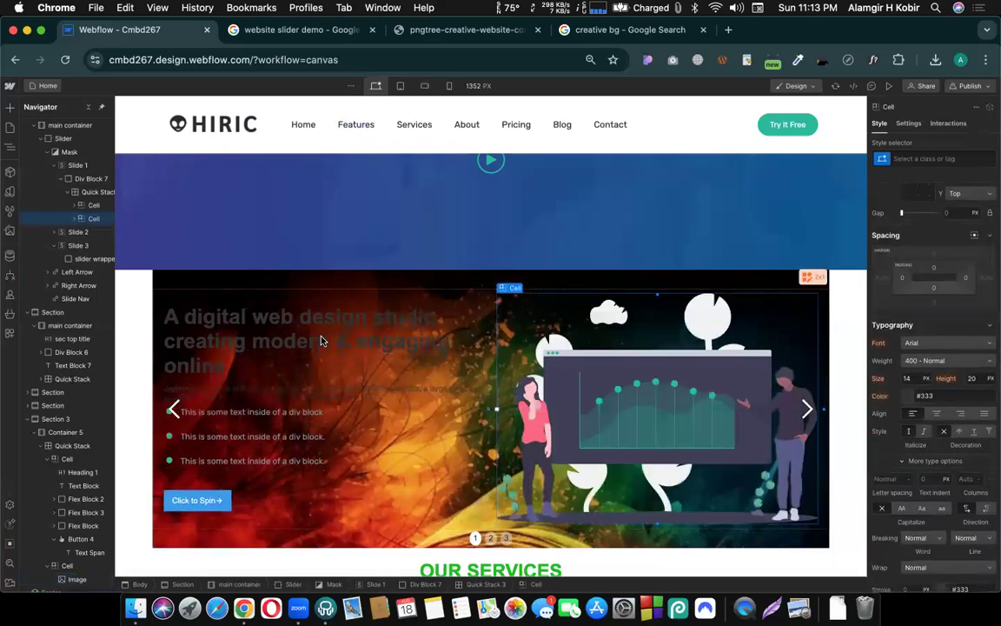
# - Compare the class and typography settings of Slide 1's heading with those of the original heading and text block in Section 3
pyautogui.click(324, 340)
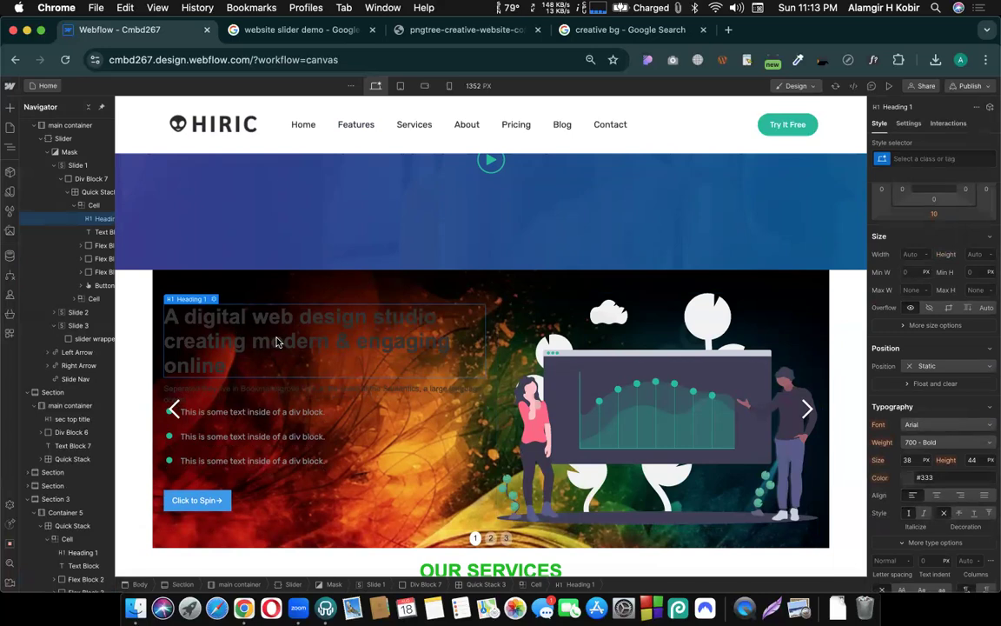
pyautogui.scroll(-5, 951, 382)
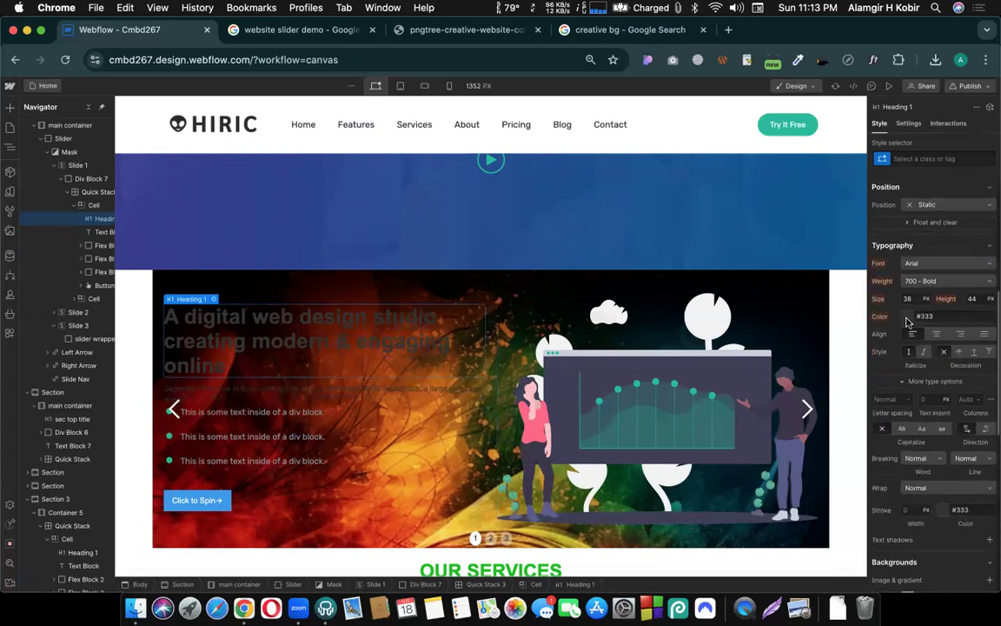
pyautogui.scroll(-10, 385, 431)
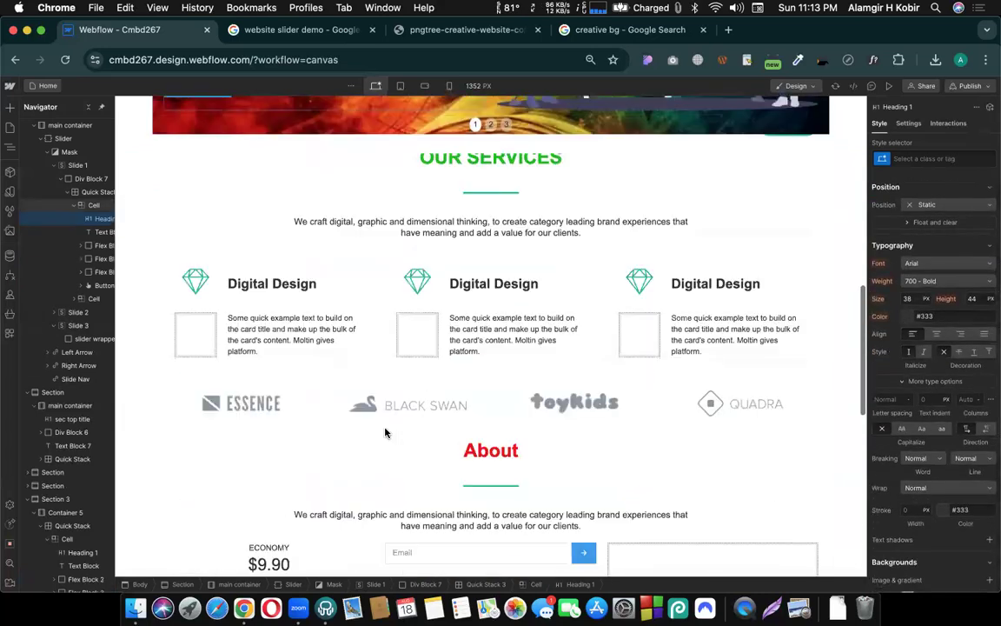
pyautogui.scroll(-2, 261, 548)
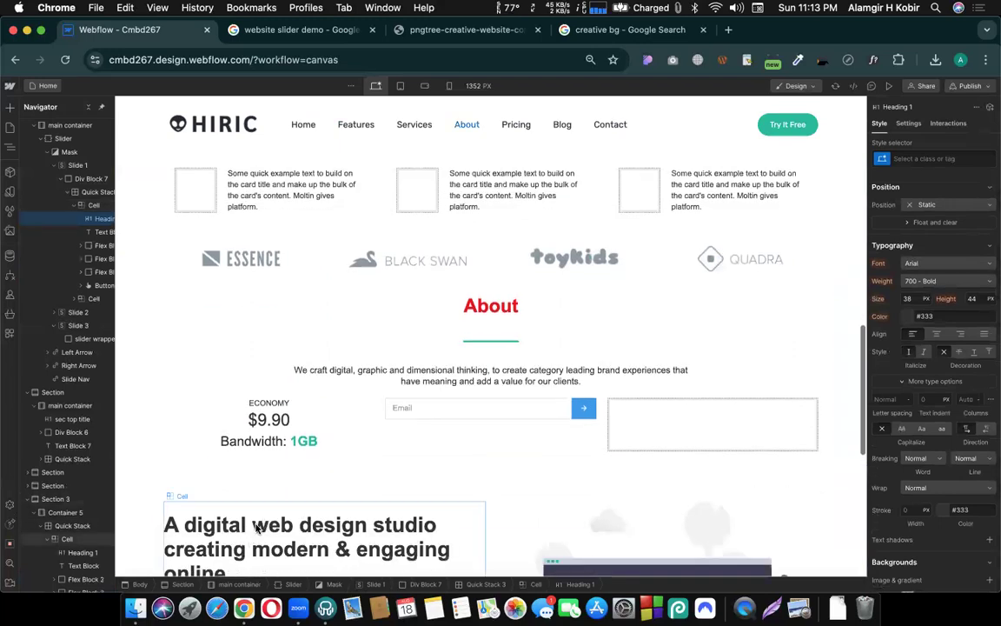
pyautogui.scroll(-6, 255, 545)
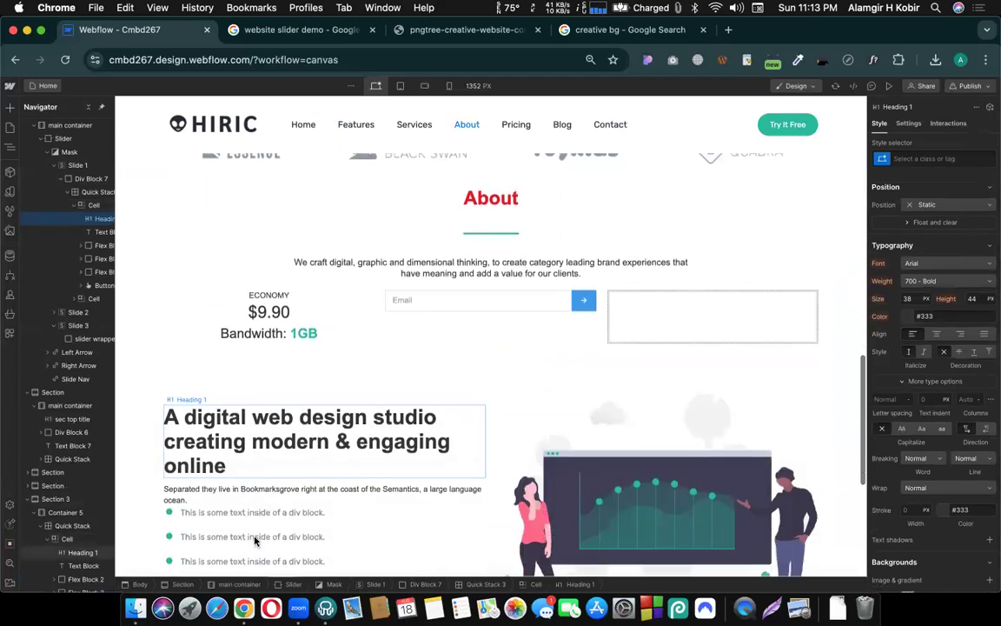
pyautogui.click(226, 458)
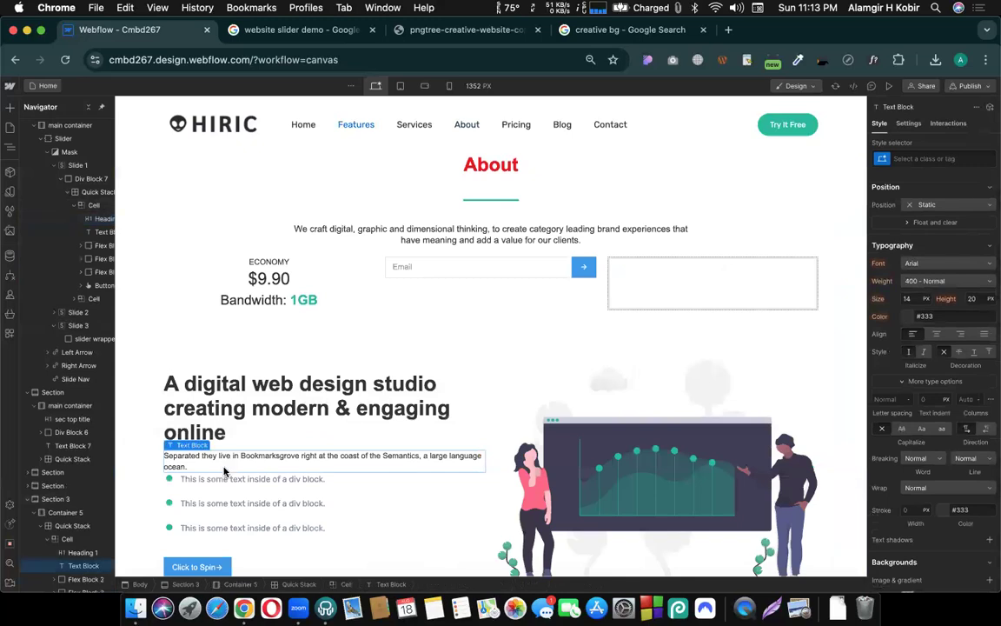
pyautogui.click(211, 419)
pyautogui.scroll(-8, 211, 419)
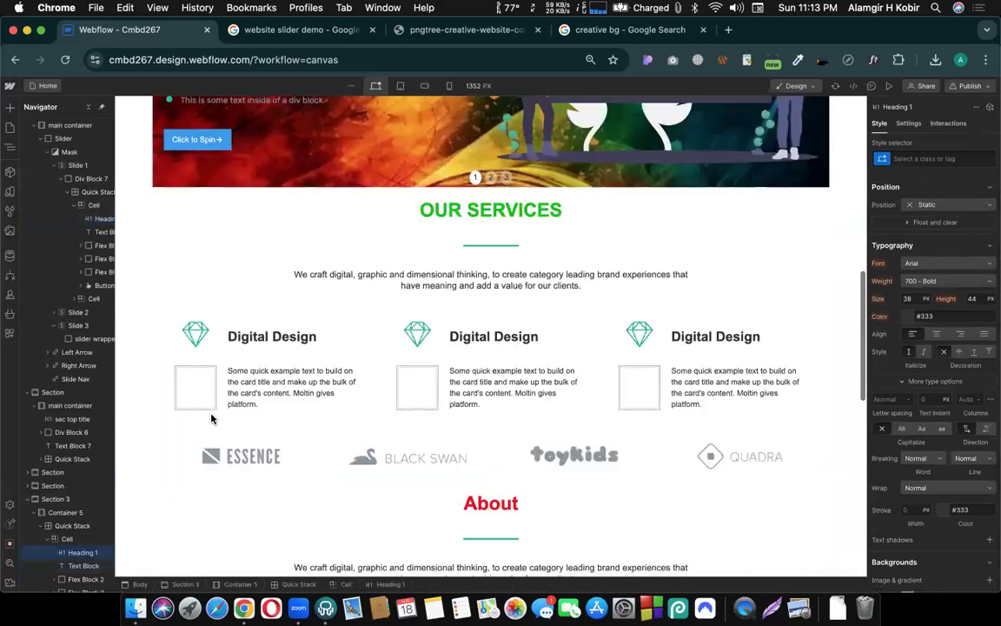
pyautogui.scroll(3, 211, 419)
pyautogui.scroll(5, 211, 419)
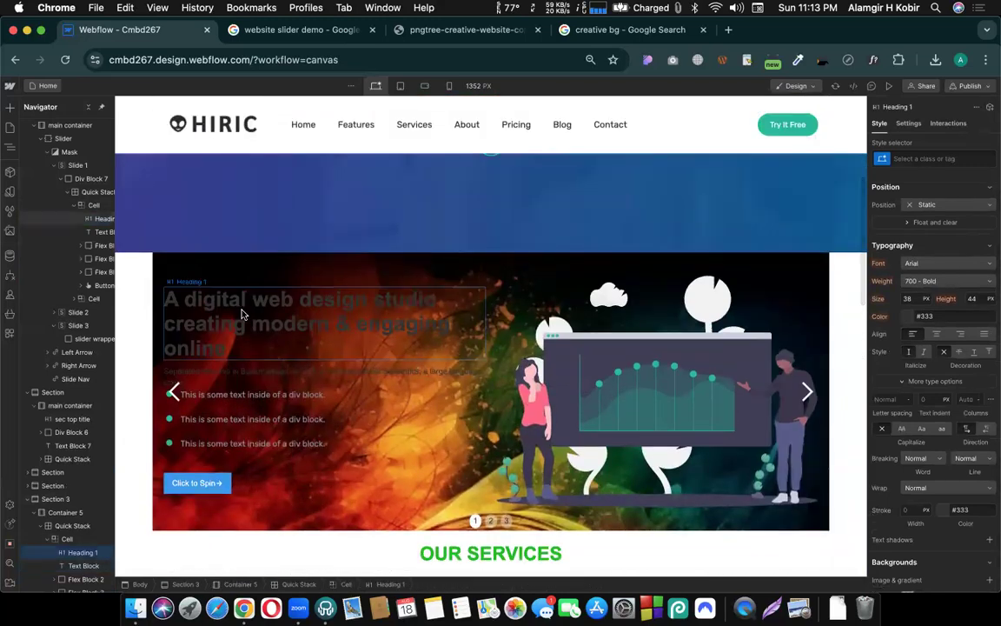
# - Create a new class "slider title" on the heading in Slide 1
pyautogui.click(904, 160)
pyautogui.write('slid')
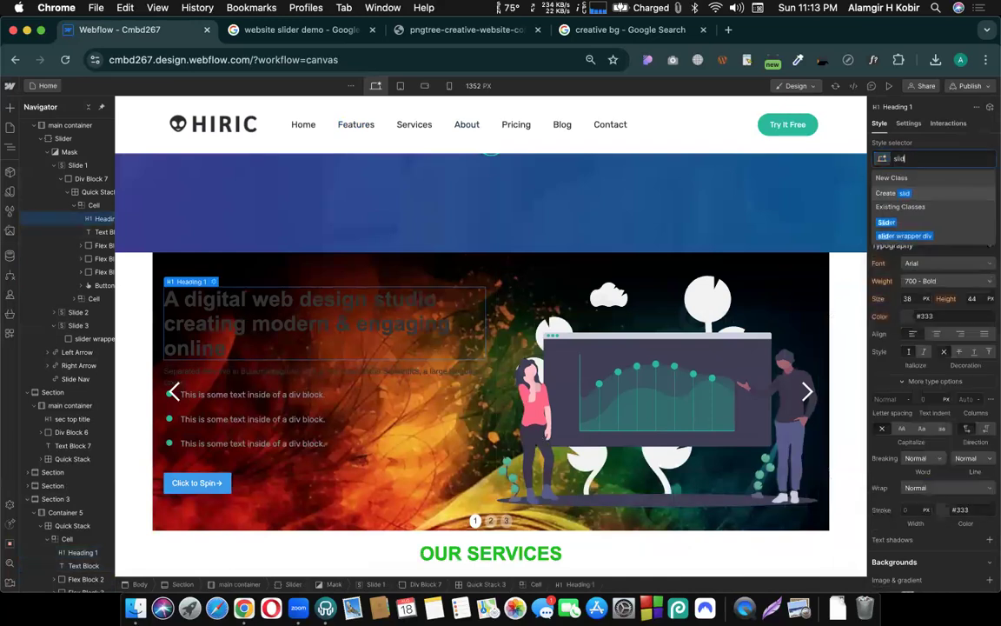
pyautogui.write('er tit')
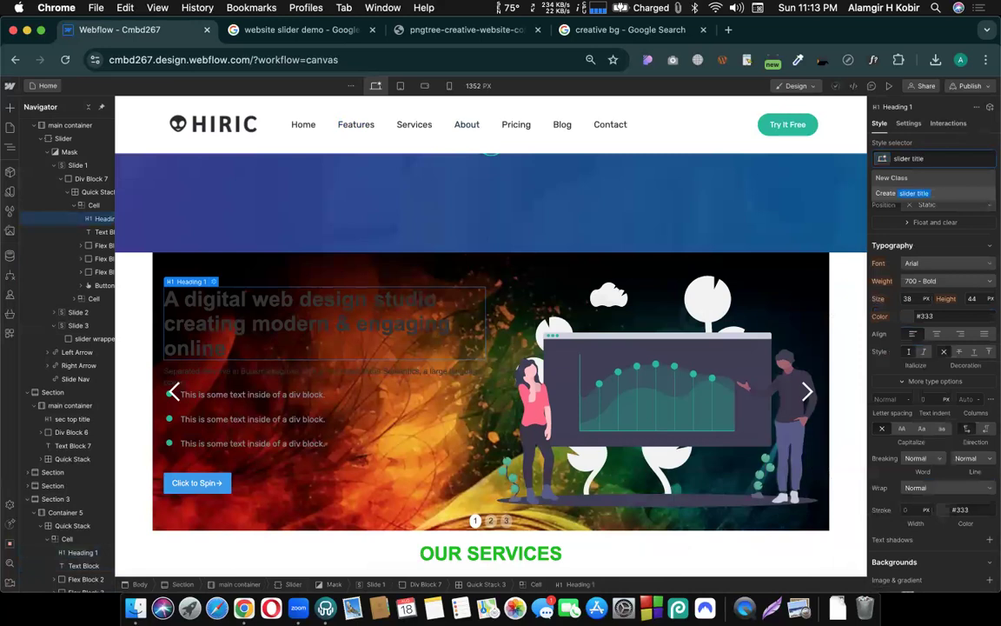
pyautogui.write('le')
pyautogui.press('Return')
# - Set the text color of the "slider title" heading to off-white #f7f6f6
pyautogui.scroll(-2, 924, 223)
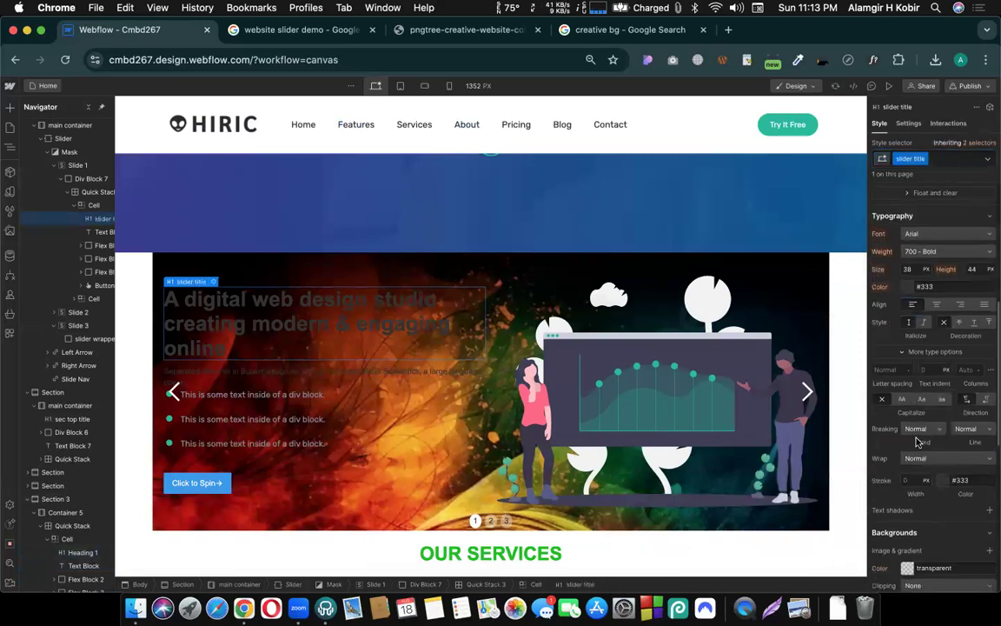
pyautogui.click(906, 227)
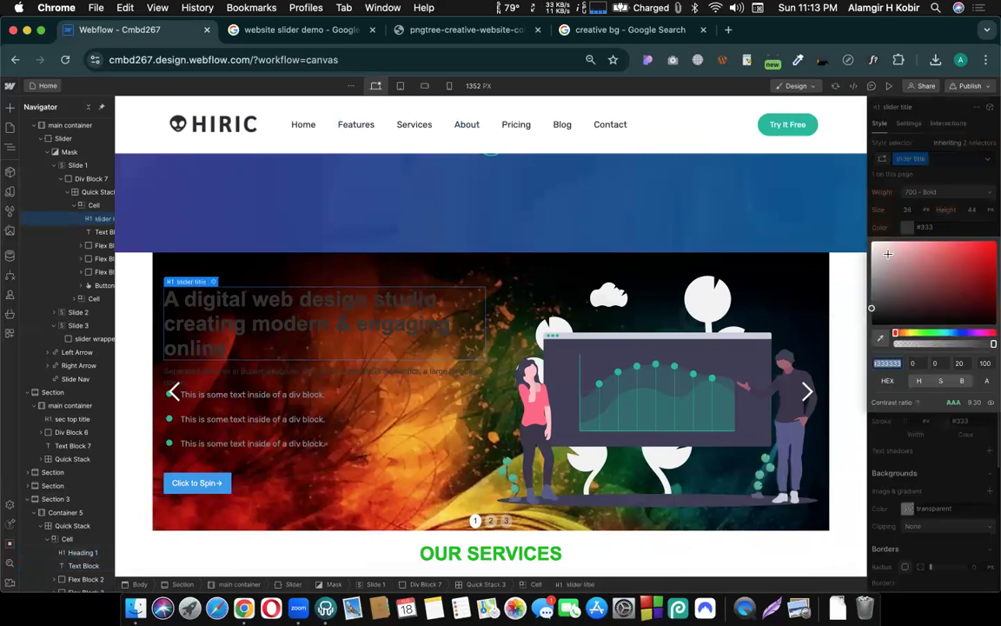
pyautogui.moveTo(880, 253); pyautogui.dragTo(867, 255)
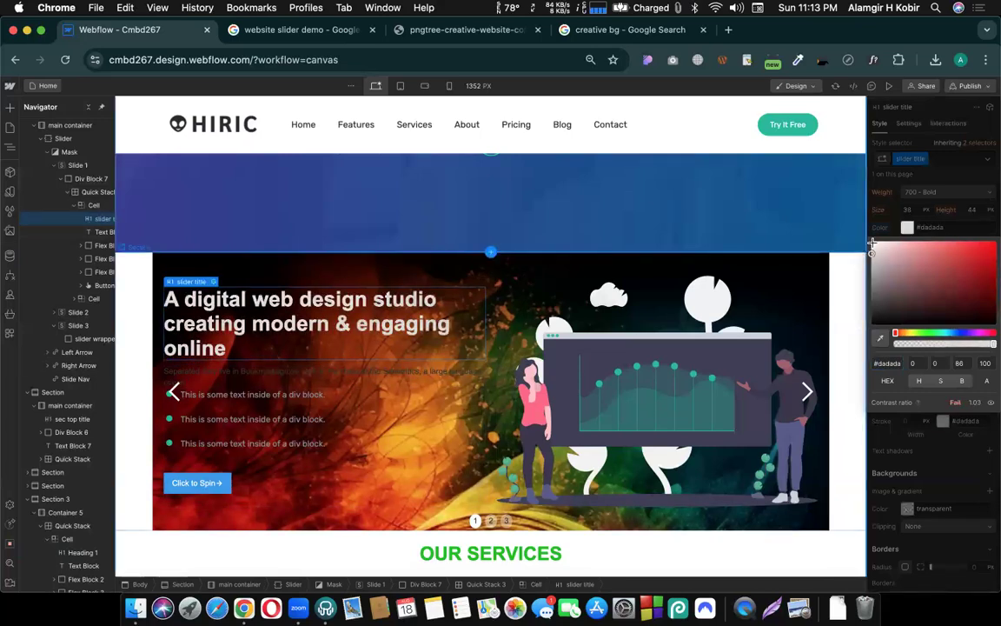
pyautogui.moveTo(870, 244); pyautogui.dragTo(872, 243)
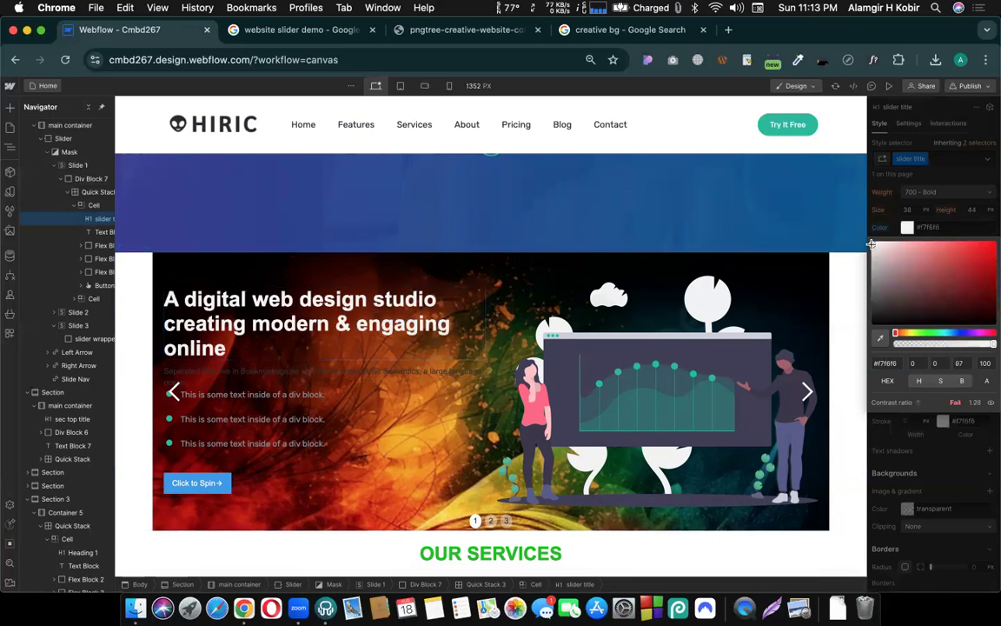
# - Create a new class "slider details text" on the paragraph text block below Slide 1's heading
pyautogui.click(394, 377)
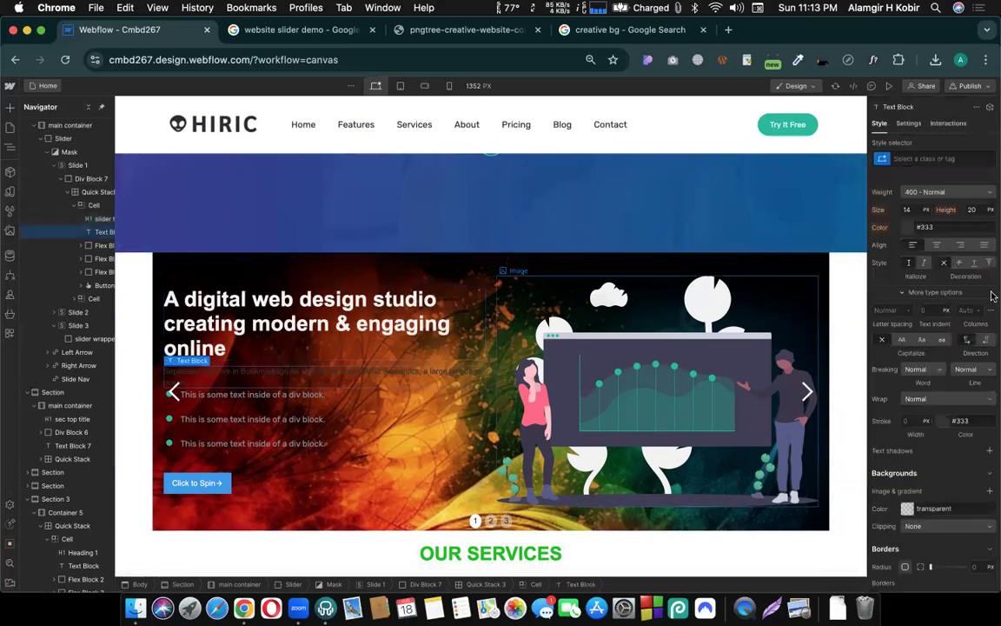
pyautogui.click(909, 157)
pyautogui.write('sl')
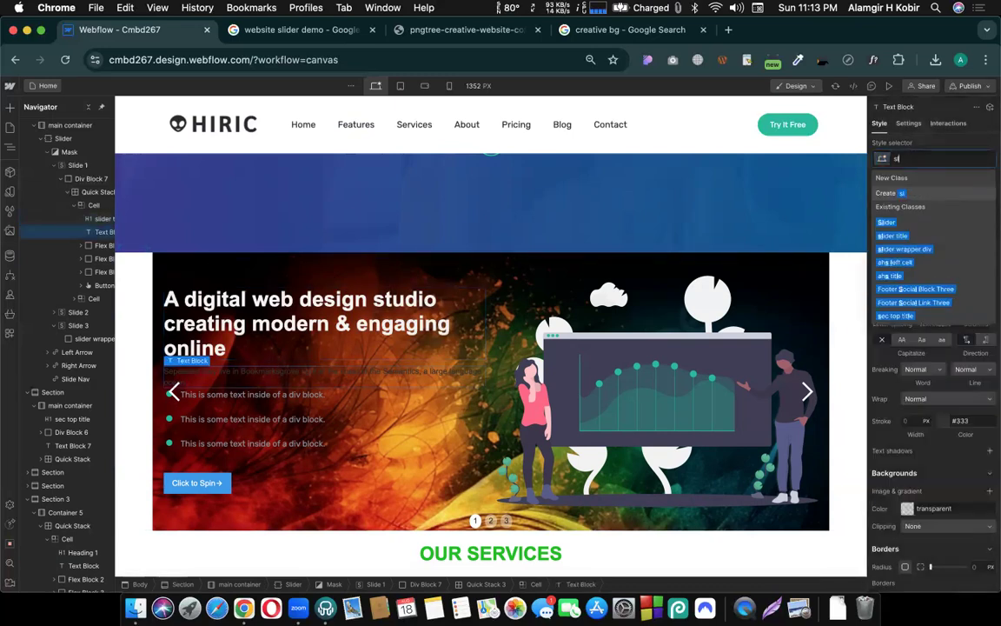
pyautogui.write('ider det')
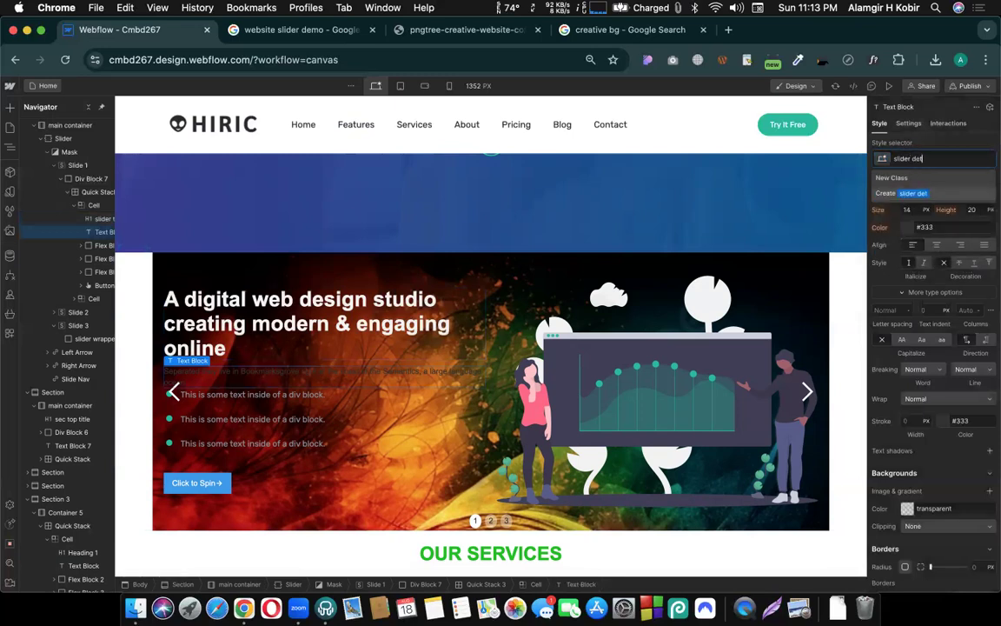
pyautogui.write('ails text')
pyautogui.press('Return')
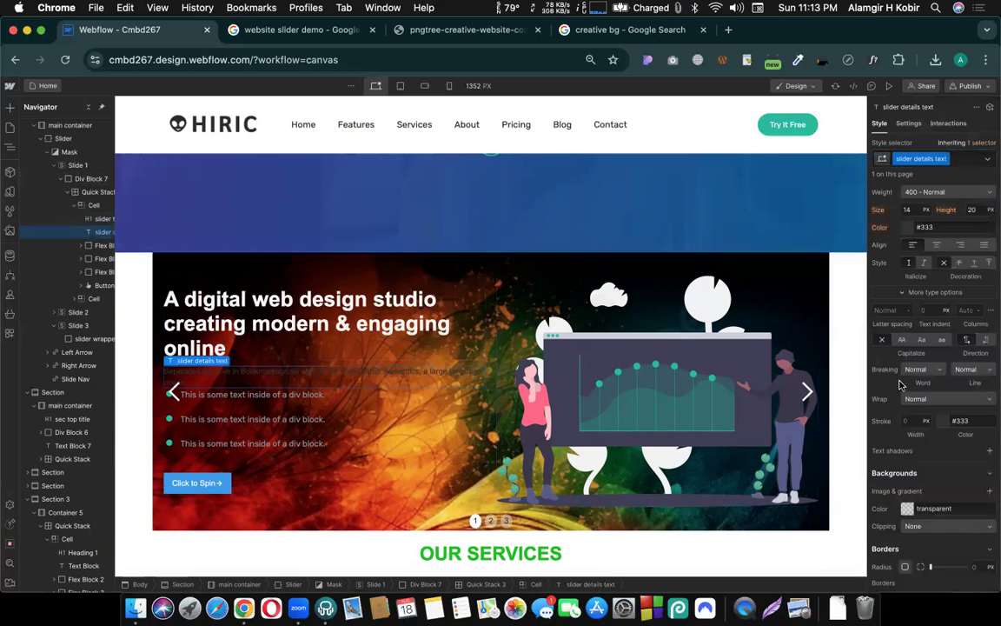
# - Set the text color of the "slider details text" block to light grey #ededed
pyautogui.scroll(2, 913, 331)
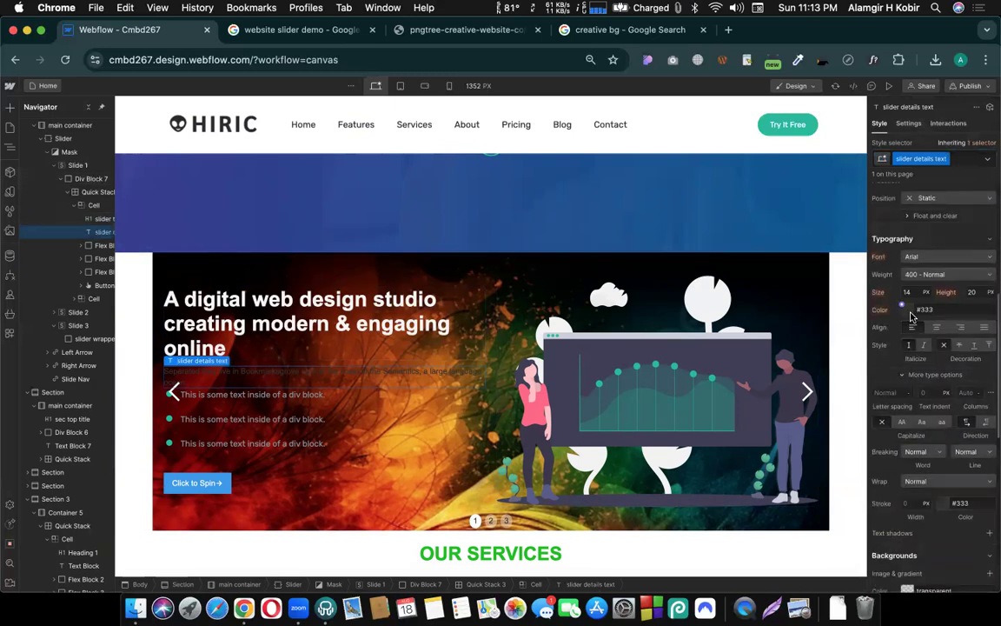
pyautogui.click(910, 315)
pyautogui.click(868, 329)
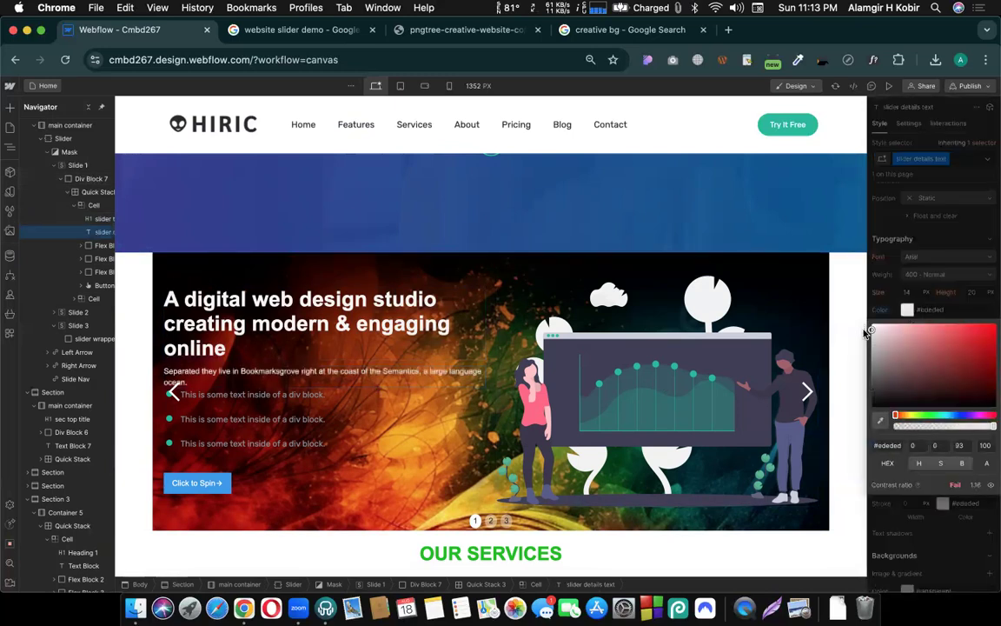
pyautogui.click(528, 398)
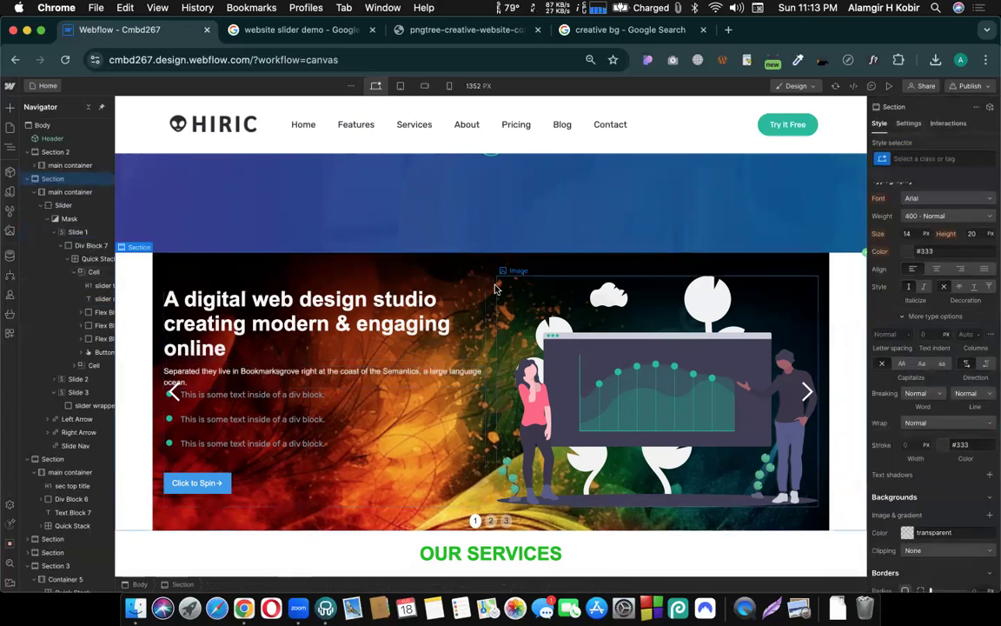
# - Set the left and right padding of Slide 1's Quick Stack to 100 px and preview the other slides
pyautogui.click(177, 280)
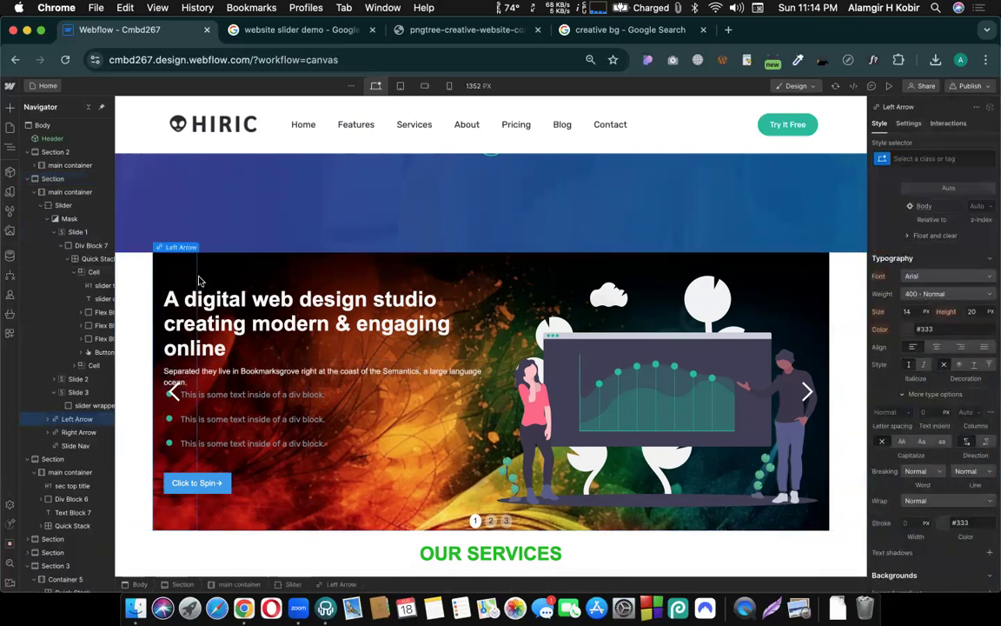
pyautogui.scroll(5, 937, 395)
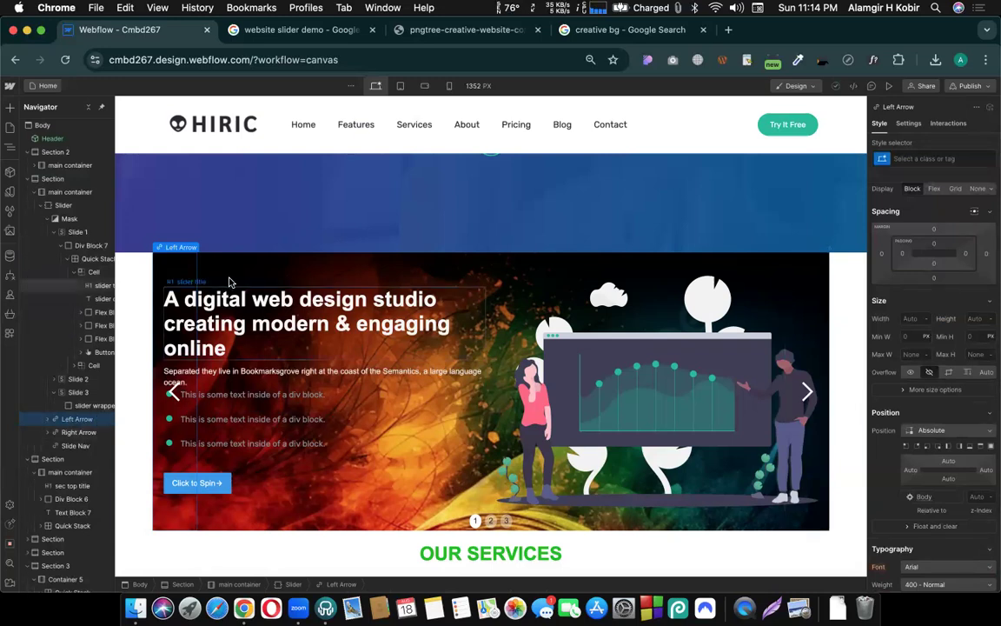
pyautogui.click(491, 300)
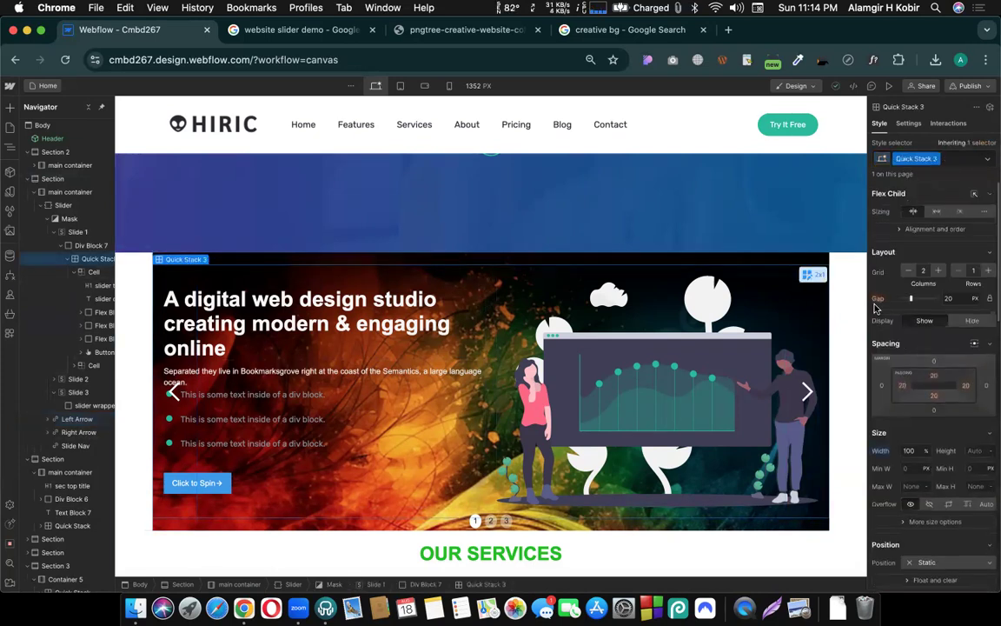
pyautogui.click(902, 385)
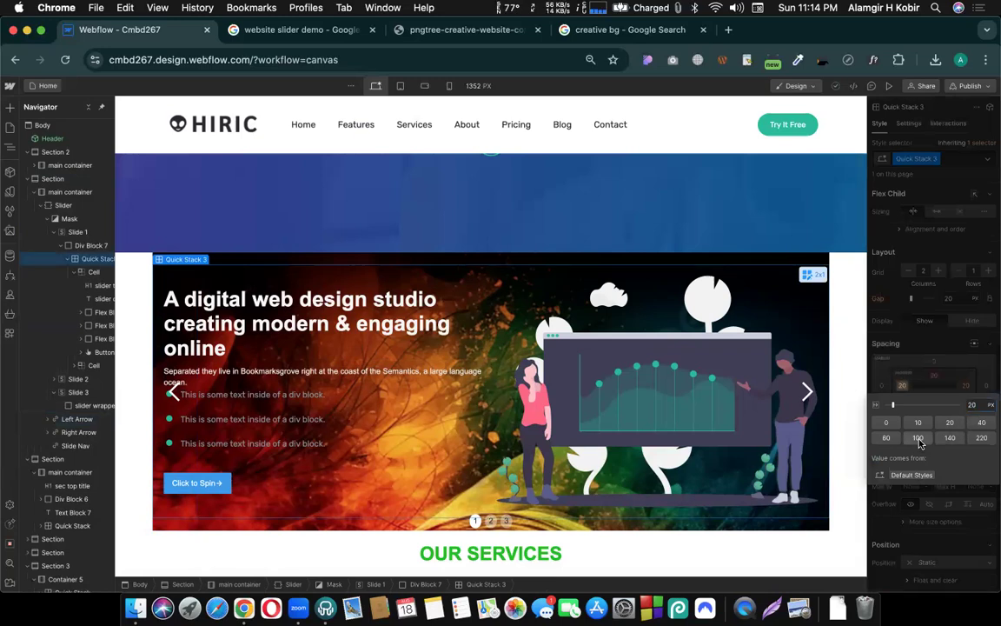
pyautogui.click(919, 438)
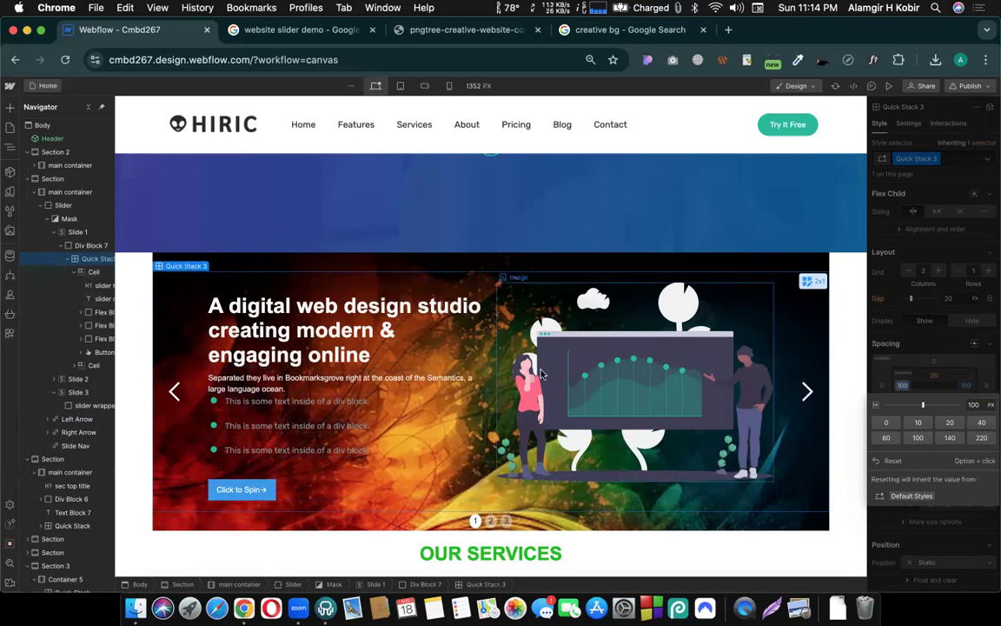
pyautogui.click(491, 524)
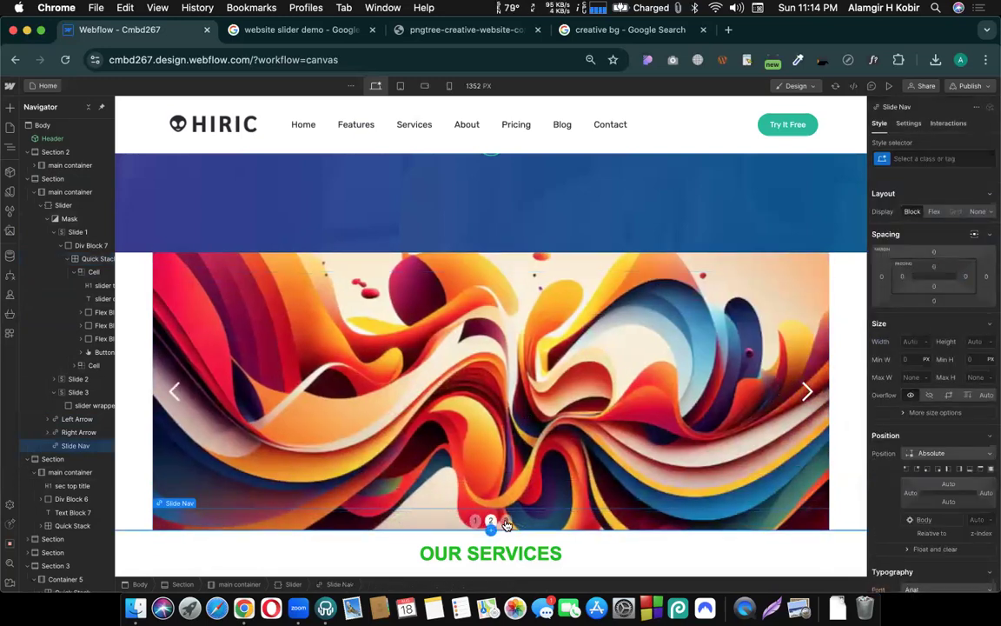
pyautogui.click(506, 520)
pyautogui.click(476, 521)
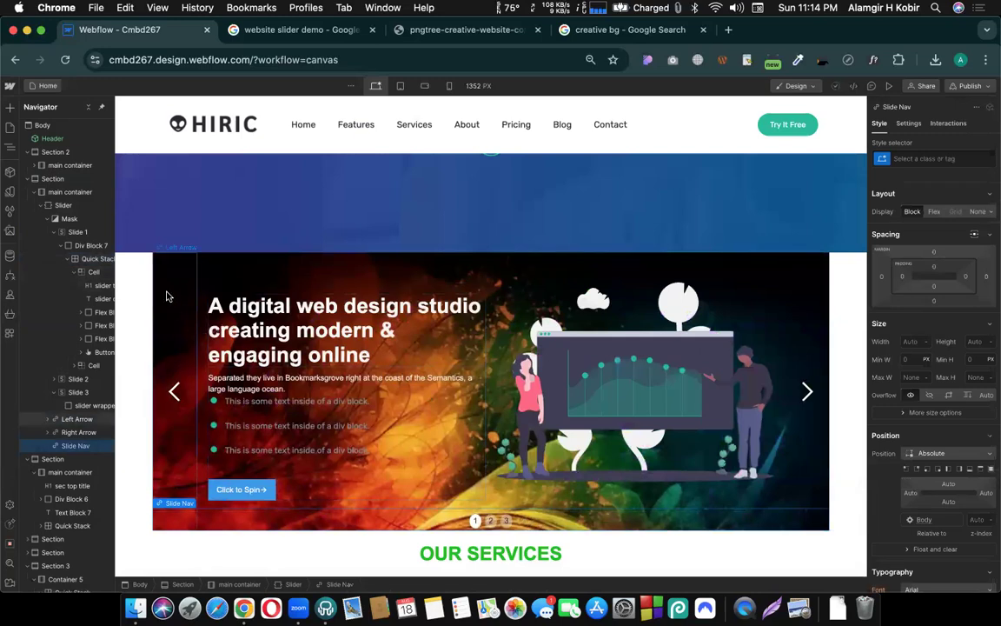
# - In the Slider's settings, enable auto-play with a timer delay of 2000 ms and hide the arrows at each end
pyautogui.click(270, 266)
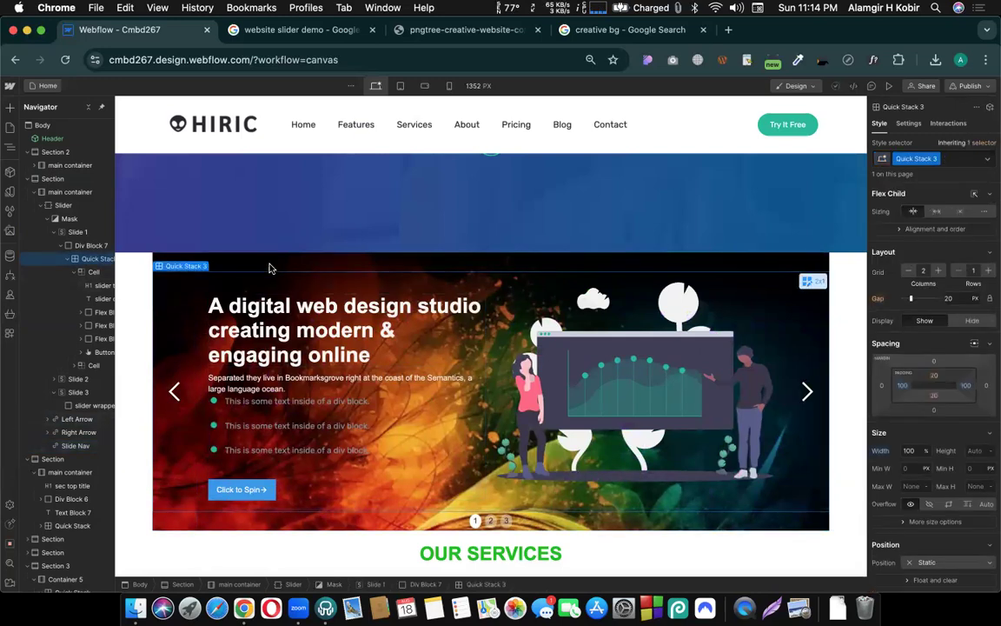
pyautogui.click(221, 252)
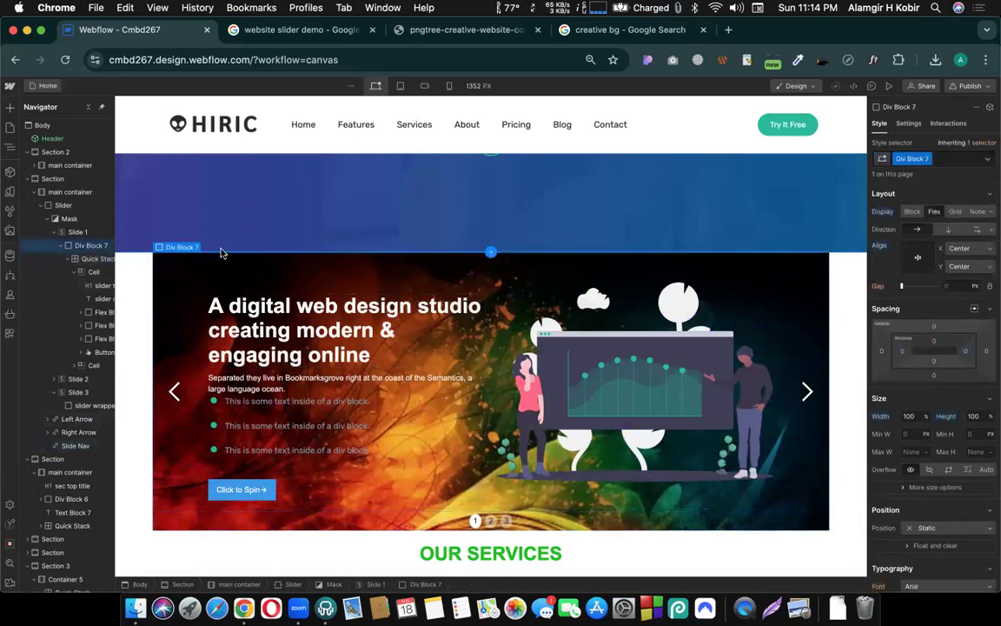
pyautogui.click(61, 206)
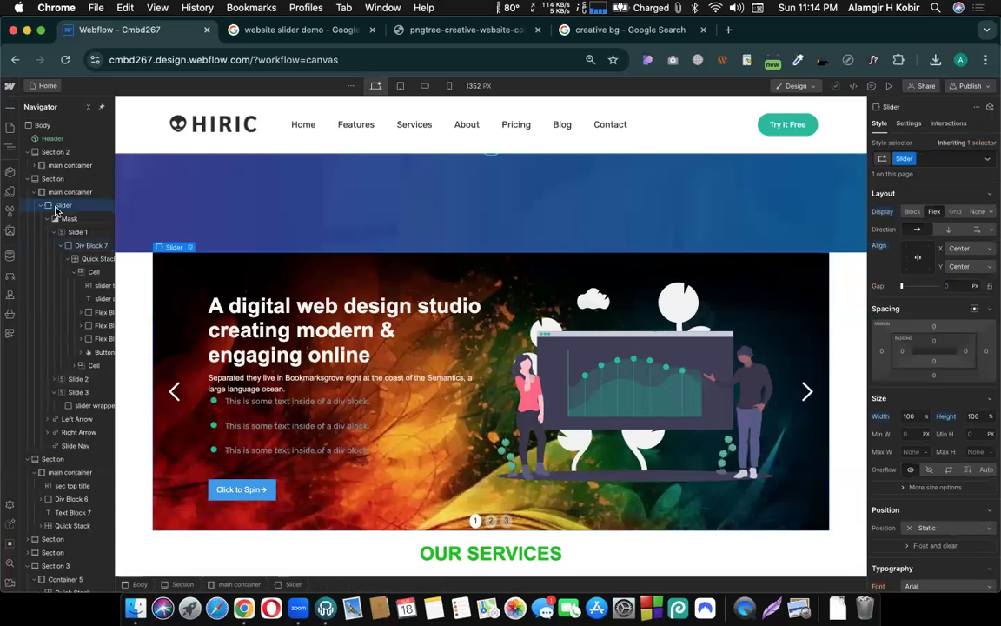
pyautogui.click(188, 247)
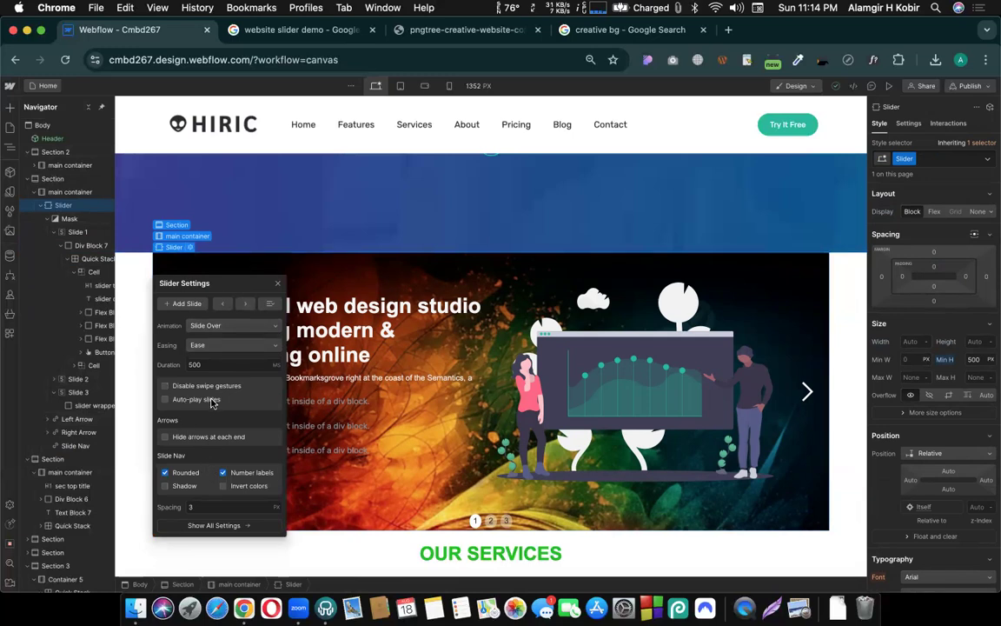
pyautogui.click(165, 400)
pyautogui.doubleClick(194, 424)
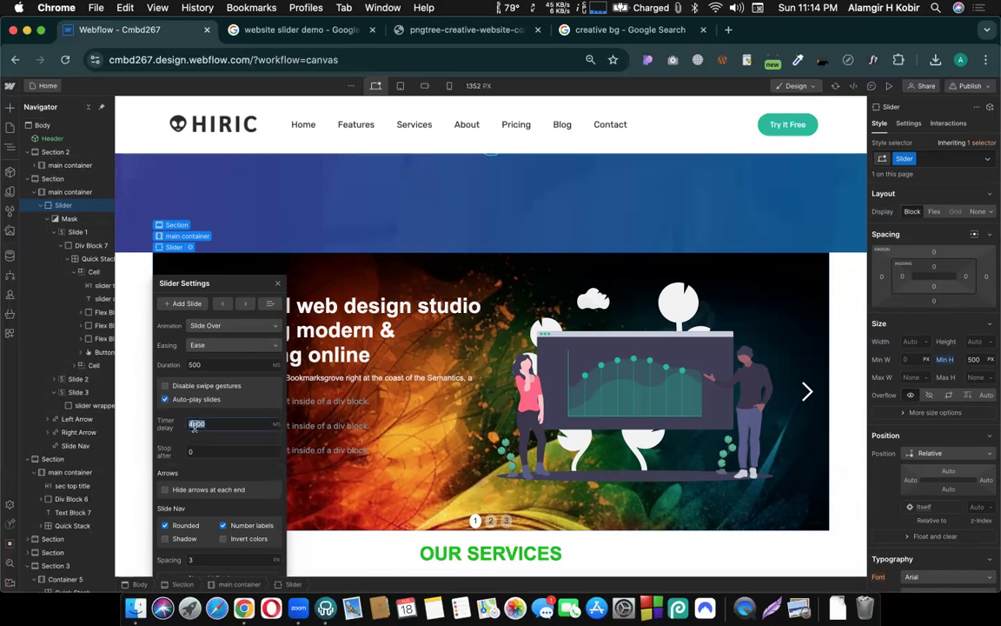
pyautogui.write('4000')
pyautogui.doubleClick(206, 442)
pyautogui.click(187, 431)
pyautogui.click(167, 493)
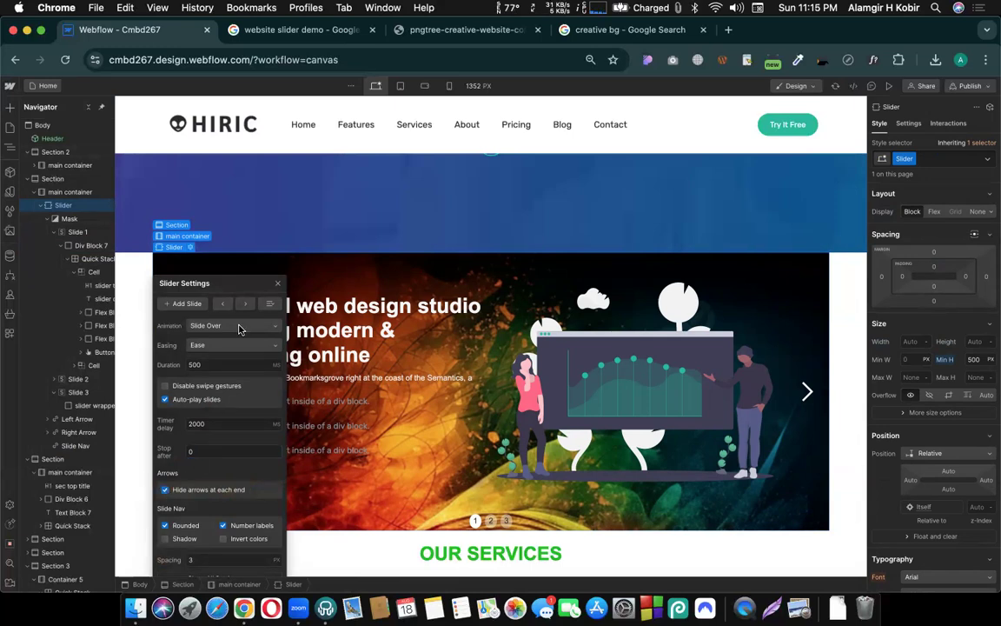
pyautogui.moveTo(224, 283); pyautogui.dragTo(444, 218)
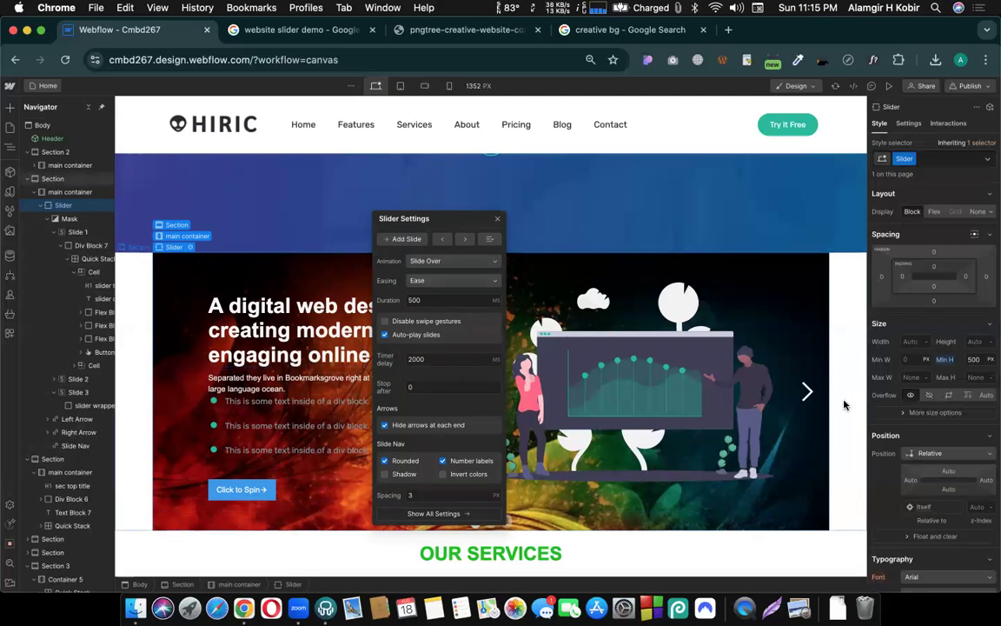
# - Turn off hiding the arrows at each end in the Slider's settings
pyautogui.moveTo(454, 223); pyautogui.dragTo(447, 200)
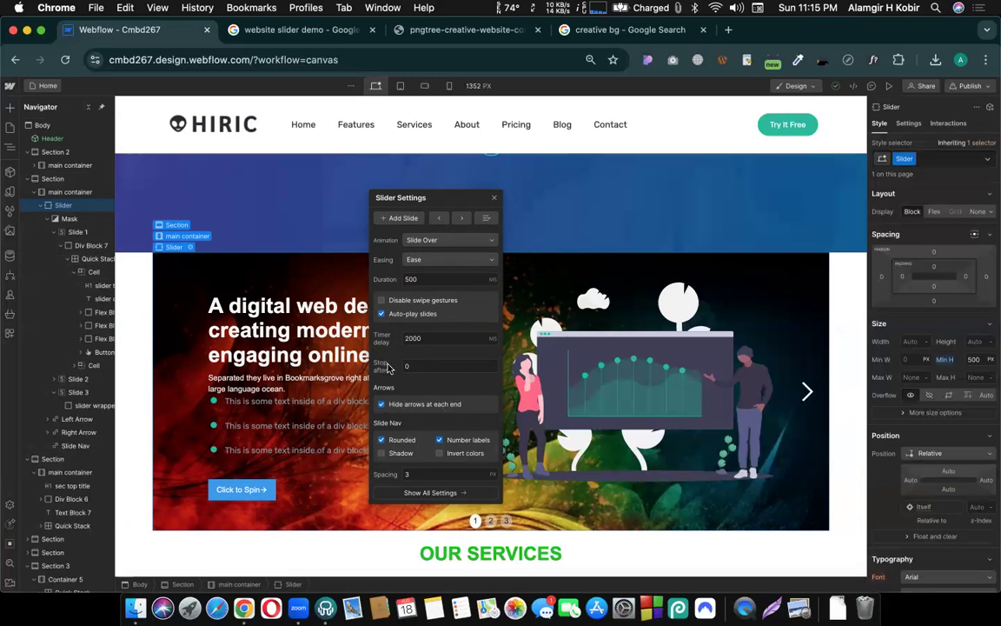
pyautogui.click(382, 405)
pyautogui.click(422, 361)
pyautogui.click(429, 393)
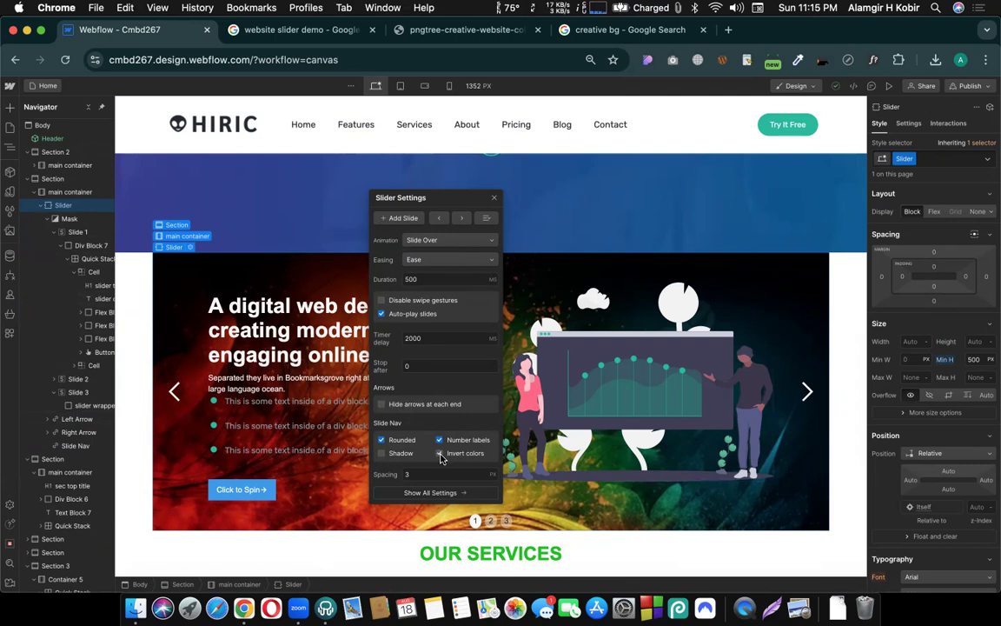
# - Try the slide navigation's inverted colors, rounding and number label options, leaving number labels enabled and rounding disabled
pyautogui.click(440, 455)
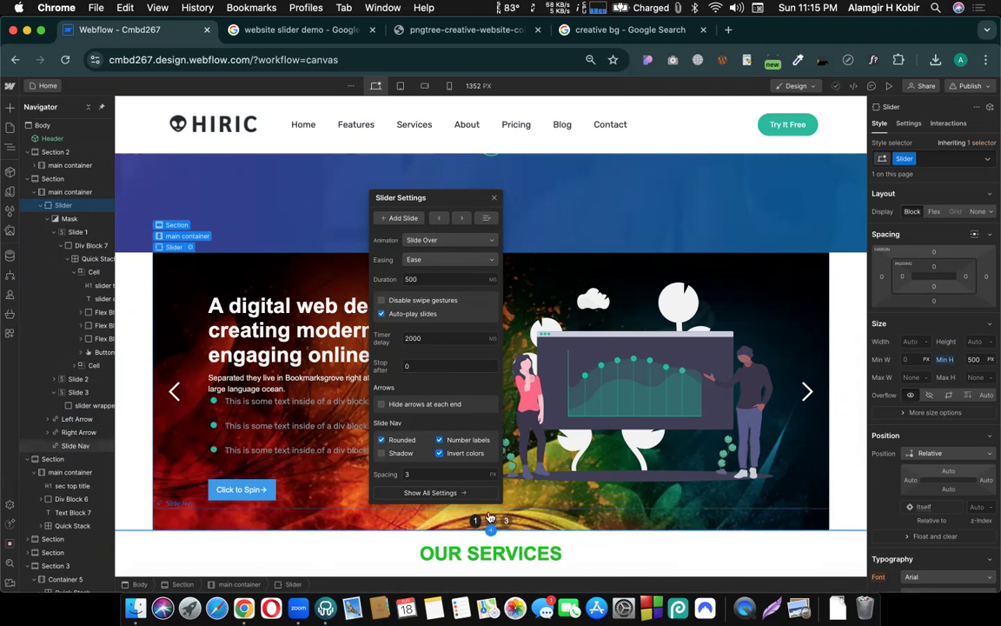
pyautogui.click(440, 454)
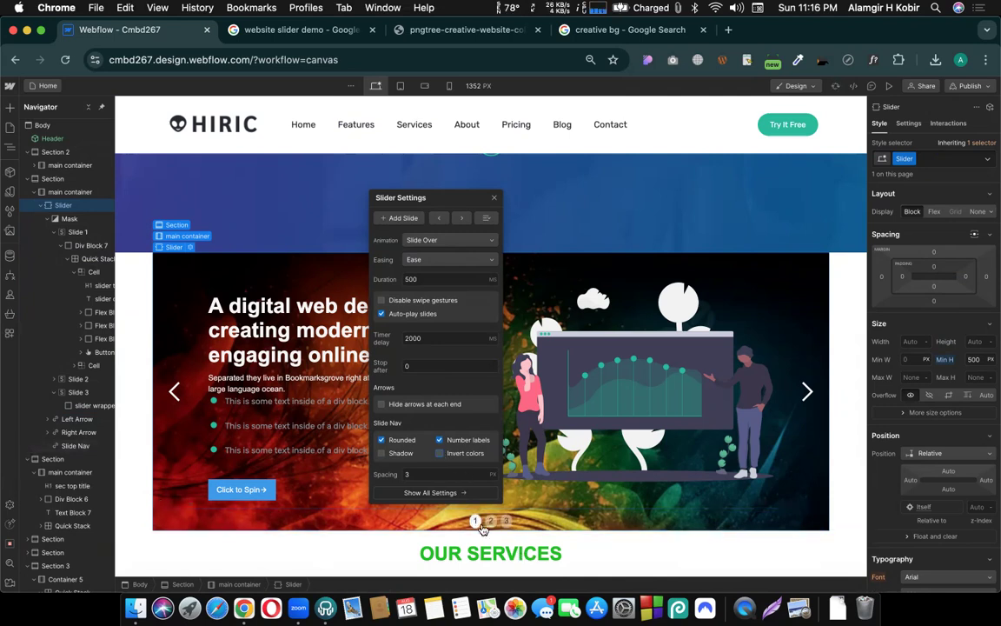
pyautogui.click(381, 440)
pyautogui.click(380, 439)
pyautogui.click(439, 440)
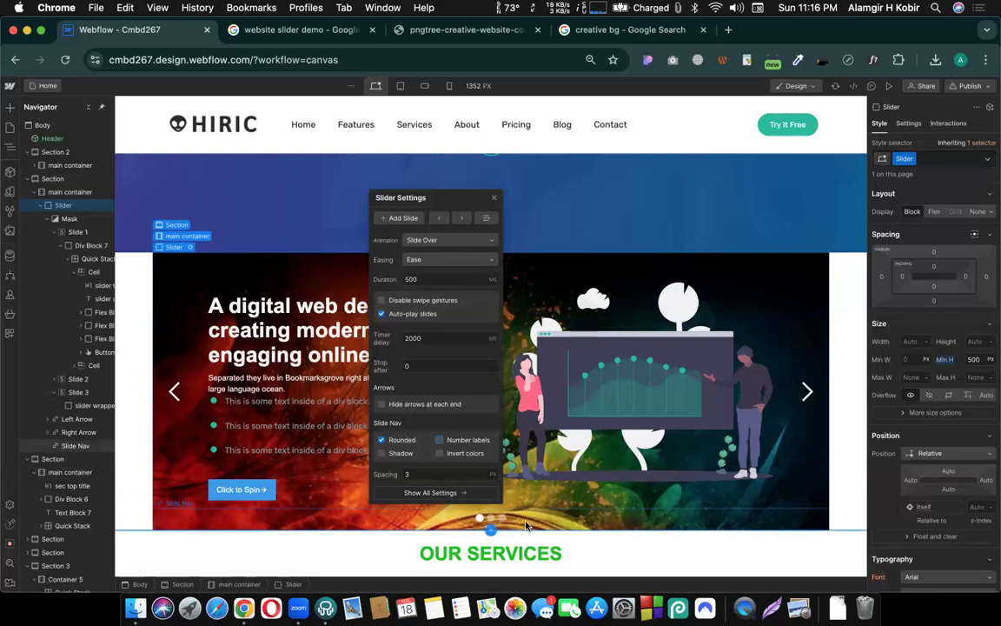
pyautogui.click(438, 441)
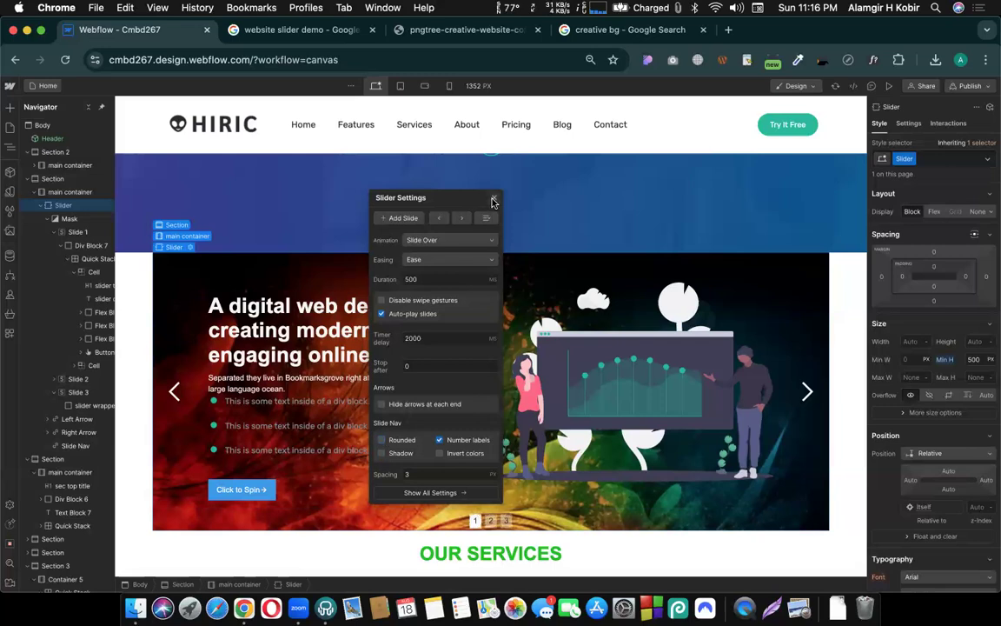
# - Try the text color #bf5959 on the Slide Nav and undo the change
pyautogui.click(475, 507)
pyautogui.click(539, 508)
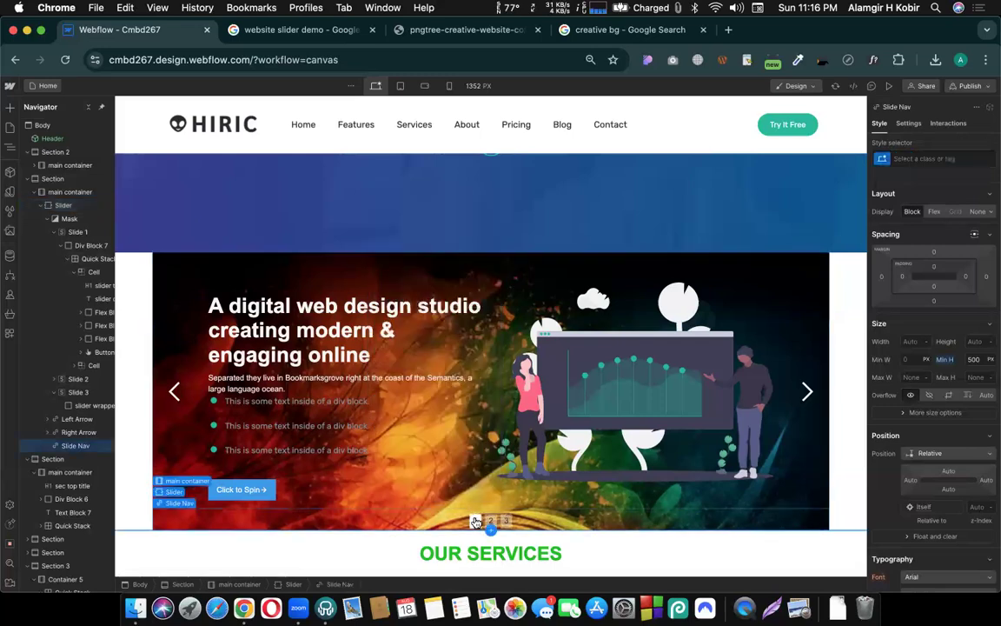
pyautogui.scroll(-5, 951, 423)
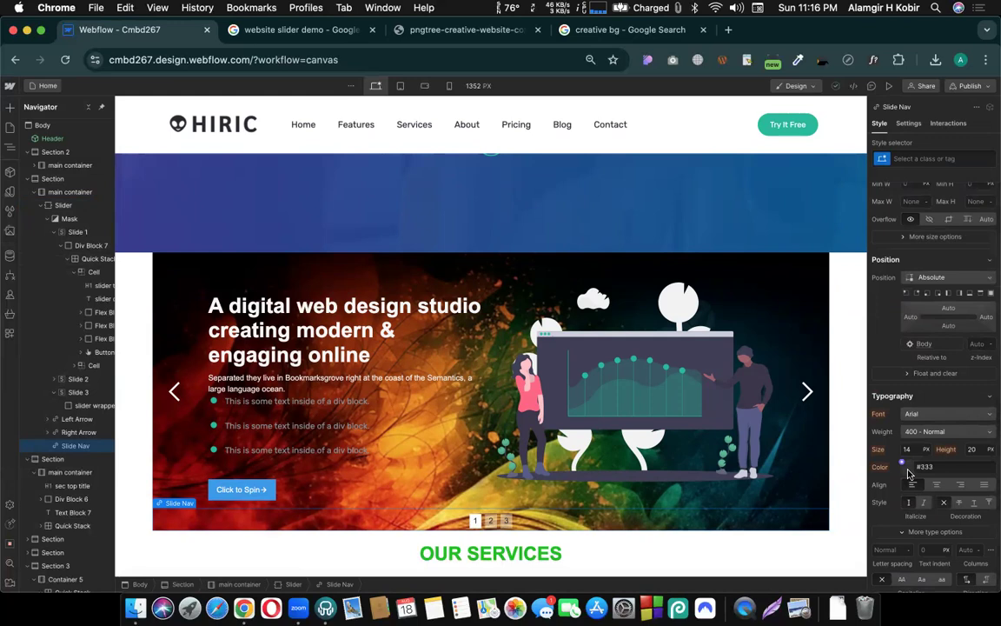
pyautogui.click(904, 468)
pyautogui.click(883, 328)
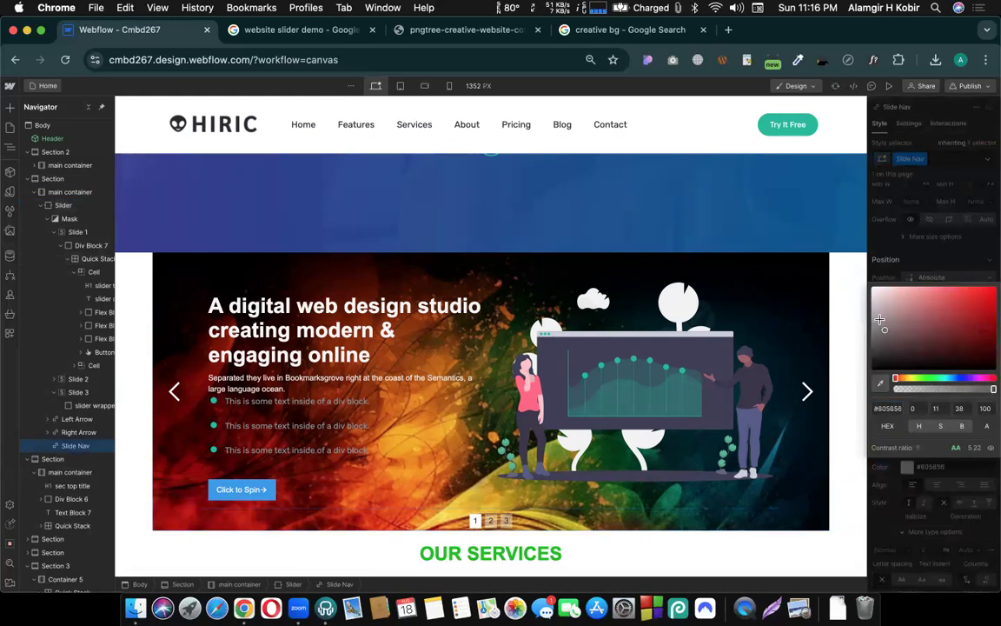
pyautogui.click(937, 307)
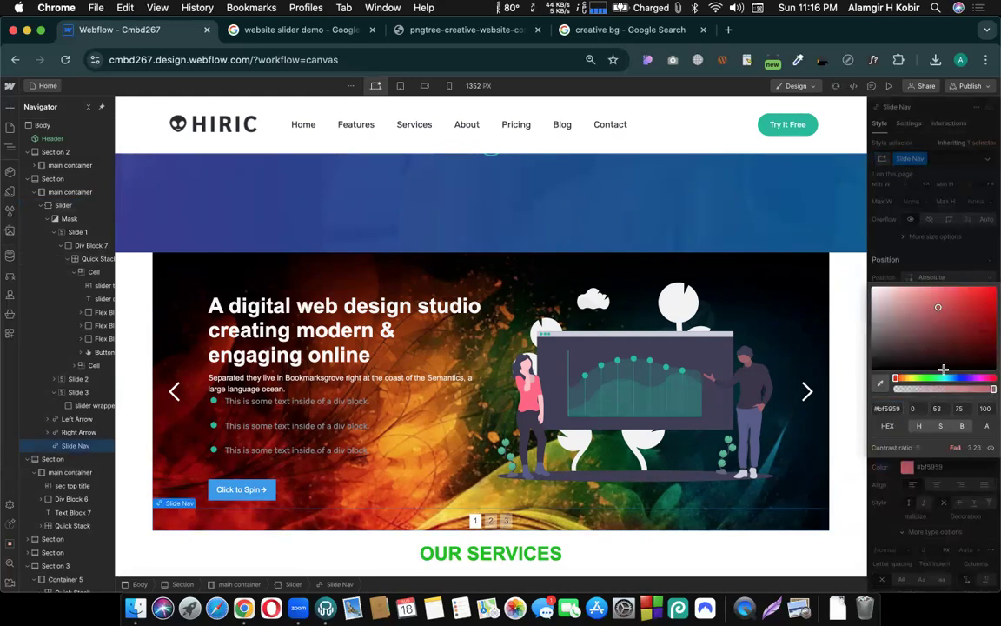
pyautogui.click(920, 471)
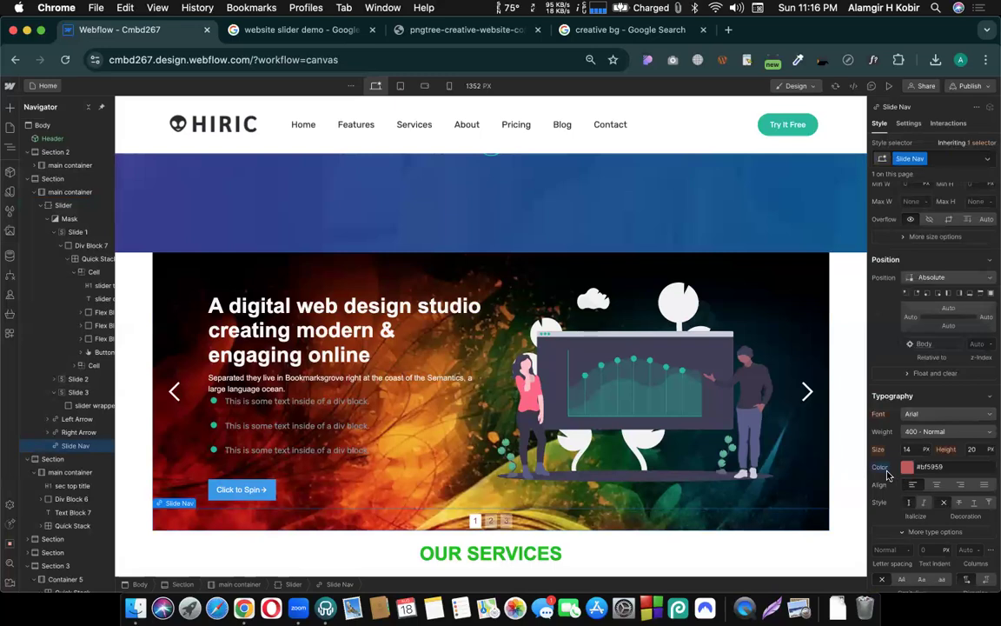
pyautogui.press('super+z')
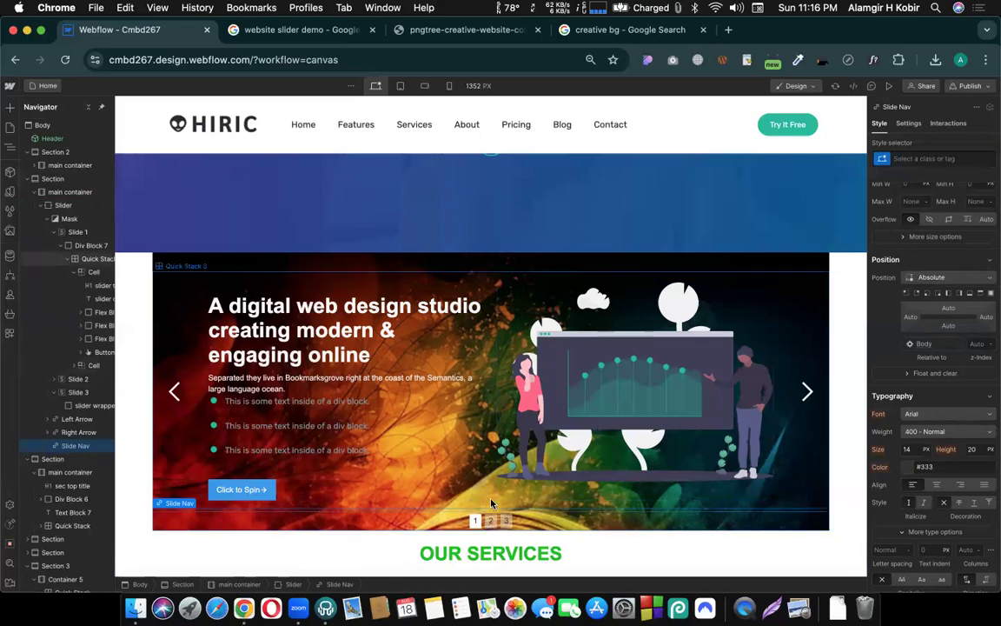
# - Reopen the Slider's settings and enable inverted colors for the slide navigation
pyautogui.click(234, 268)
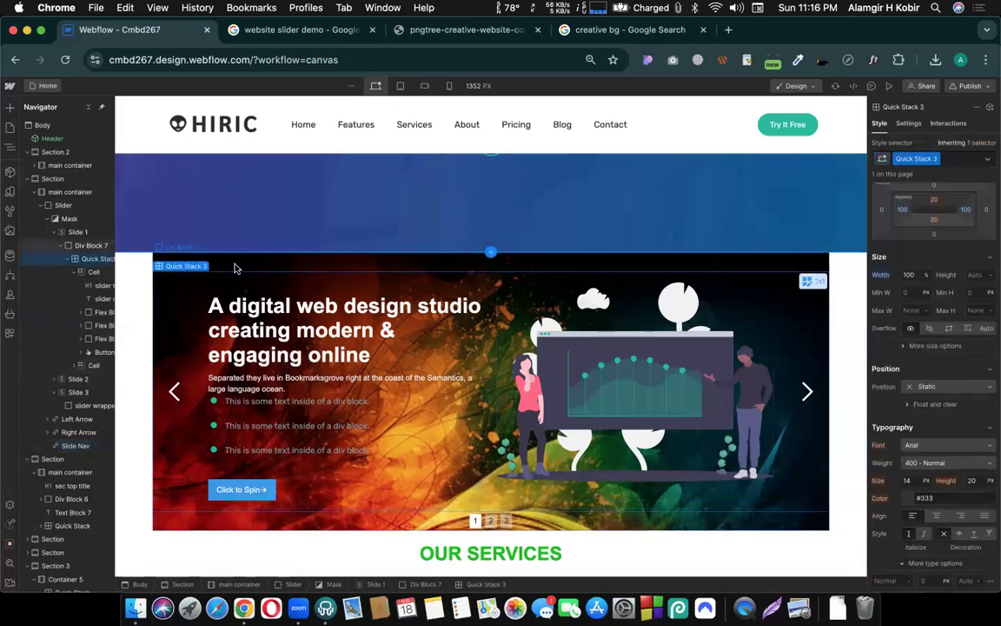
pyautogui.click(228, 264)
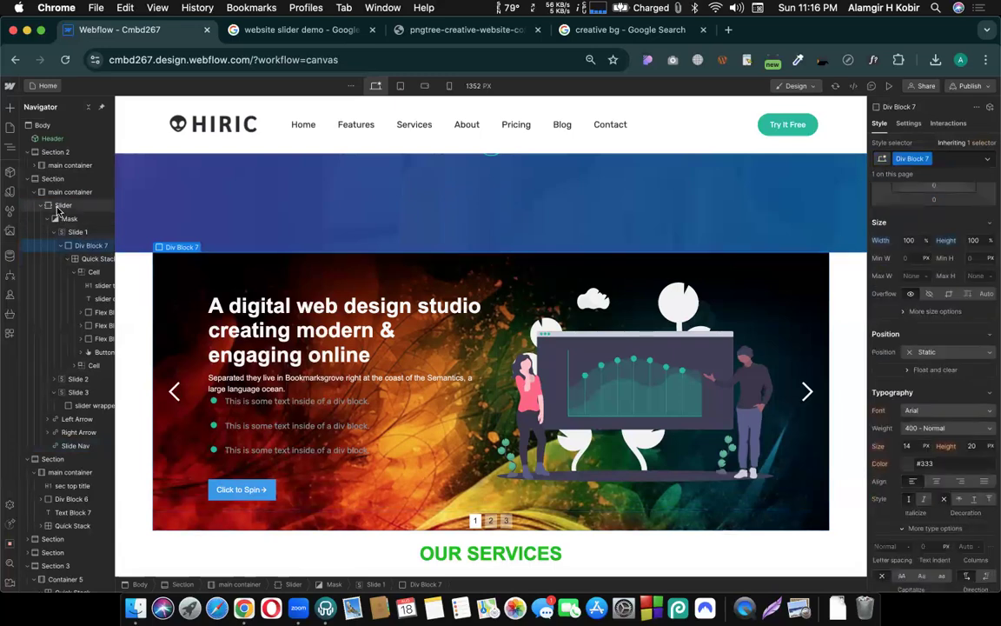
pyautogui.click(62, 206)
pyautogui.click(190, 246)
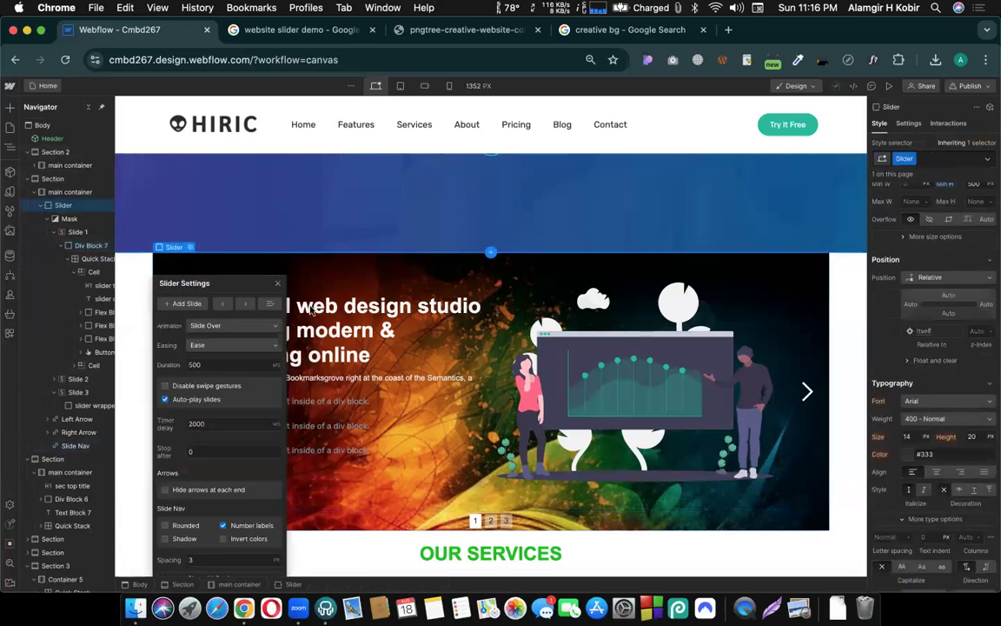
pyautogui.click(224, 540)
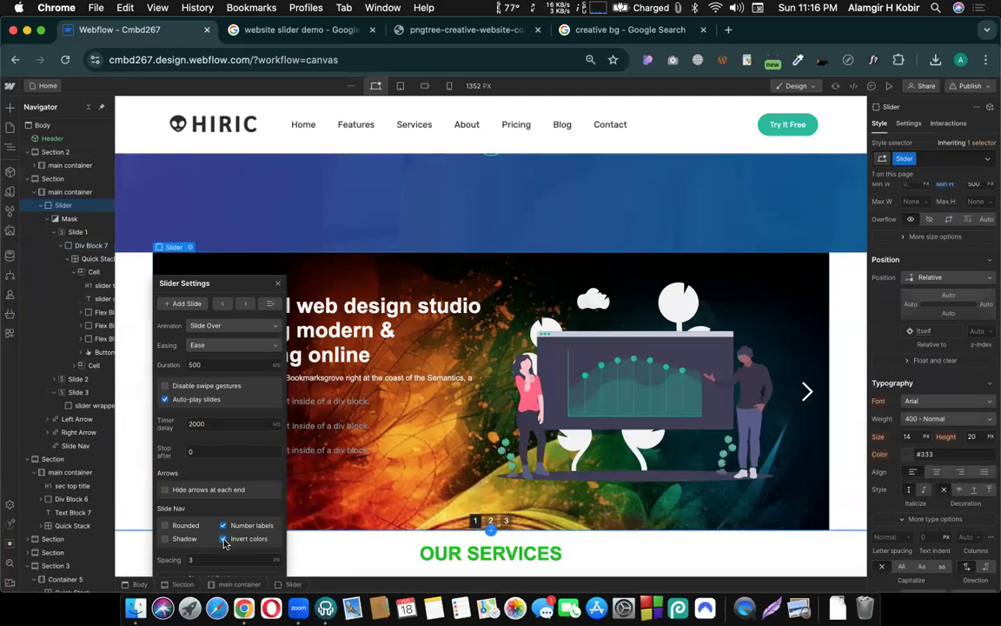
pyautogui.click(223, 540)
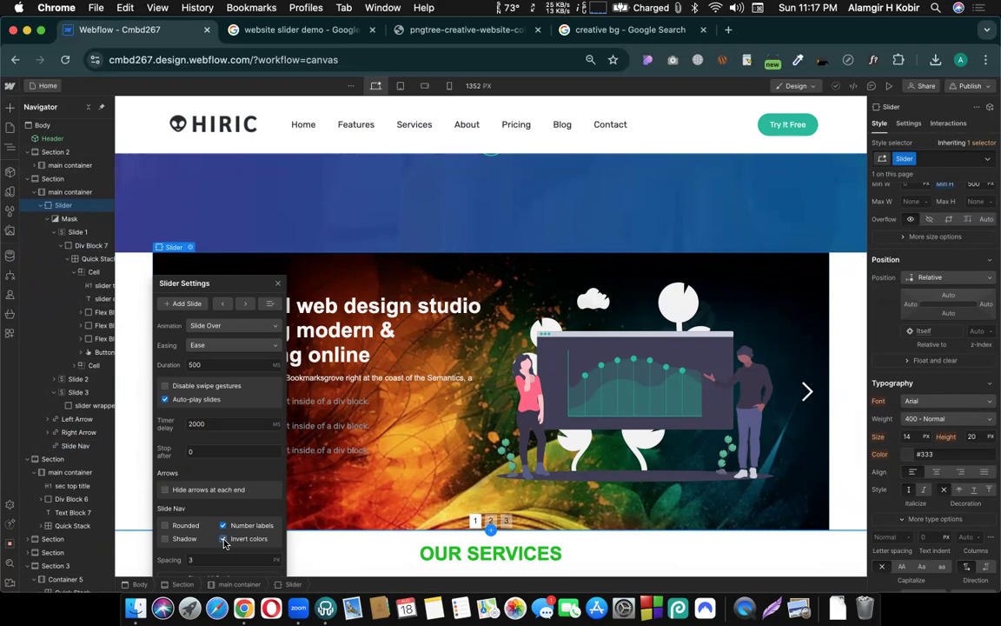
pyautogui.click(224, 539)
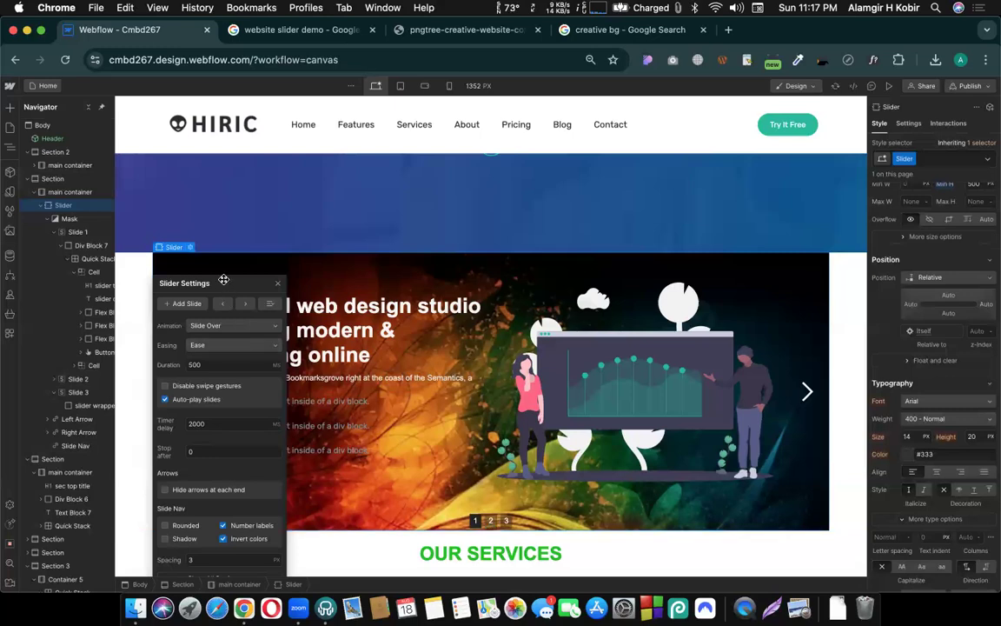
# - Examine the Left Arrow and its icon, and review how the slider looks between the neighbouring page sections
pyautogui.click(174, 393)
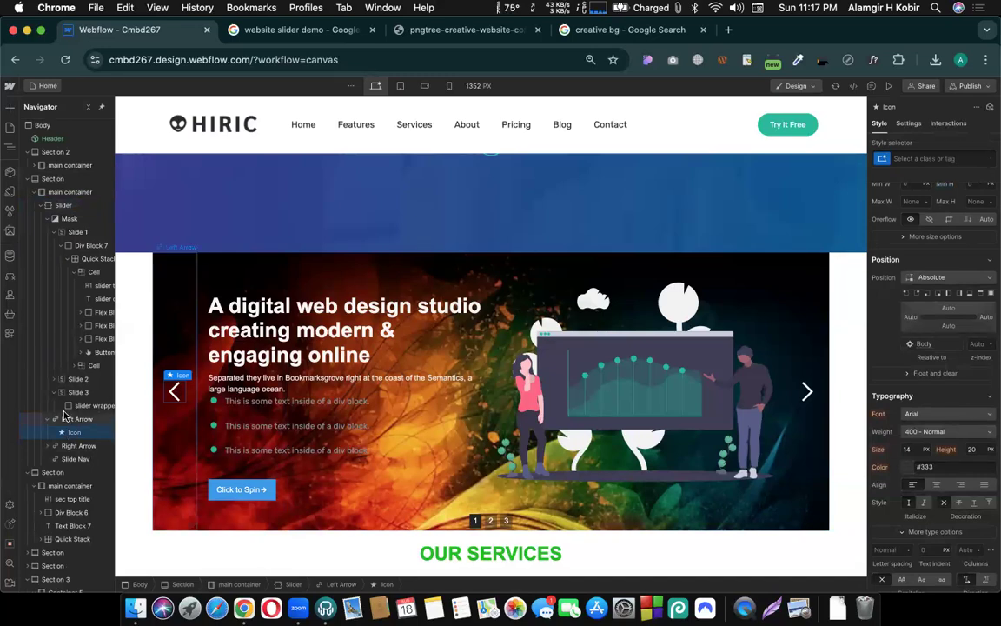
pyautogui.click(66, 419)
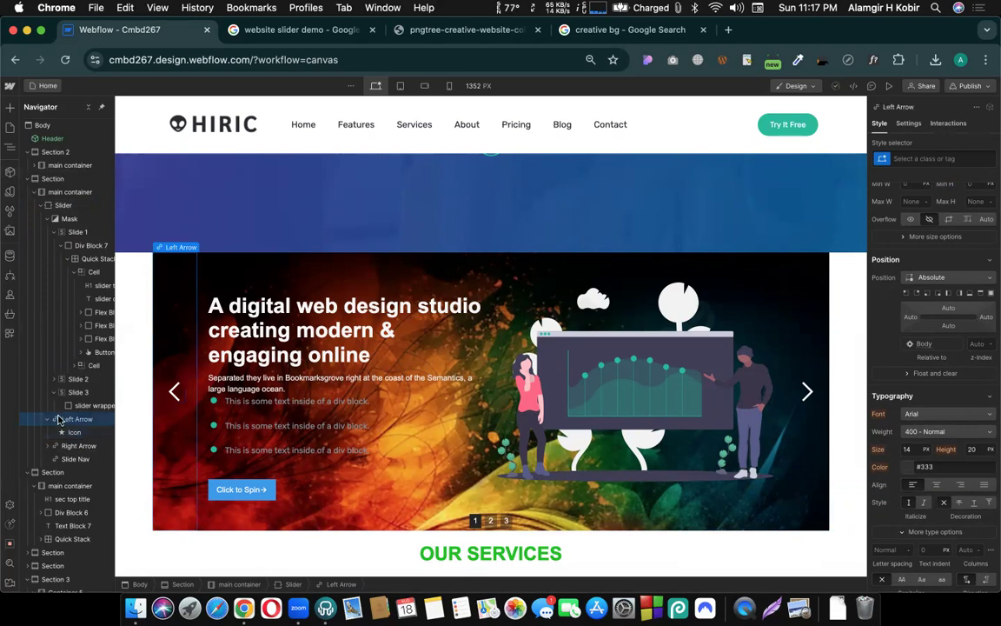
pyautogui.hscroll(-3, 64, 423)
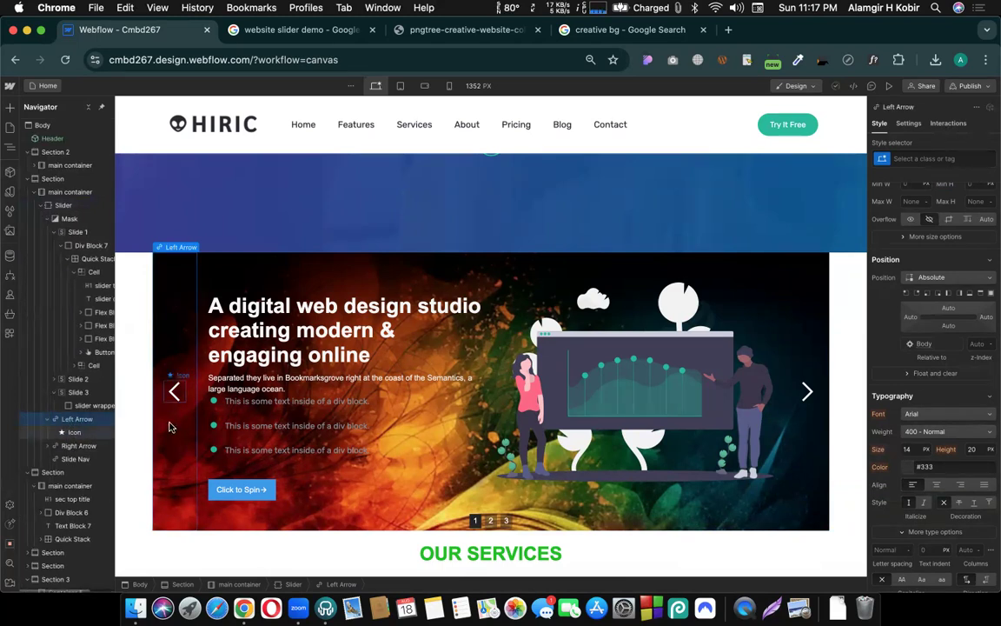
pyautogui.click(176, 391)
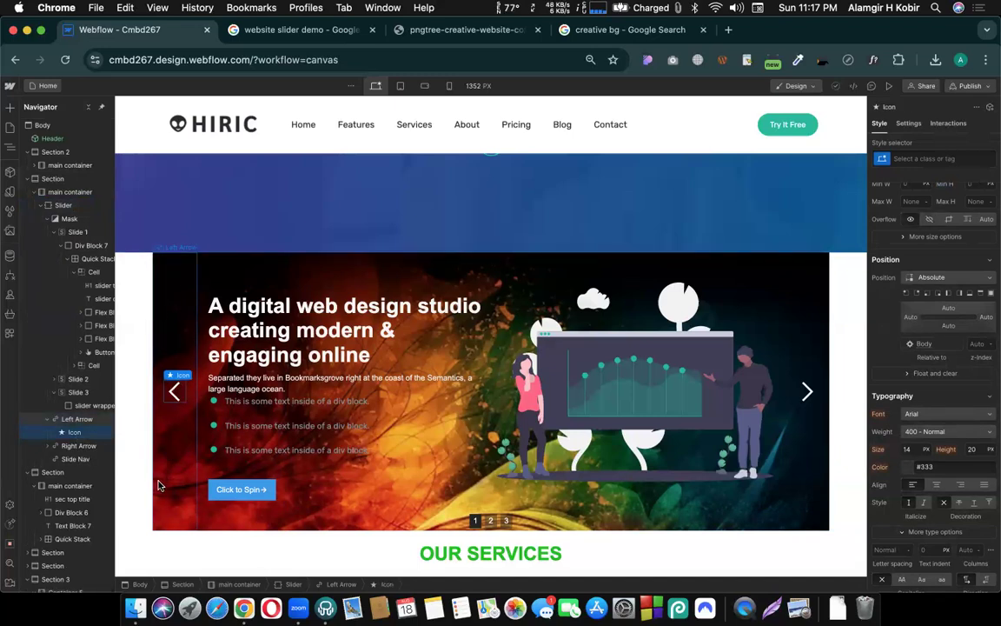
pyautogui.click(79, 419)
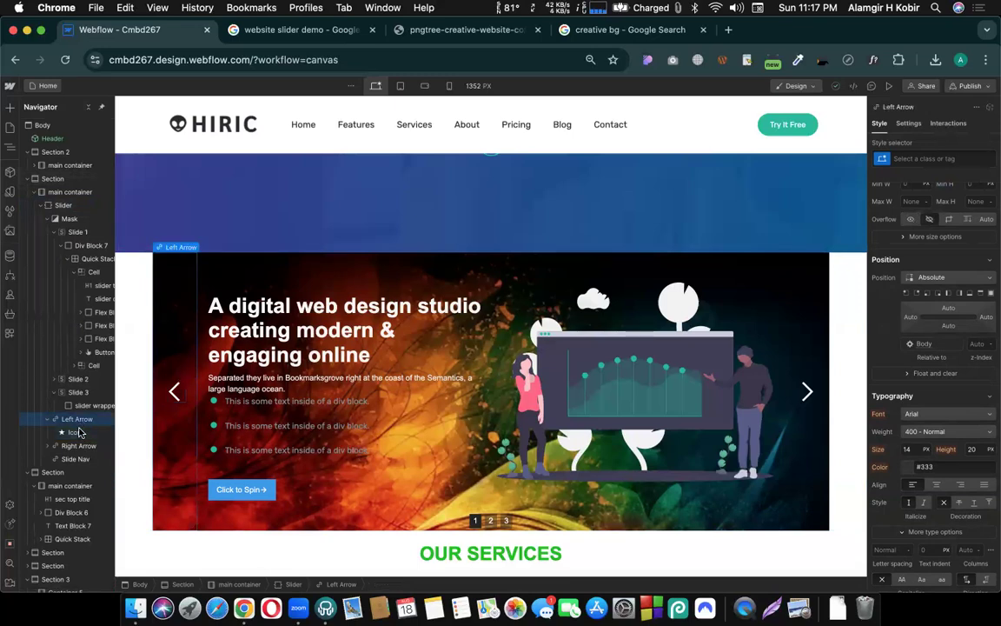
pyautogui.click(76, 432)
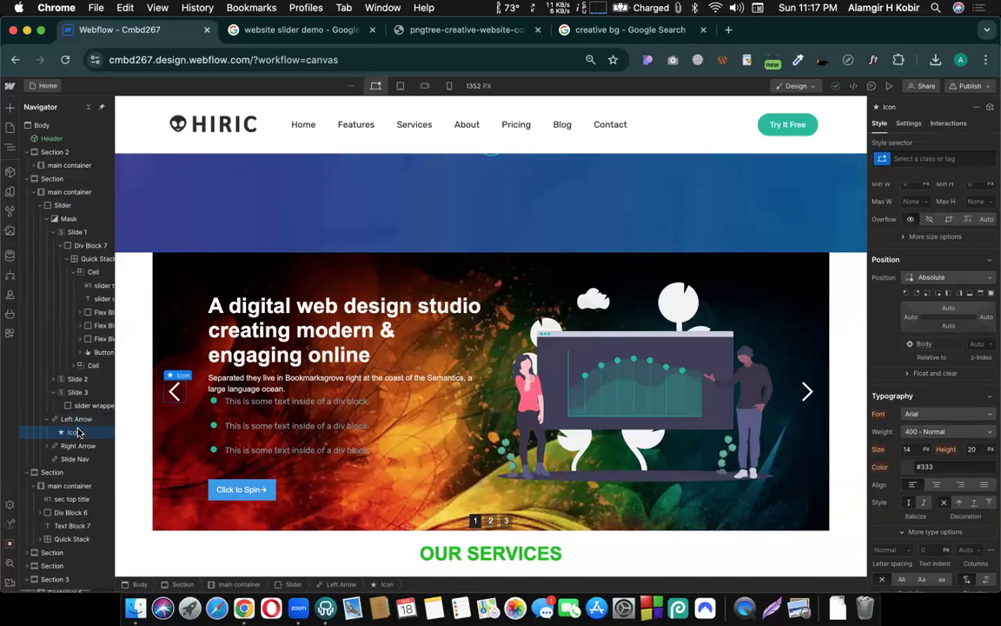
pyautogui.hscroll(2, 70, 430)
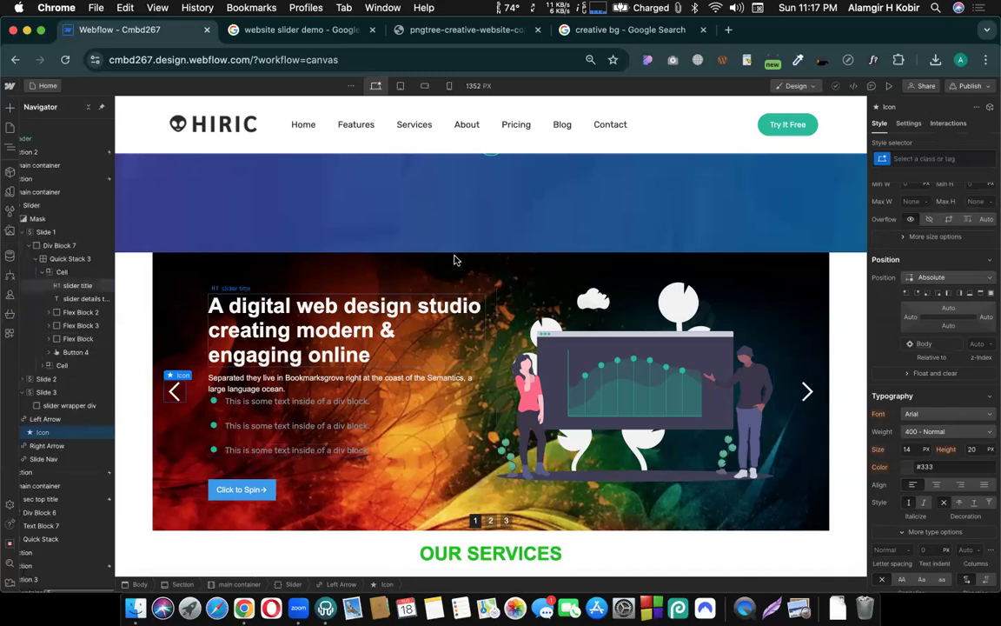
pyautogui.scroll(-3, 494, 342)
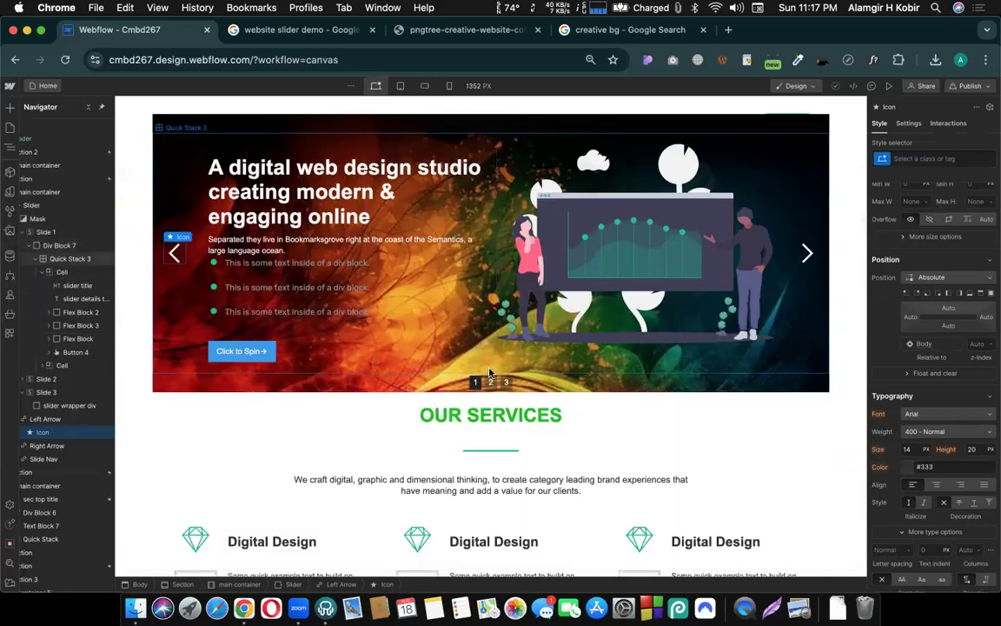
pyautogui.scroll(-1, 528, 369)
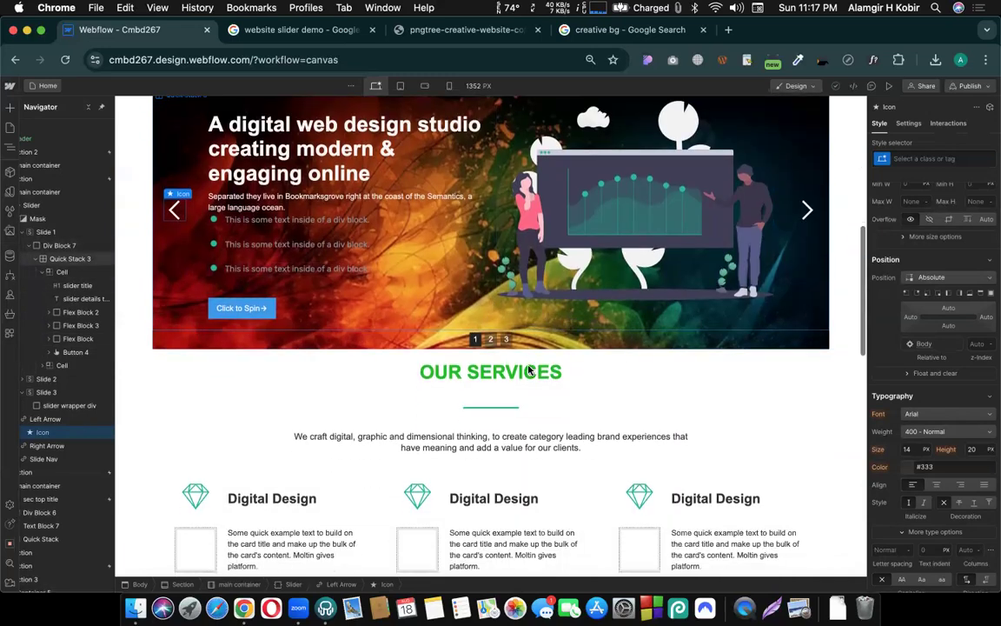
pyautogui.scroll(5, 508, 278)
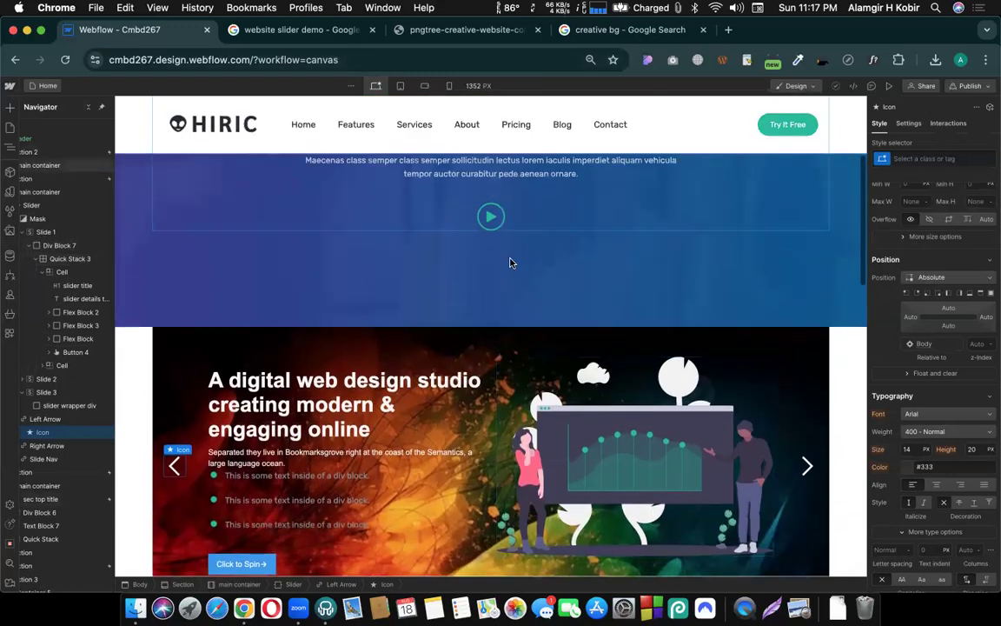
pyautogui.scroll(-5, 516, 273)
pyautogui.scroll(2, 515, 273)
pyautogui.scroll(3, 515, 273)
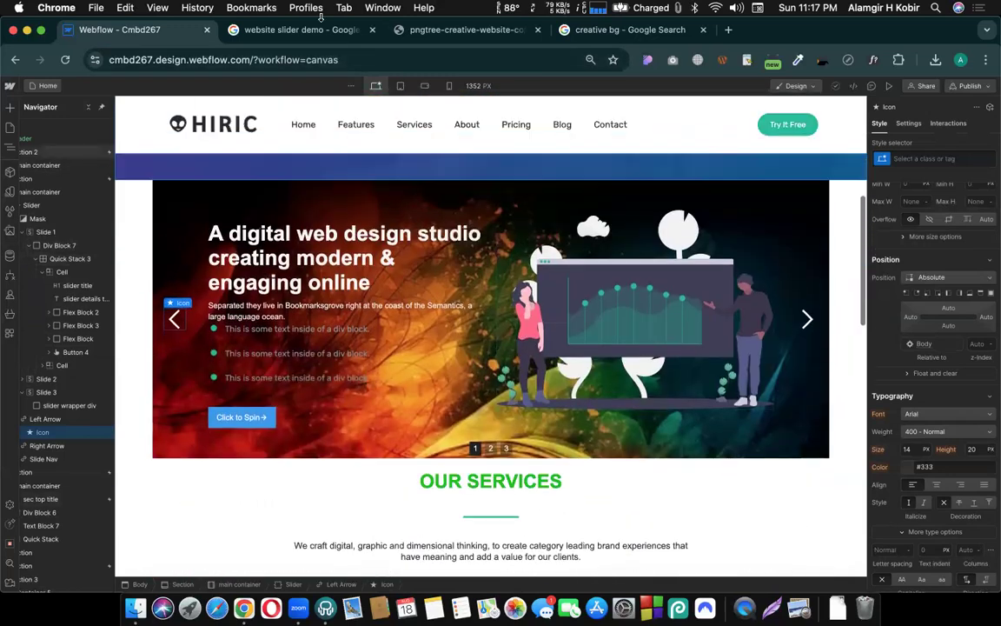
# - Open the Webflow sites dashboard in place of the "website slider demo" image search
pyautogui.click(281, 30)
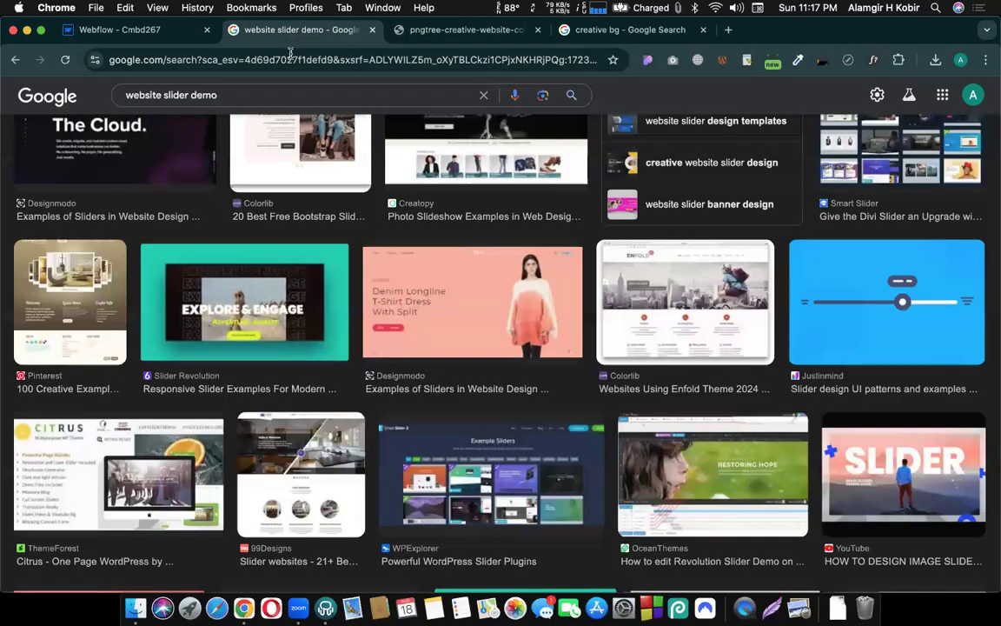
pyautogui.press('super+l')
pyautogui.write('webflow')
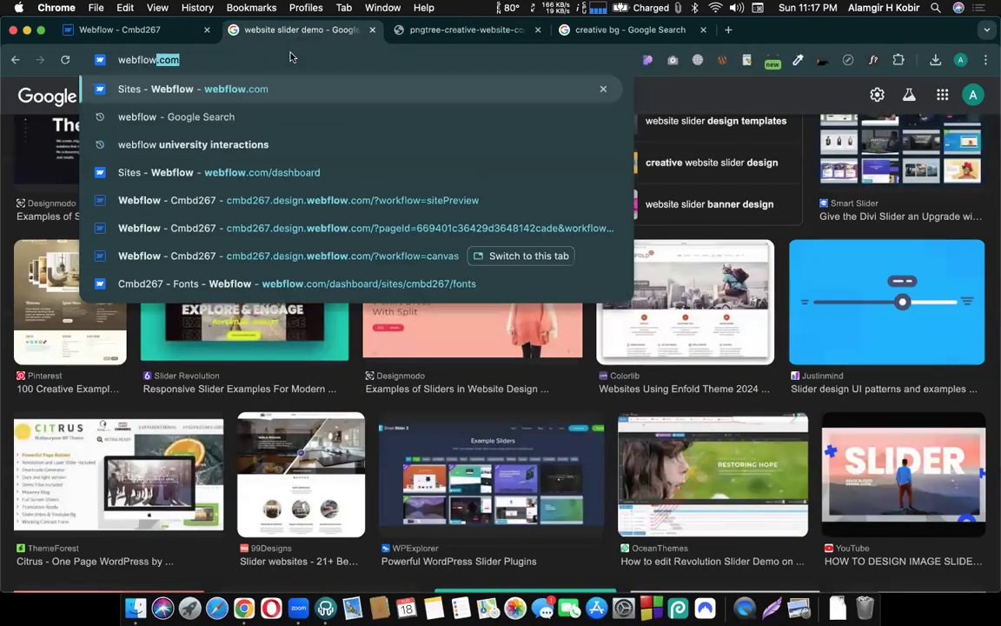
pyautogui.press('Return')
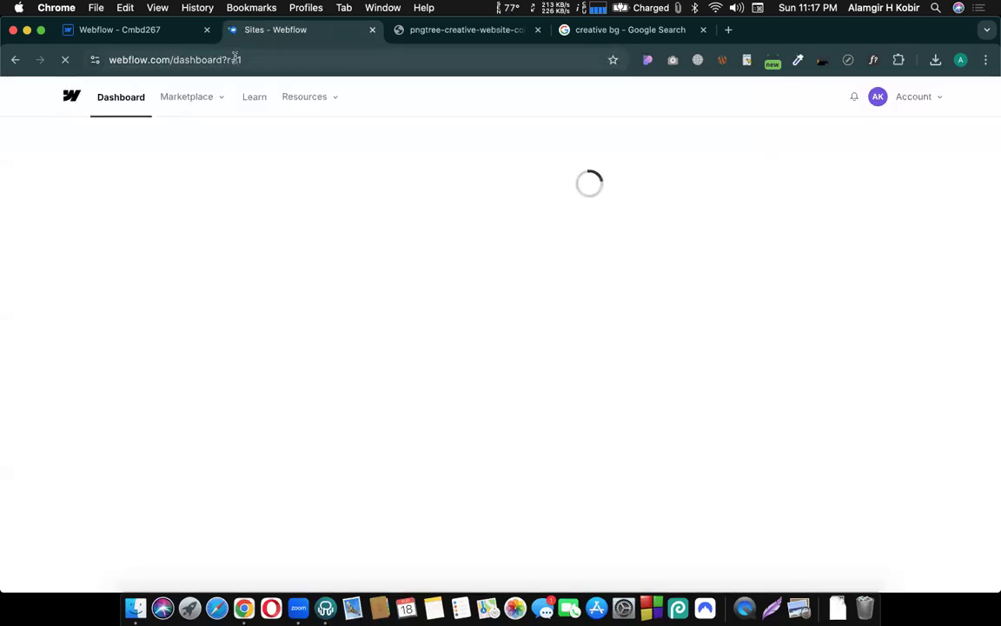
# - Reload the sites dashboard with r=0 in its address and go to the Webflow home page
pyautogui.moveTo(235, 59); pyautogui.dragTo(542, 65)
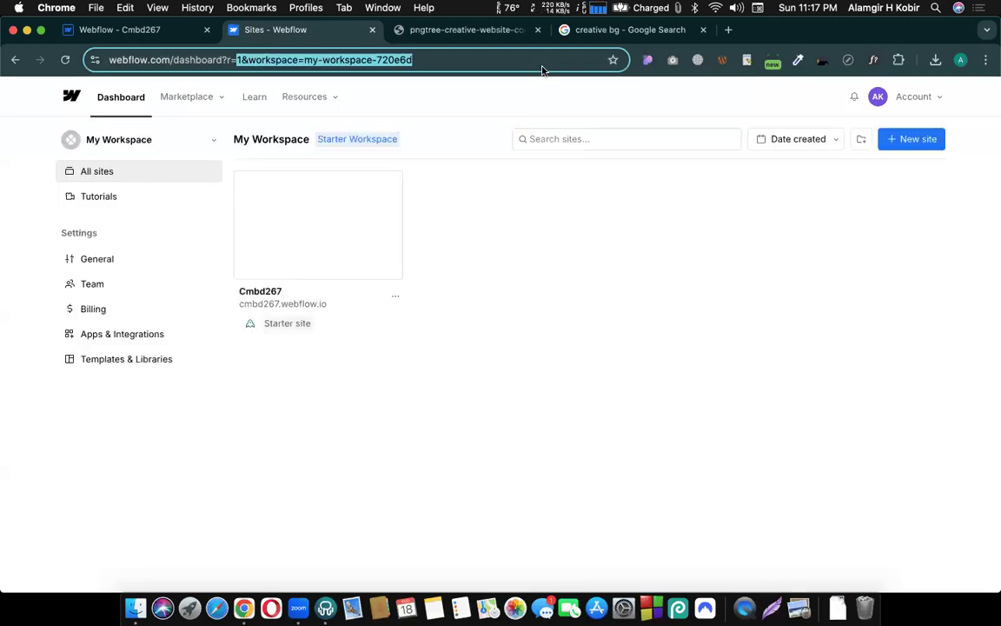
pyautogui.write('0')
pyautogui.press('Return')
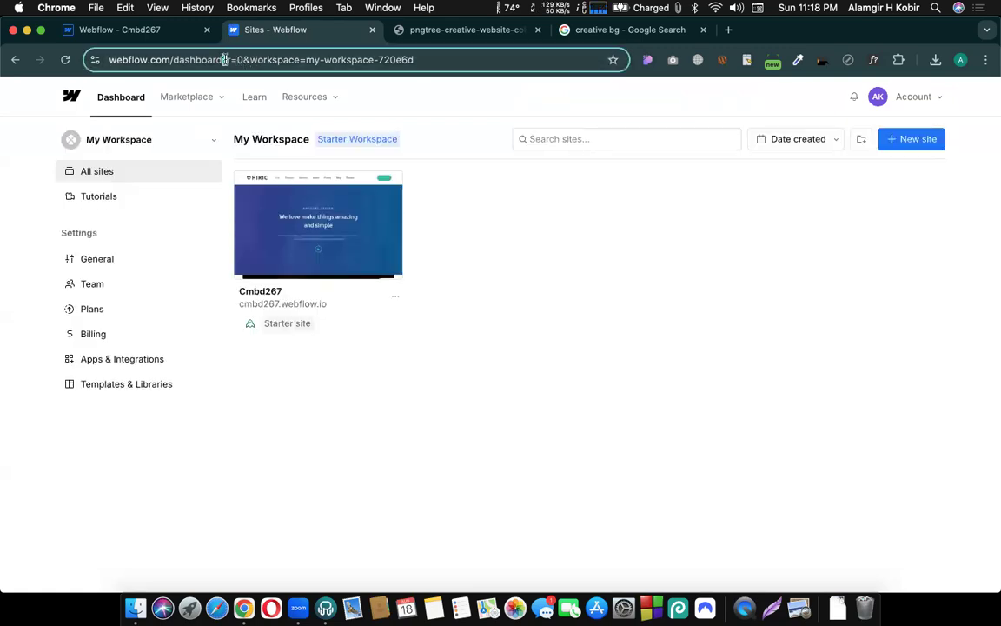
pyautogui.click(224, 59)
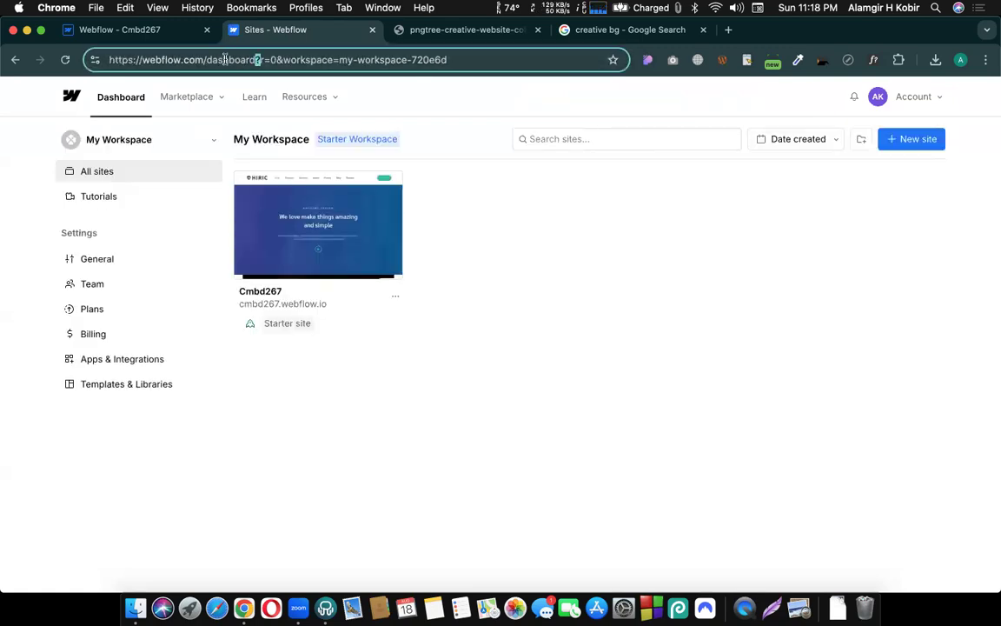
pyautogui.click(68, 96)
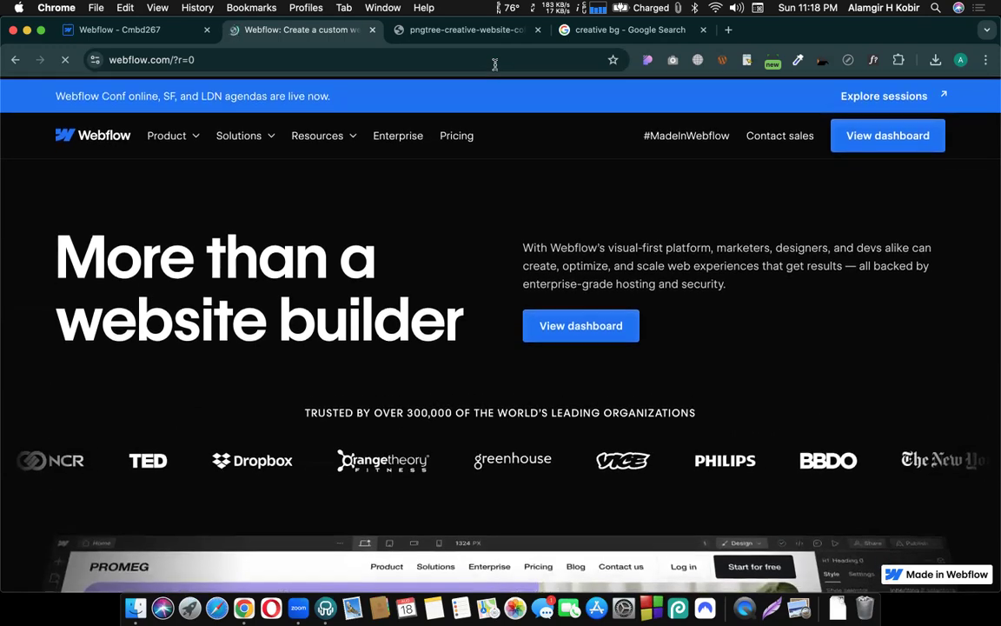
# - Replace the "creative bg" image search with a Google search for "logo slider made in webflow"
pyautogui.press('super+4')
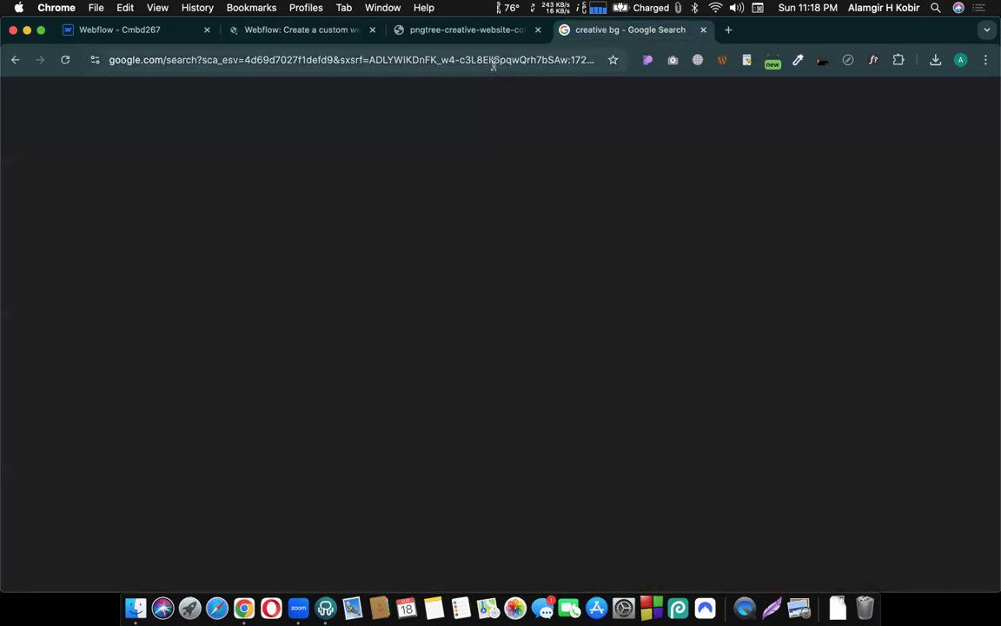
pyautogui.click(479, 67)
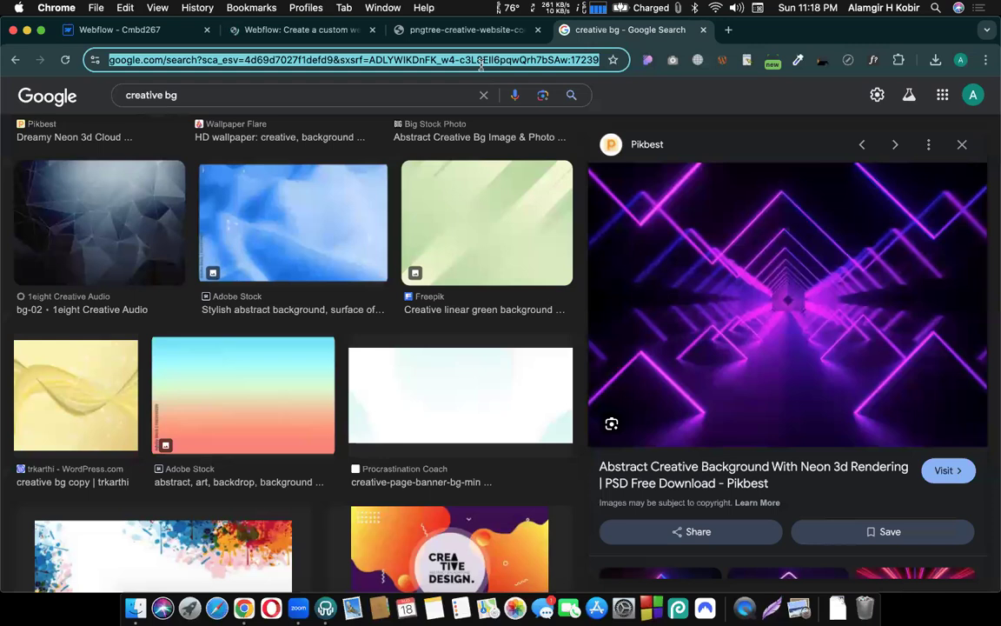
pyautogui.write('logo ')
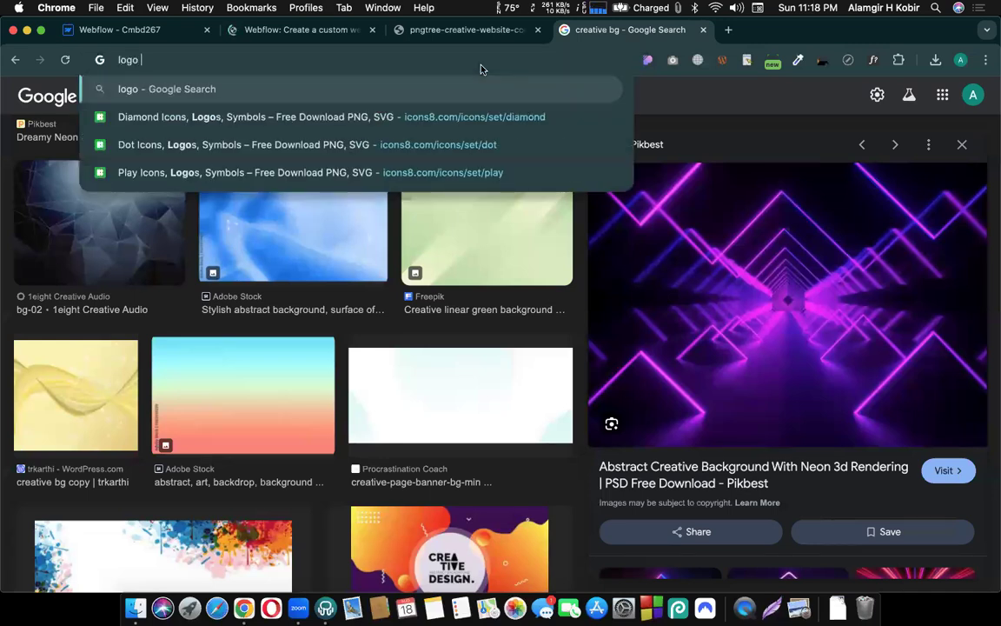
pyautogui.write('slider')
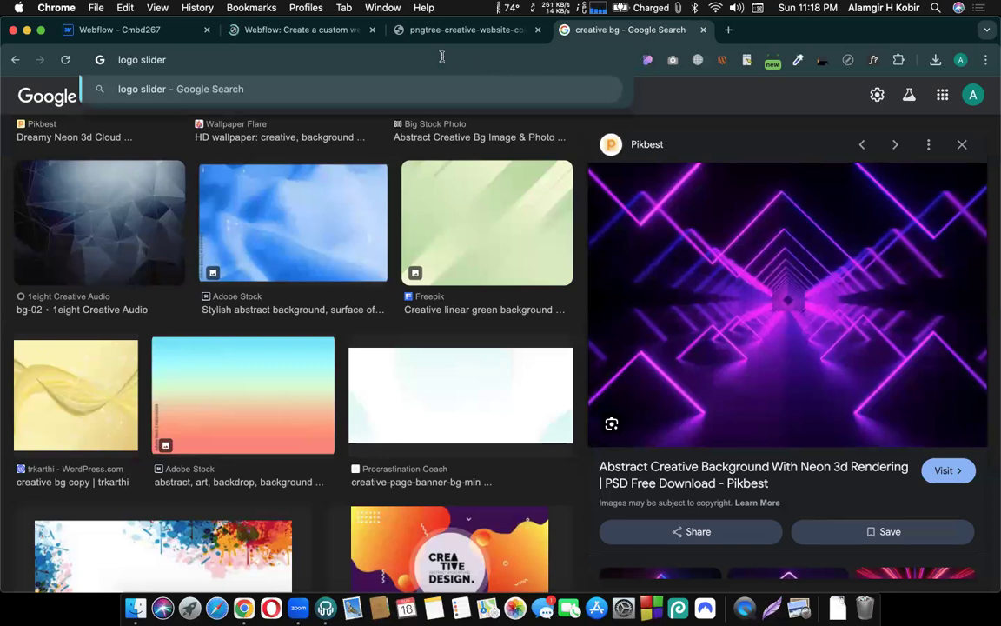
pyautogui.write('mad')
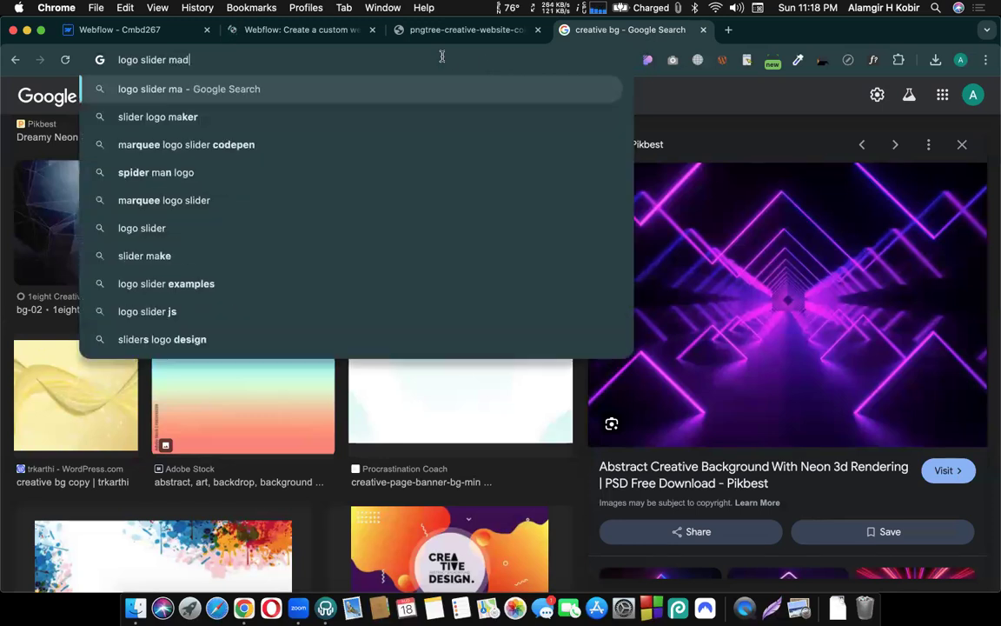
pyautogui.write('e in webflow')
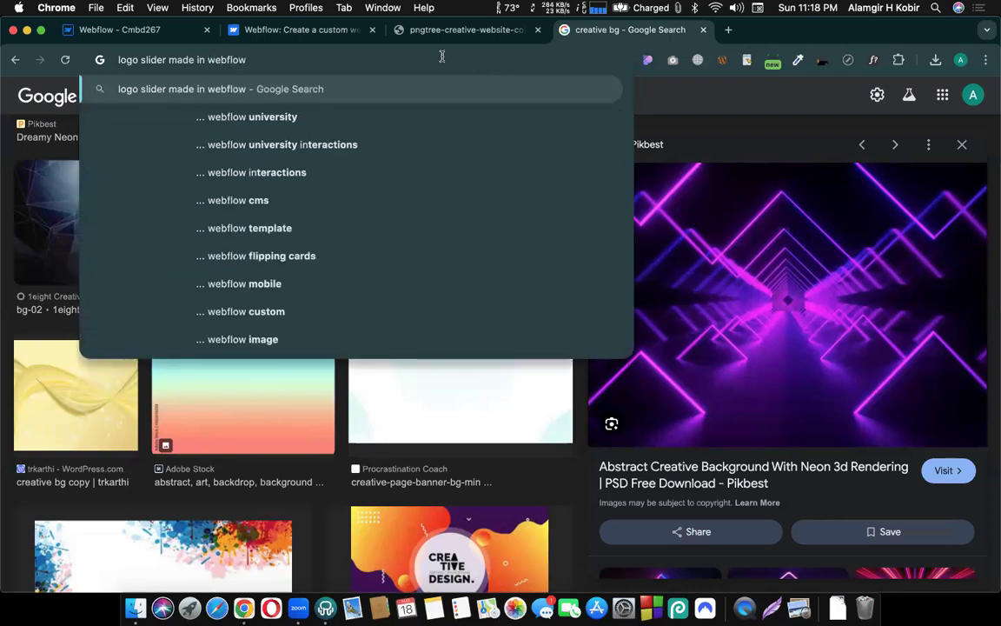
pyautogui.moveTo(169, 59); pyautogui.dragTo(247, 59)
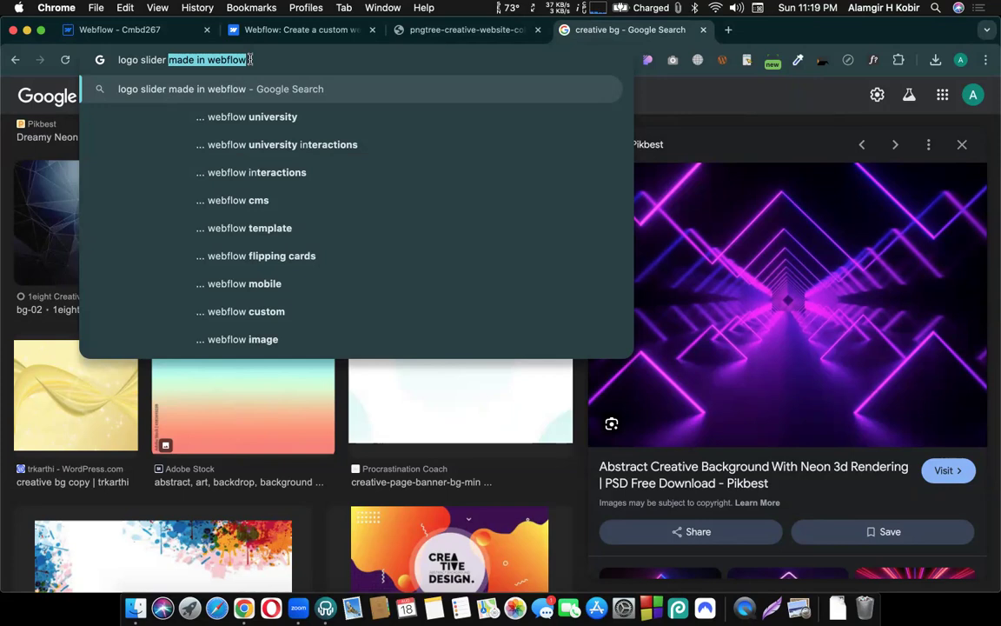
pyautogui.click(250, 59)
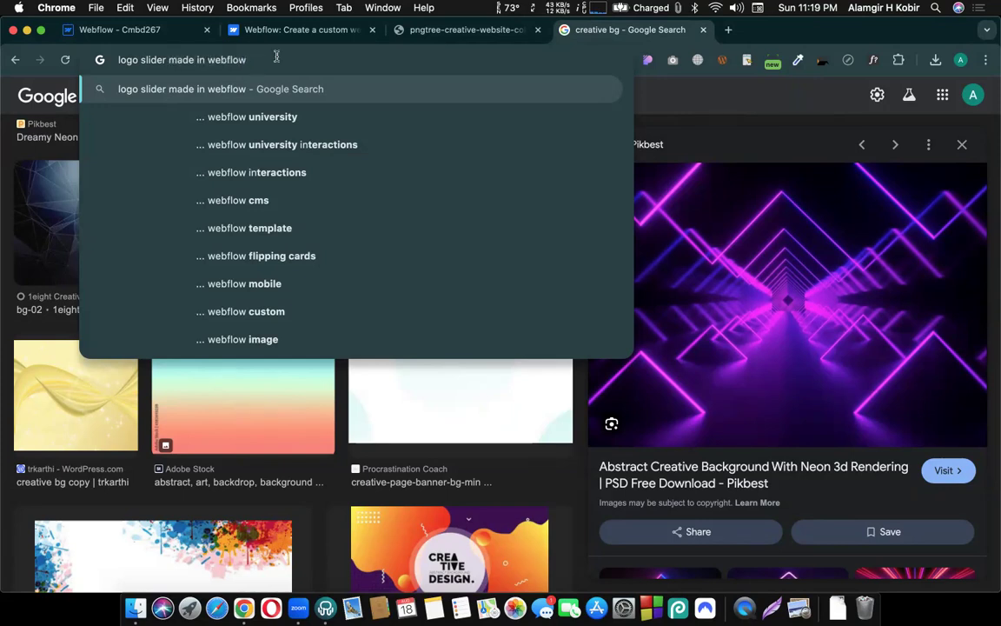
pyautogui.press('Return')
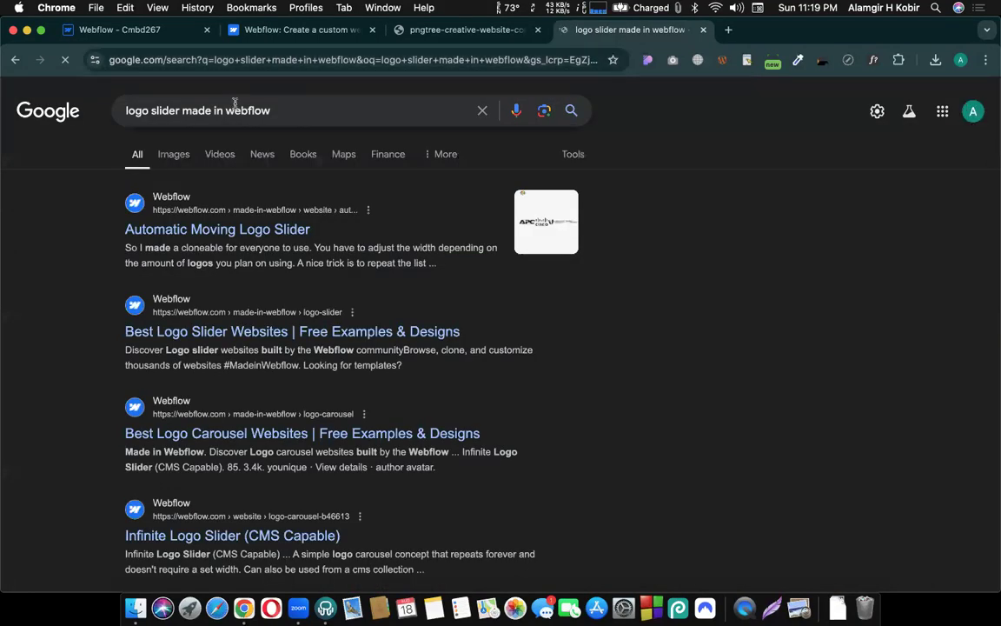
# - Open the "Best Logo Slider Websites" search result and look through its showcased logo sliders
pyautogui.moveTo(184, 109); pyautogui.dragTo(283, 113)
pyautogui.click(26, 281)
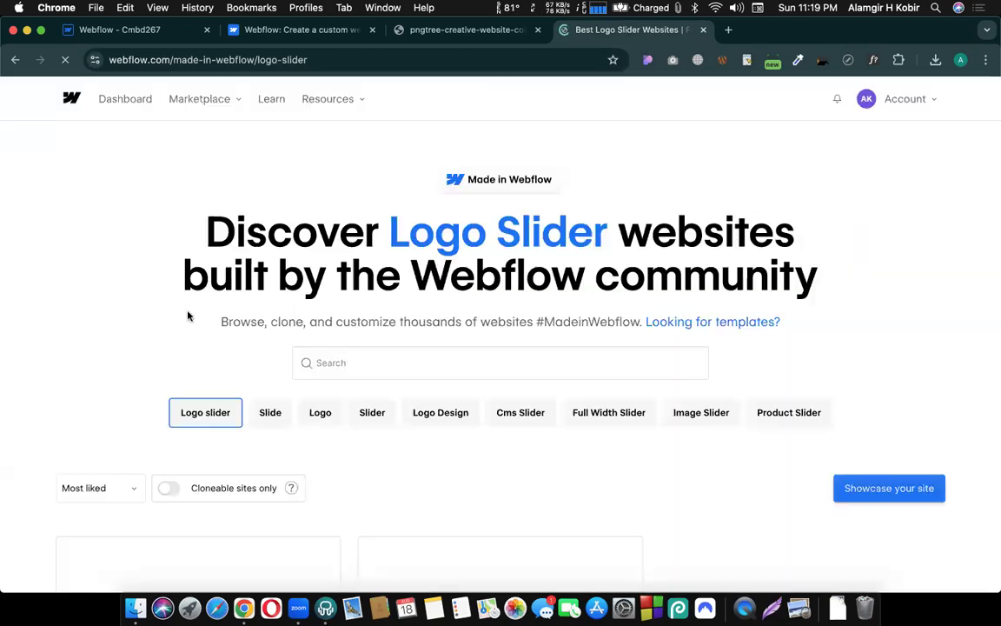
pyautogui.scroll(-1, 562, 296)
pyautogui.scroll(-6, 562, 296)
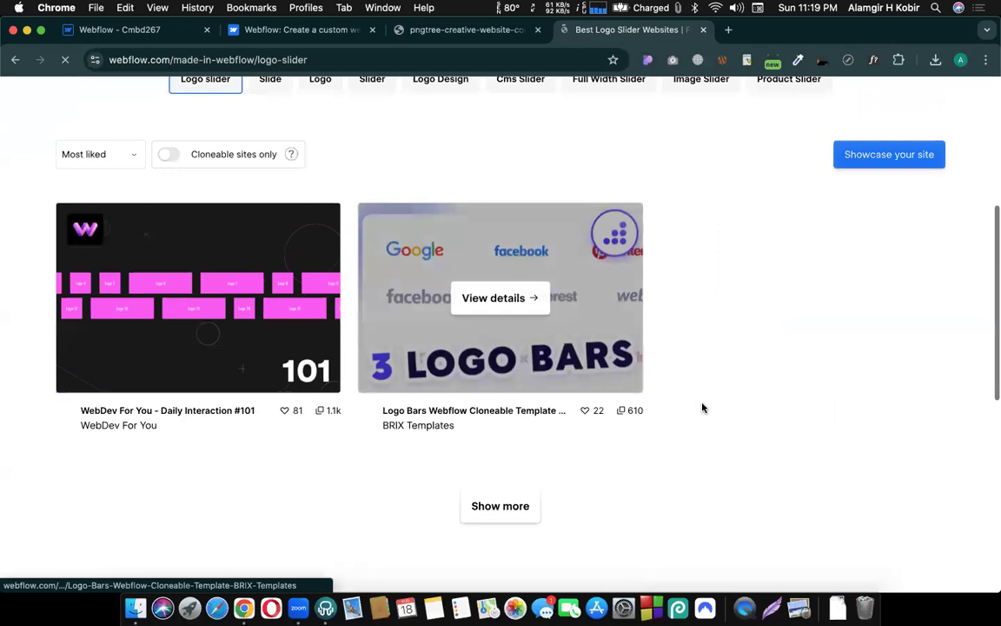
pyautogui.scroll(1, 631, 361)
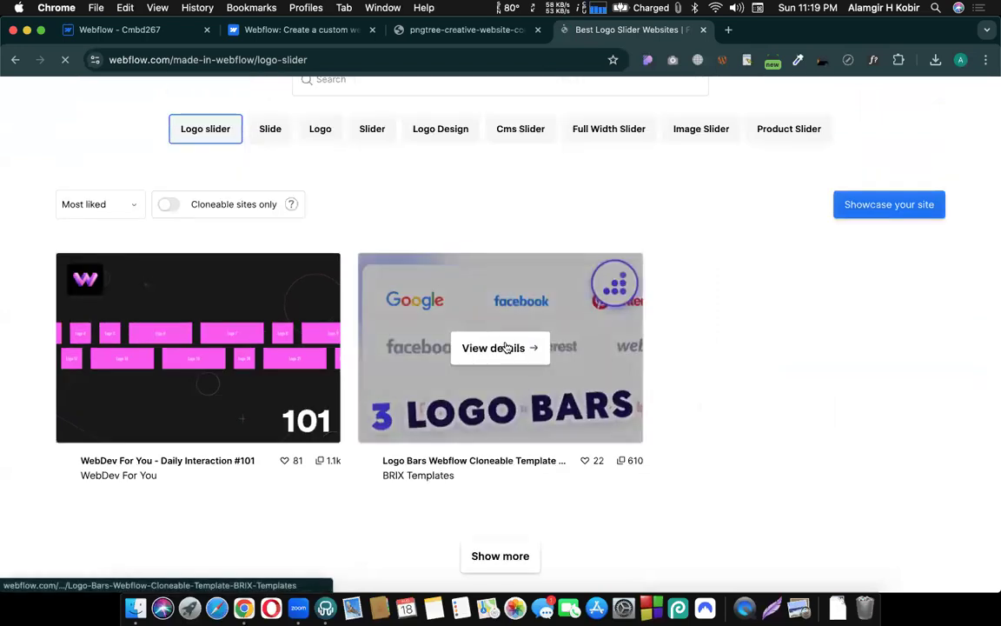
# - Open the details of the Logo Bars Webflow Cloneable Template by BRIX Templates in a separate tab
pyautogui.click(508, 347)
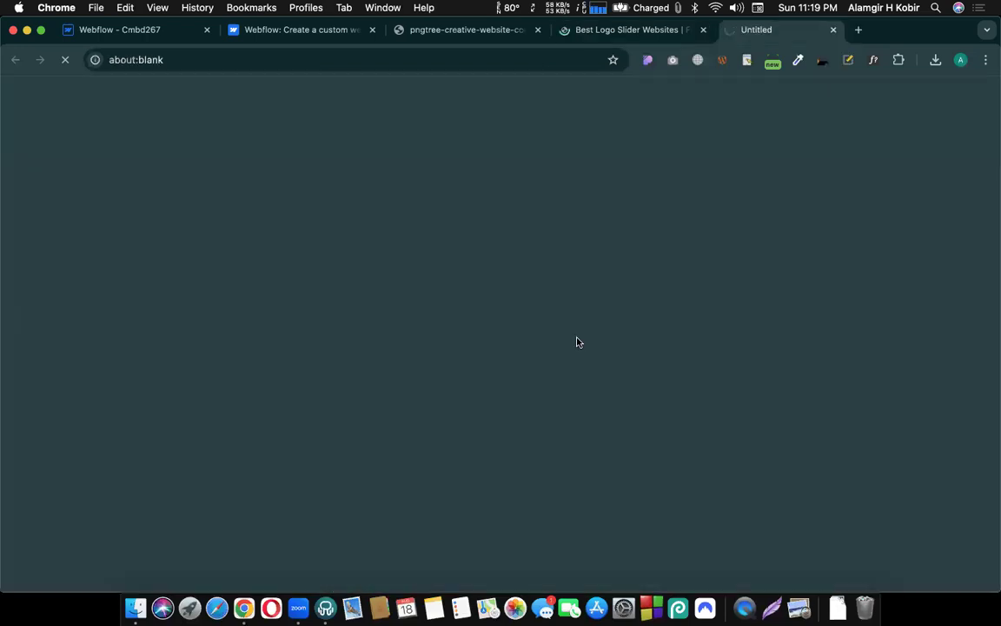
pyautogui.click(608, 33)
pyautogui.scroll(1, 534, 212)
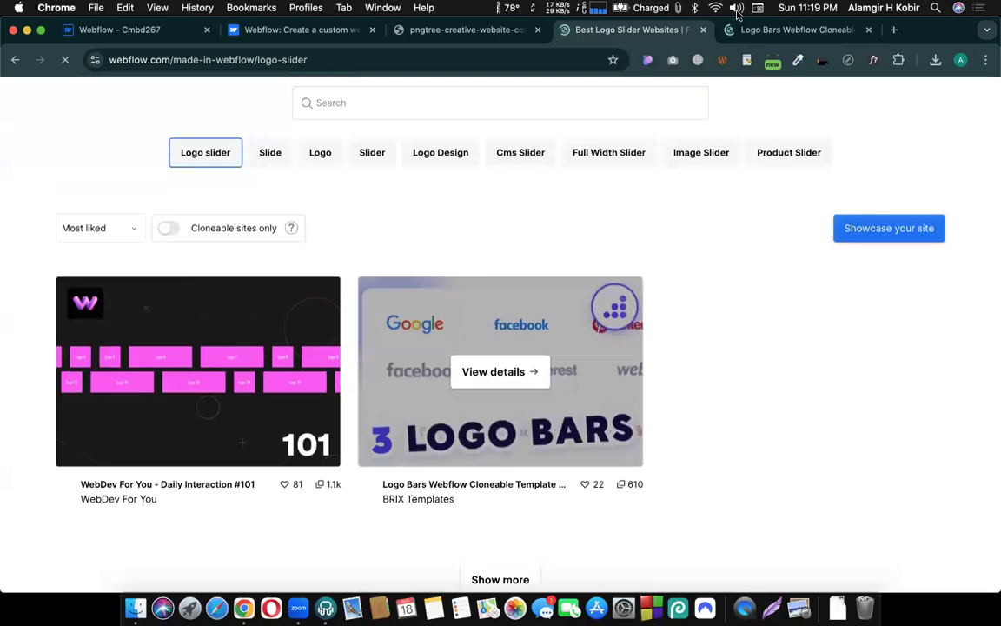
pyautogui.click(764, 32)
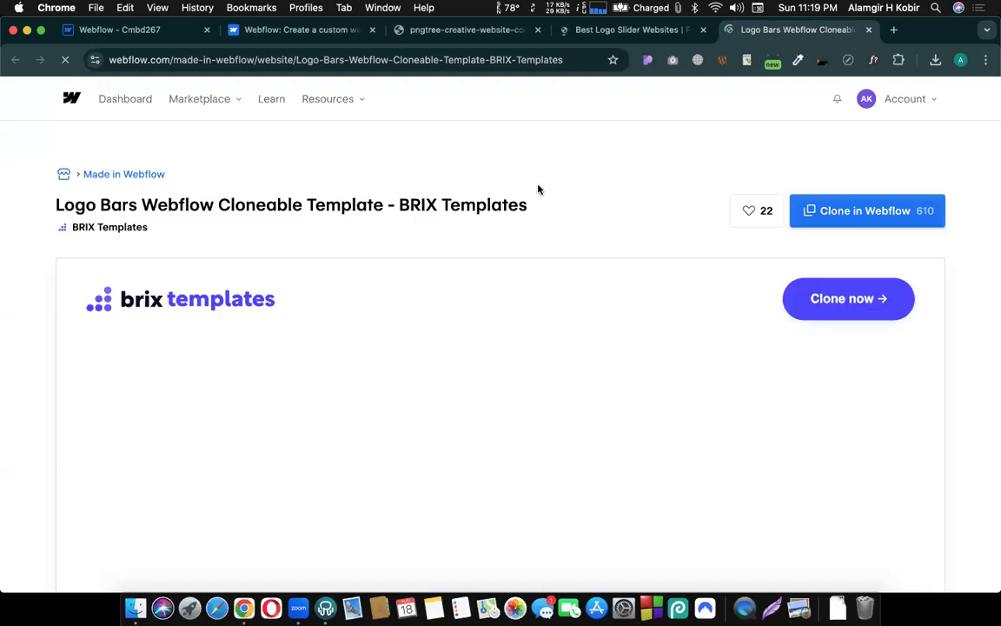
# - Examine the Logo Bars template's embedded preview, its description and the similar sites listed below it
pyautogui.scroll(-3, 536, 188)
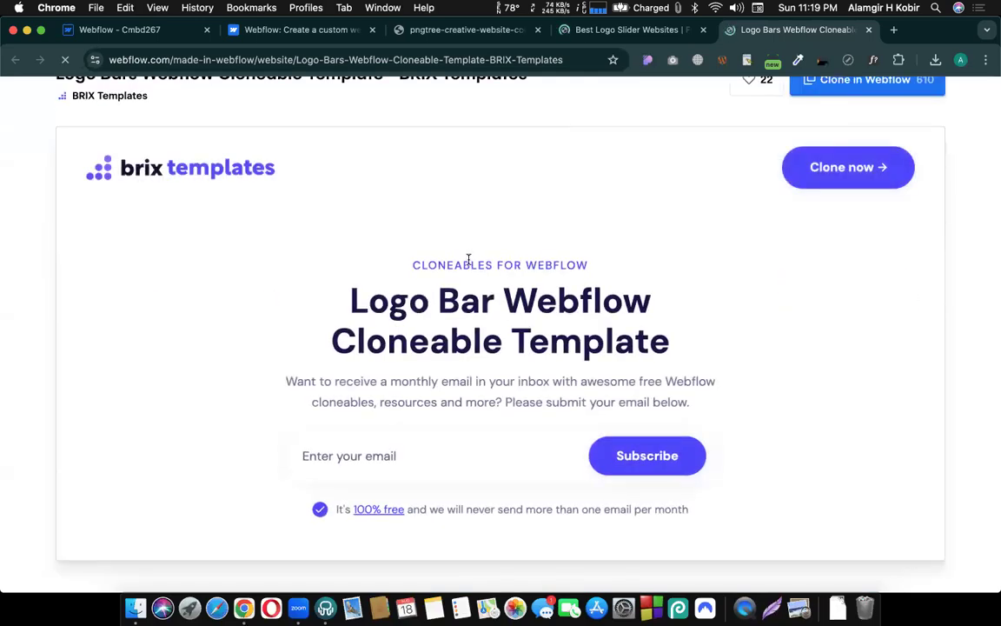
pyautogui.scroll(-5, 467, 259)
pyautogui.scroll(-4, 467, 259)
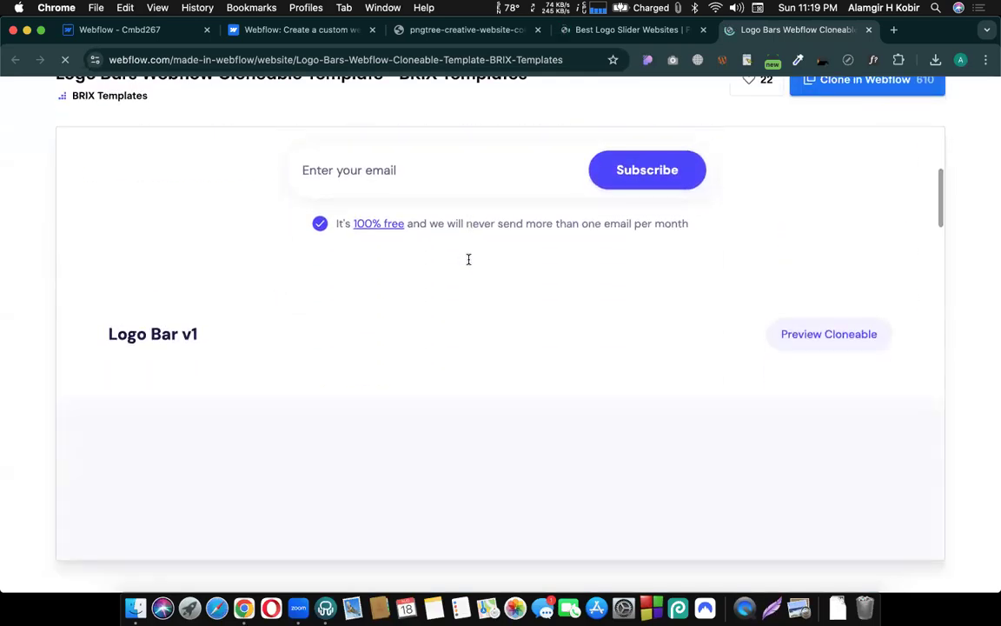
pyautogui.scroll(2, 470, 261)
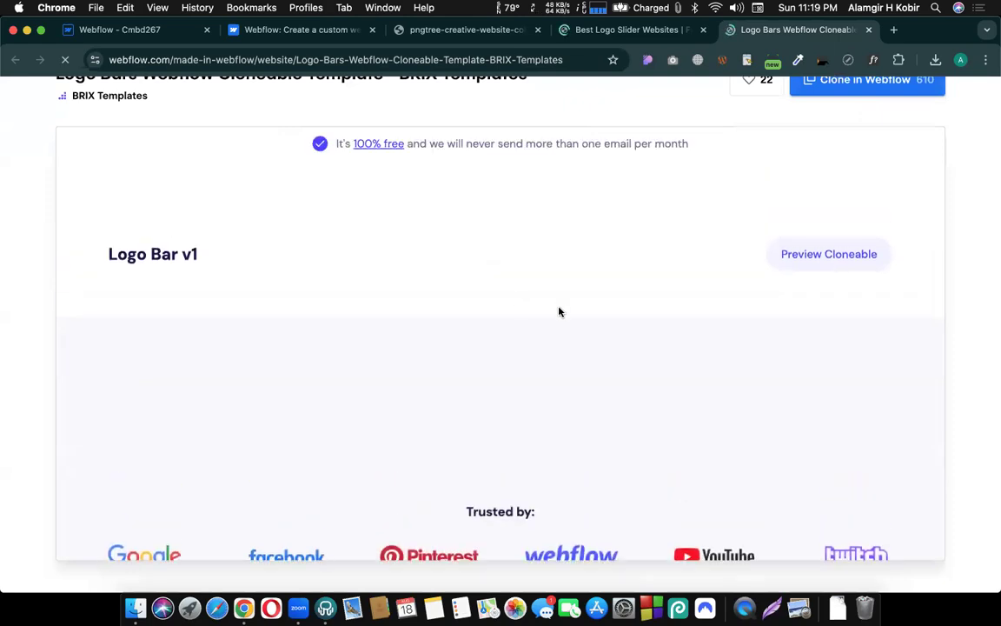
pyautogui.scroll(-3, 550, 340)
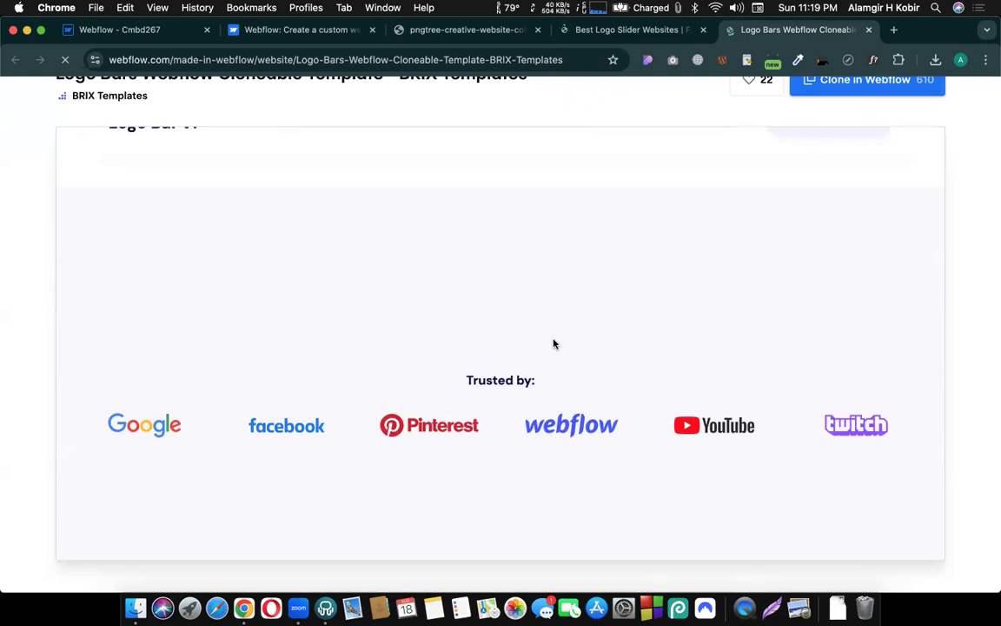
pyautogui.scroll(-5, 962, 378)
pyautogui.scroll(-10, 962, 378)
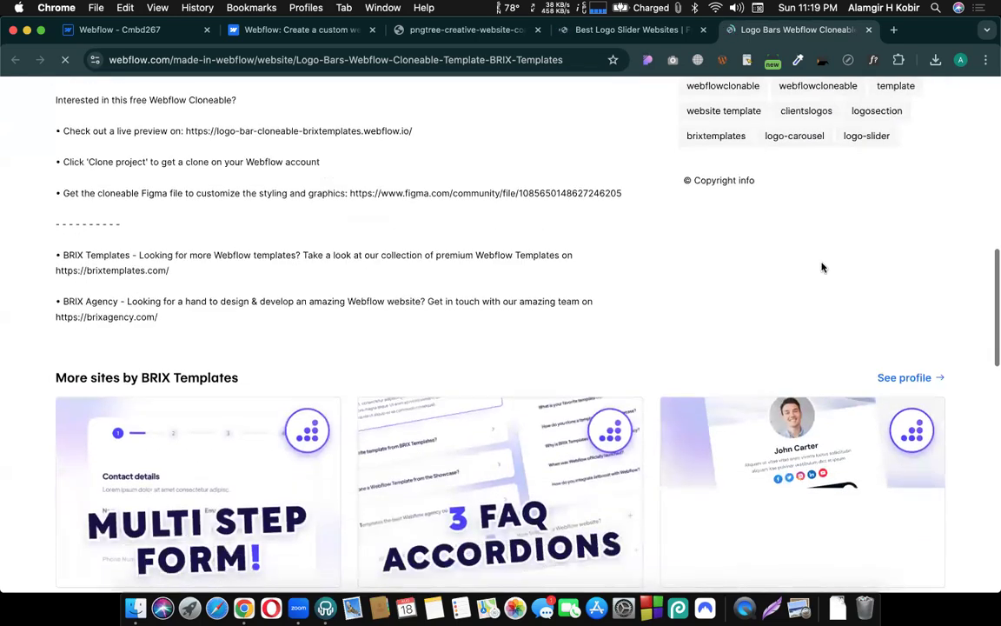
pyautogui.scroll(-8, 820, 267)
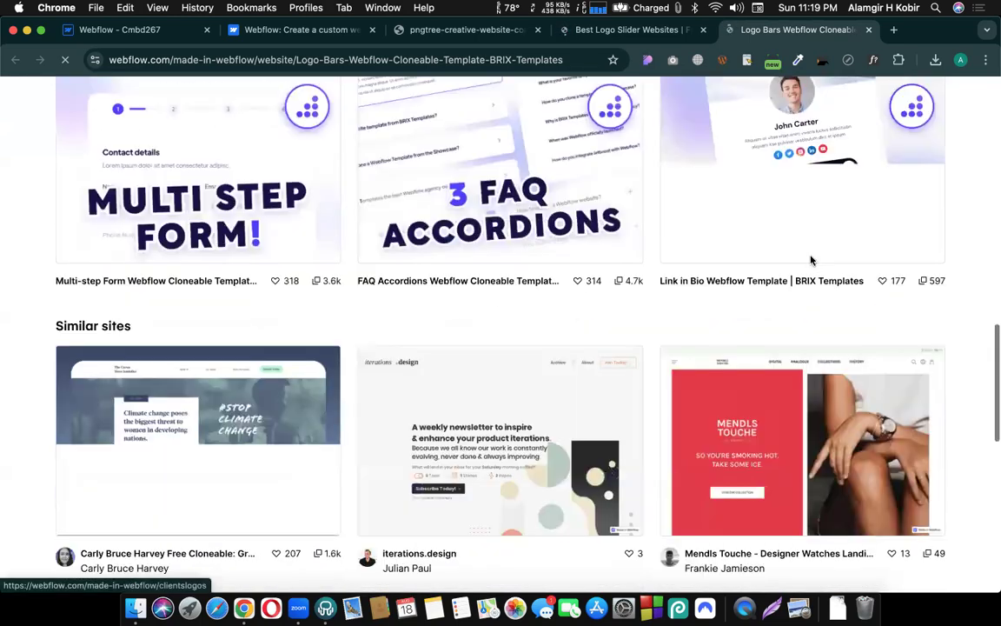
pyautogui.scroll(-7, 811, 259)
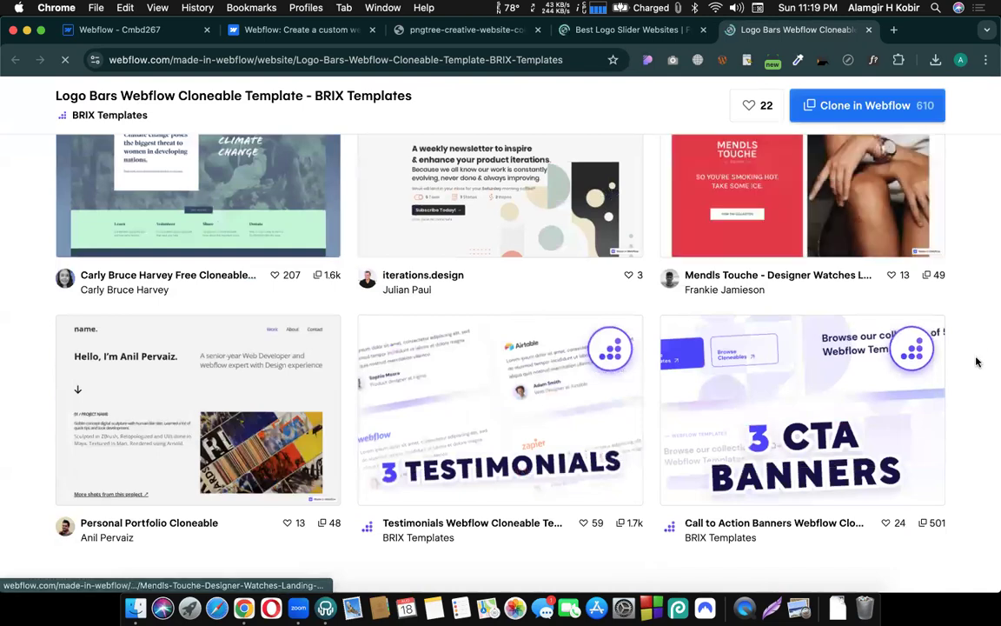
# - Review the logo bar versions through the end of the template's preview, and close the template's tab
pyautogui.scroll(20, 976, 362)
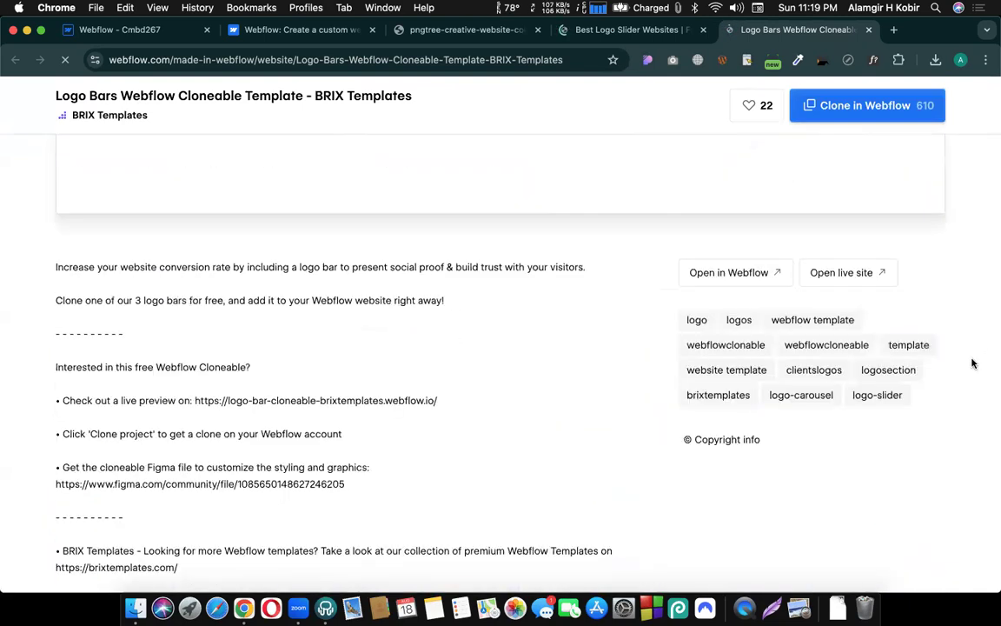
pyautogui.scroll(10, 973, 363)
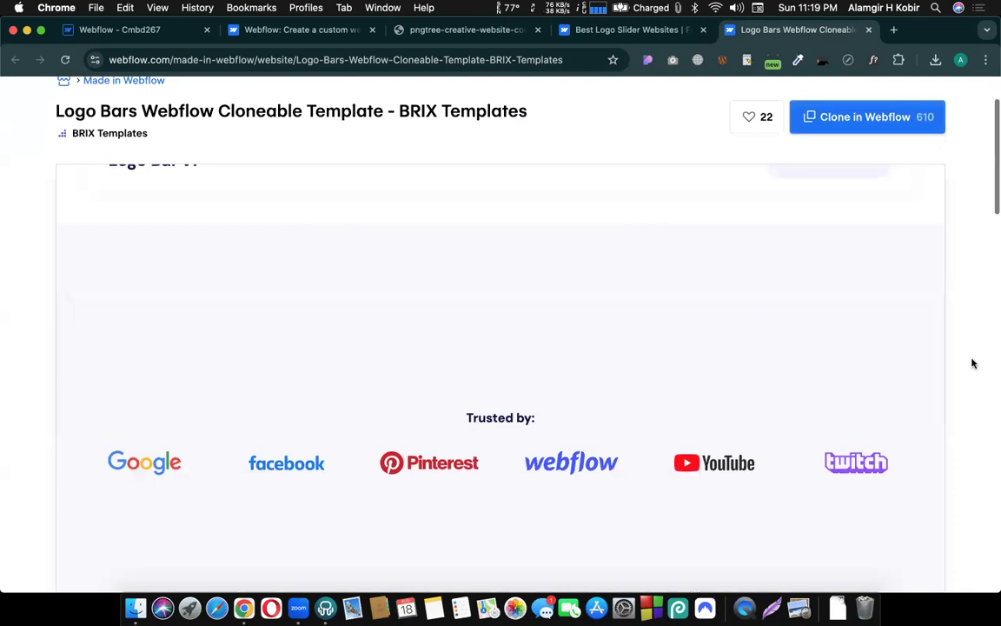
pyautogui.scroll(-1, 973, 364)
pyautogui.scroll(5, 816, 427)
pyautogui.scroll(-1, 816, 426)
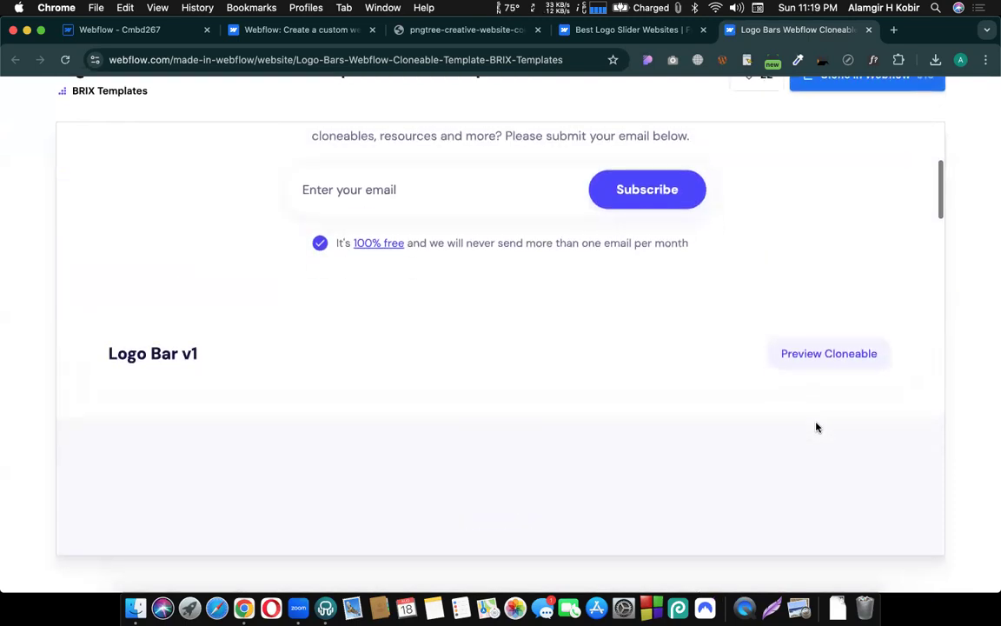
pyautogui.scroll(-5, 816, 427)
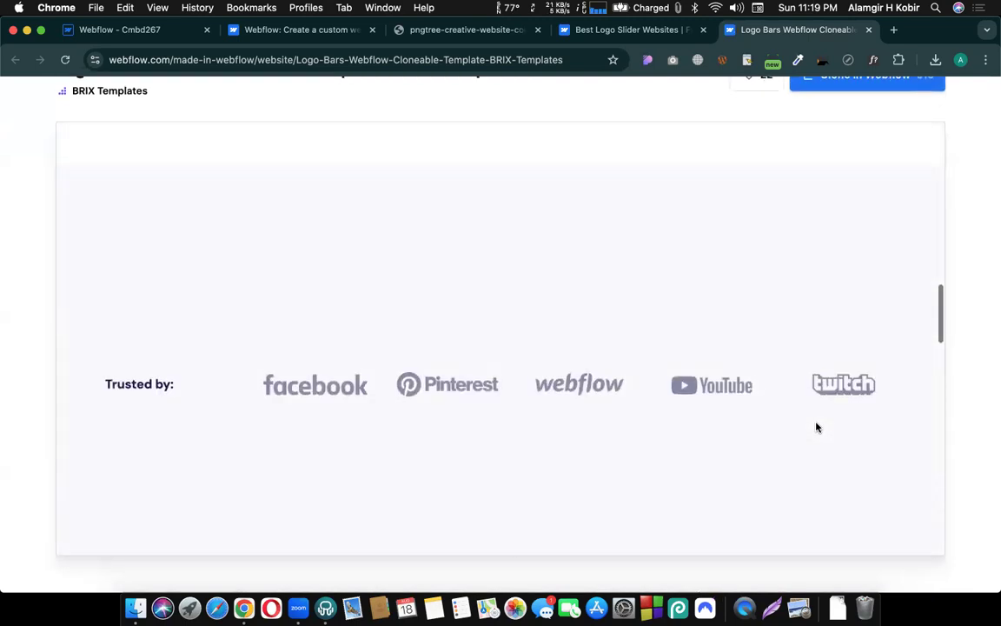
pyautogui.scroll(-5, 816, 442)
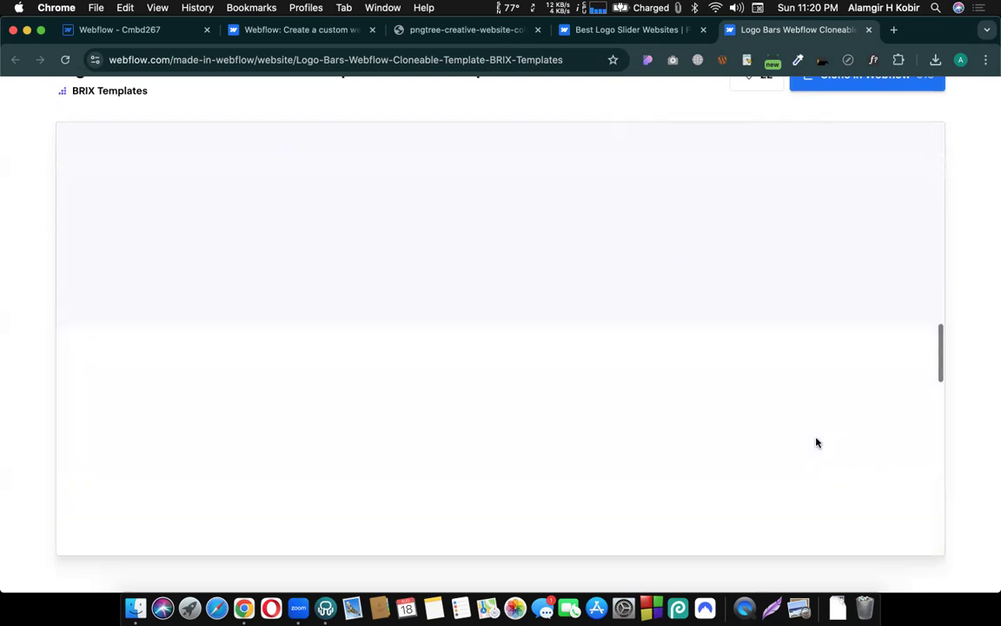
pyautogui.scroll(-5, 816, 443)
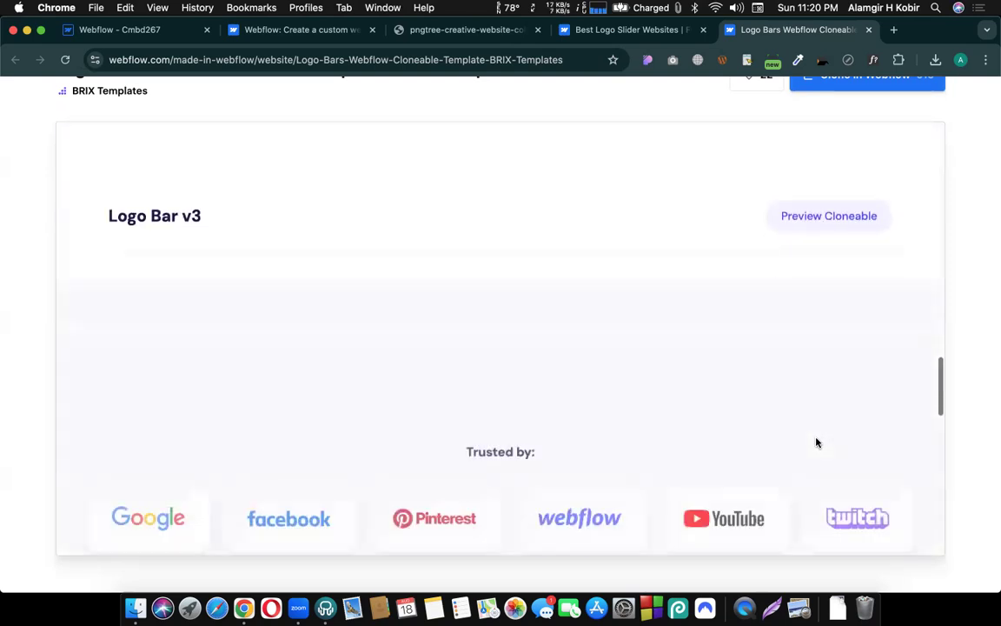
pyautogui.scroll(-5, 780, 438)
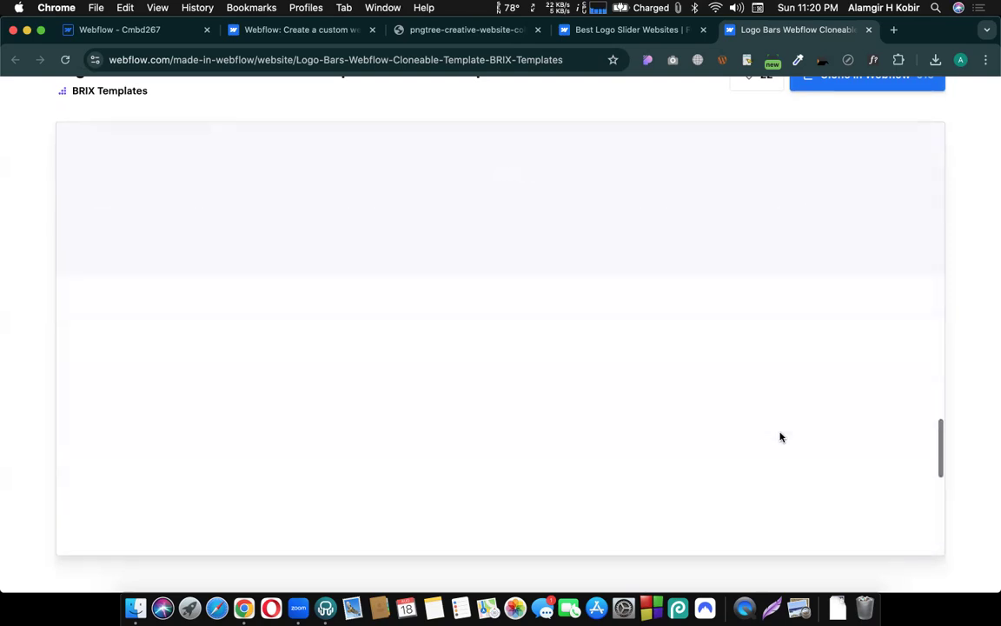
pyautogui.scroll(-2, 780, 437)
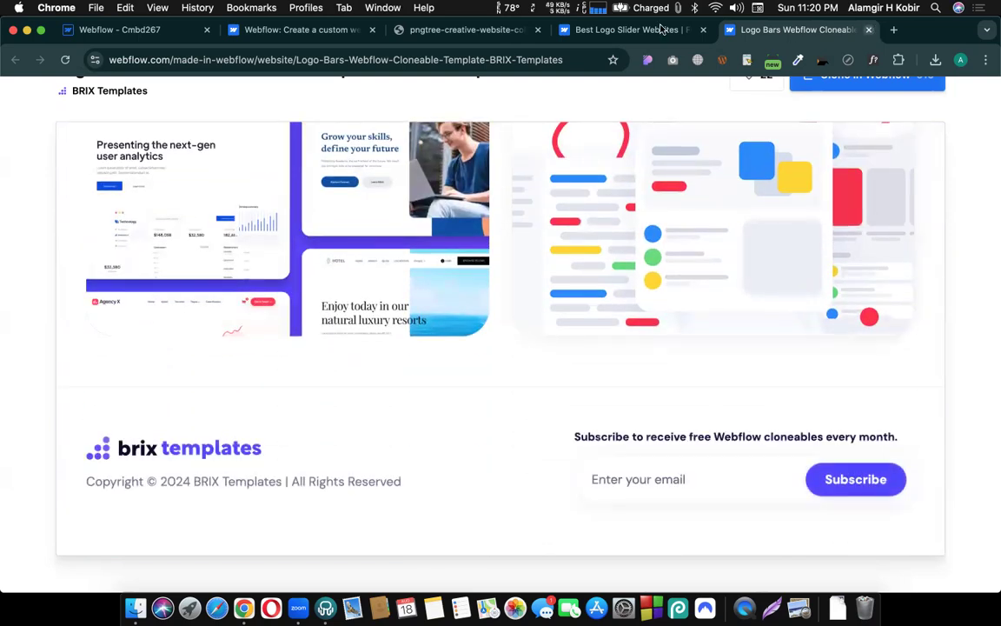
pyautogui.press('super+w')
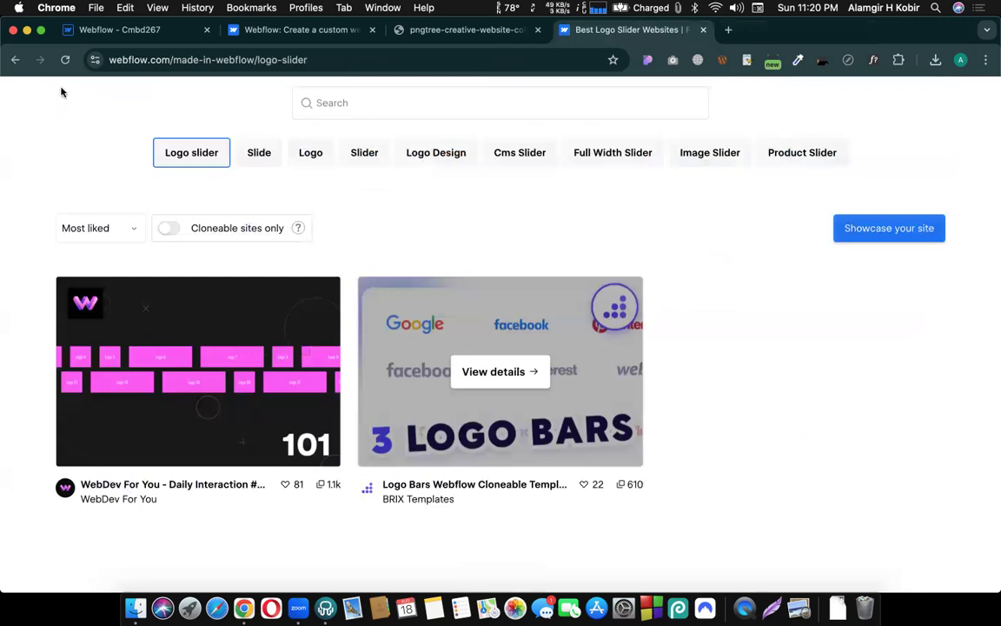
# - Open the Automatic Moving Logo Slider showcase page and examine its live preview and its option to clone the site
pyautogui.click(14, 59)
pyautogui.click(180, 229)
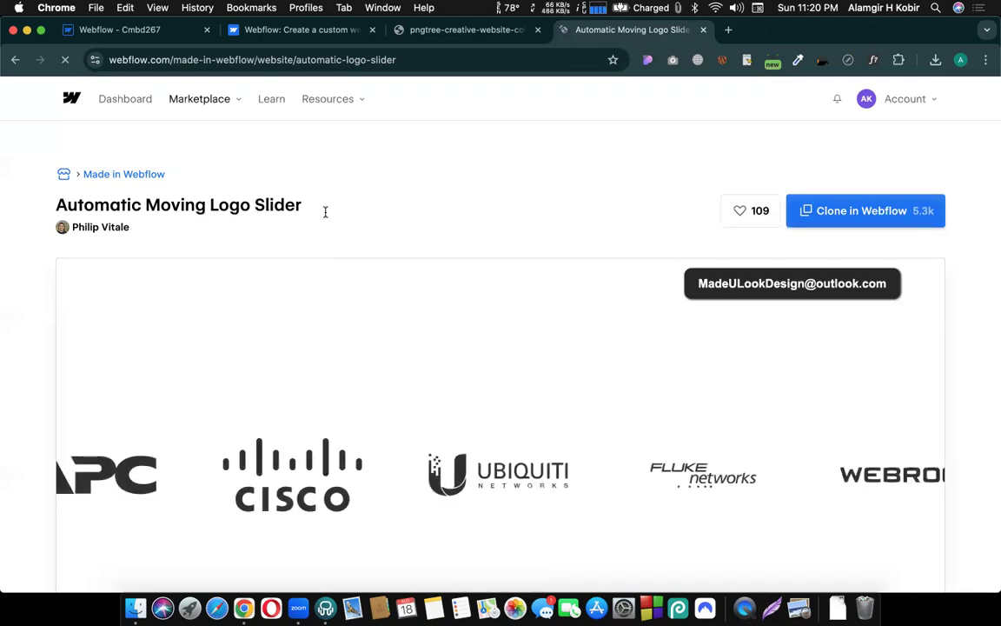
pyautogui.moveTo(212, 205); pyautogui.dragTo(377, 210)
pyautogui.click(456, 346)
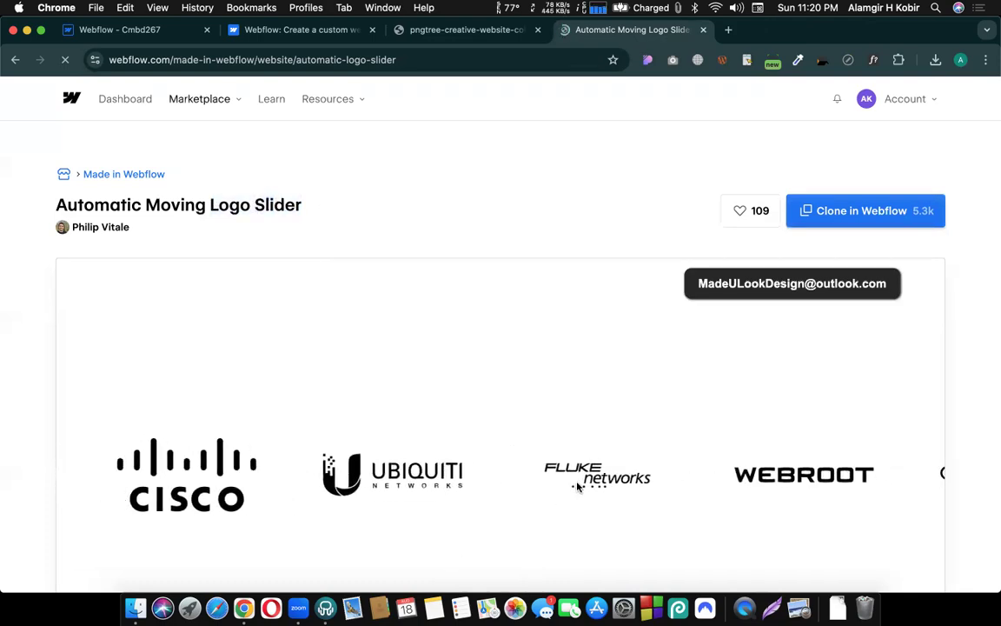
pyautogui.scroll(-2, 580, 485)
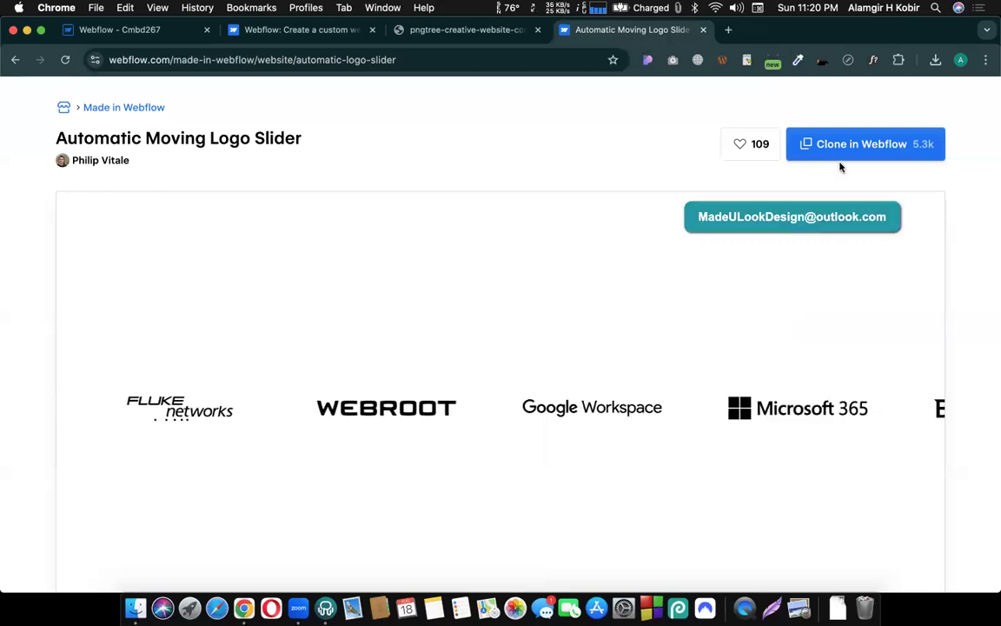
pyautogui.moveTo(954, 139); pyautogui.dragTo(815, 144)
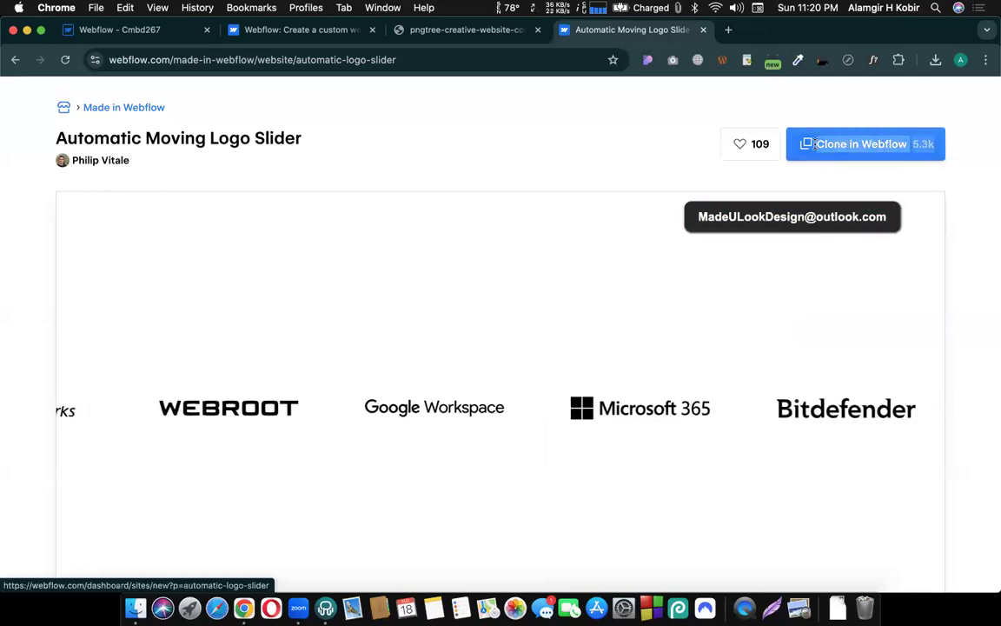
pyautogui.click(943, 189)
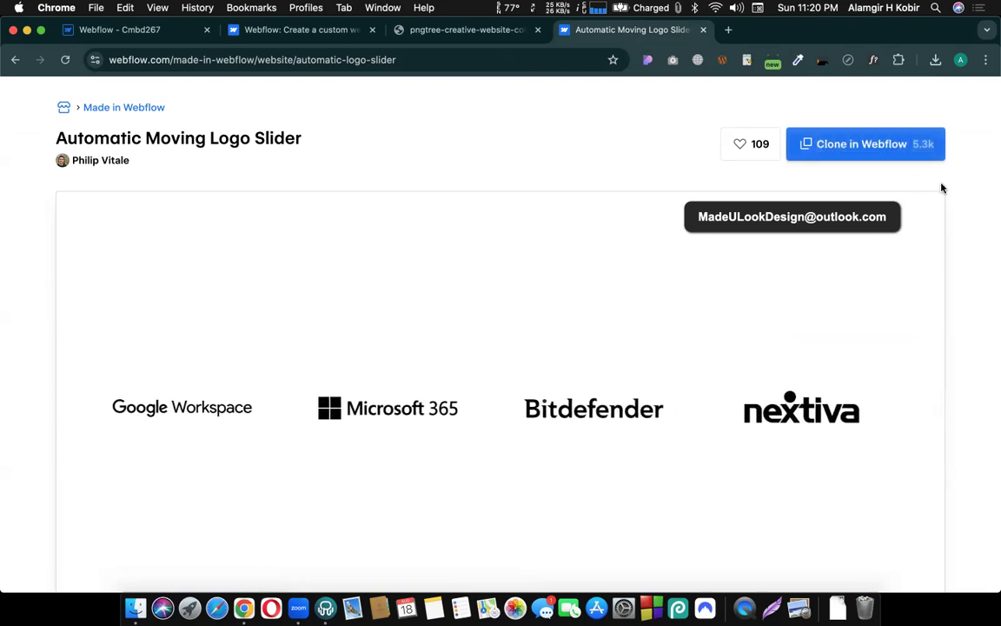
pyautogui.scroll(2, 895, 173)
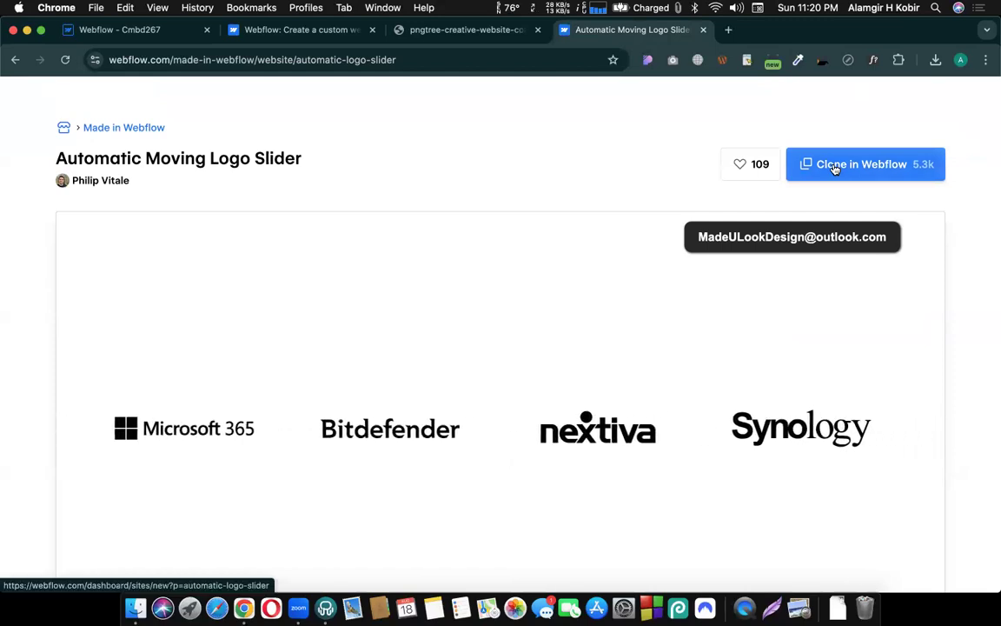
# - Check the site list on the Webflow dashboard and the current browser profile, and return to the Automatic Moving Logo Slider page
pyautogui.click(284, 31)
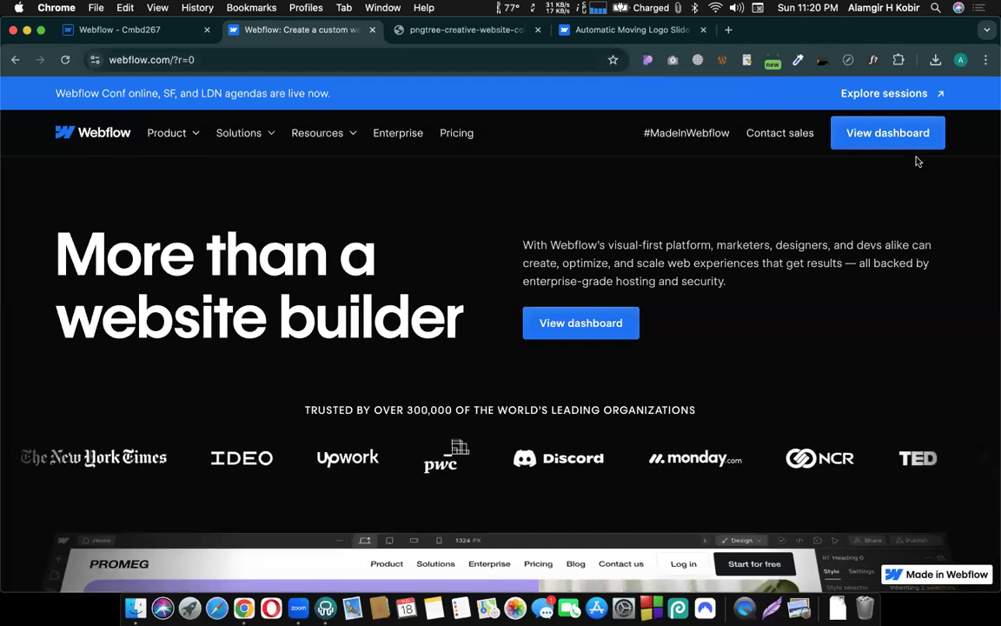
pyautogui.click(893, 137)
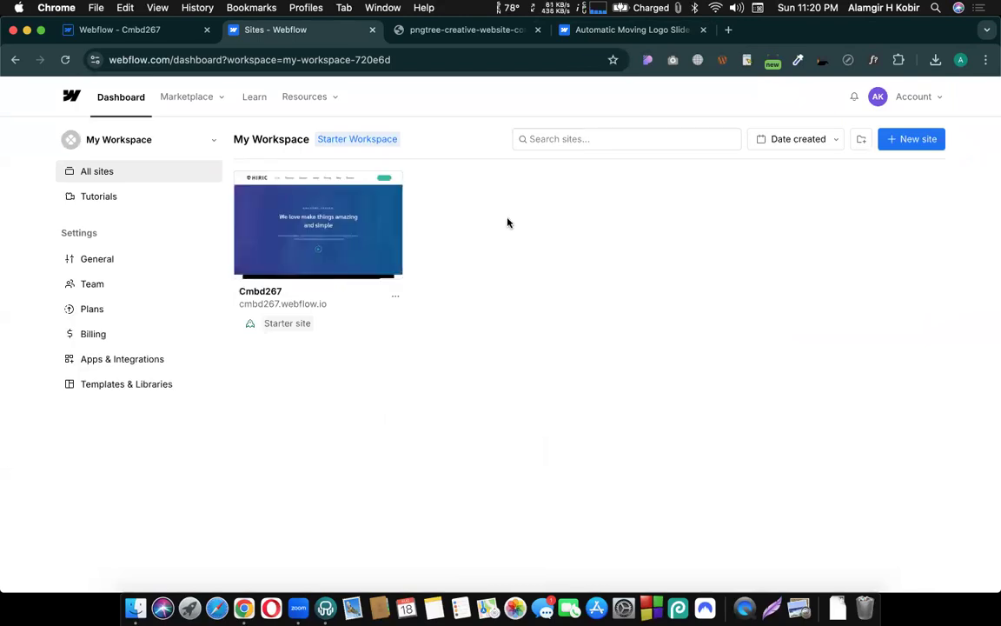
pyautogui.click(960, 60)
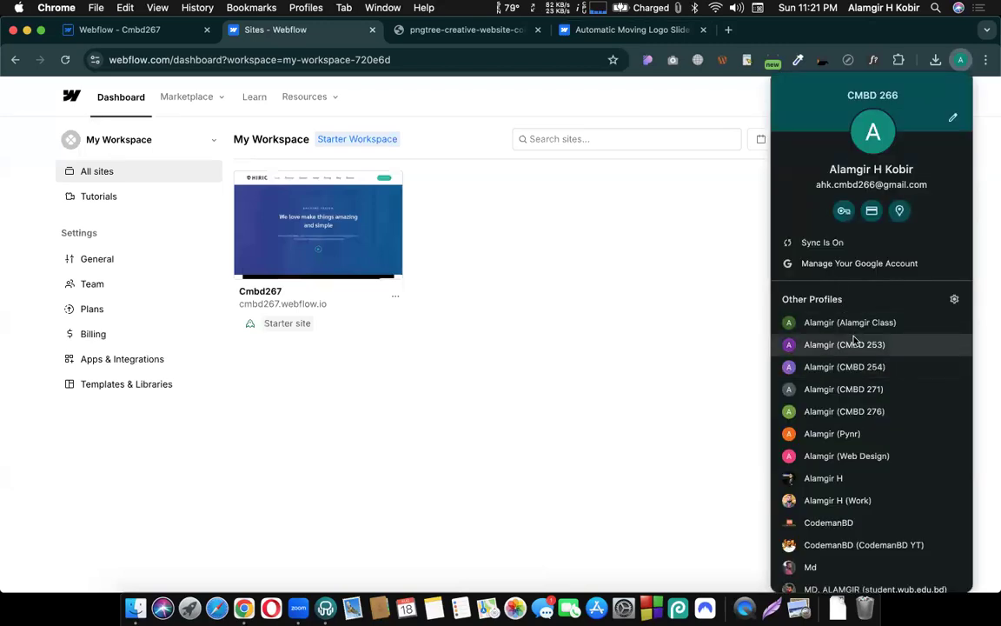
pyautogui.click(639, 29)
pyautogui.click(396, 57)
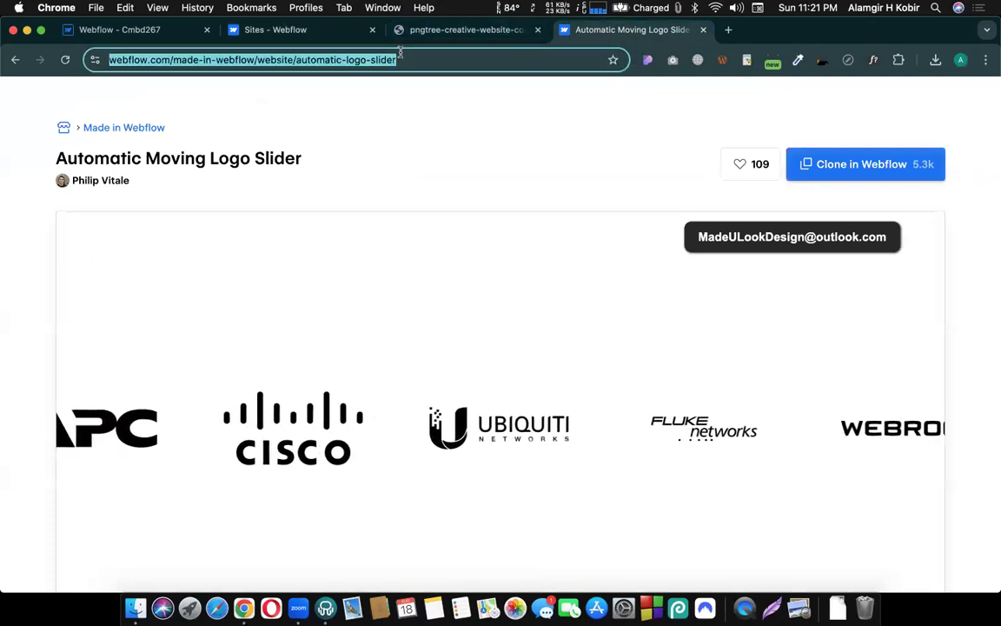
pyautogui.click(956, 64)
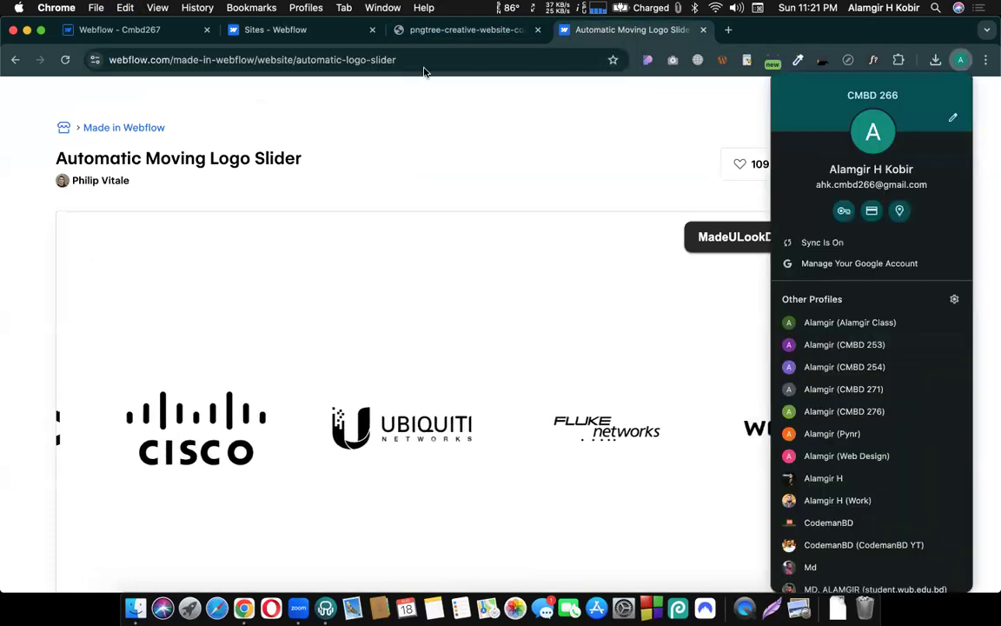
pyautogui.click(401, 76)
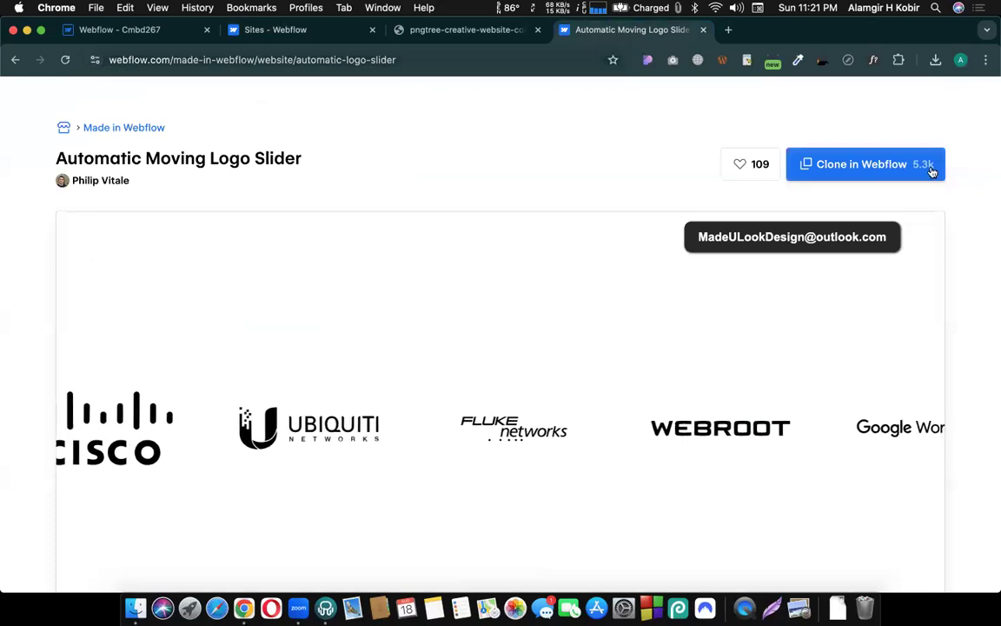
# - Clone the Automatic Moving Logo Slider into My Workspace as a new site under the suggested site name
pyautogui.click(823, 164)
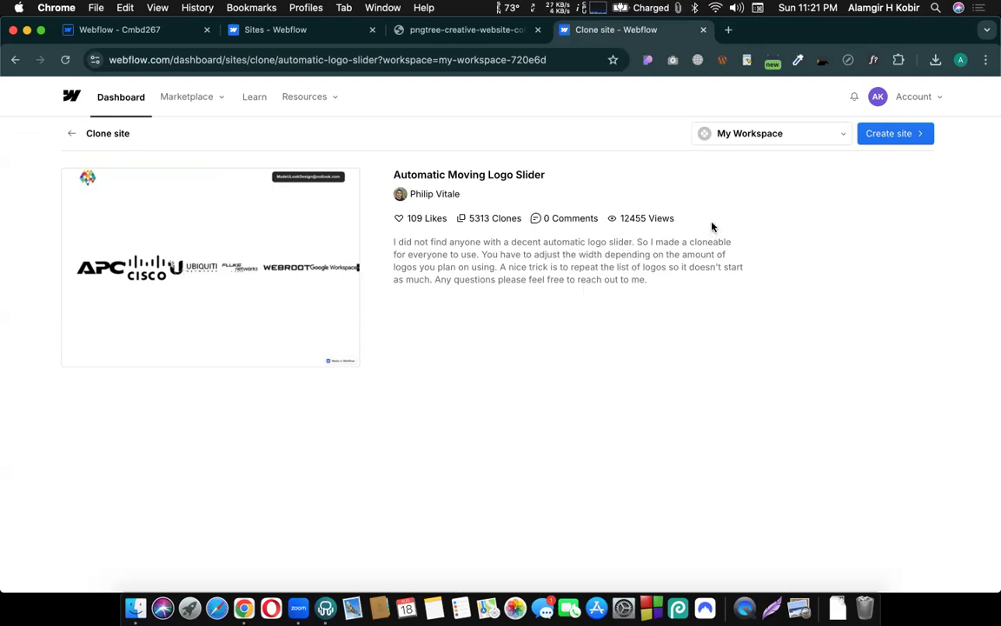
pyautogui.click(895, 139)
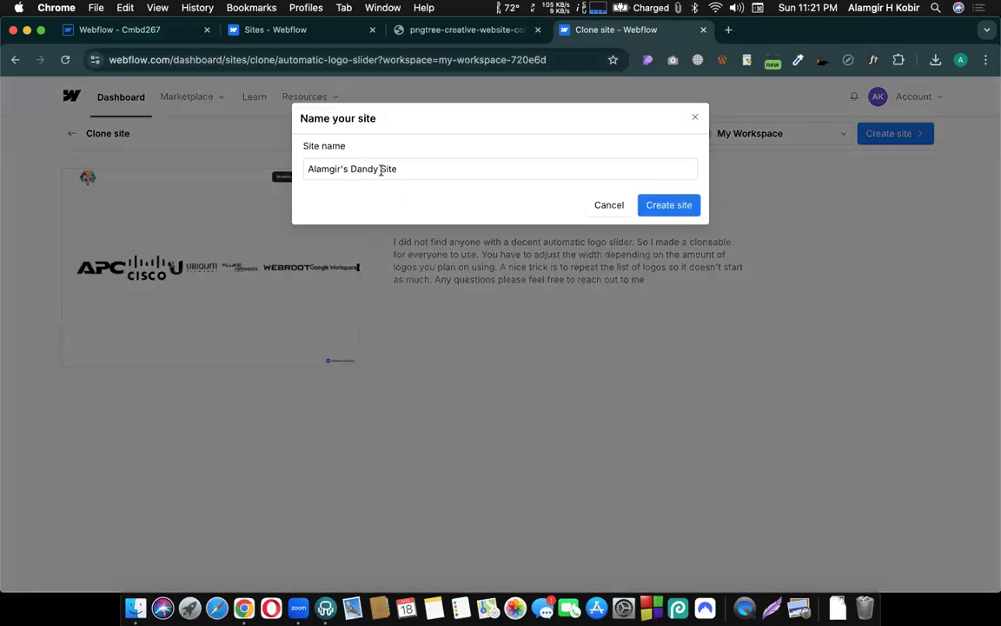
pyautogui.click(670, 208)
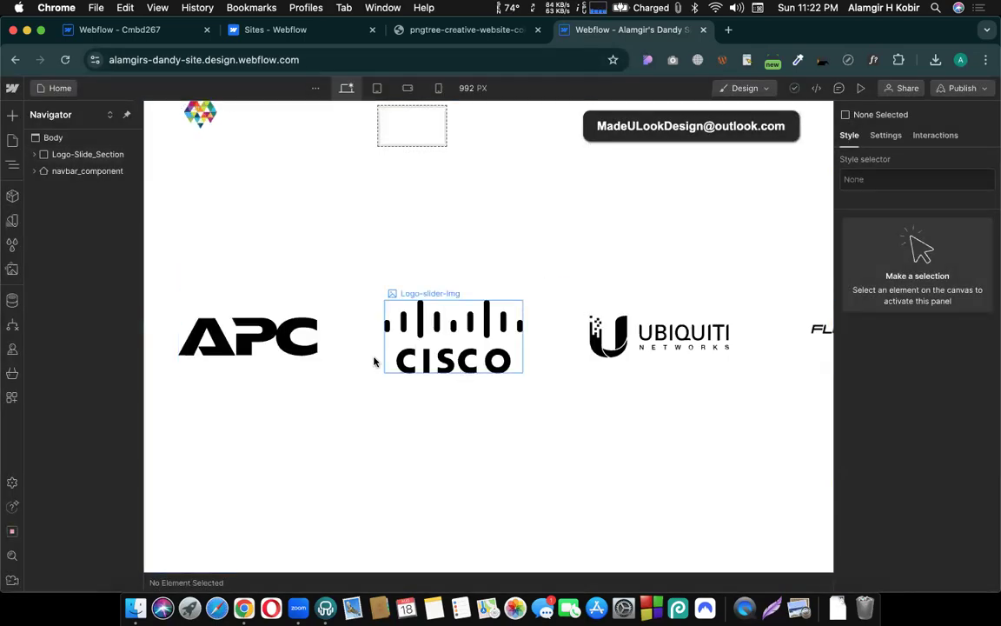
# - Select the section-logo block inside Logo-Slide_Section of the cloned site and copy it
pyautogui.click(183, 296)
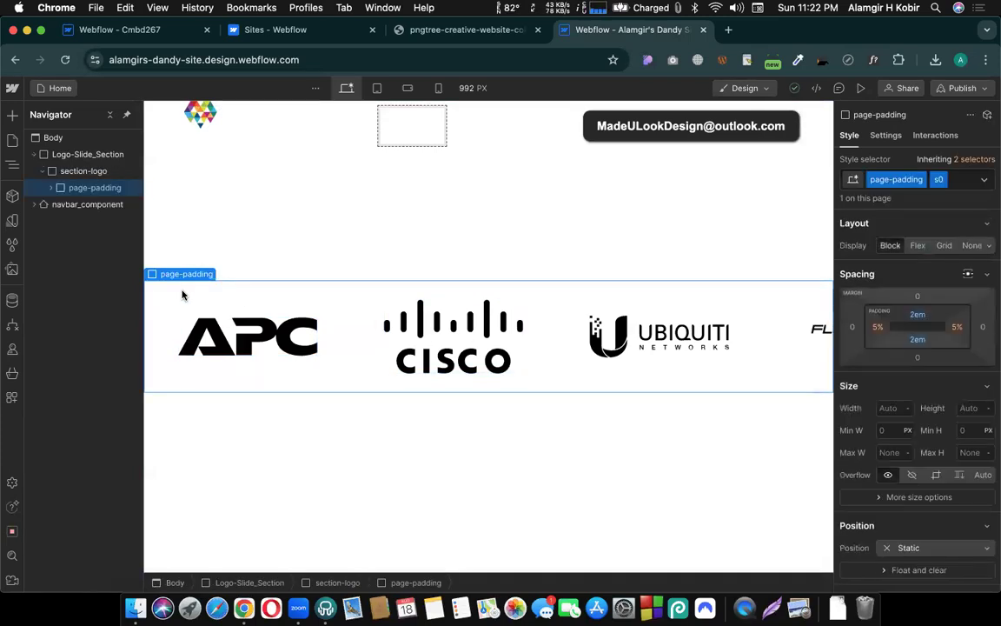
pyautogui.click(75, 172)
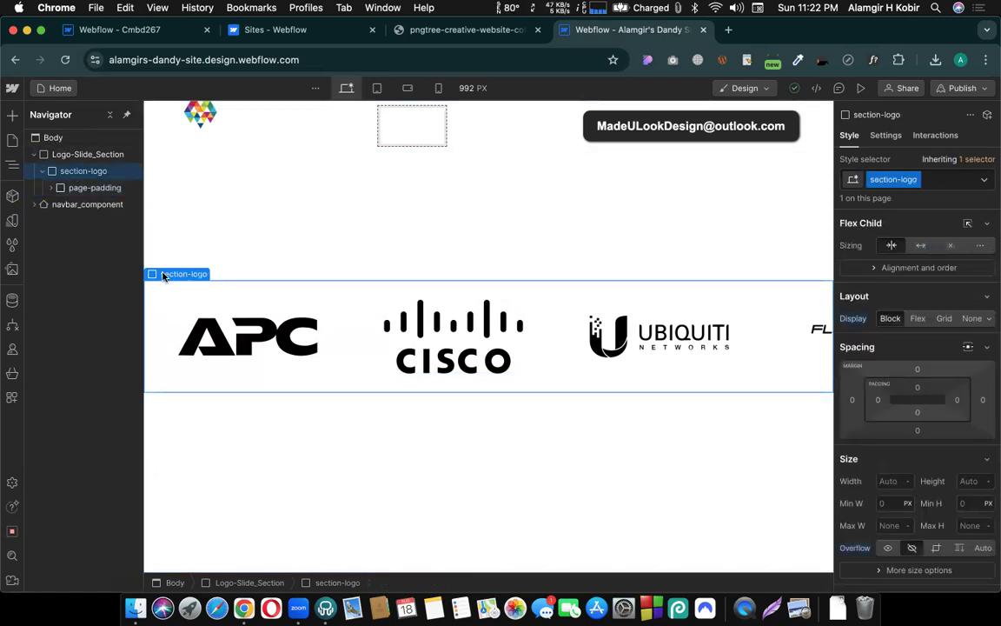
pyautogui.click(54, 155)
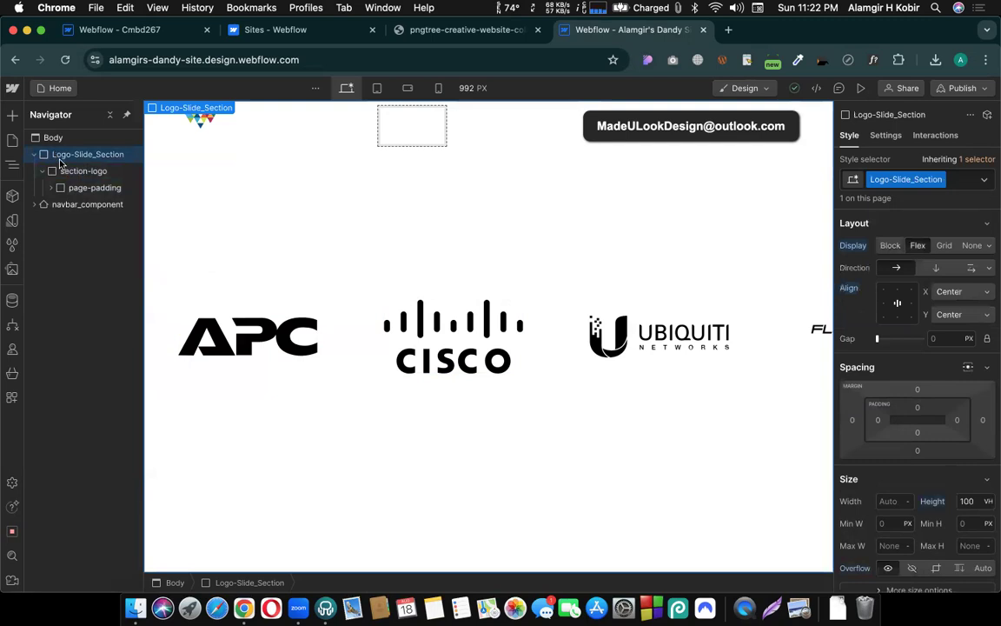
pyautogui.click(75, 171)
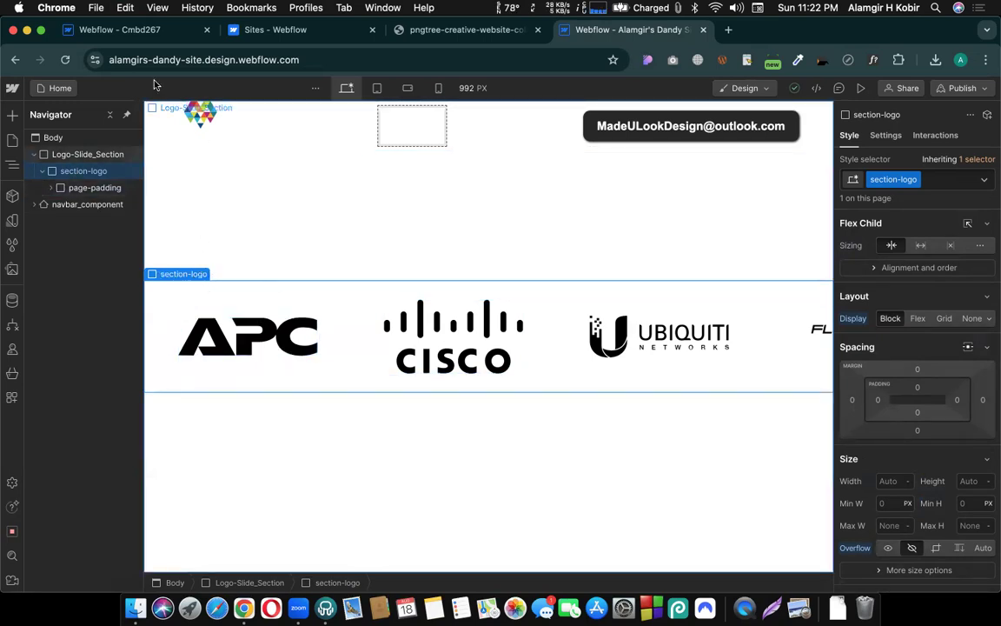
# - Paste the copied section-logo block into the Body of the Cmbd267 site's home page
pyautogui.click(116, 31)
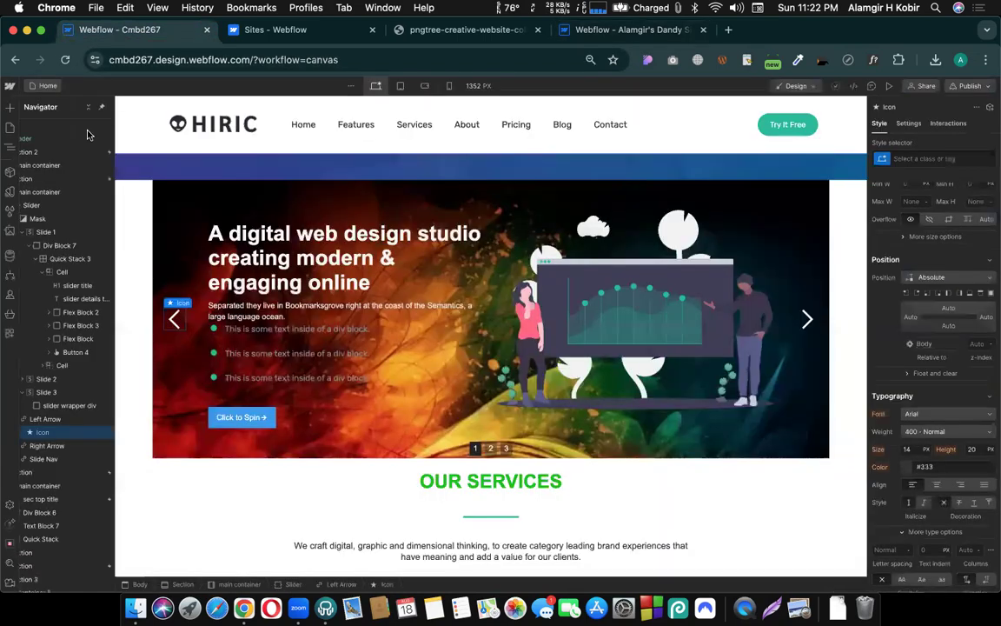
pyautogui.hscroll(-2, 40, 159)
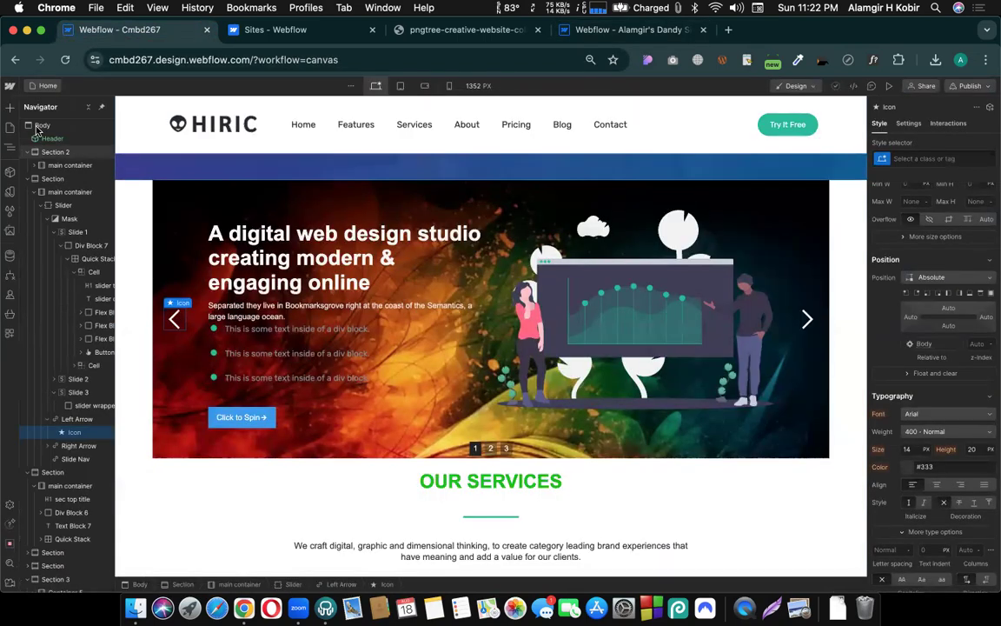
pyautogui.click(40, 126)
pyautogui.click(88, 107)
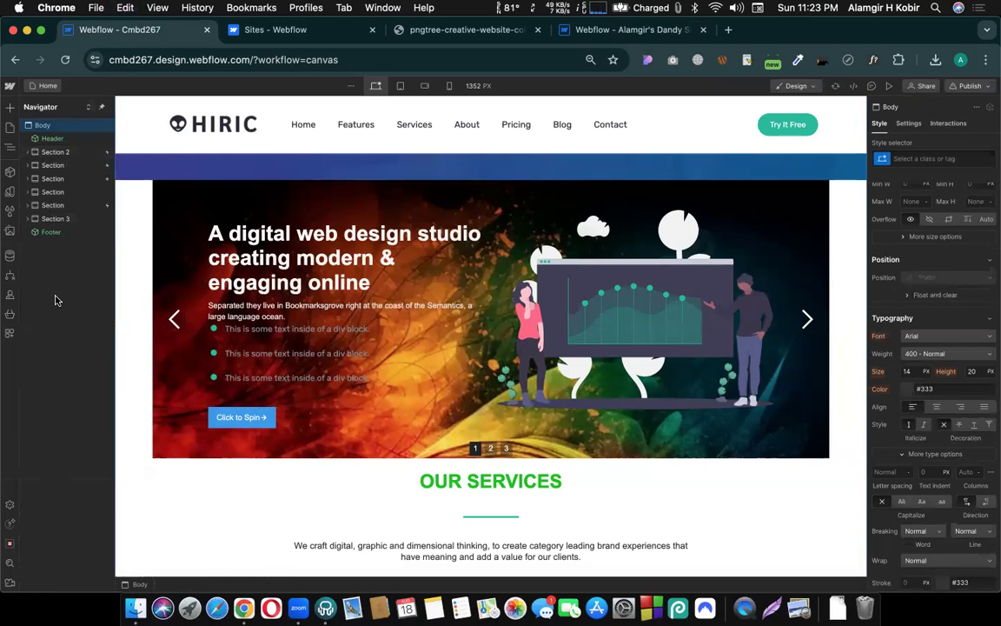
pyautogui.press('super+v')
pyautogui.click(55, 247)
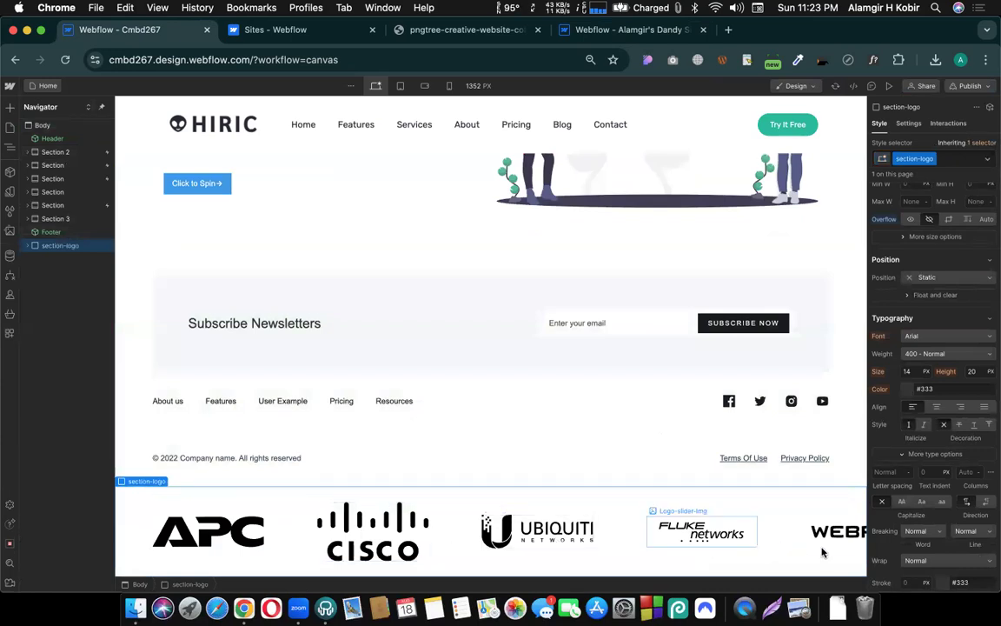
# - Move the section-logo block directly below Section 2 and check the moving logos in the page preview
pyautogui.moveTo(58, 247); pyautogui.dragTo(49, 163)
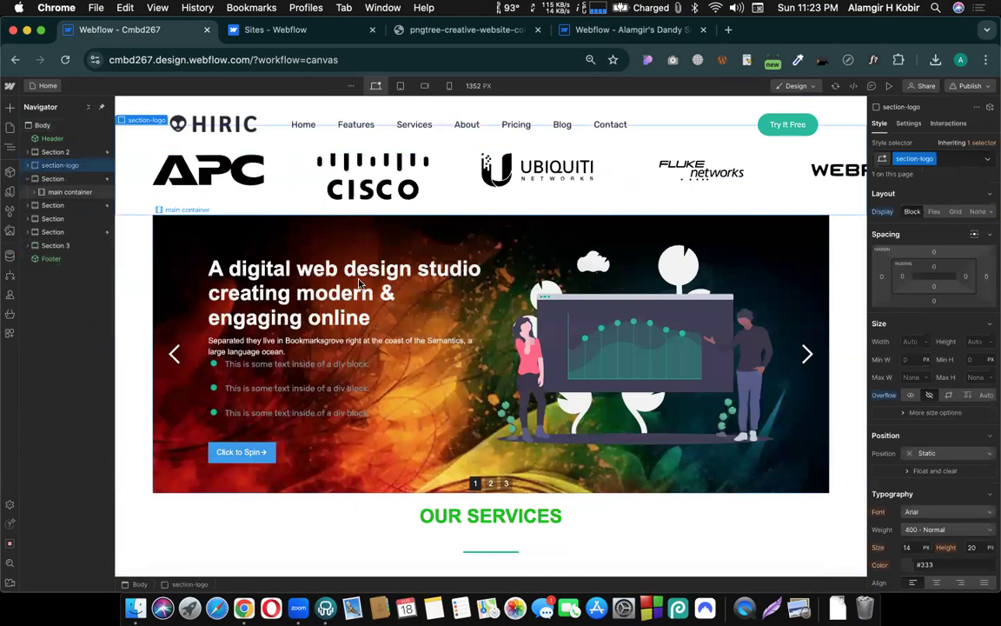
pyautogui.scroll(3, 357, 283)
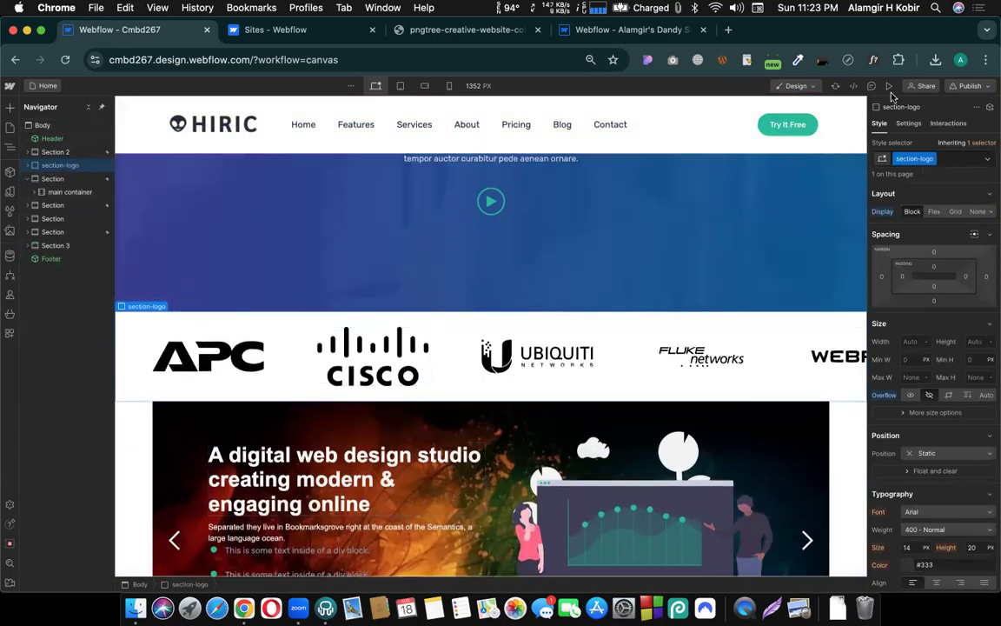
pyautogui.click(889, 86)
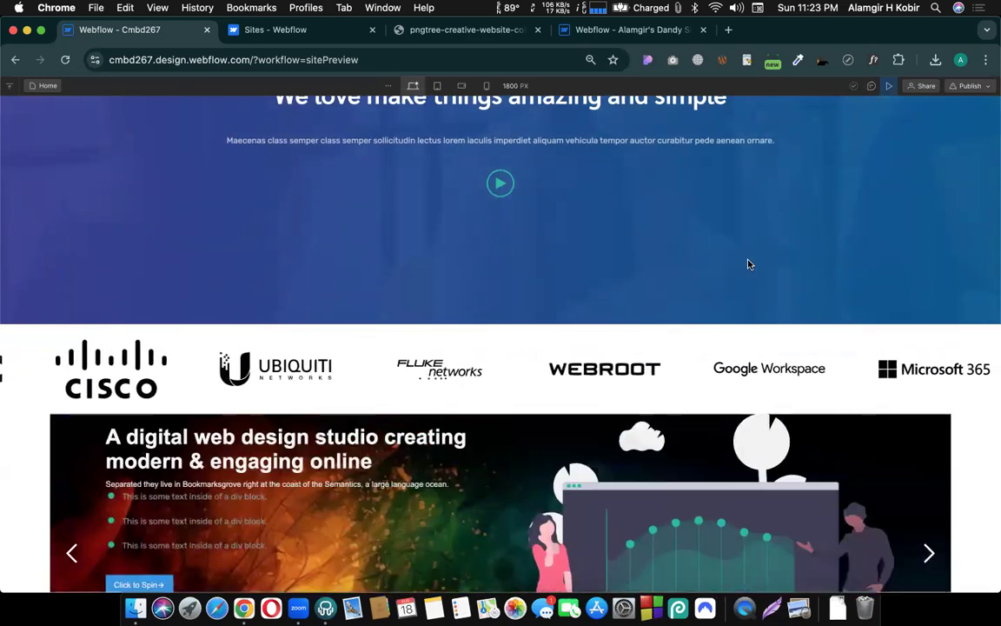
pyautogui.click(890, 86)
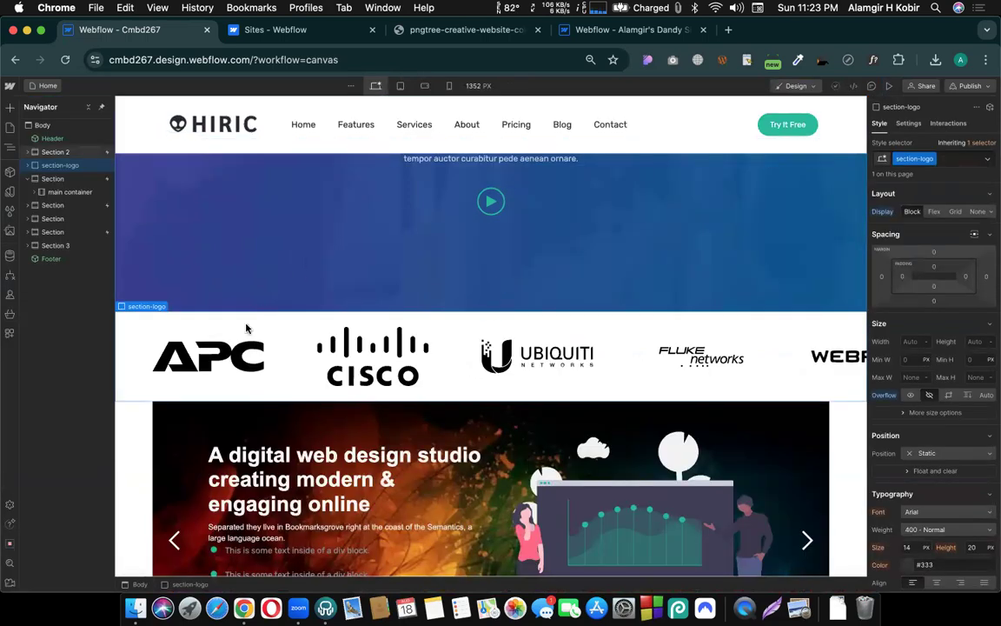
# - Start replacing the image of the APC logo in the section-logo block from the site's image assets
pyautogui.click(225, 357)
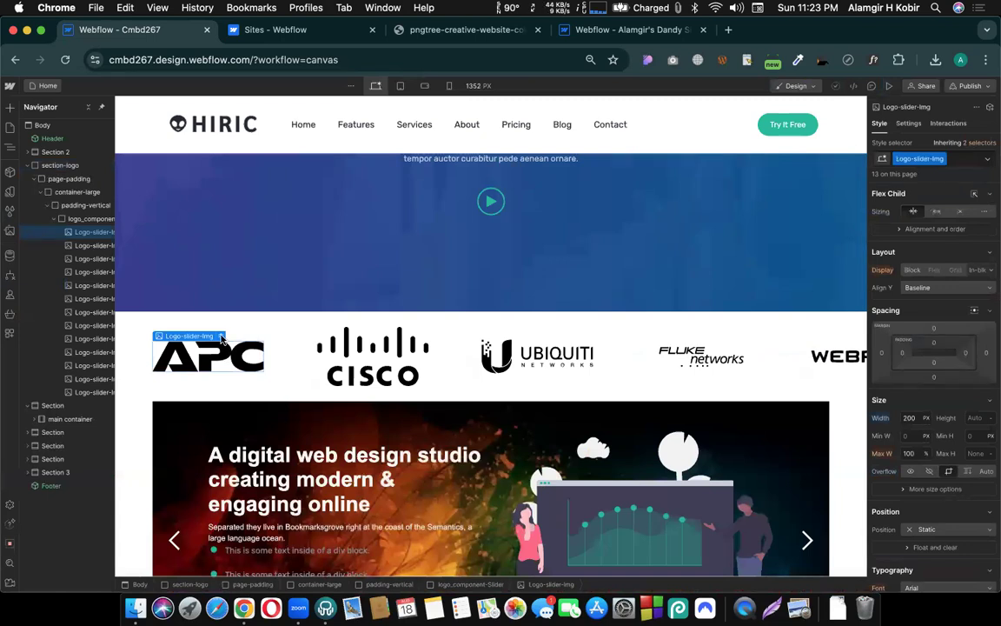
pyautogui.click(223, 338)
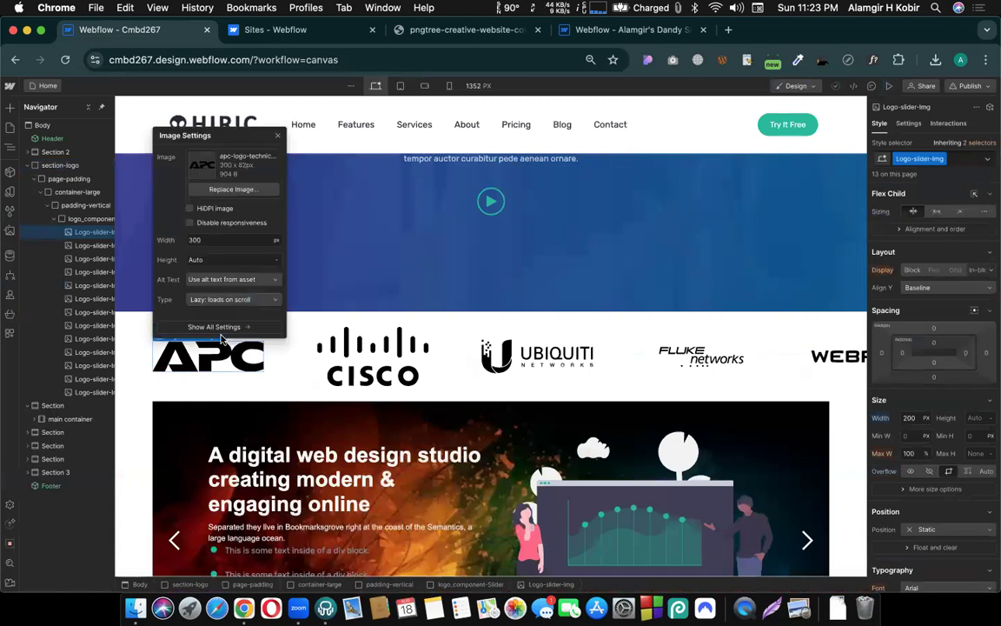
pyautogui.click(219, 190)
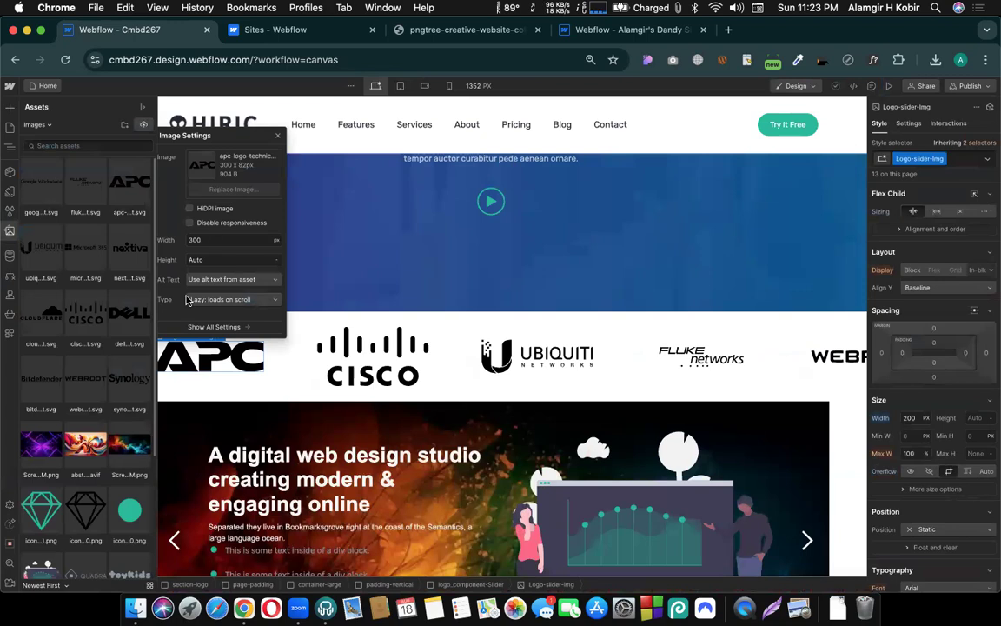
pyautogui.click(85, 511)
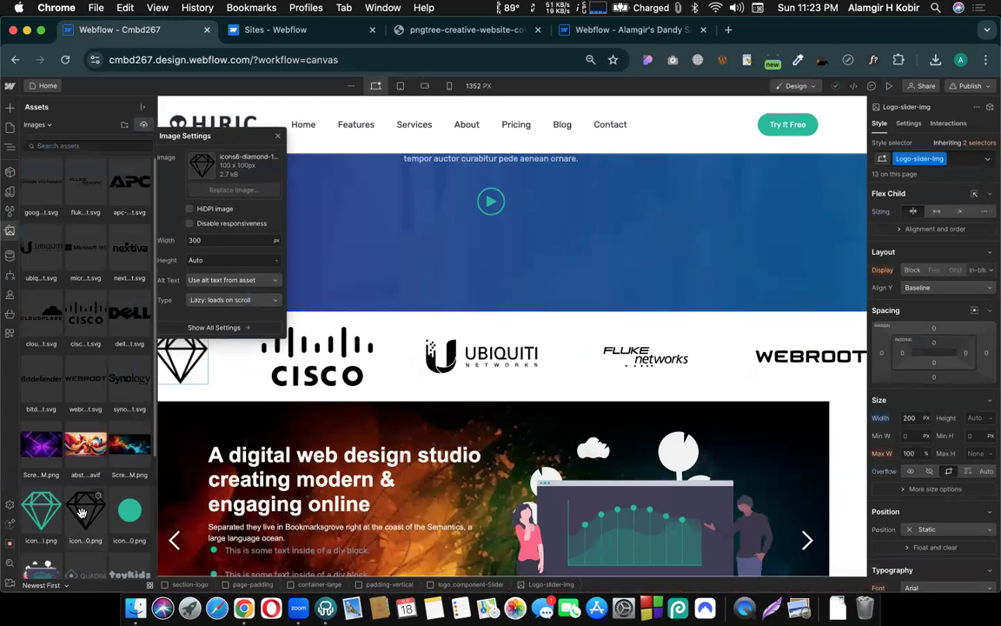
pyautogui.click(117, 507)
pyautogui.press('super+z')
pyautogui.press('super+z')
pyautogui.scroll(-1, 93, 516)
pyautogui.click(92, 516)
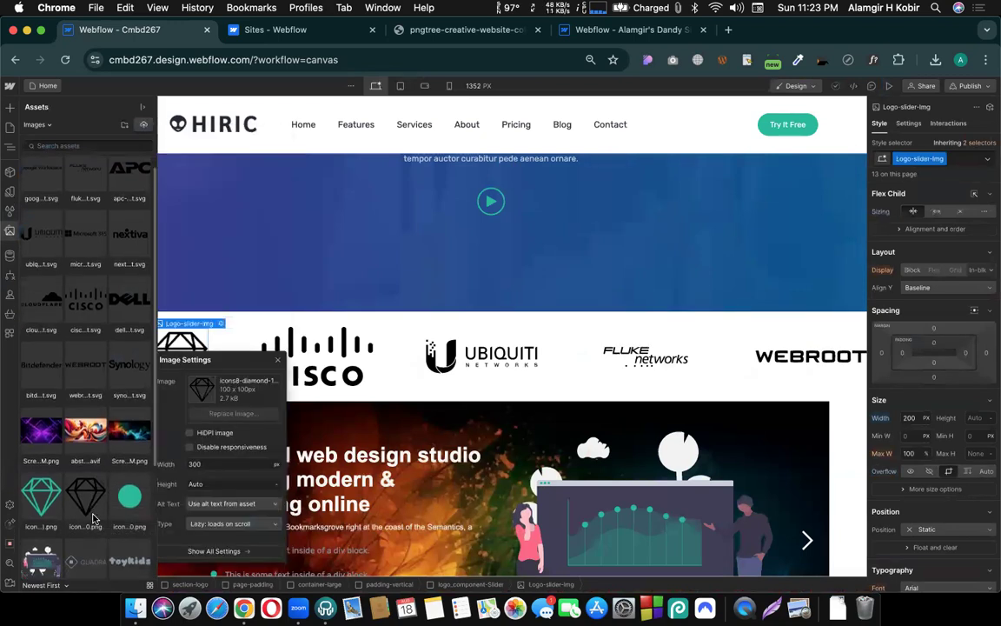
# - Use the toykids logo, 3.png, as the first logo image in the slider and finish with the assets
pyautogui.click(125, 556)
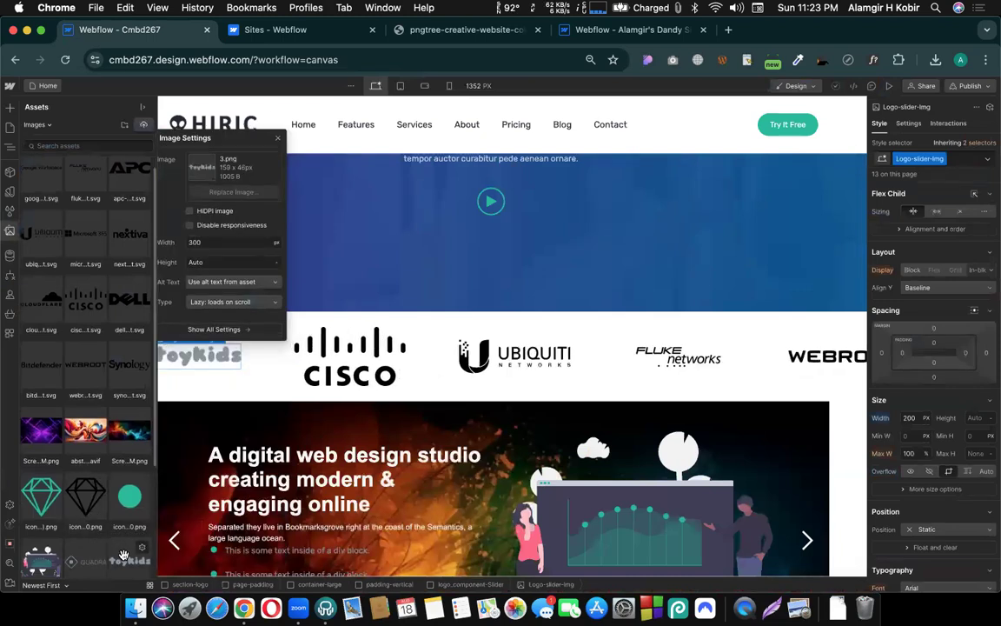
pyautogui.press('z')
# - Set the width of the Cisco logo's Logo-slider-Img class to 100%
pyautogui.click(348, 355)
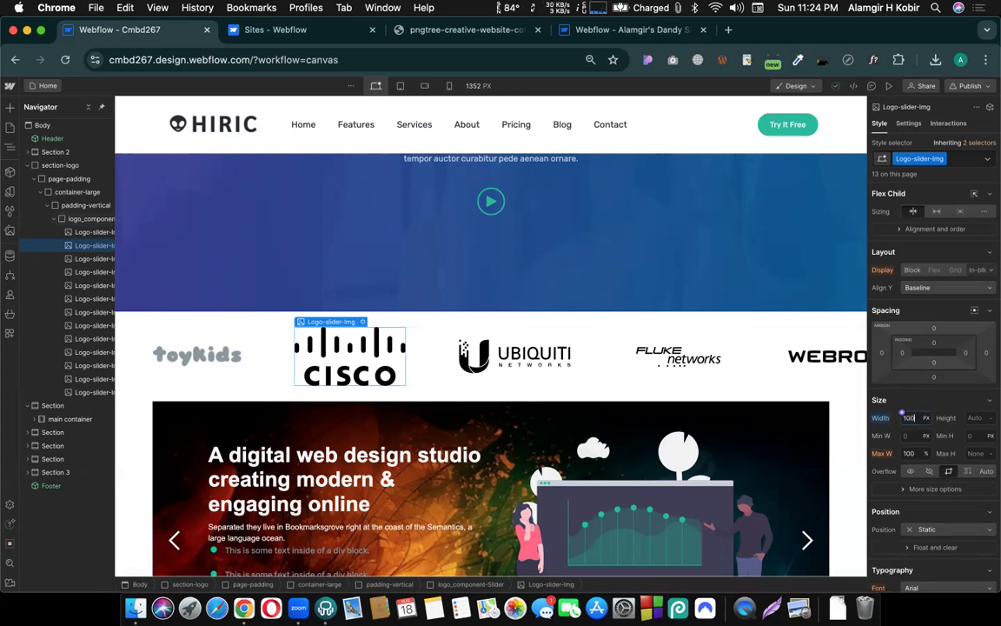
pyautogui.write('%')
pyautogui.press('Return')
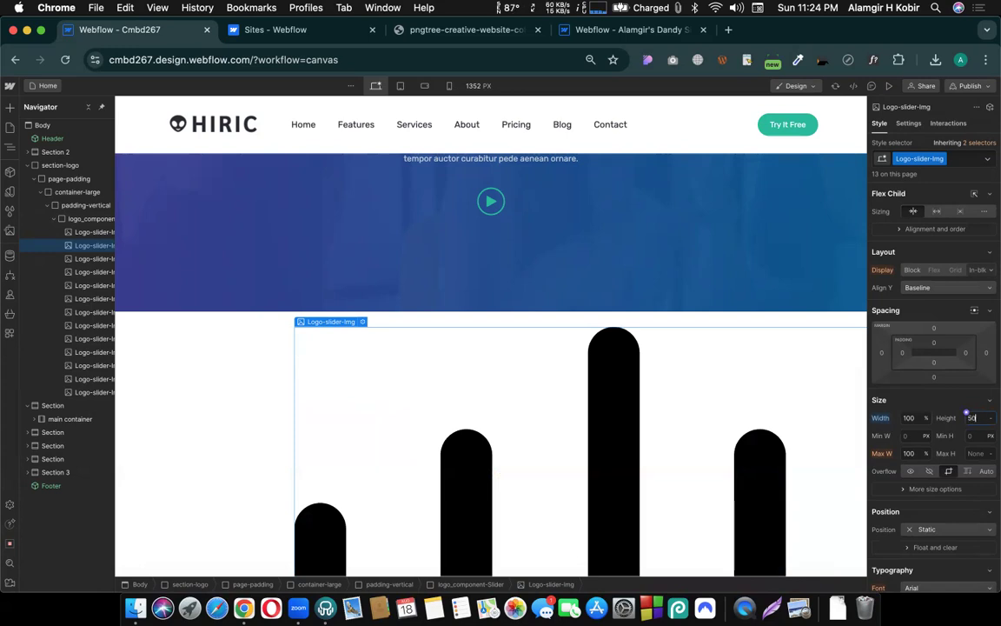
# - Set the height of the Logo-slider-Img class to 50 px and check the moving logos in the page preview
pyautogui.press('Return')
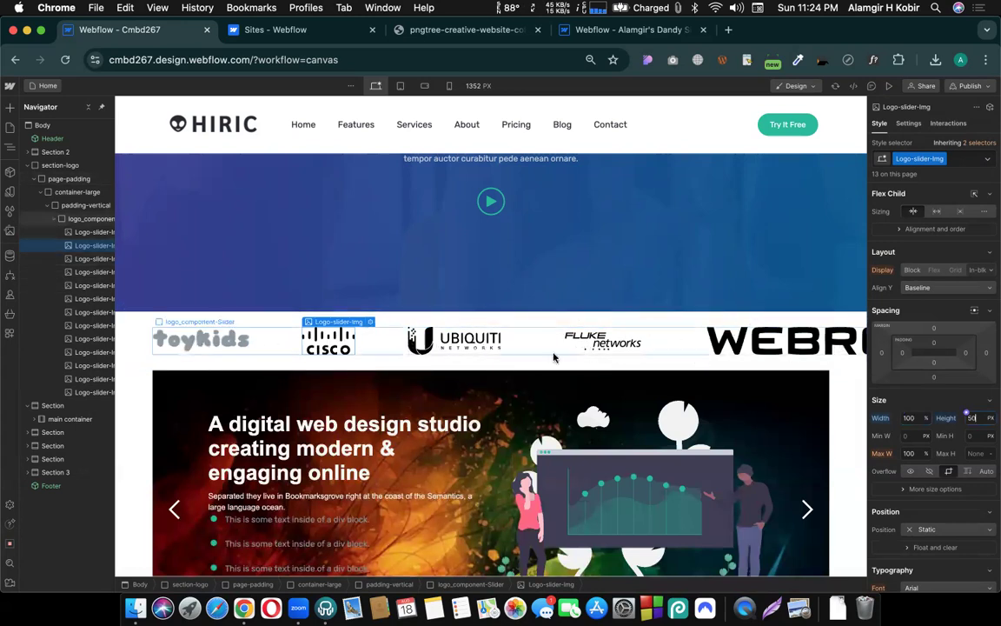
pyautogui.click(889, 86)
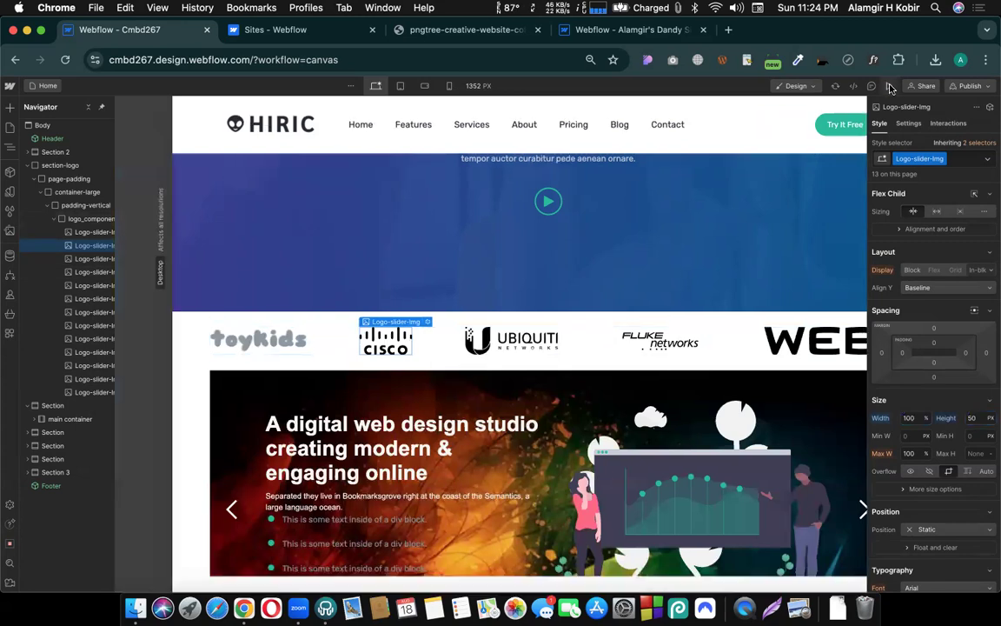
pyautogui.click(889, 86)
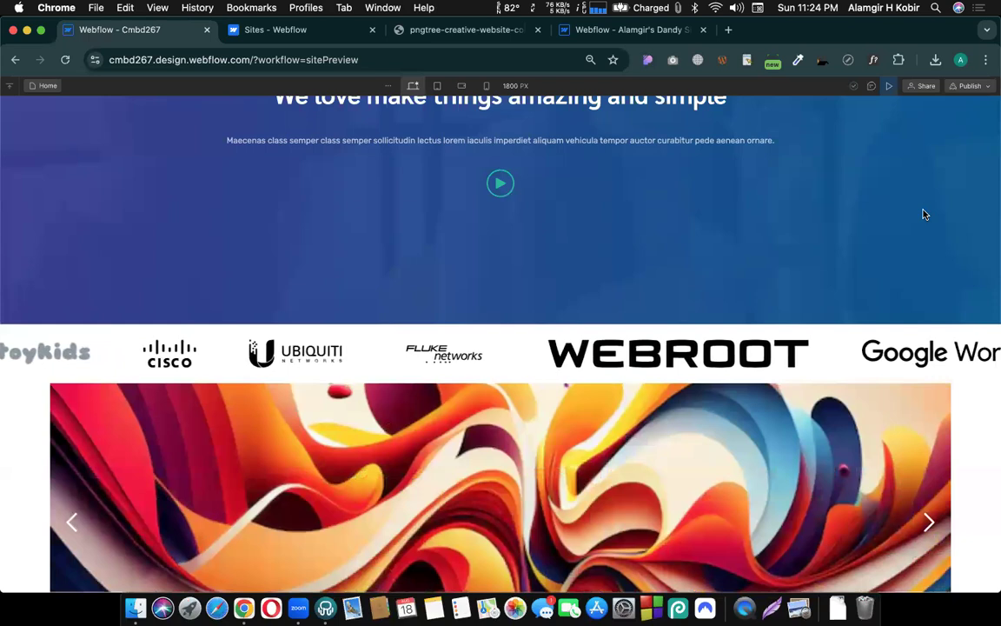
pyautogui.click(889, 86)
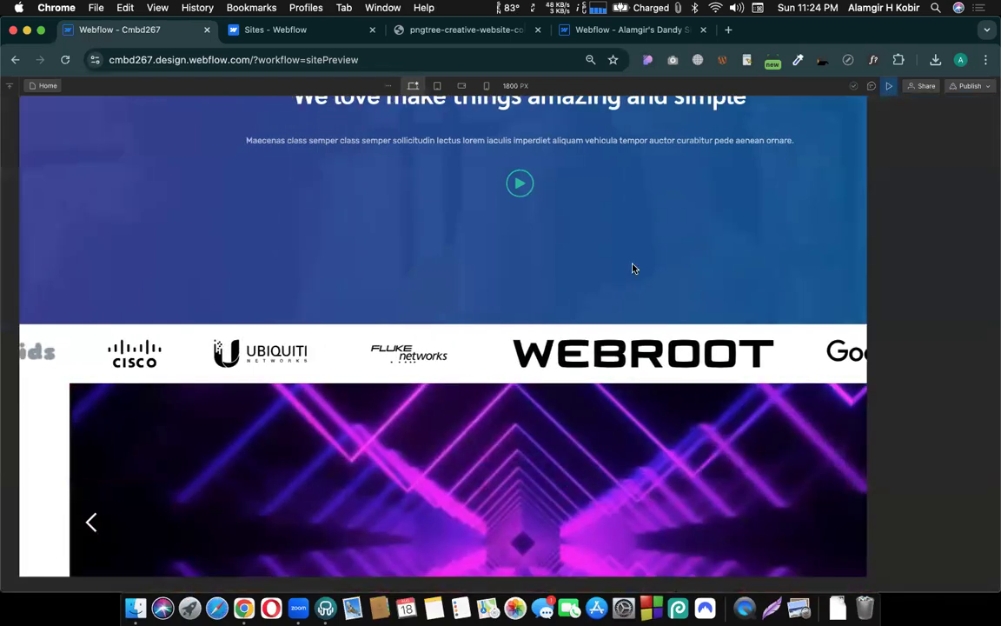
pyautogui.press('super+shift+p')
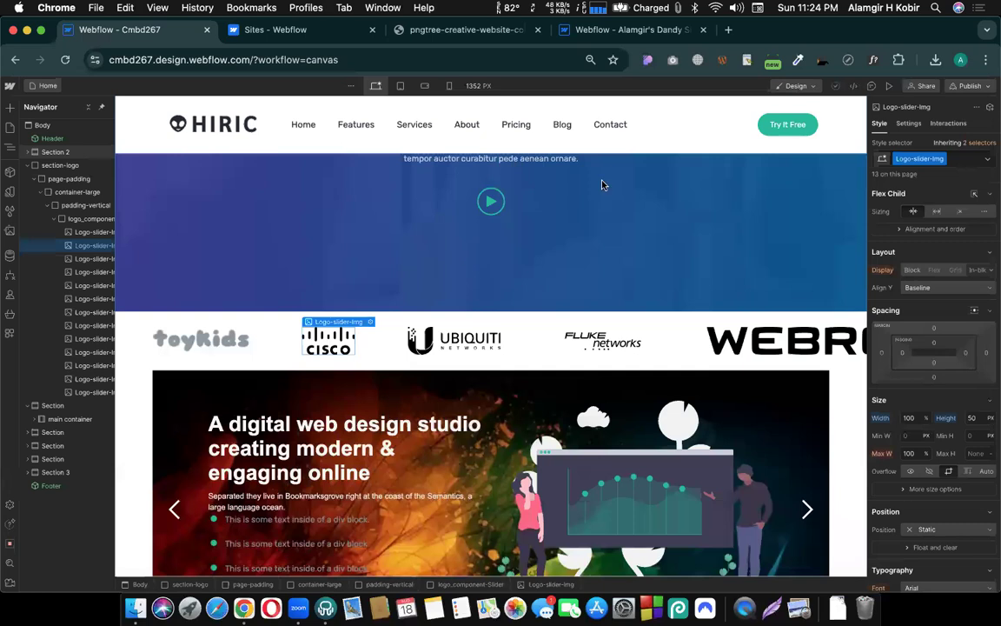
# - Switch to the cloned logo slider site, and return to the workspace dashboard listing all sites
pyautogui.click(630, 32)
pyautogui.click(241, 27)
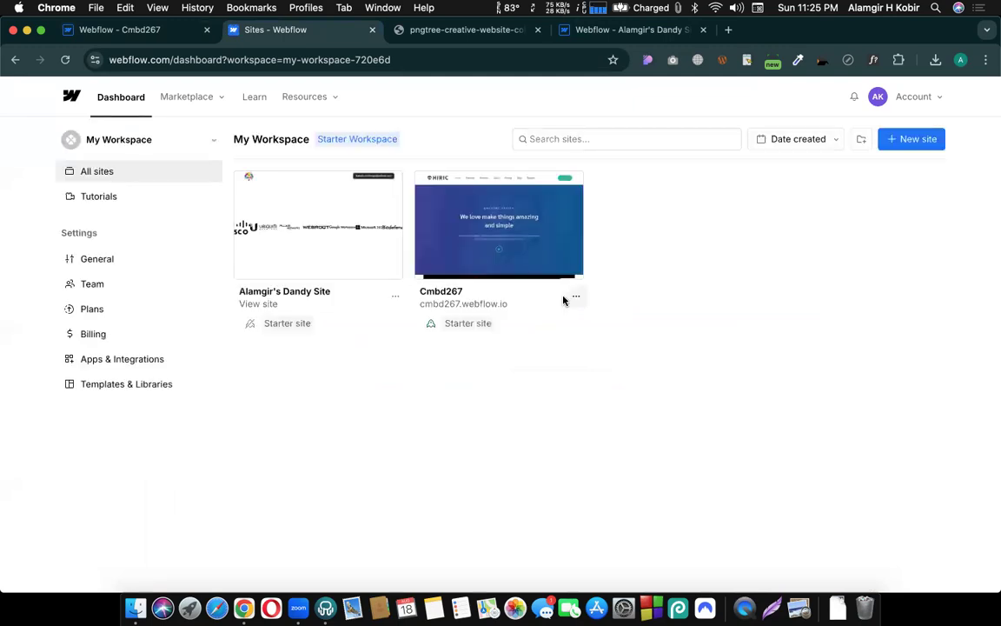
# - Archive the Dandy Site from the workspace dashboard, confirming with its site name
pyautogui.click(392, 299)
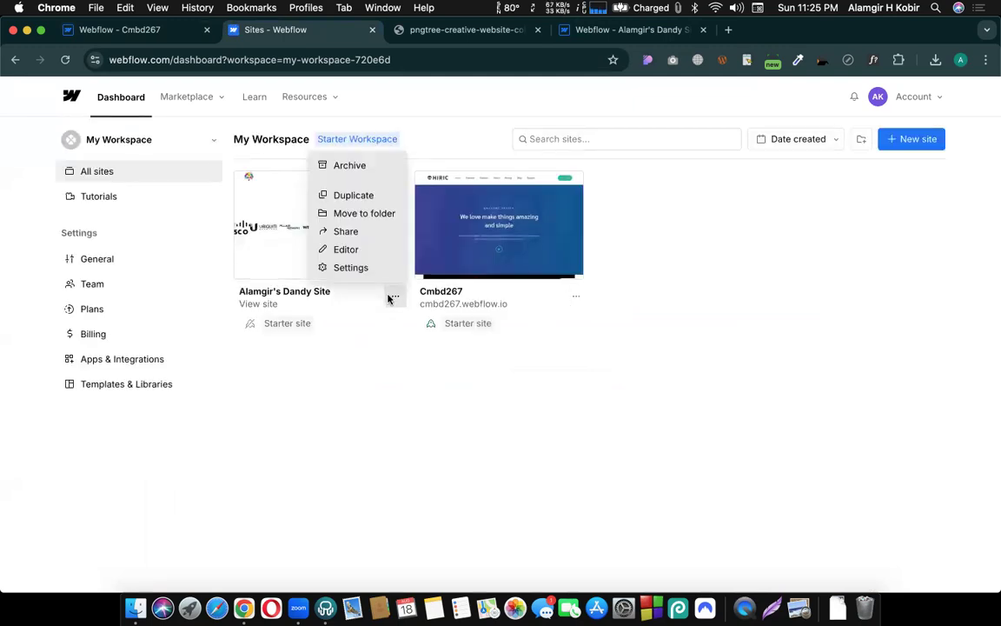
pyautogui.click(346, 166)
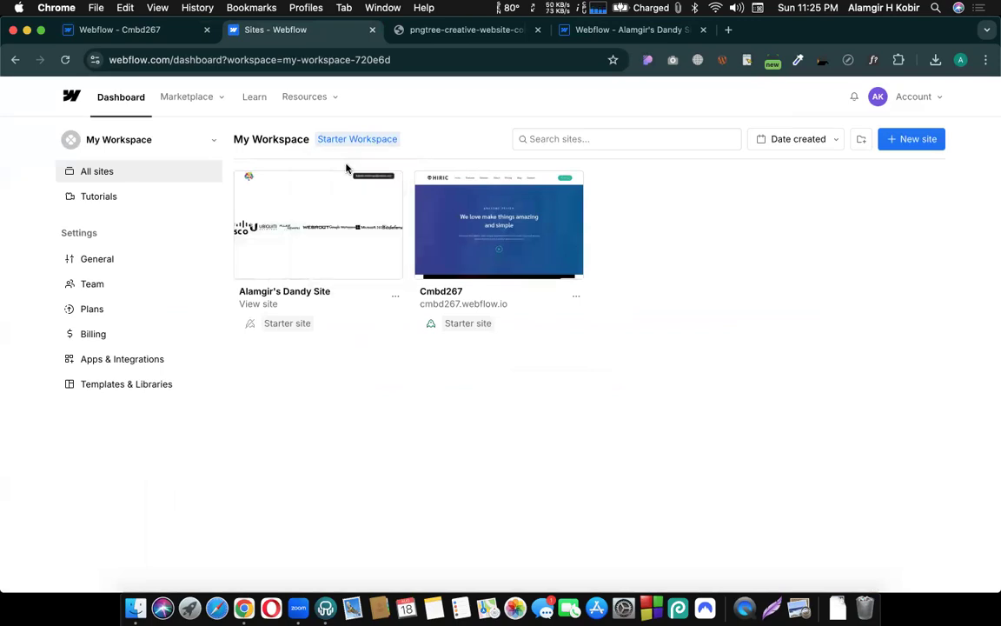
pyautogui.moveTo(379, 250); pyautogui.dragTo(355, 270)
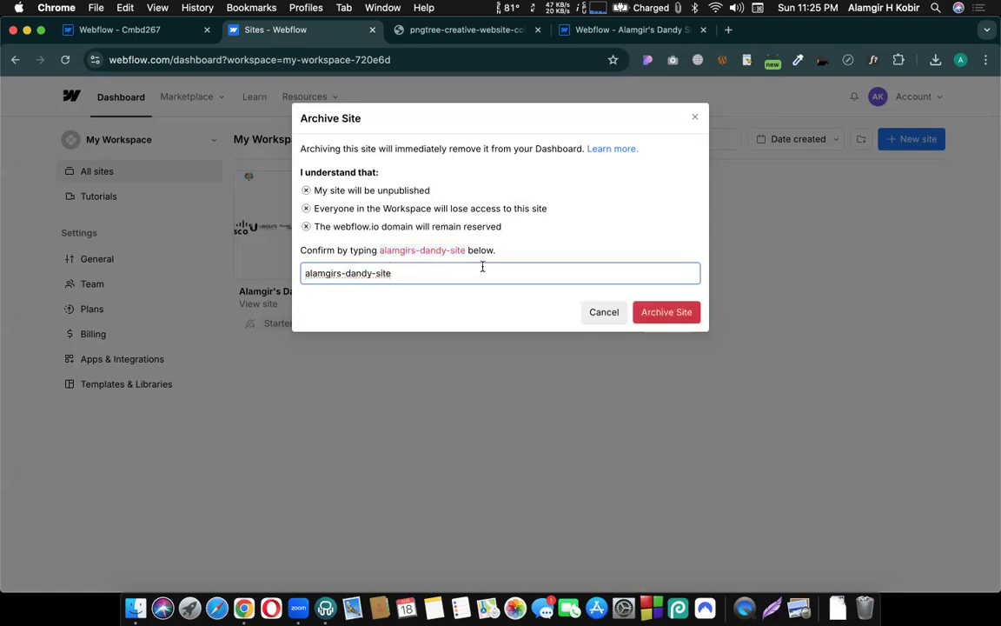
pyautogui.click(671, 314)
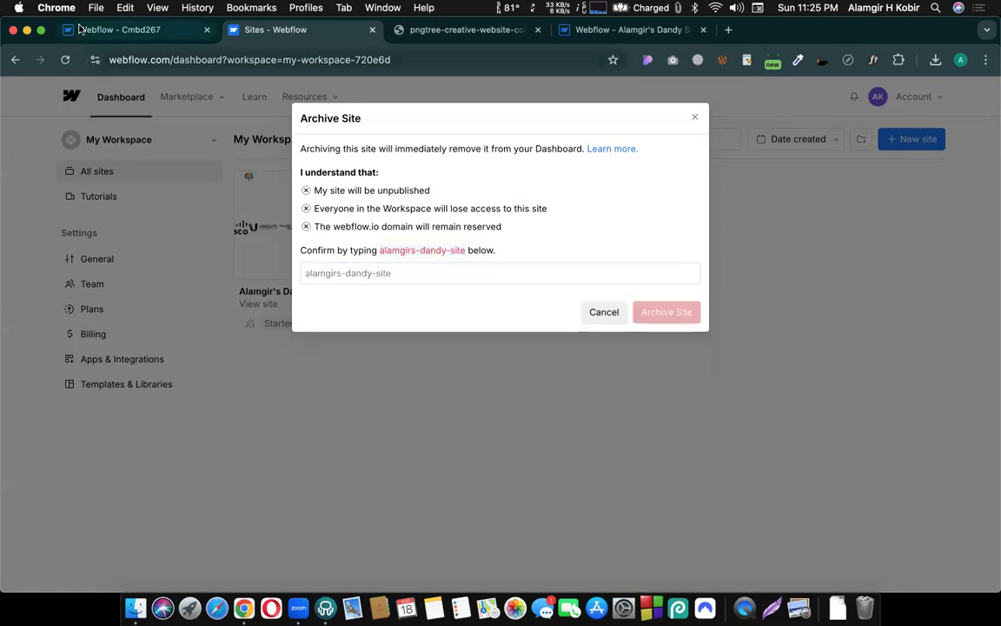
# - View the interactions of the logo_component-Slider element in the Cmbd267 project, and return to the sites dashboard
pyautogui.press('super+1')
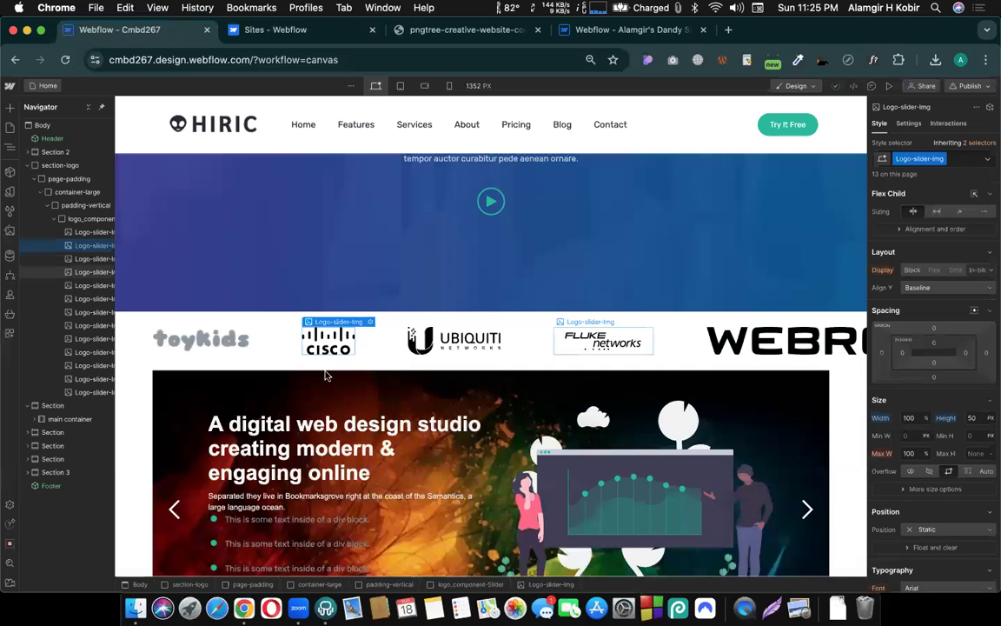
pyautogui.click(265, 334)
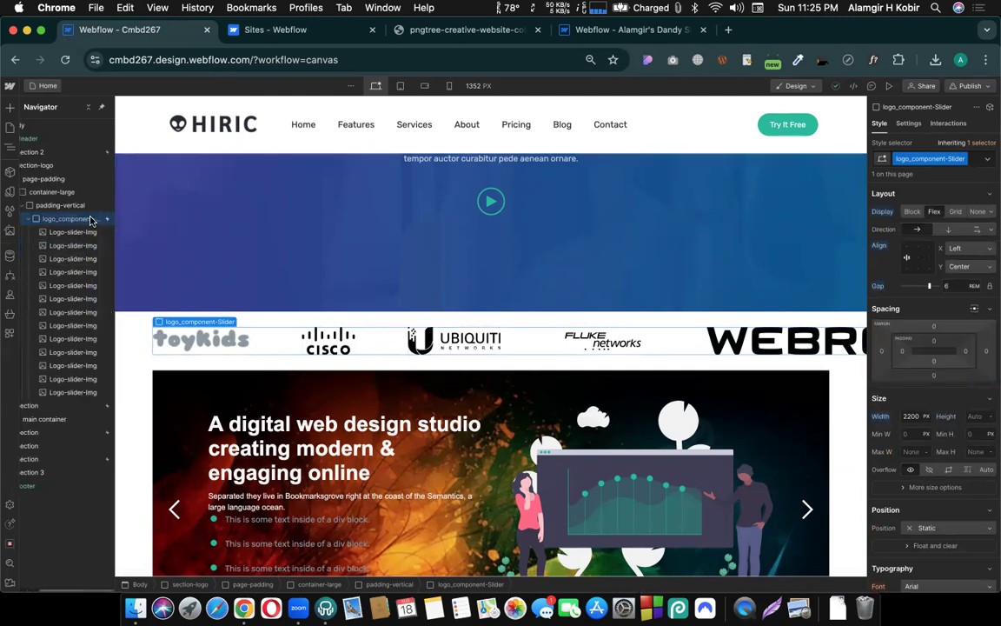
pyautogui.click(947, 123)
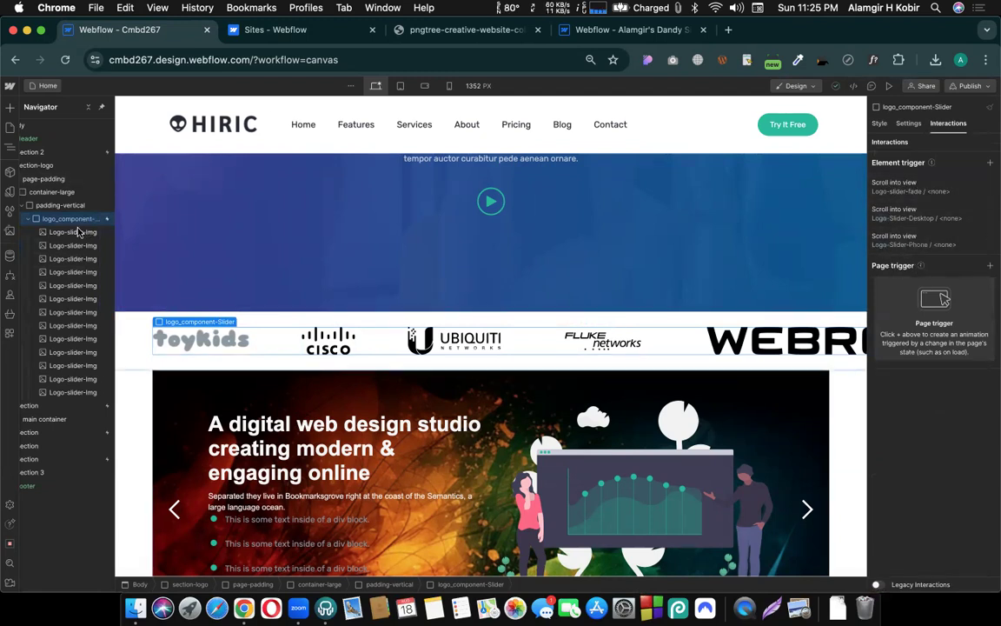
pyautogui.click(594, 37)
pyautogui.click(259, 35)
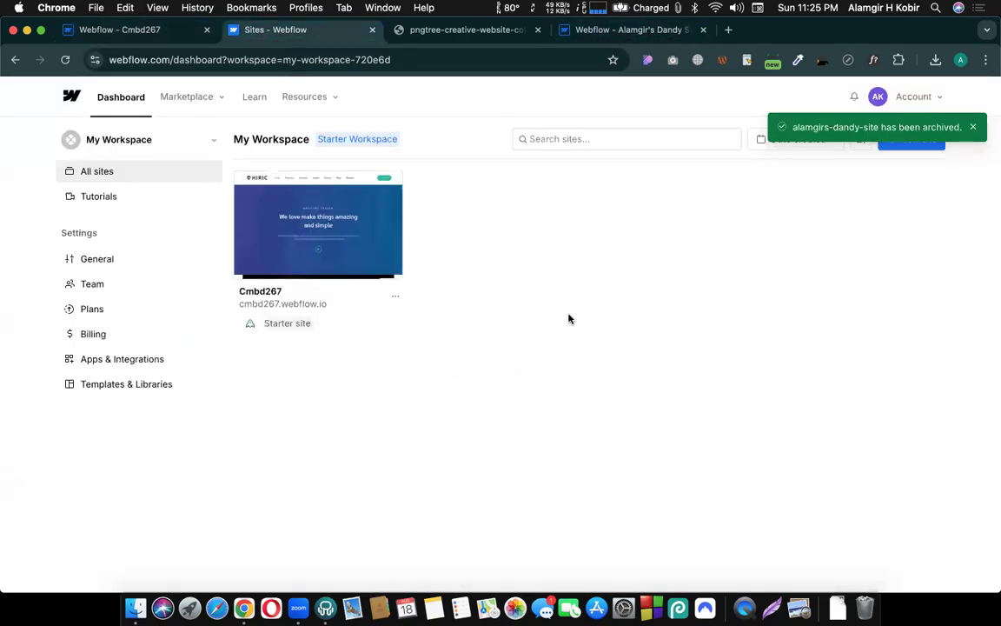
# - Enter the search text "made in webflow" in the browser tab holding the pngtree background image
pyautogui.click(481, 33)
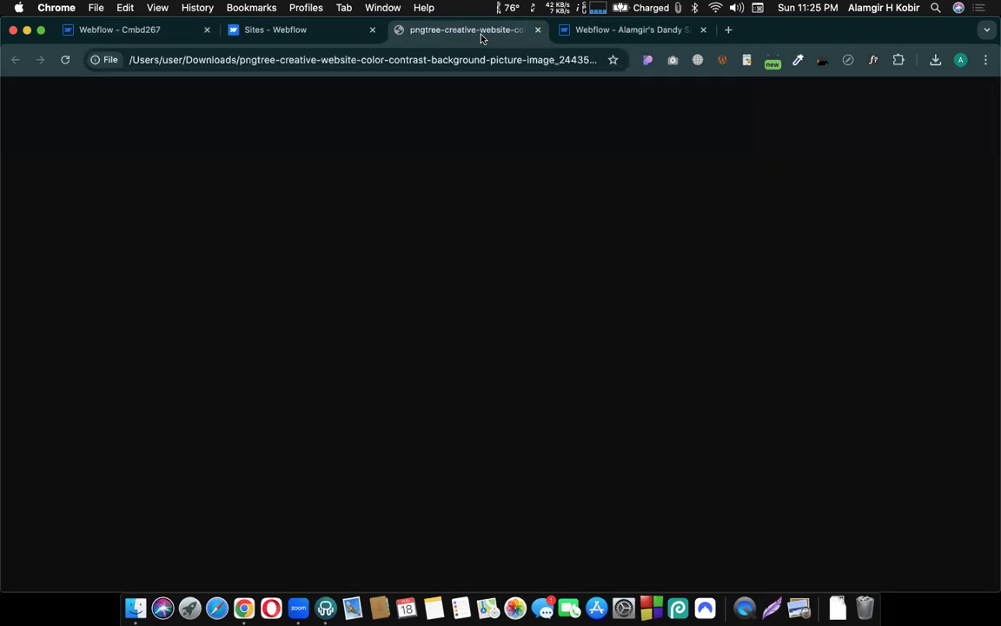
pyautogui.click(463, 60)
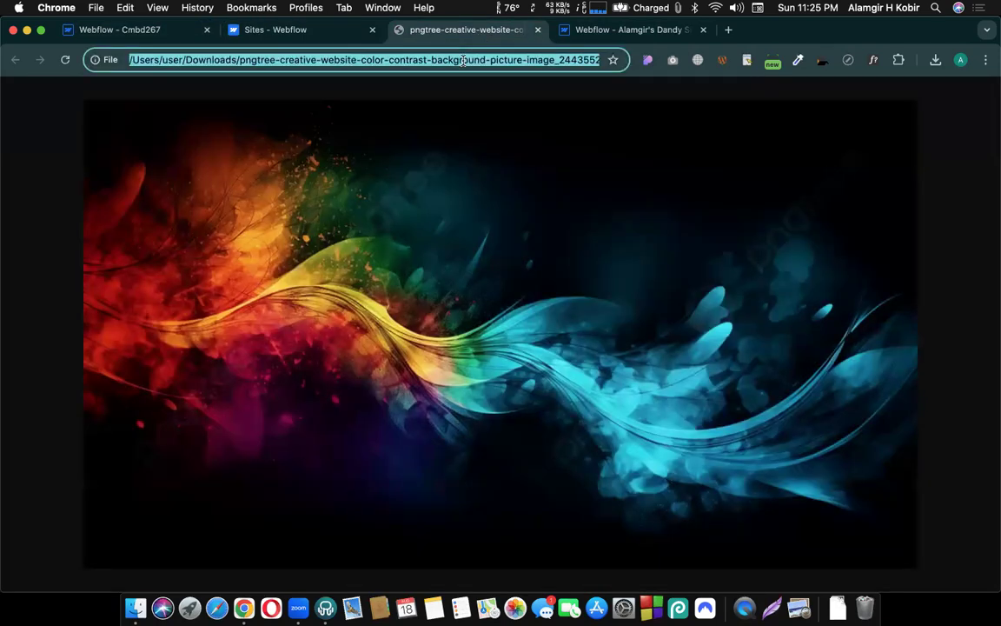
pyautogui.write('made')
pyautogui.press('BackSpace')
pyautogui.press('BackSpace')
pyautogui.press('BackSpace')
pyautogui.press('BackSpace')
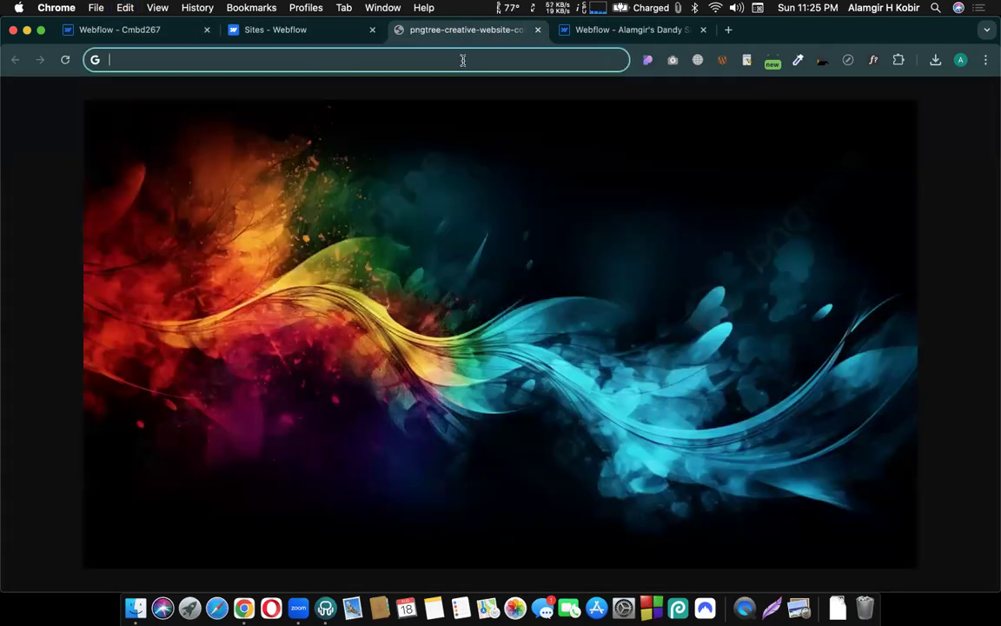
pyautogui.write('mde')
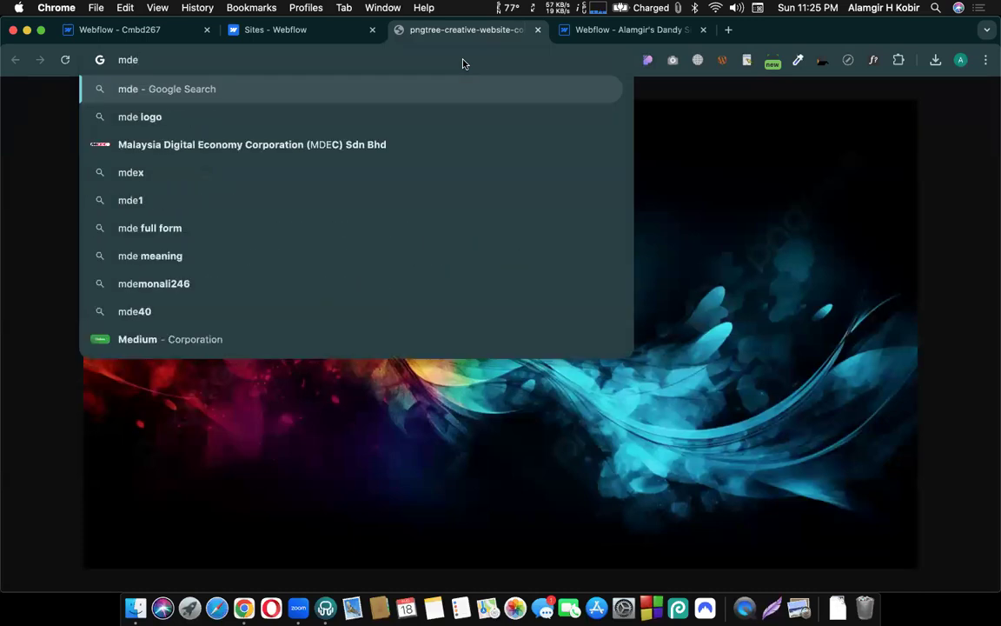
pyautogui.press('BackSpace')
pyautogui.press('BackSpace')
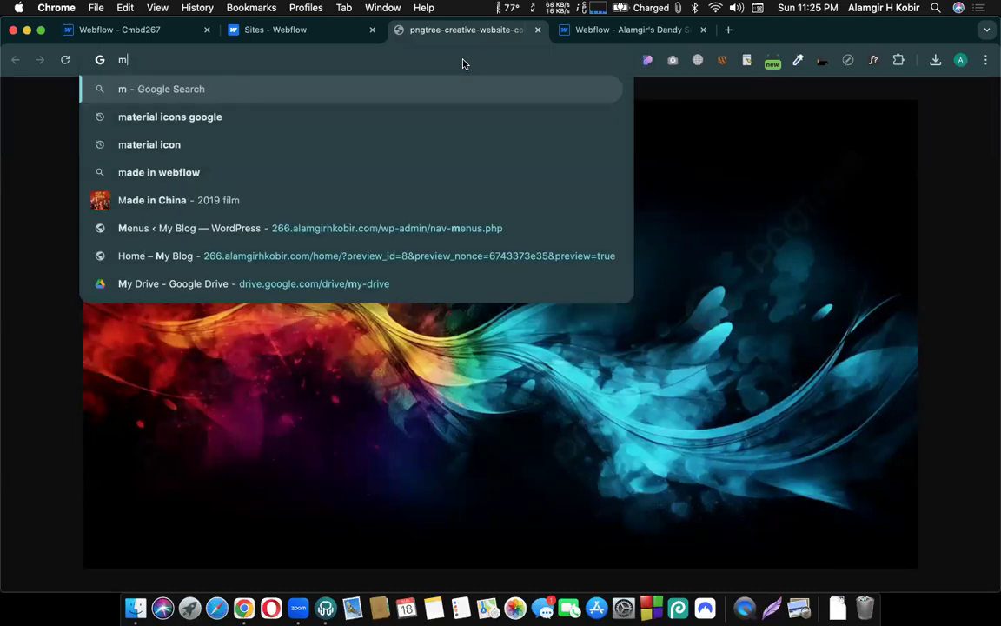
pyautogui.write('ade ')
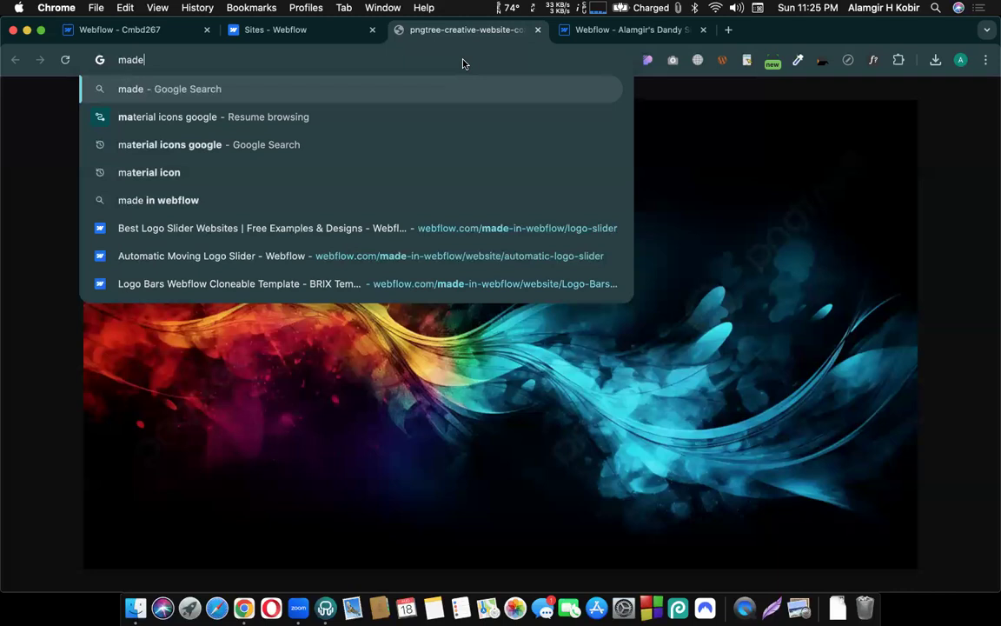
pyautogui.write('in webf')
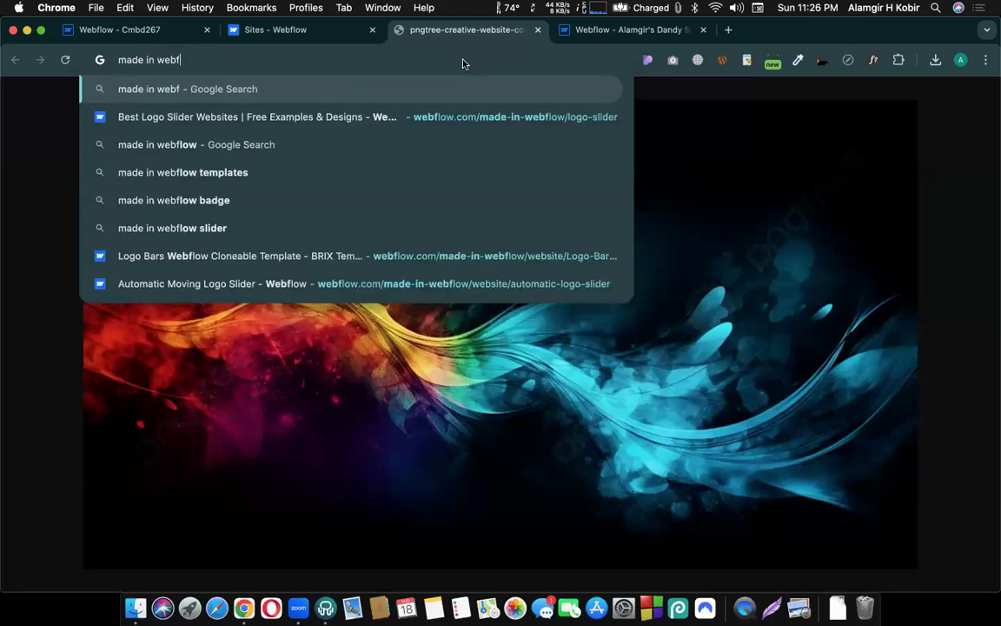
pyautogui.press('BackSpace')
pyautogui.write('flow')
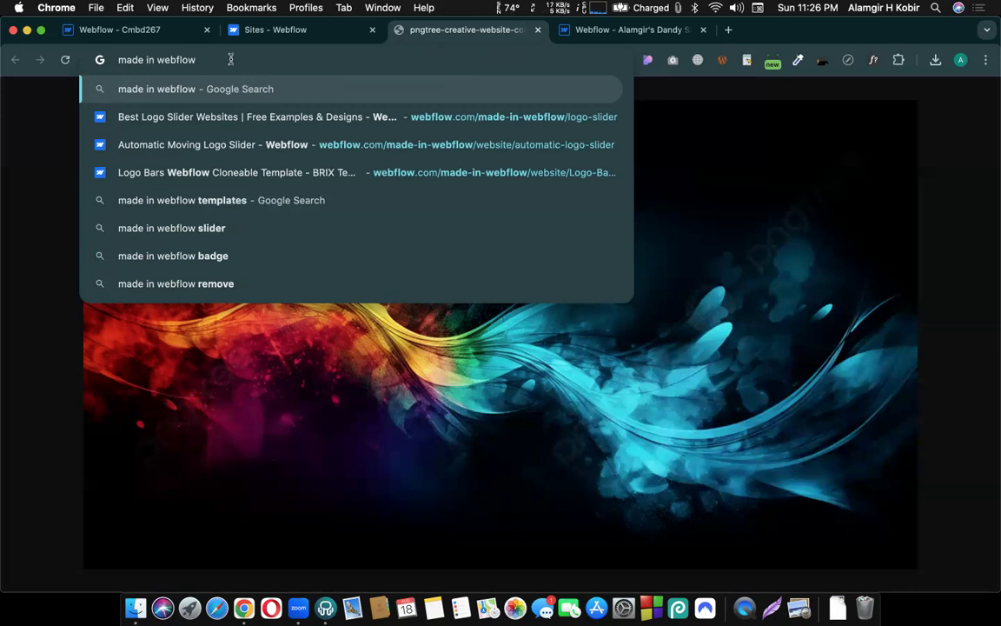
# - Put "pricing table" in front of the query and search Google for "pricing table made in webflow"
pyautogui.press('super+a')
pyautogui.press('Left')
pyautogui.press('super+Left')
pyautogui.write('pricing t')
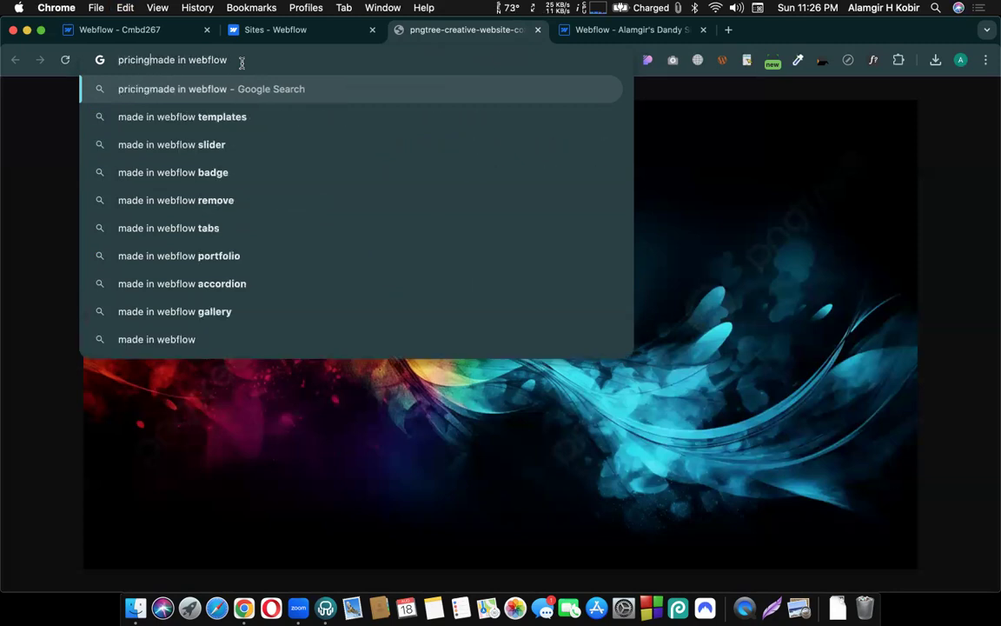
pyautogui.write('able')
pyautogui.press('Return')
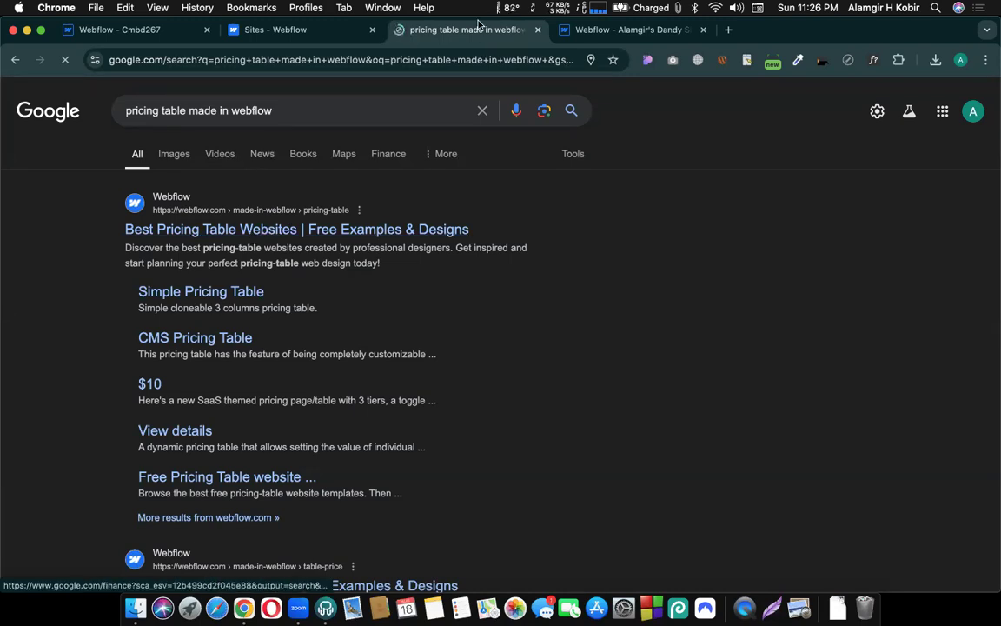
# - Close the archived site's tab and open the Best Pricing Table Websites search result
pyautogui.click(705, 31)
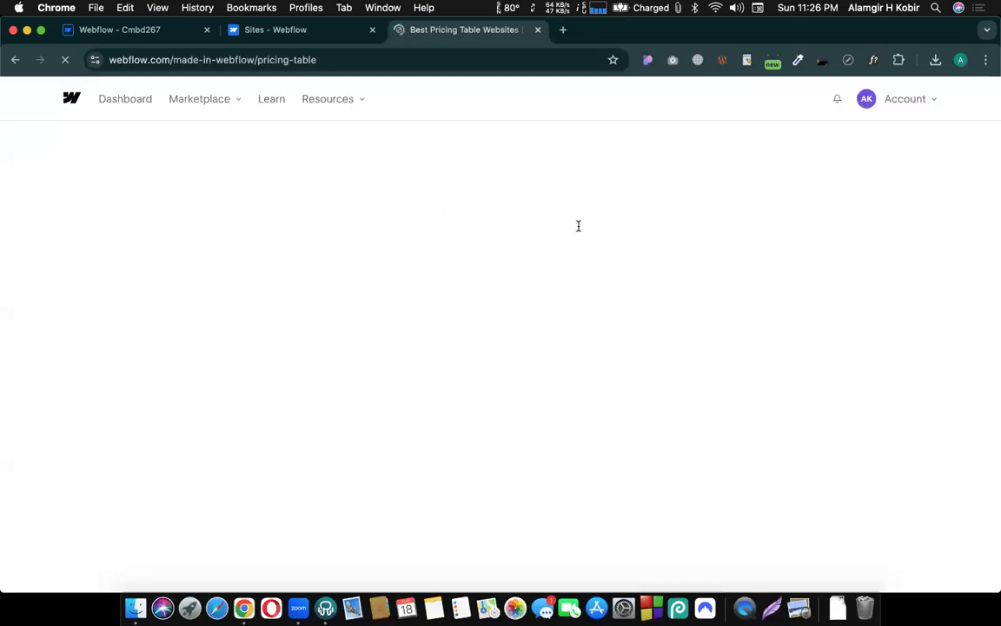
pyautogui.scroll(-3, 530, 261)
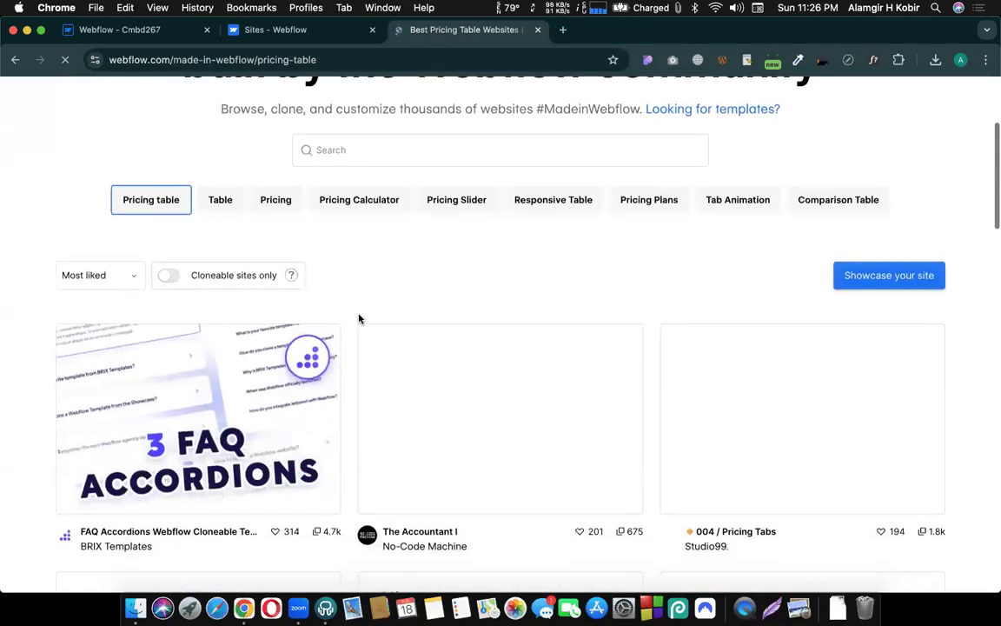
pyautogui.click(958, 61)
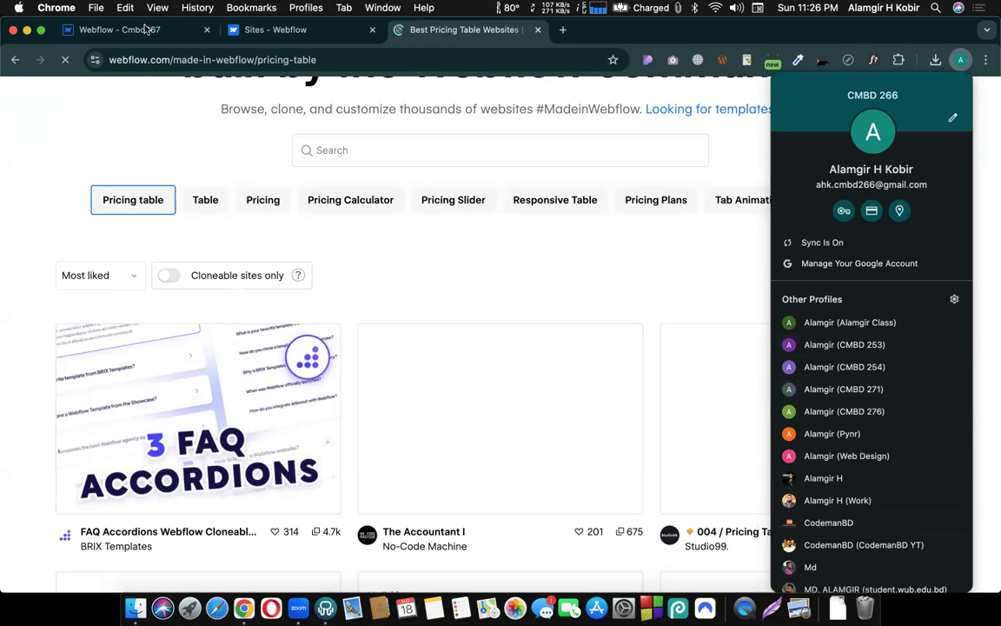
pyautogui.click(453, 295)
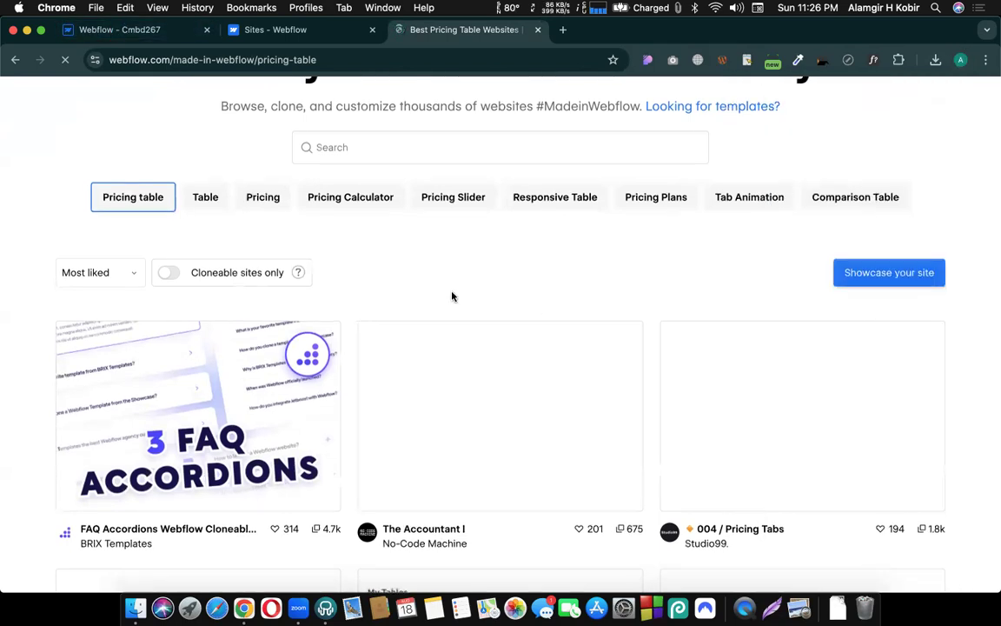
# - Browse the pricing table templates and open the details of 004 / Pricing Tabs
pyautogui.scroll(-5, 351, 320)
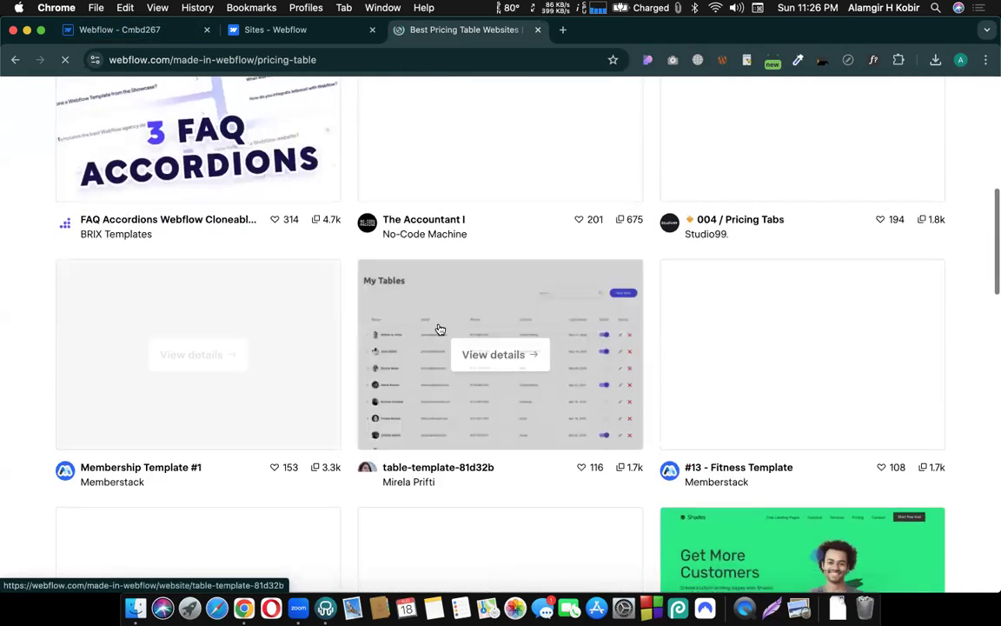
pyautogui.scroll(-4, 496, 401)
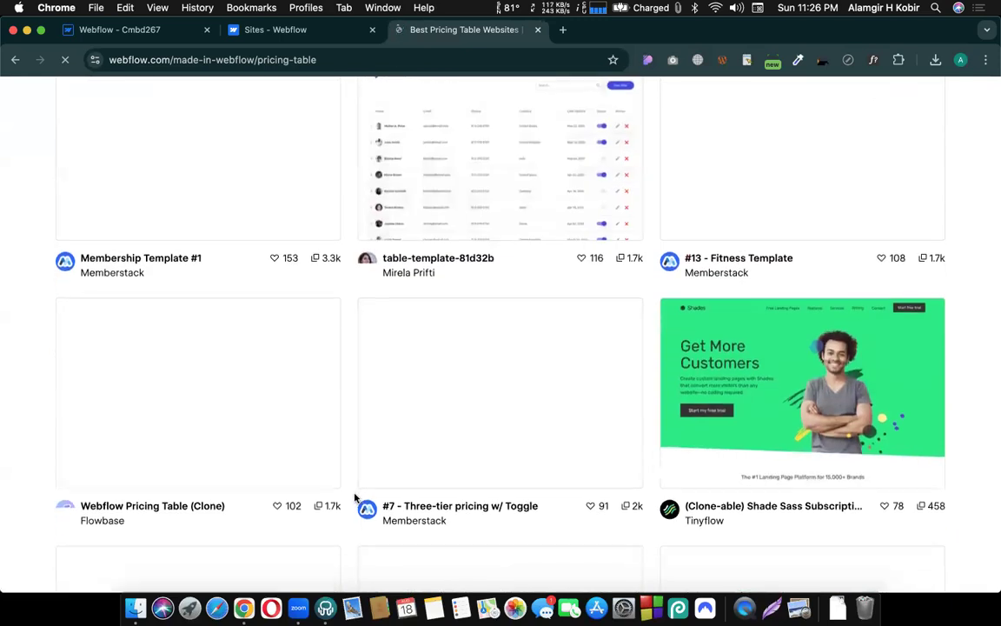
pyautogui.scroll(-3, 353, 498)
pyautogui.scroll(5, 354, 498)
pyautogui.scroll(3, 355, 498)
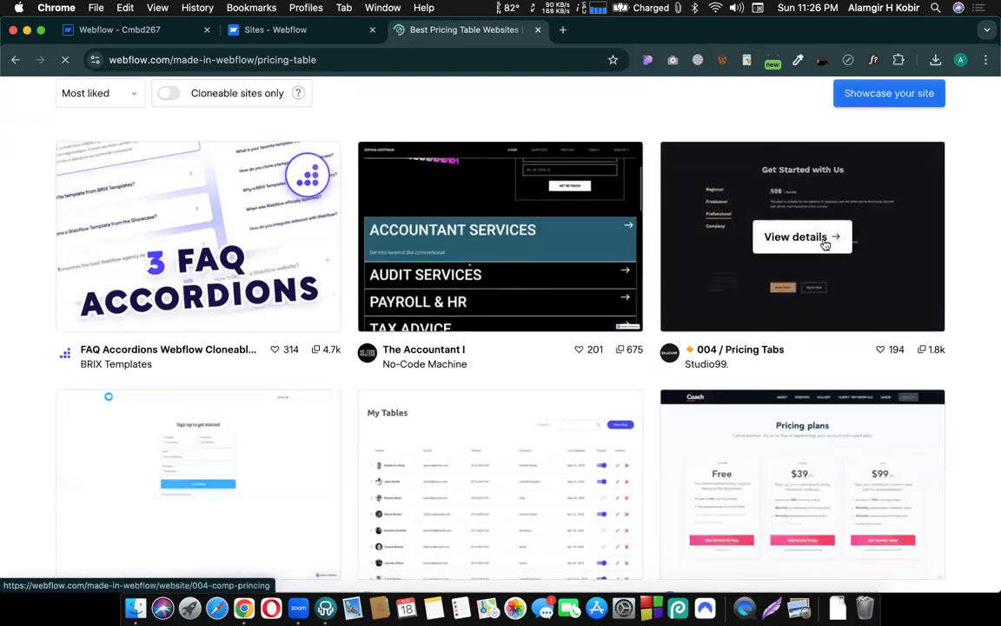
pyautogui.click(824, 242)
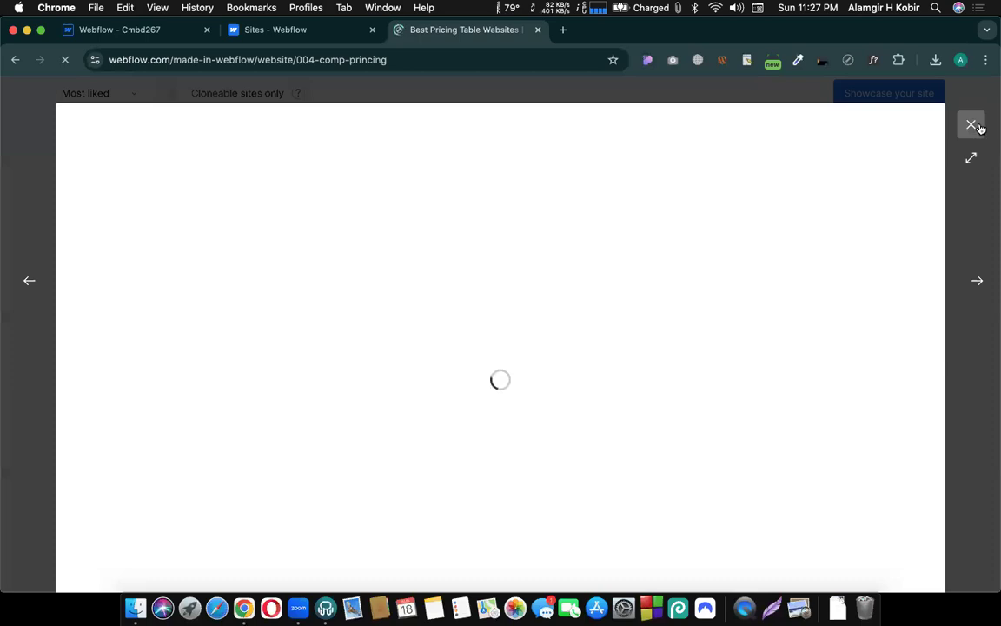
pyautogui.click(941, 238)
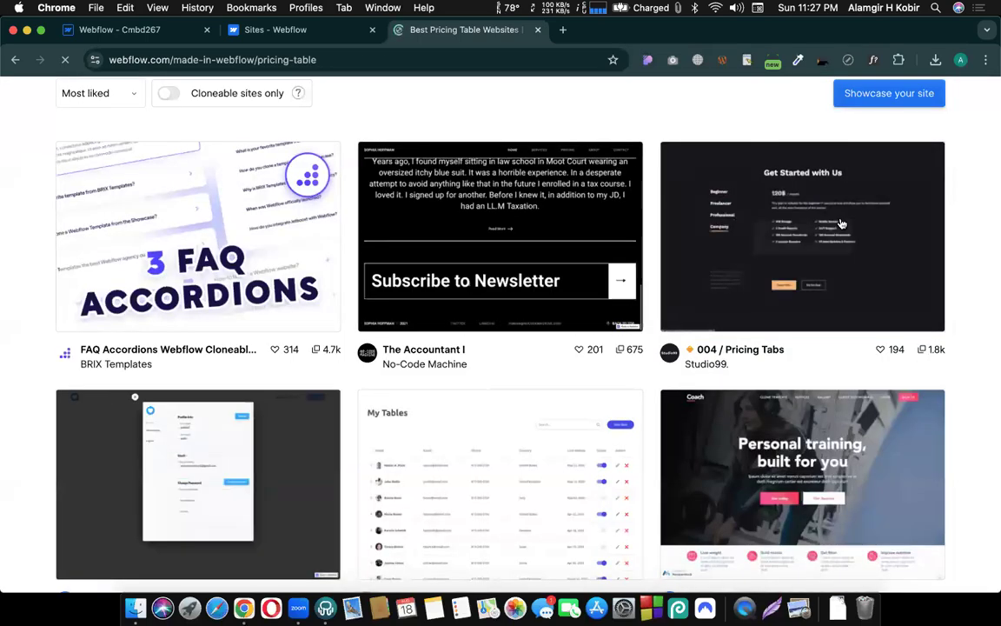
pyautogui.click(817, 234)
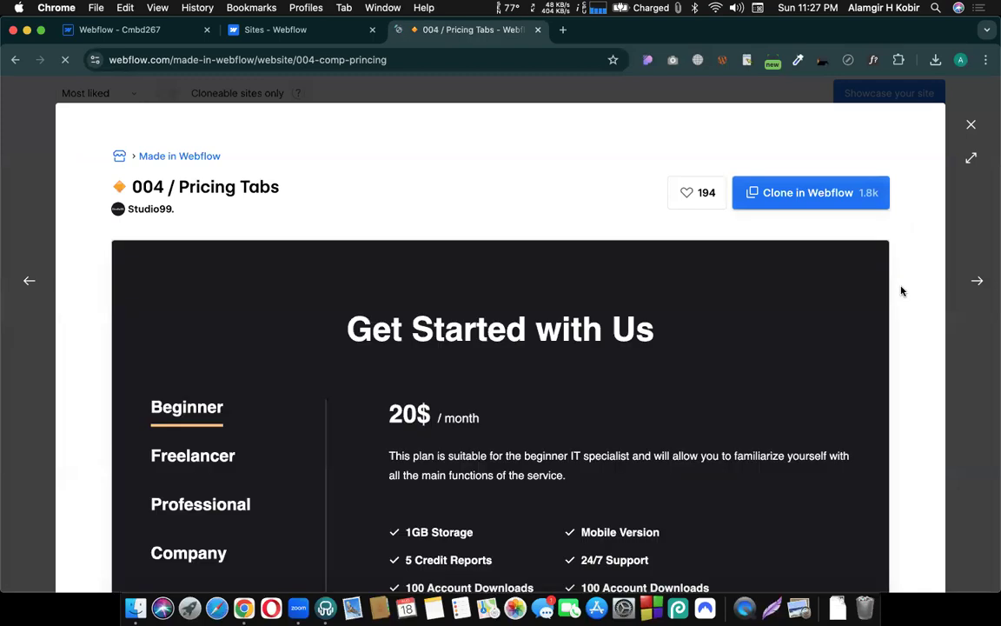
# - Preview the Freelancer, Professional, Company and Beginner plans of the 004 / Pricing Tabs component
pyautogui.scroll(-5, 901, 291)
pyautogui.scroll(1, 620, 262)
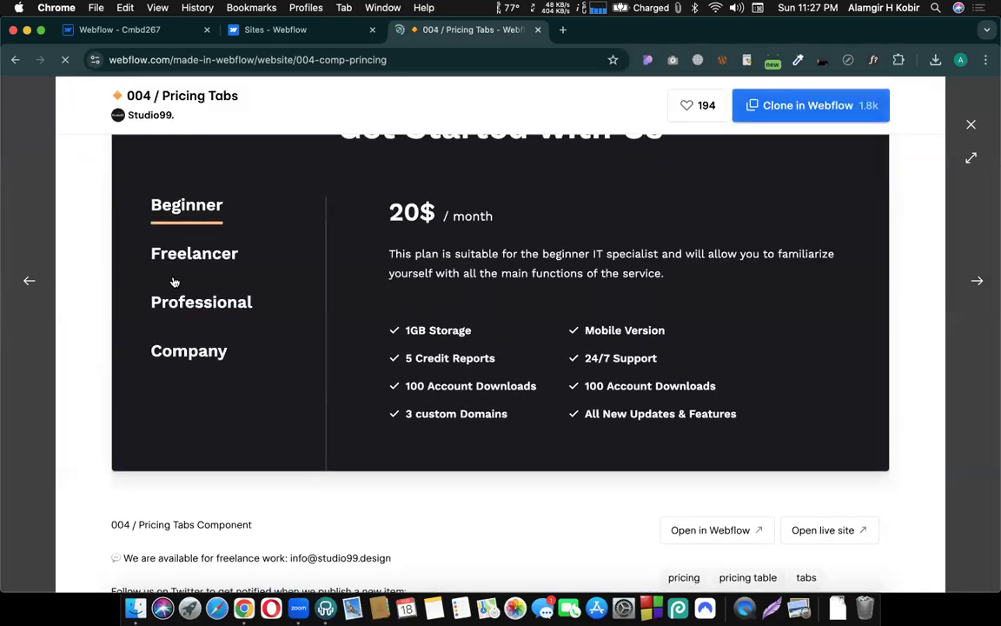
pyautogui.click(182, 259)
pyautogui.click(191, 299)
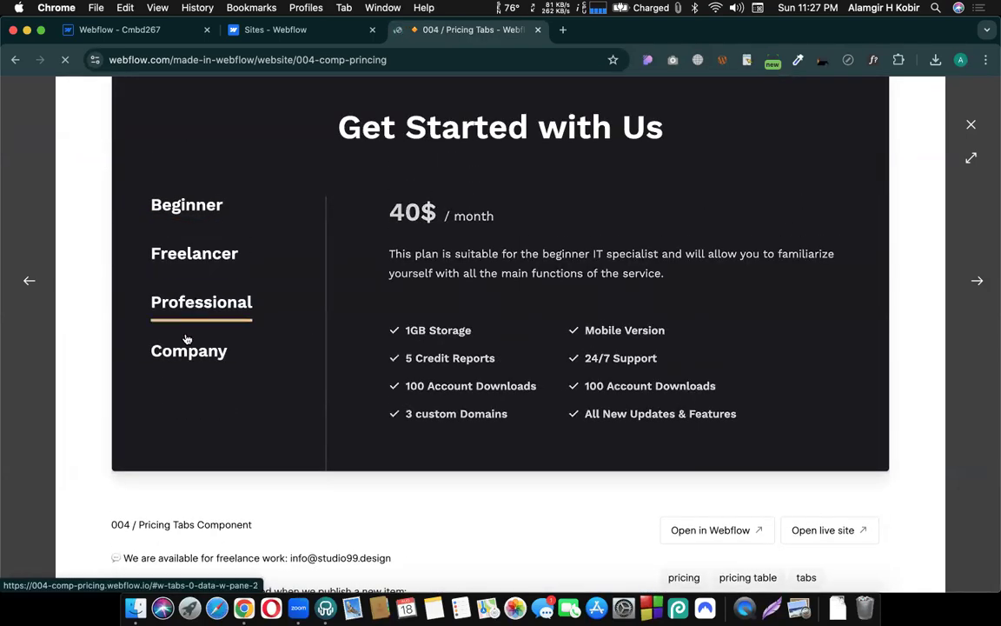
pyautogui.click(189, 348)
pyautogui.click(186, 206)
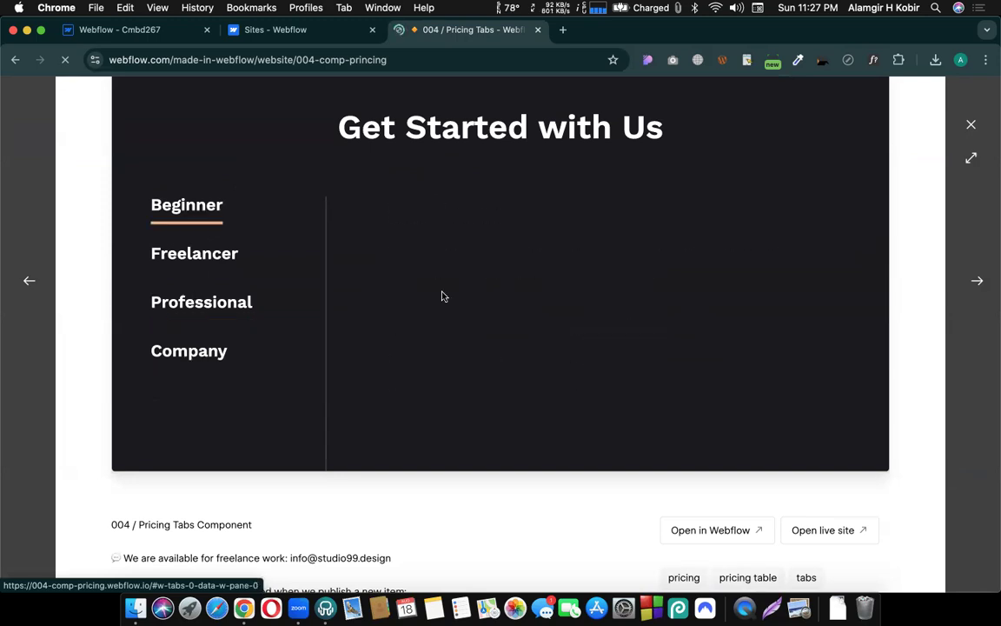
pyautogui.scroll(2, 442, 295)
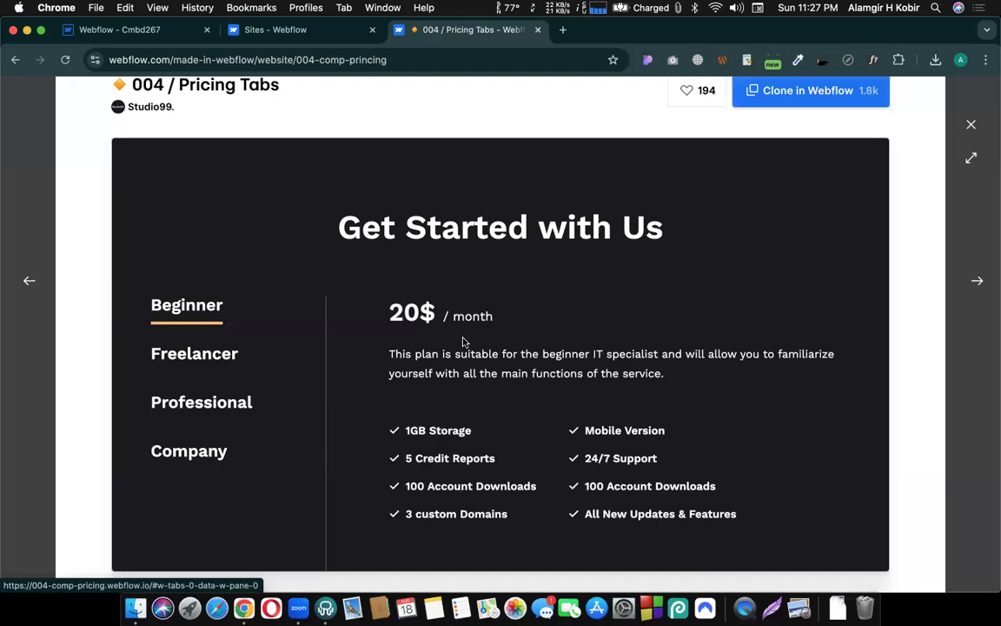
# - Clone 004 / Pricing Tabs into My Workspace as a new site, keeping the suggested site name
pyautogui.click(787, 98)
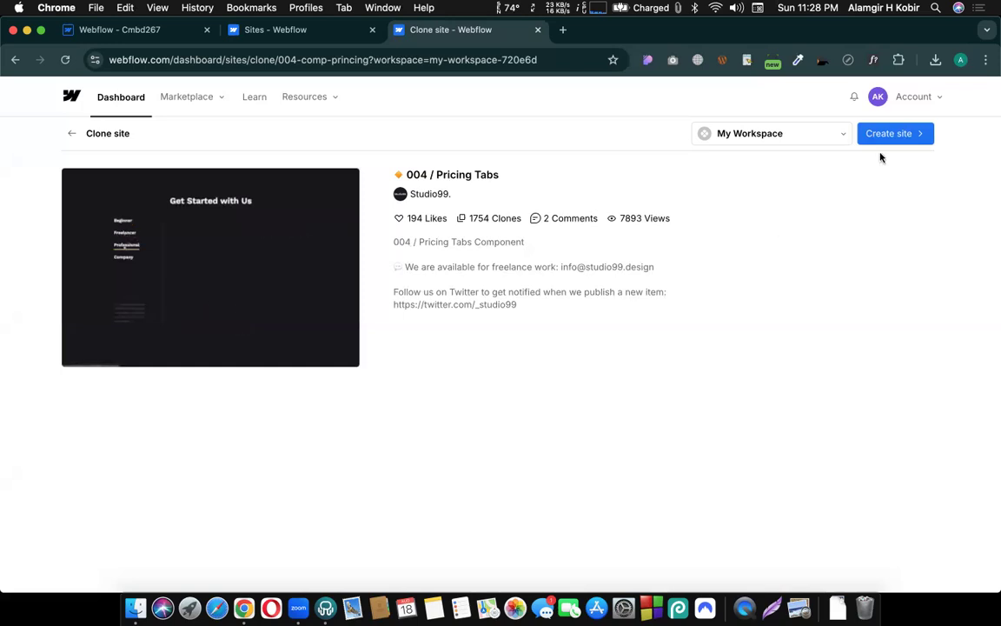
pyautogui.click(896, 134)
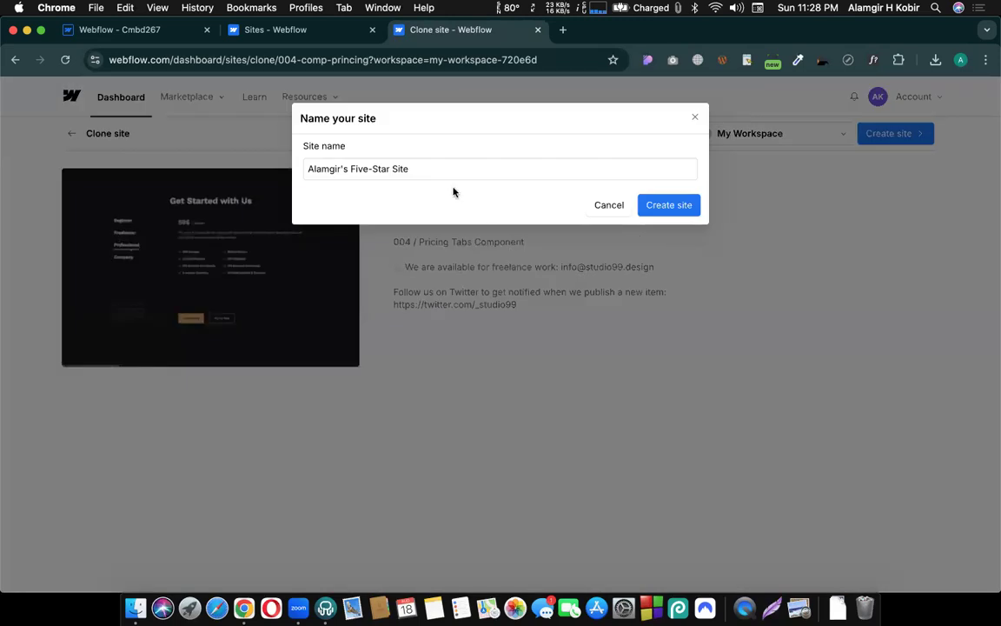
pyautogui.click(686, 213)
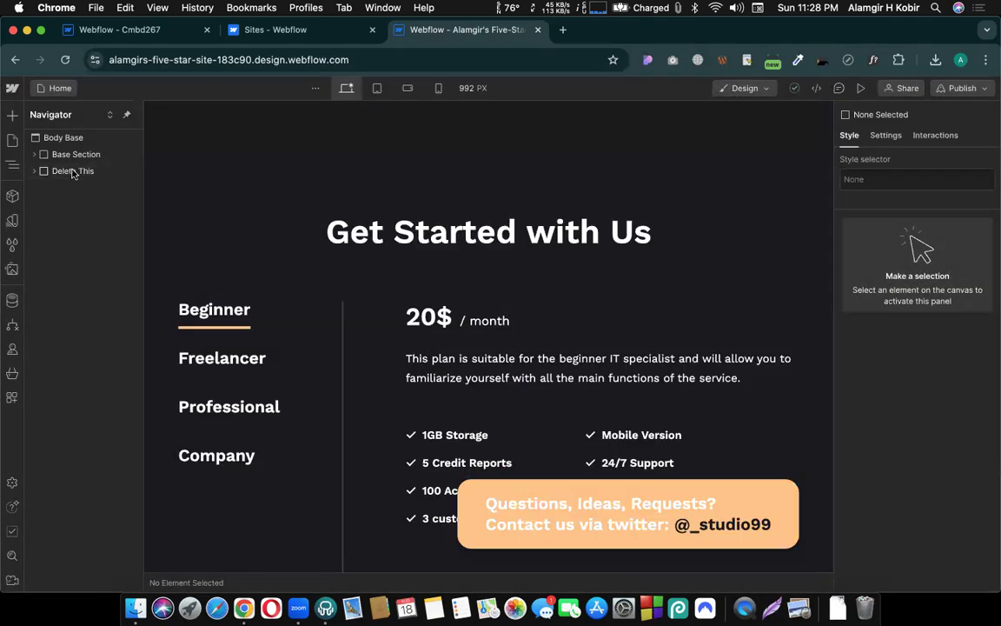
# - Delete the Delete This contact banner from the cloned pricing site's page
pyautogui.click(66, 170)
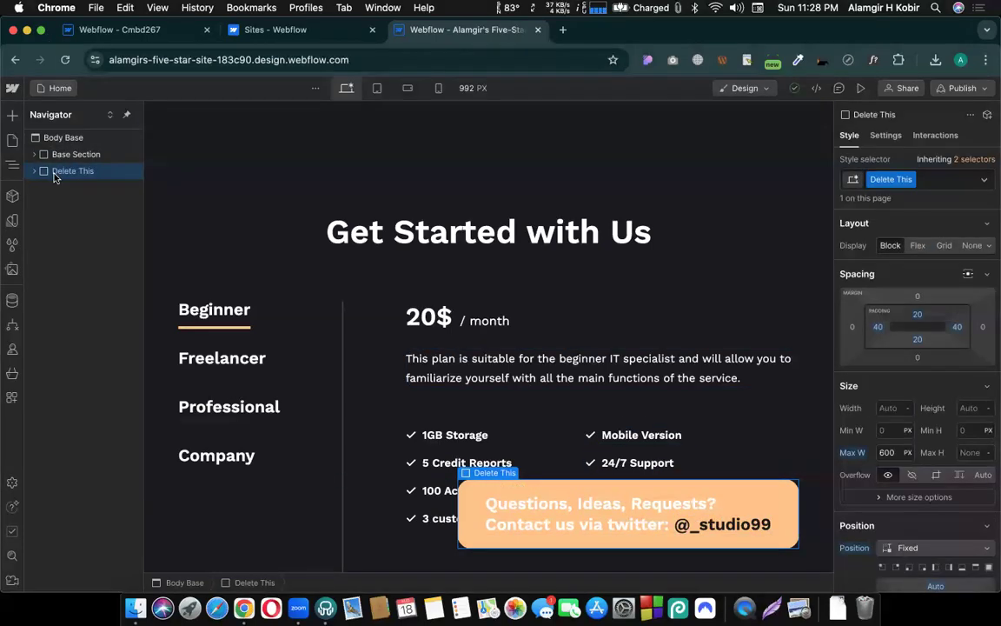
pyautogui.press('Delete')
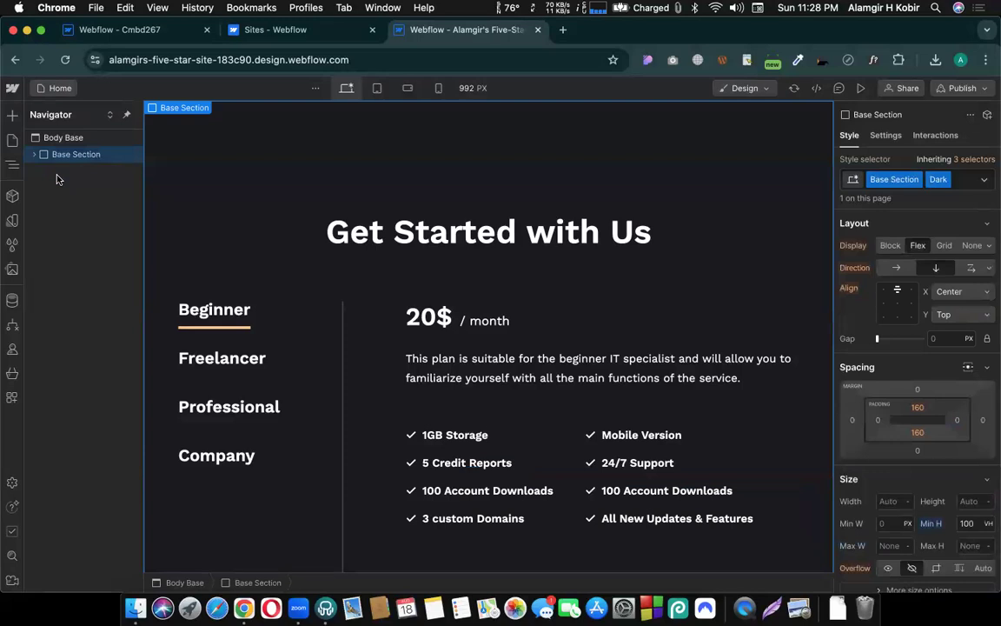
# - Create a component named pt from the Base Section of the cloned pricing site
pyautogui.rightClick(58, 157)
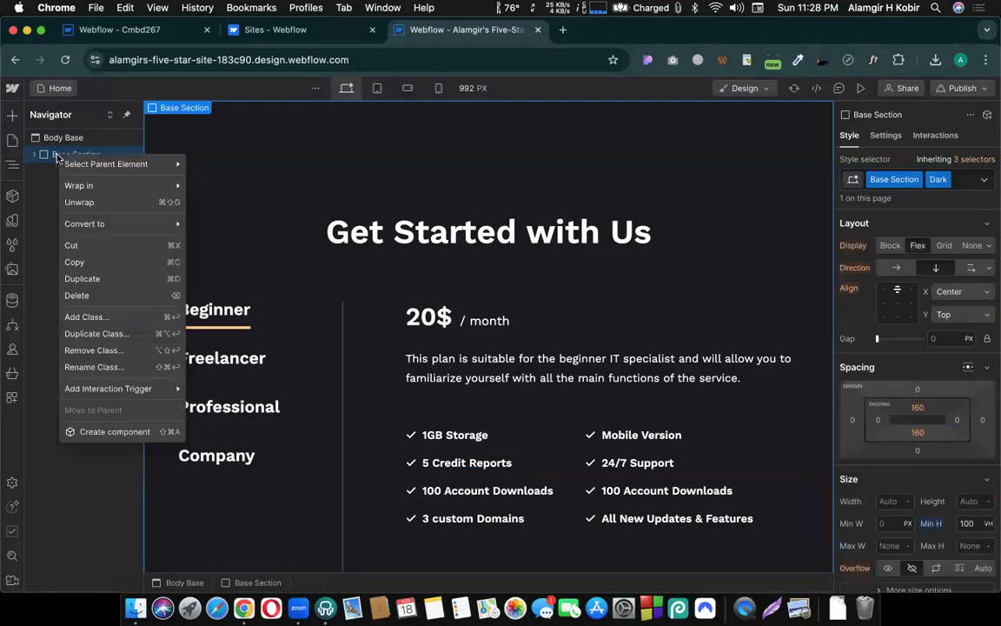
pyautogui.click(90, 432)
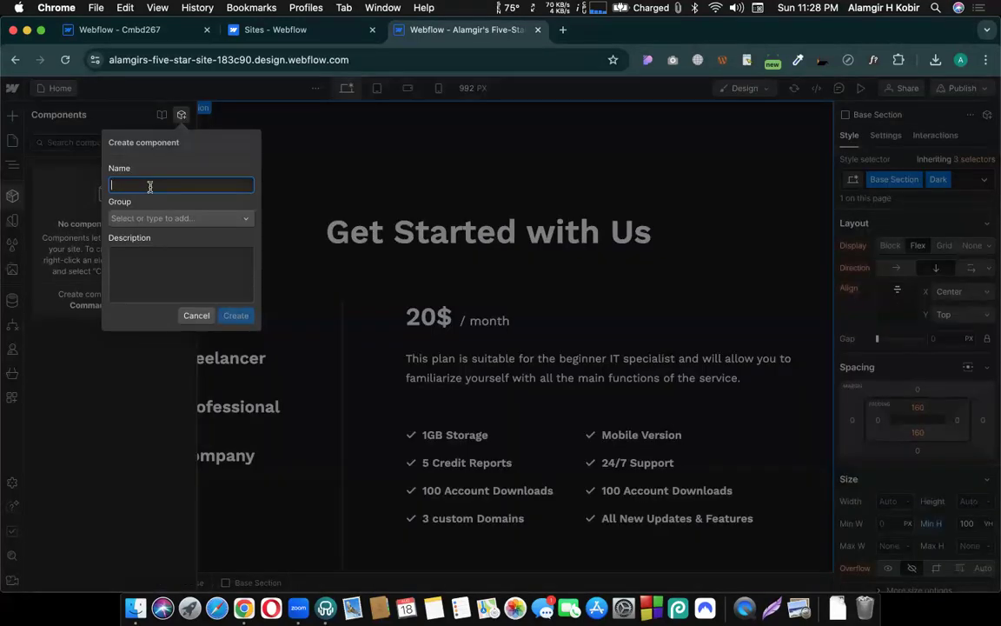
pyautogui.write('pt')
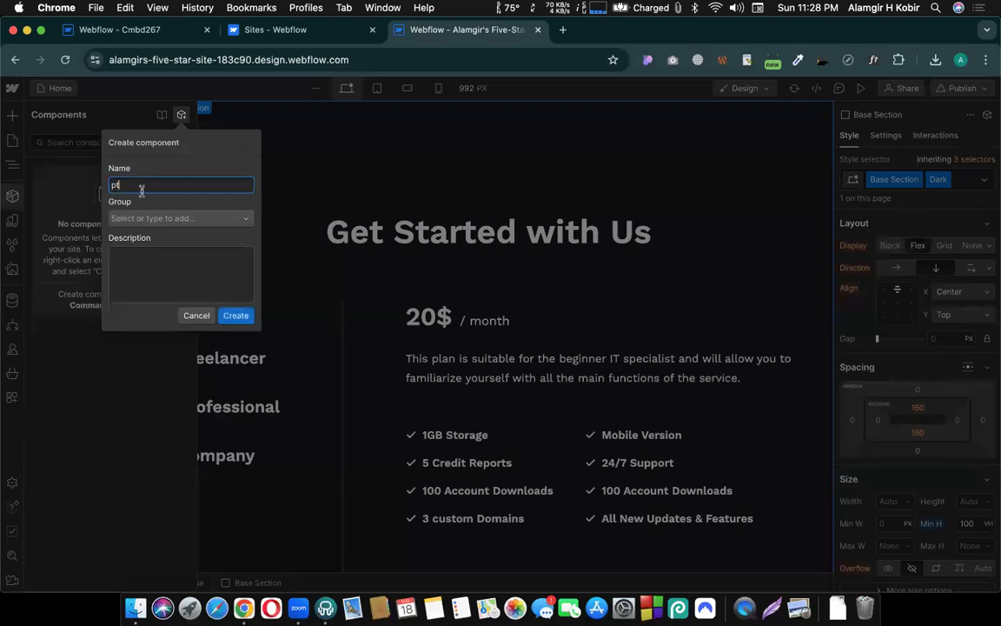
pyautogui.press('Return')
pyautogui.click(37, 89)
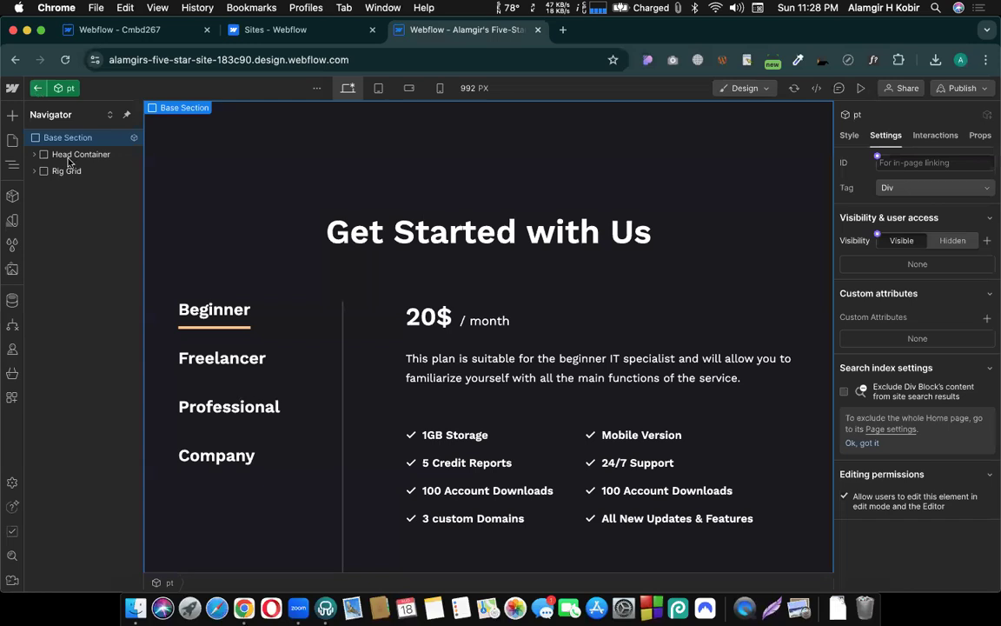
# - Unlink the pt component instance in the cloned site, turning it back into the plain Base Section
pyautogui.click(94, 29)
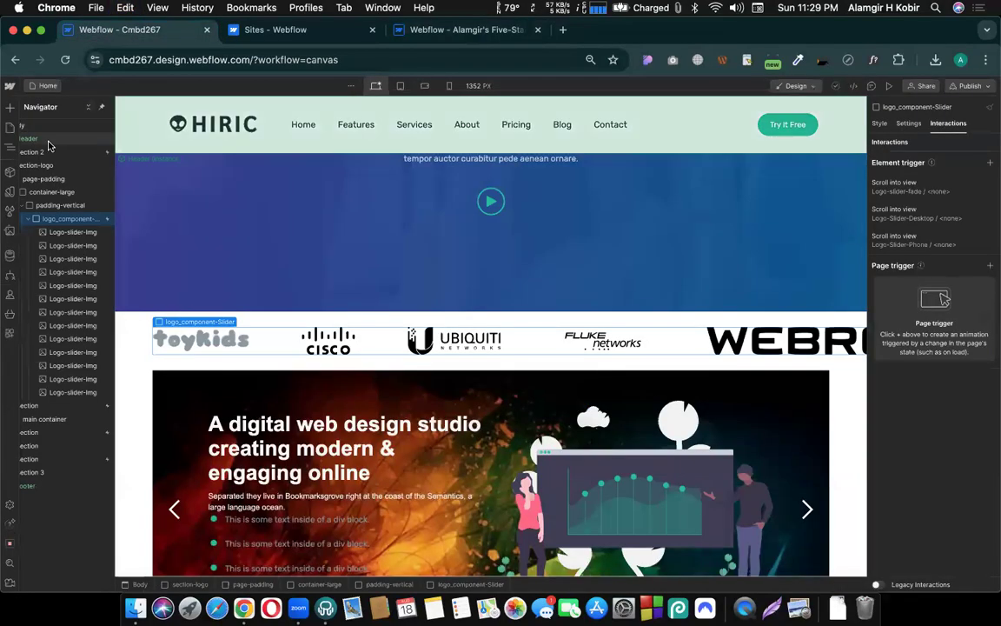
pyautogui.click(45, 126)
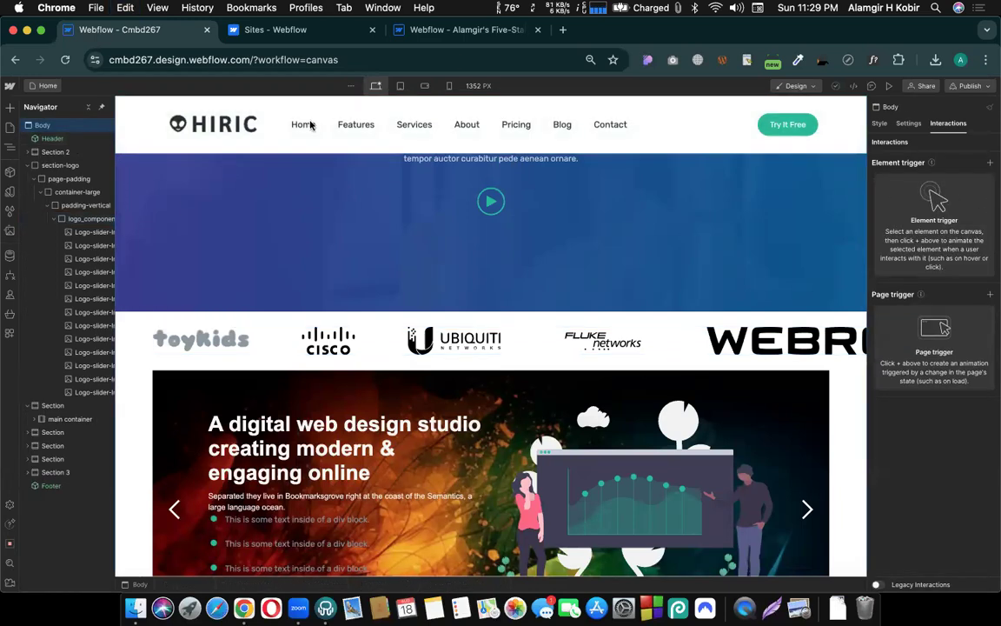
pyautogui.click(474, 30)
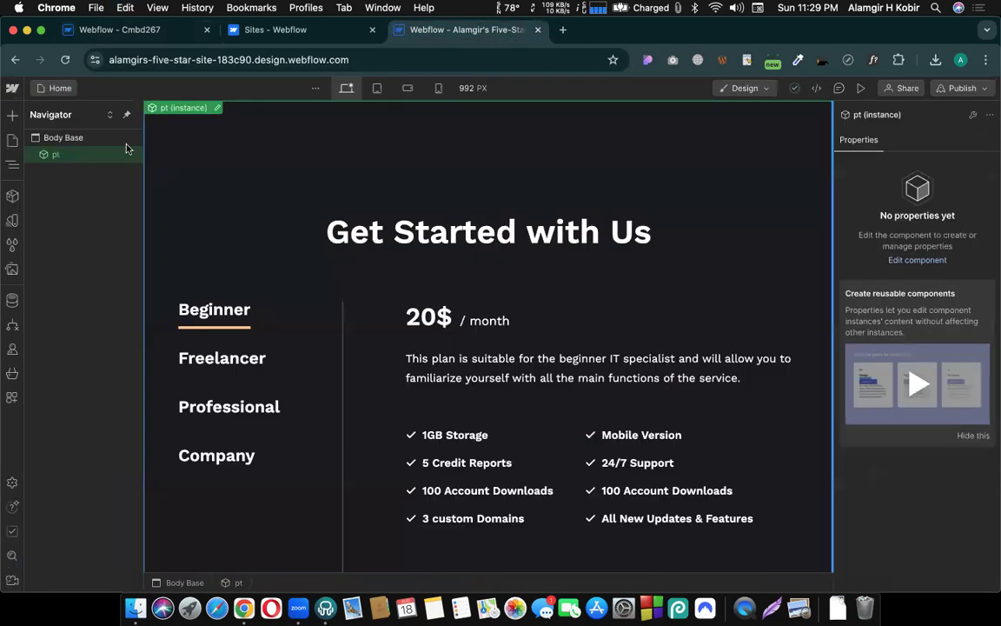
pyautogui.rightClick(54, 155)
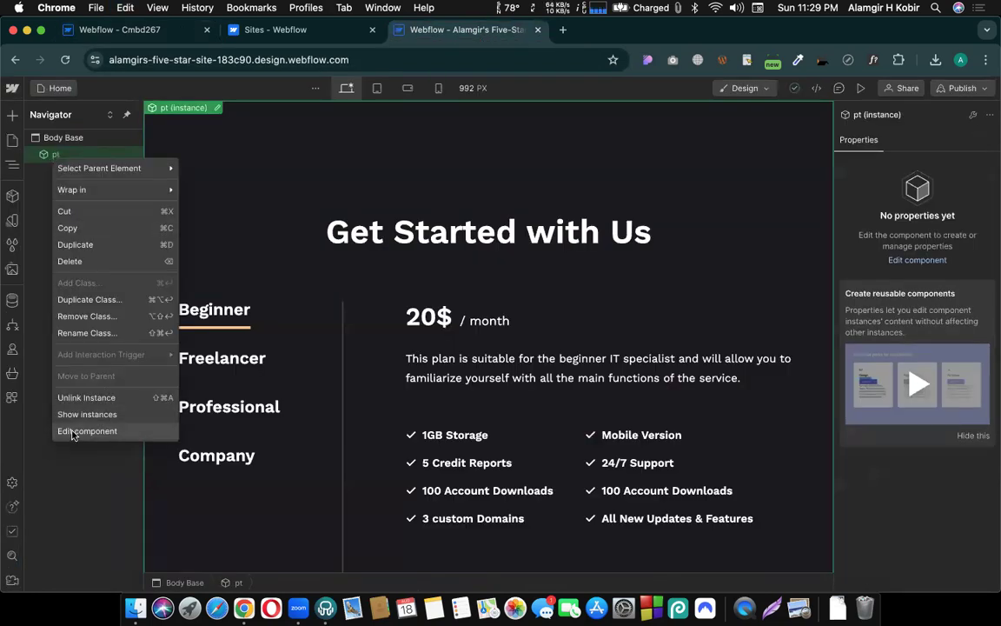
pyautogui.click(71, 402)
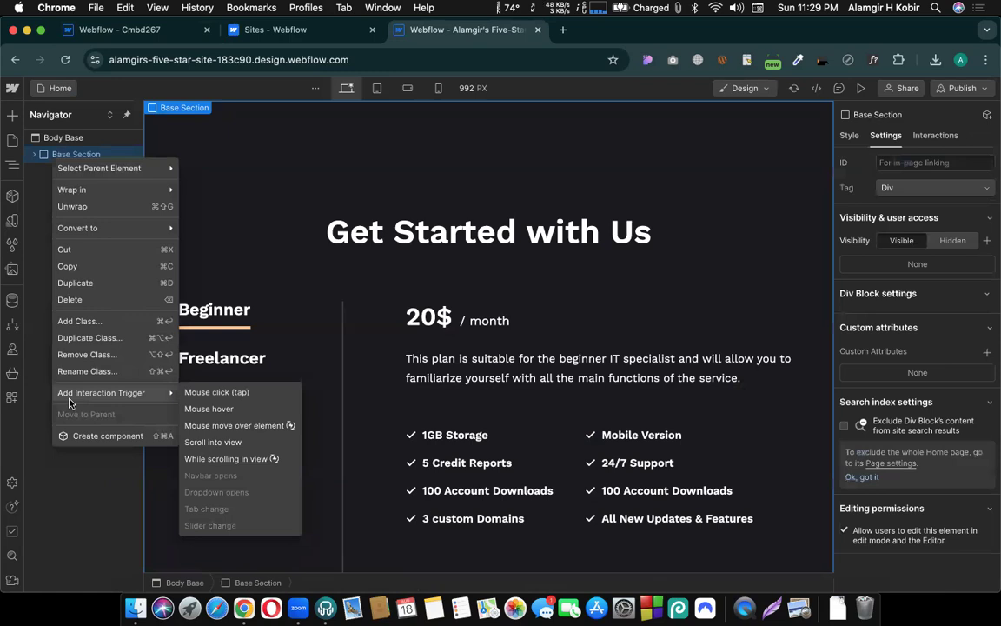
# - Paste the cloned site's Base Section into the Cmbd267 page, and delete that pasted copy below the Footer
pyautogui.click(66, 158)
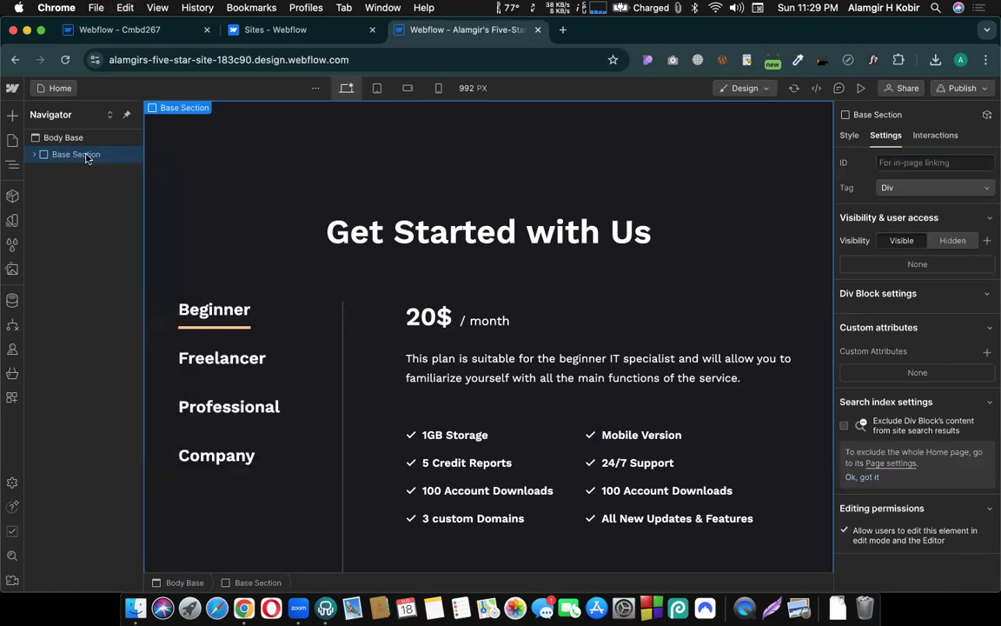
pyautogui.click(120, 29)
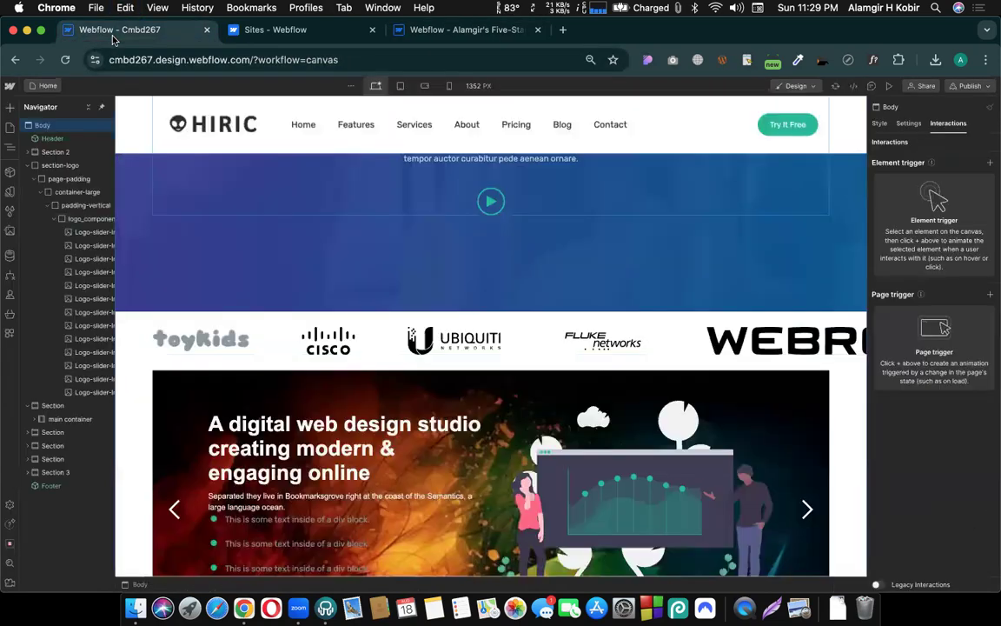
pyautogui.click(58, 500)
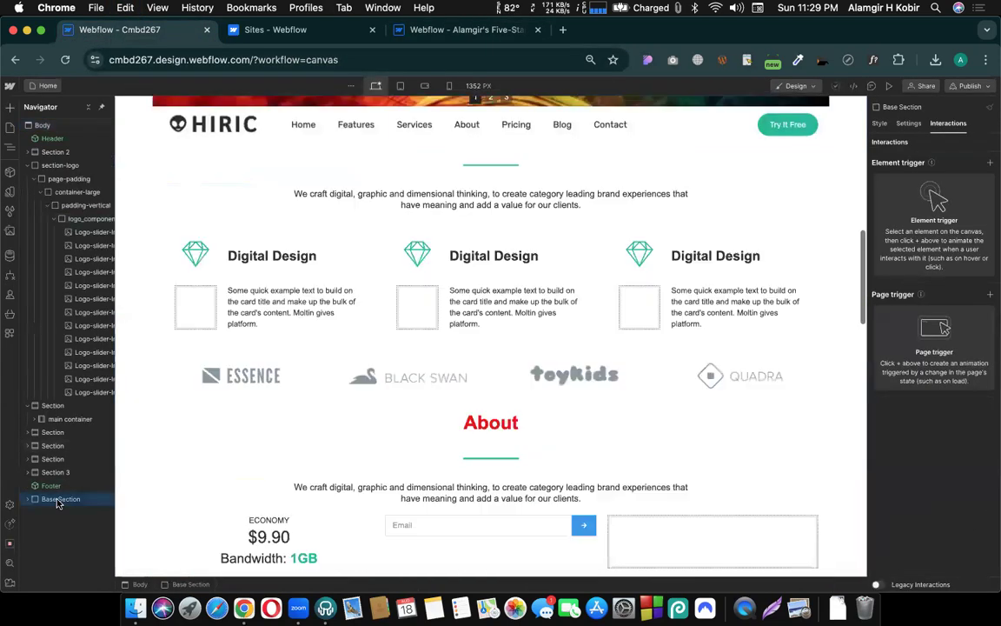
pyautogui.press('Delete')
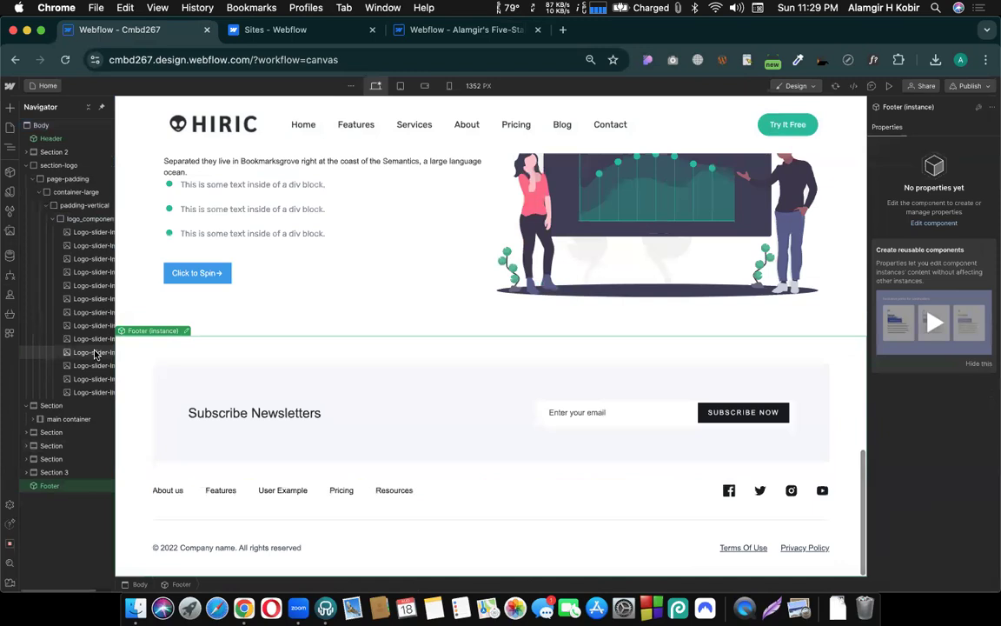
# - Copy the Base Section from the cloned pricing site and paste it into the Body of the Cmbd267 page
pyautogui.click(38, 127)
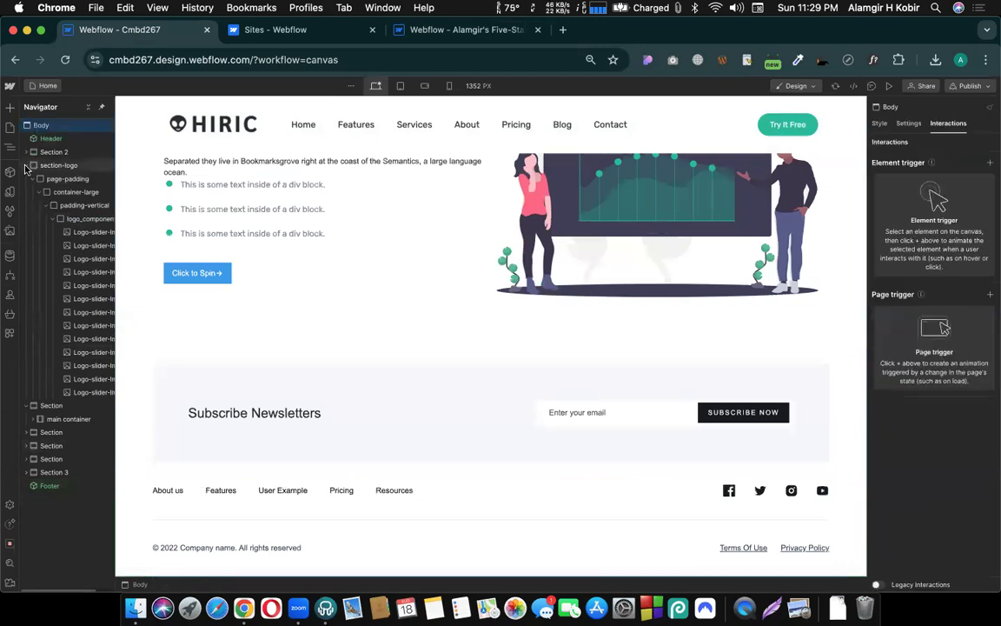
pyautogui.click(26, 166)
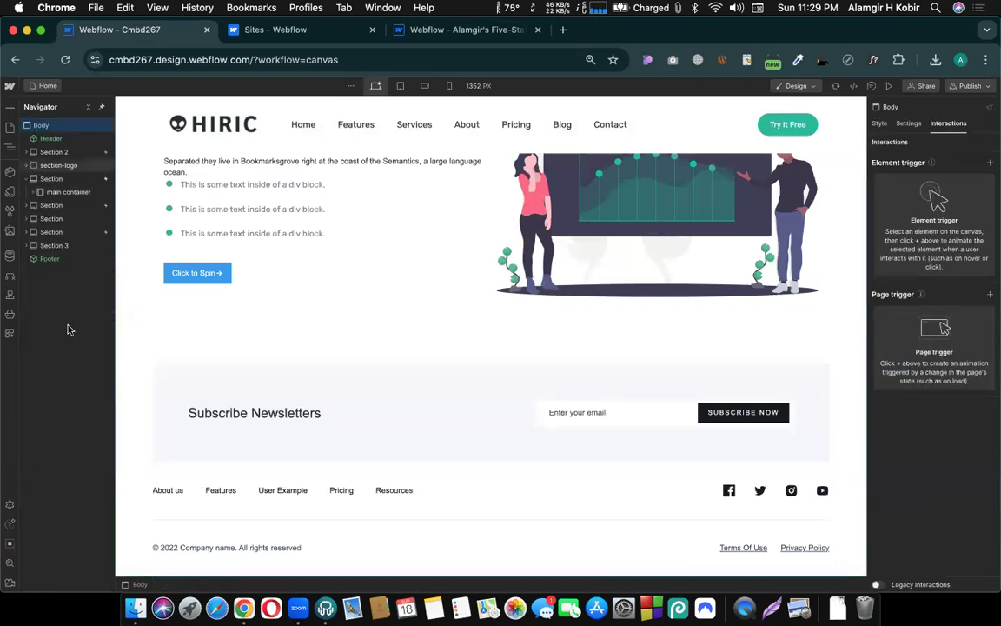
pyautogui.click(418, 32)
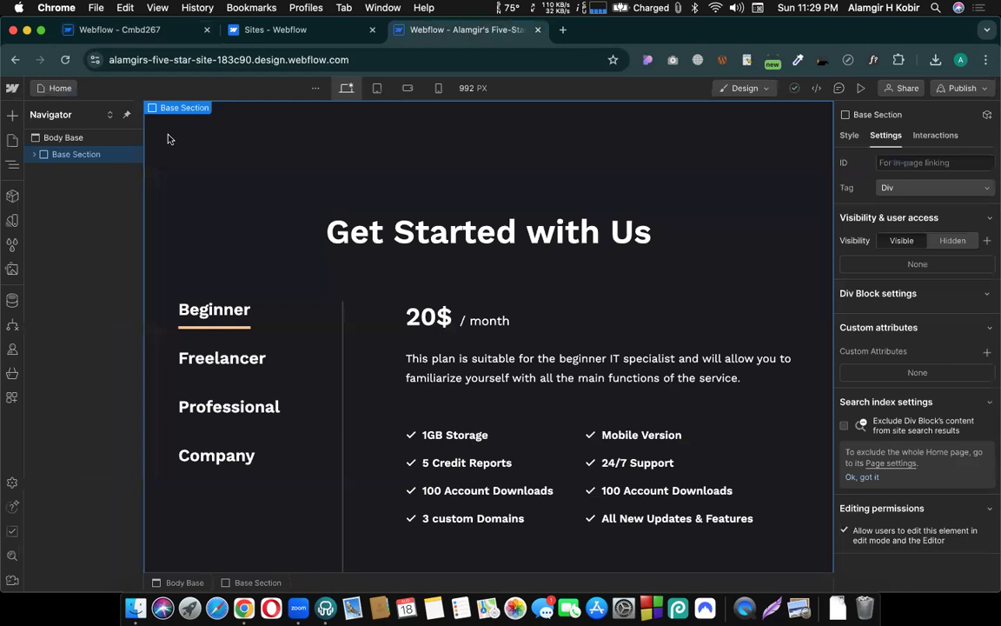
pyautogui.rightClick(95, 156)
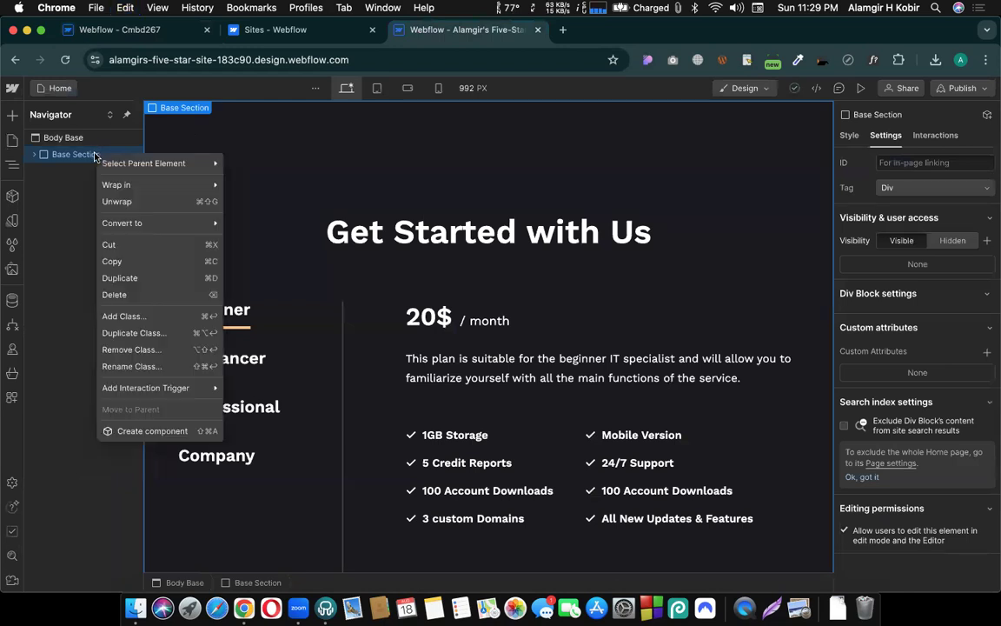
pyautogui.click(110, 264)
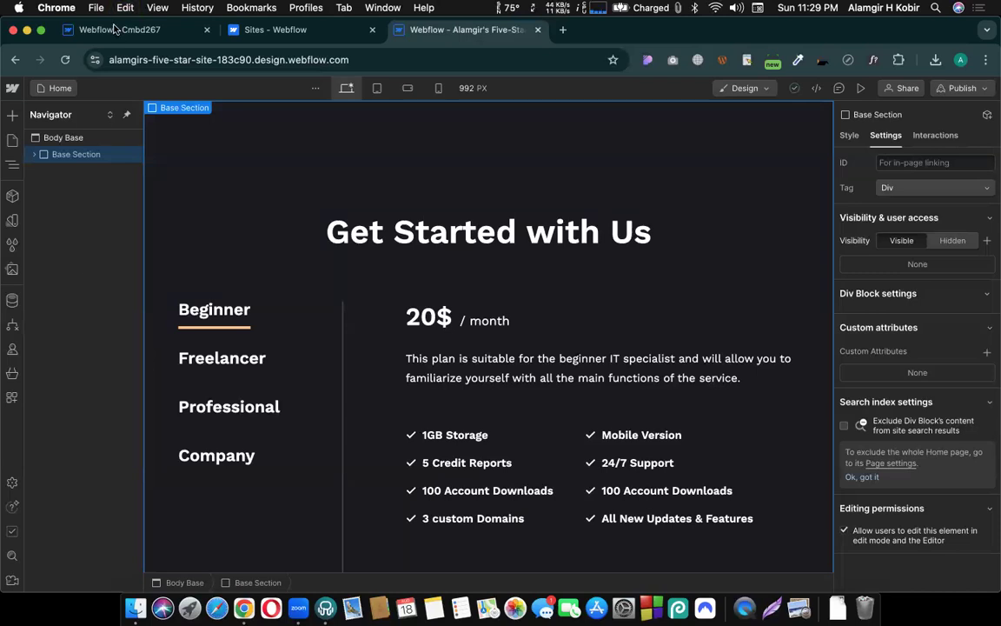
pyautogui.click(115, 30)
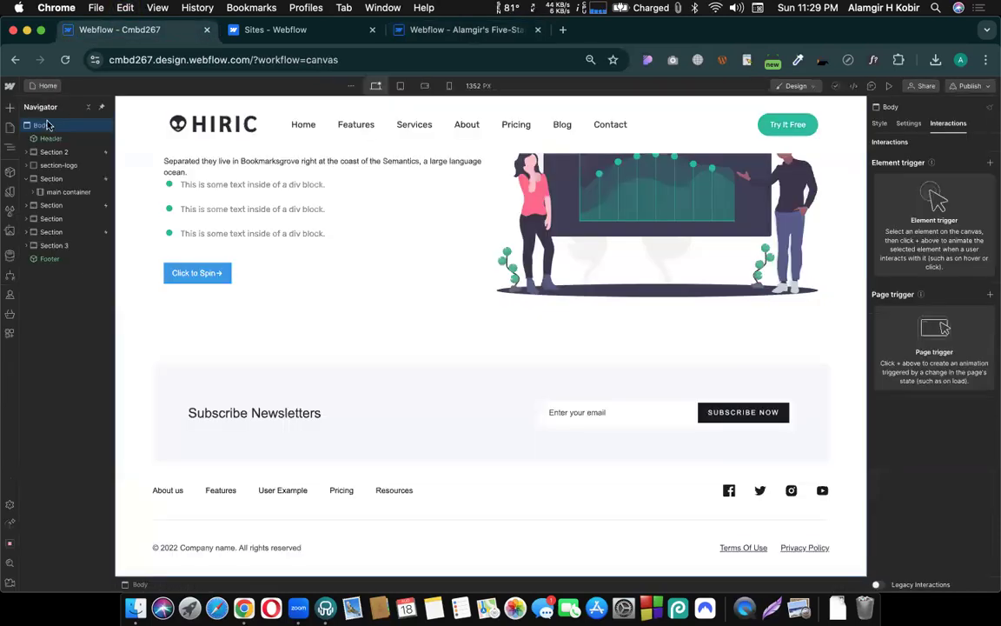
pyautogui.press('cmd+v')
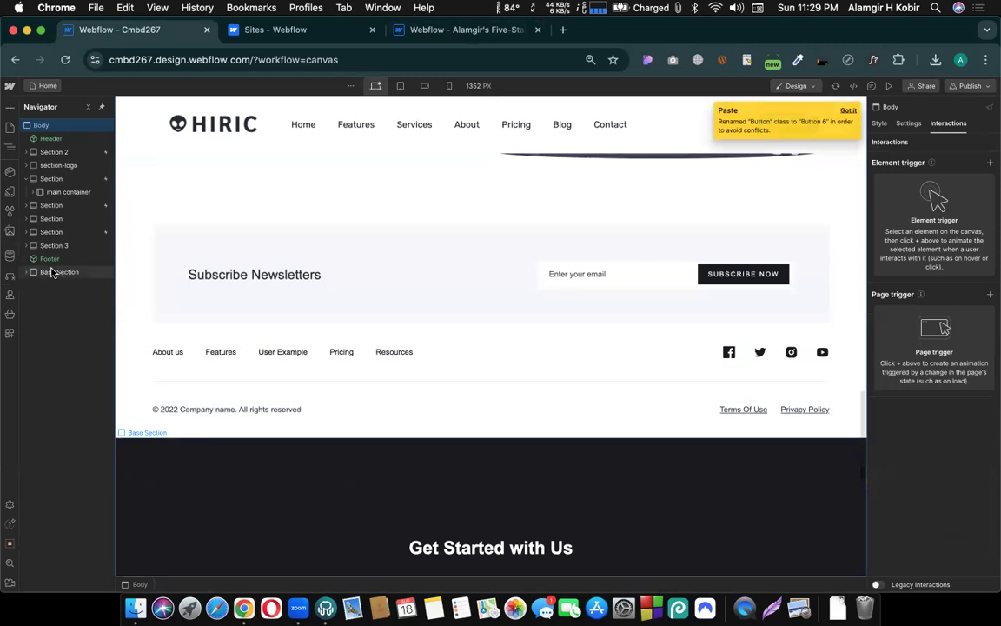
# - Move the pasted Base Section from below the Footer to directly after section-logo, and select it
pyautogui.click(51, 273)
pyautogui.click(48, 258)
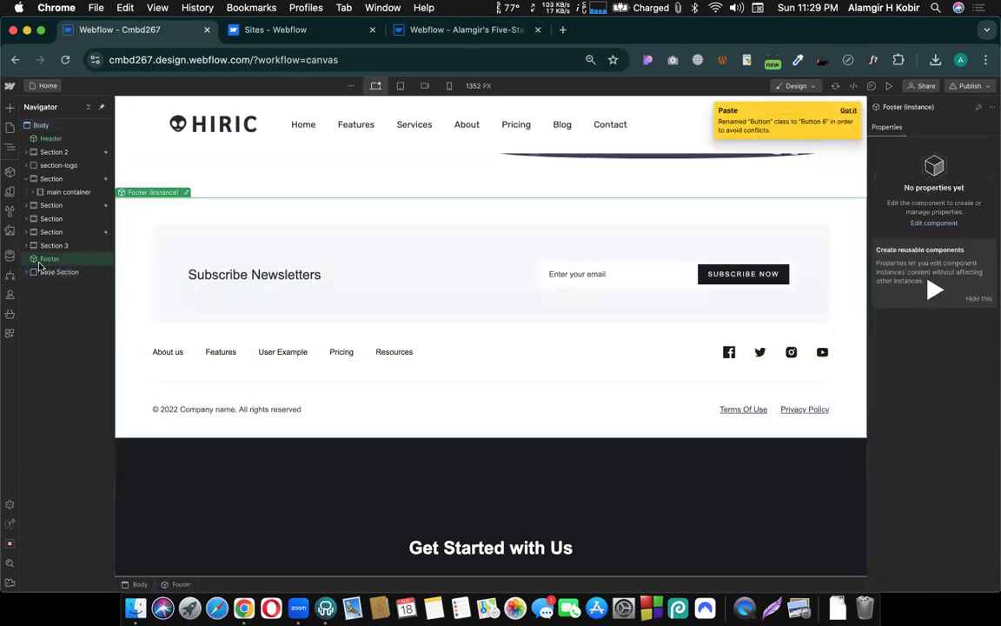
pyautogui.click(48, 139)
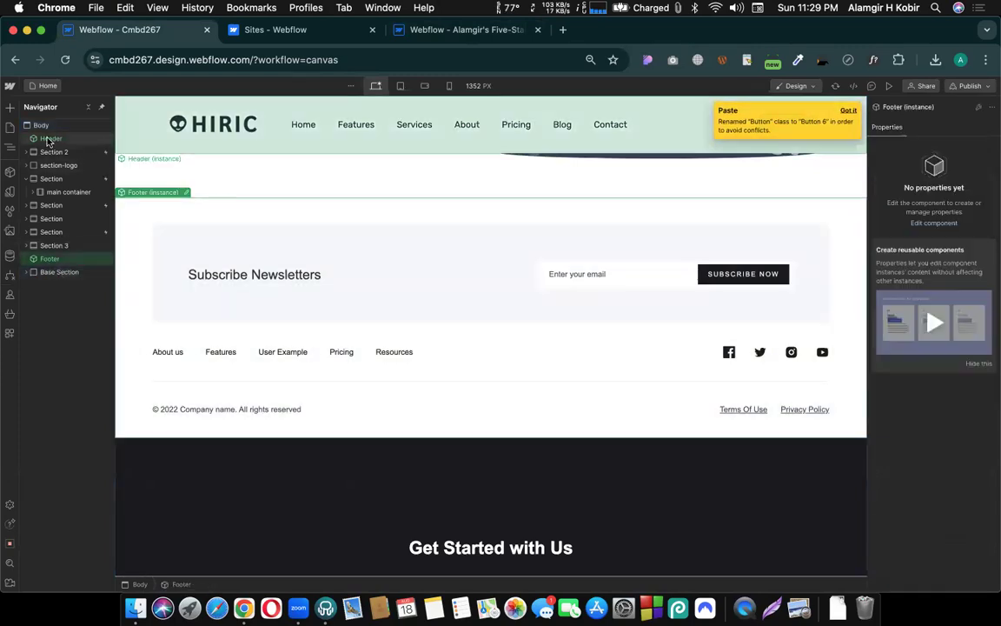
pyautogui.scroll(20, 277, 329)
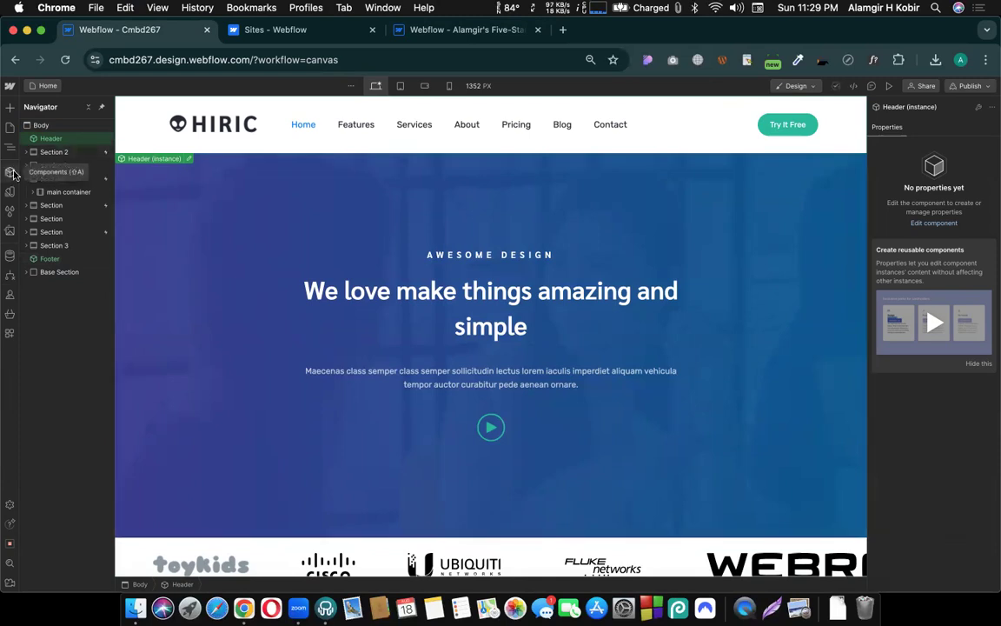
pyautogui.scroll(-20, 207, 243)
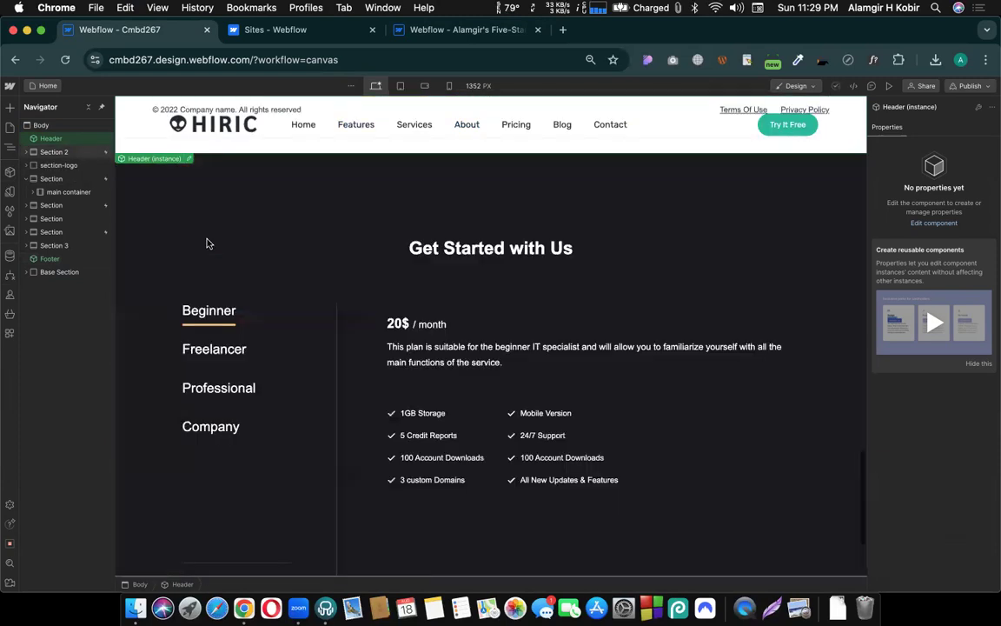
pyautogui.scroll(5, 207, 244)
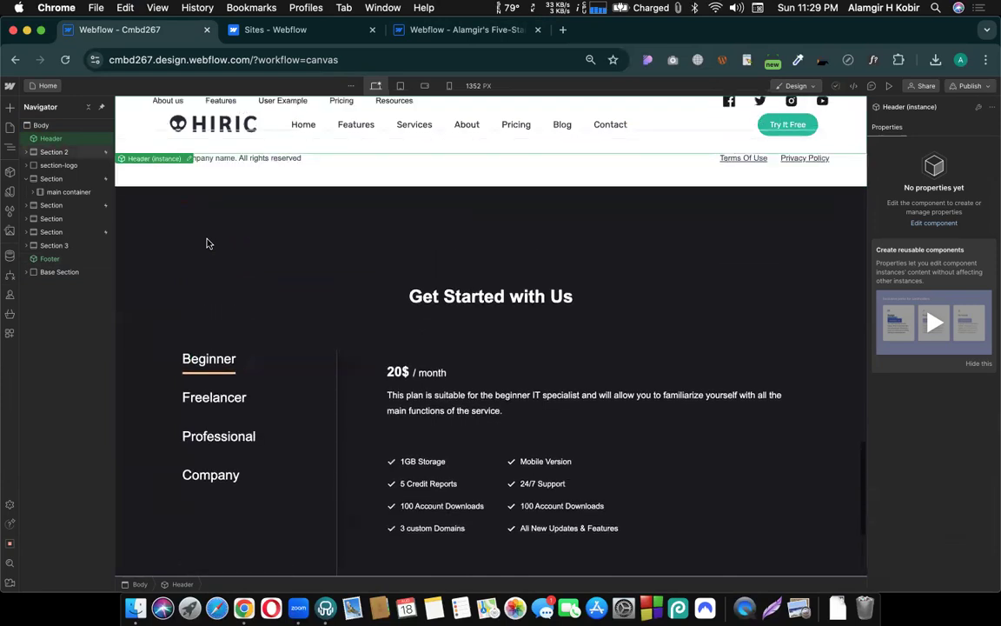
pyautogui.click(52, 272)
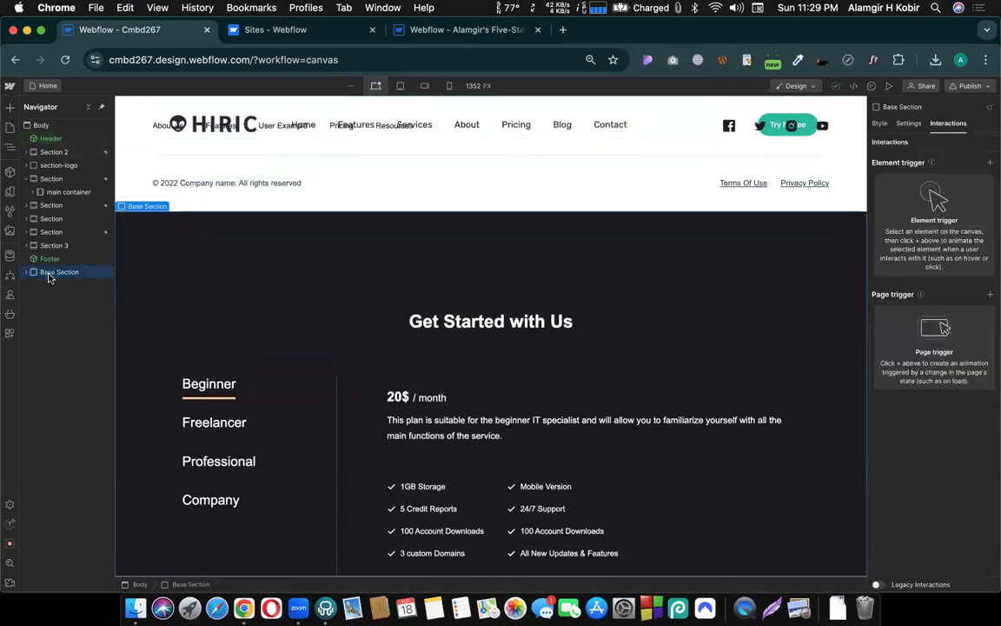
pyautogui.moveTo(48, 185); pyautogui.dragTo(32, 183)
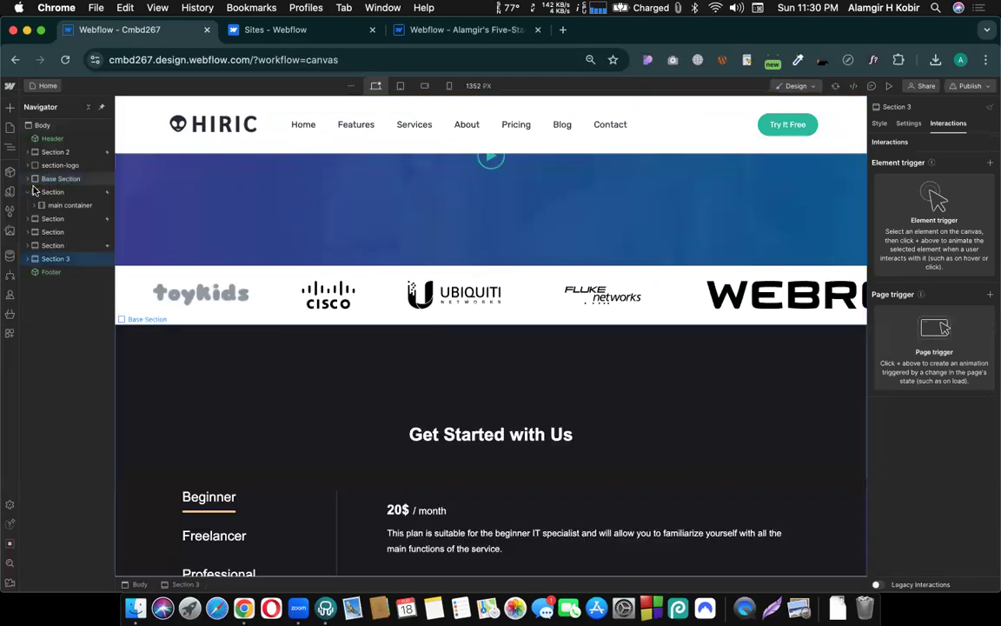
pyautogui.click(27, 192)
pyautogui.click(58, 181)
# - Preview the page and try the Freelancer, Professional, Company and Beginner pricing tabs, and return to editing
pyautogui.scroll(-5, 451, 405)
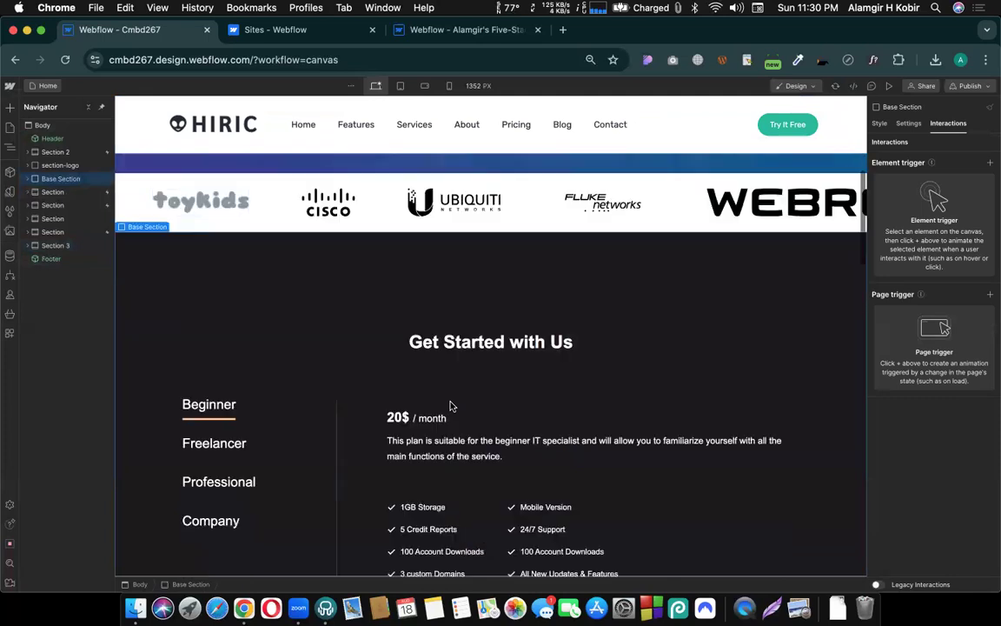
pyautogui.click(888, 86)
pyautogui.click(206, 299)
pyautogui.click(224, 339)
pyautogui.click(224, 378)
pyautogui.click(231, 263)
pyautogui.click(888, 86)
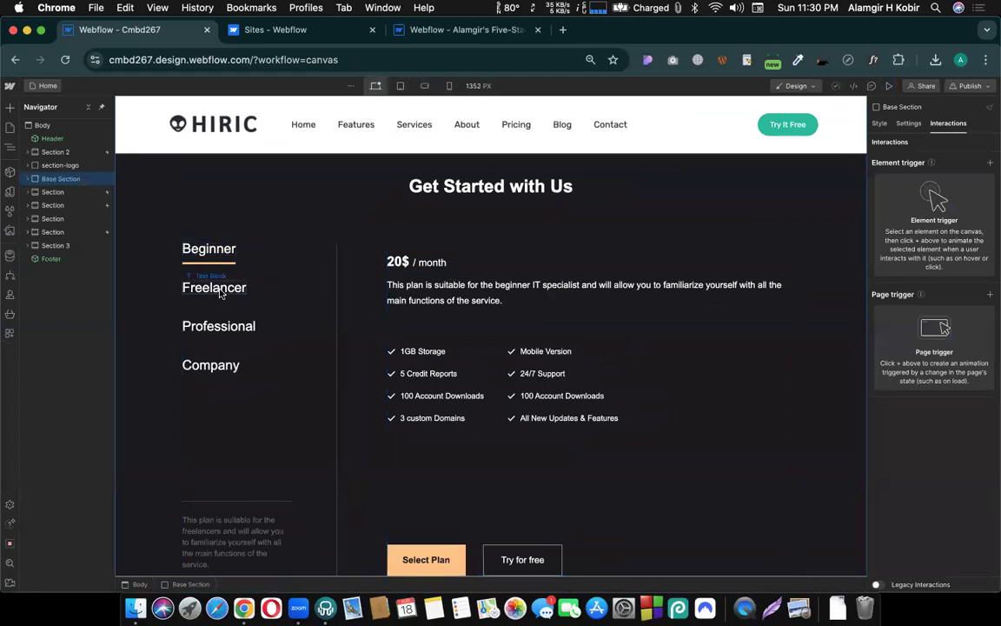
# - Expand the Base Section's Head Container and Rig Grid structure down to the tab links in its Tabs Menu
pyautogui.click(29, 179)
pyautogui.click(33, 193)
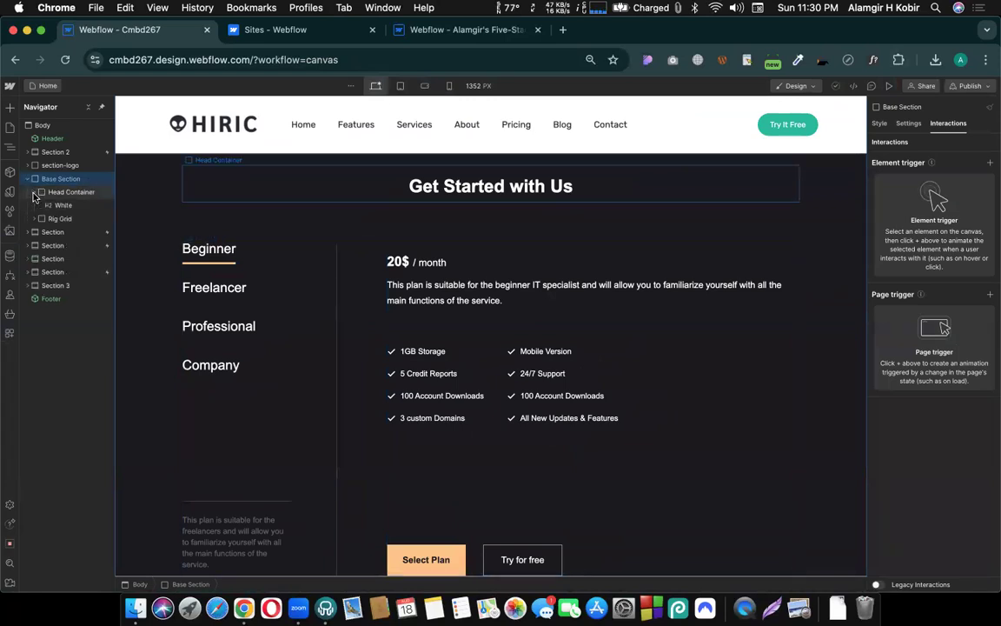
pyautogui.click(32, 219)
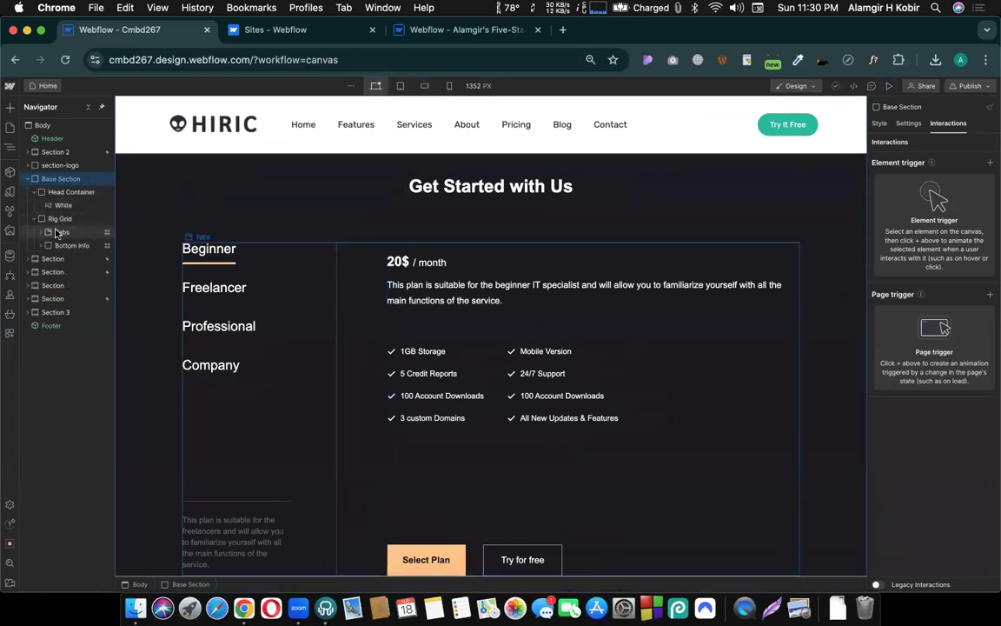
pyautogui.click(40, 232)
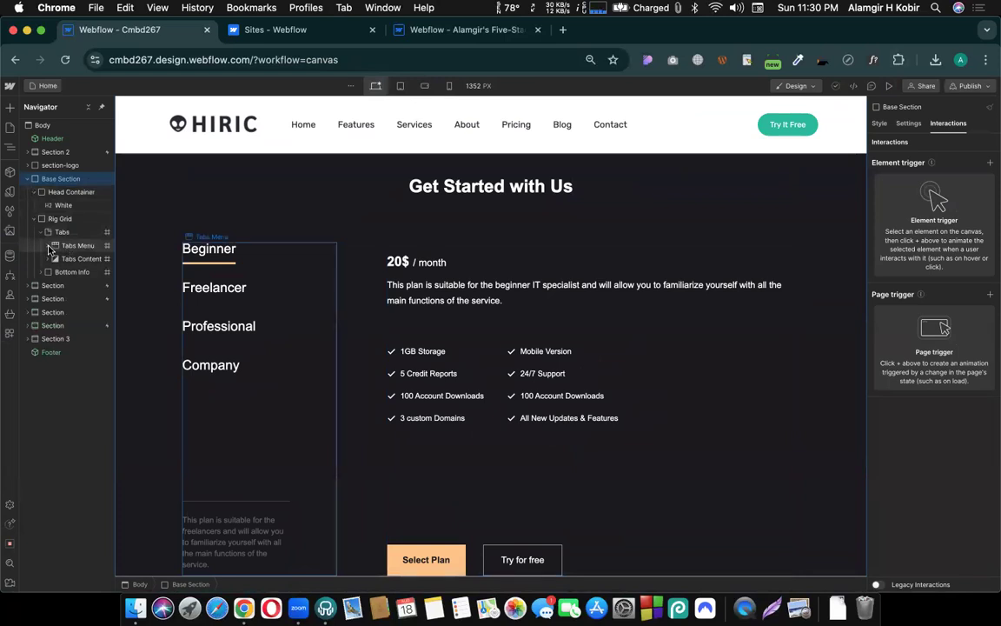
pyautogui.click(50, 250)
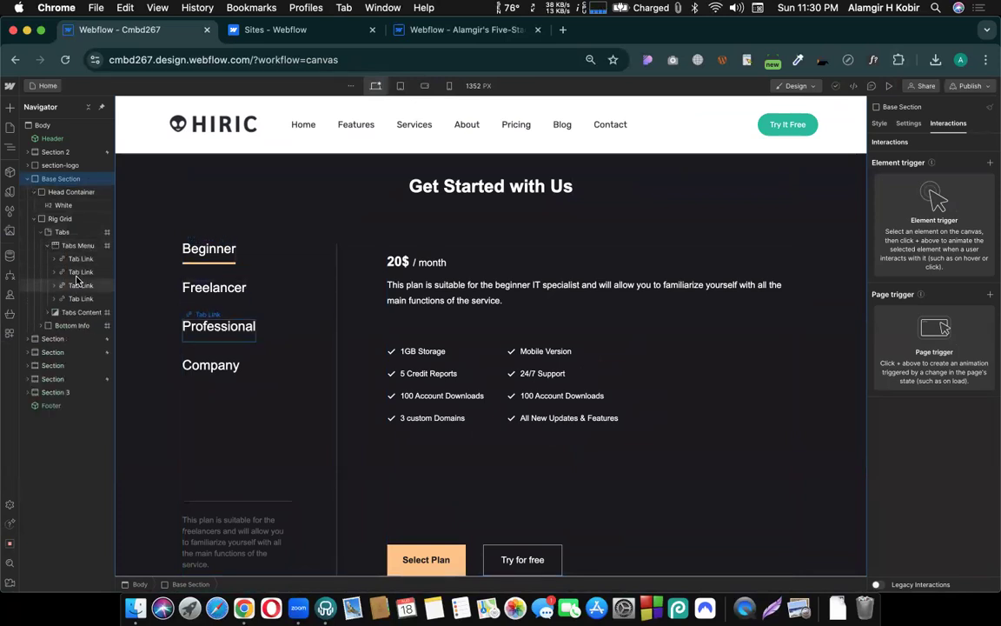
# - In the pricing Tabs element's settings, try Tab 2 as the active tab, and set Tab 4 as active
pyautogui.click(75, 274)
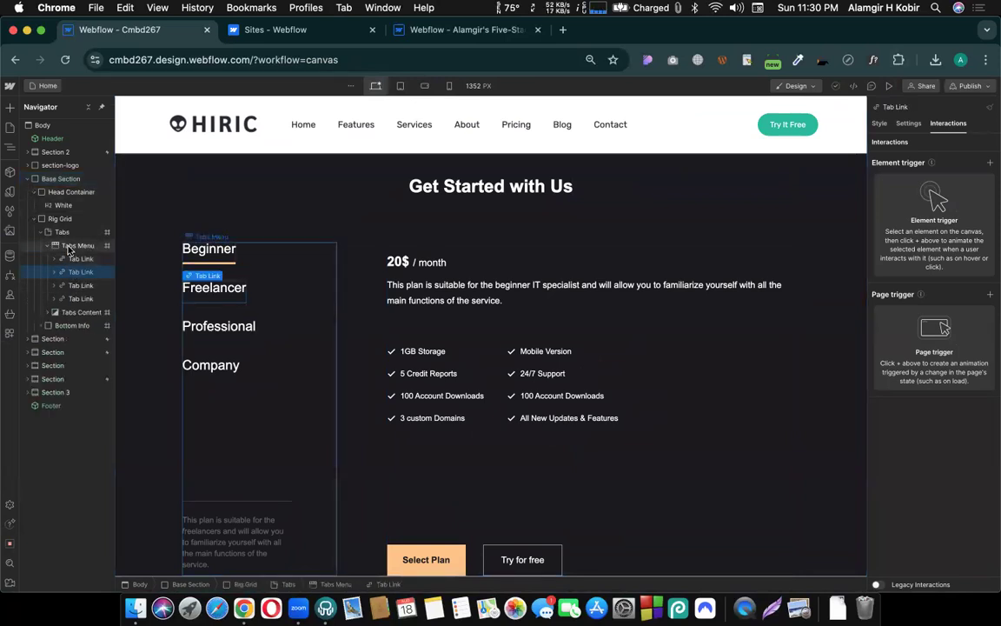
pyautogui.click(70, 232)
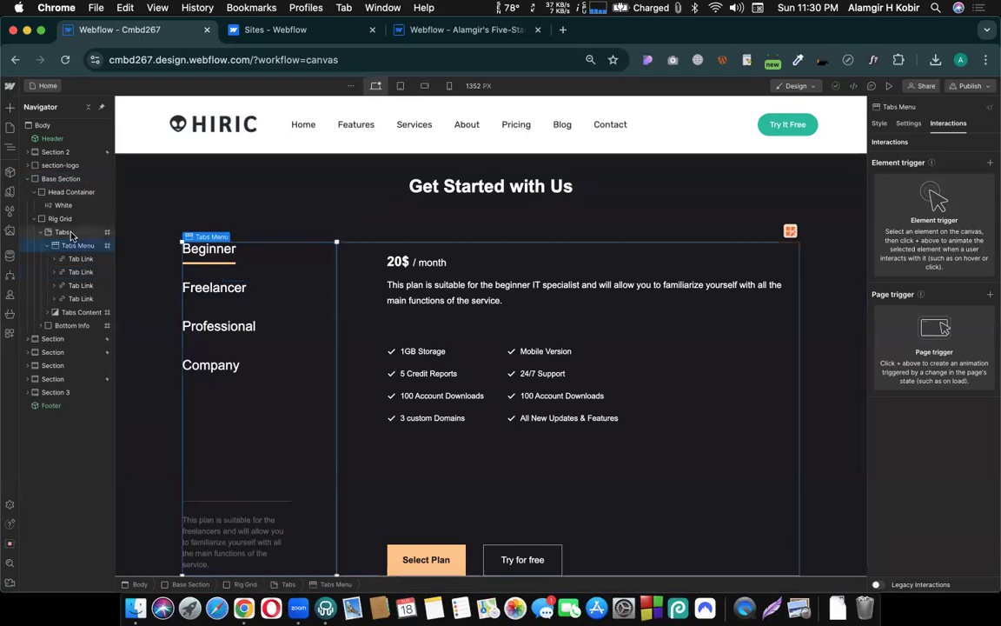
pyautogui.click(217, 236)
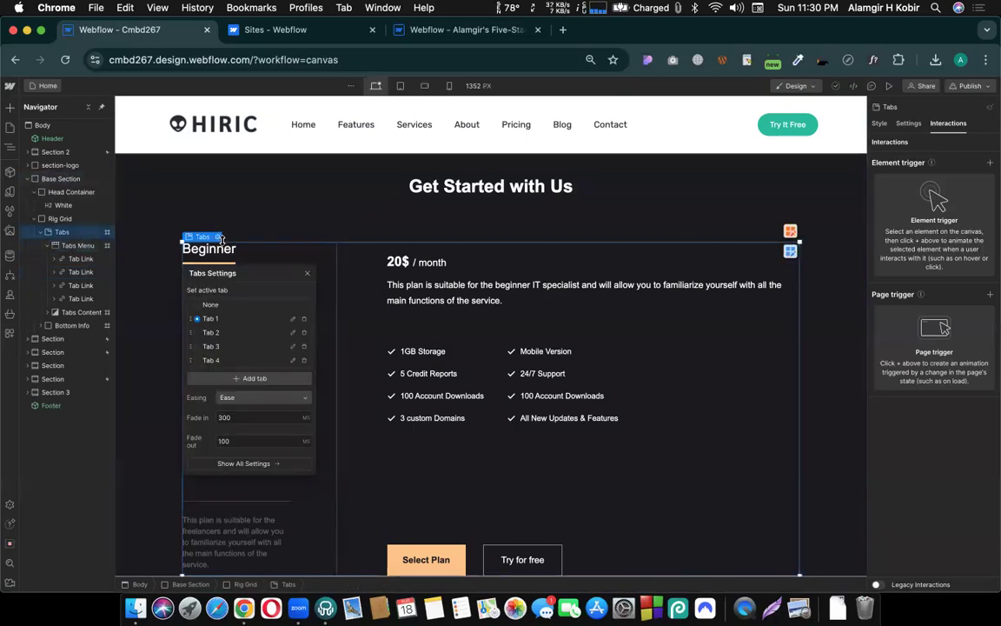
pyautogui.click(196, 332)
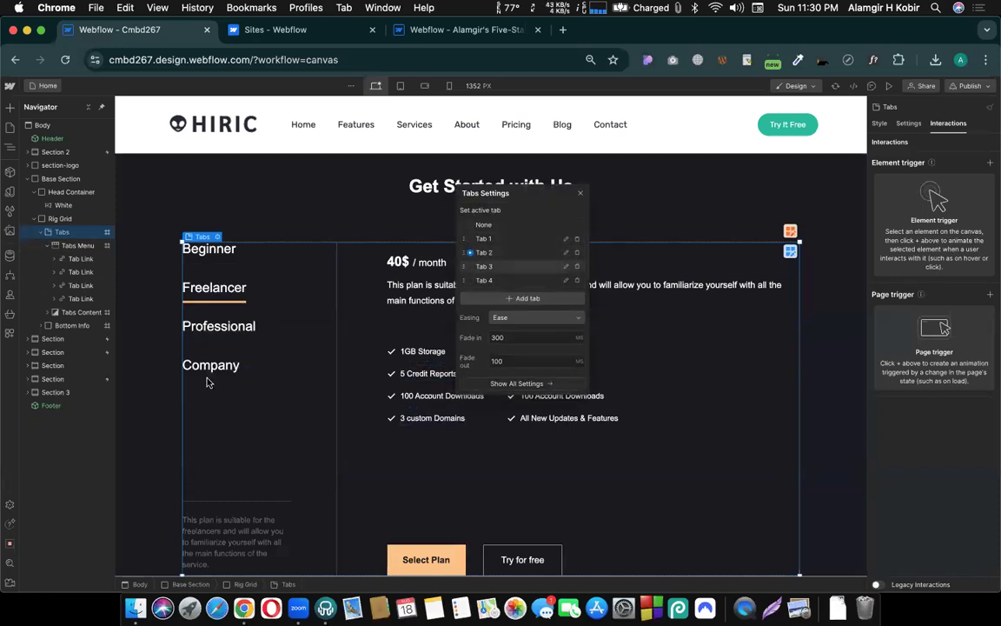
pyautogui.click(474, 281)
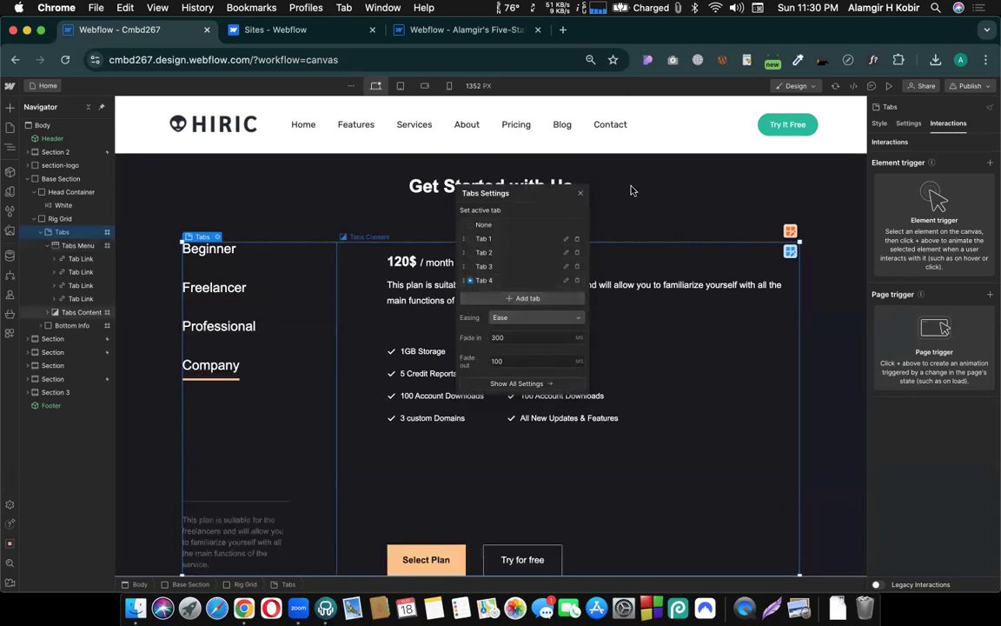
pyautogui.click(580, 195)
pyautogui.scroll(5, 557, 278)
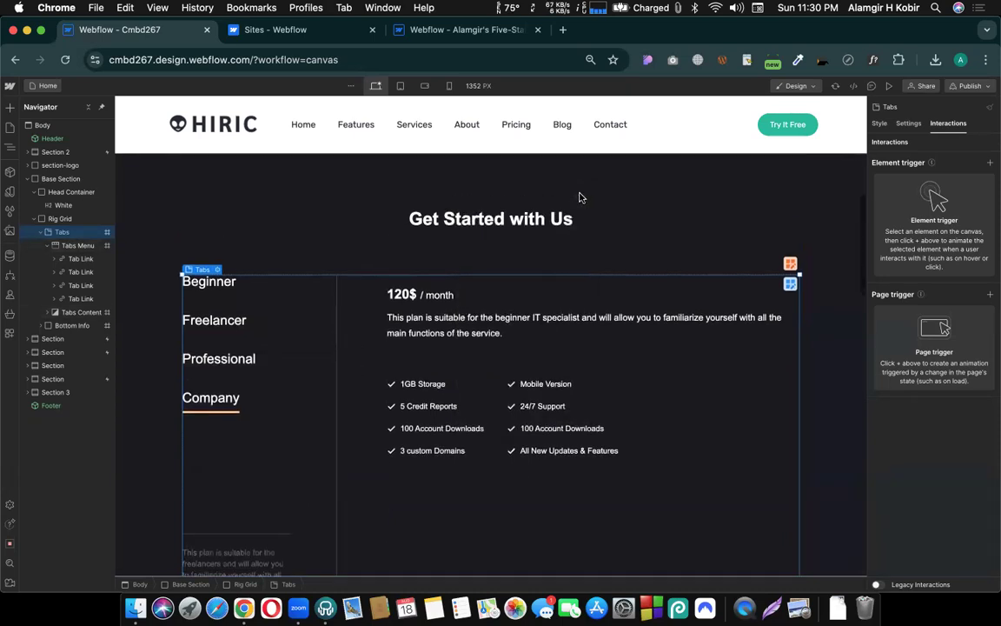
pyautogui.scroll(-10, 525, 373)
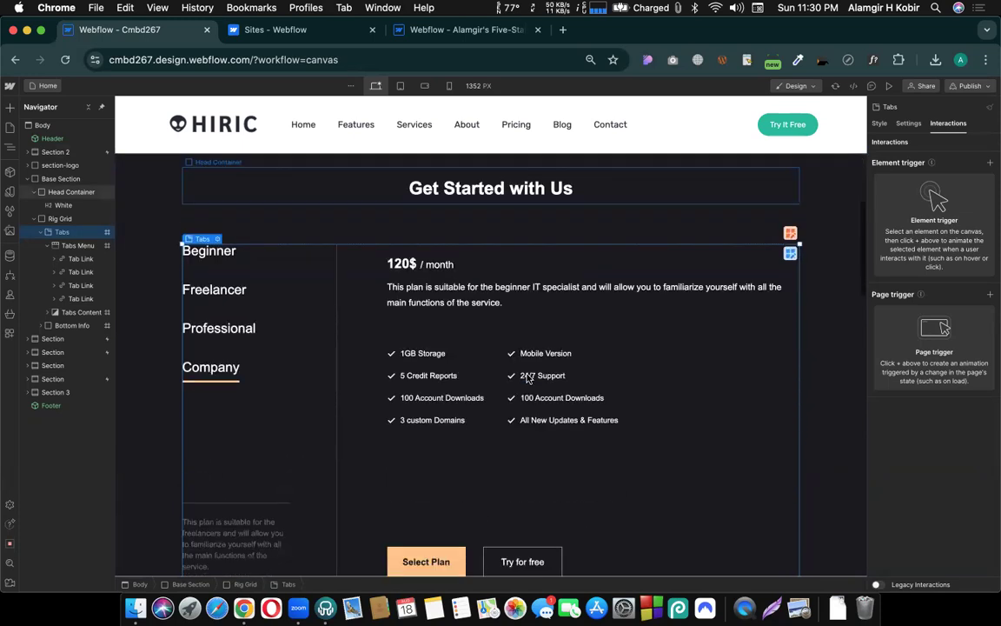
pyautogui.scroll(-15, 526, 378)
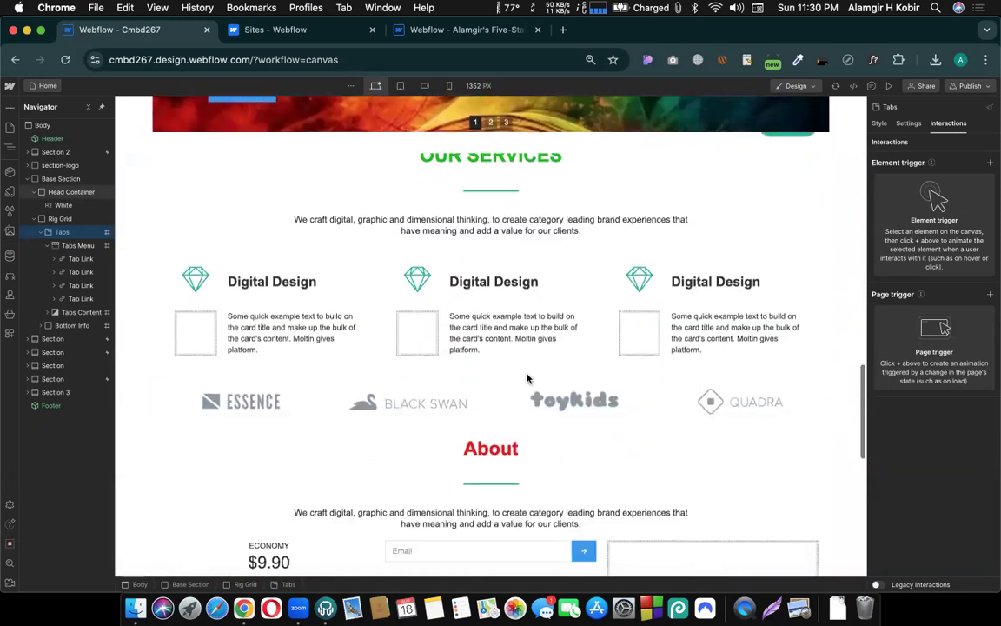
pyautogui.scroll(-3, 526, 378)
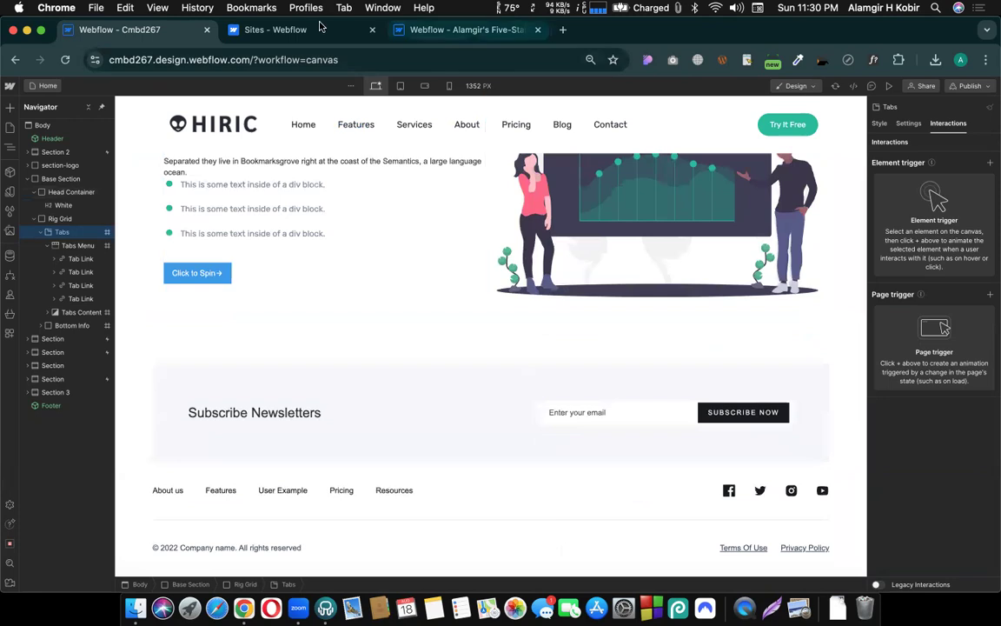
# - Close the cloned pricing site's designer and archive that site from the workspace dashboard, confirming with its site name
pyautogui.click(462, 31)
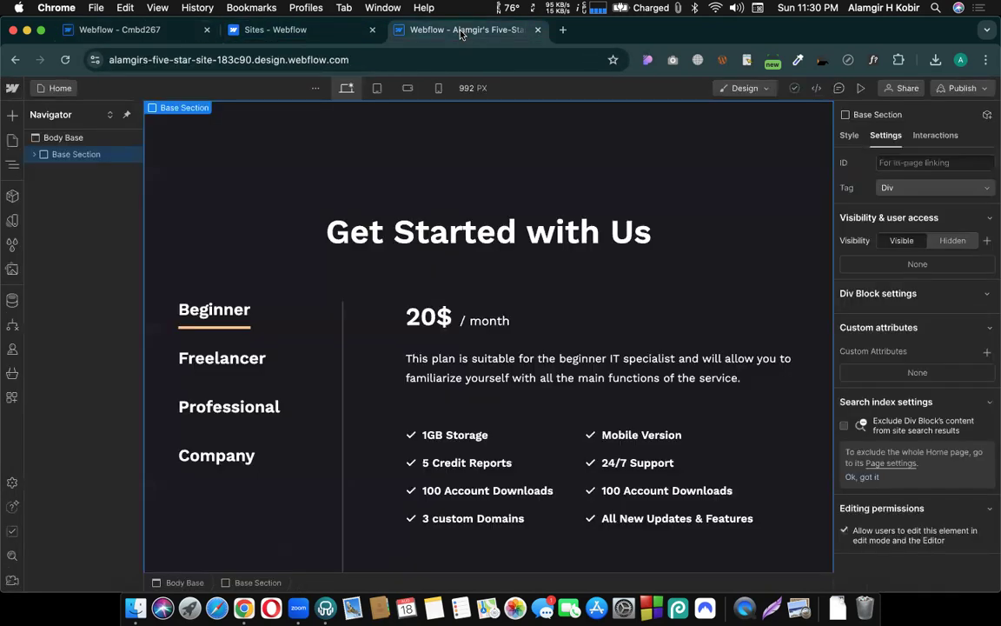
pyautogui.click(537, 30)
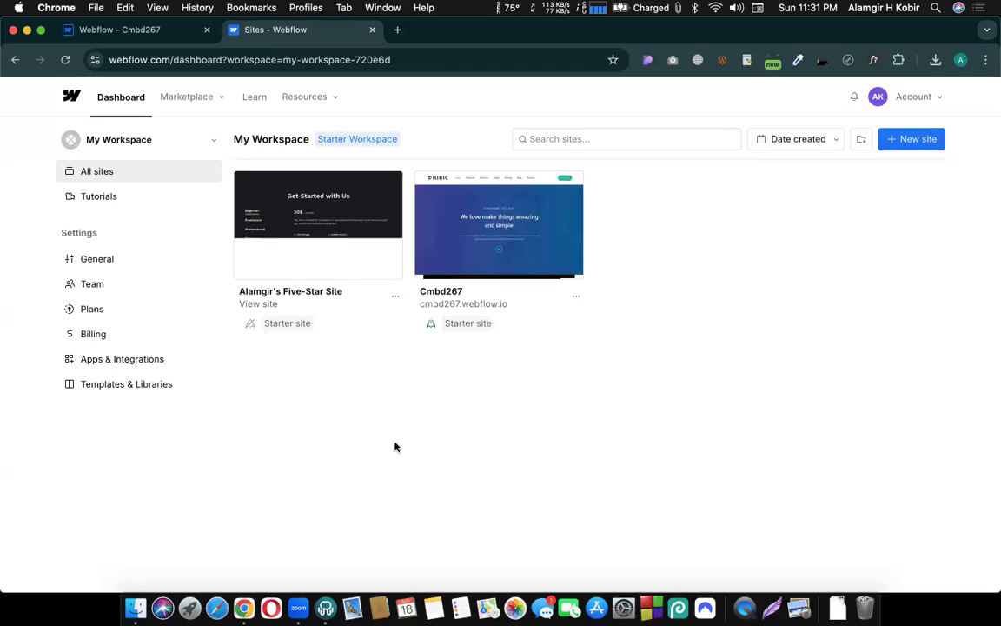
pyautogui.click(394, 297)
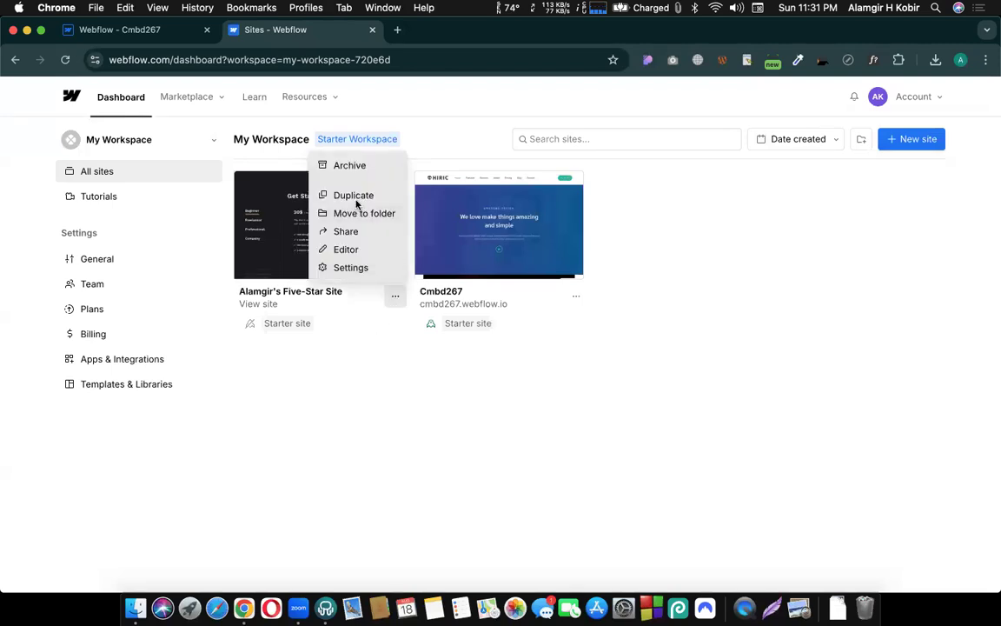
pyautogui.click(341, 166)
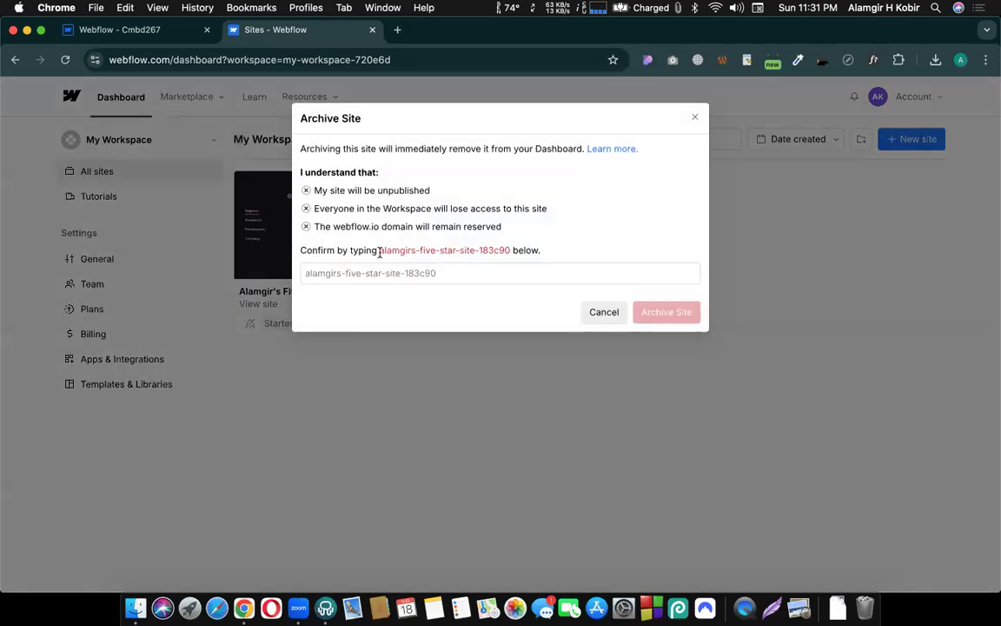
pyautogui.moveTo(388, 250); pyautogui.dragTo(501, 250)
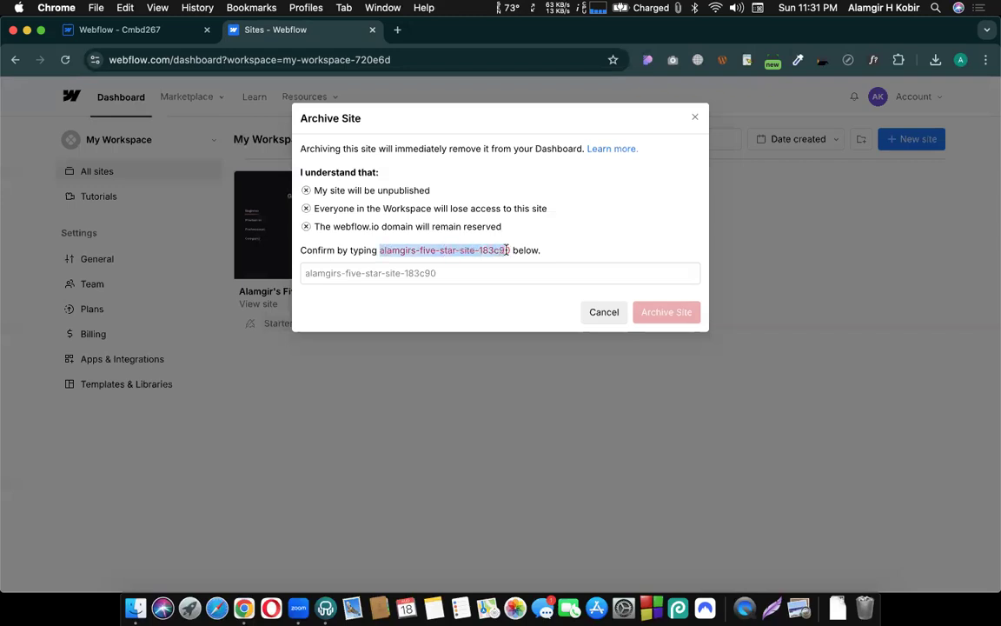
pyautogui.moveTo(469, 257); pyautogui.dragTo(443, 273)
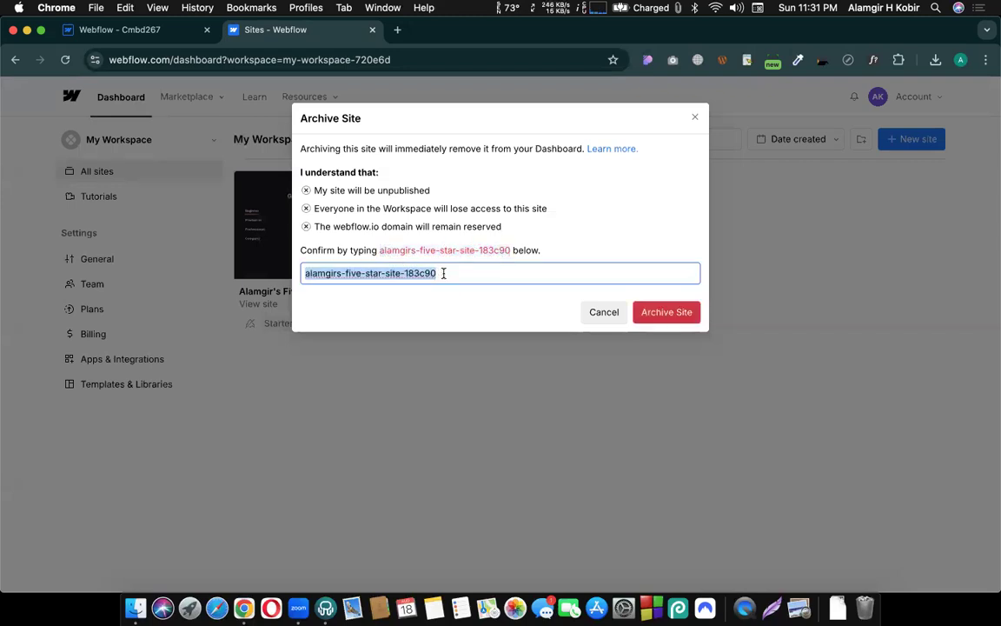
pyautogui.click(664, 311)
# - Return to the Cmbd267 page, examine how the pricing section sits between the logo section and the slider, and select the slider's section
pyautogui.click(132, 32)
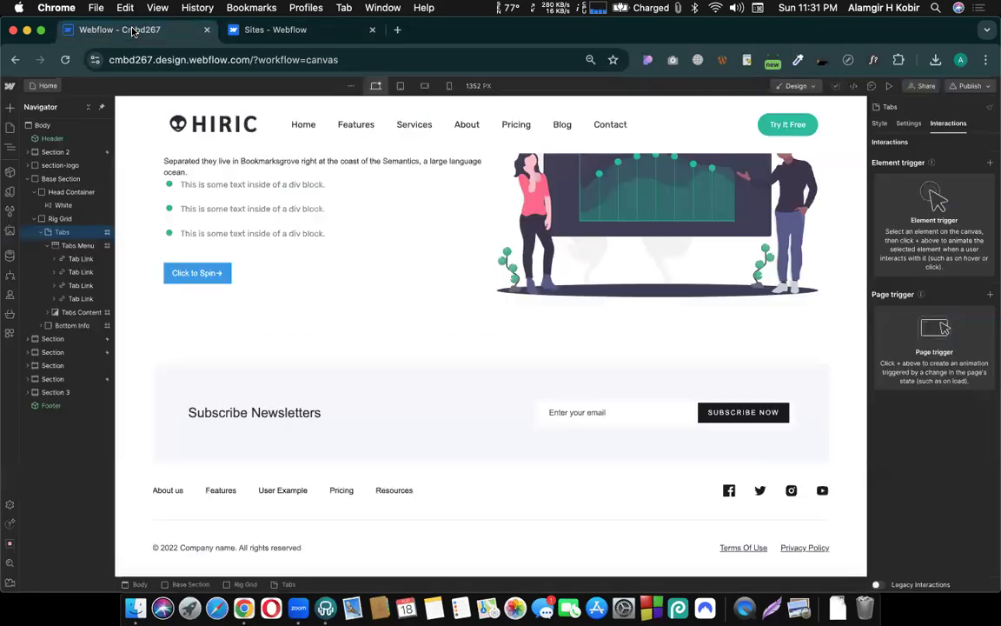
pyautogui.scroll(7, 387, 296)
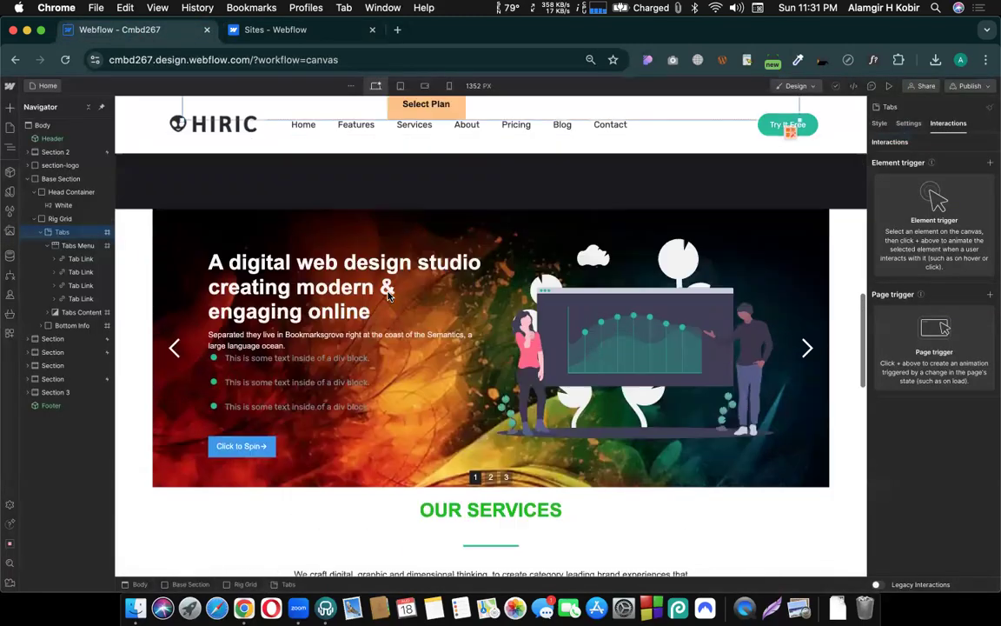
pyautogui.scroll(7, 389, 292)
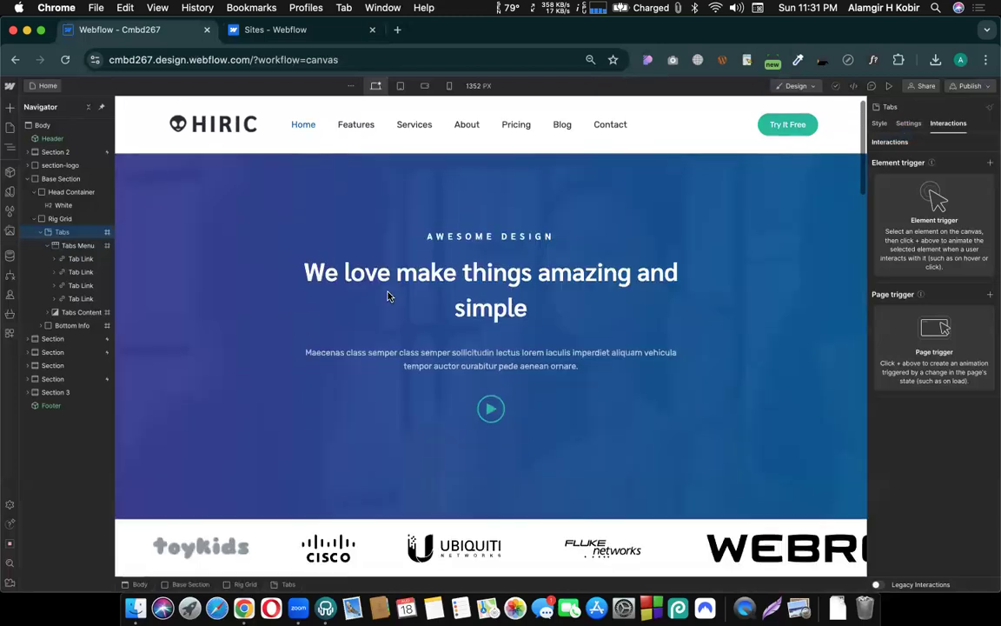
pyautogui.scroll(-12, 437, 357)
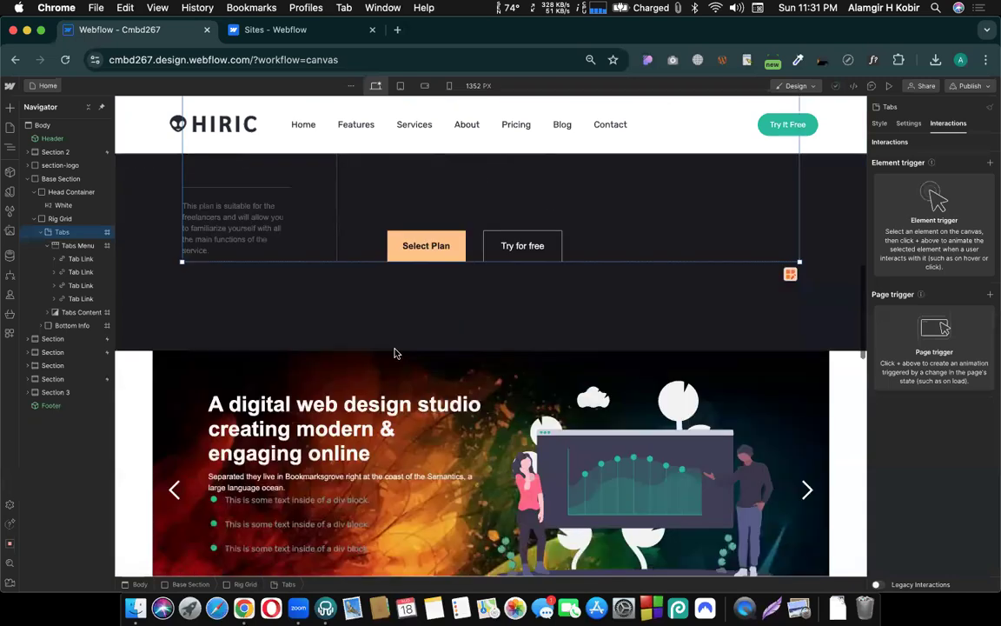
pyautogui.scroll(-3, 394, 353)
pyautogui.click(121, 279)
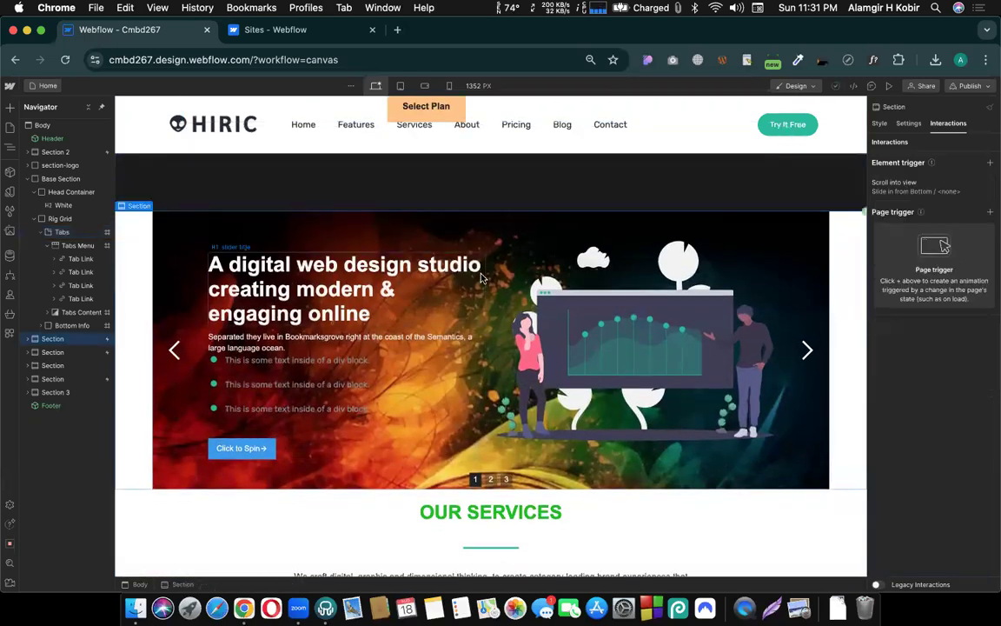
pyautogui.scroll(1, 121, 279)
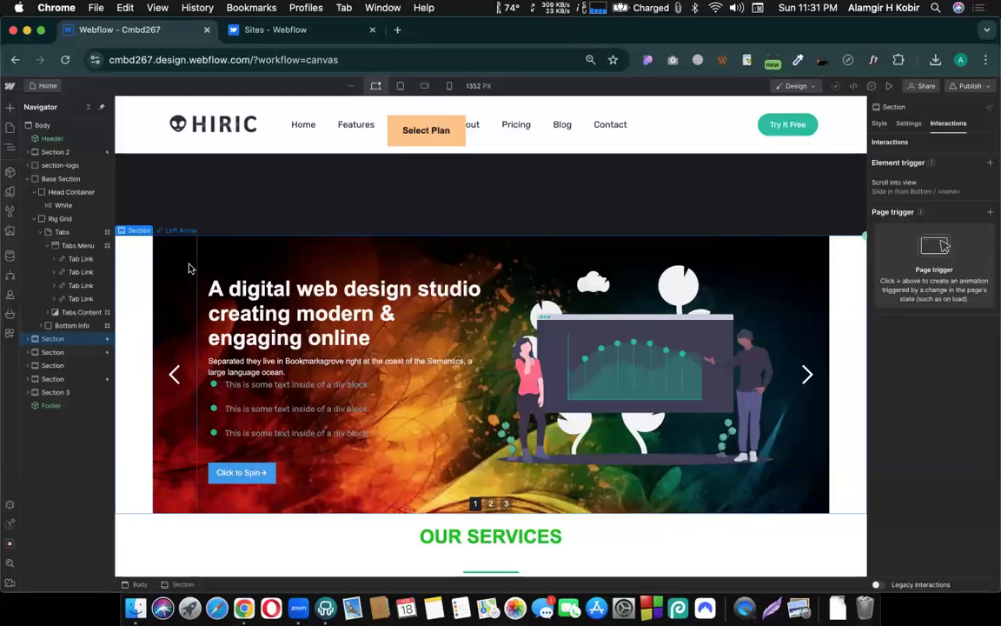
pyautogui.scroll(5, 189, 268)
pyautogui.scroll(-3, 189, 268)
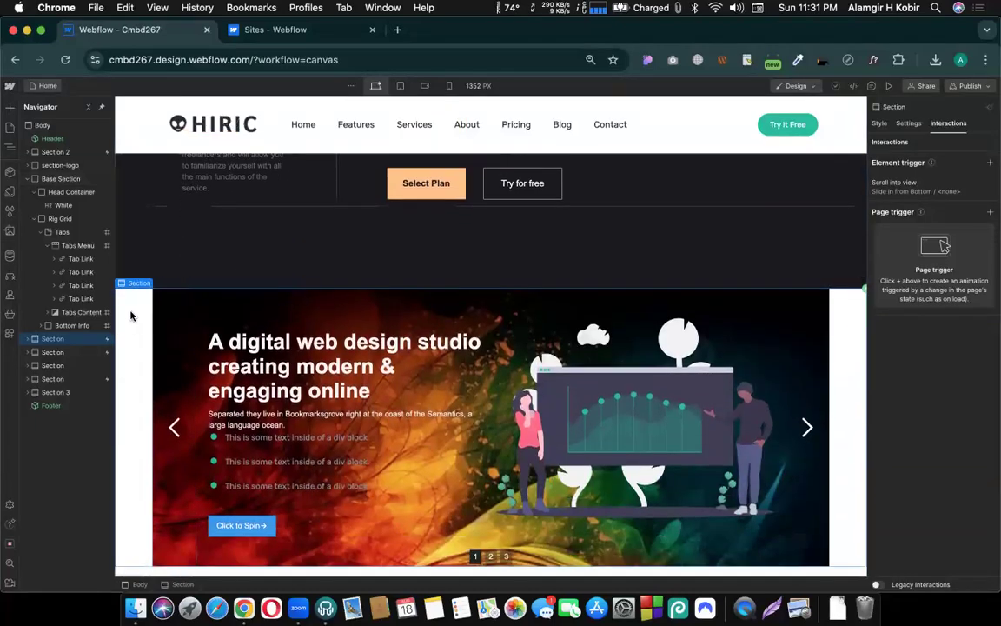
# - Open a blank browser tab, check the Sites dashboard for the remaining sites, and return to the Cmbd267 designer
pyautogui.click(397, 30)
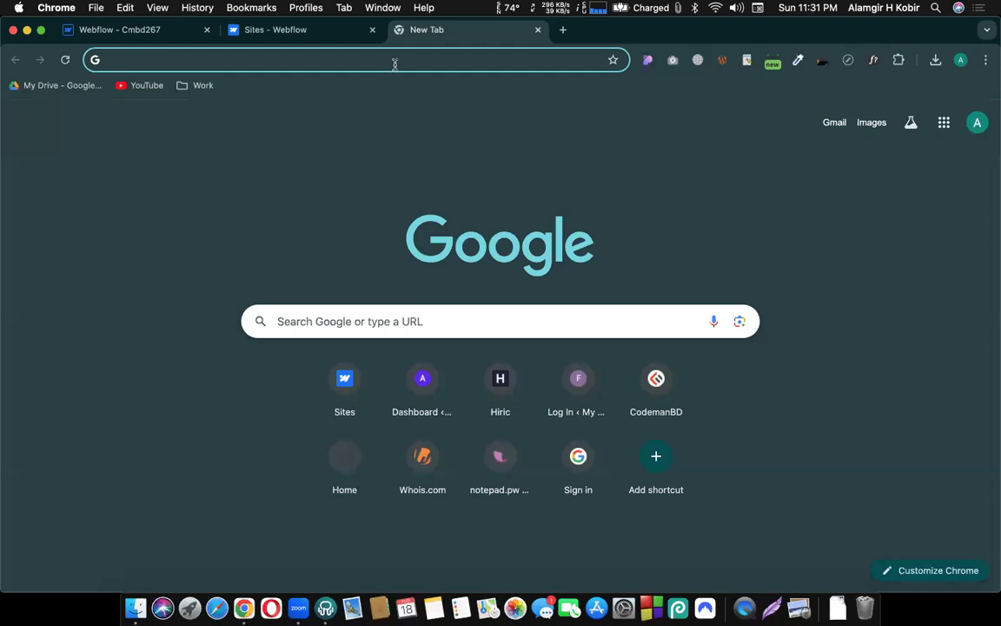
pyautogui.click(266, 30)
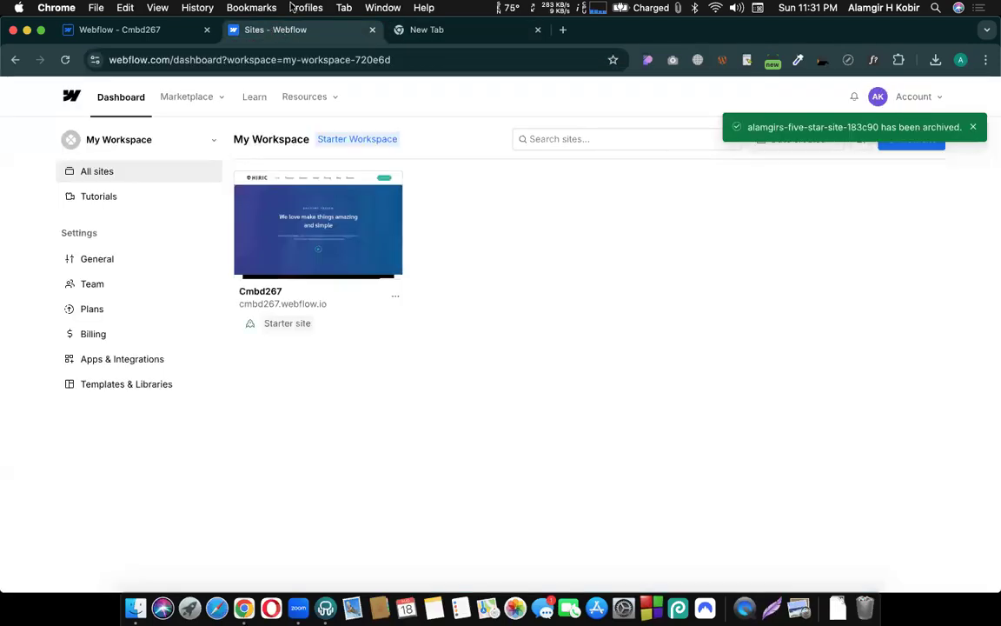
pyautogui.click(155, 28)
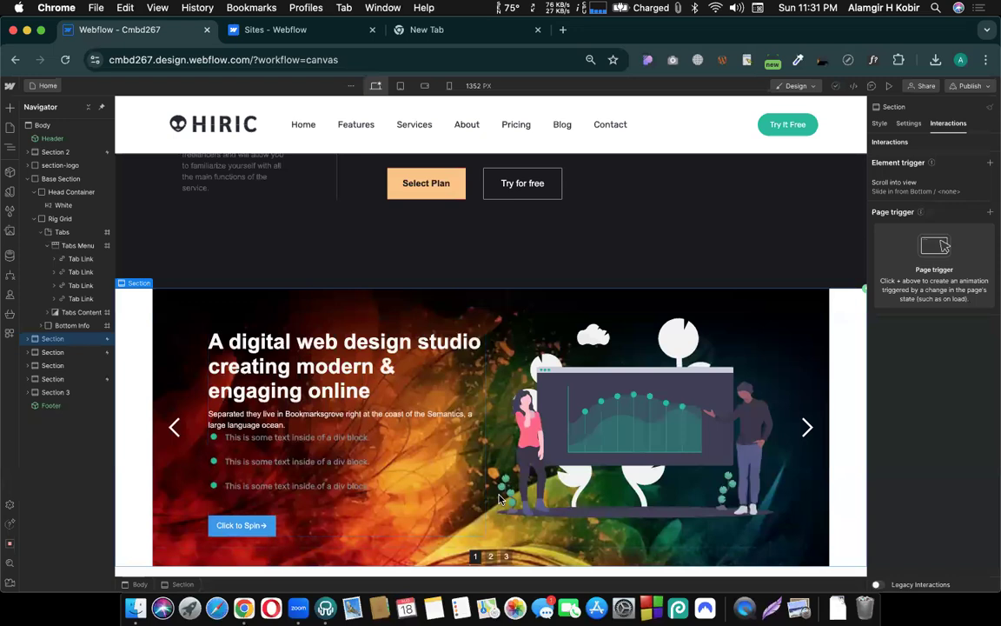
# - Review the whole home page from the hero, selecting its play-button block, down to the footer and back to the pricing section
pyautogui.scroll(-5, 498, 496)
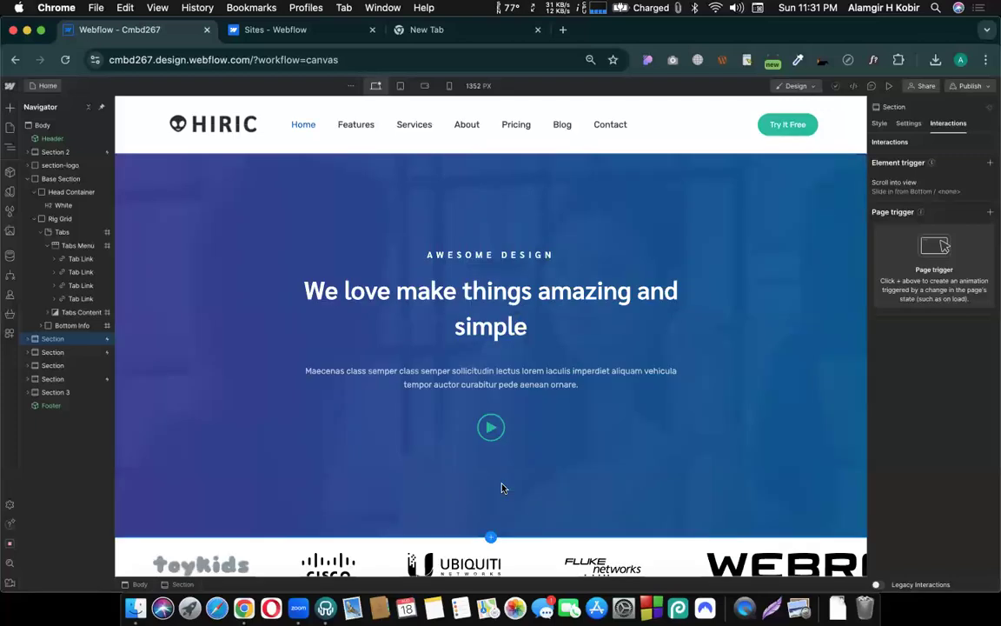
pyautogui.click(569, 444)
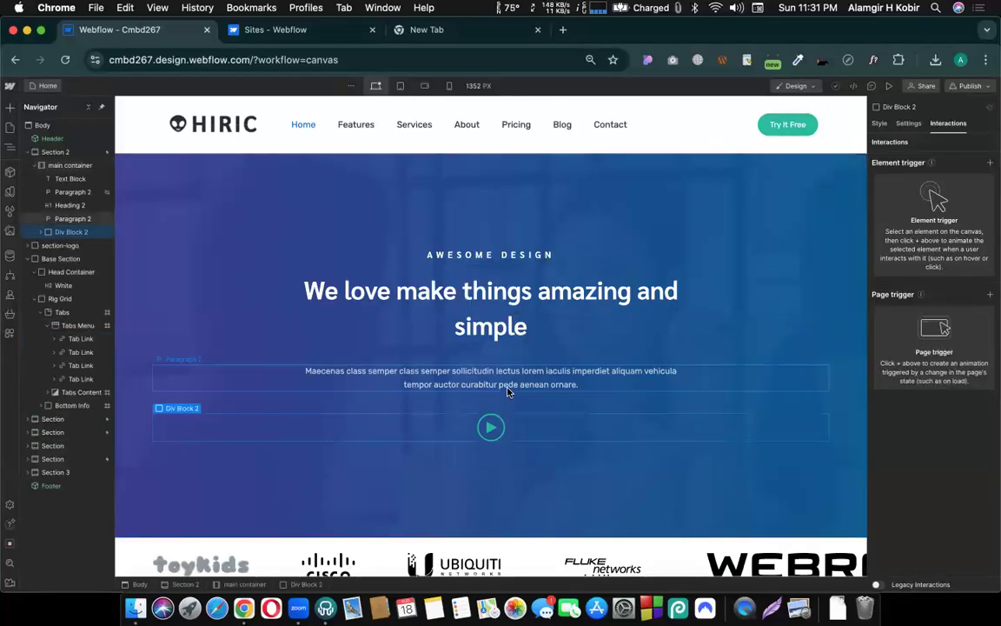
pyautogui.scroll(-5, 509, 392)
pyautogui.scroll(-15, 508, 392)
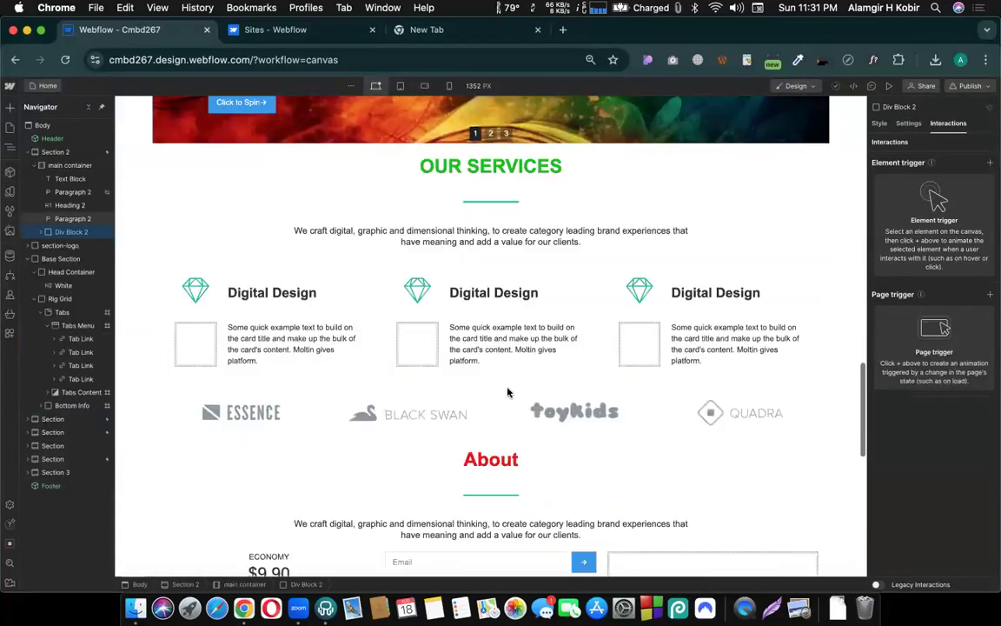
pyautogui.scroll(-3, 508, 392)
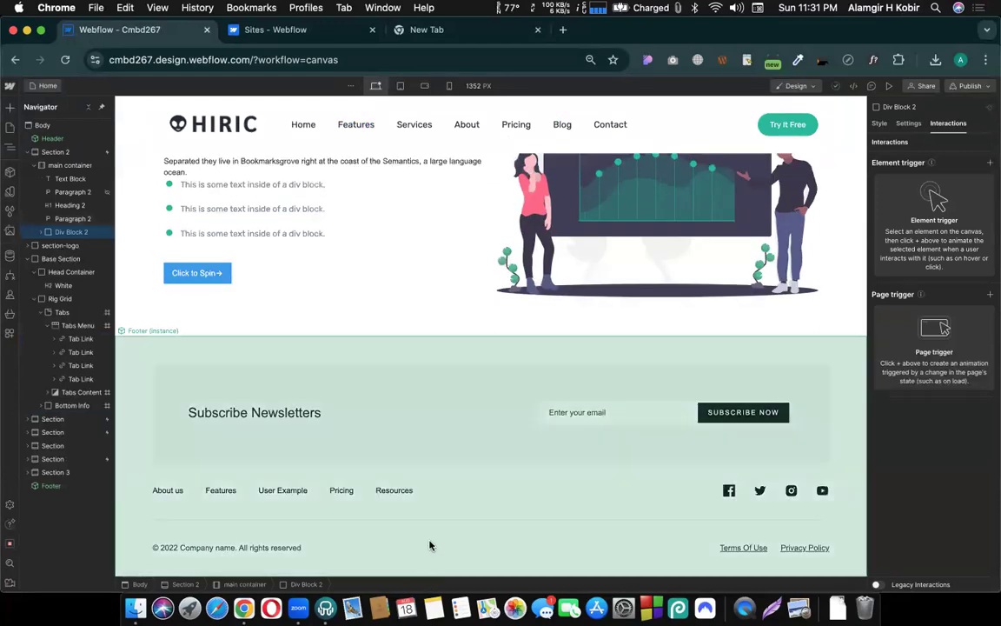
pyautogui.scroll(5, 447, 354)
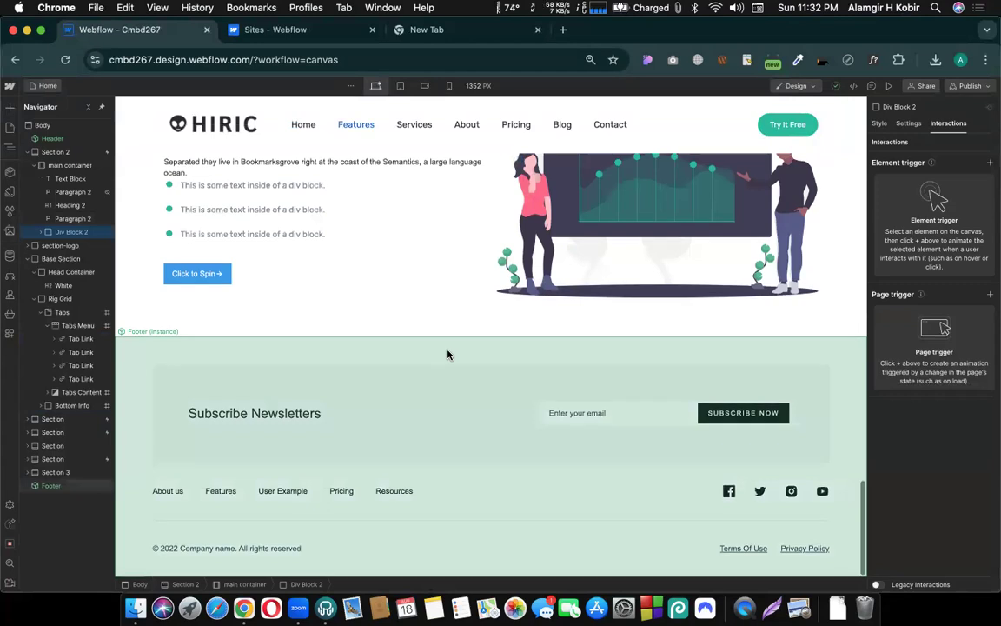
pyautogui.scroll(10, 448, 354)
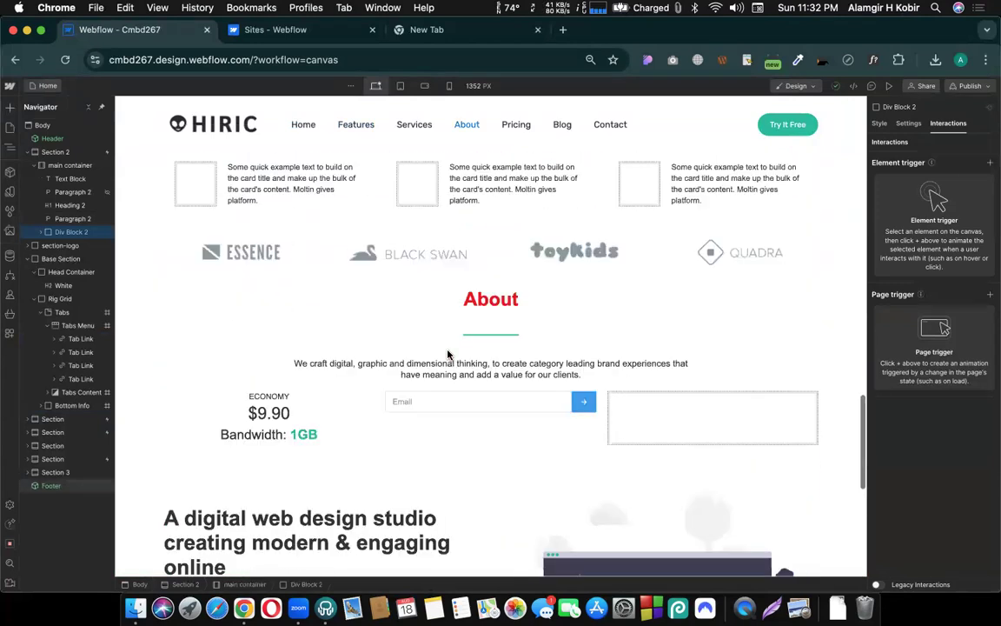
pyautogui.scroll(8, 449, 326)
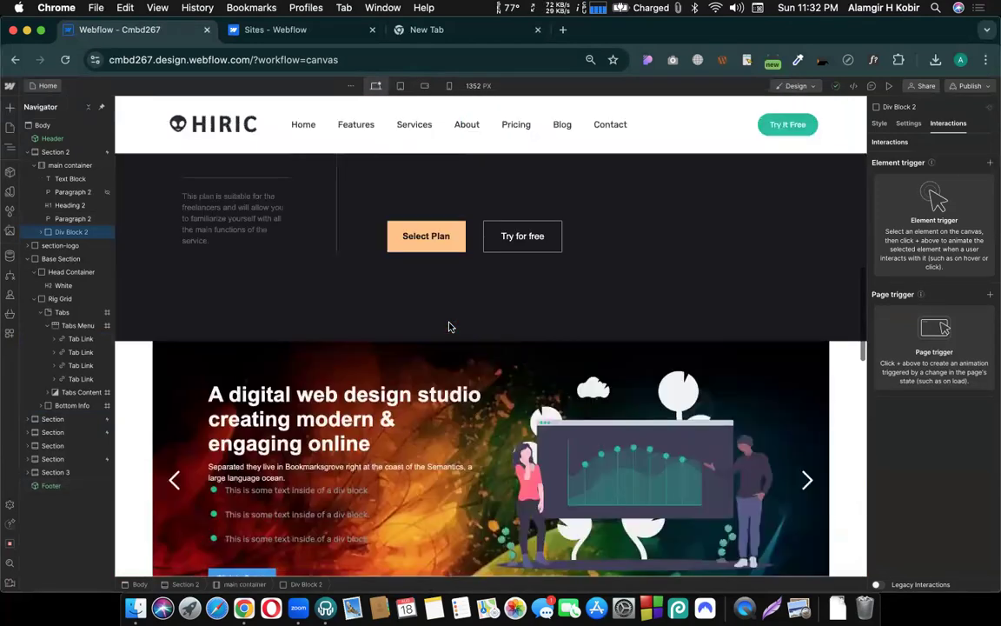
pyautogui.scroll(2, 465, 452)
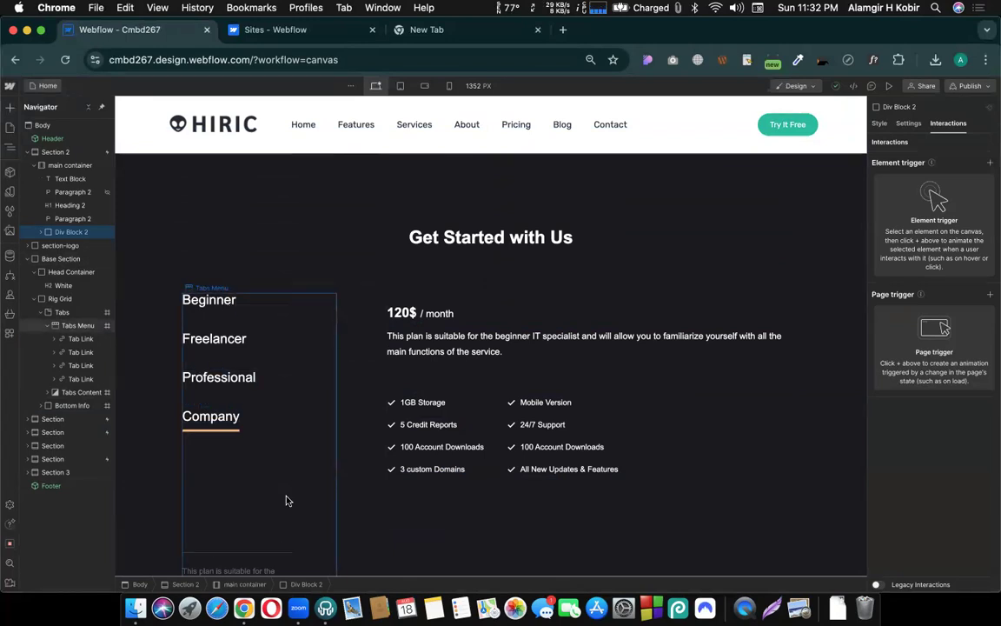
pyautogui.scroll(-3, 280, 463)
pyautogui.scroll(-1, 280, 463)
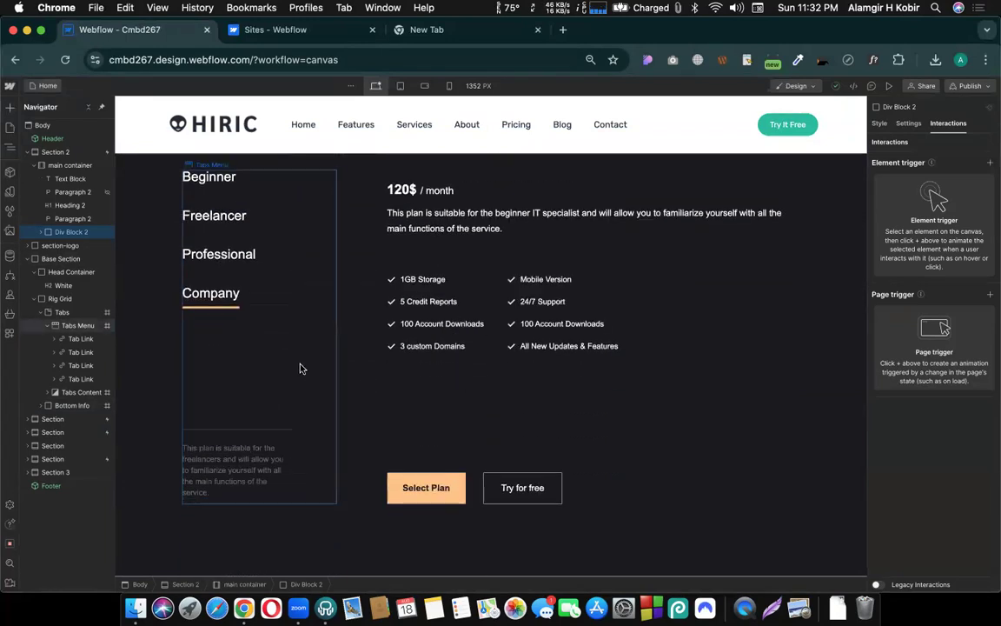
pyautogui.scroll(2, 299, 369)
pyautogui.scroll(3, 299, 368)
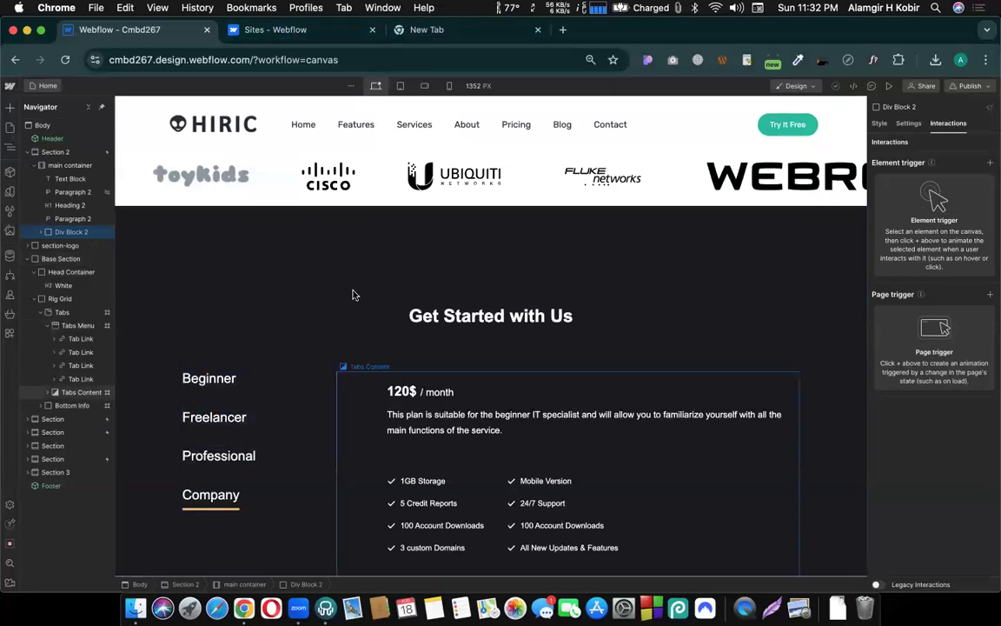
# - Insert a Quick Stack at the start of Section 3, above the "A digital web design studio" content
pyautogui.scroll(7, 361, 297)
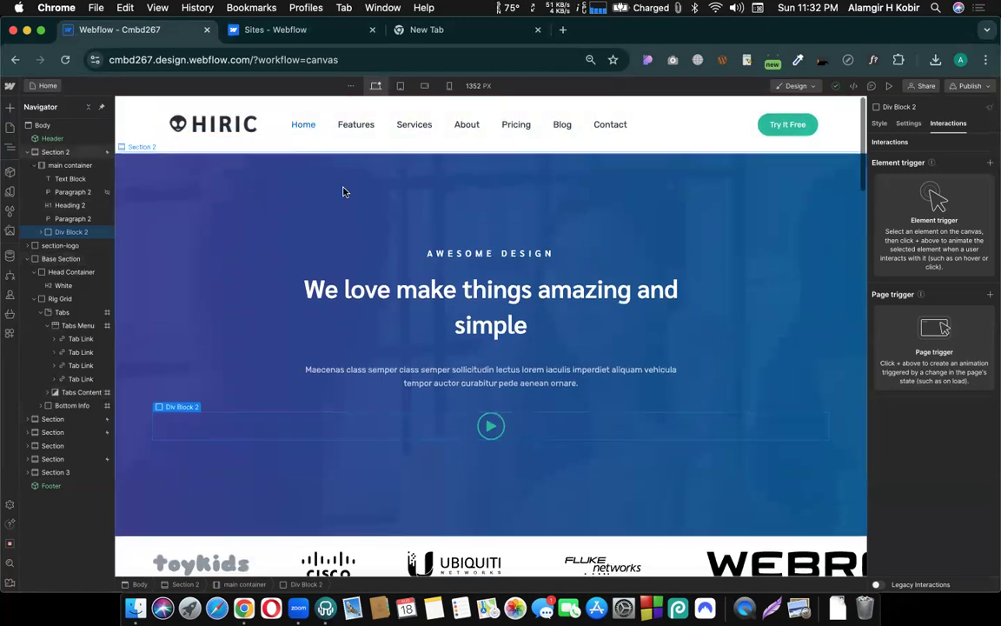
pyautogui.scroll(-10, 343, 191)
pyautogui.scroll(-10, 343, 191)
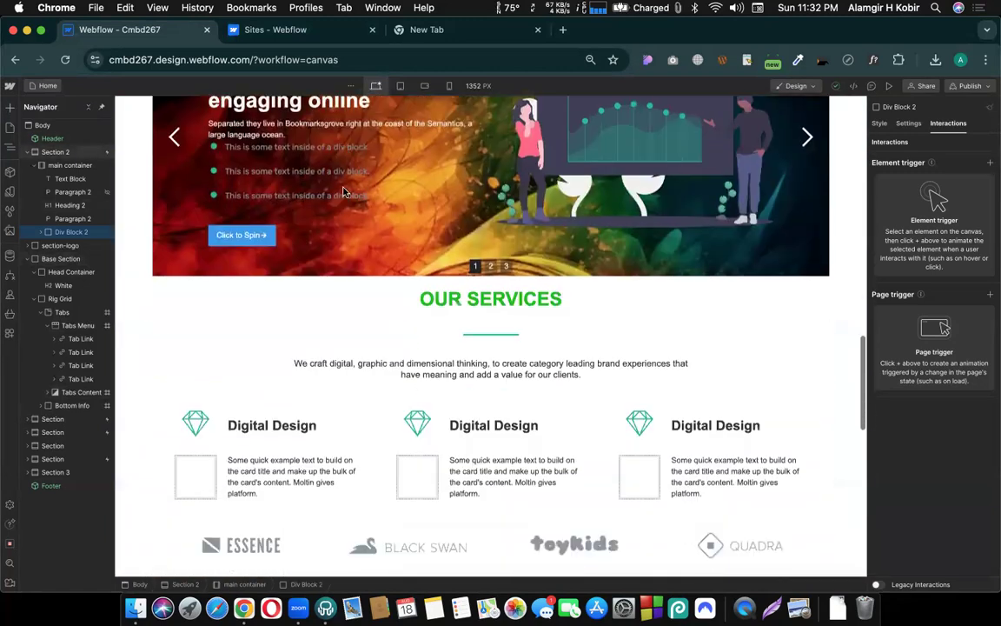
pyautogui.scroll(-10, 344, 191)
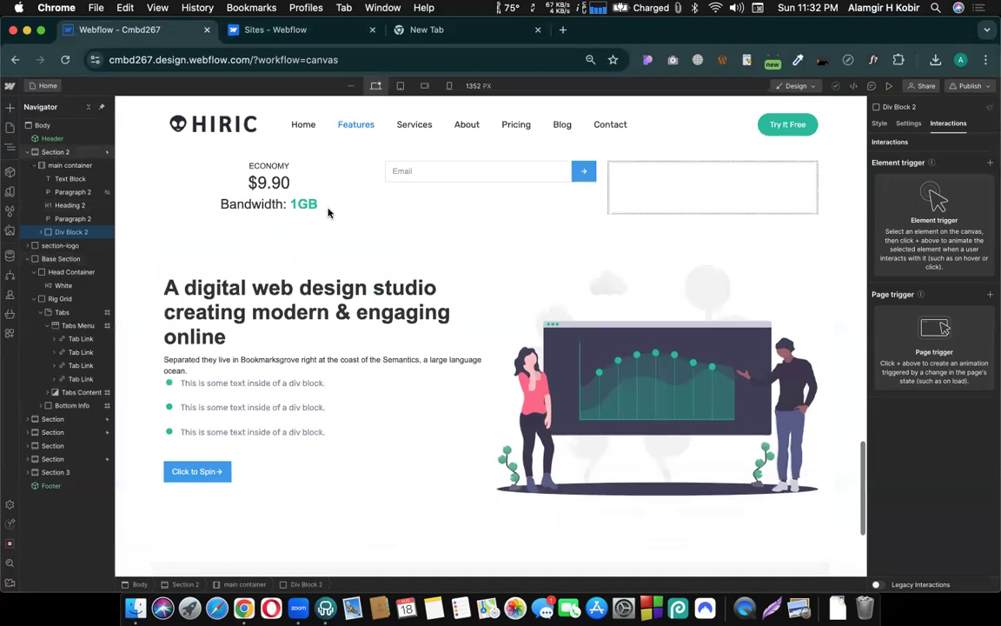
pyautogui.click(11, 109)
pyautogui.moveTo(120, 184); pyautogui.dragTo(399, 251)
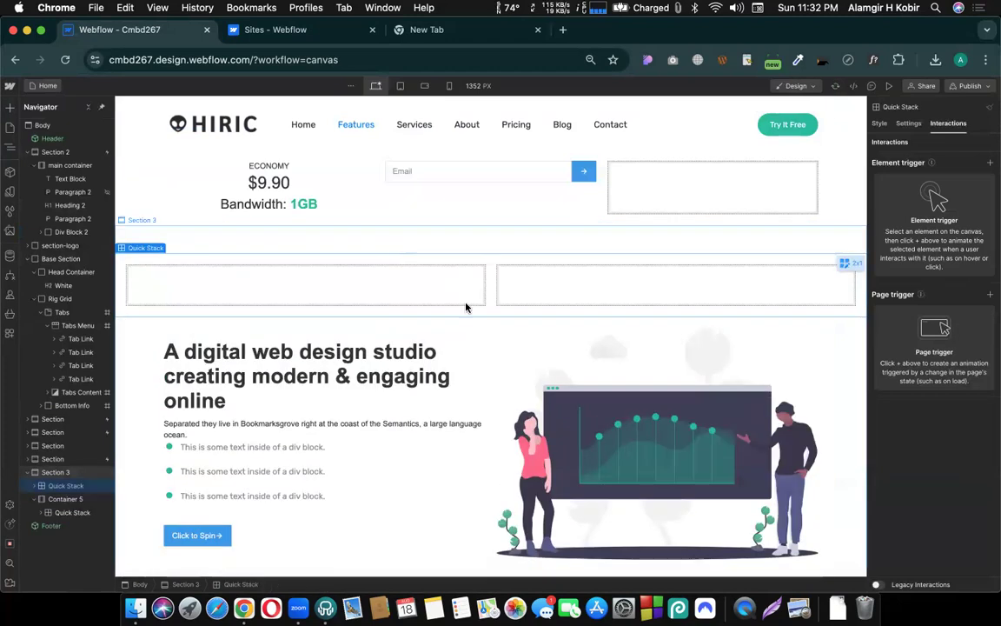
# - Set the new Quick Stack's grid to 3 columns and 3 rows and finish editing the grid
pyautogui.click(858, 265)
pyautogui.click(938, 212)
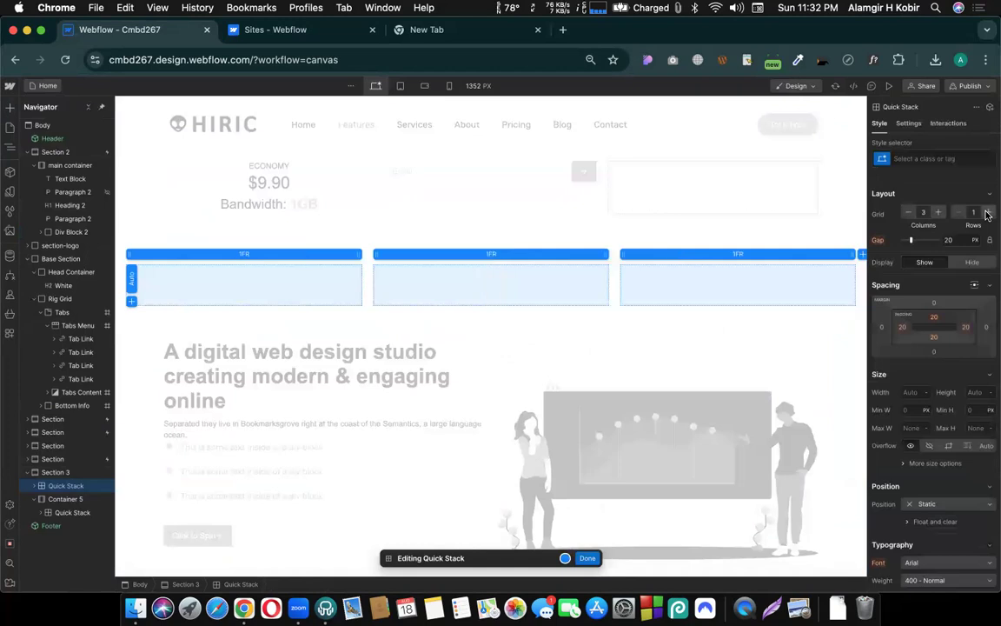
pyautogui.click(988, 212)
pyautogui.click(987, 212)
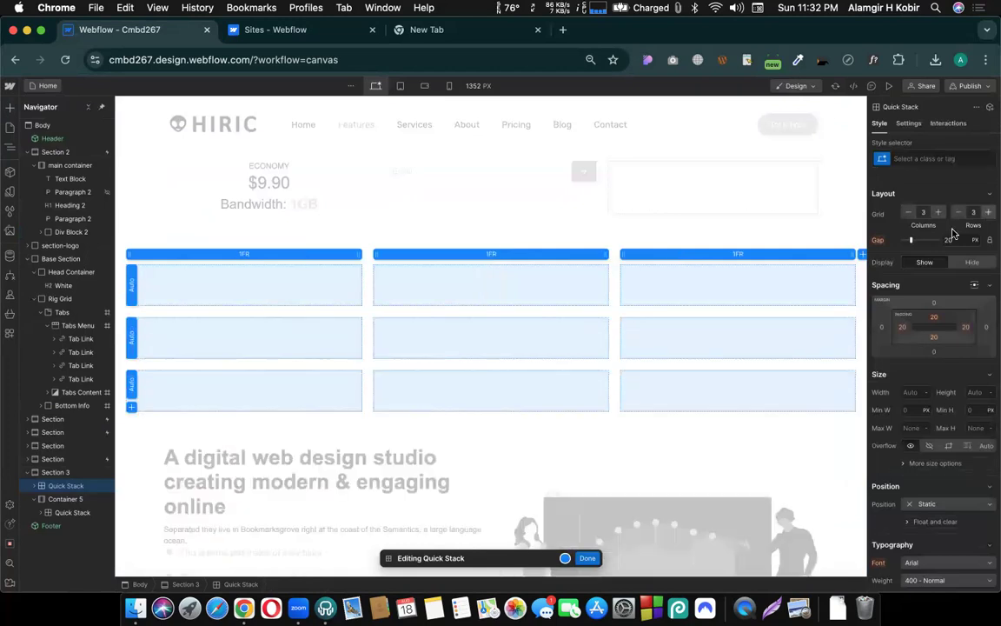
pyautogui.click(588, 557)
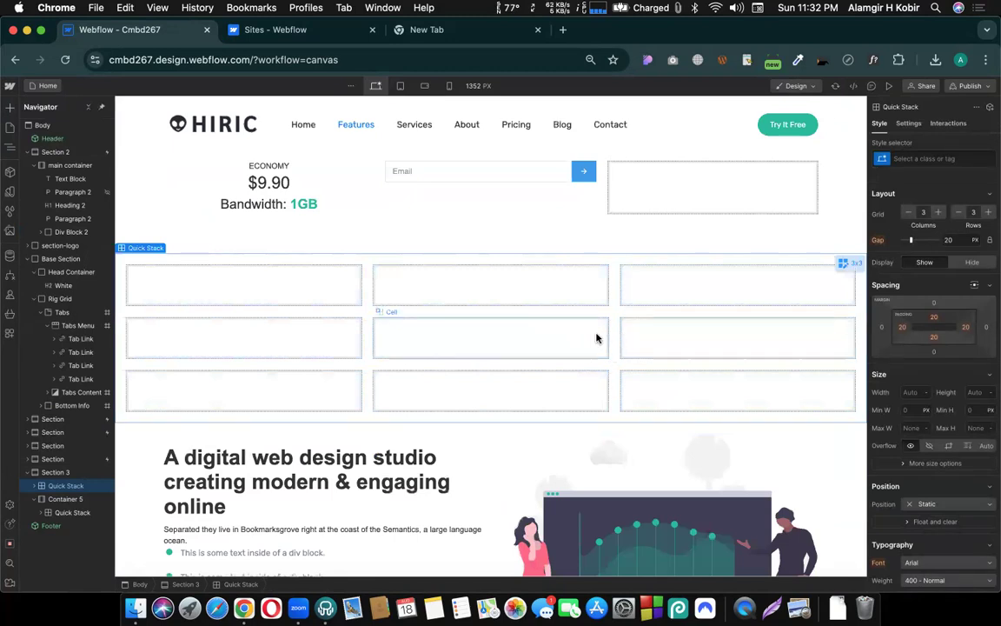
# - Merge the middle row's last two cells and the first two cells of both the top and bottom rows of the Quick Stack
pyautogui.click(574, 336)
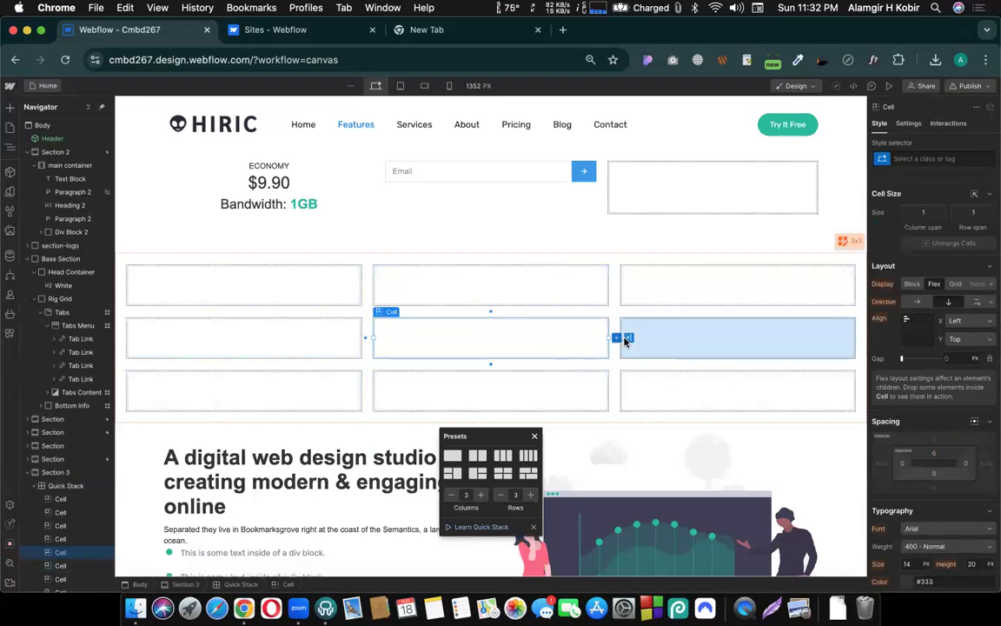
pyautogui.click(628, 339)
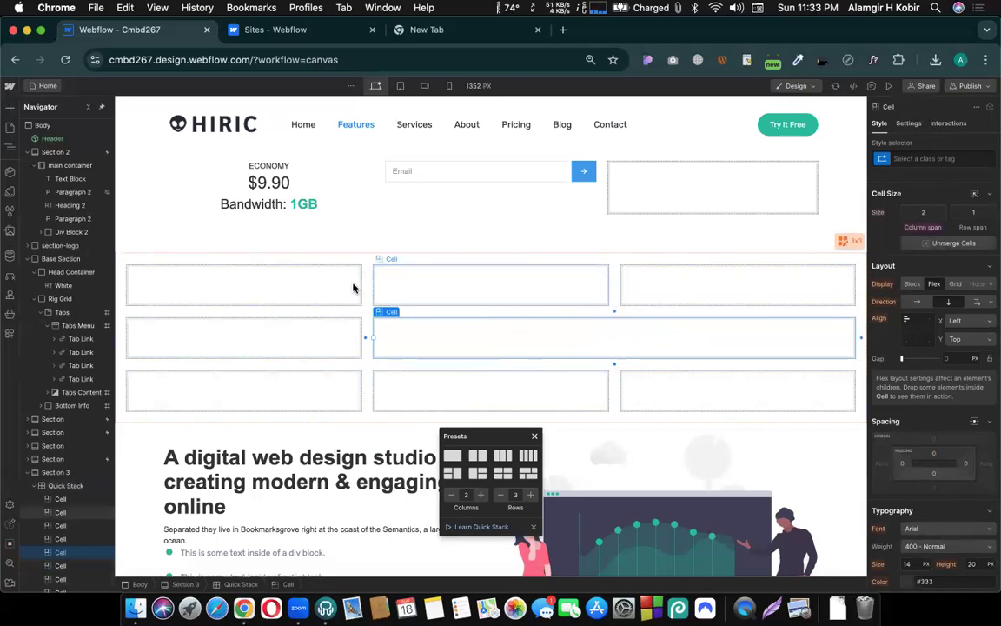
pyautogui.click(388, 287)
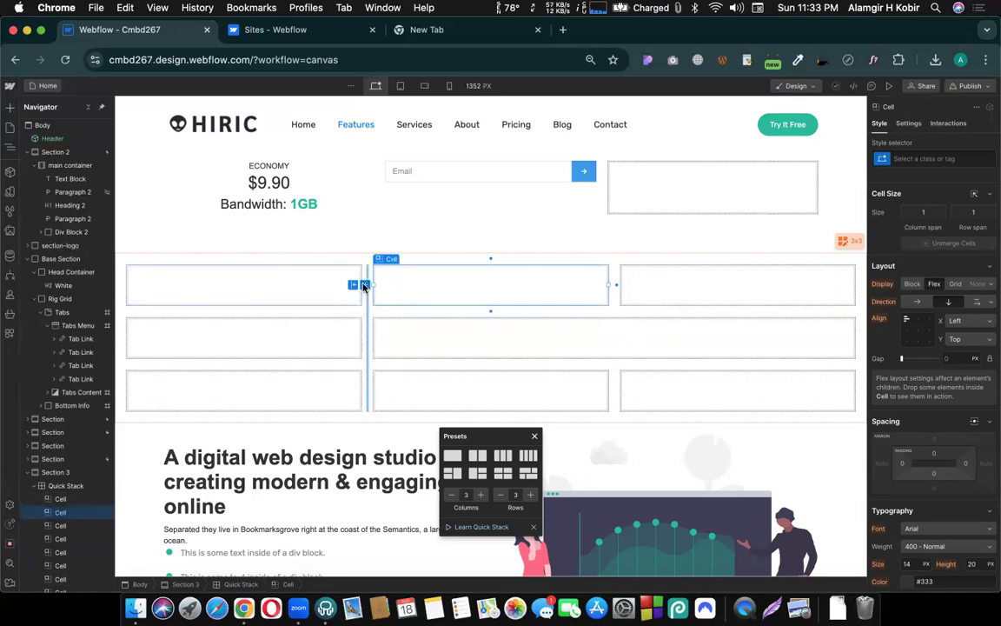
pyautogui.moveTo(352, 288); pyautogui.dragTo(343, 287)
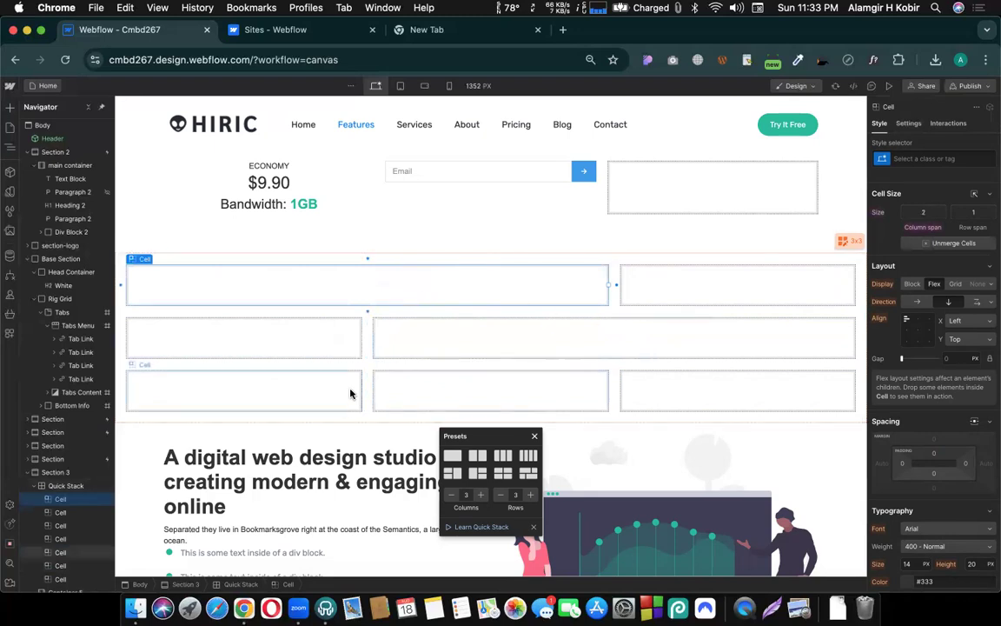
pyautogui.click(401, 391)
pyautogui.moveTo(356, 395); pyautogui.dragTo(357, 392)
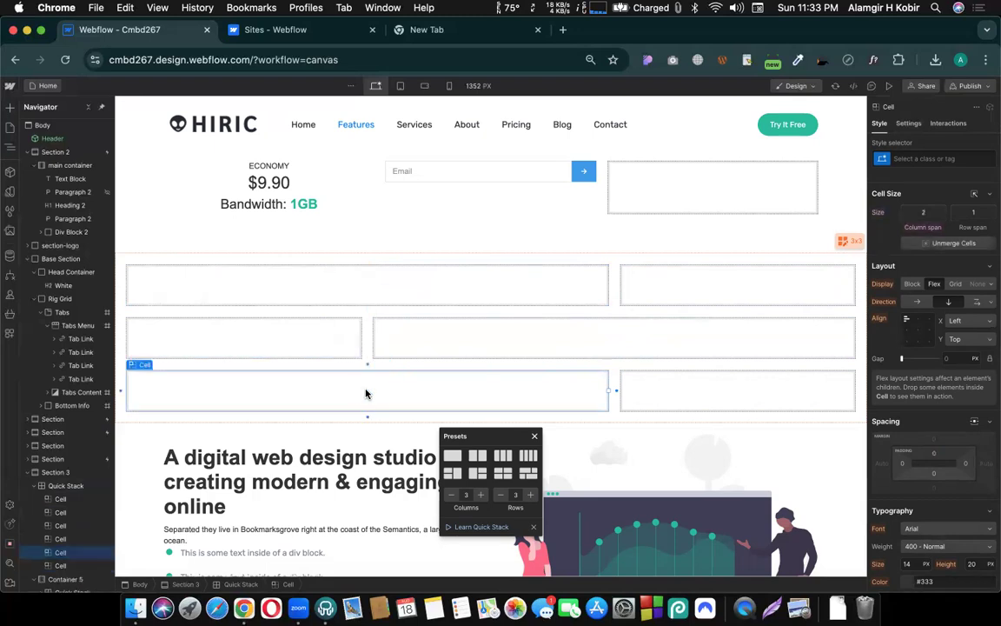
pyautogui.scroll(-2, 525, 315)
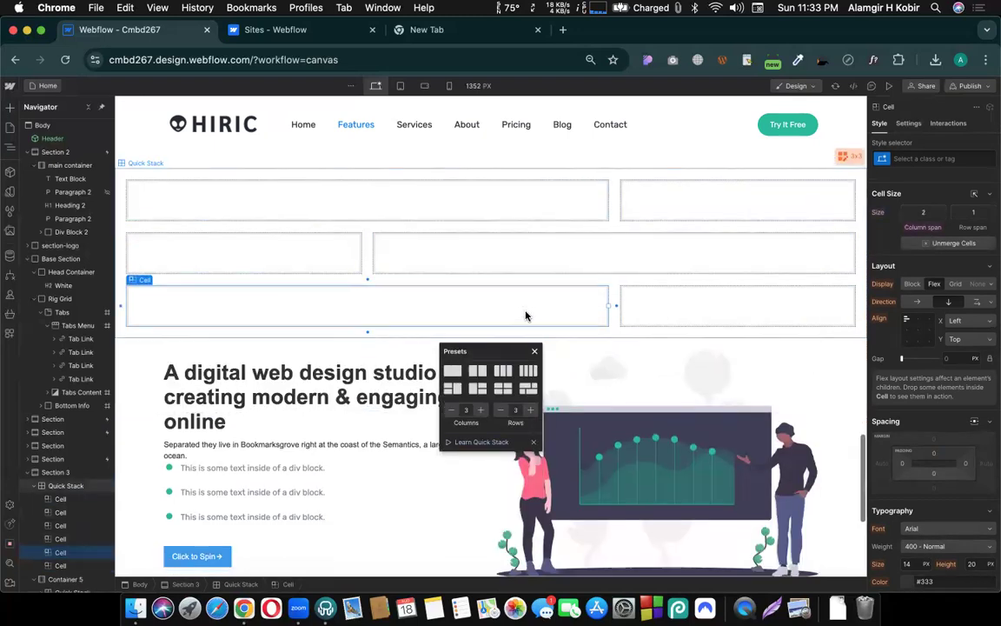
pyautogui.scroll(1, 525, 315)
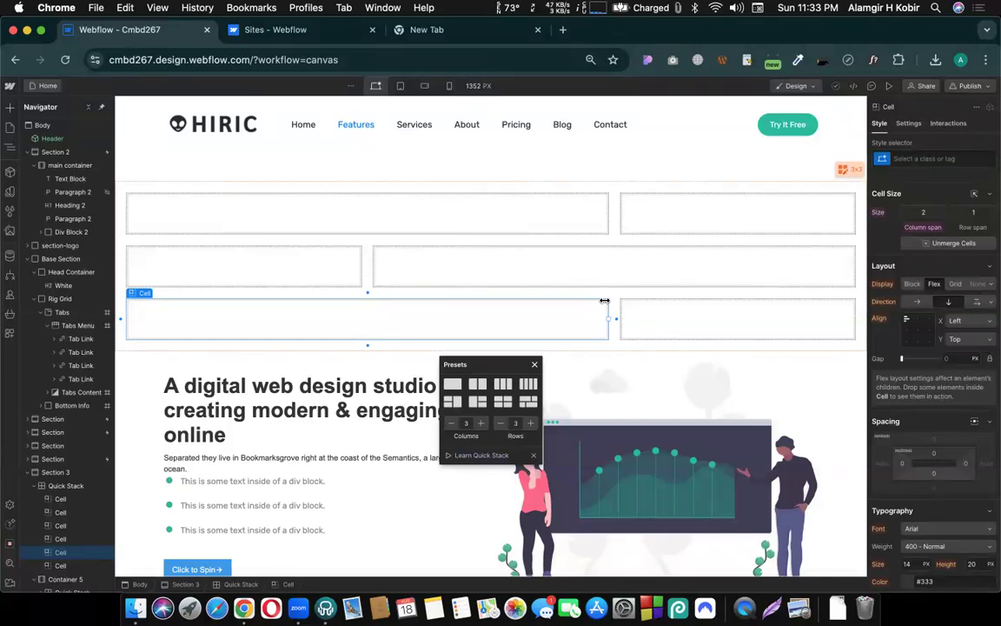
# - Move the Quick Stack presets window off the heading text and select the top row's merged cell
pyautogui.click(587, 214)
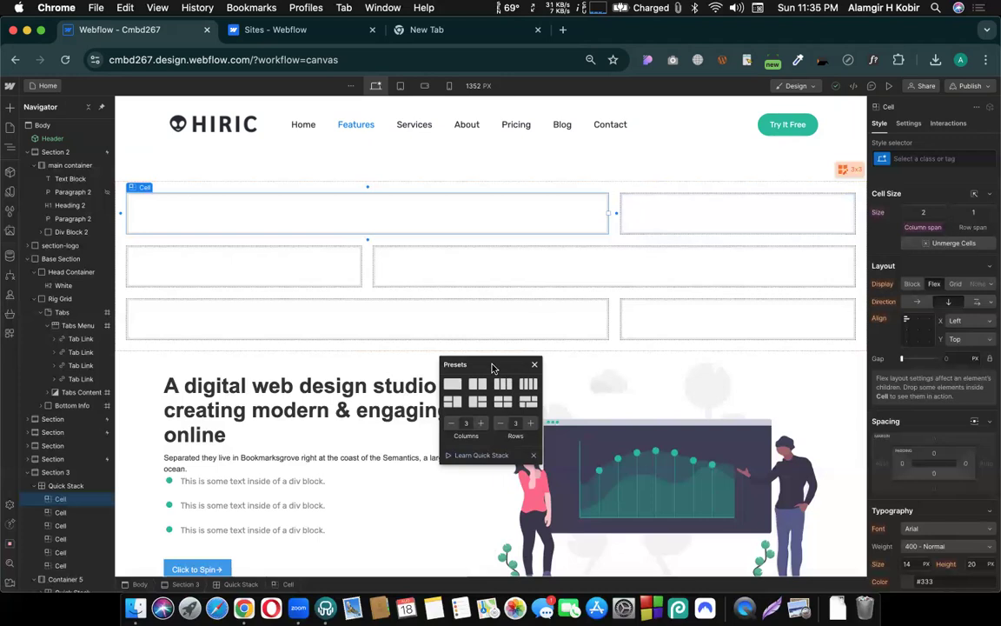
pyautogui.moveTo(486, 360); pyautogui.dragTo(517, 351)
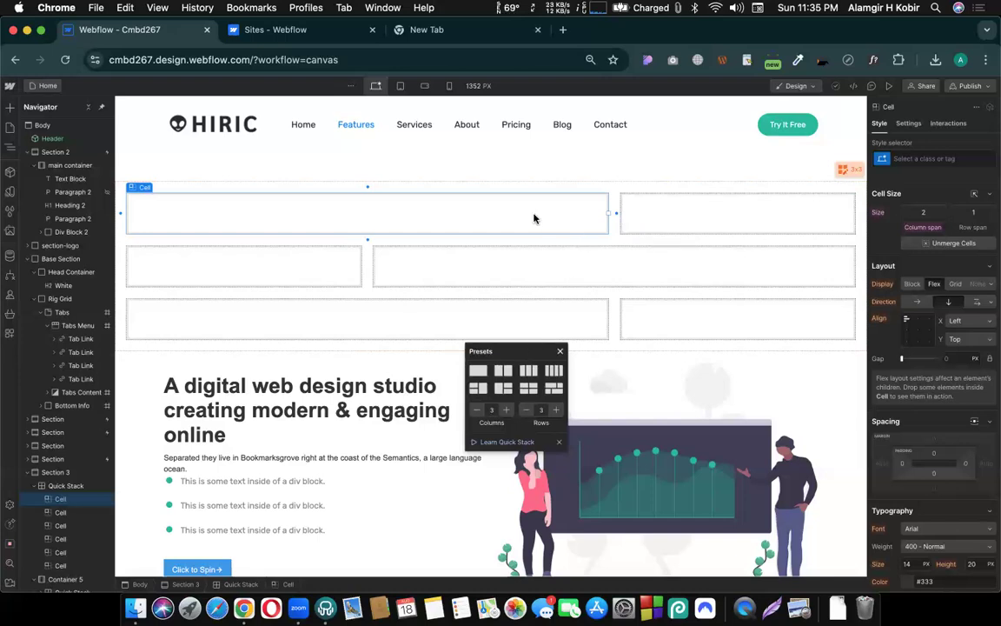
pyautogui.click(311, 274)
pyautogui.click(412, 283)
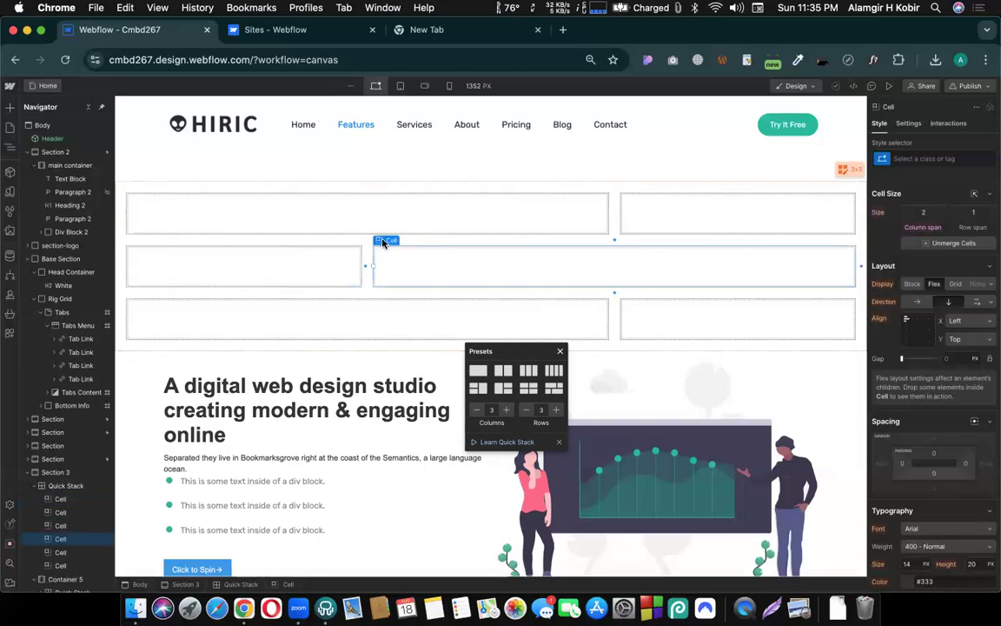
pyautogui.click(338, 202)
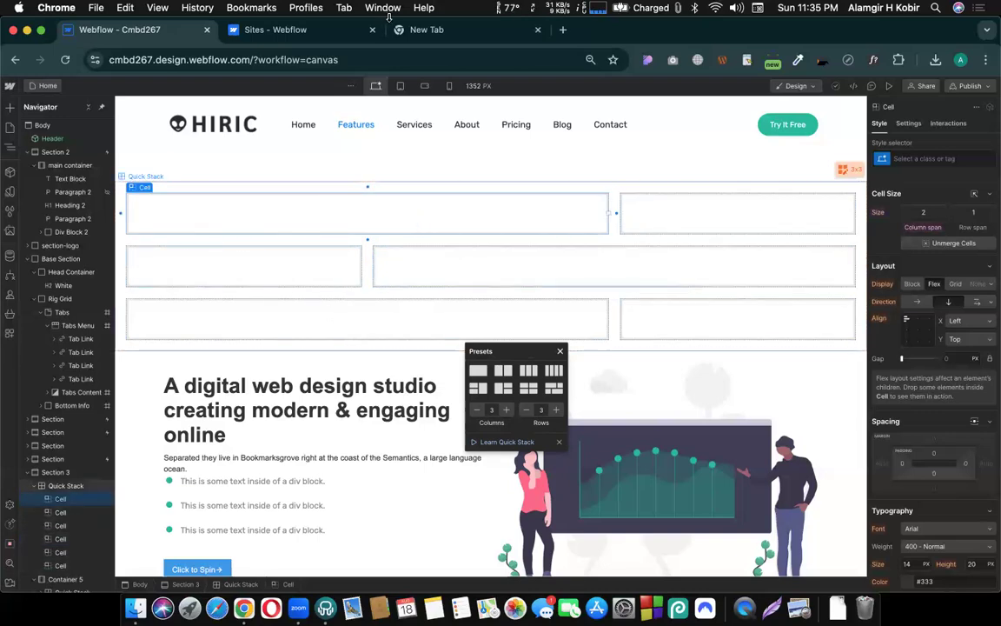
# - Search the web for "lightbox image gallery" in the blank browser tab and open the Lightbox2 project page
pyautogui.click(409, 36)
pyautogui.click(380, 66)
pyautogui.write('li')
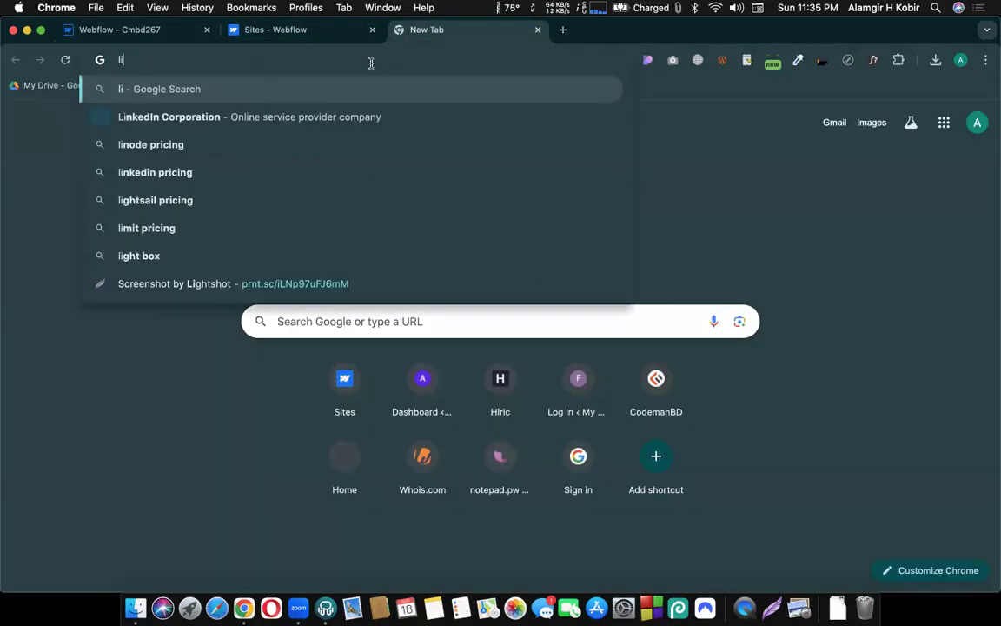
pyautogui.write('ghtbos')
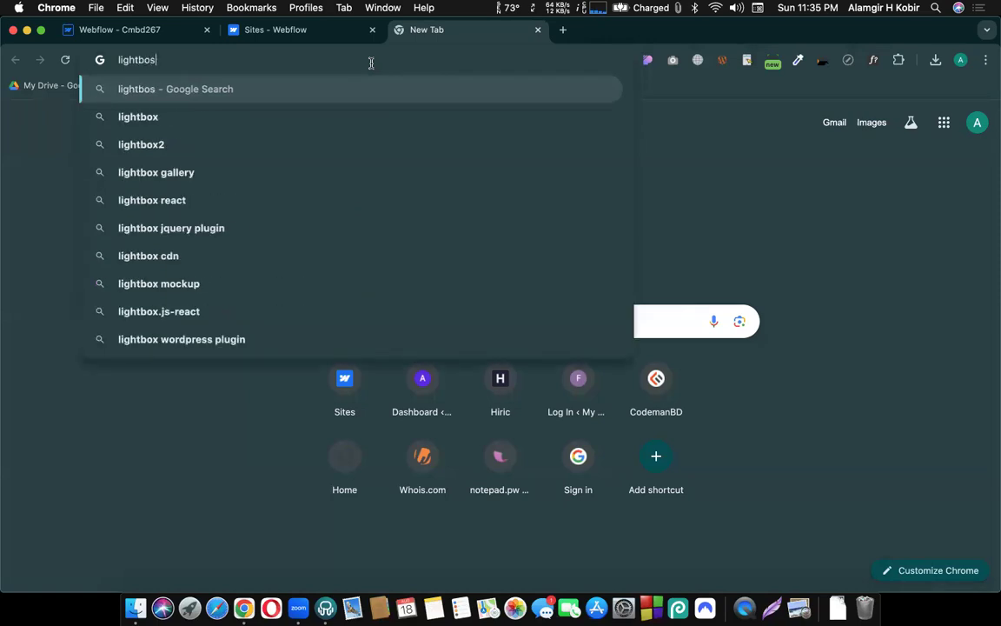
pyautogui.press('BackSpace')
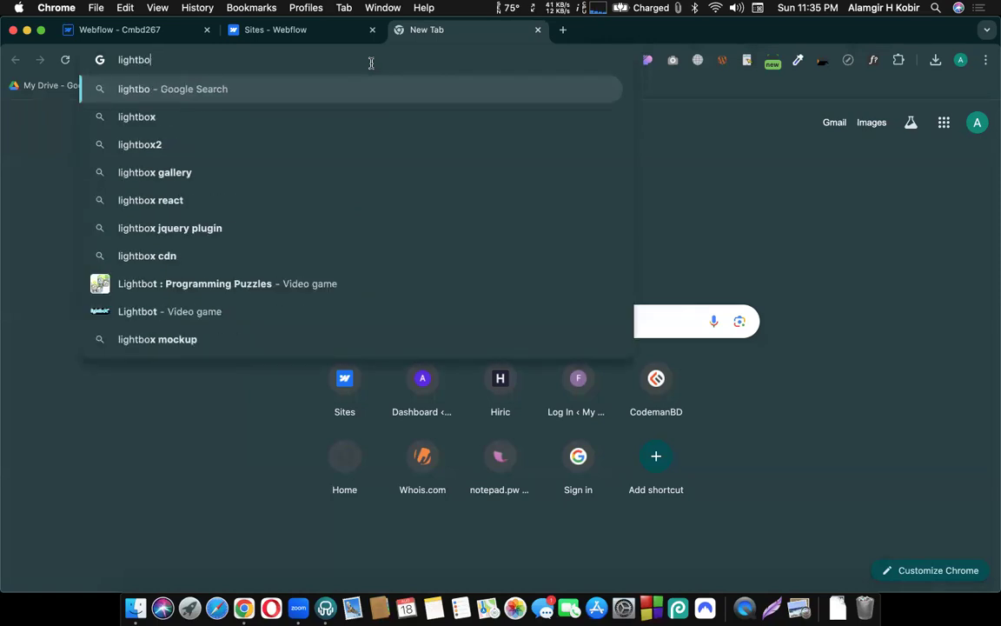
pyautogui.write('x image')
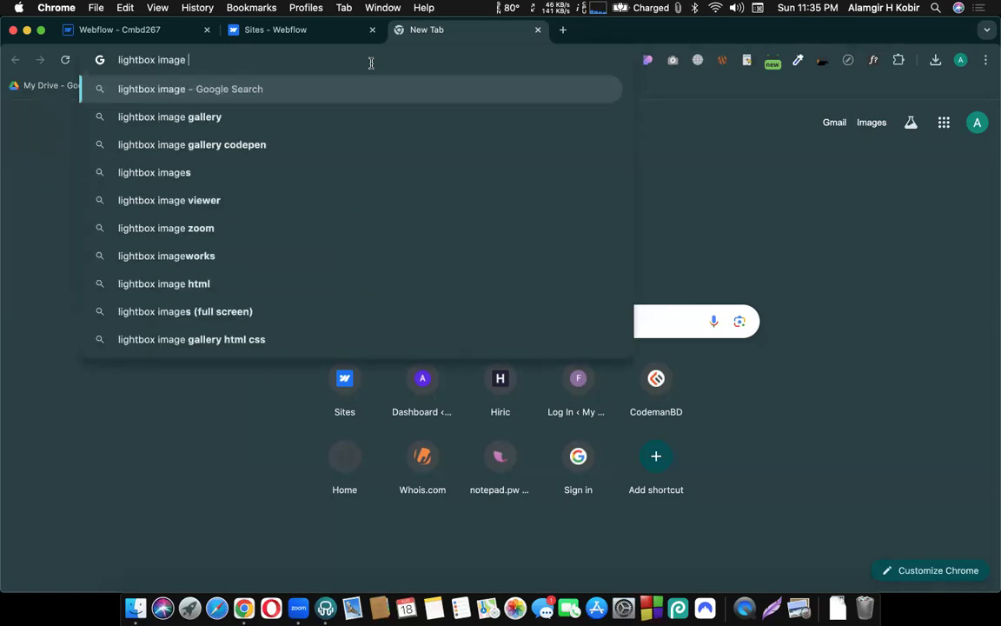
pyautogui.press('Down')
pyautogui.press('Return')
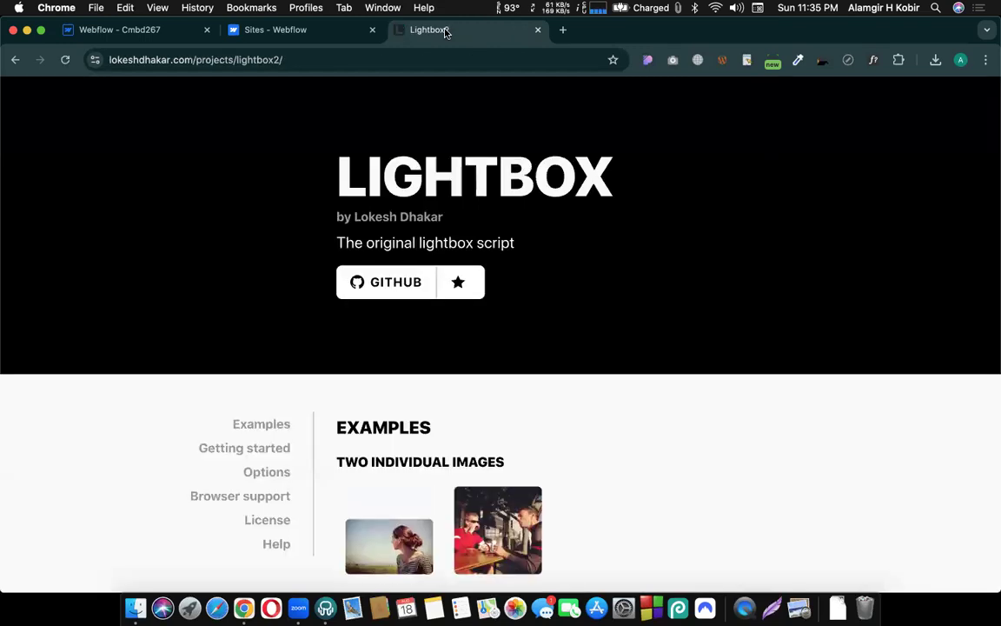
# - View the second picture of the two individual image examples enlarged in the lightbox and close it
pyautogui.scroll(-3, 613, 301)
pyautogui.scroll(-1, 613, 301)
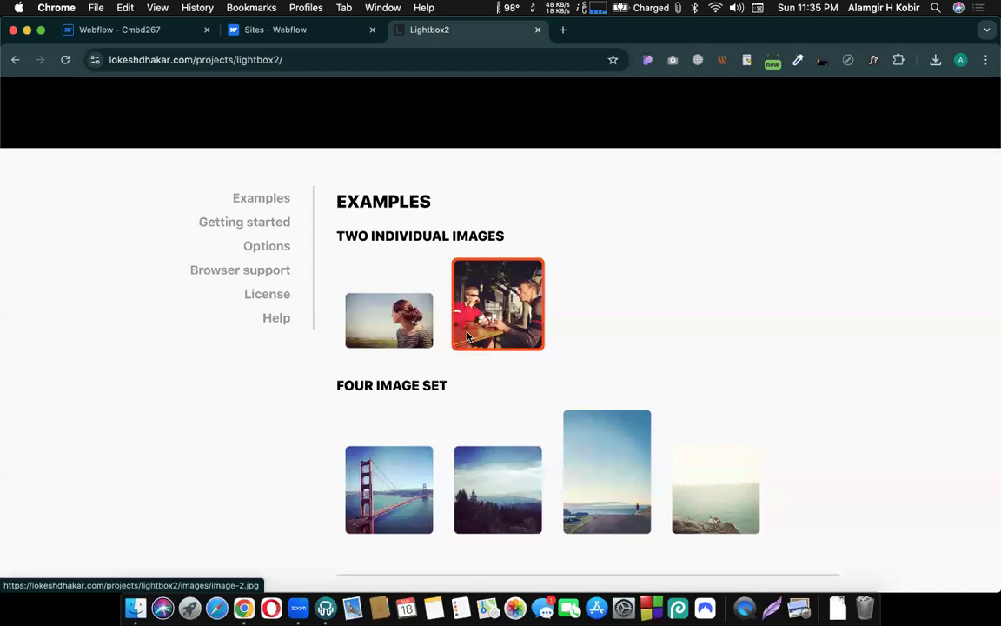
pyautogui.click(474, 335)
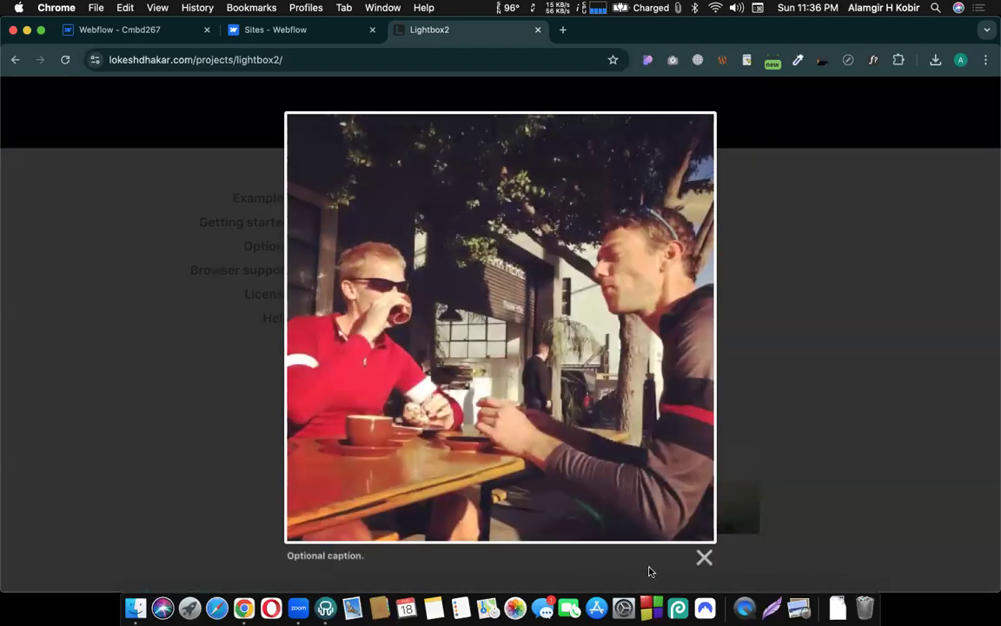
pyautogui.click(782, 273)
# - View the four-image set in the lightbox from the bridge picture through to the coastal road picture, and close it
pyautogui.click(404, 512)
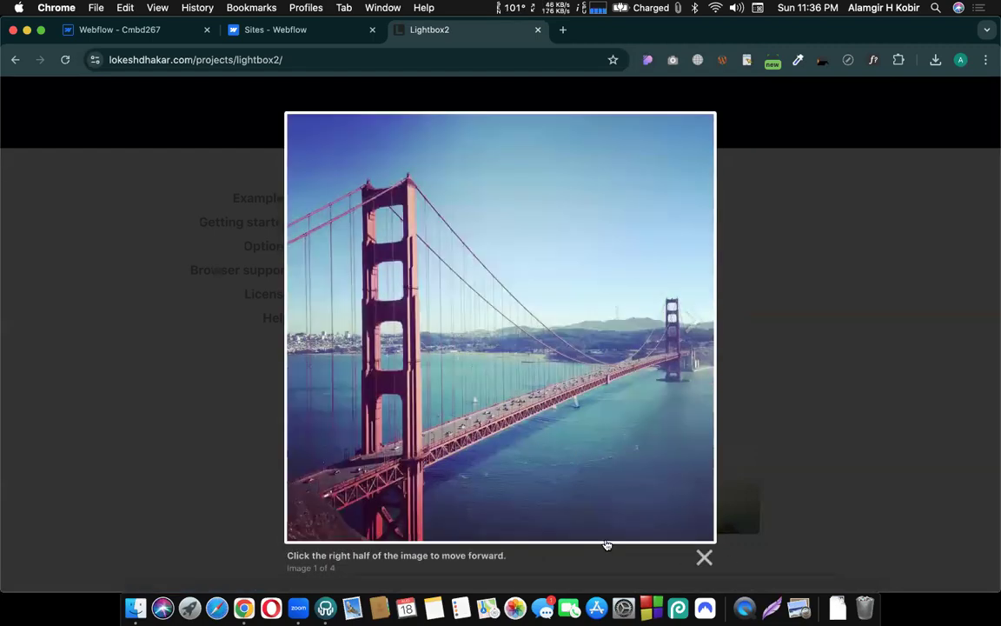
pyautogui.scroll(-5, 606, 544)
pyautogui.scroll(4, 605, 543)
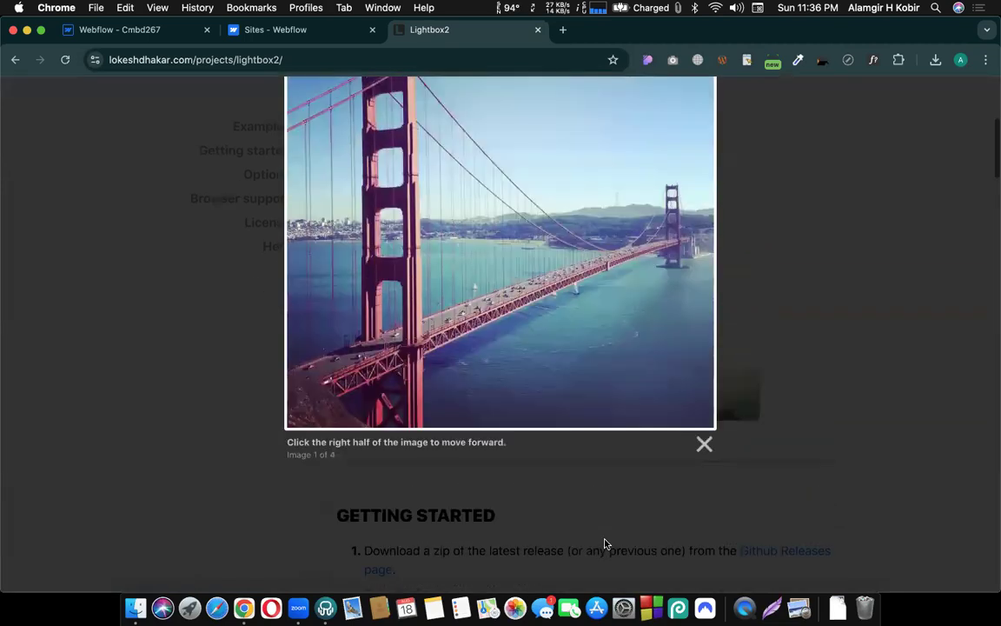
pyautogui.click(462, 519)
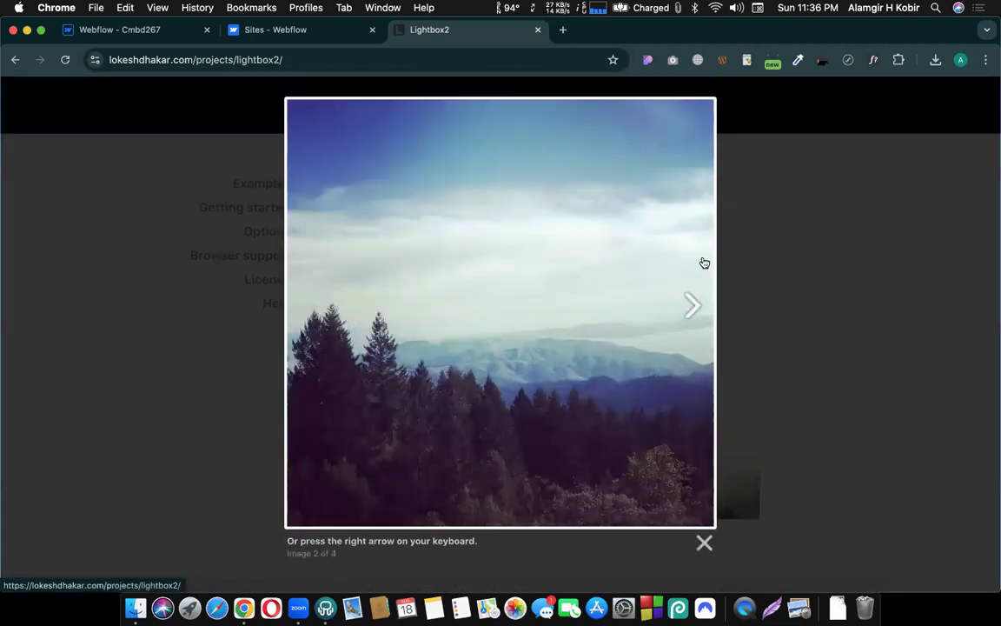
pyautogui.click(686, 313)
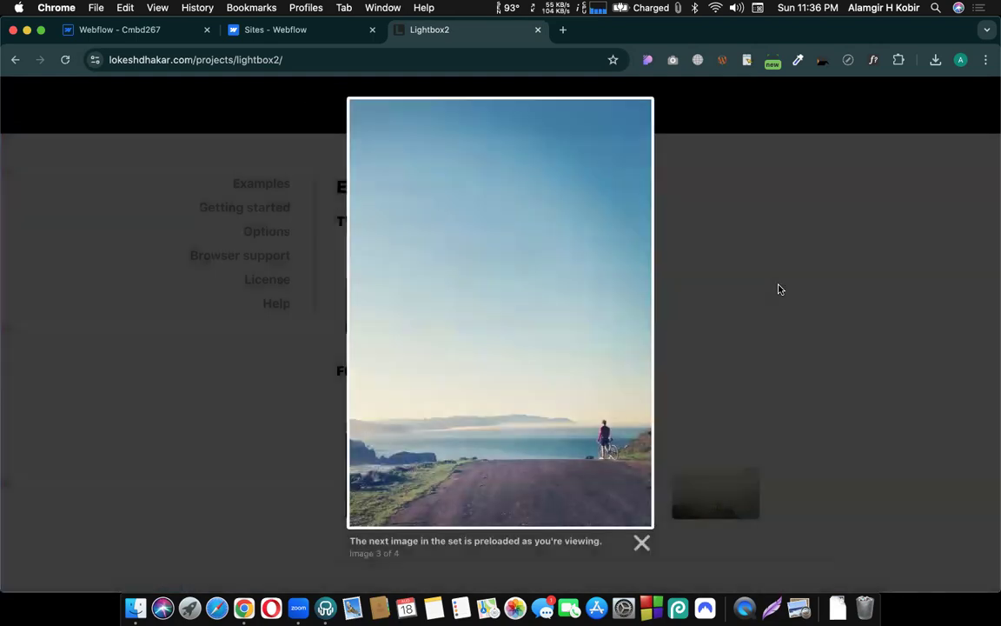
pyautogui.click(780, 289)
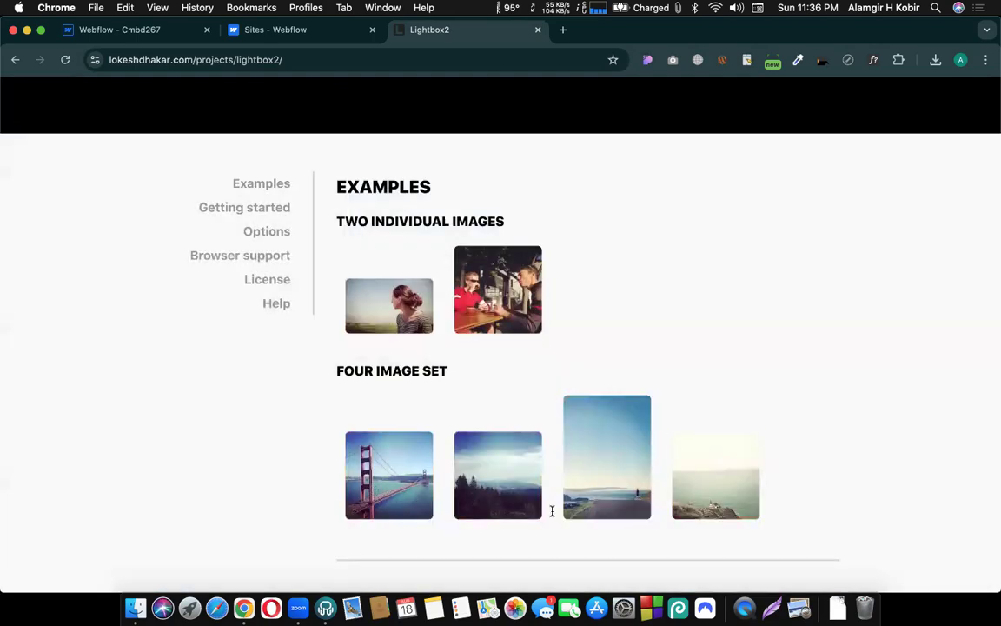
# - Reopen the four-image set at its third picture, page through it, close the lightbox and return to the Cmbd267 designer
pyautogui.click(609, 499)
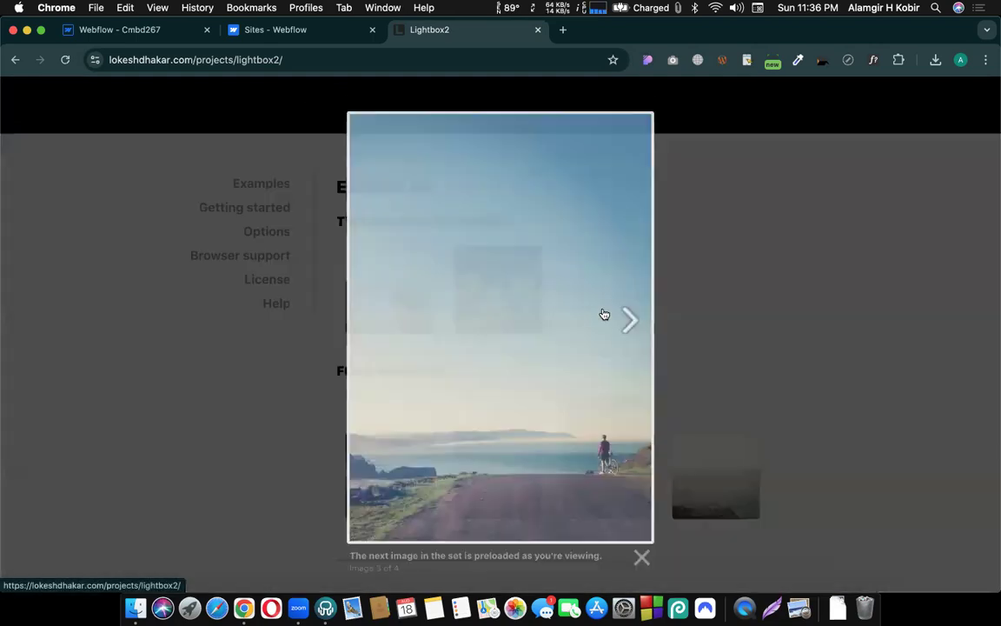
pyautogui.click(603, 313)
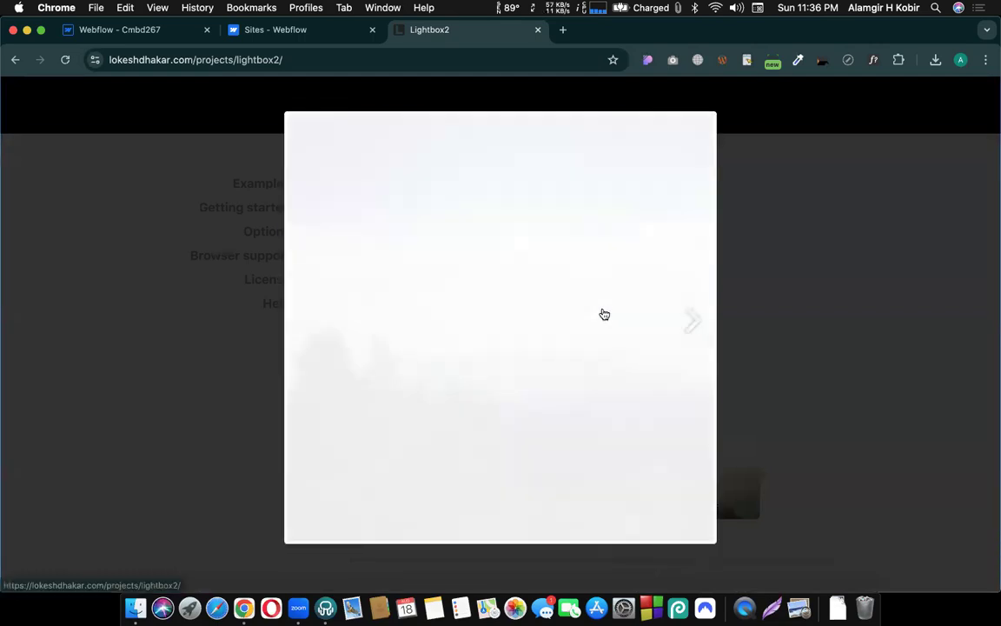
pyautogui.click(603, 313)
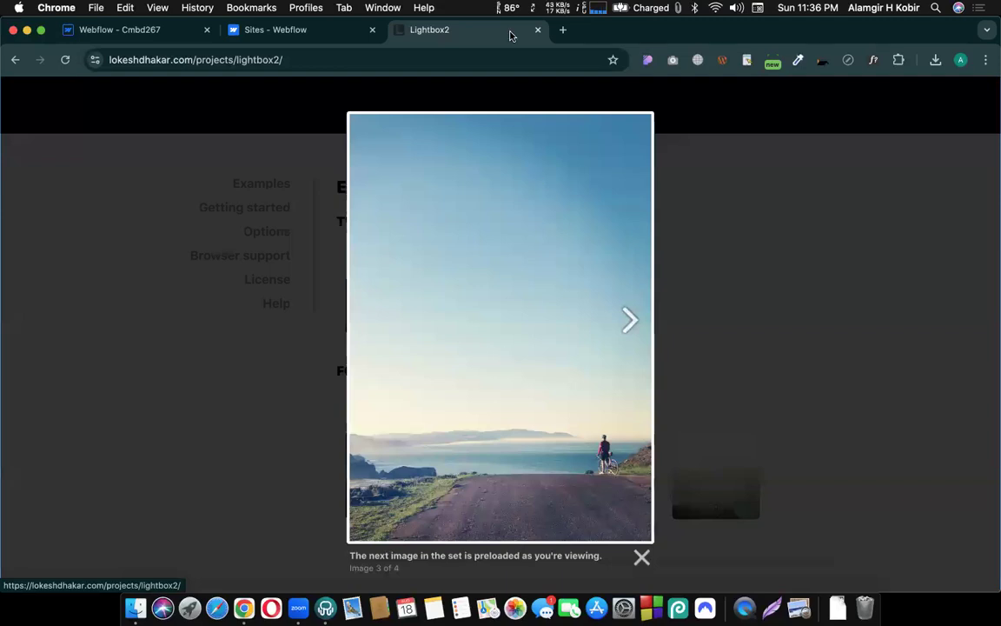
pyautogui.click(183, 201)
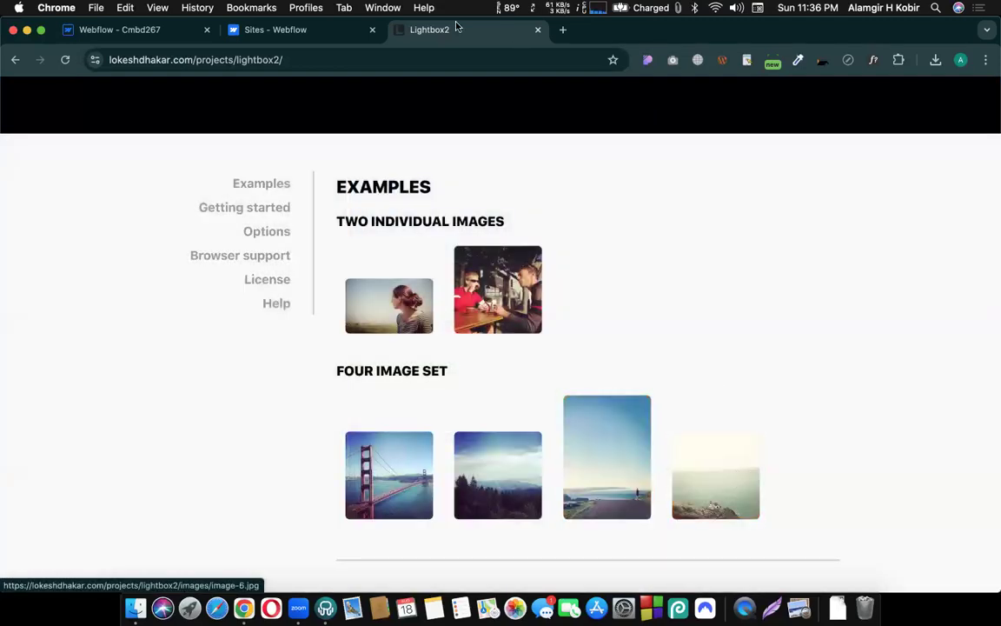
pyautogui.click(146, 33)
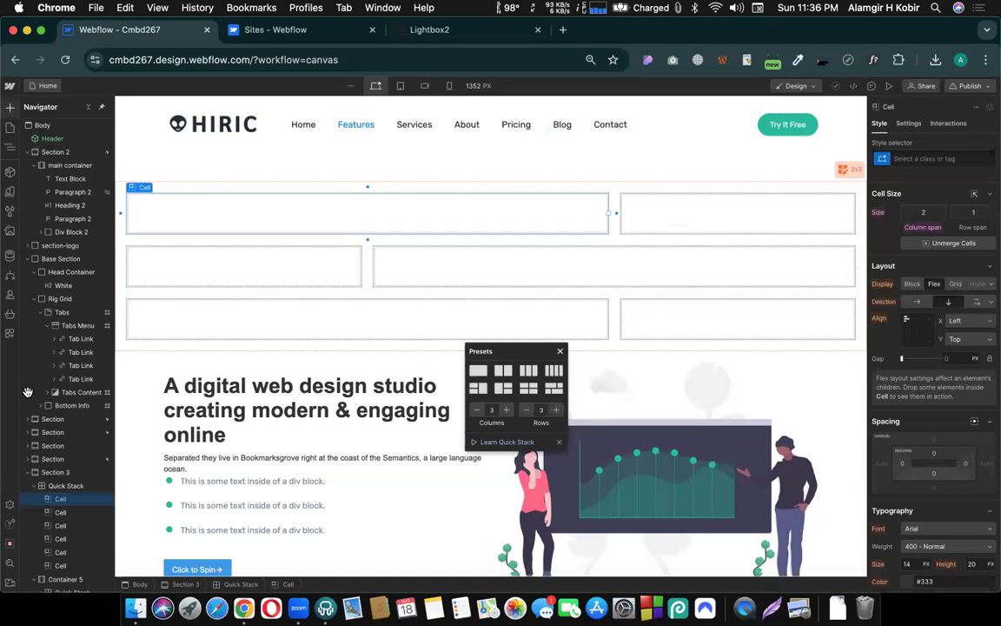
# - Add a Lightbox element to the wide first cell of the Quick Stack's top row
pyautogui.click(8, 107)
pyautogui.scroll(-10, 52, 348)
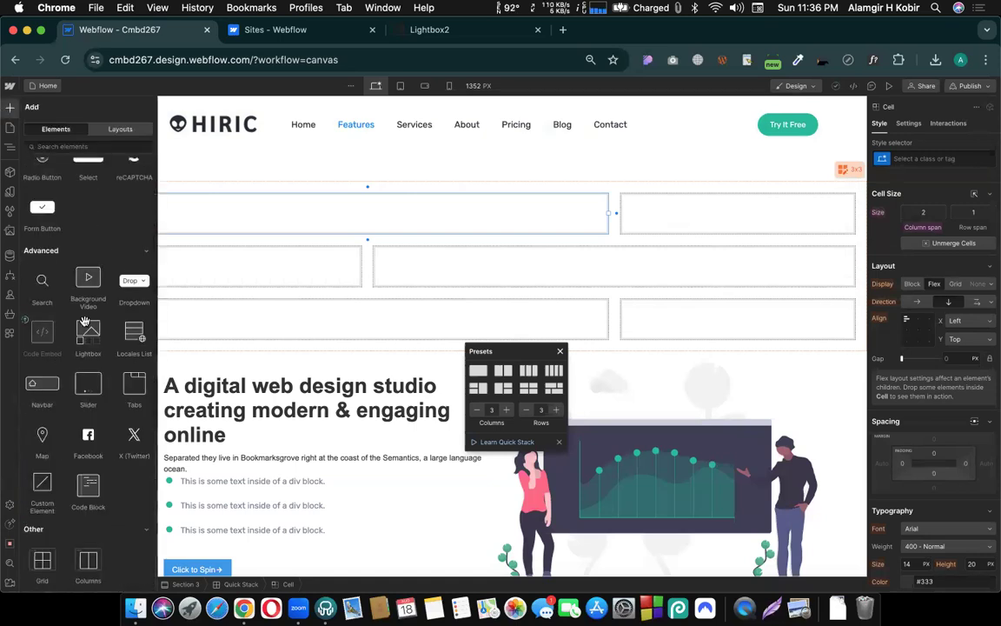
pyautogui.moveTo(88, 331); pyautogui.dragTo(276, 219)
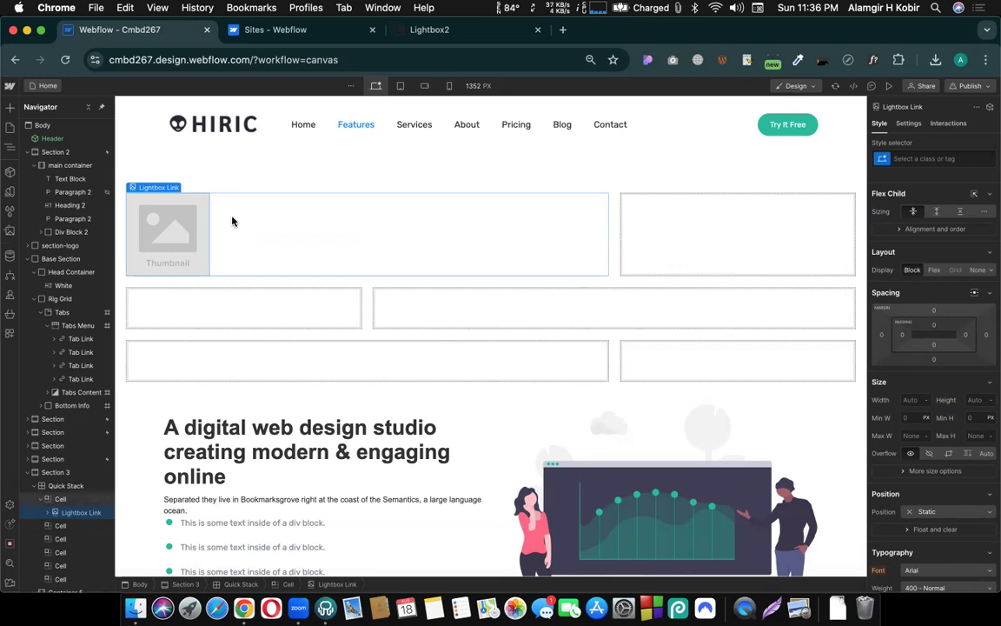
# - Set the thumbnail of the top row's wide Lightbox to the black screenshot image with the rainbow-coloured wave
pyautogui.click(166, 223)
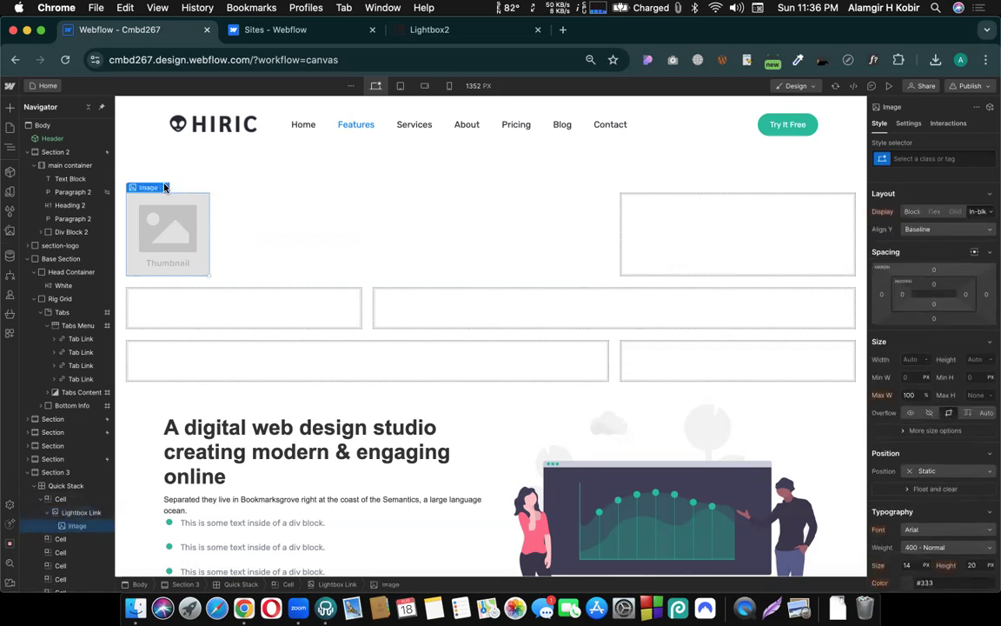
pyautogui.click(165, 188)
pyautogui.click(196, 343)
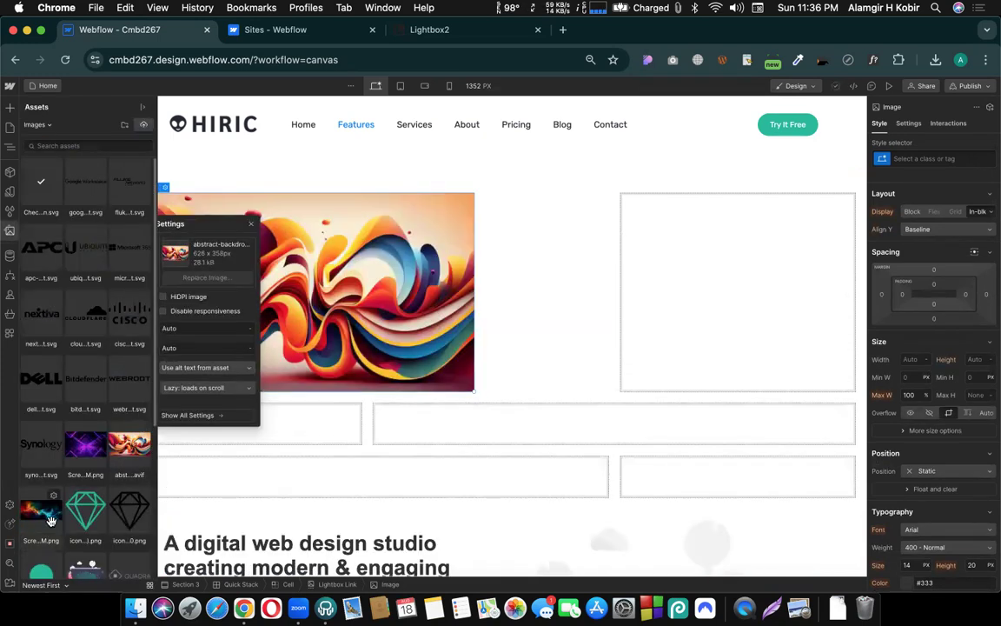
pyautogui.click(51, 521)
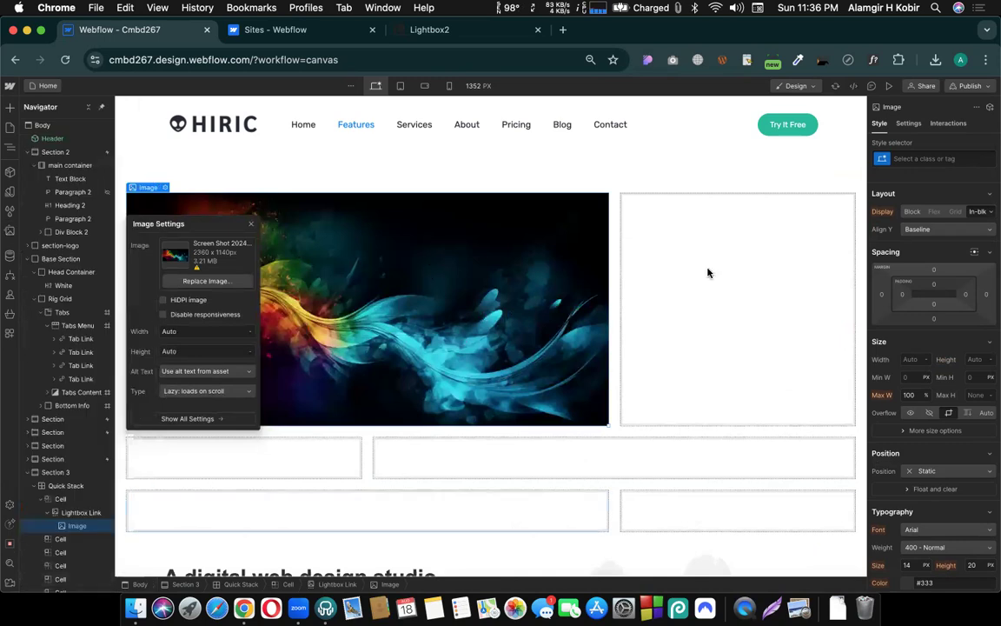
# - Insert a Lightbox element into the empty second cell of the top row
pyautogui.click(785, 266)
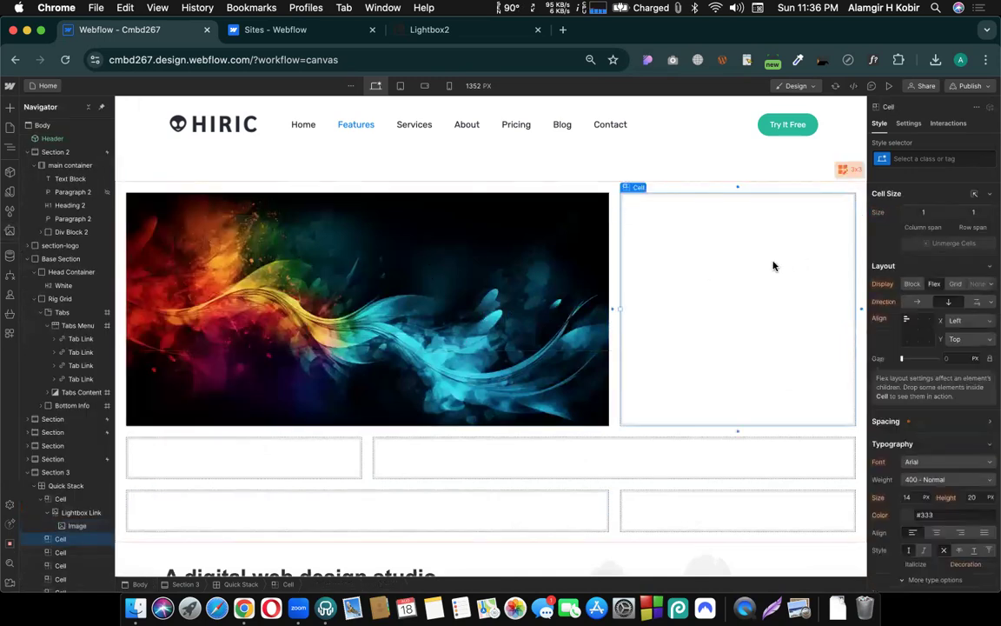
pyautogui.press('super+k')
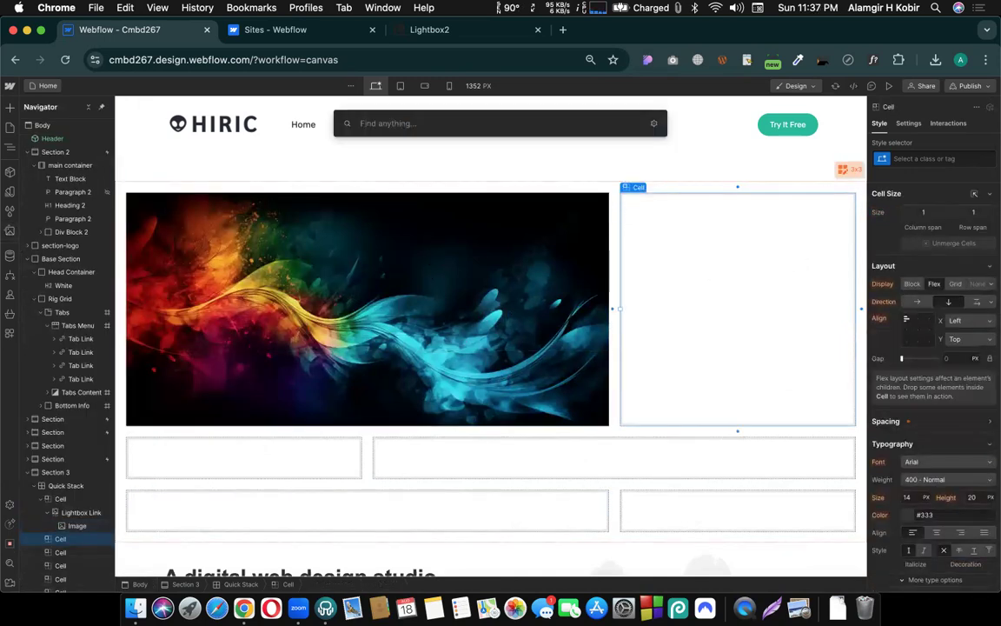
pyautogui.write('li')
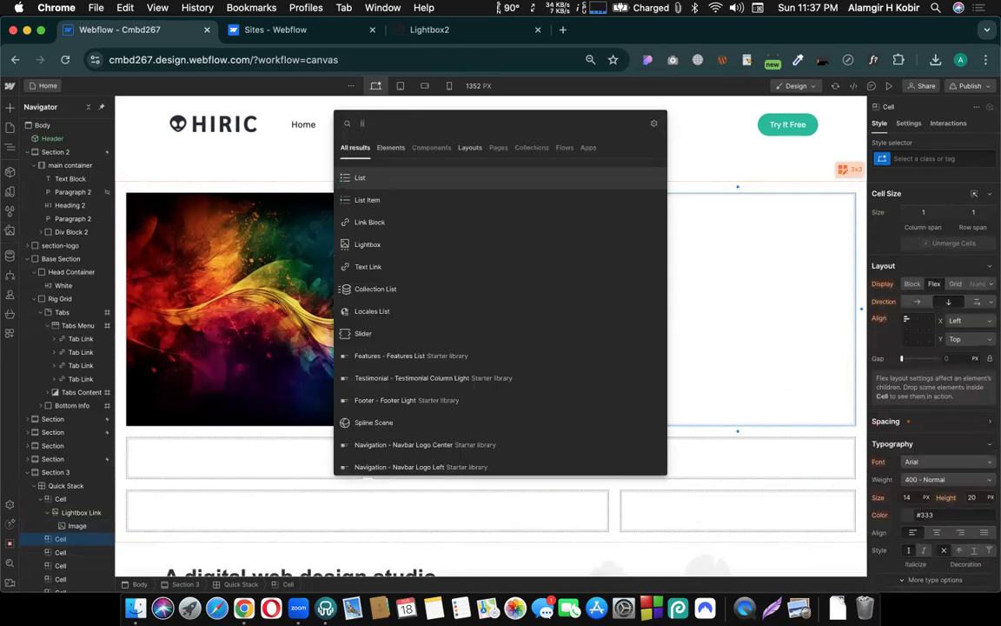
pyautogui.write('g')
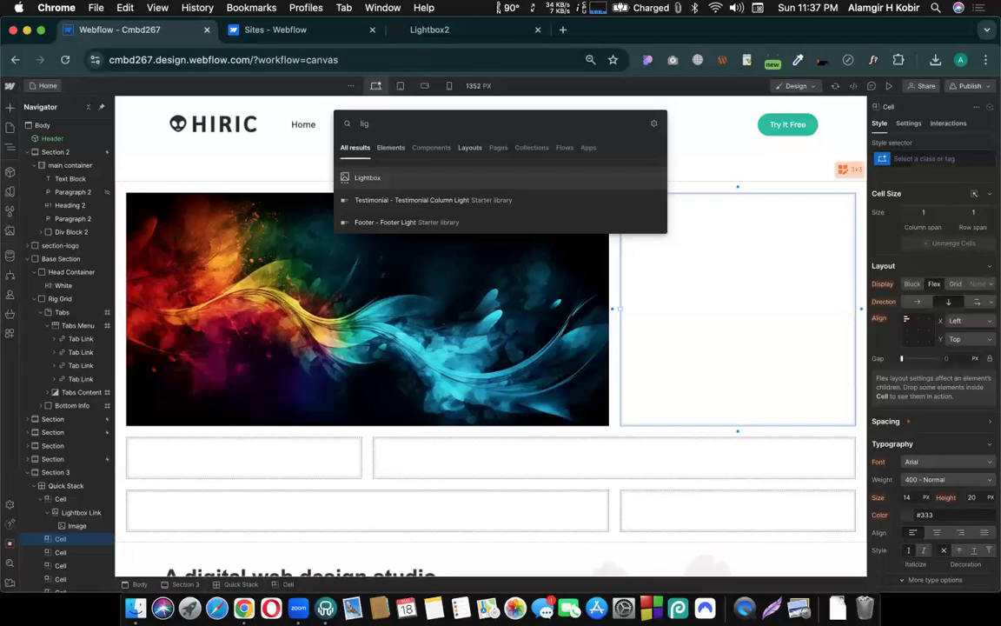
pyautogui.press('Return')
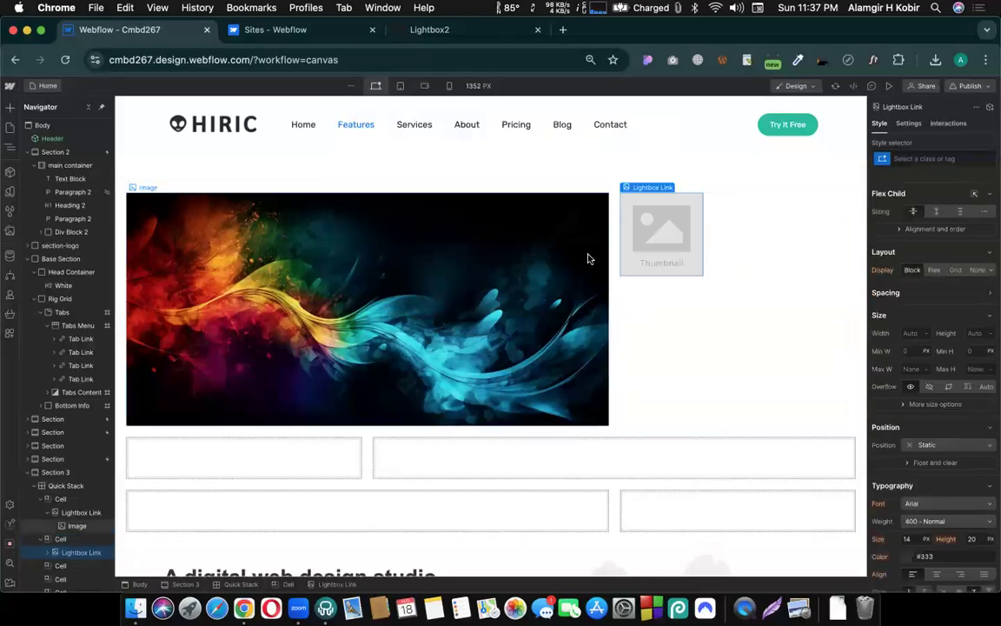
# - Set the second Lightbox's thumbnail to the growth-analytics illustration from the site's image assets
pyautogui.click(661, 192)
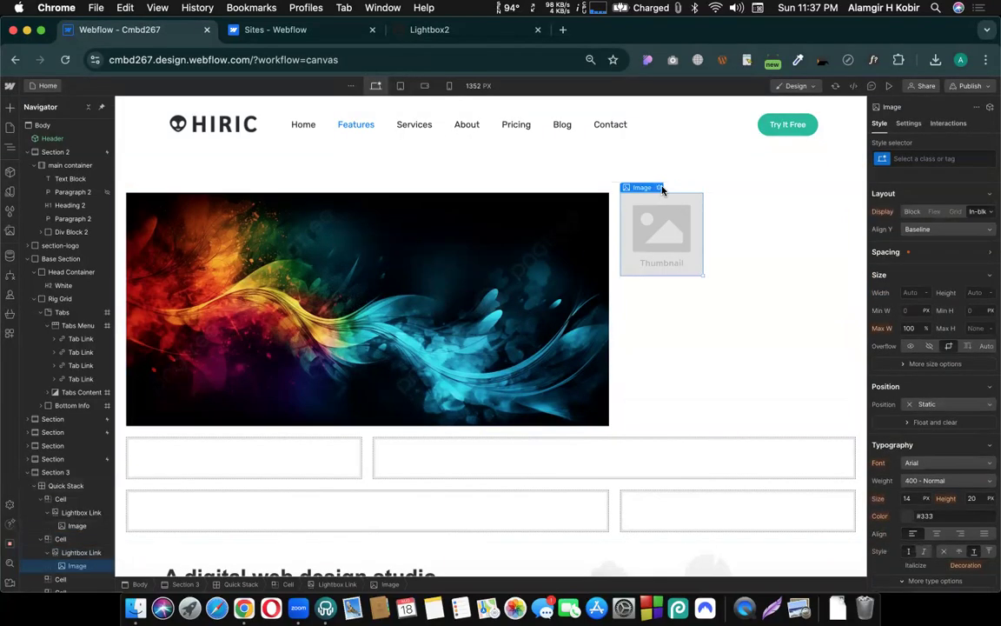
pyautogui.click(659, 188)
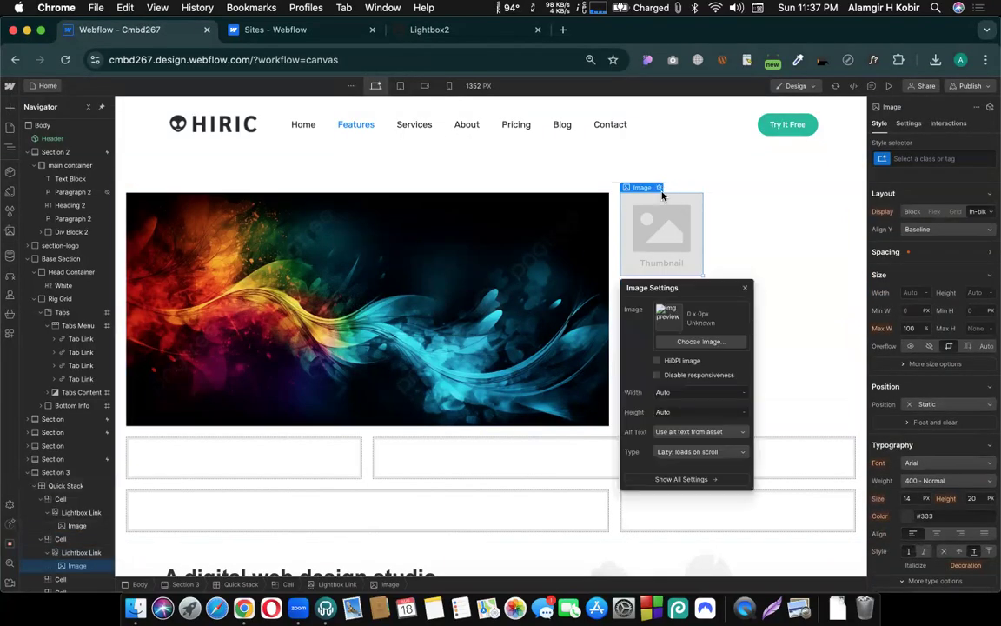
pyautogui.click(681, 342)
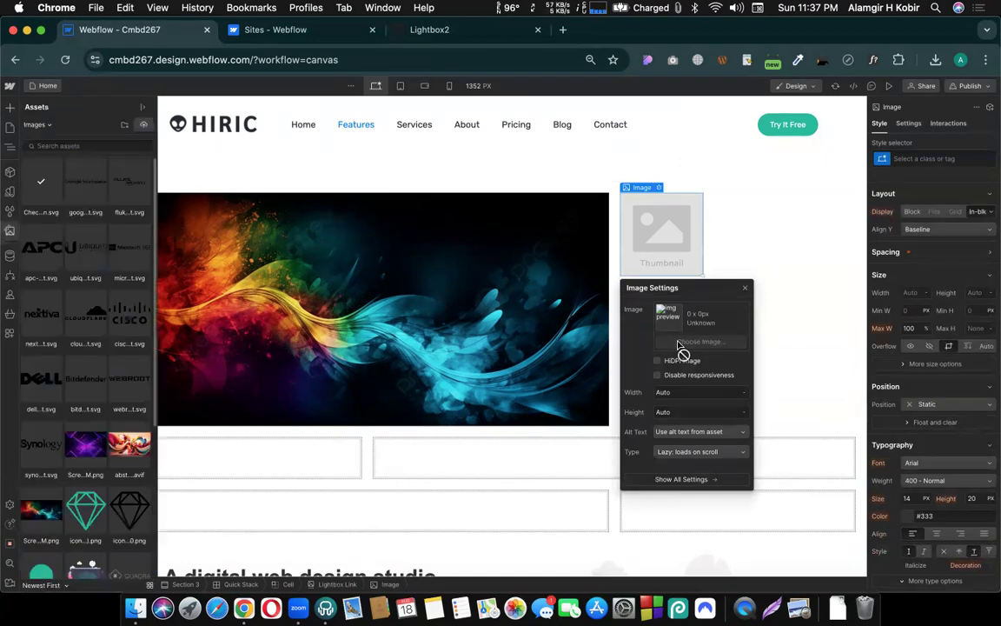
pyautogui.click(65, 415)
pyautogui.click(79, 430)
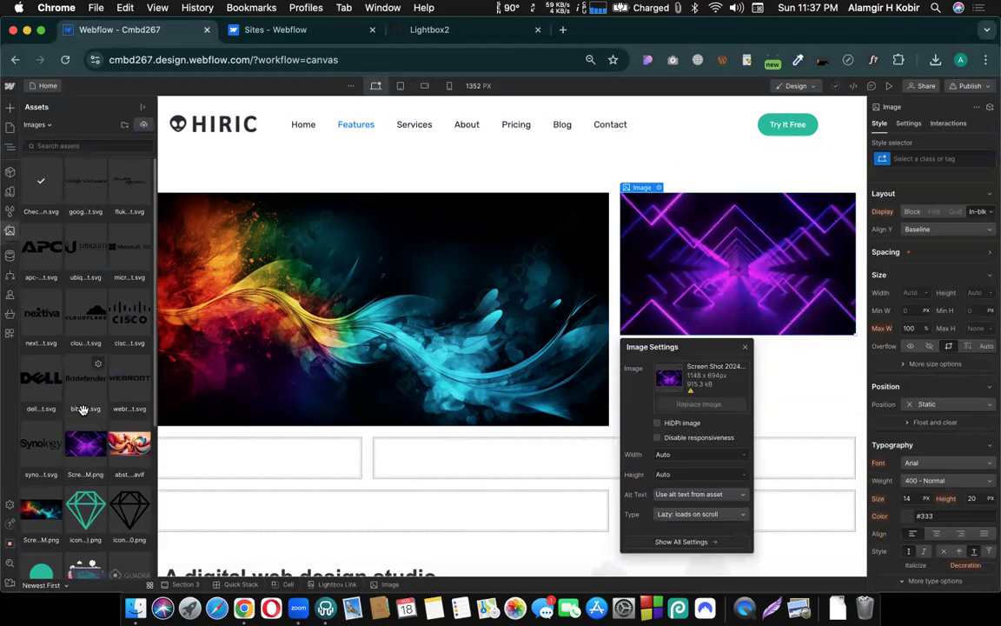
pyautogui.scroll(-2, 84, 411)
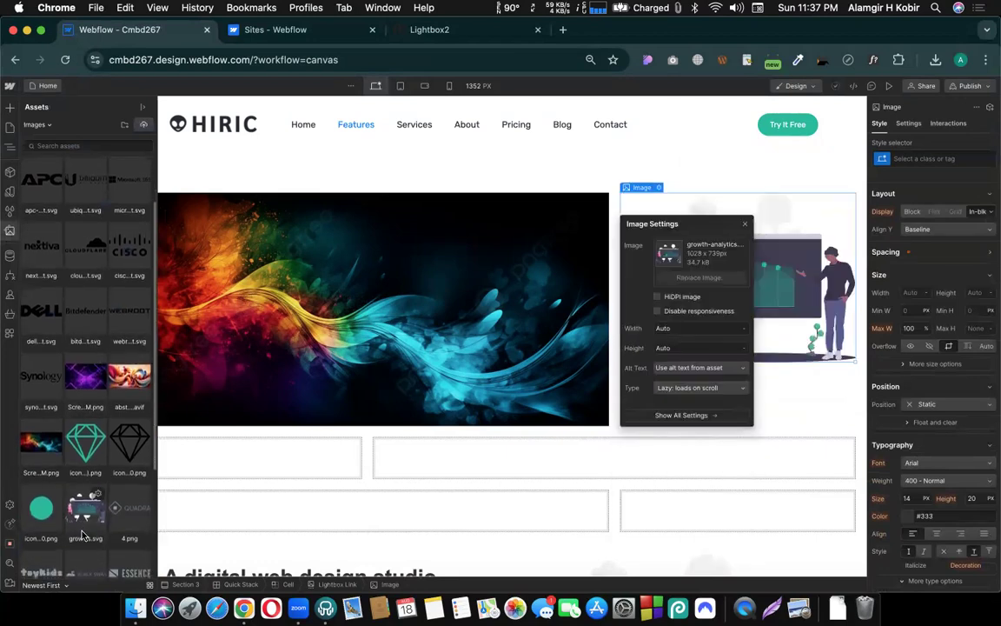
pyautogui.scroll(-1, 83, 513)
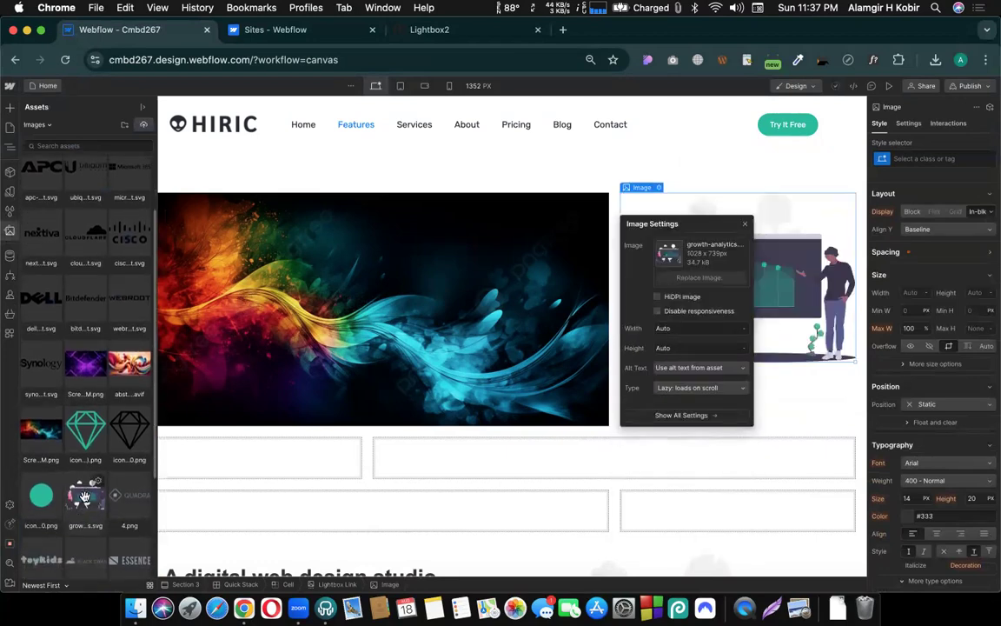
# - Center the growth-analytics illustration vertically within the top row's second cell
pyautogui.click(304, 468)
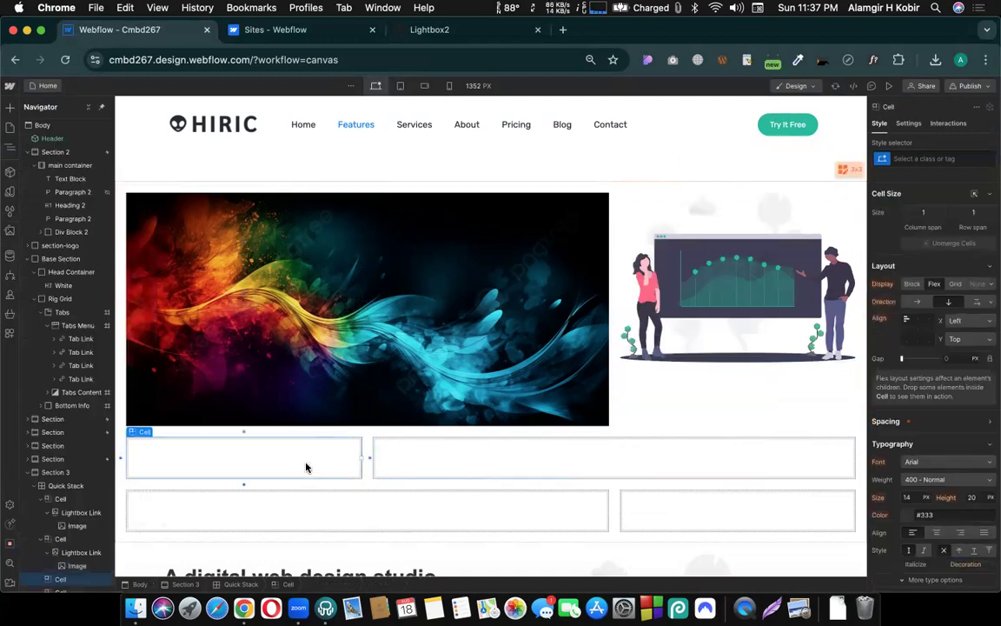
pyautogui.press('super+e')
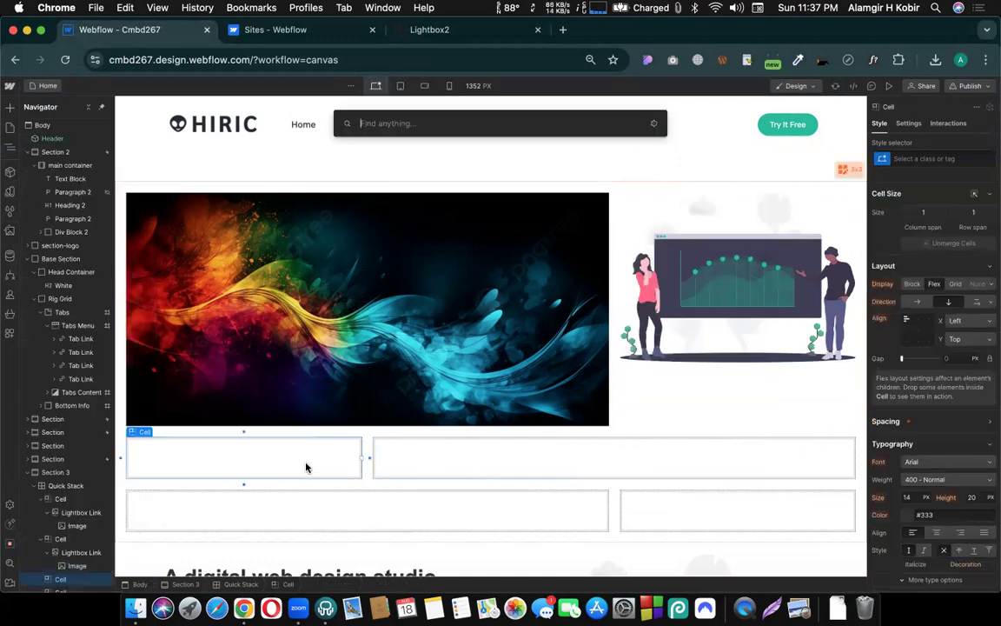
pyautogui.press('Escape')
pyautogui.click(716, 383)
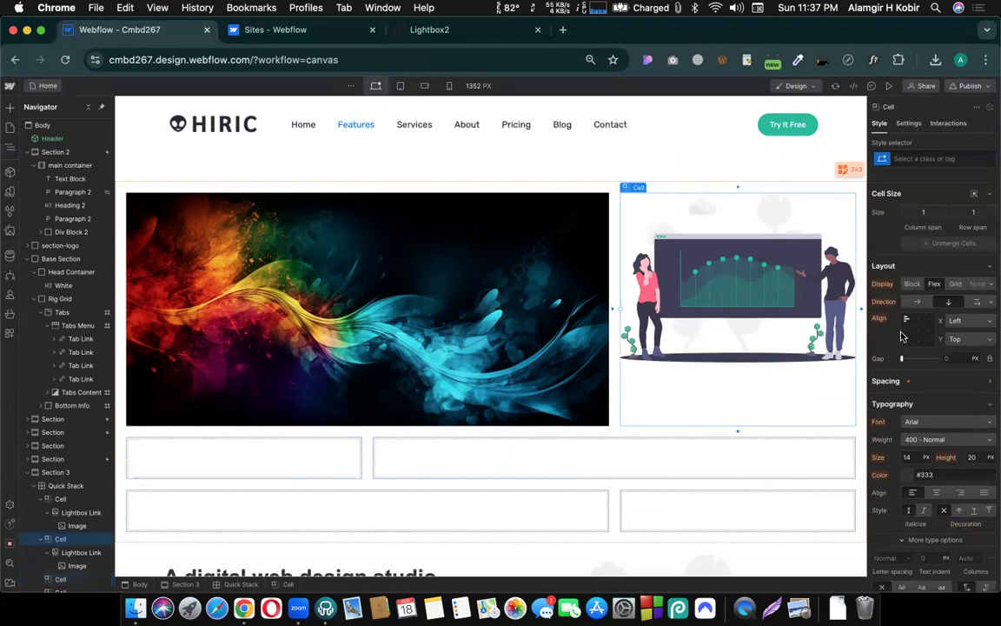
pyautogui.click(285, 470)
pyautogui.press('super+e')
pyautogui.write('li')
pyautogui.press('Return')
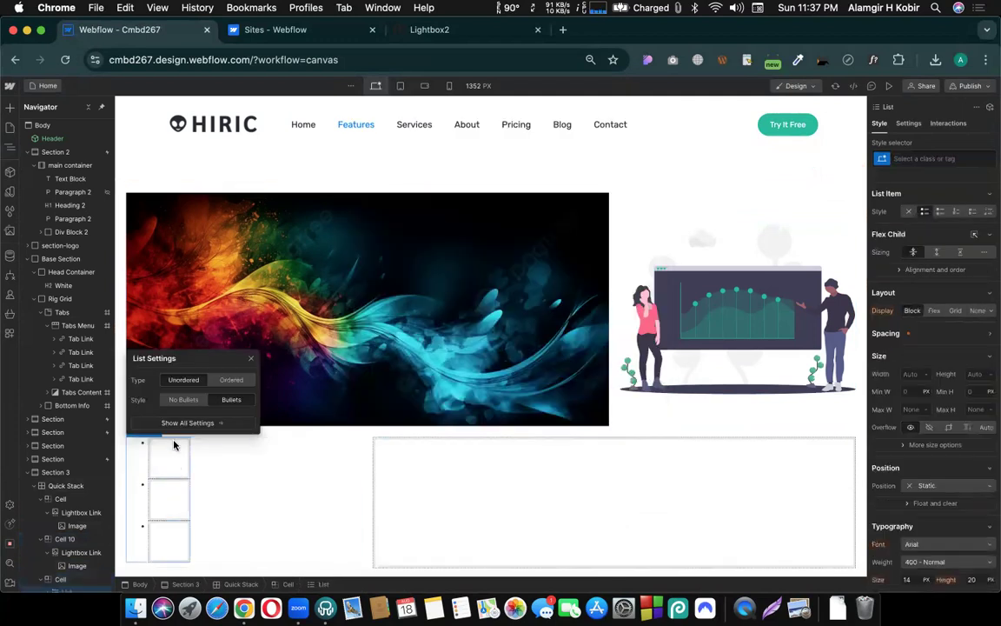
pyautogui.press('super+z')
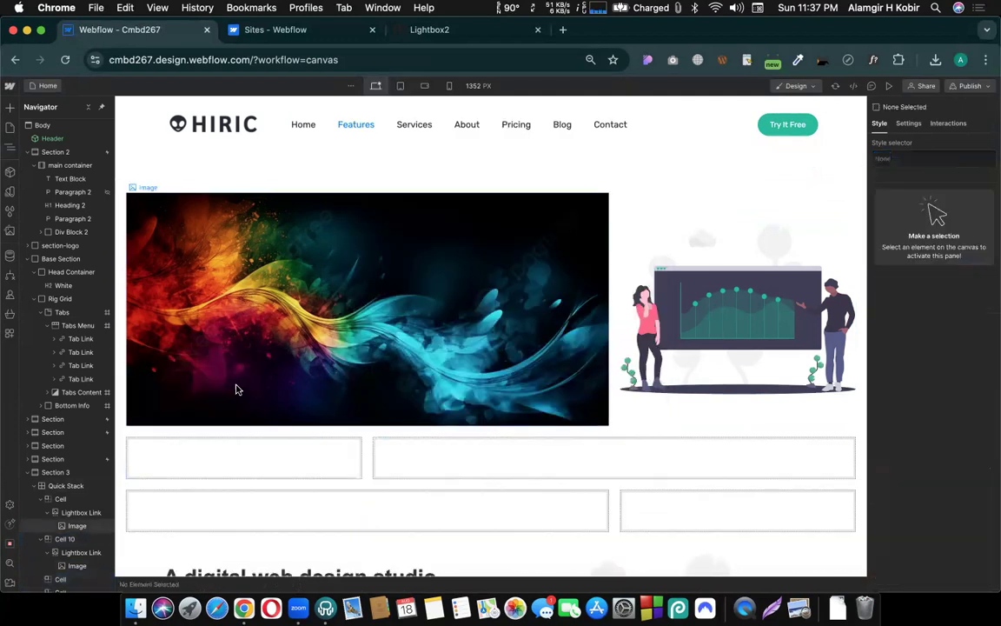
# - Insert a Lightbox element into the narrow first cell of the second row
pyautogui.click(217, 452)
pyautogui.press('super+e')
pyautogui.write('ligh')
pyautogui.press('Return')
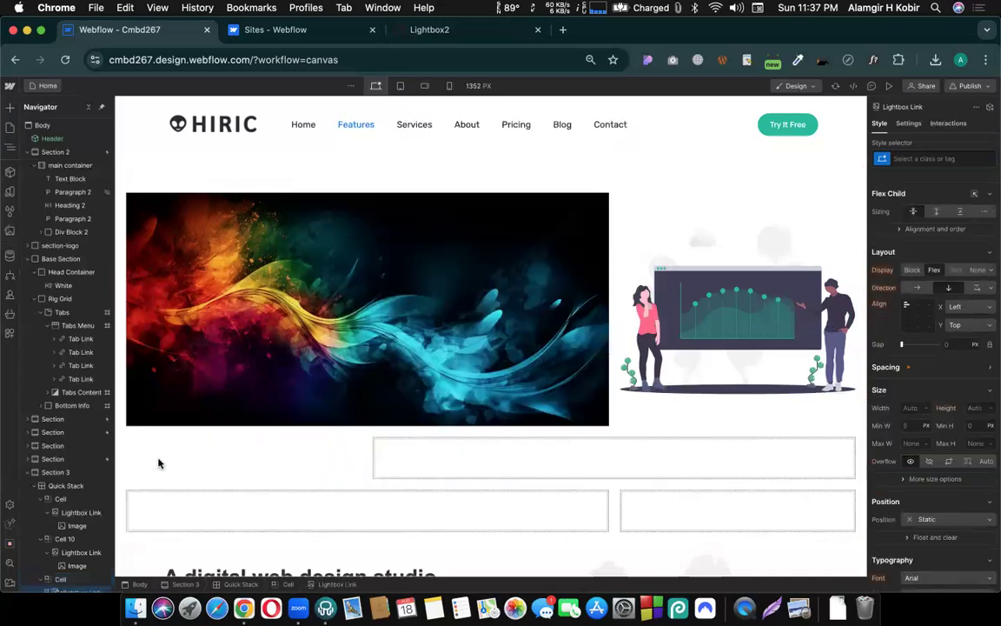
# - Set the thumbnail of the second row's narrow Lightbox to the purple neon tunnel screenshot
pyautogui.click(157, 485)
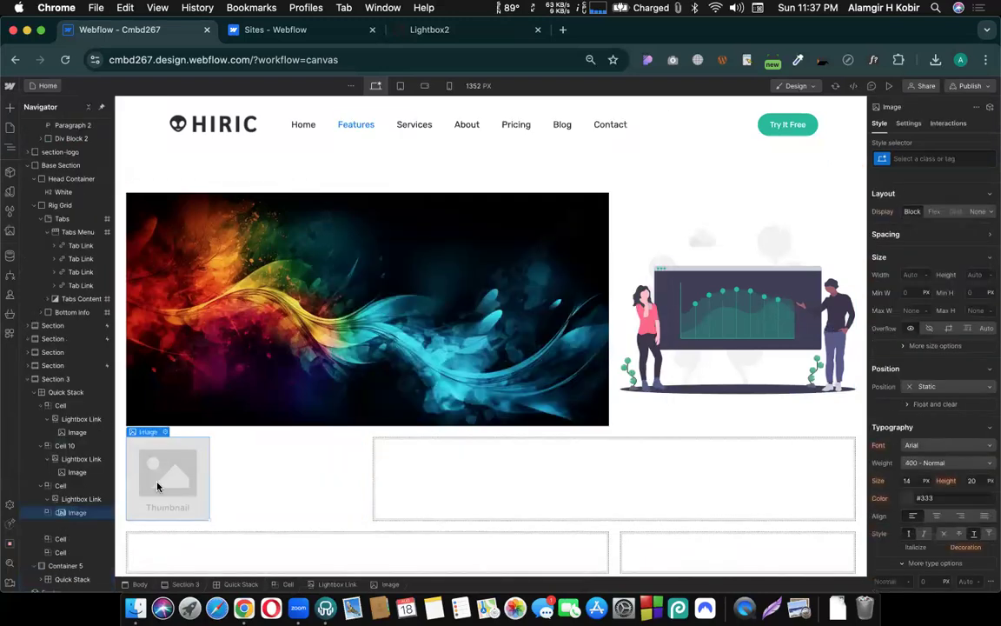
pyautogui.click(166, 432)
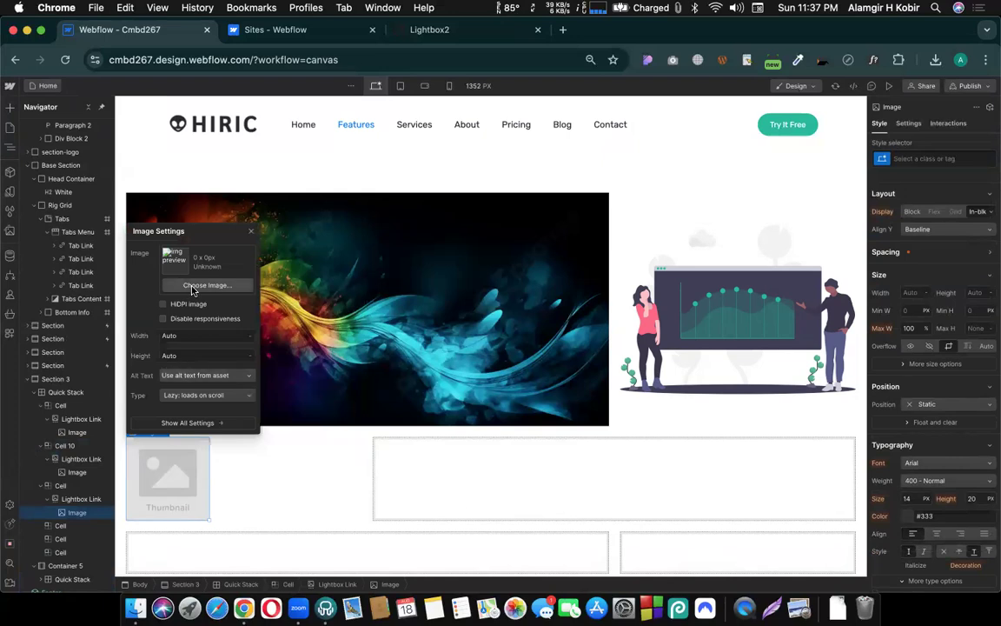
pyautogui.press('j')
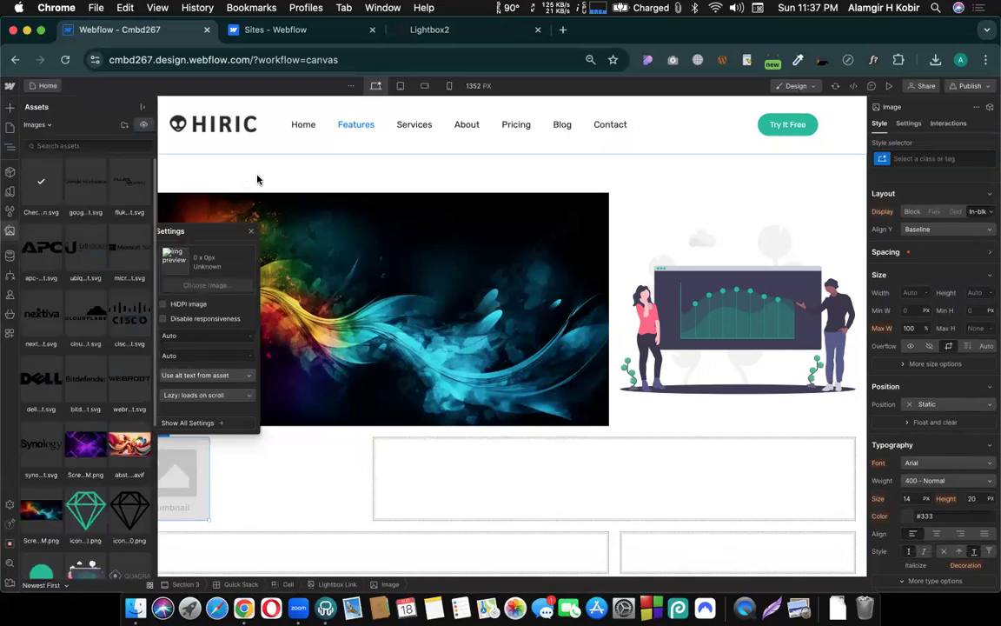
pyautogui.click(87, 452)
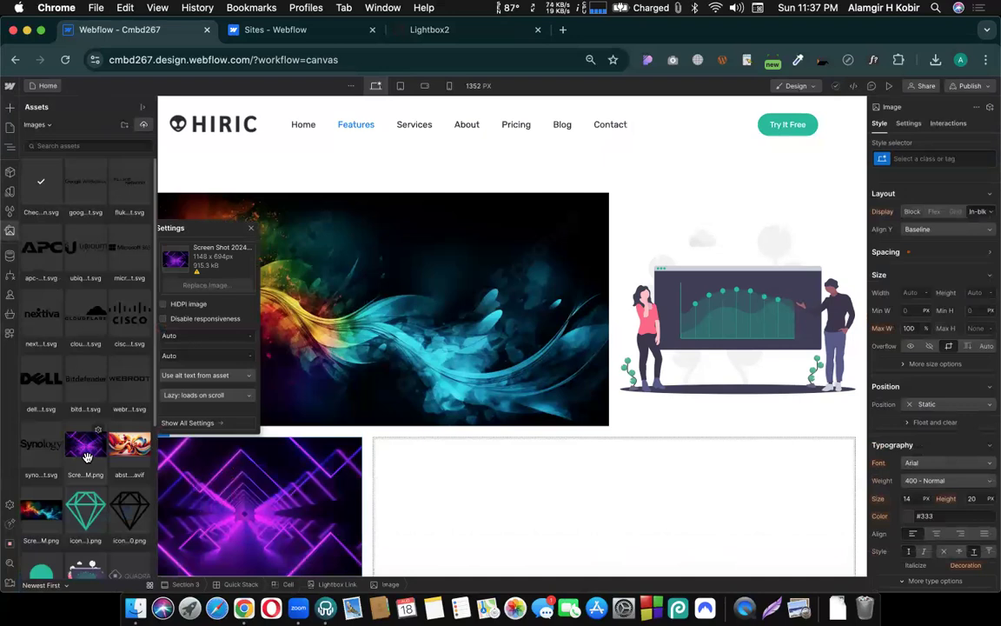
# - Insert a Lightbox element into the wide second cell of the second row
pyautogui.scroll(-3, 348, 373)
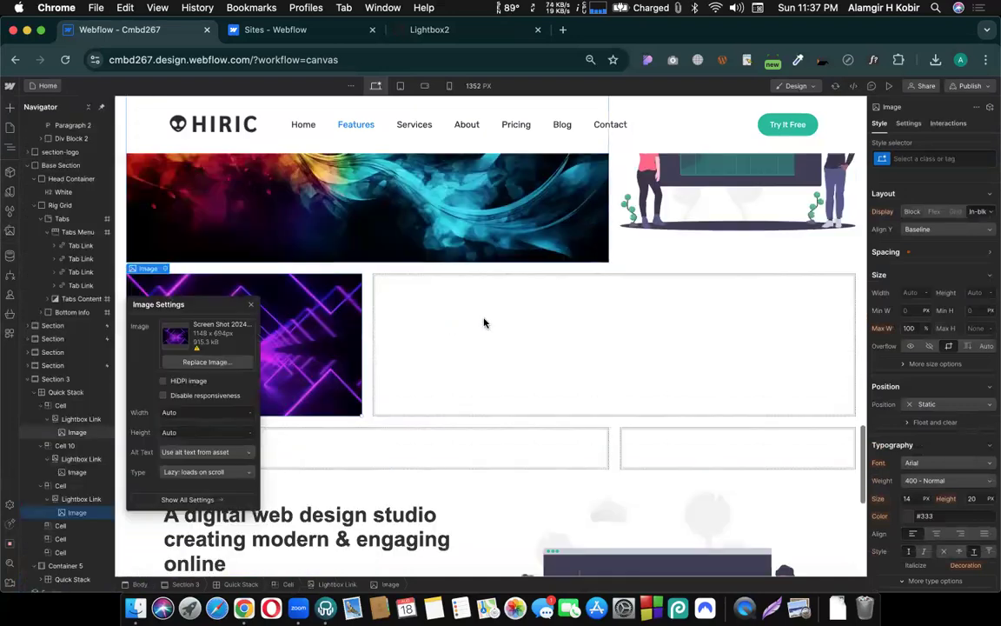
pyautogui.click(484, 322)
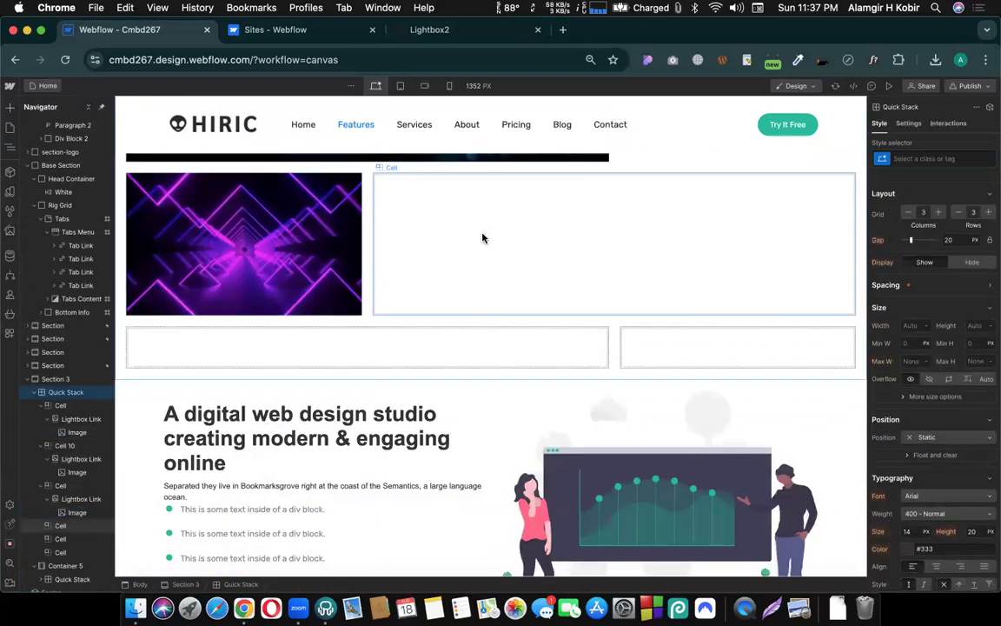
pyautogui.click(484, 238)
pyautogui.press('super+e')
pyautogui.write('lig')
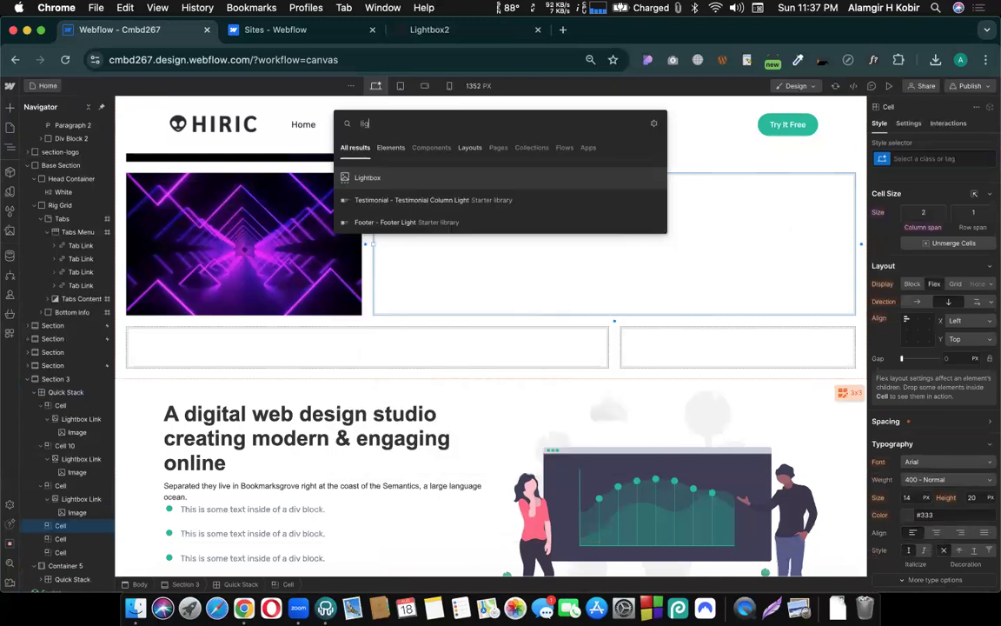
pyautogui.press('Return')
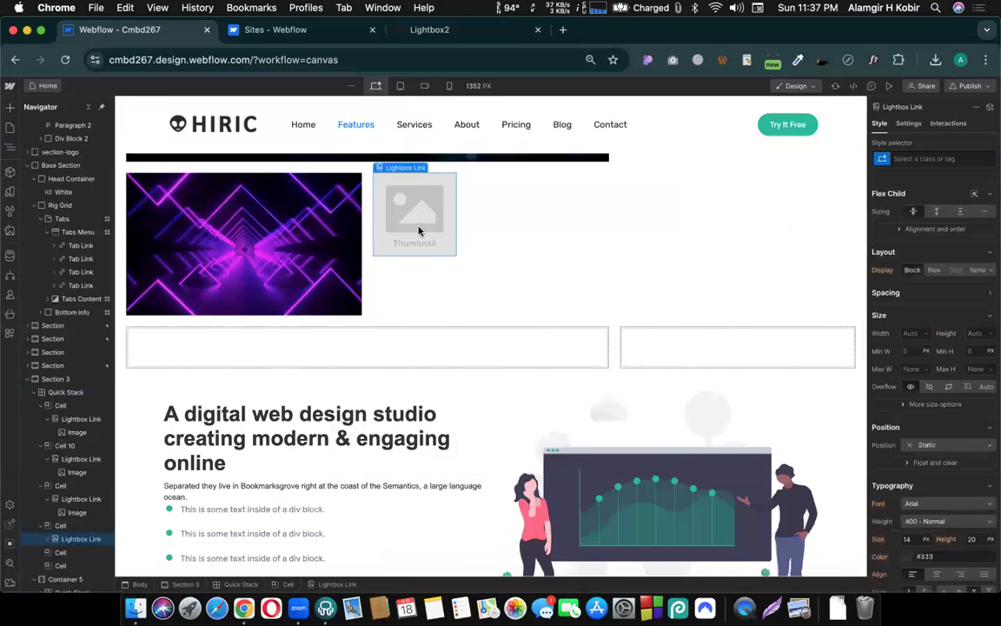
# - Set the thumbnail of the second row's wide Lightbox to the colourful abstract-background image
pyautogui.click(418, 230)
pyautogui.click(412, 169)
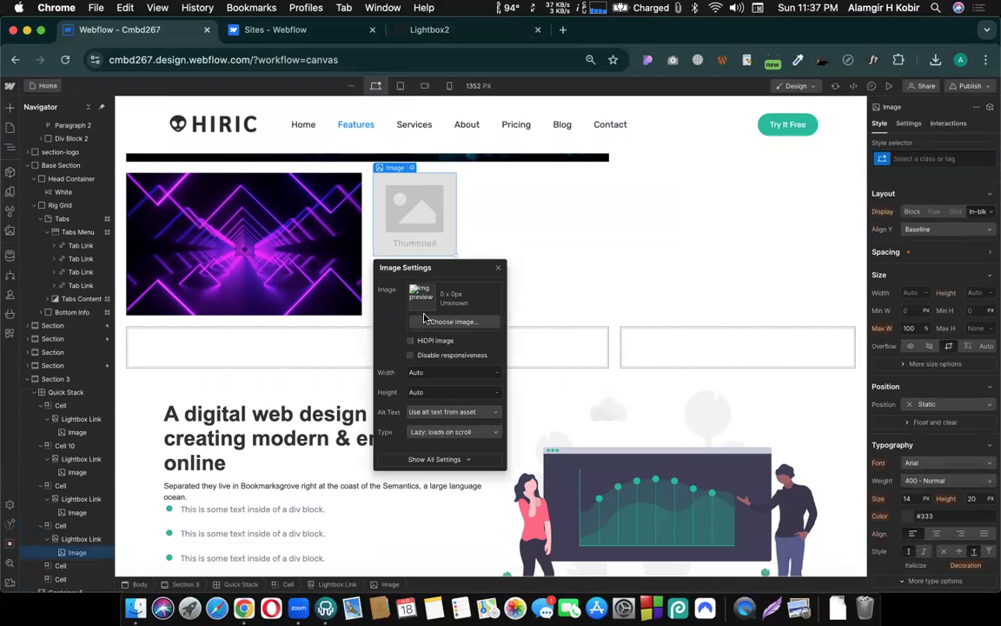
pyautogui.click(443, 322)
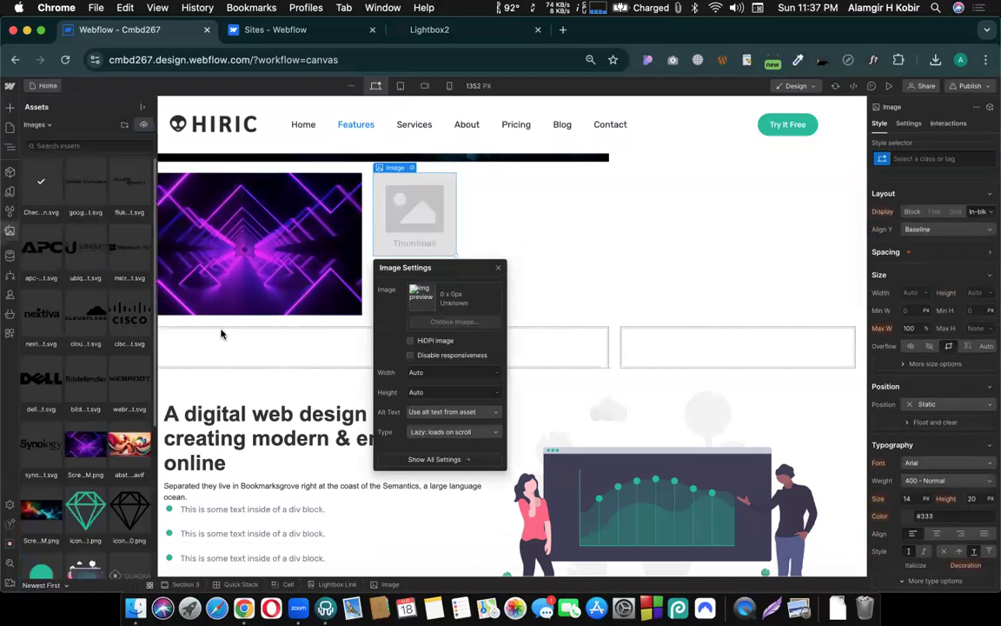
pyautogui.click(128, 443)
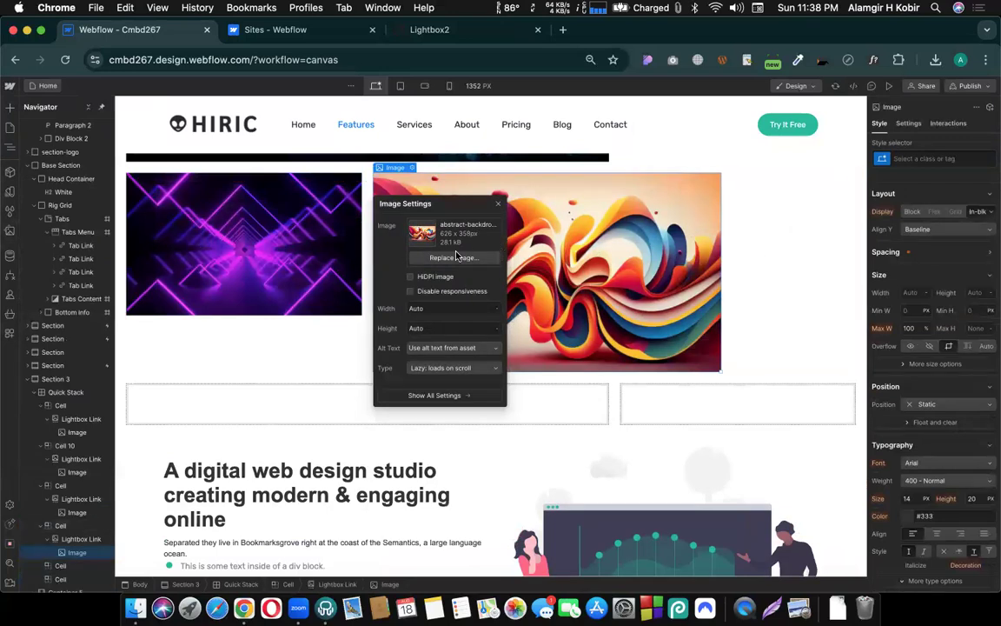
# - Open the image replacement assets for the second row's wide Lightbox, then enlarge the lighthouse picture from the four-image set on the Lightbox2 site
pyautogui.click(455, 257)
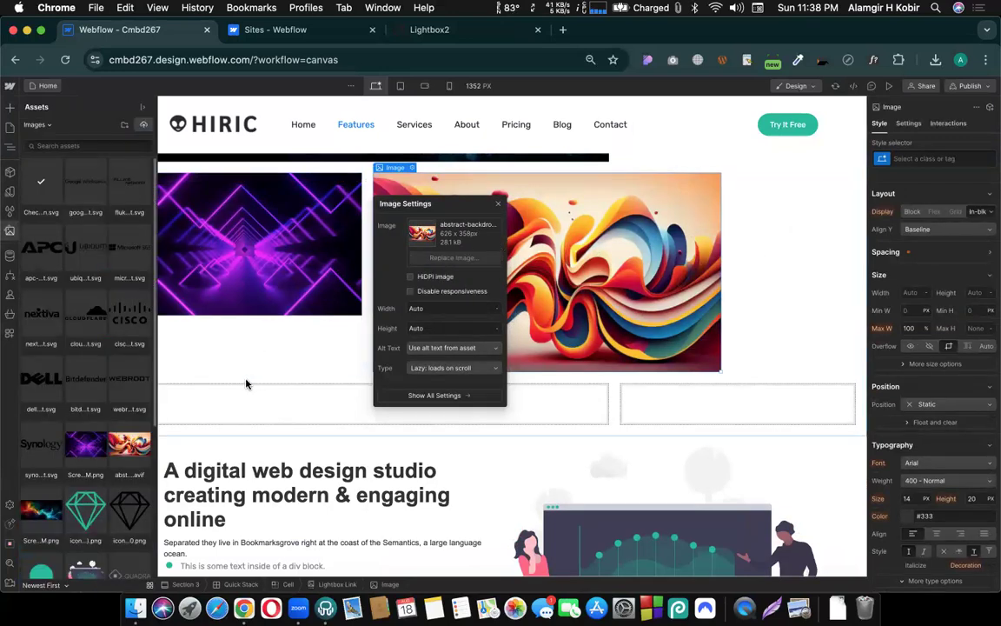
pyautogui.scroll(-2, 246, 384)
pyautogui.scroll(3, 246, 400)
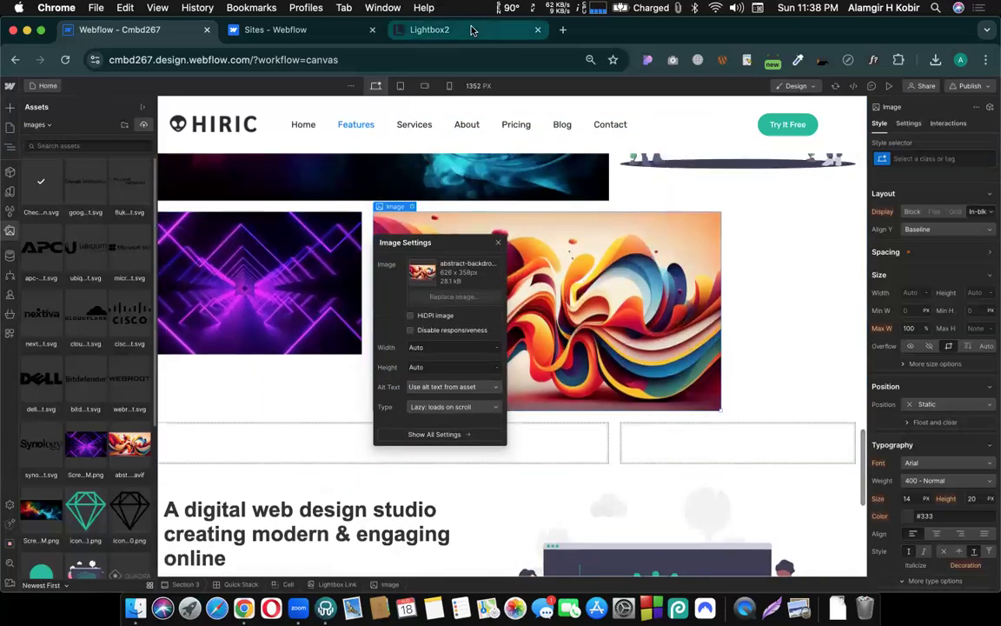
pyautogui.click(429, 29)
pyautogui.scroll(-3, 721, 319)
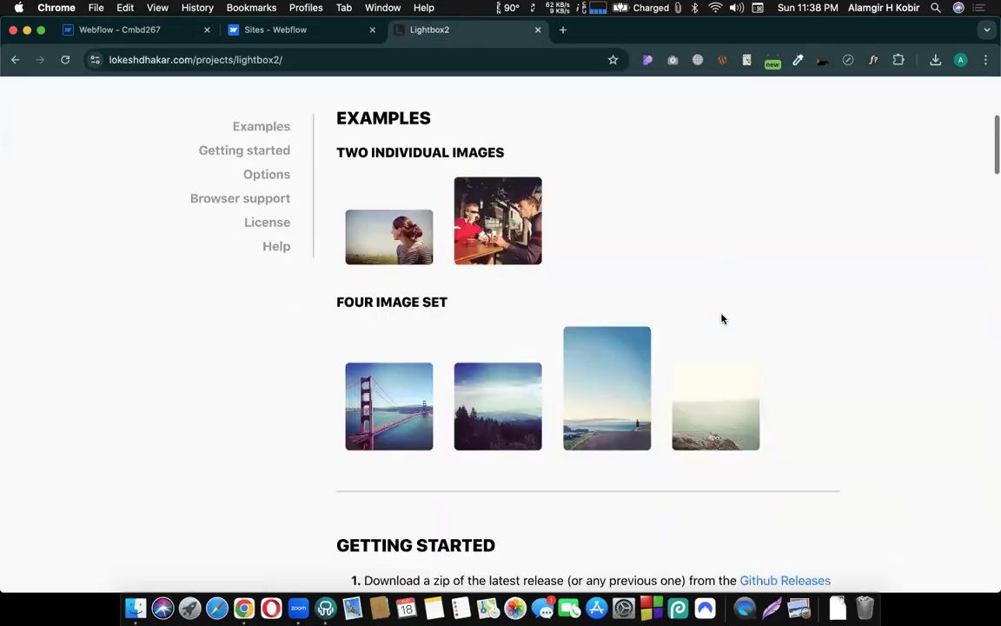
pyautogui.click(729, 408)
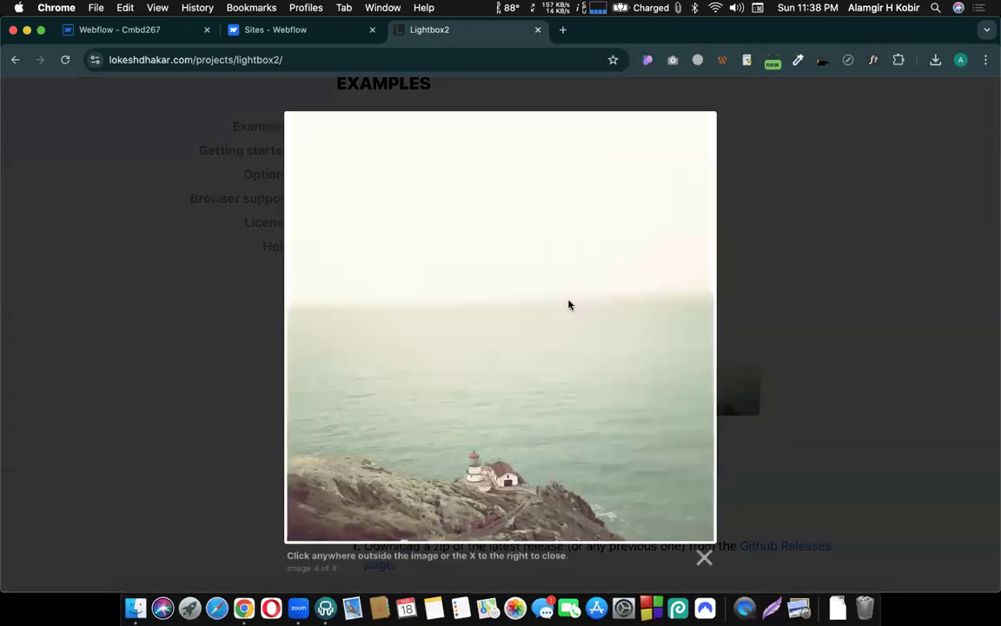
# - Capture a screenshot of the enlarged picture's lower part, covering the sea and lighthouse, about 1214 x 402 px
pyautogui.press('super+shift+5')
pyautogui.moveTo(689, 310); pyautogui.dragTo(391, 395)
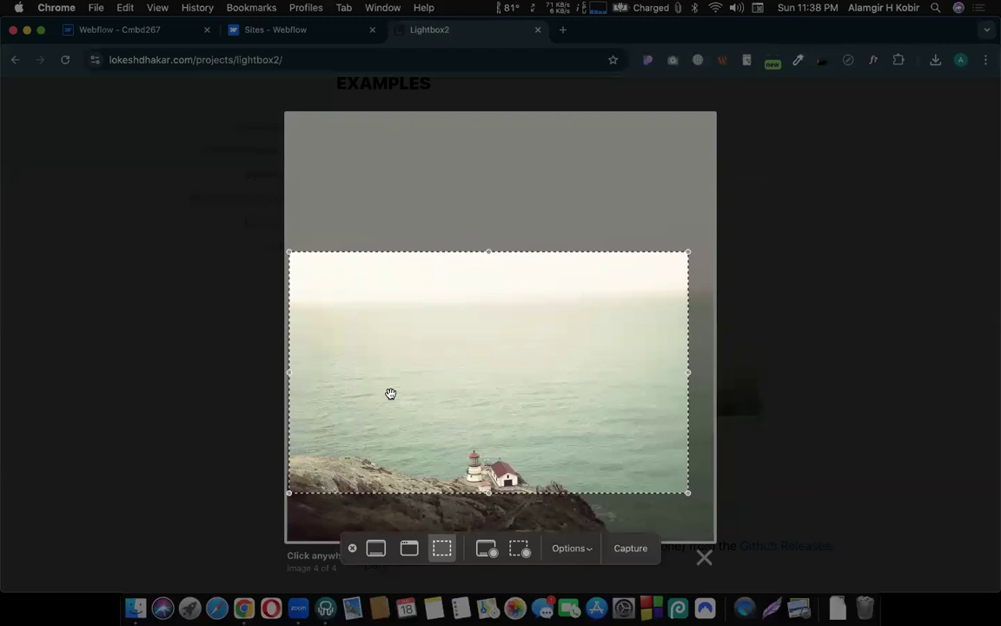
pyautogui.moveTo(488, 252); pyautogui.dragTo(489, 356)
pyautogui.moveTo(687, 357); pyautogui.dragTo(711, 352)
pyautogui.press('Return')
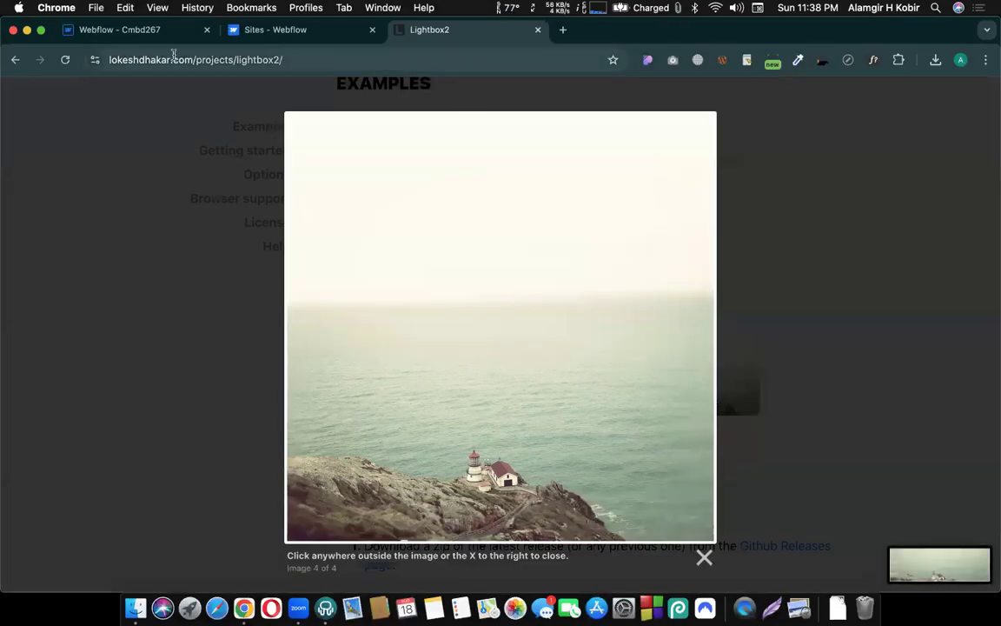
# - Upload the lighthouse screenshot to the Webflow assets and set it as the thumbnail of the second row's wide Lightbox
pyautogui.click(132, 34)
pyautogui.moveTo(943, 572); pyautogui.dragTo(54, 337)
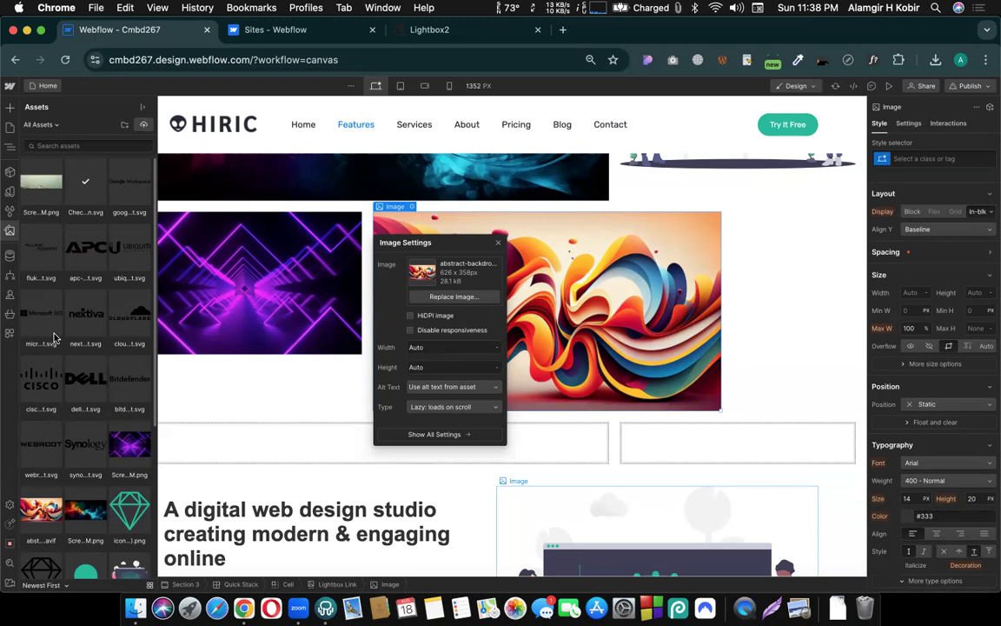
pyautogui.click(39, 186)
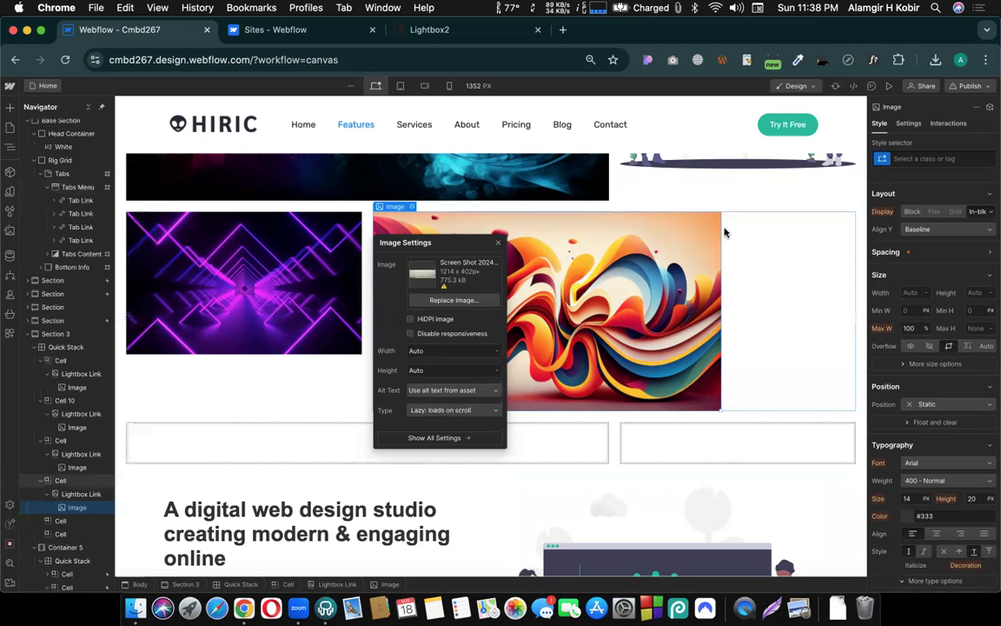
pyautogui.moveTo(453, 241); pyautogui.dragTo(745, 208)
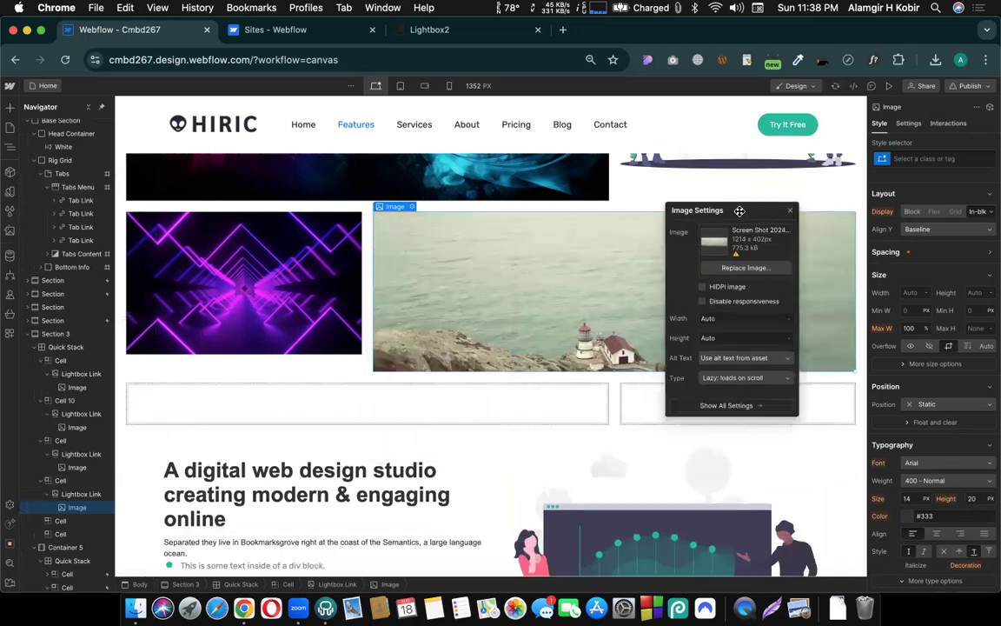
# - Align the content of the purple neon tunnel cell to the vertical centre, keeping it left-aligned
pyautogui.click(252, 367)
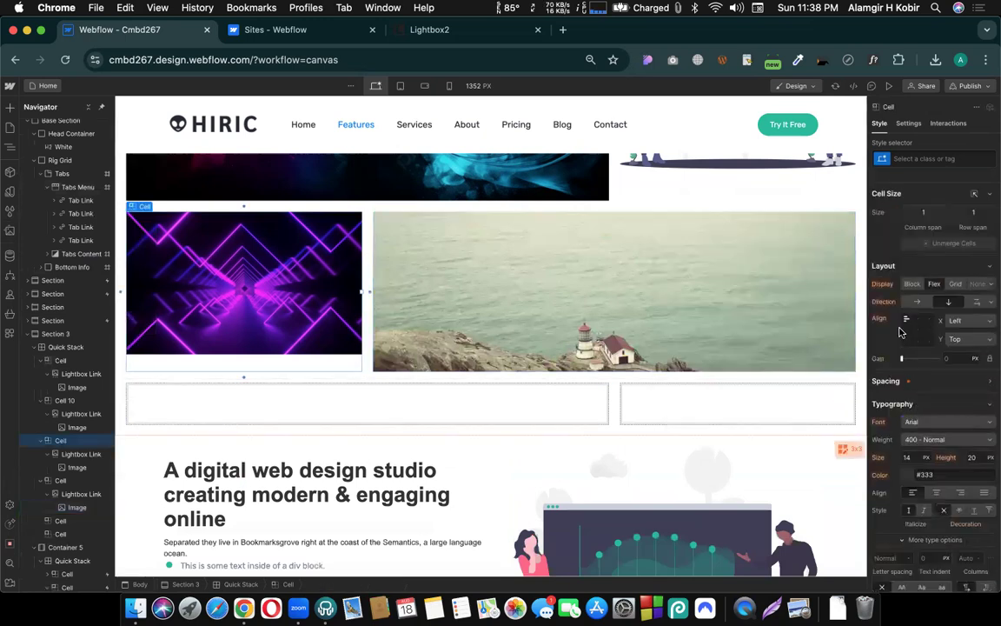
pyautogui.click(906, 333)
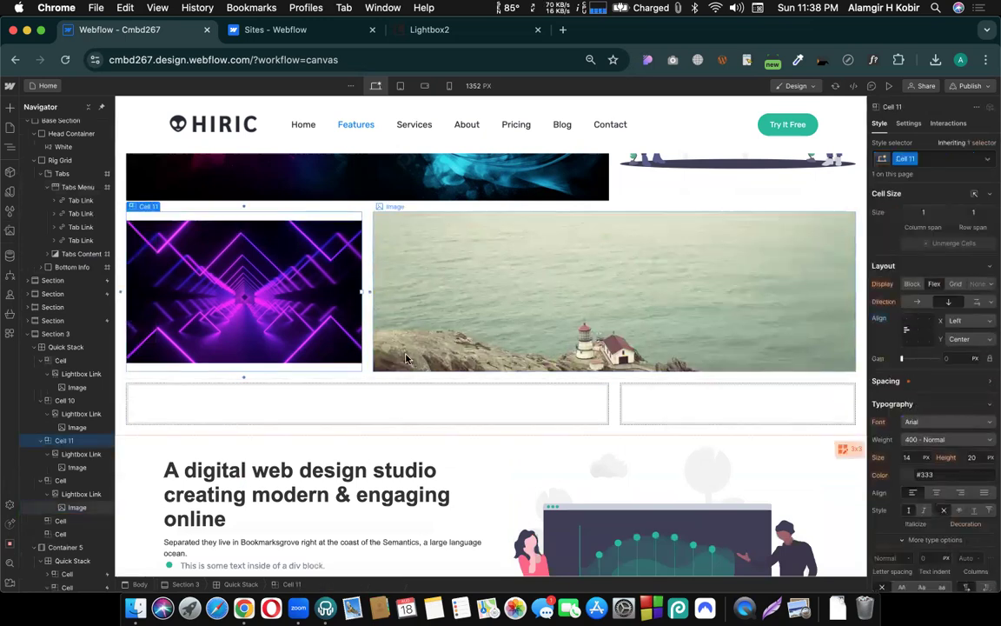
pyautogui.click(404, 404)
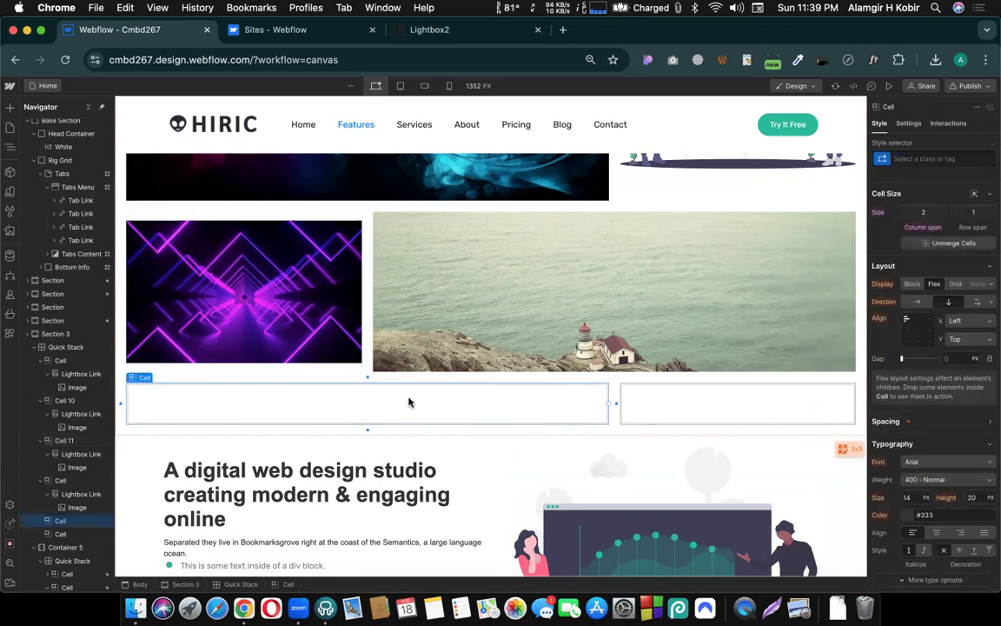
pyautogui.press('super+e')
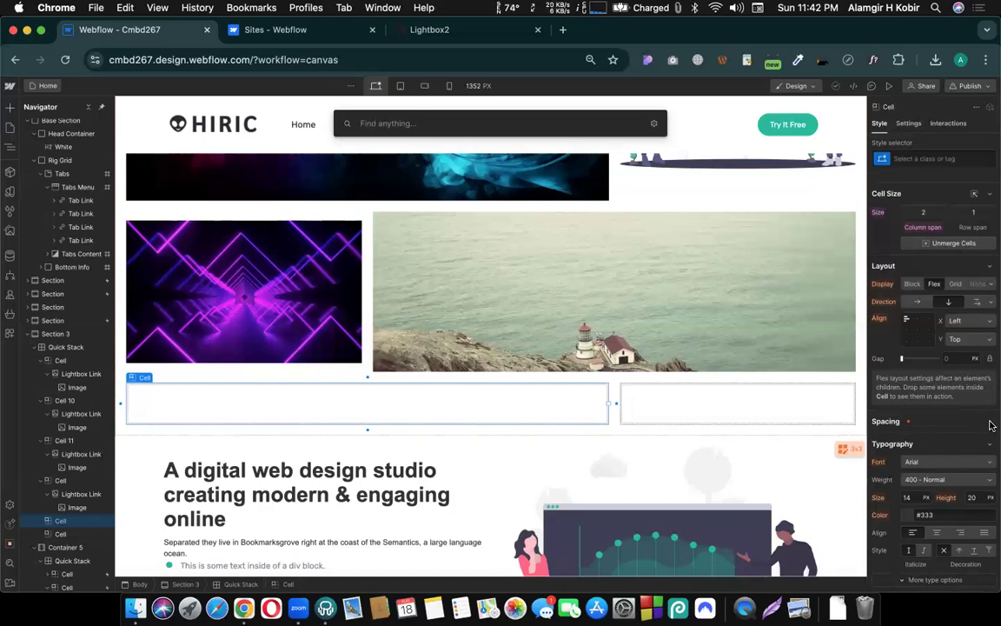
pyautogui.press('Escape')
pyautogui.press('super+z')
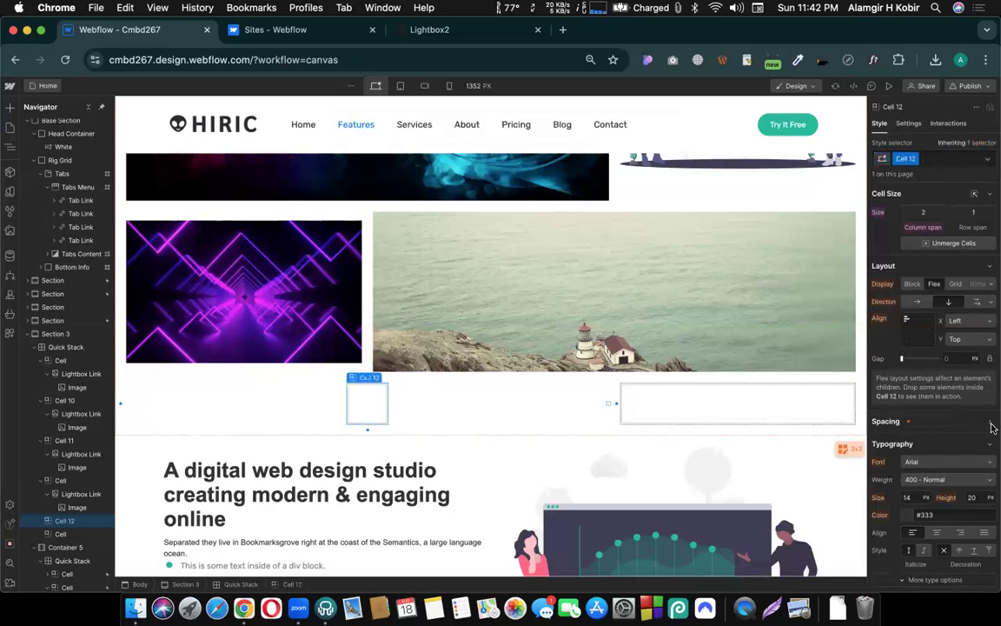
pyautogui.click(992, 425)
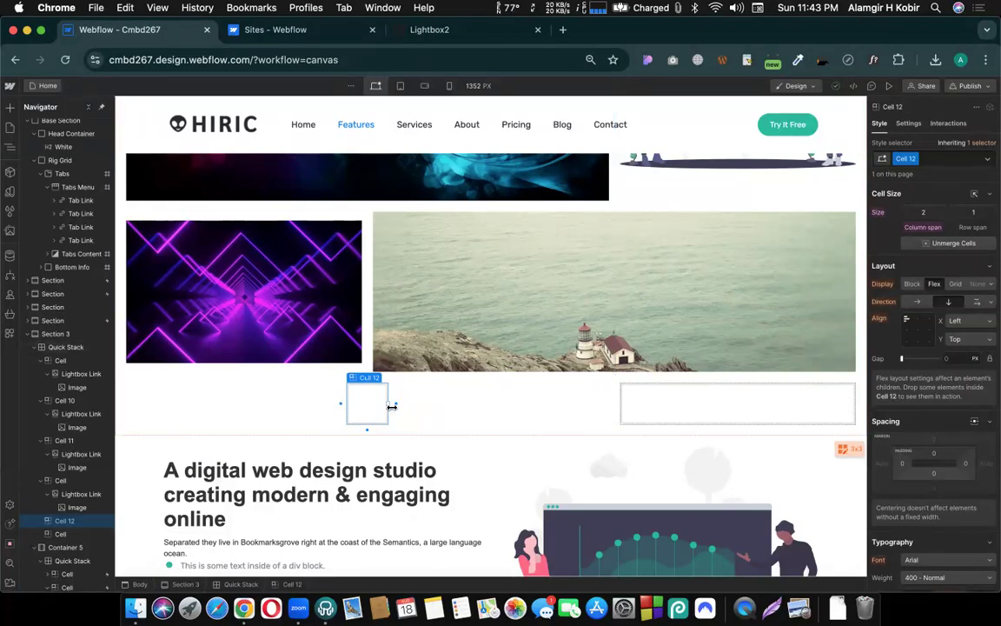
pyautogui.press('super+z')
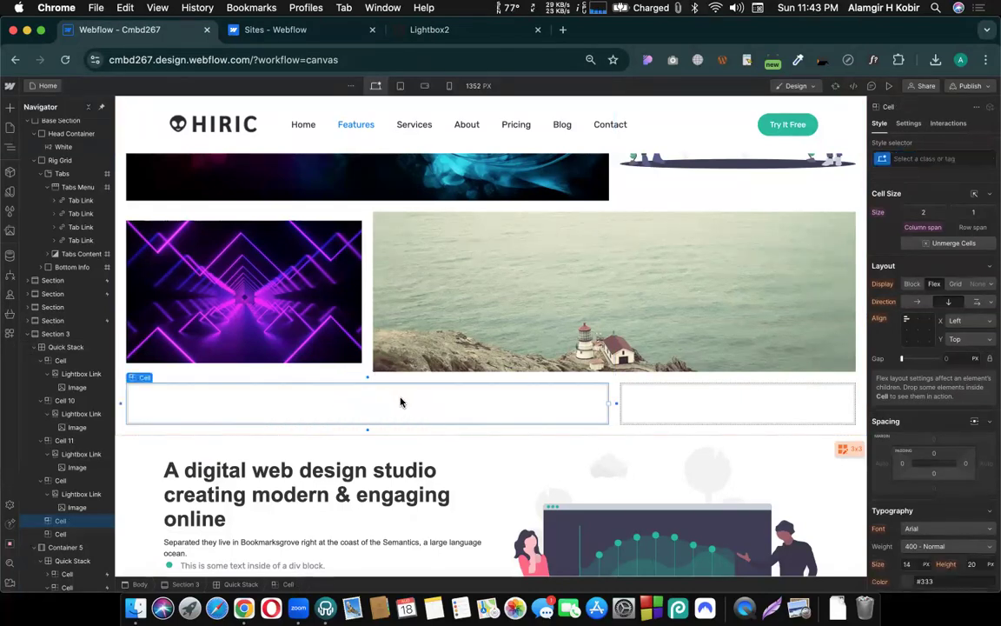
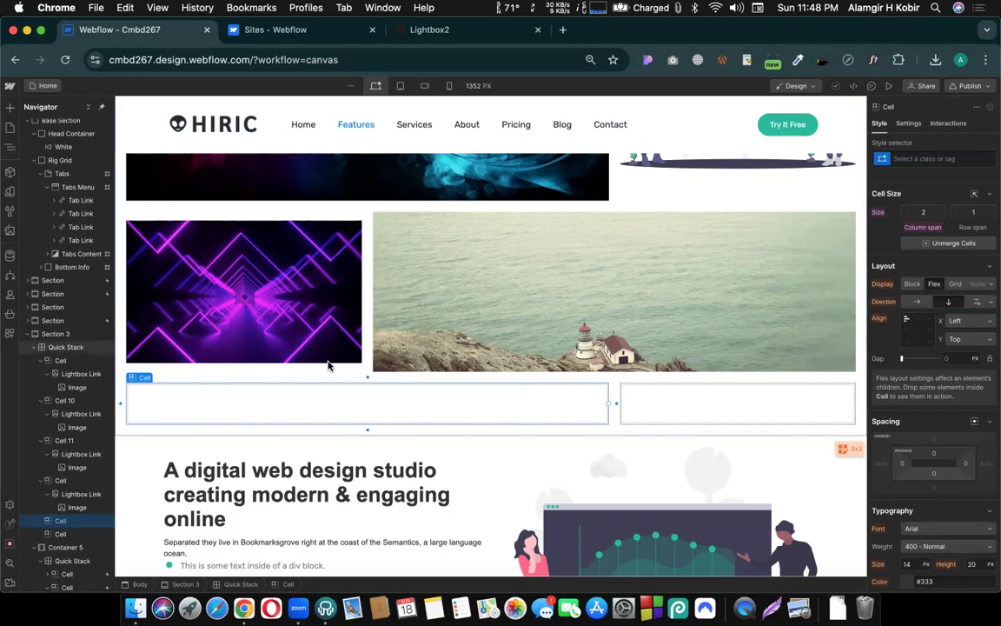
pyautogui.press('super+k')
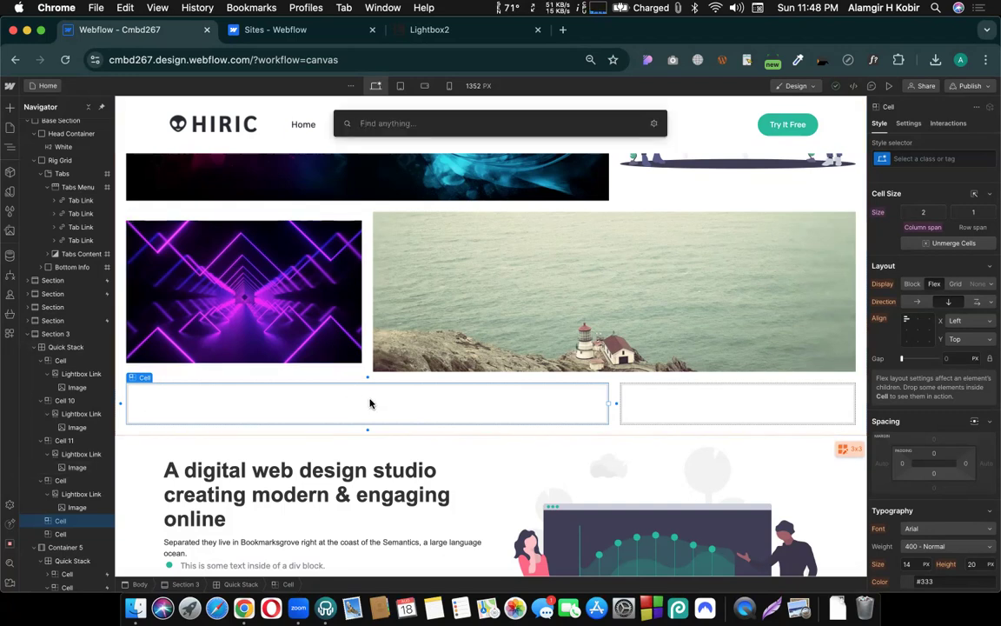
pyautogui.press('Escape')
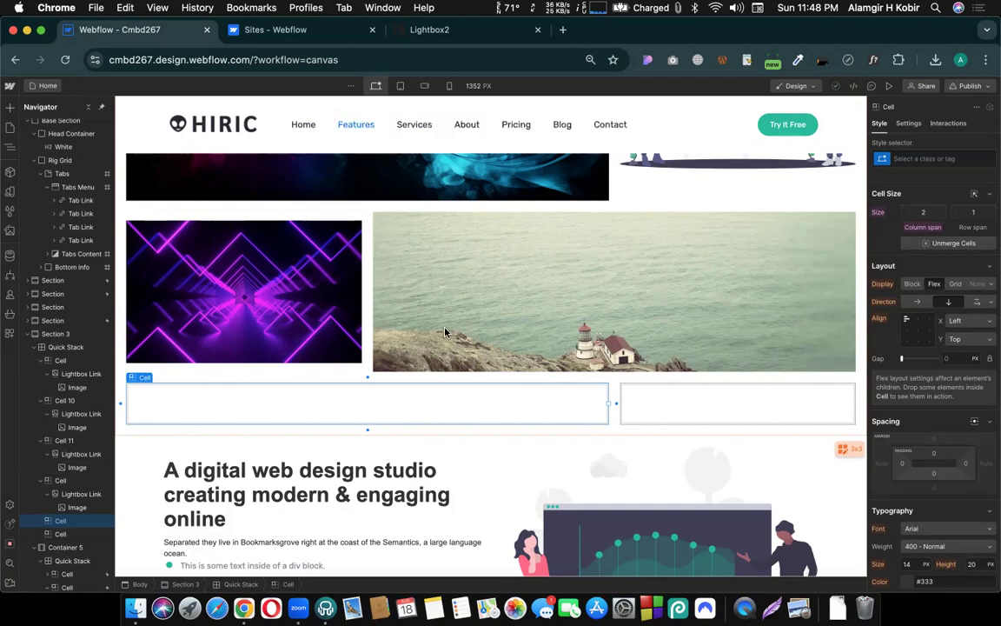
# - Copy the lighthouse Lightbox Link from the second row and paste it into the wide first cell of the third row
pyautogui.click(465, 284)
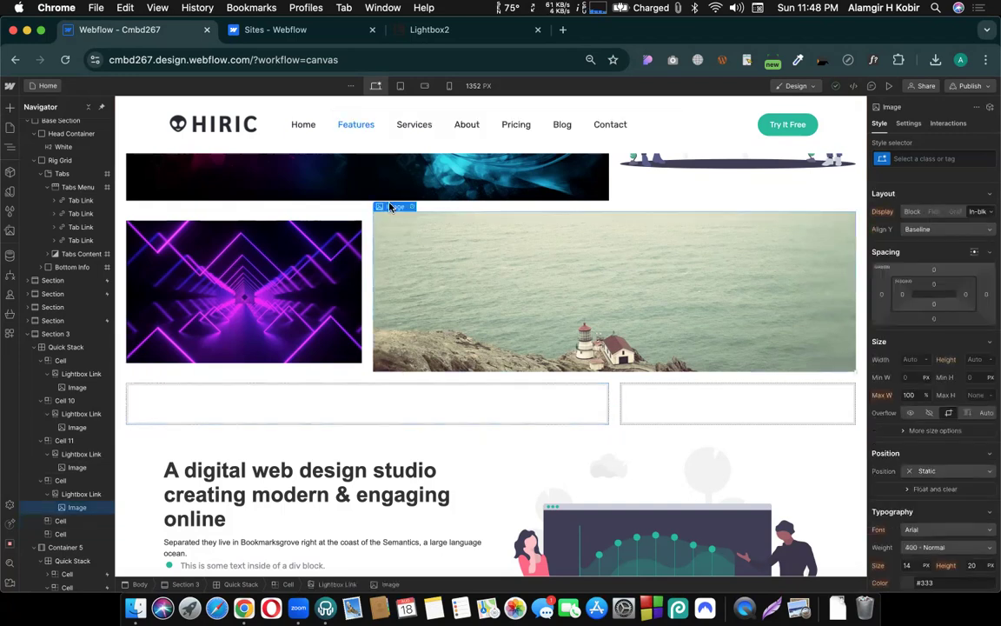
pyautogui.click(391, 197)
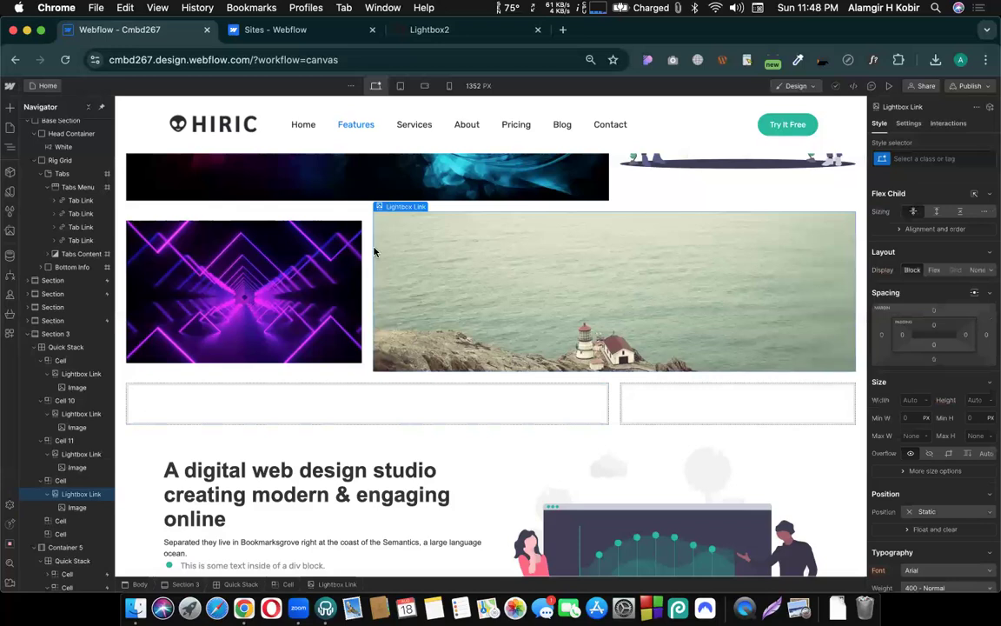
pyautogui.click(323, 397)
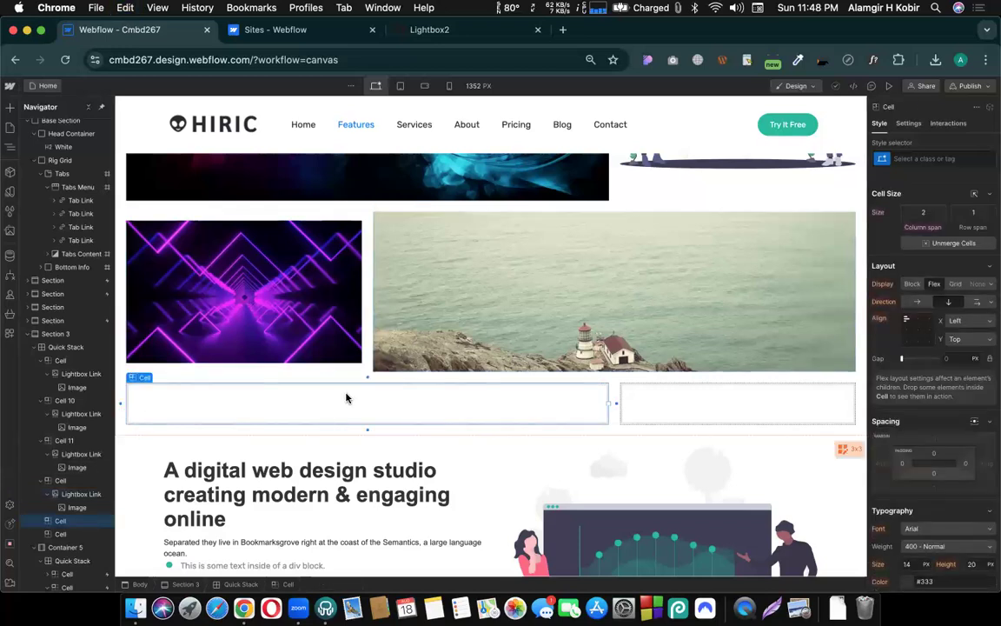
pyautogui.press('super+v')
pyautogui.click(687, 411)
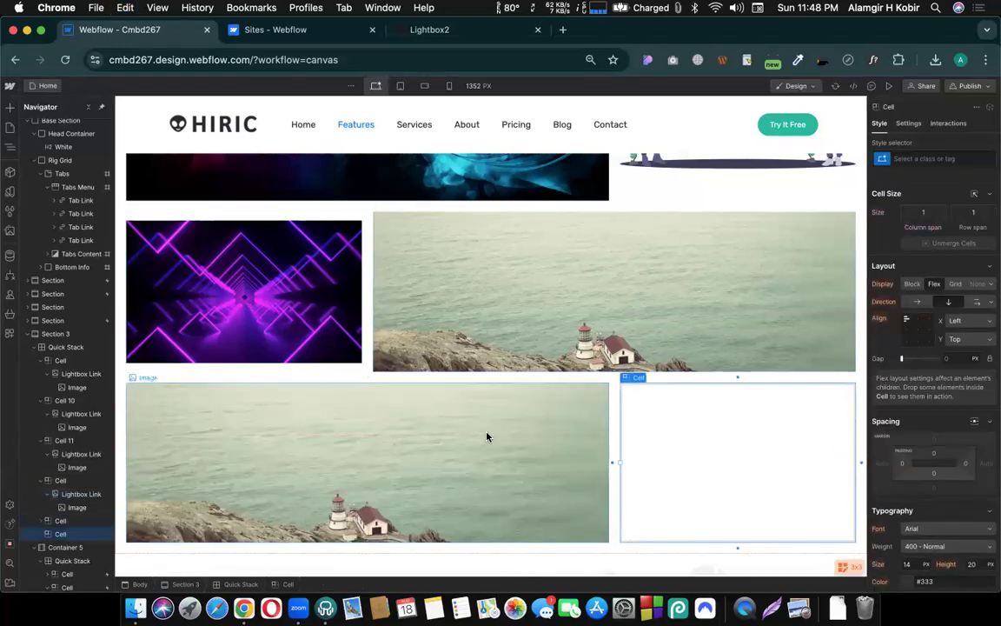
# - Open image replacement for the pasted Lightbox's thumbnail, then show the cyclist-by-the-sea picture, image 3 of 4, on the Lightbox2 site
pyautogui.click(483, 436)
pyautogui.click(163, 376)
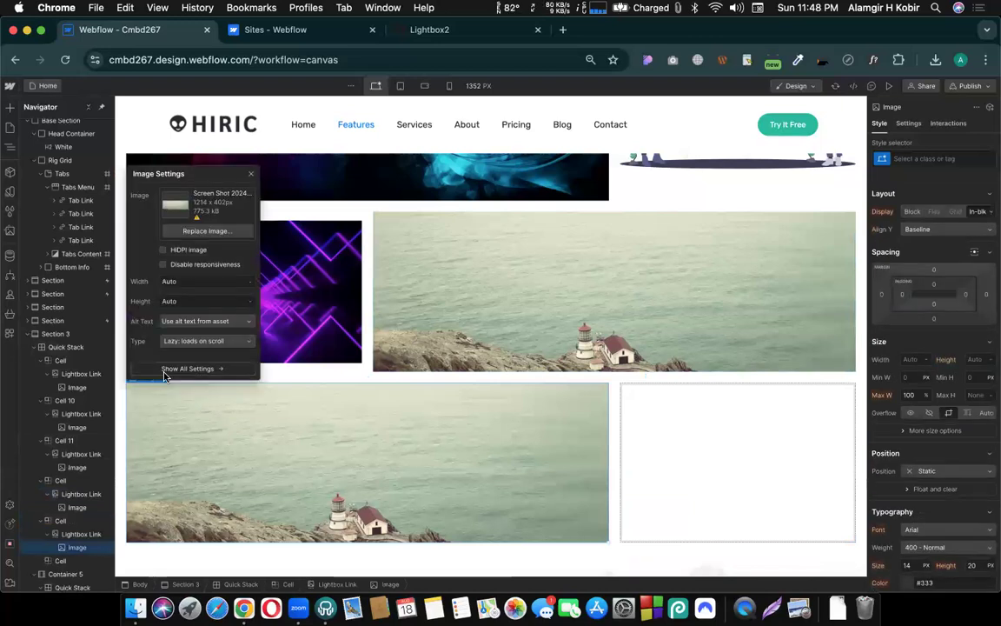
pyautogui.click(206, 231)
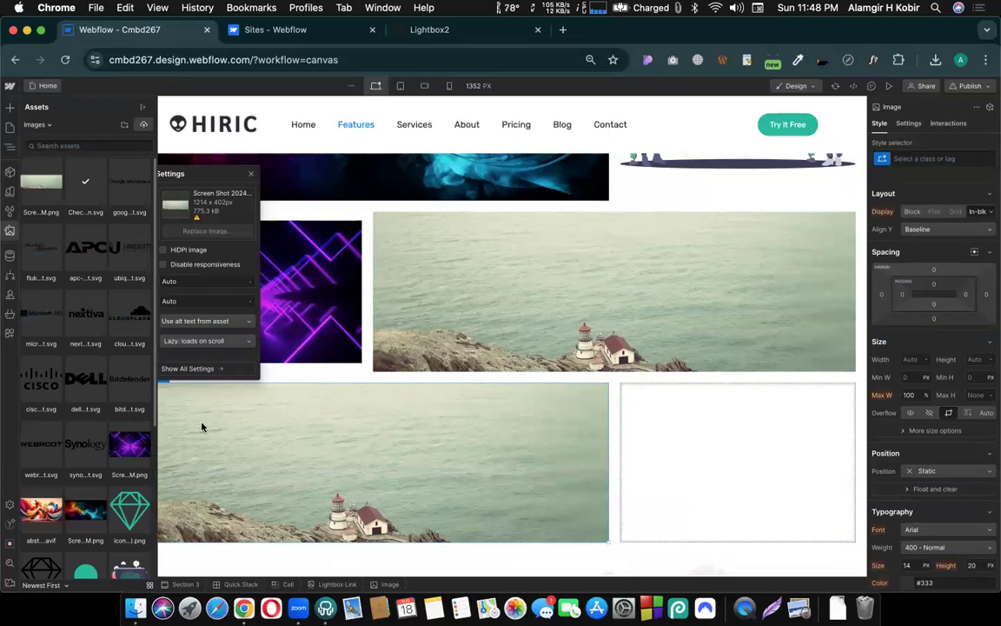
pyautogui.scroll(-3, 129, 487)
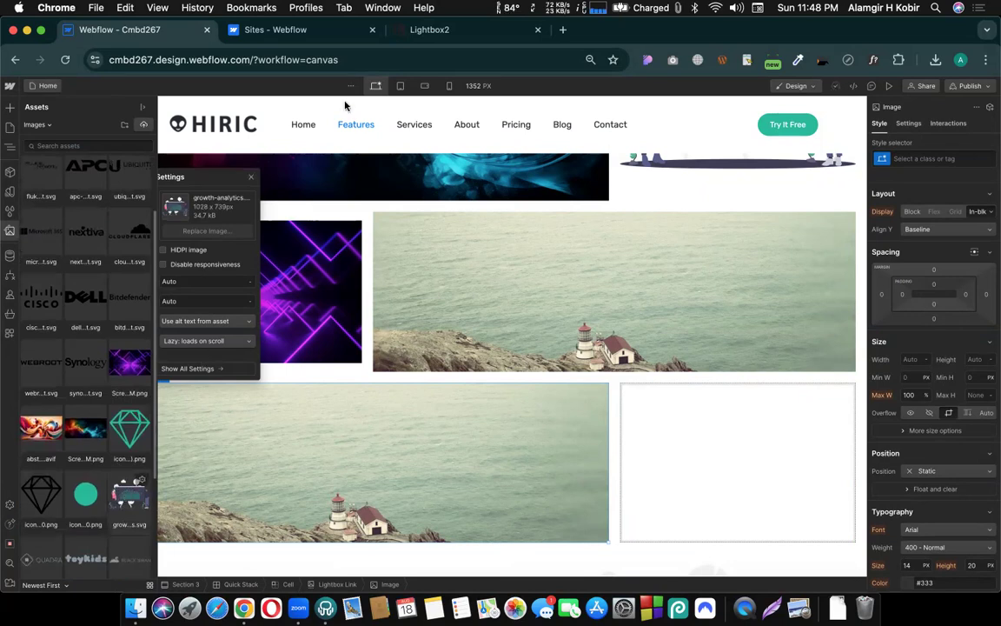
pyautogui.click(426, 30)
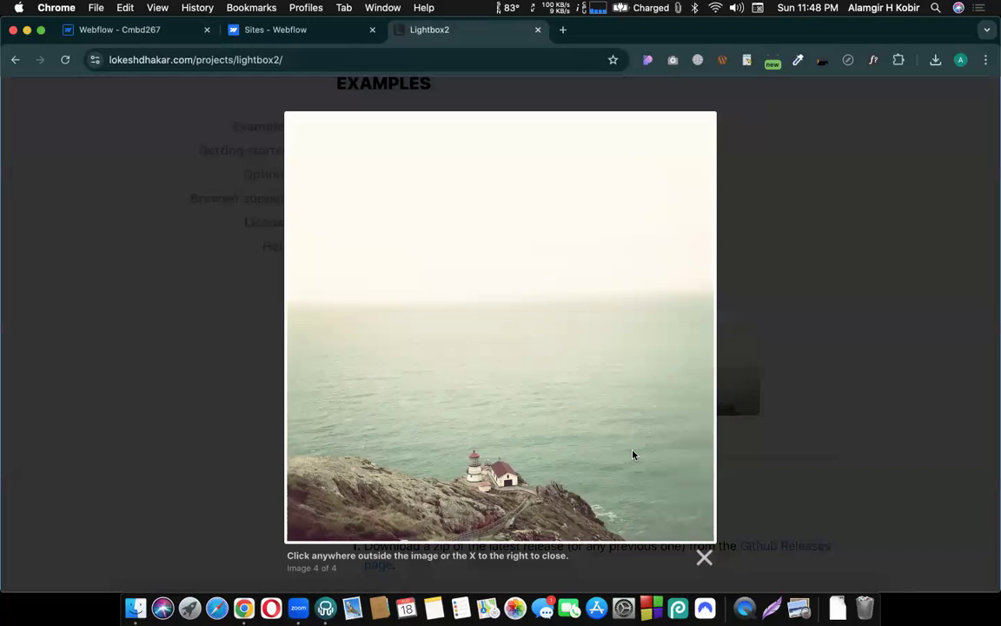
pyautogui.press('Left')
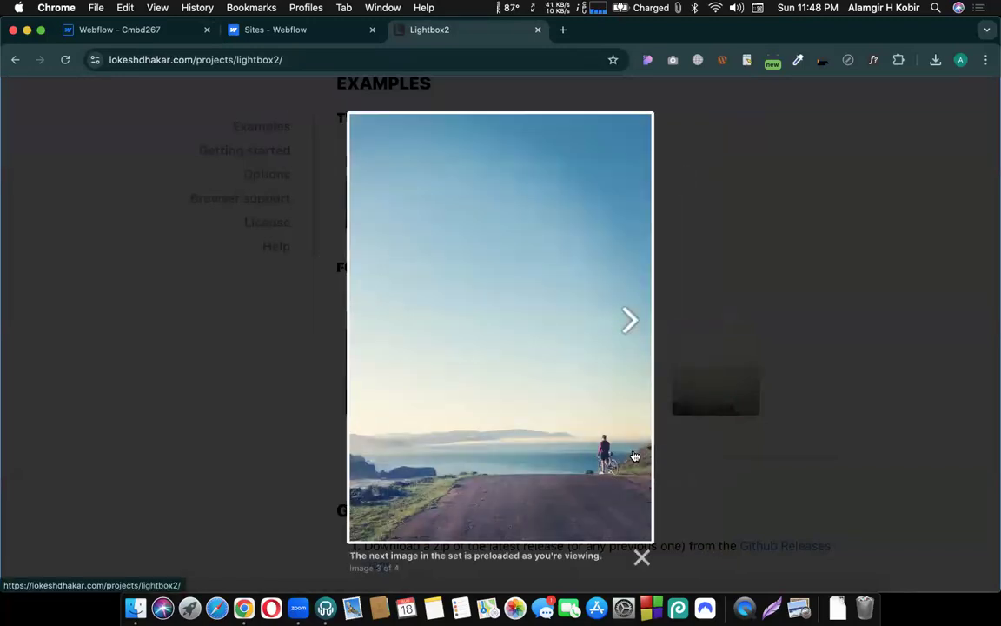
# - Capture a screenshot of the cyclist and coastline strip of the enlarged picture, about 862 x 320 px
pyautogui.press('super+shift+5')
pyautogui.moveTo(602, 413); pyautogui.dragTo(662, 429)
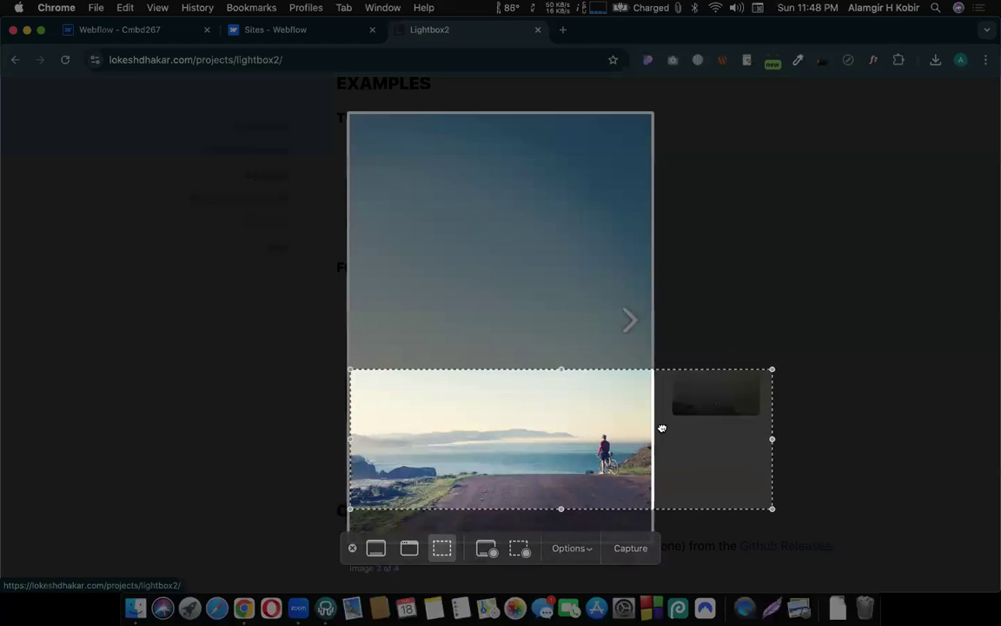
pyautogui.moveTo(773, 369); pyautogui.dragTo(652, 395)
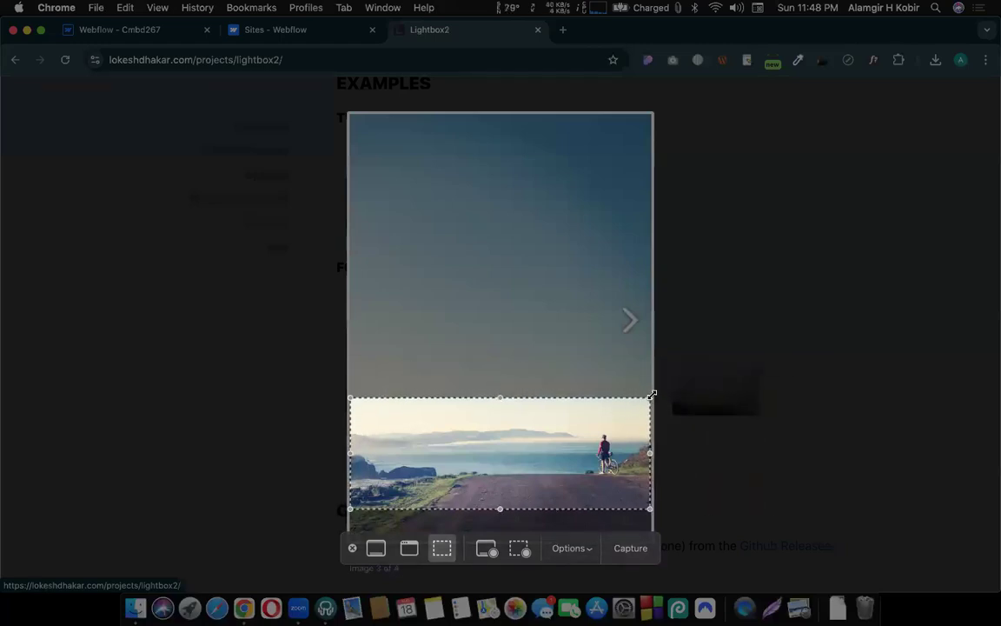
pyautogui.moveTo(620, 441); pyautogui.dragTo(616, 410)
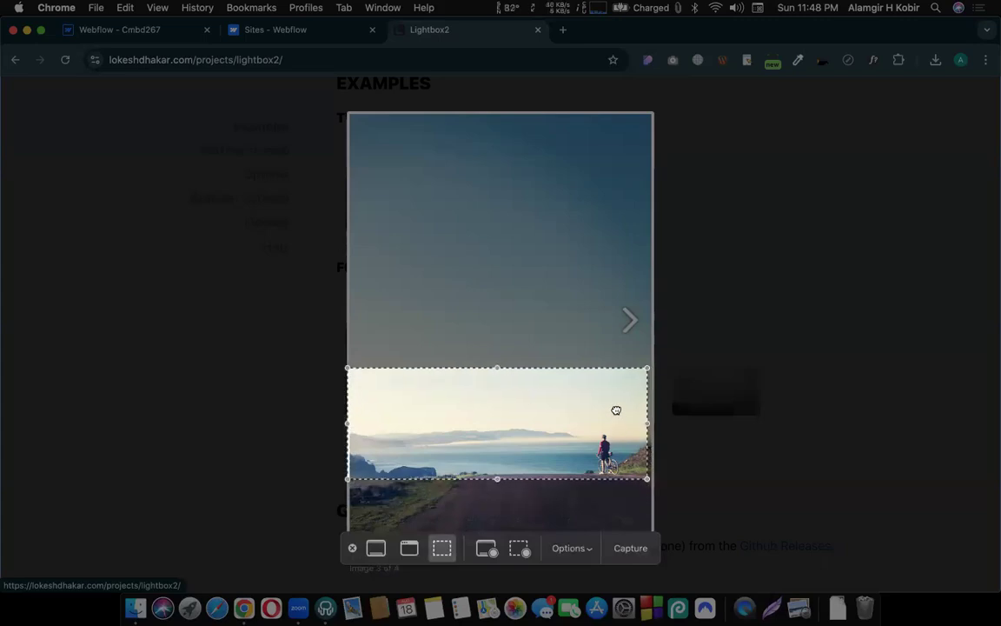
pyautogui.press('Return')
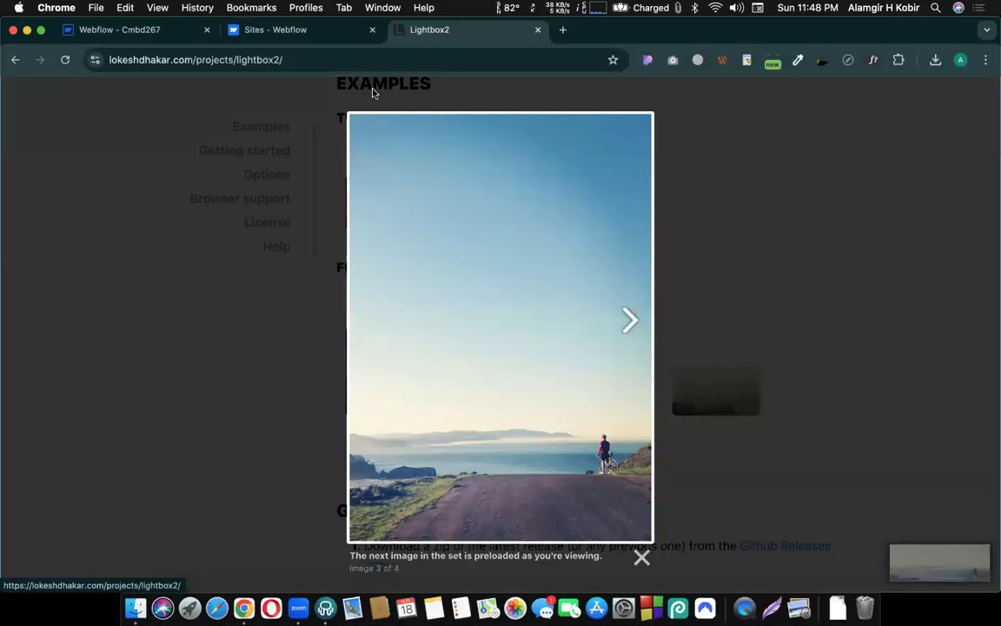
# - Upload the cyclist screenshot to the Webflow assets and set it as the thumbnail of the third row's wide Lightbox
pyautogui.click(158, 8)
pyautogui.click(91, 39)
pyautogui.click(109, 41)
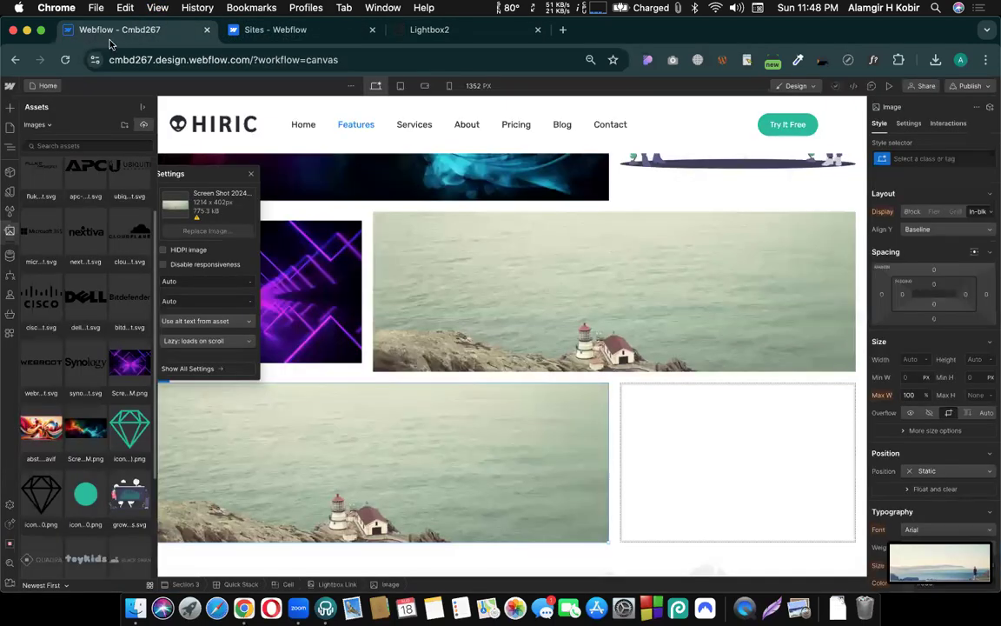
pyautogui.moveTo(911, 547); pyautogui.dragTo(52, 187)
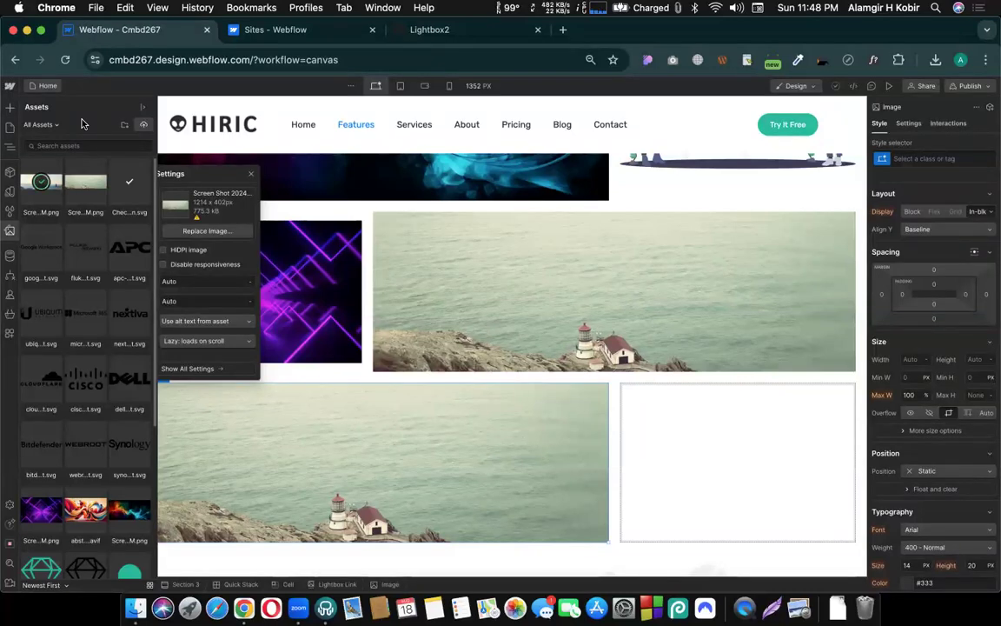
pyautogui.click(52, 187)
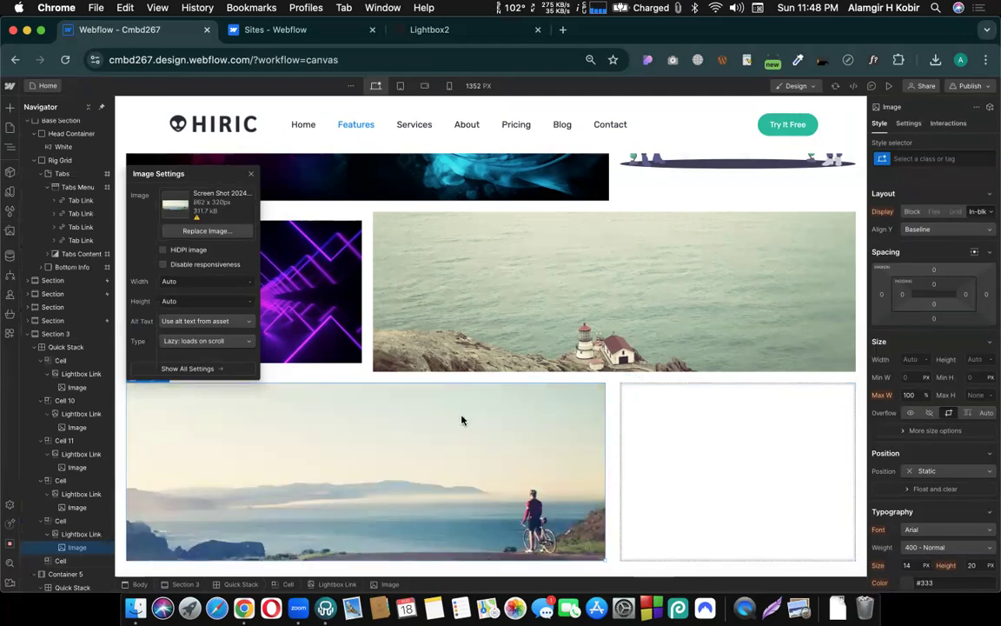
# - Copy the cyclist Lightbox Link from the third row and paste it into the empty last cell of that row
pyautogui.click(459, 421)
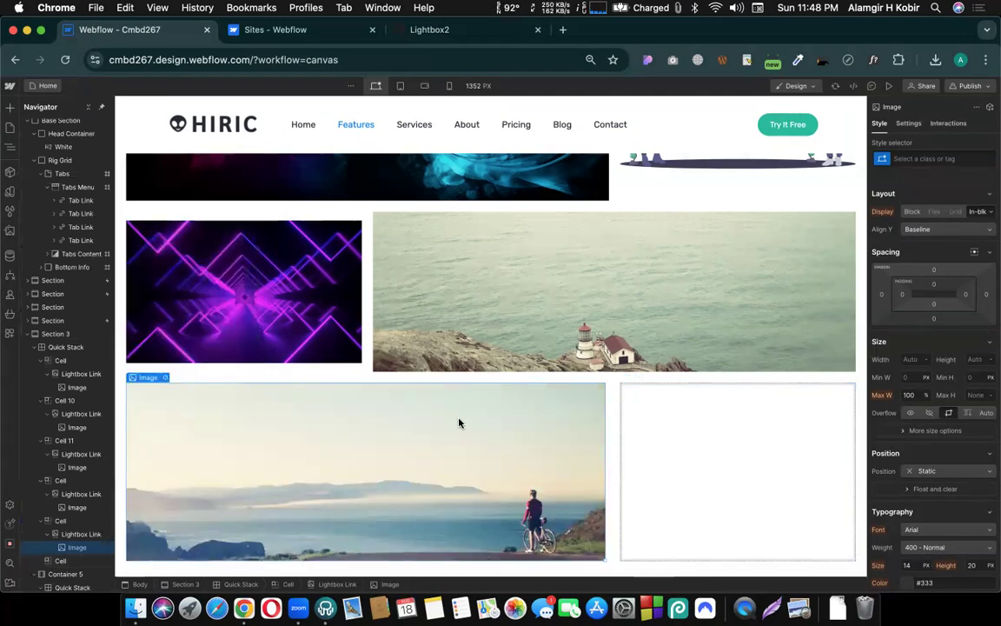
pyautogui.click(153, 368)
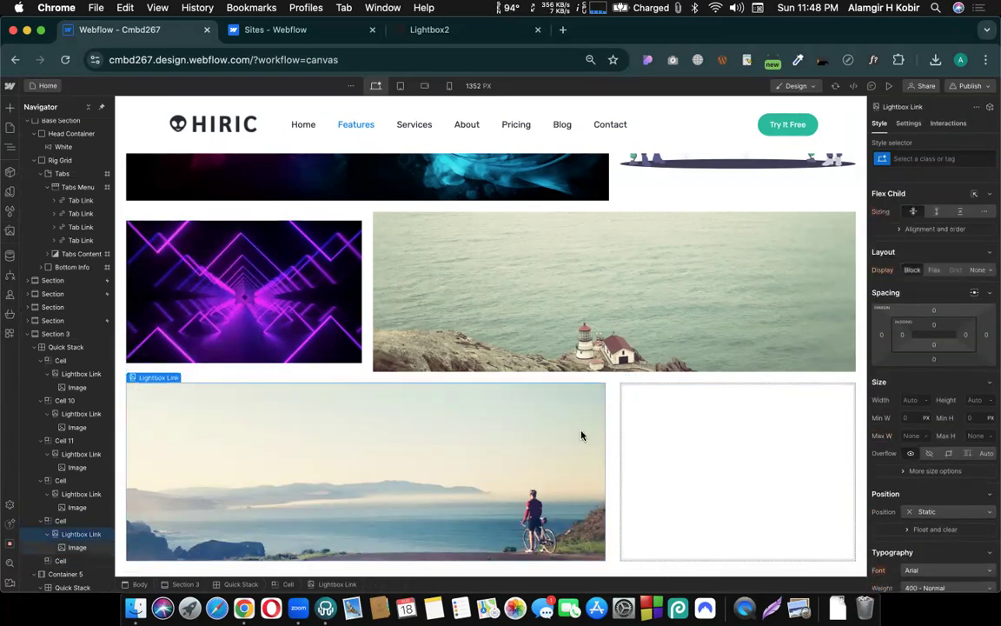
pyautogui.click(693, 440)
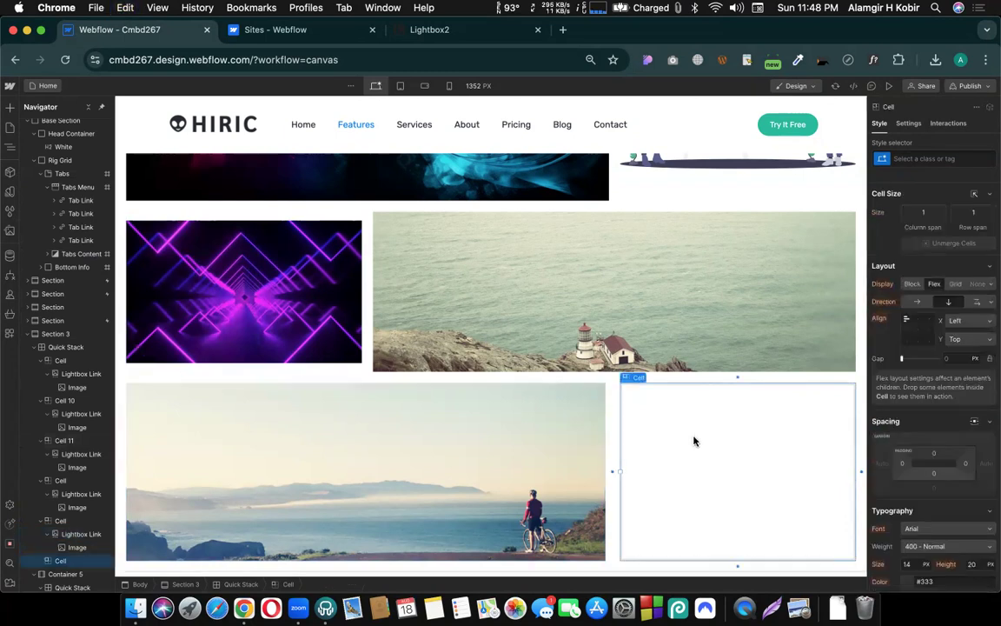
pyautogui.press('super+v')
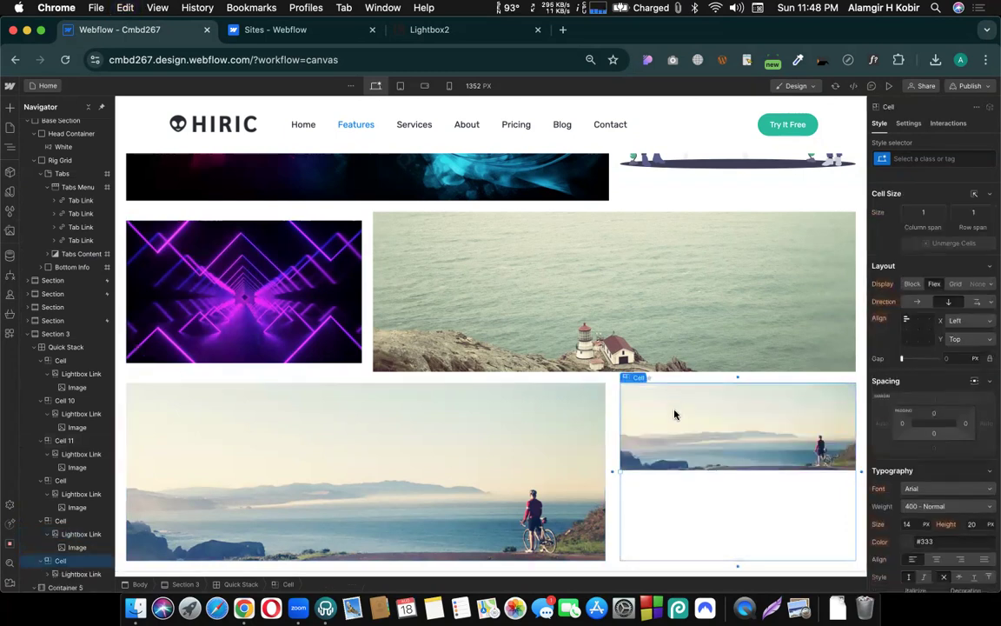
# - Replace the thumbnail of the pasted Lightbox in the last cell with the growth-analytics image from the assets
pyautogui.click(665, 392)
pyautogui.click(659, 380)
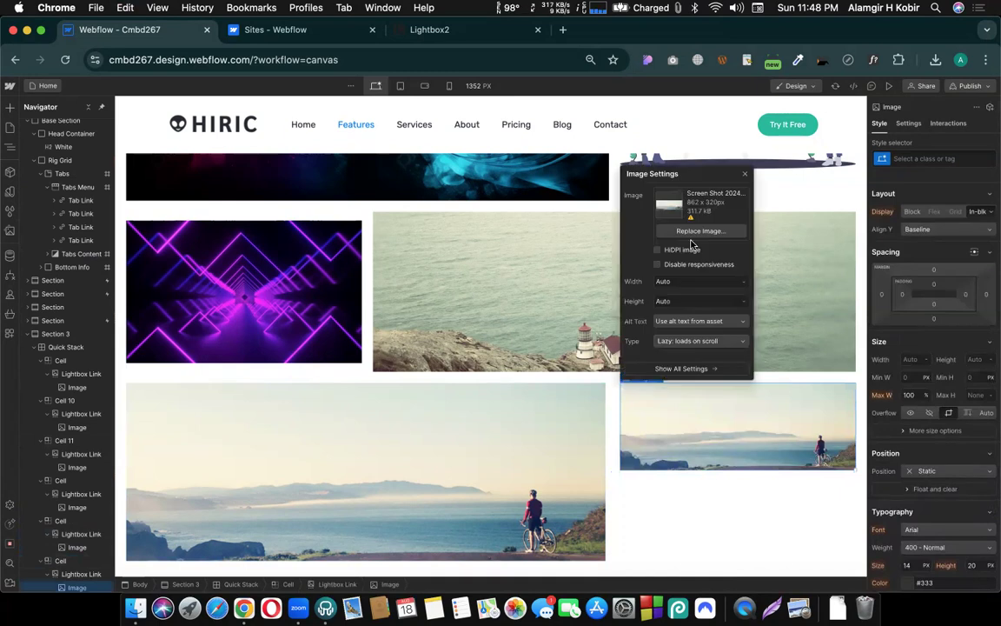
pyautogui.click(695, 231)
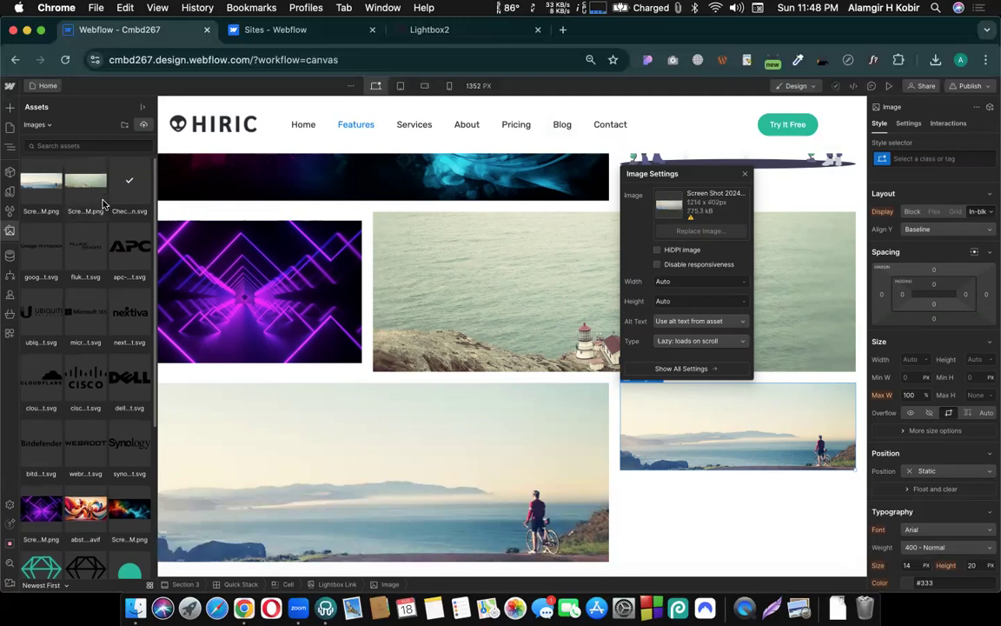
pyautogui.scroll(-3, 86, 347)
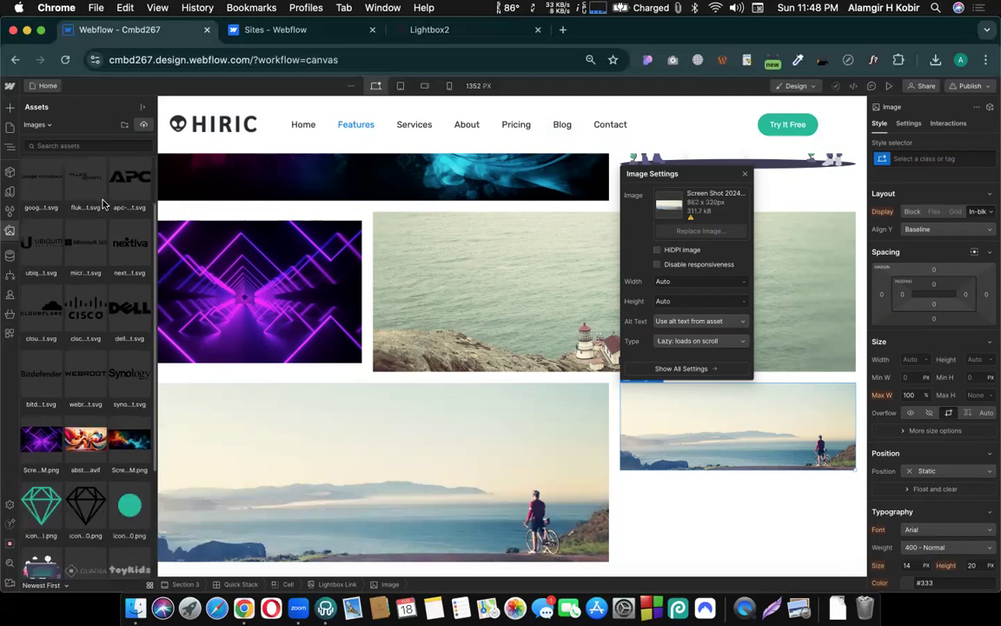
pyautogui.click(39, 551)
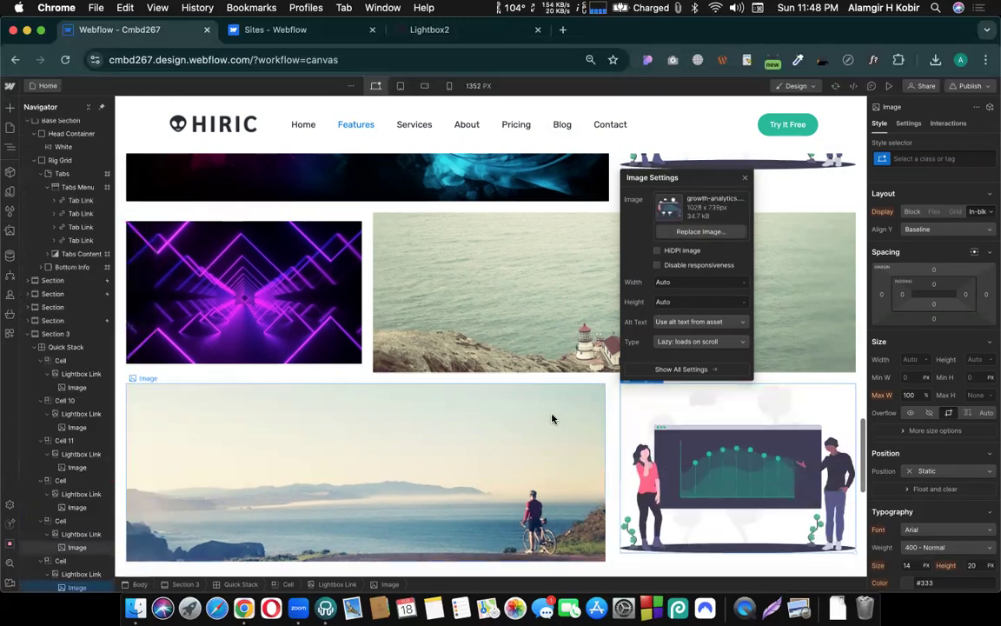
# - Check the site's publish destination options without publishing, and close the last thumbnail's image settings
pyautogui.scroll(3, 552, 418)
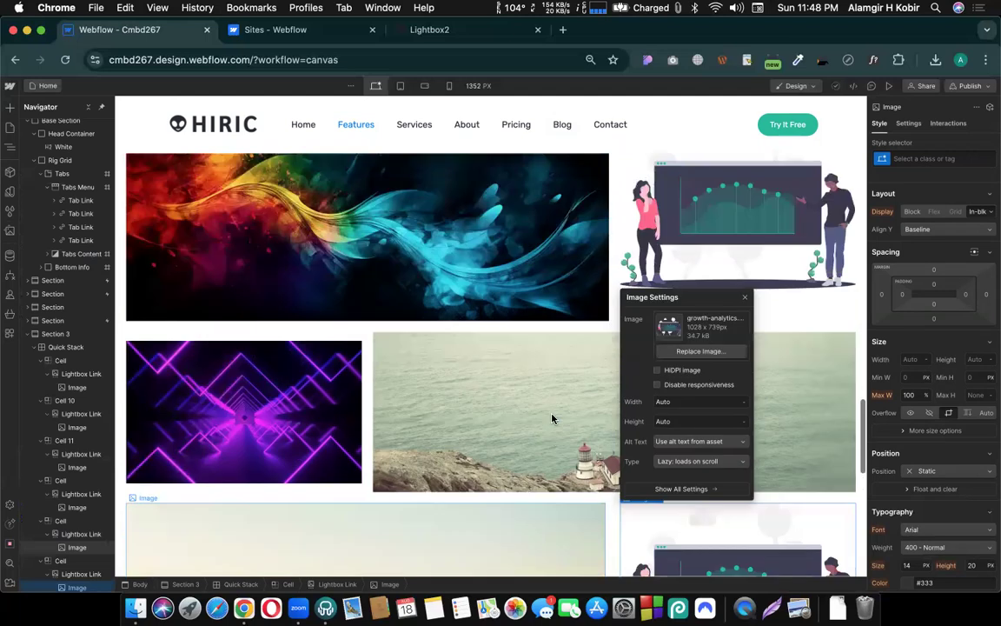
pyautogui.scroll(4, 552, 418)
pyautogui.scroll(-1, 552, 418)
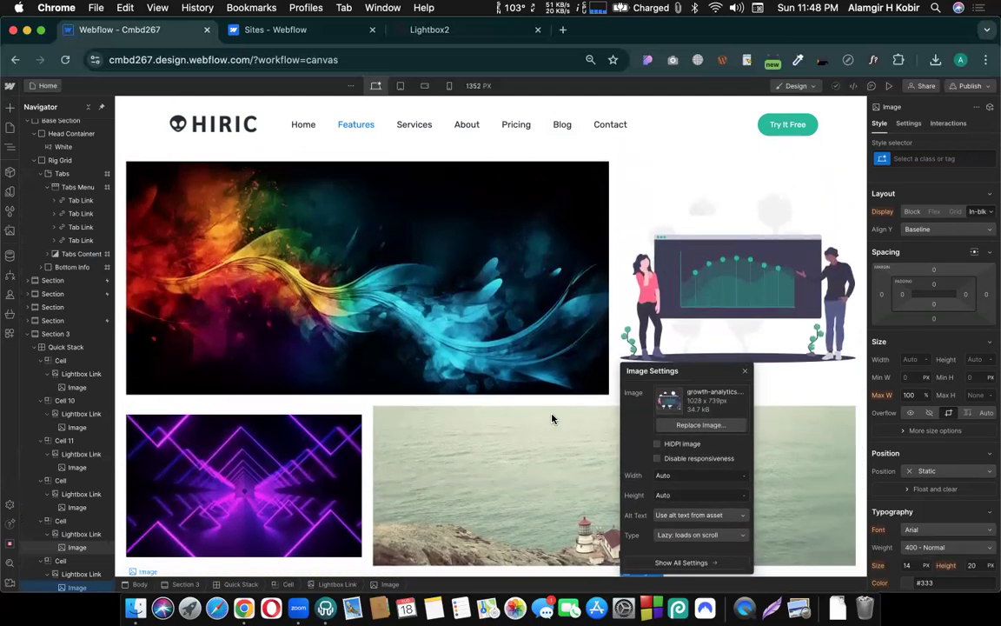
pyautogui.click(970, 86)
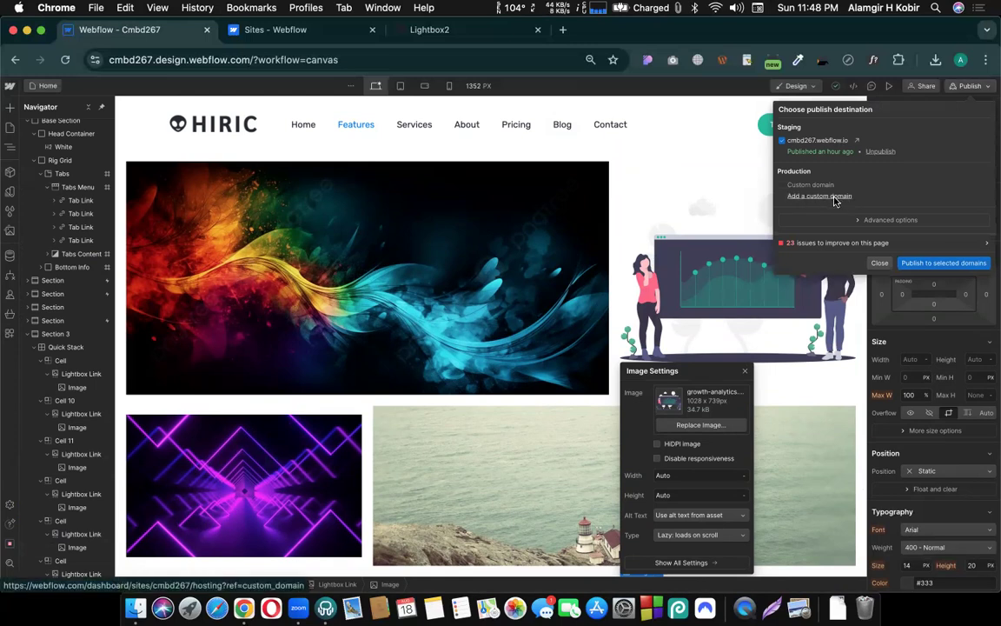
pyautogui.click(879, 264)
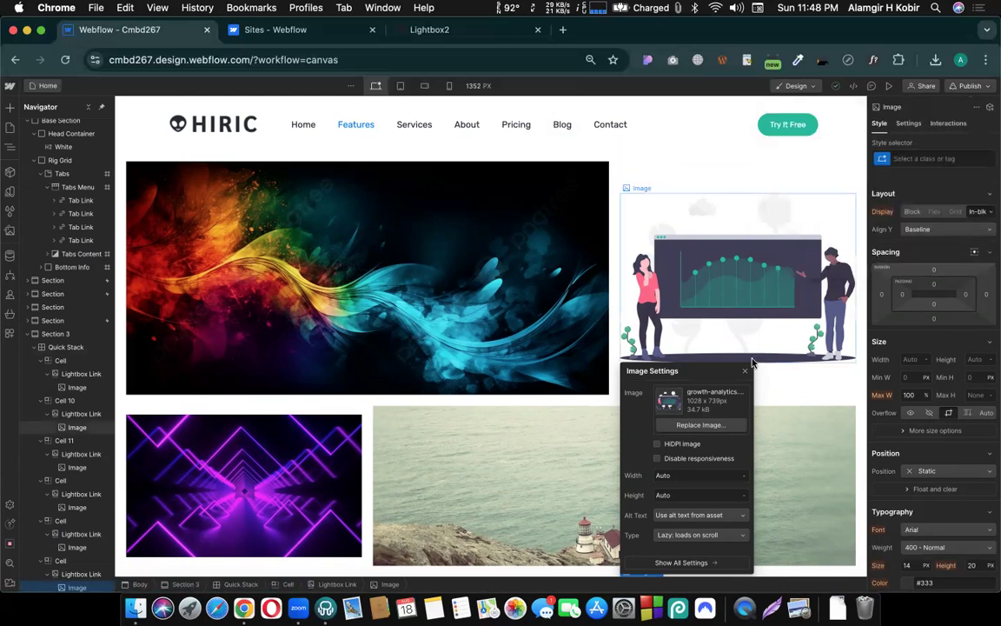
pyautogui.click(743, 373)
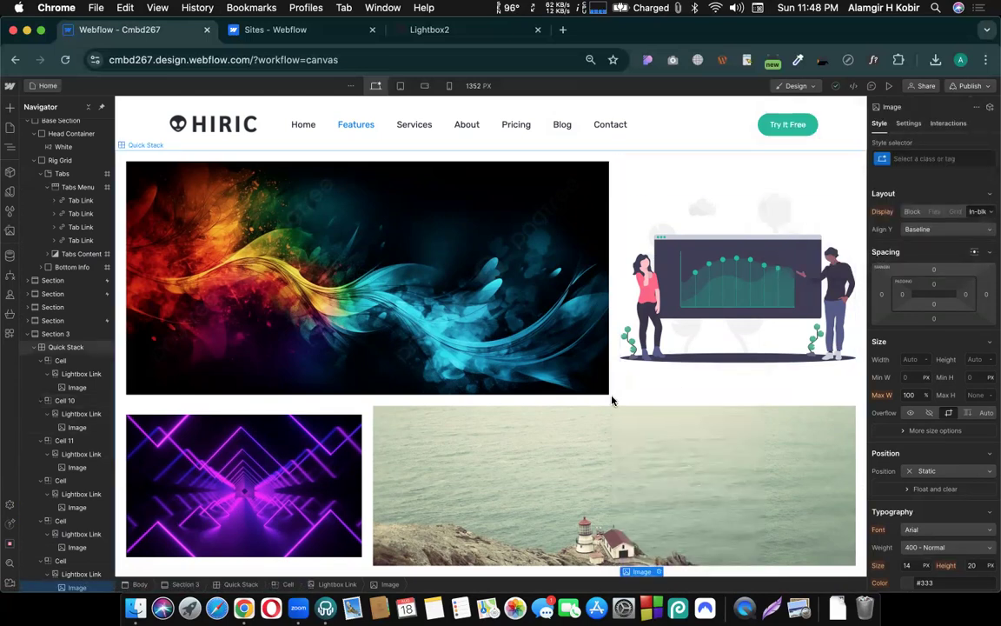
# - Examine the three gallery rows on the canvas, checking how the thumbnails fit their cells
pyautogui.scroll(-1, 611, 400)
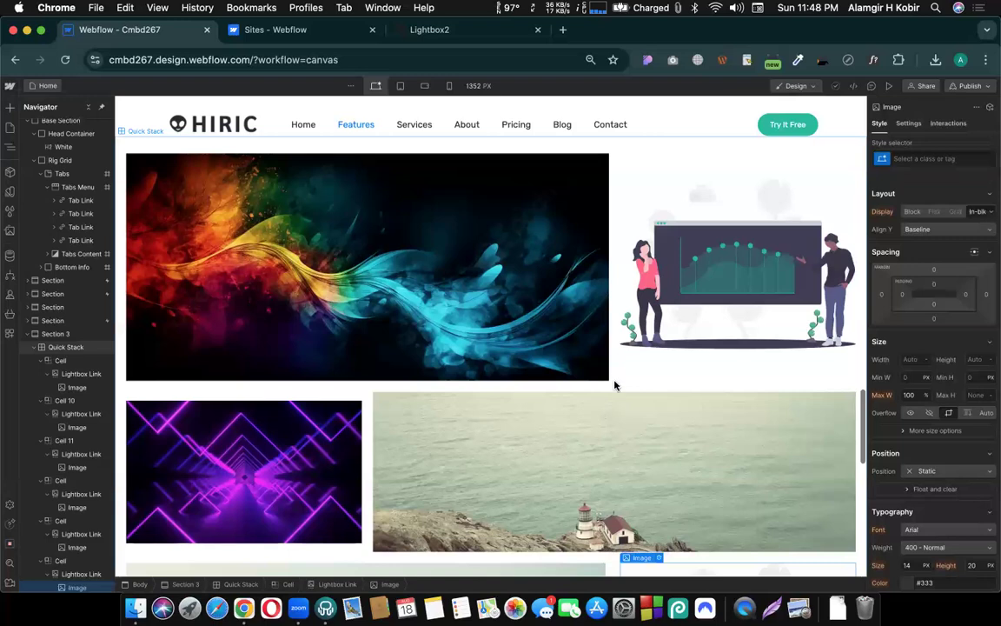
pyautogui.scroll(3, 615, 372)
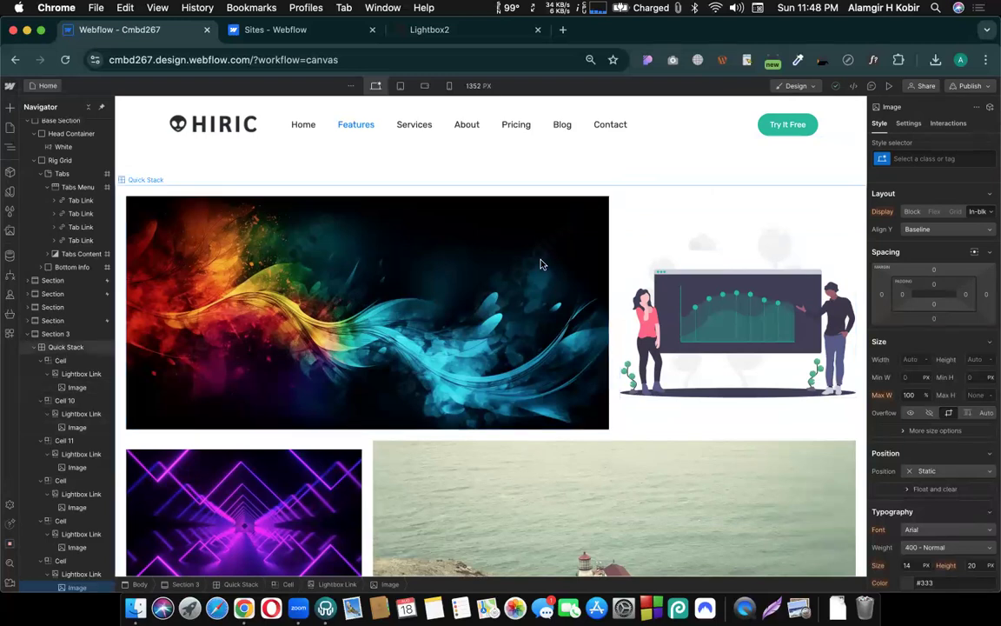
pyautogui.scroll(-2, 565, 330)
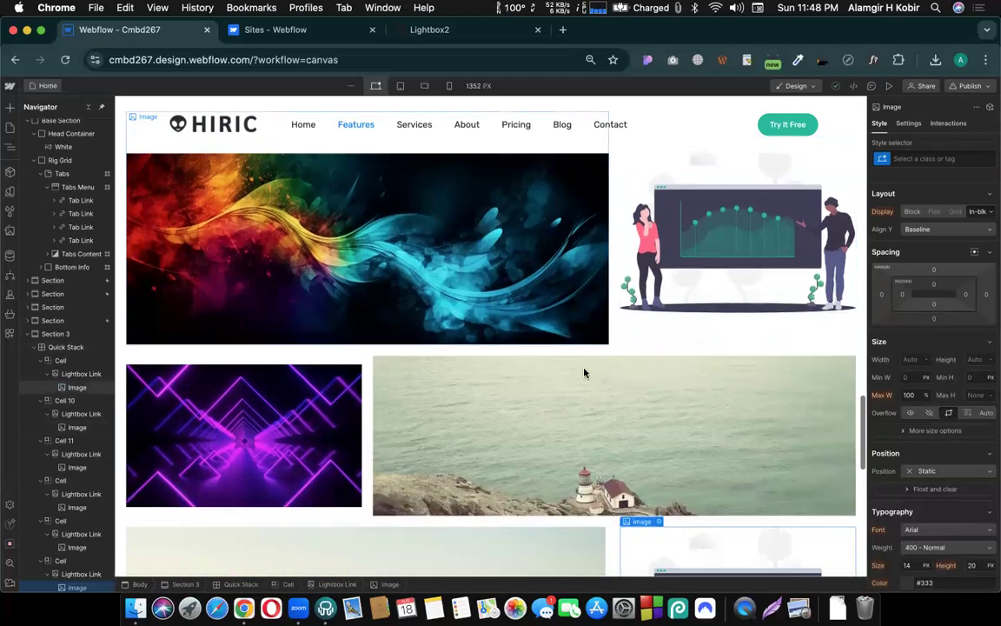
pyautogui.scroll(-3, 584, 372)
pyautogui.scroll(-1, 587, 398)
pyautogui.scroll(2, 588, 399)
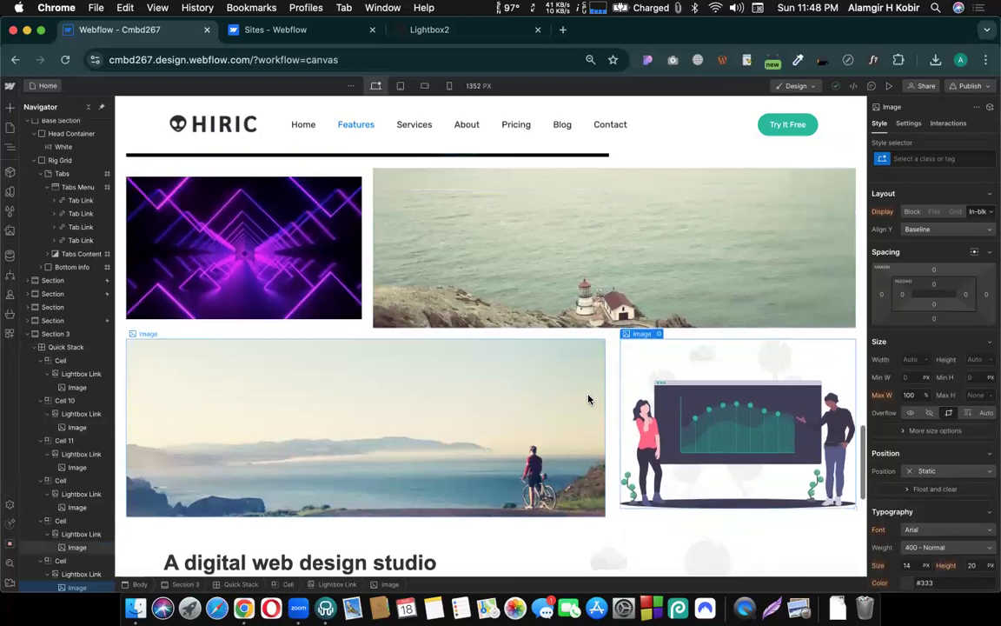
pyautogui.scroll(2, 589, 399)
pyautogui.scroll(-4, 588, 399)
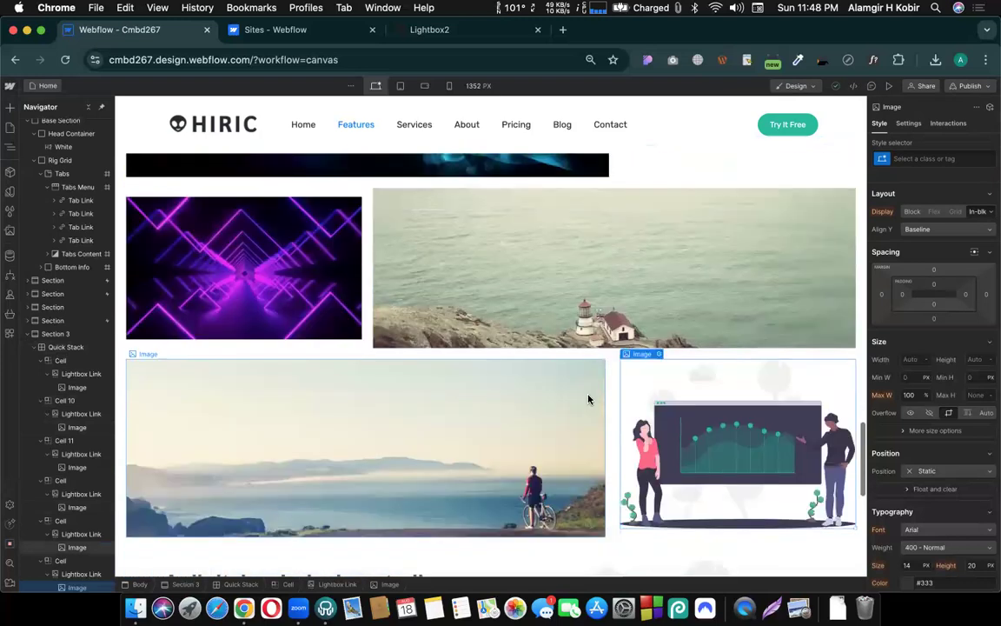
pyautogui.scroll(2, 588, 399)
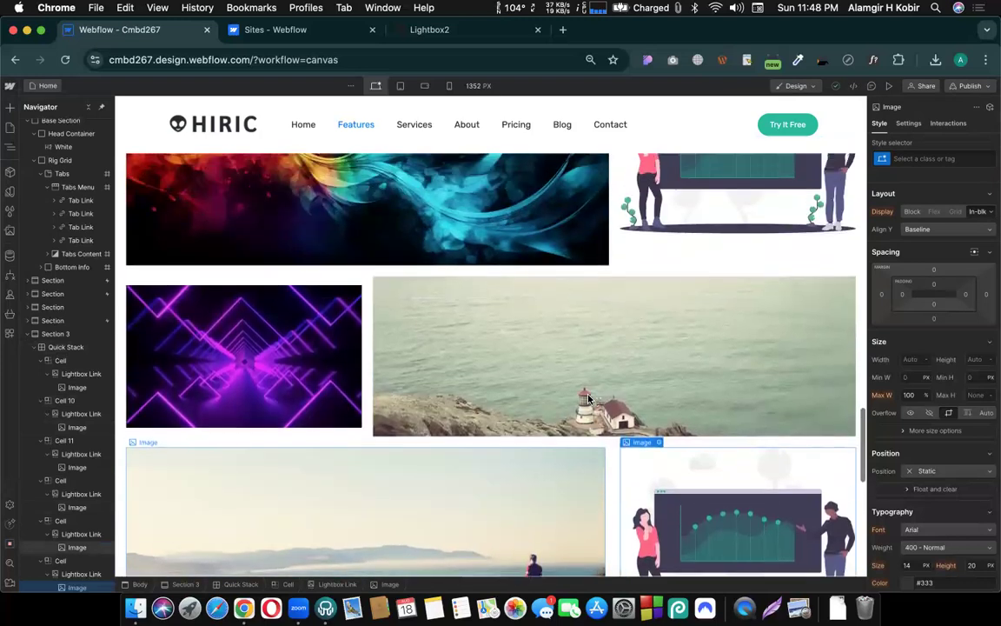
pyautogui.scroll(2, 588, 398)
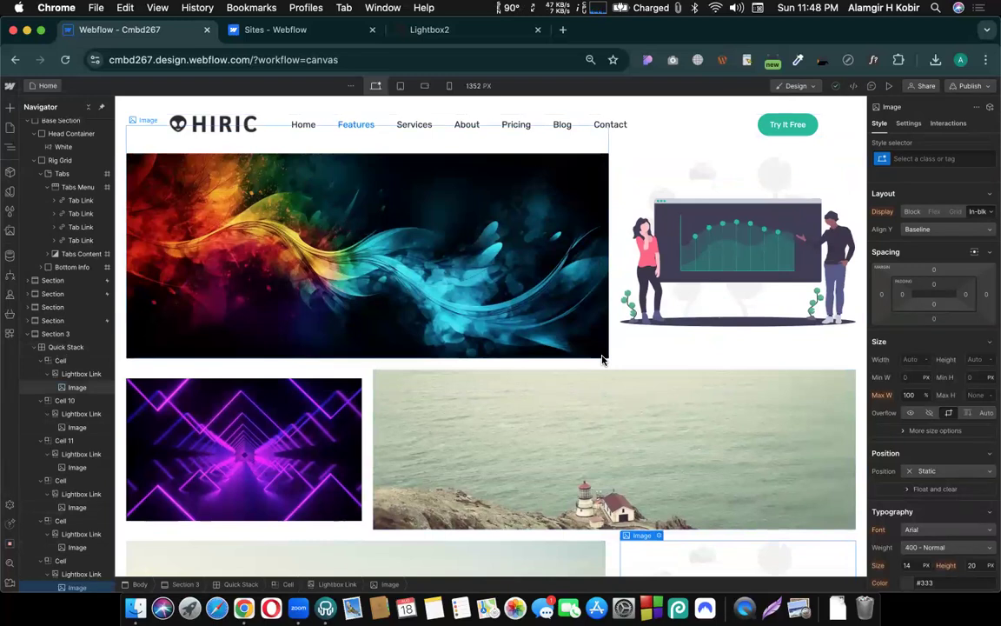
pyautogui.click(969, 86)
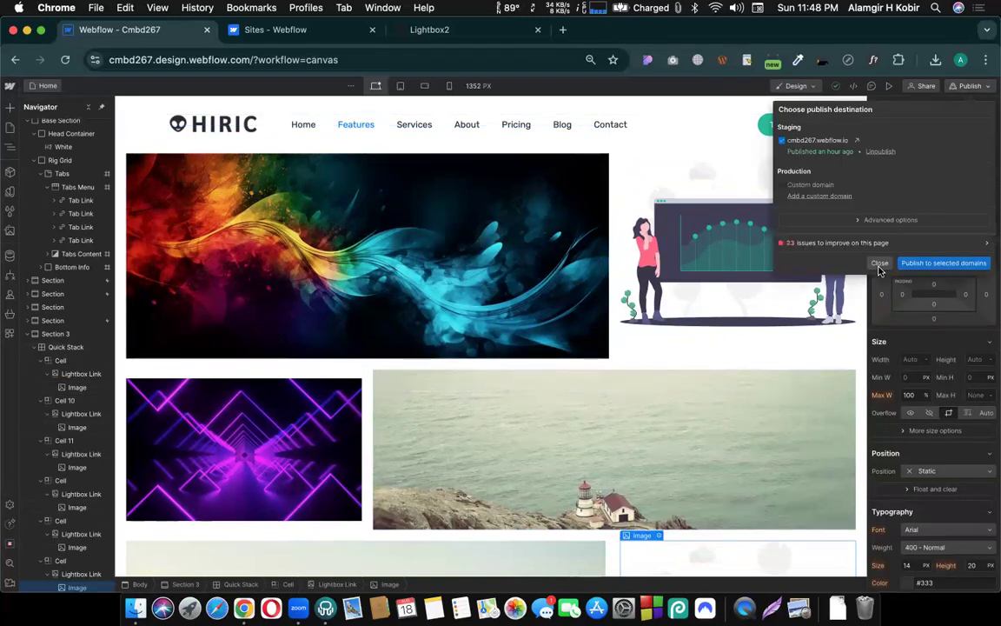
pyautogui.click(773, 270)
pyautogui.scroll(-2, 621, 465)
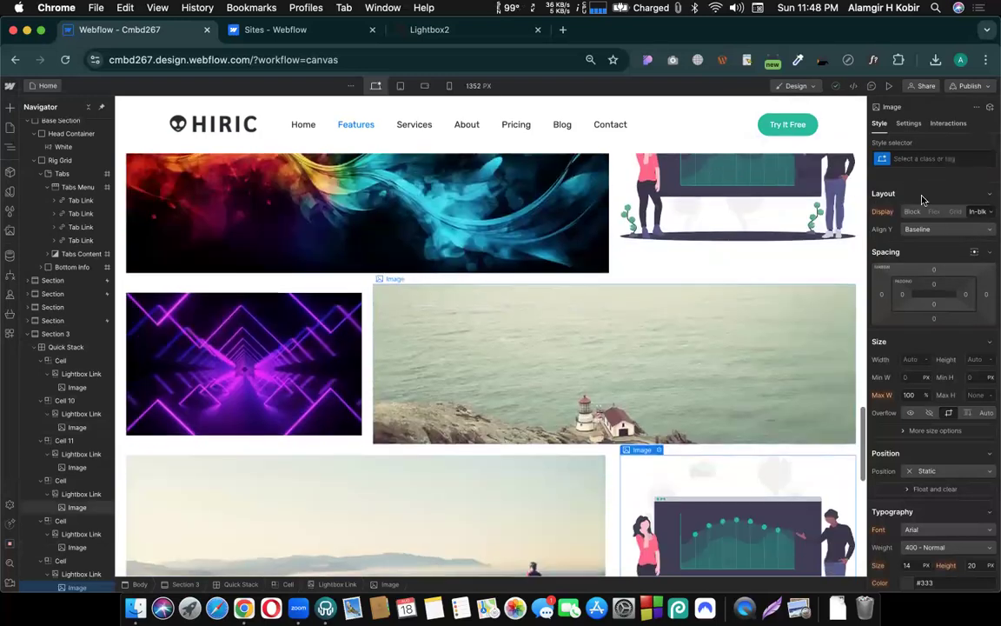
# - Preview the page, examine the layout of all three gallery rows, and return to the design canvas
pyautogui.click(889, 86)
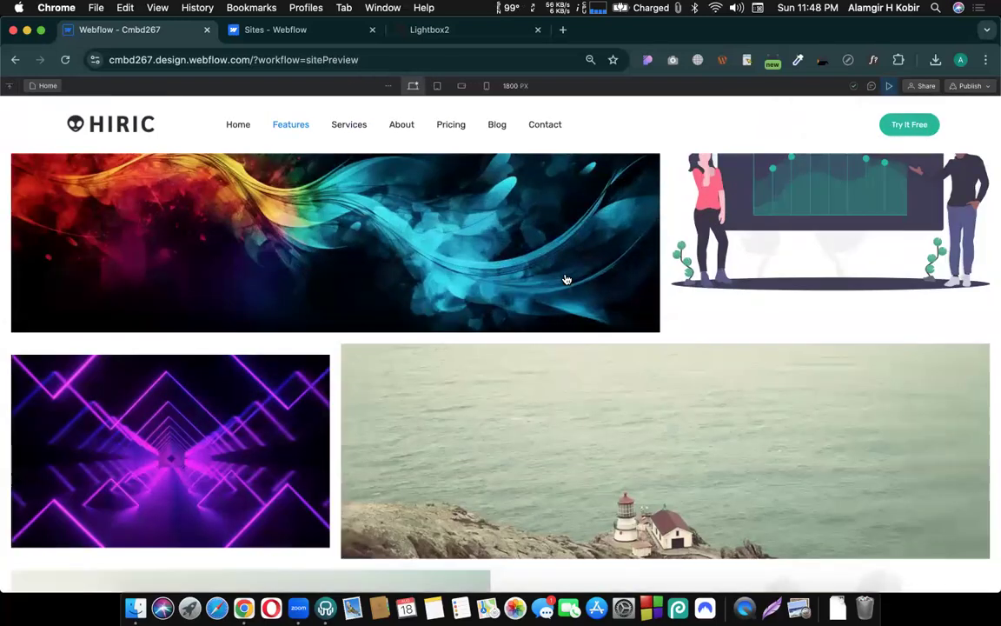
pyautogui.scroll(1, 504, 287)
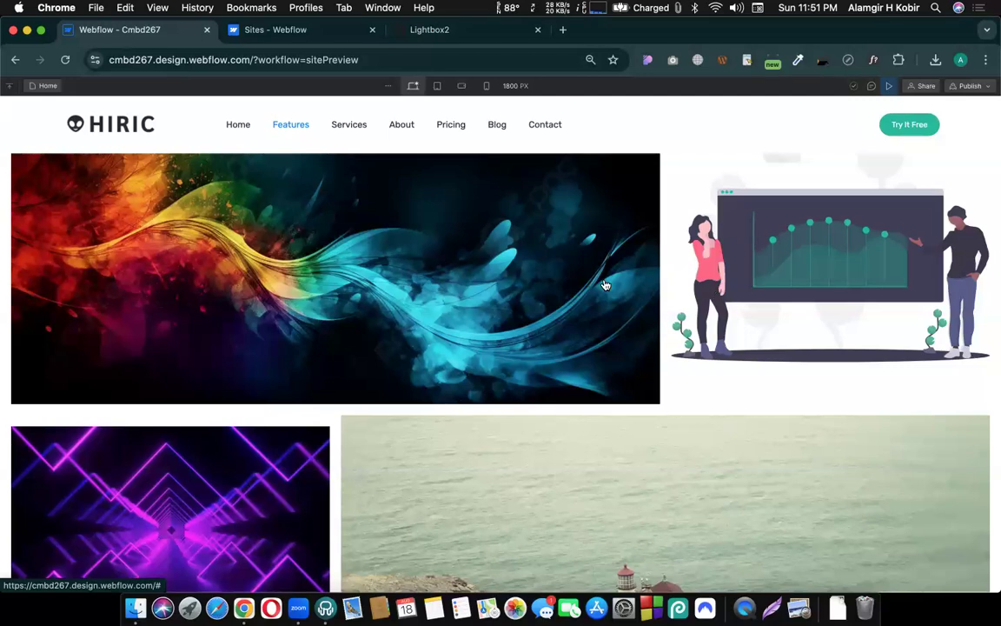
pyautogui.scroll(-6, 691, 495)
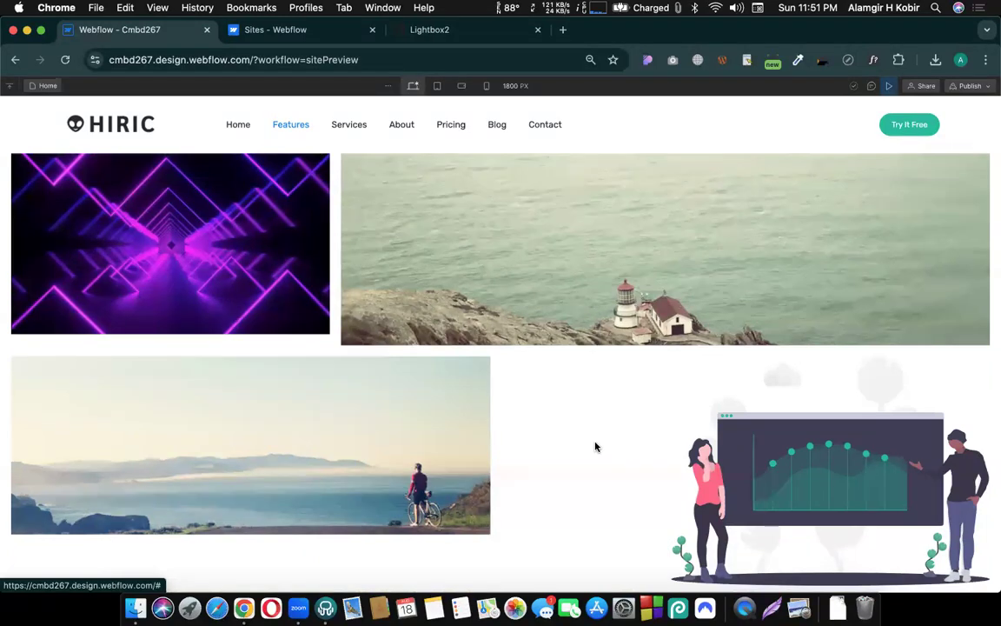
pyautogui.scroll(-2, 608, 447)
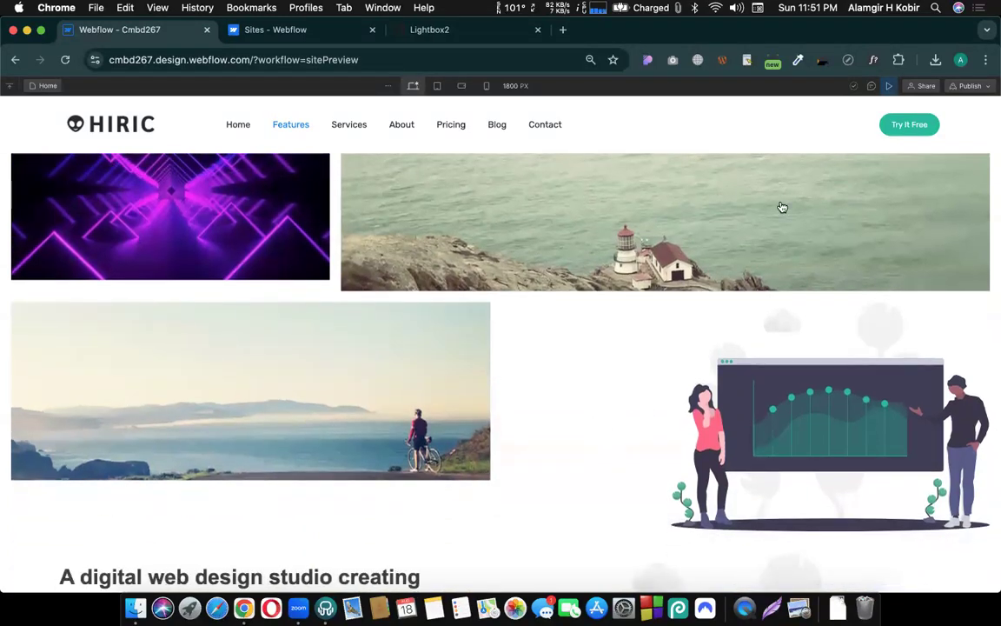
pyautogui.scroll(1, 582, 357)
pyautogui.scroll(-2, 469, 361)
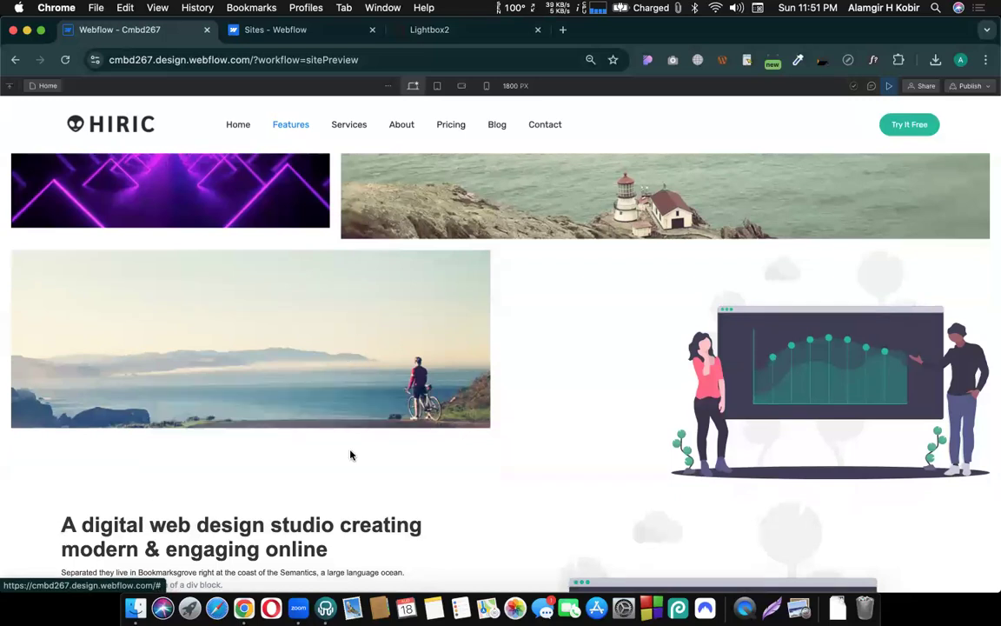
pyautogui.scroll(2, 746, 367)
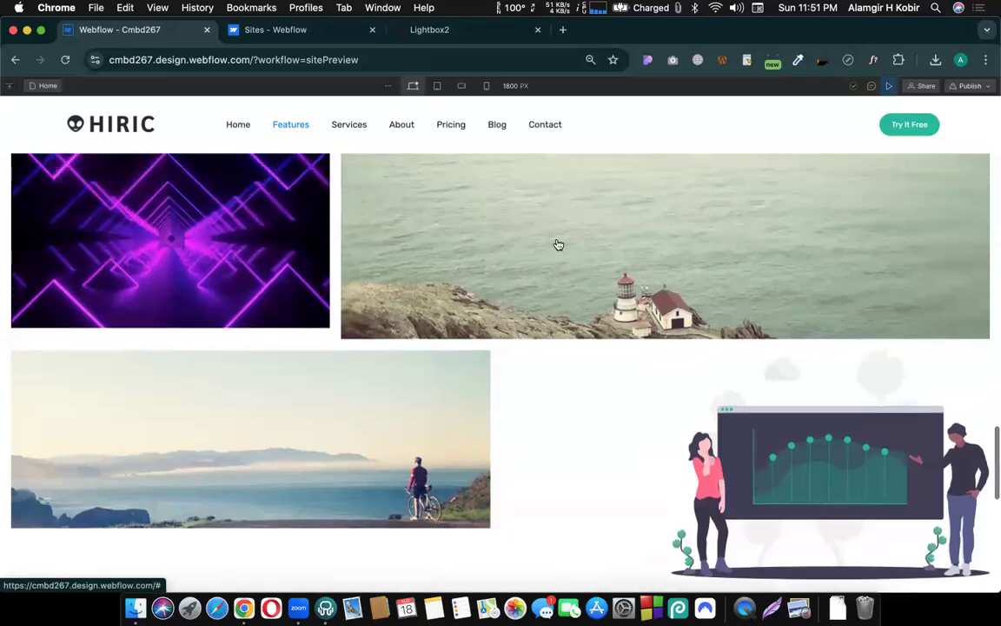
pyautogui.click(888, 86)
# - Add the colourful wave screenshot, 2360 x 1140 px, as image media for the first cell's Lightbox Link
pyautogui.scroll(7, 539, 359)
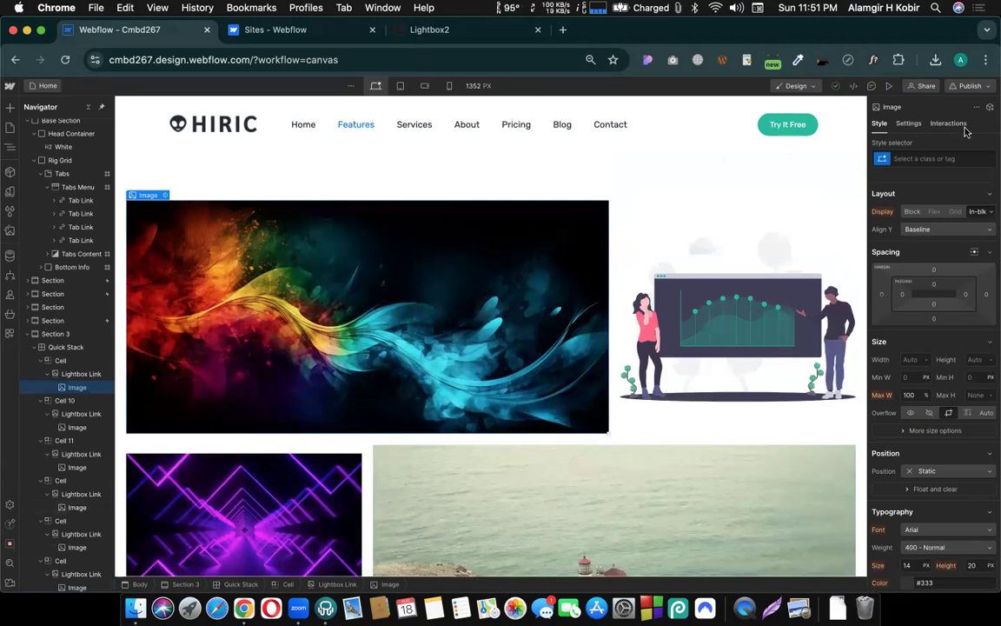
pyautogui.click(908, 122)
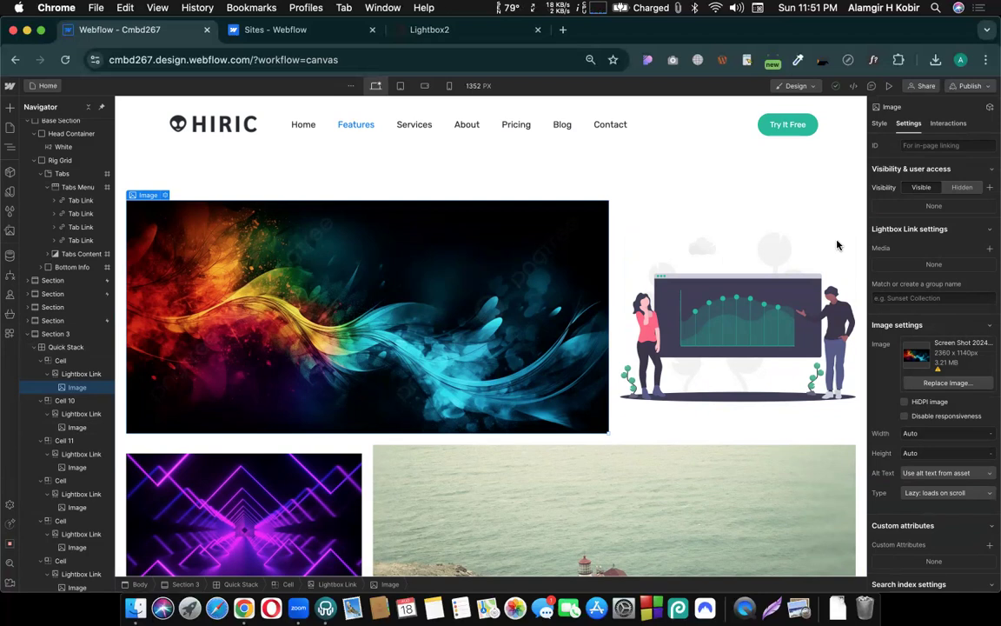
pyautogui.click(988, 252)
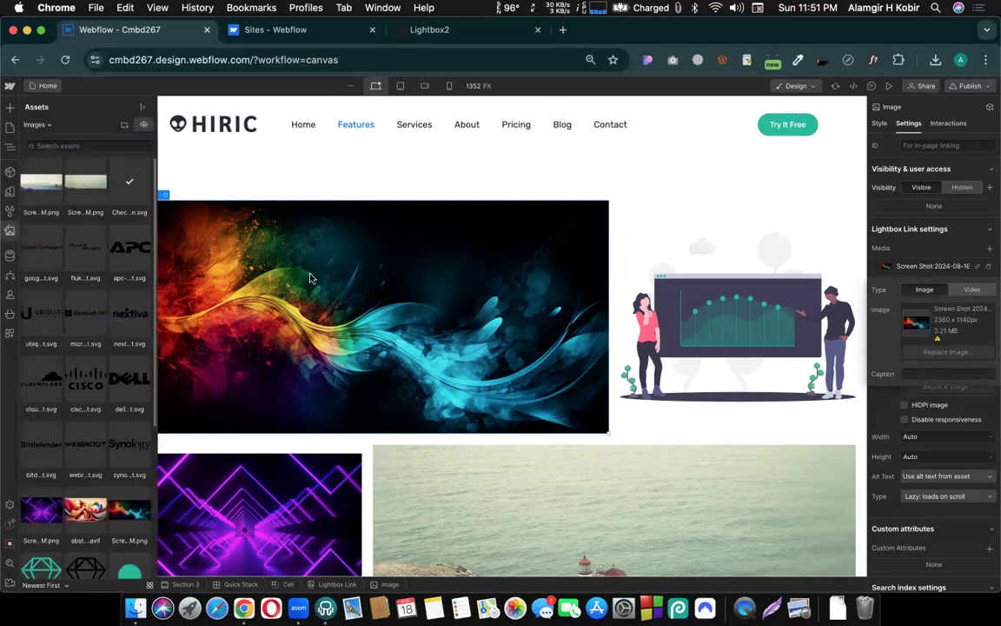
pyautogui.click(126, 510)
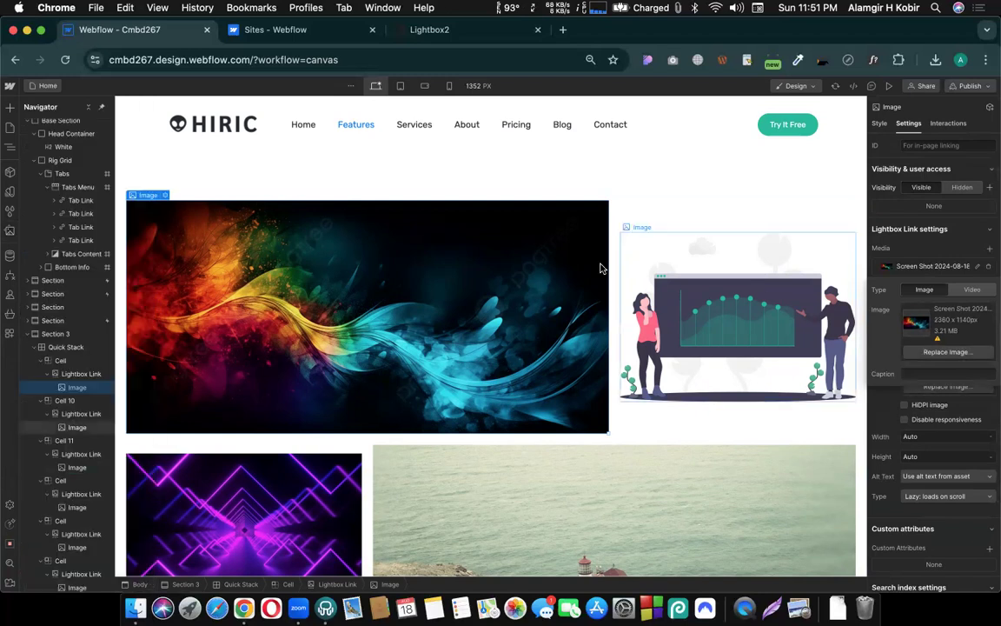
# - Add growth-analytics.svg, 1028 x 739 px, as image media for the Lightbox Link in Cell 10
pyautogui.click(752, 363)
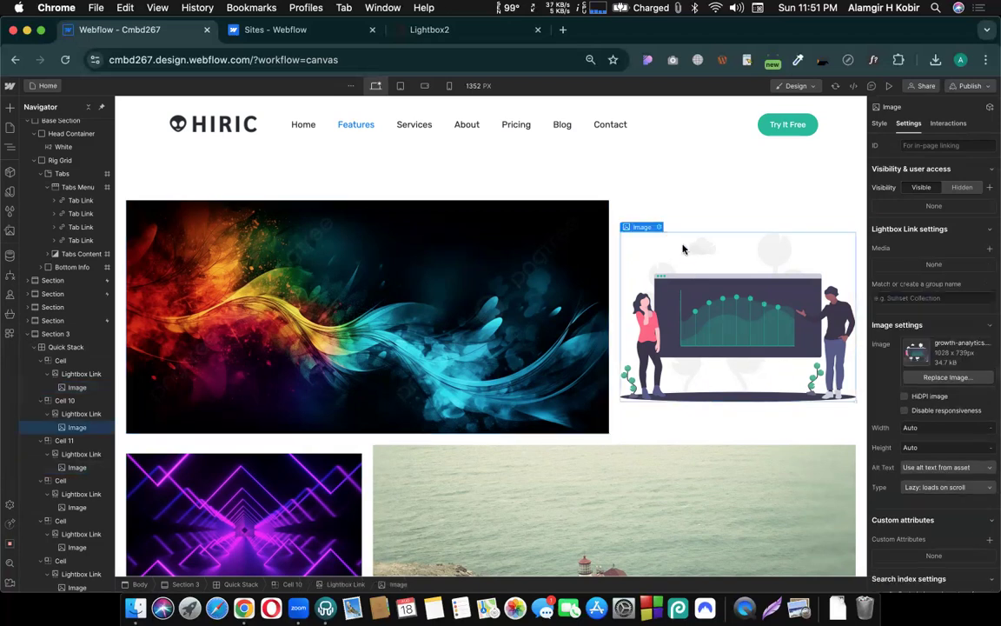
pyautogui.click(989, 249)
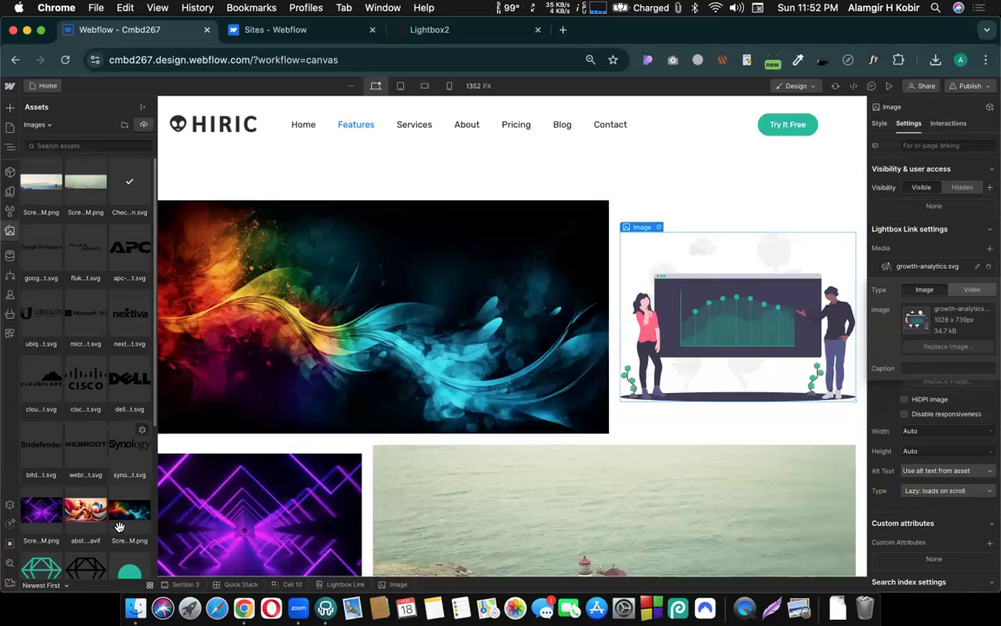
pyautogui.scroll(-2, 113, 521)
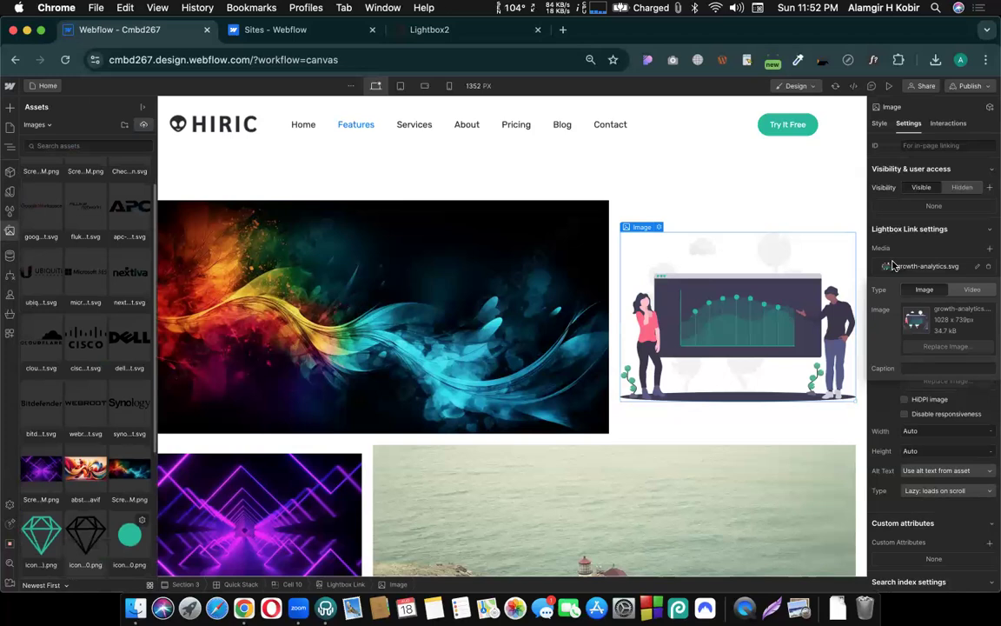
pyautogui.click(110, 494)
pyautogui.scroll(-4, 112, 500)
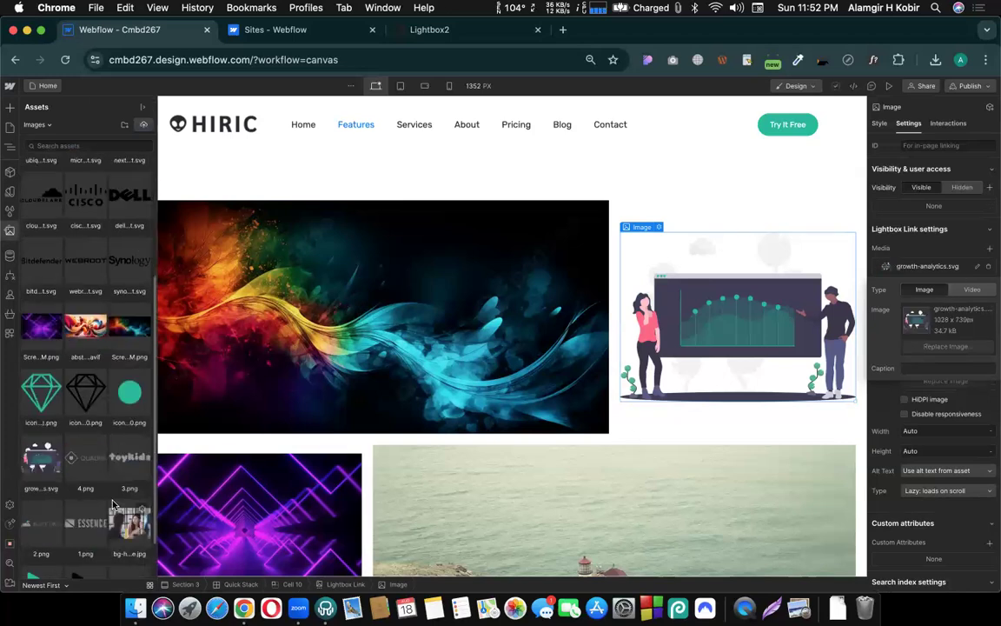
pyautogui.scroll(-2, 119, 515)
pyautogui.click(35, 407)
# - Add the purple neon tunnel screenshot, 1148 x 694 px, as image media for the Lightbox Link in Cell 11
pyautogui.scroll(-2, 718, 303)
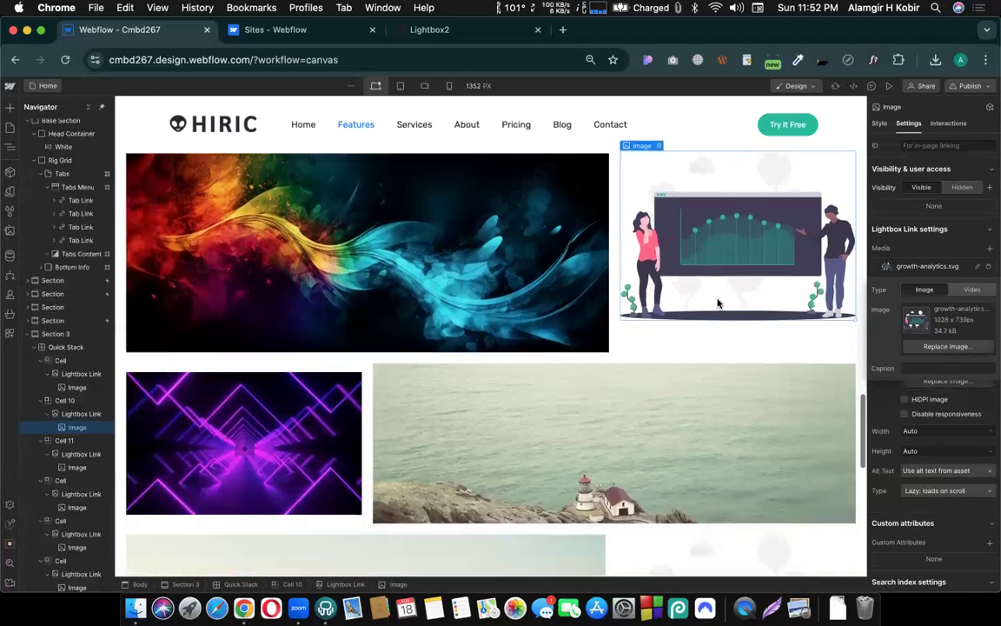
pyautogui.click(251, 359)
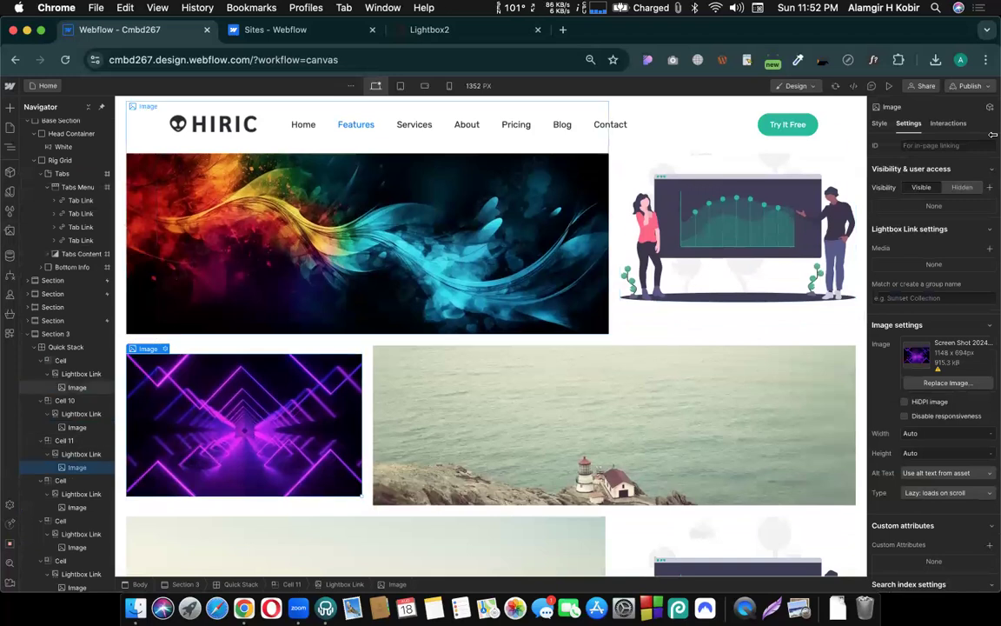
pyautogui.click(989, 249)
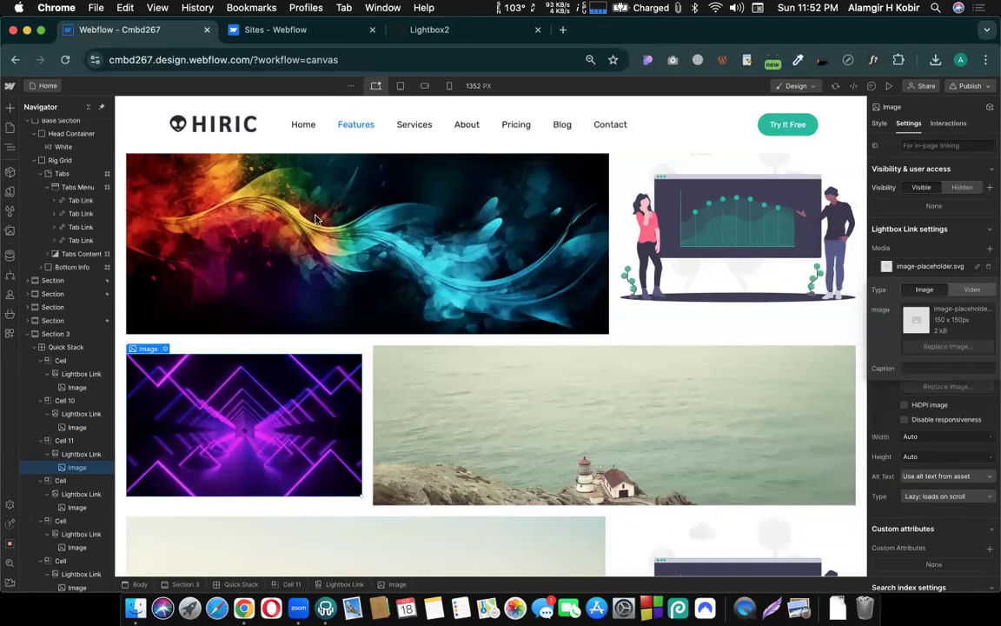
pyautogui.click(85, 510)
pyautogui.click(28, 510)
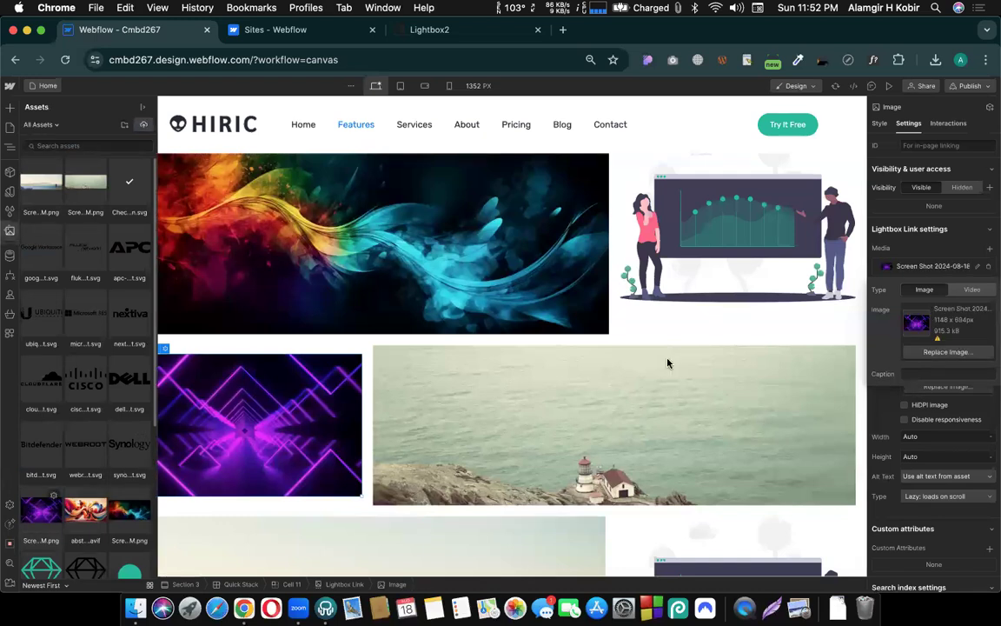
# - Add the lighthouse screenshot, 1214 x 402 px, and the cyclist screenshot, 862 x 320 px, as image media for their matching thumbnails' Lightbox Links
pyautogui.click(664, 363)
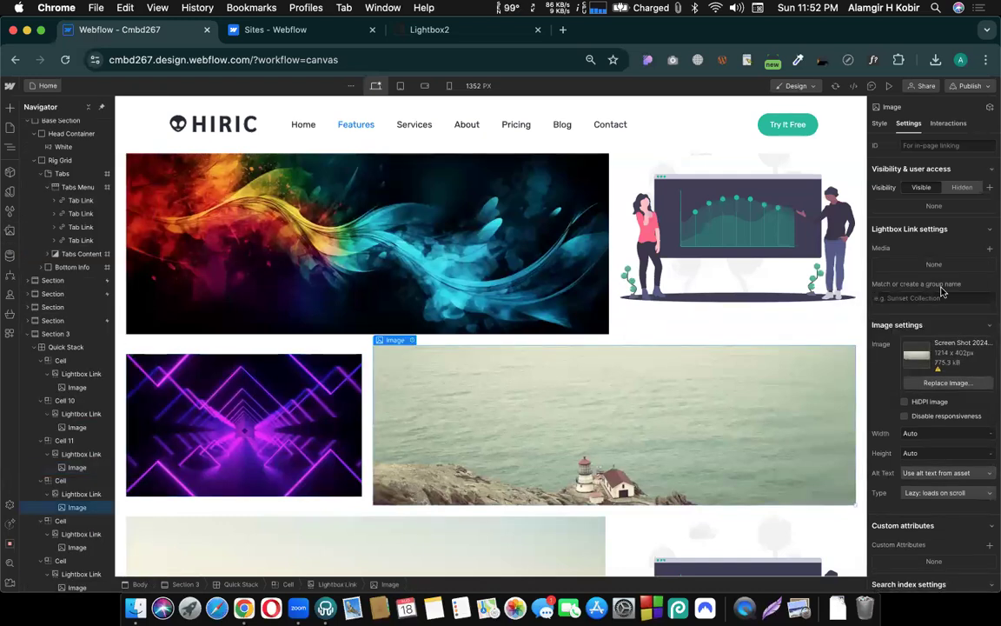
pyautogui.click(989, 249)
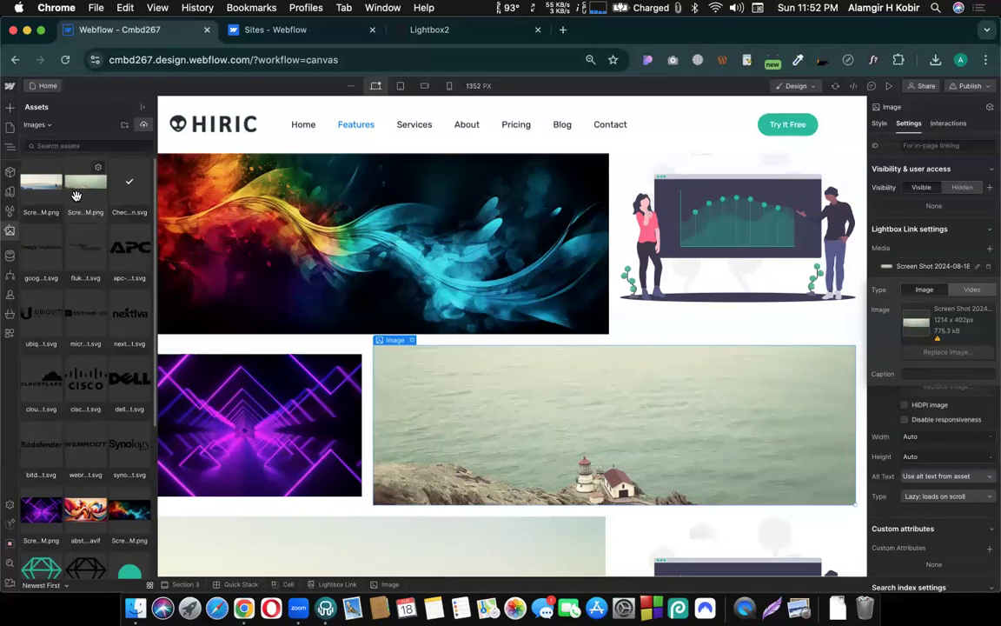
pyautogui.scroll(-5, 496, 332)
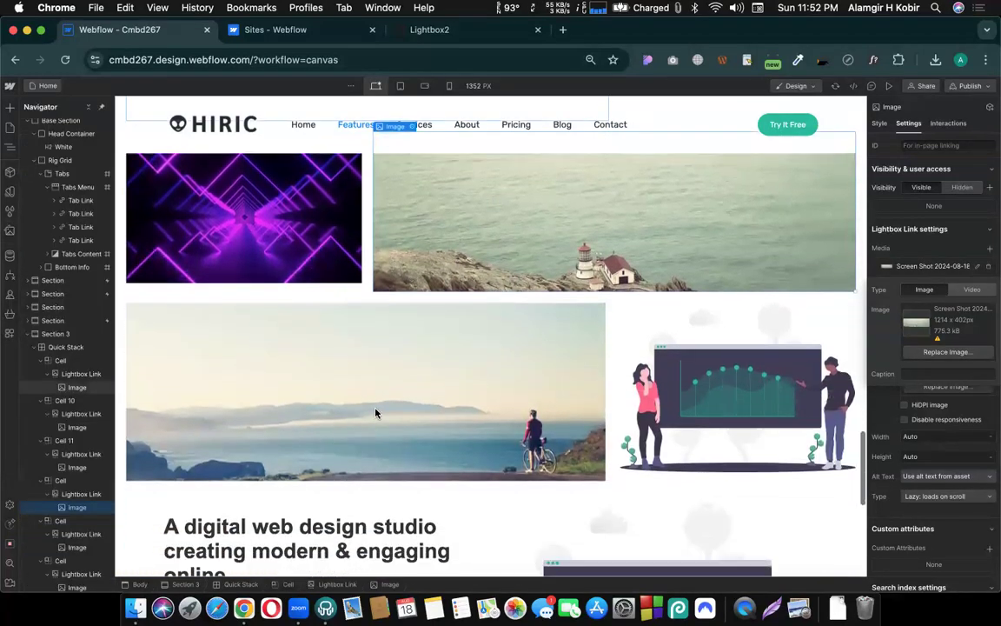
pyautogui.click(375, 412)
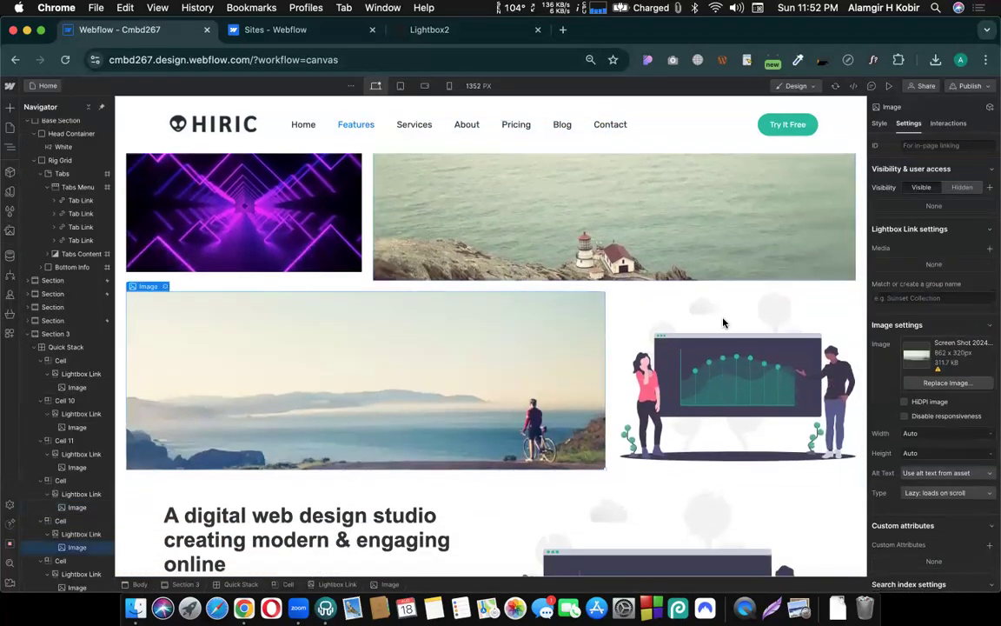
pyautogui.click(990, 249)
pyautogui.click(937, 351)
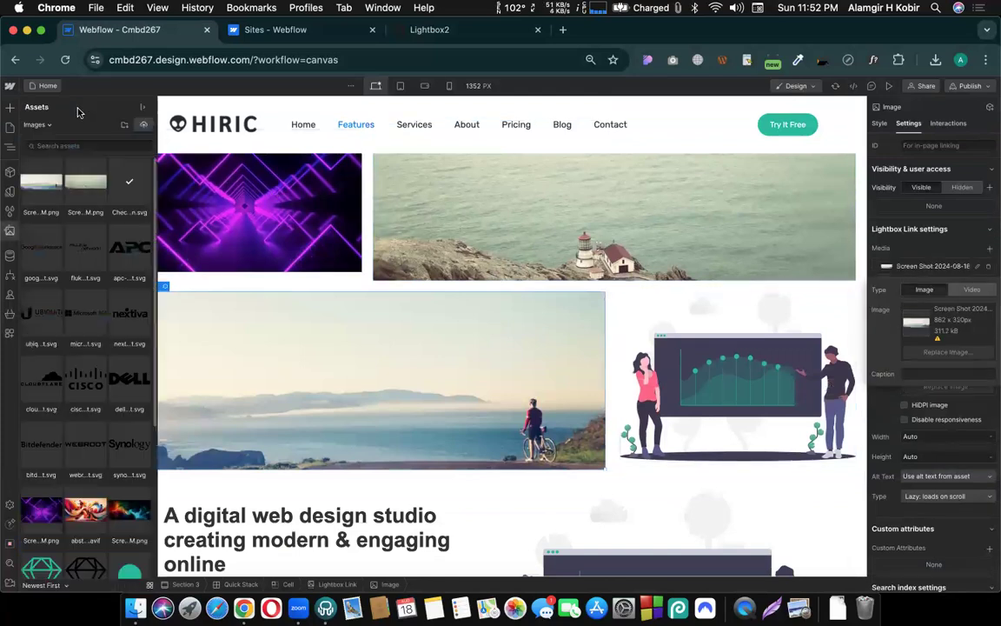
pyautogui.click(34, 190)
pyautogui.click(506, 323)
# - Replace the thumbnail image in the last gallery cell with bg-home.jpg, 2000 x 1500 px
pyautogui.click(672, 312)
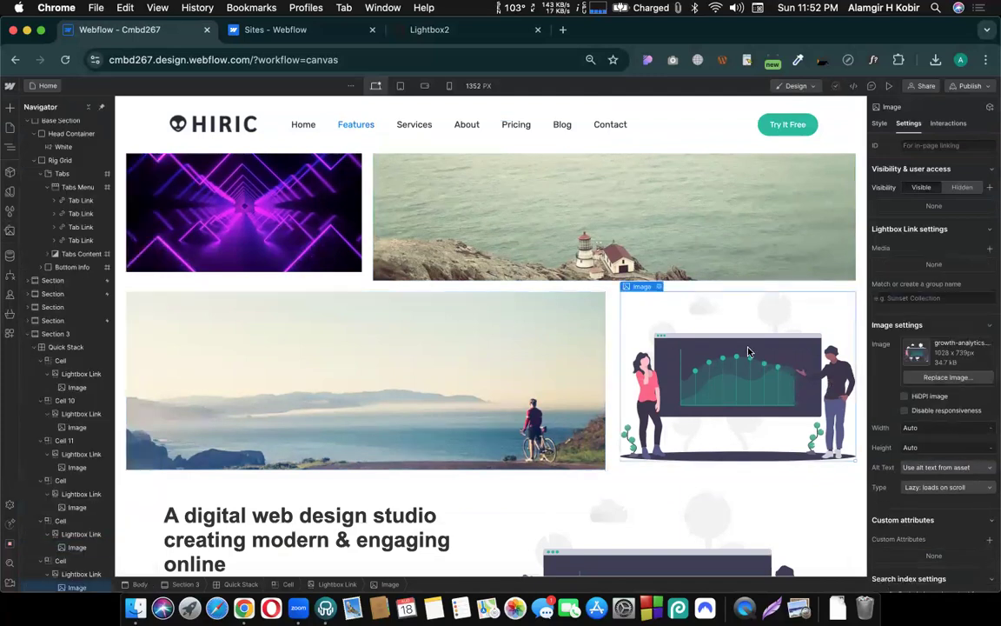
pyautogui.click(659, 286)
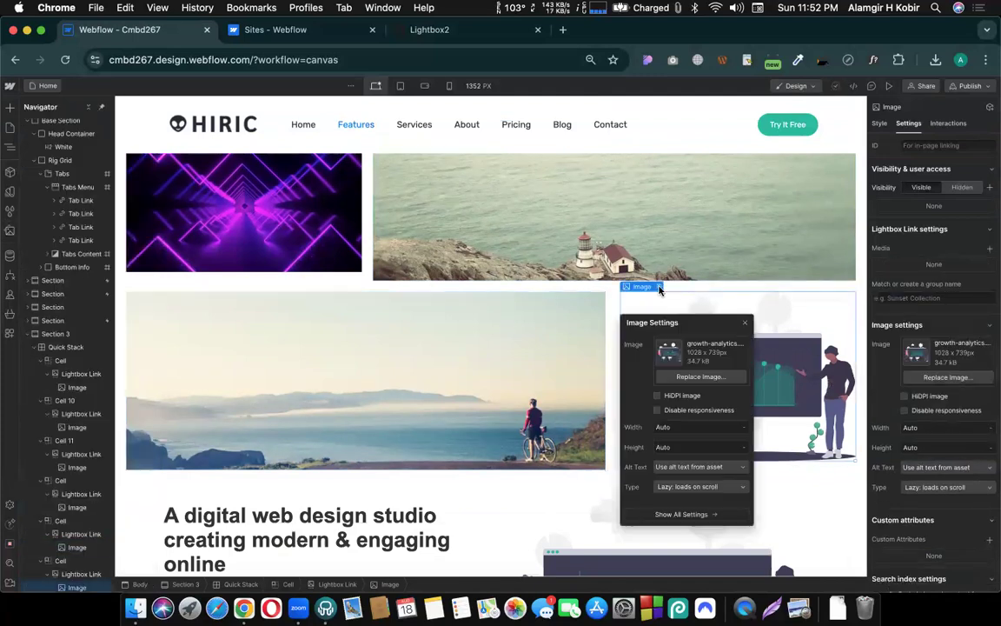
pyautogui.click(698, 379)
pyautogui.click(109, 190)
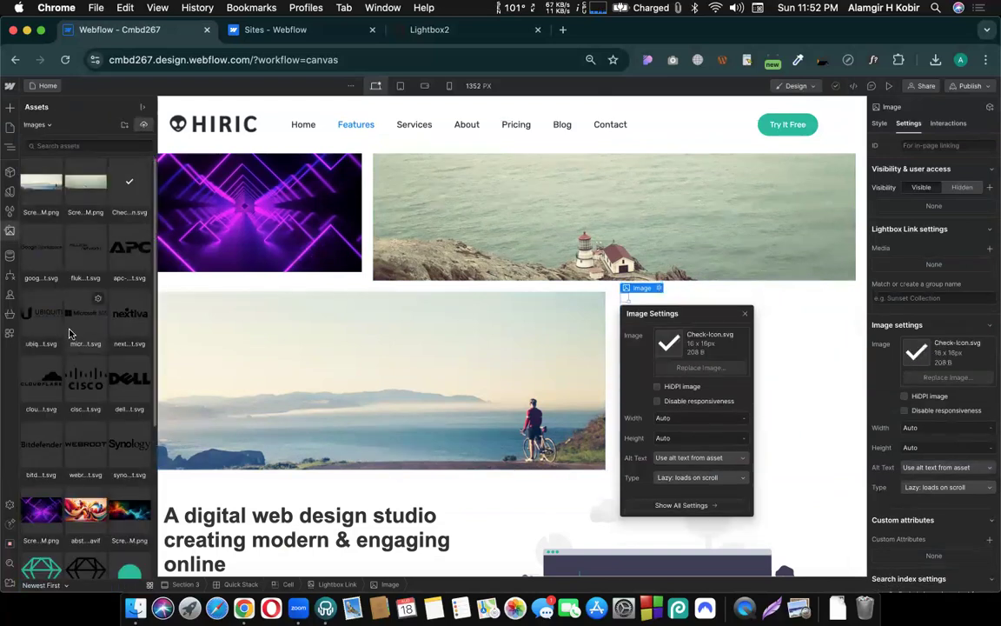
pyautogui.click(70, 331)
pyautogui.scroll(-3, 70, 333)
pyautogui.scroll(-2, 69, 333)
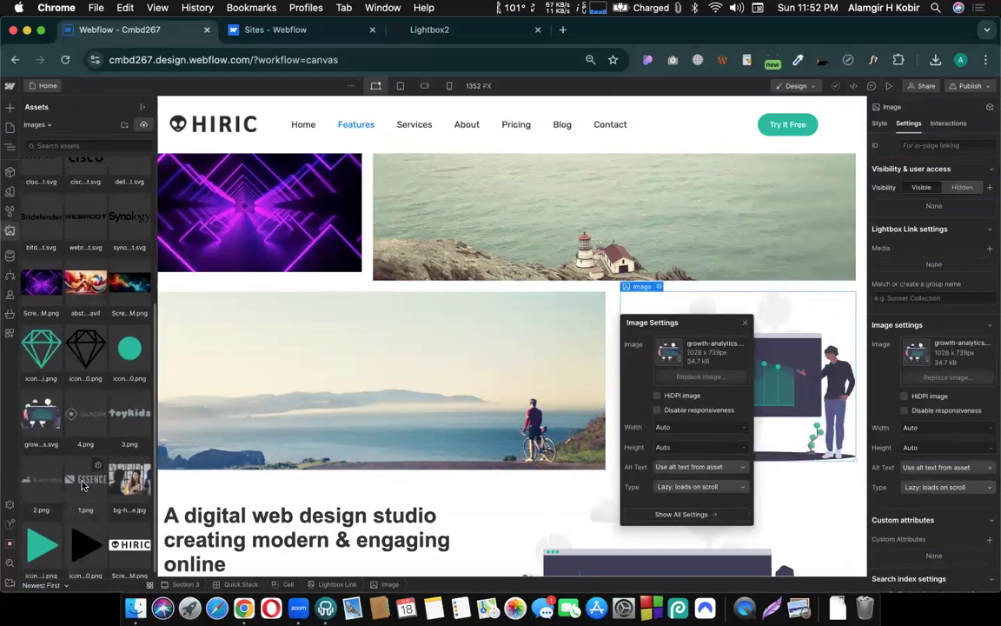
pyautogui.click(131, 472)
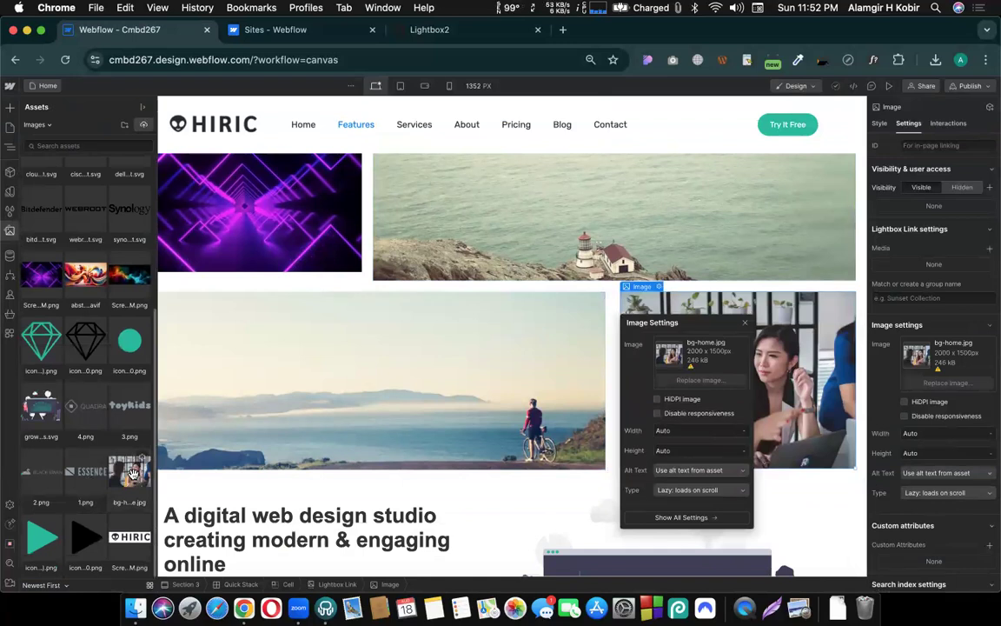
pyautogui.press('z')
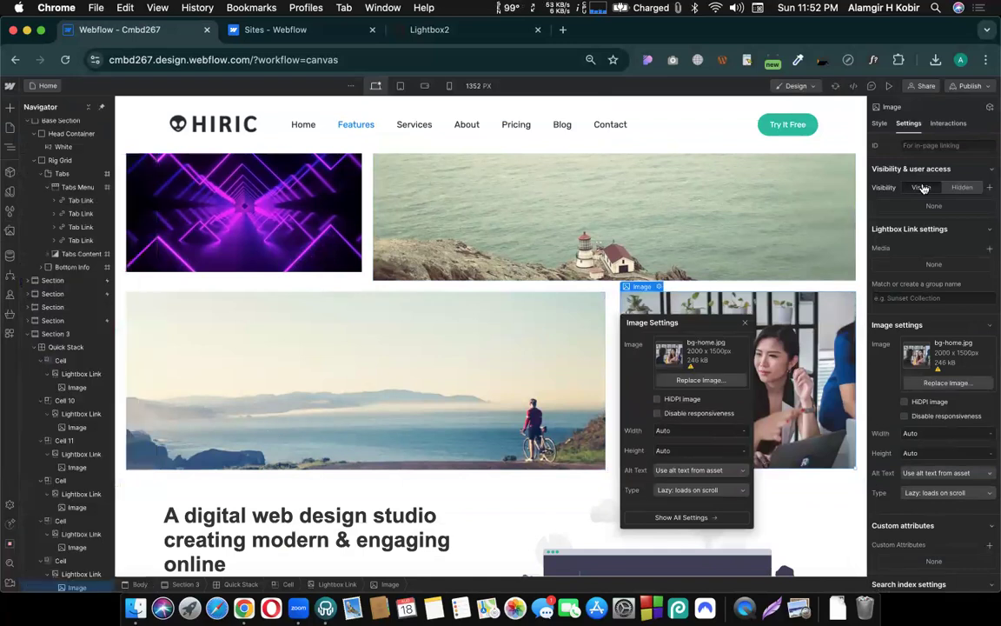
# - Add bg-home.jpg as image media for the last cell's Lightbox Link and close the thumbnail's image settings
pyautogui.click(988, 249)
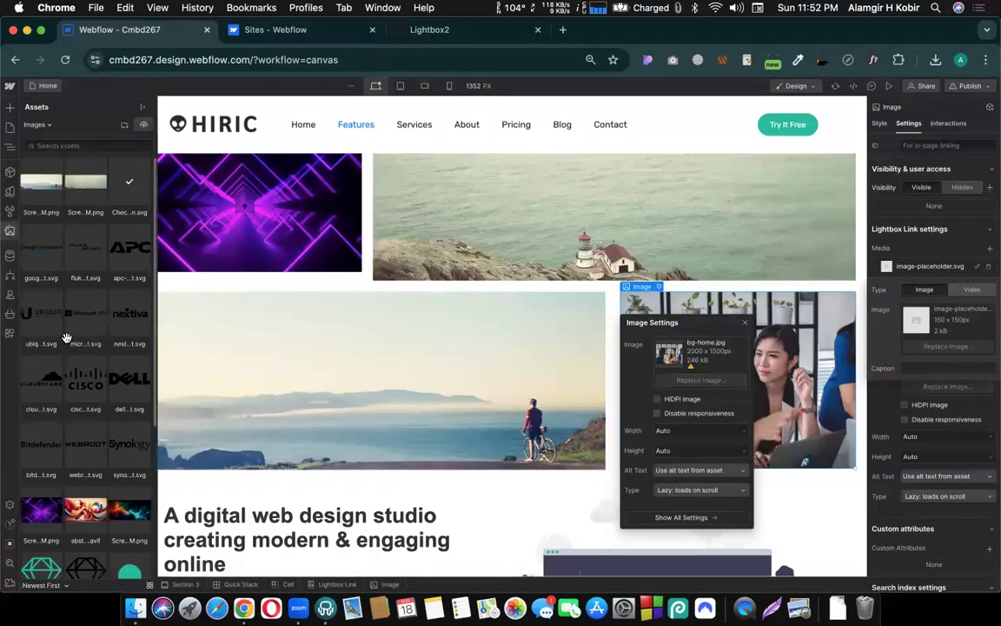
pyautogui.scroll(-5, 66, 337)
pyautogui.click(71, 339)
pyautogui.click(122, 470)
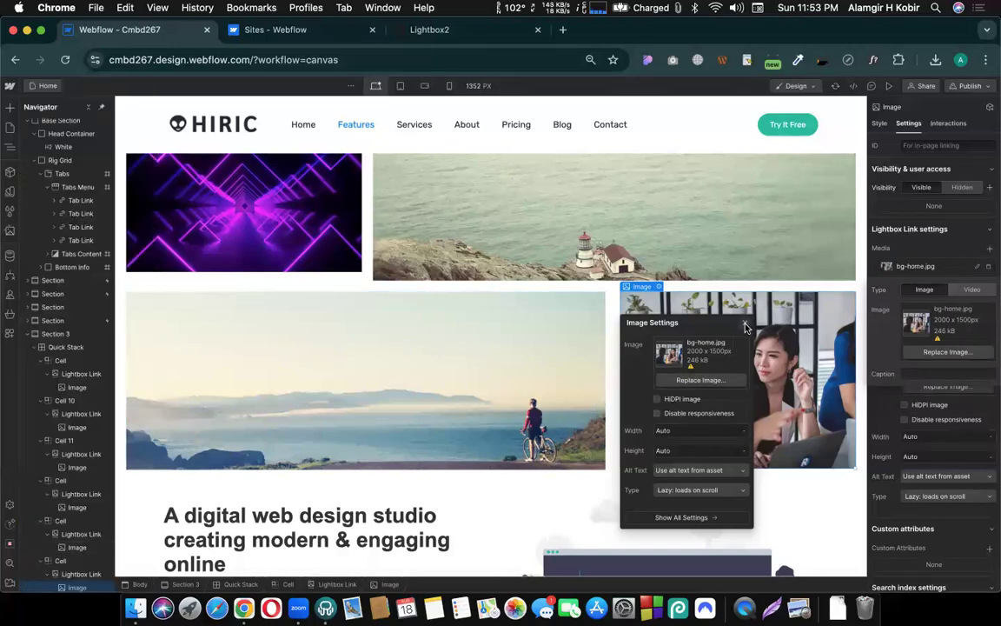
pyautogui.click(744, 326)
# - Preview the page and test the first row's lightboxes by opening and closing the enlarged wave and growth-analytics images
pyautogui.scroll(3, 599, 364)
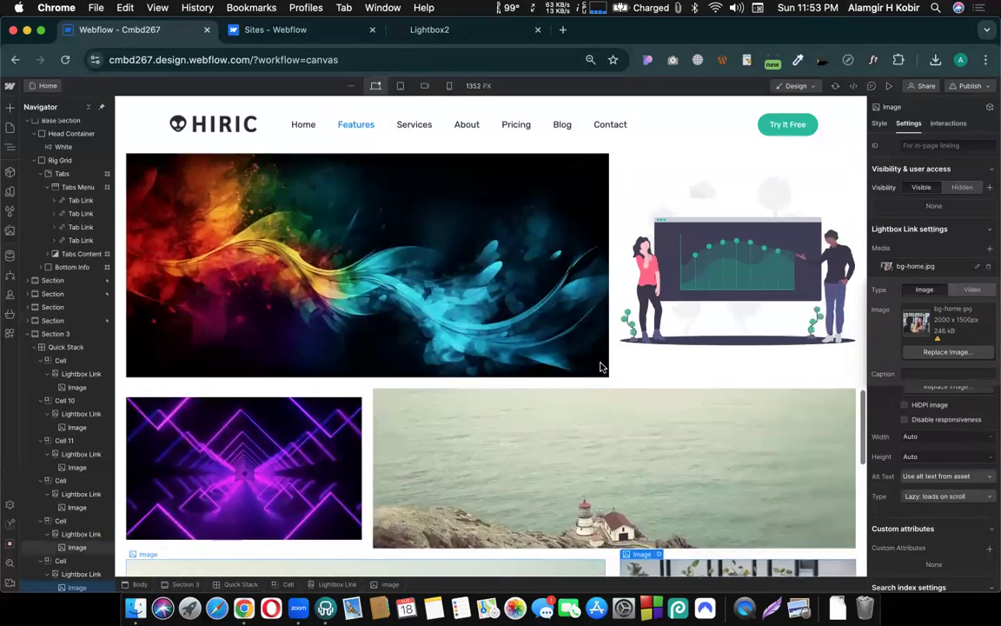
pyautogui.scroll(1, 599, 366)
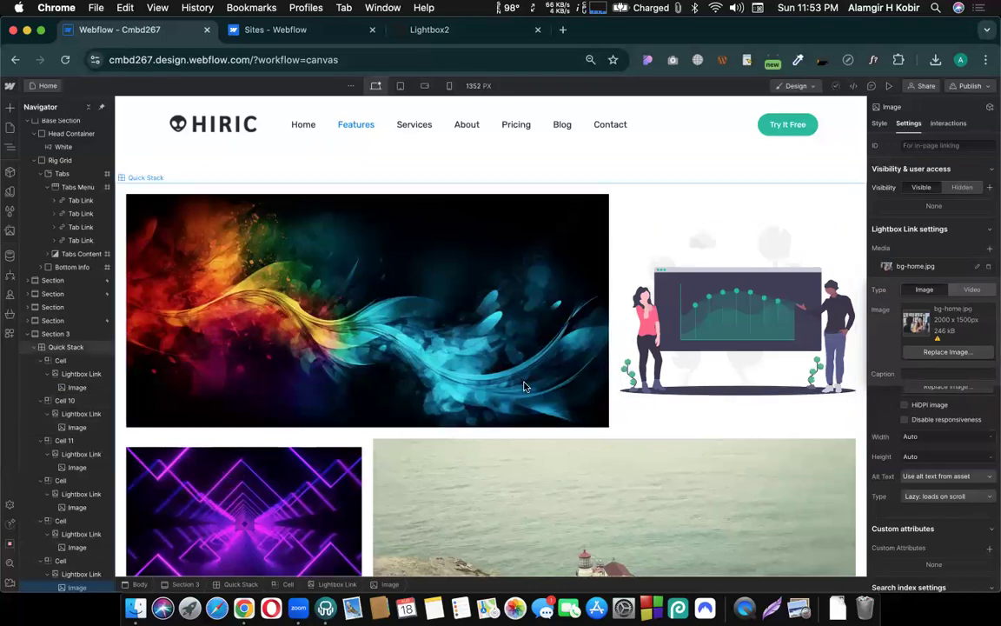
pyautogui.scroll(-1, 525, 384)
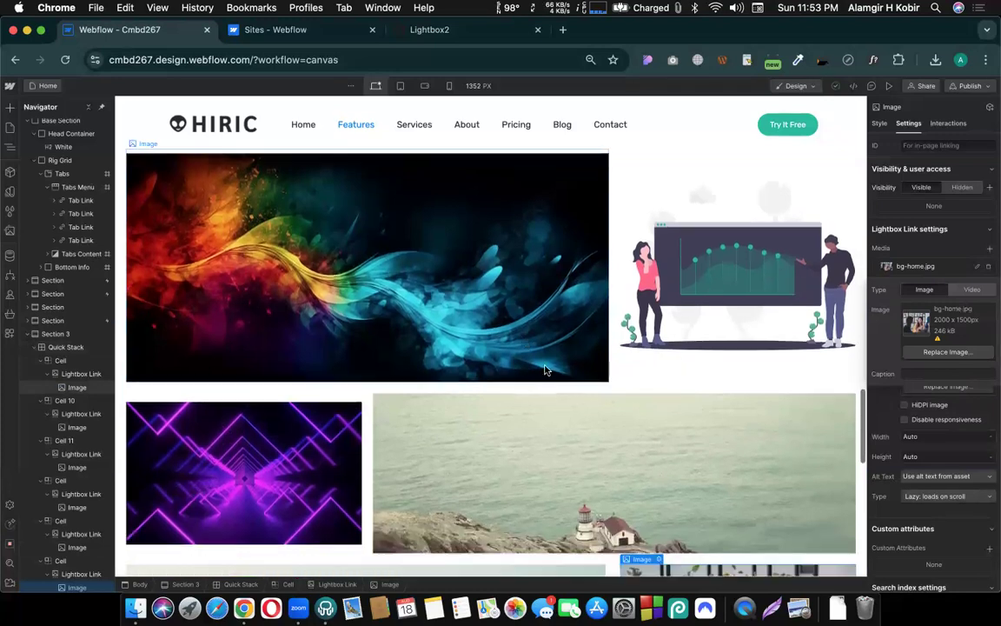
pyautogui.click(888, 86)
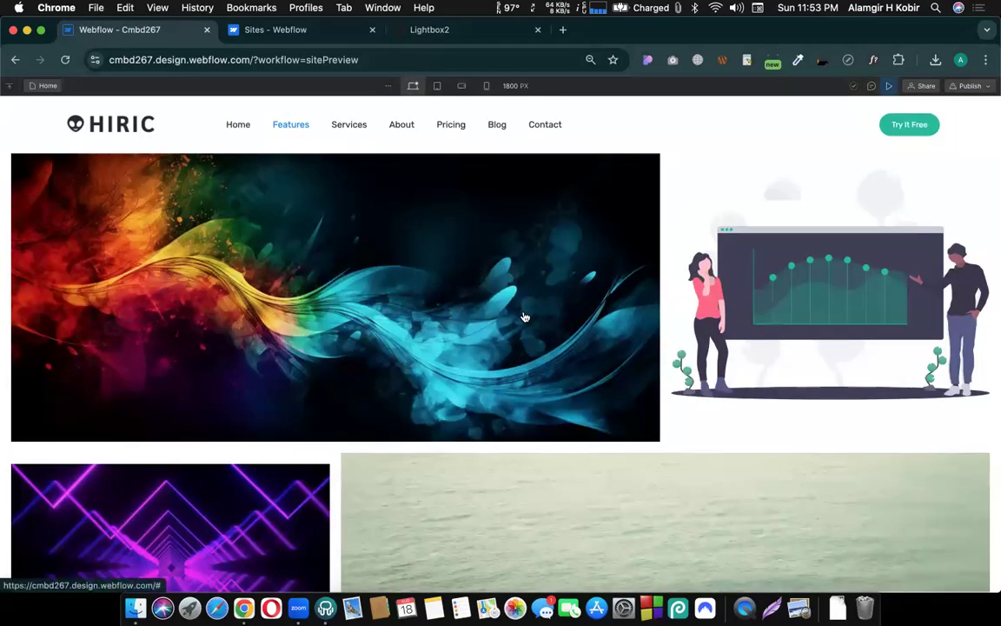
pyautogui.click(524, 315)
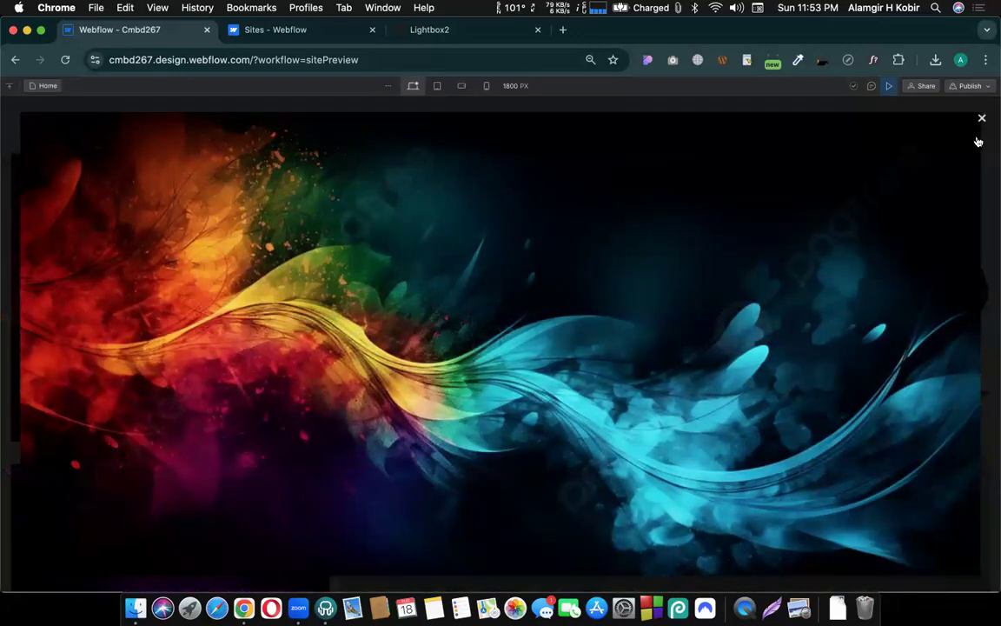
pyautogui.press('Tab')
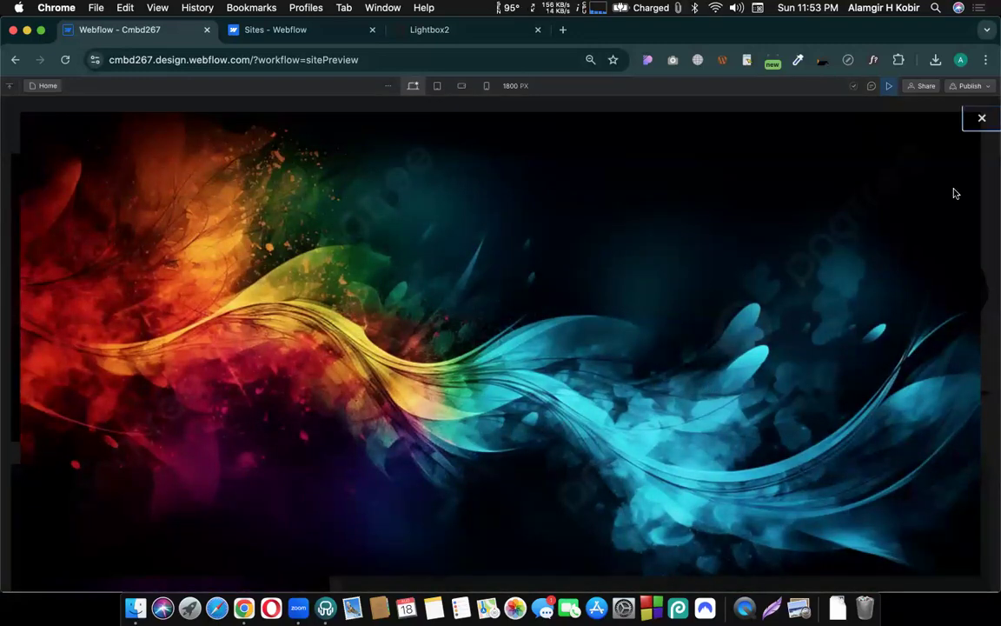
pyautogui.click(979, 122)
pyautogui.click(777, 316)
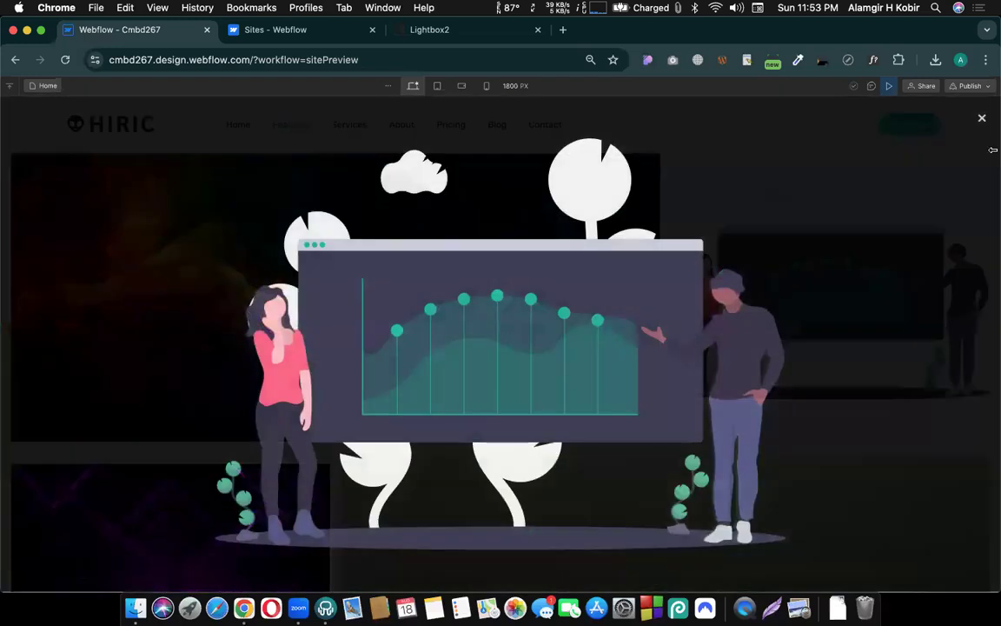
pyautogui.click(981, 119)
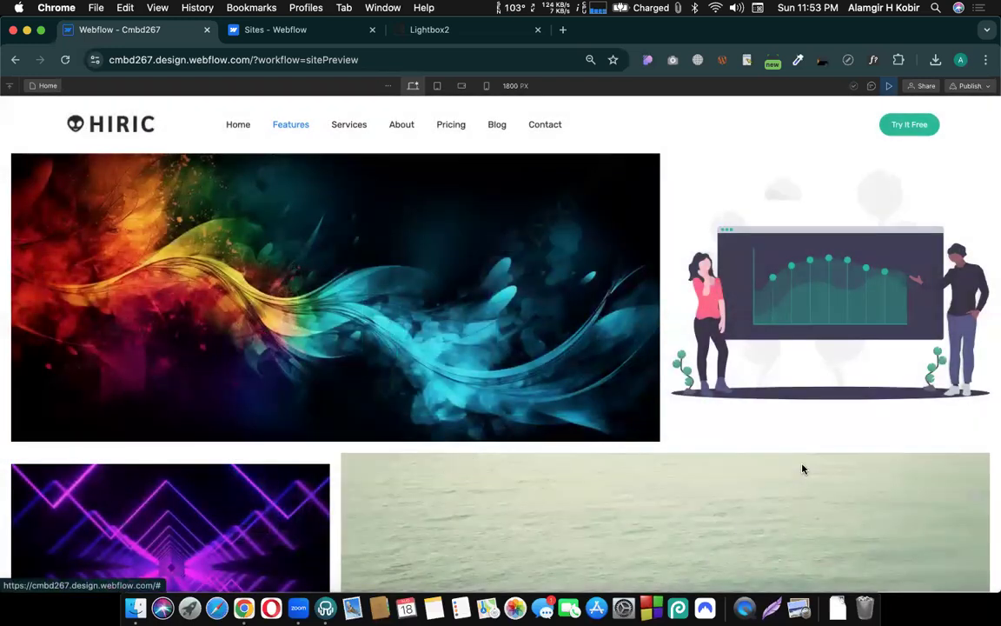
# - Test the lighthouse thumbnail's lightbox in the preview, check the lower gallery rows, and return to the design canvas
pyautogui.click(802, 467)
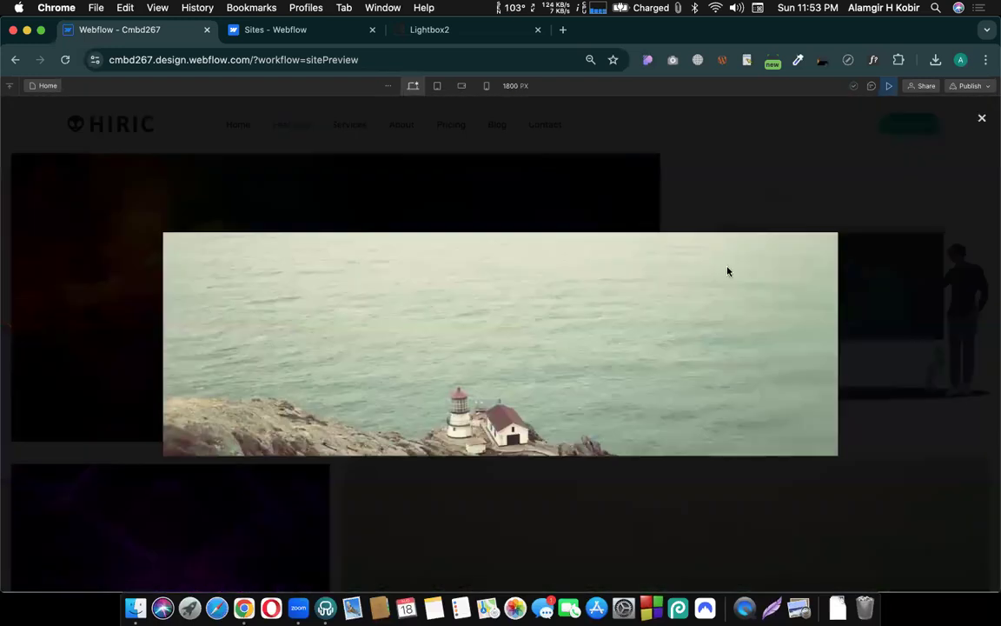
pyautogui.click(981, 118)
pyautogui.scroll(-5, 606, 391)
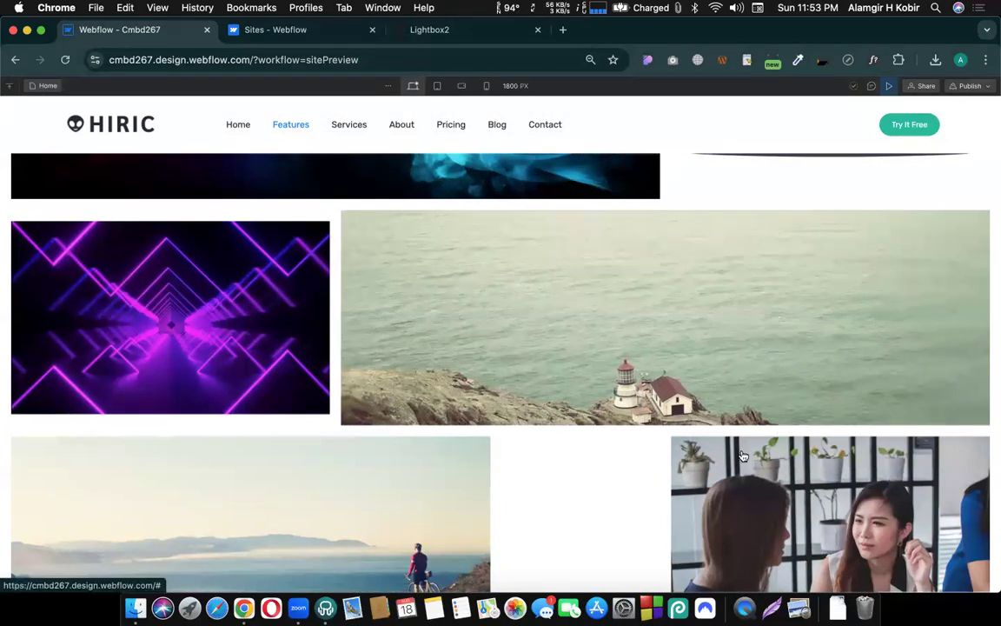
pyautogui.click(623, 327)
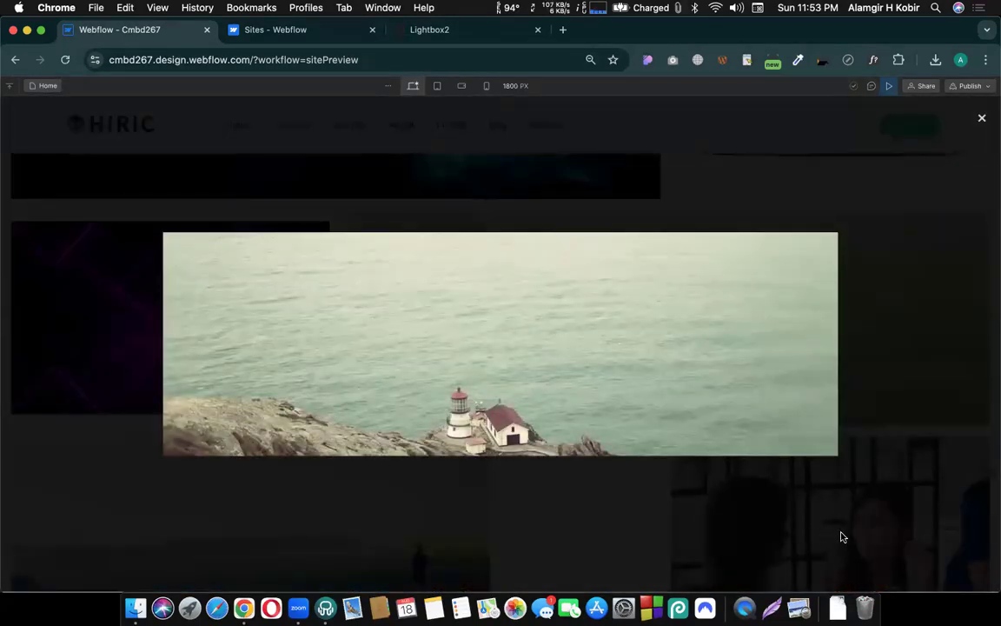
pyautogui.click(982, 121)
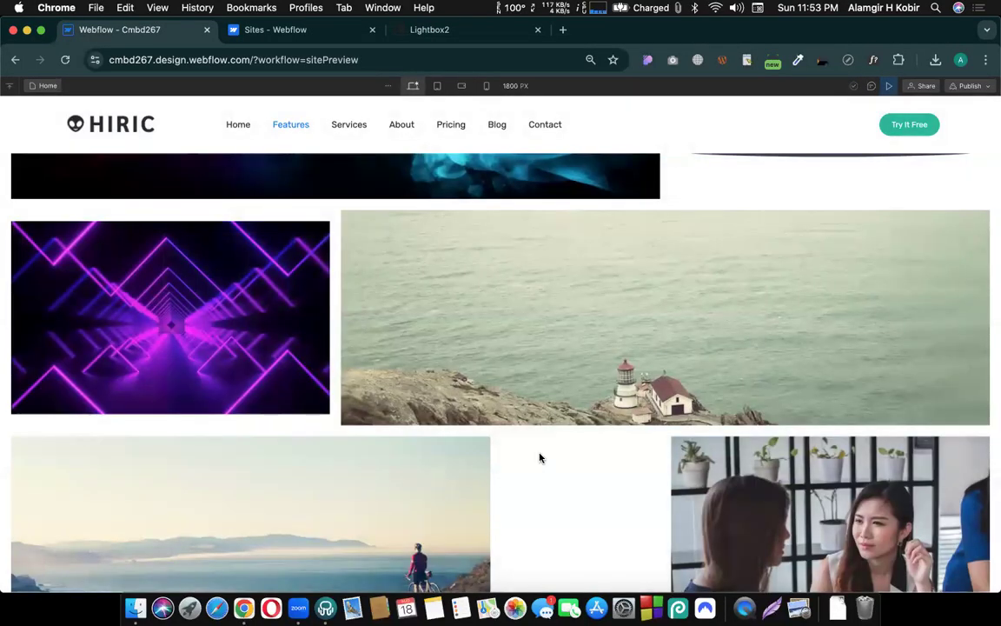
pyautogui.scroll(5, 758, 337)
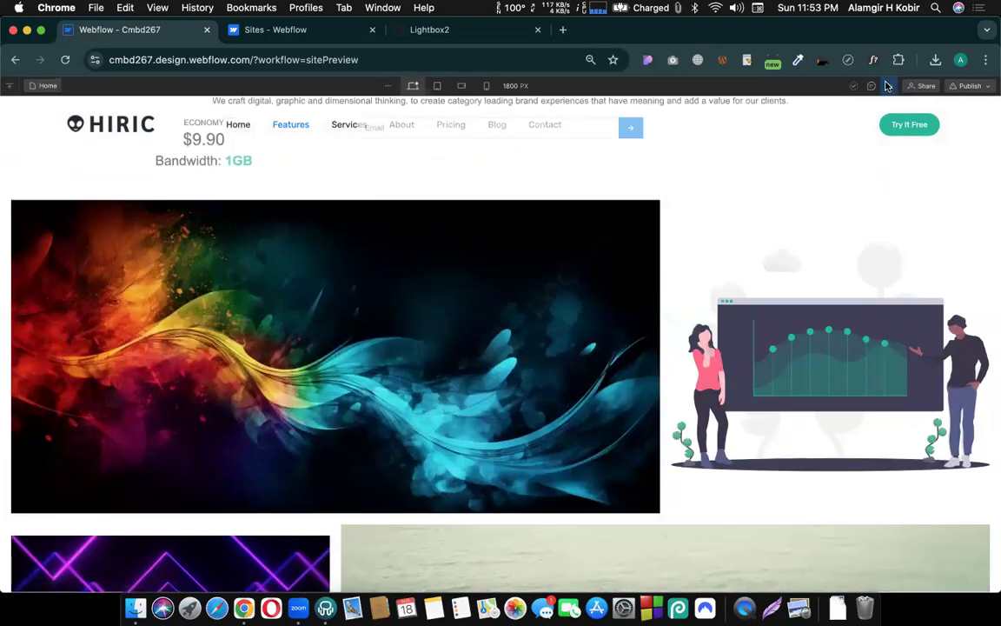
pyautogui.click(886, 85)
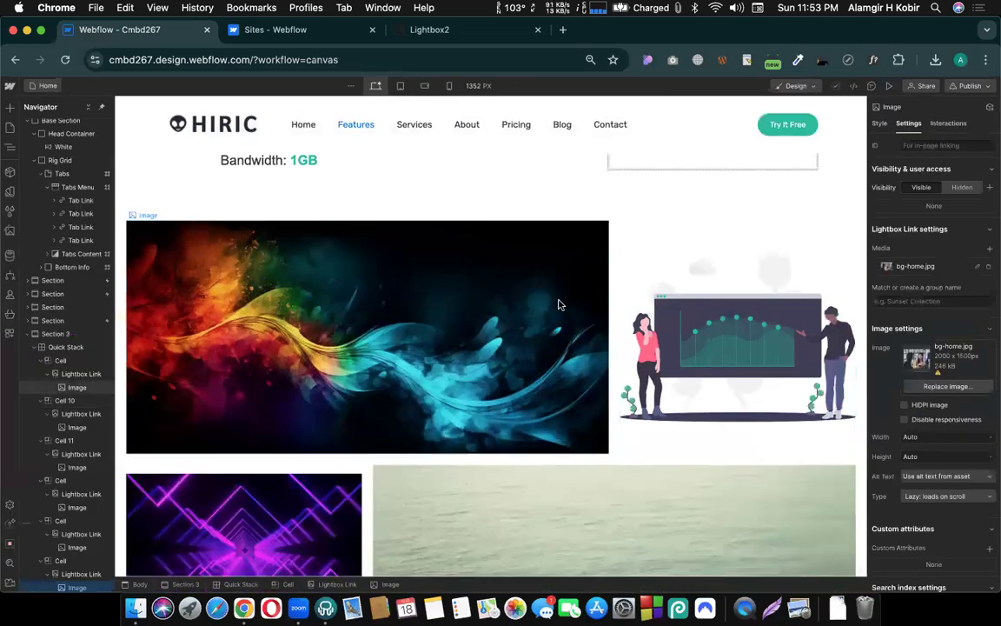
# - Set the Lightbox Link group name of the colourful wave thumbnail to home lightbox and copy that name
pyautogui.click(556, 302)
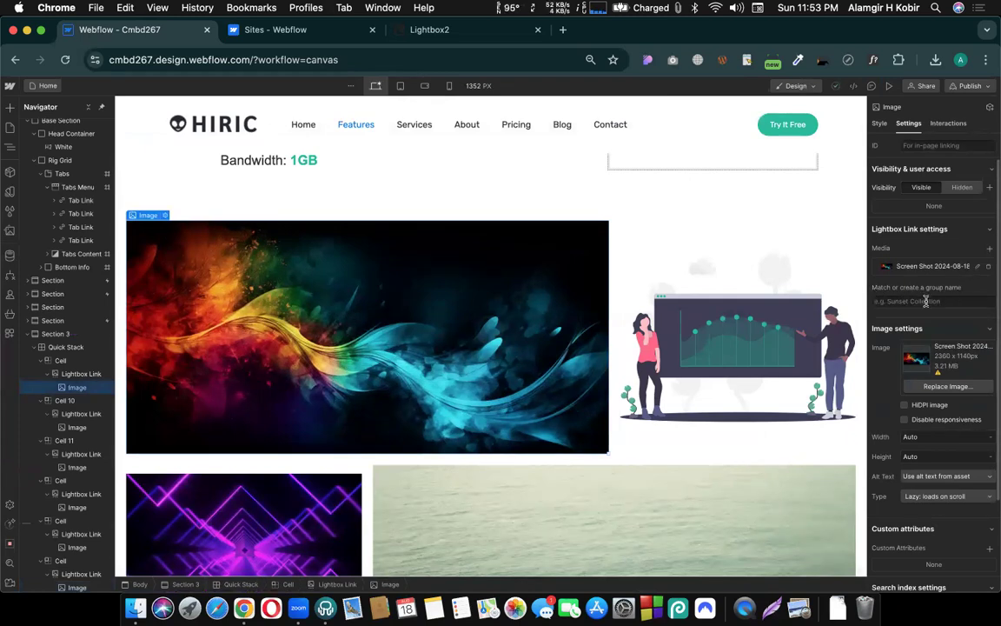
pyautogui.write('home lightbox')
pyautogui.press('super+a')
pyautogui.press('super+c')
pyautogui.click(909, 320)
# - Assign the home lightbox group name to the growth-analytics, lighthouse and purple neon thumbnails
pyautogui.click(776, 319)
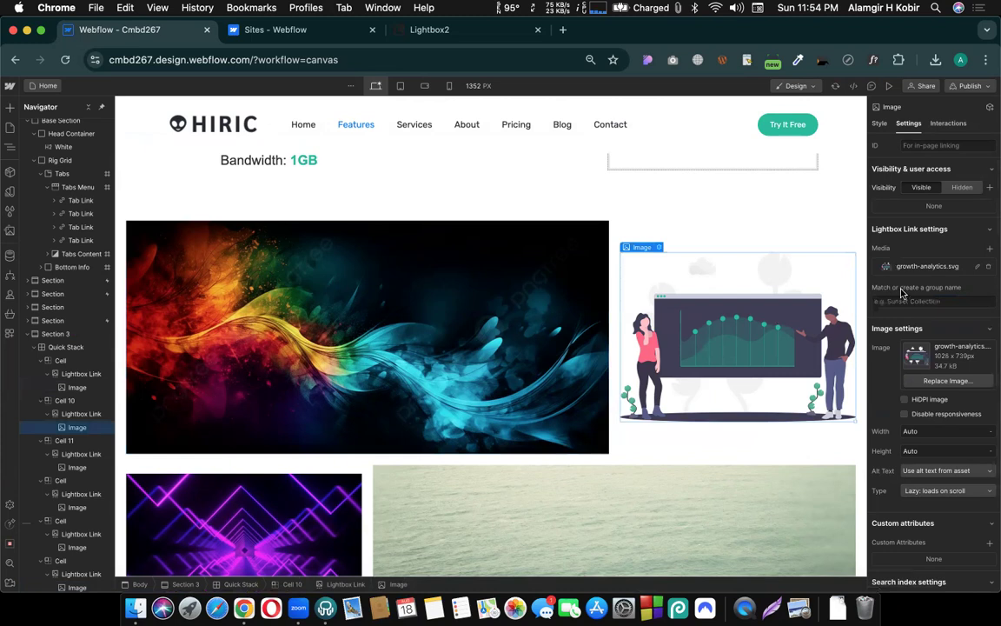
pyautogui.click(778, 509)
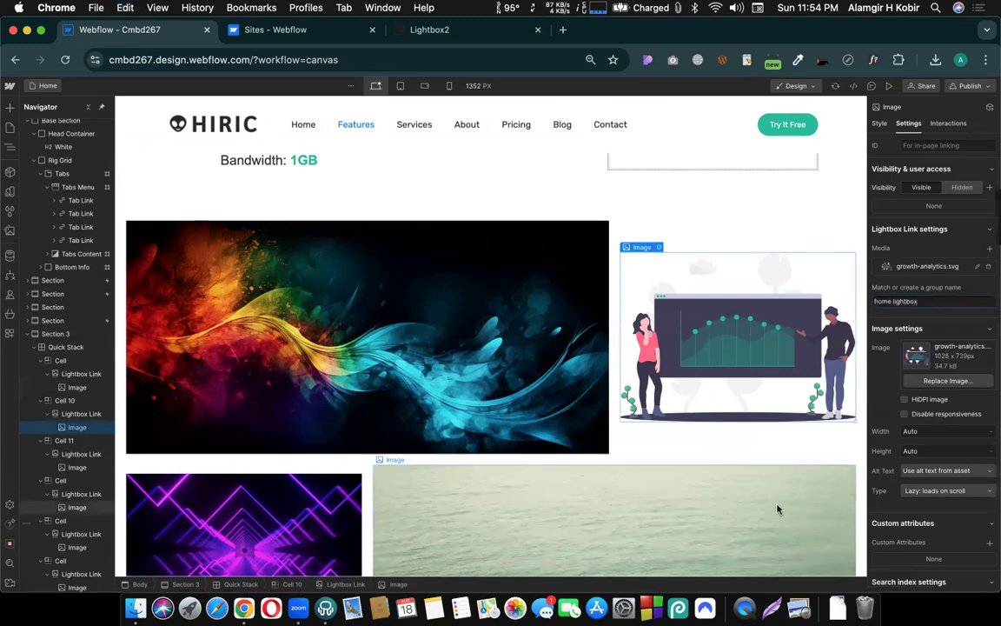
pyautogui.click(262, 518)
pyautogui.click(914, 301)
pyautogui.press('super+v')
pyautogui.scroll(-5, 670, 351)
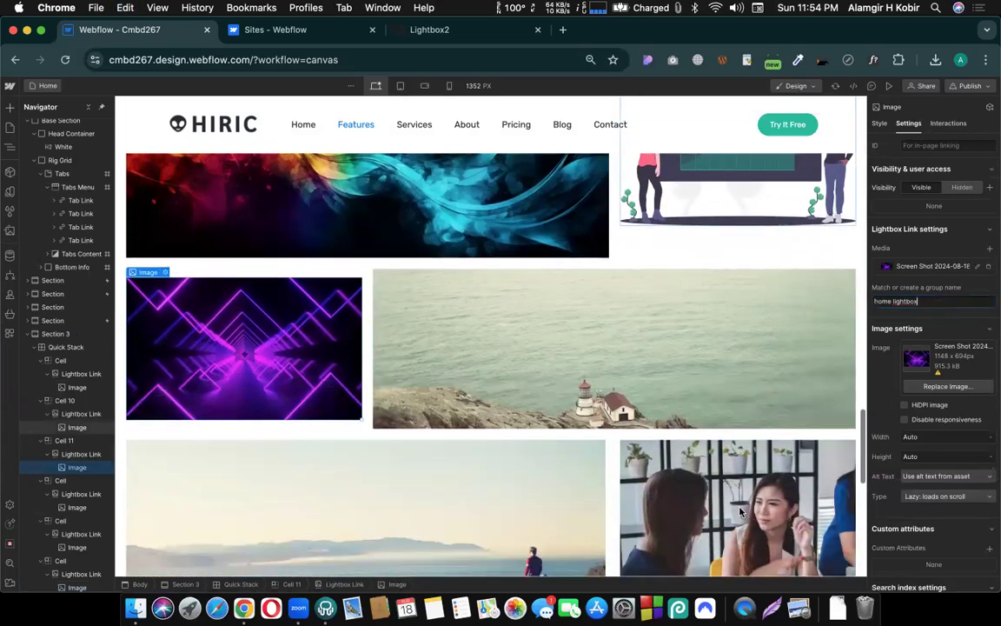
# - Assign the home lightbox group name to the office meeting and cyclist thumbnails in the gallery's last row
pyautogui.click(740, 511)
pyautogui.click(914, 301)
pyautogui.press('super+v')
pyautogui.scroll(-3, 607, 335)
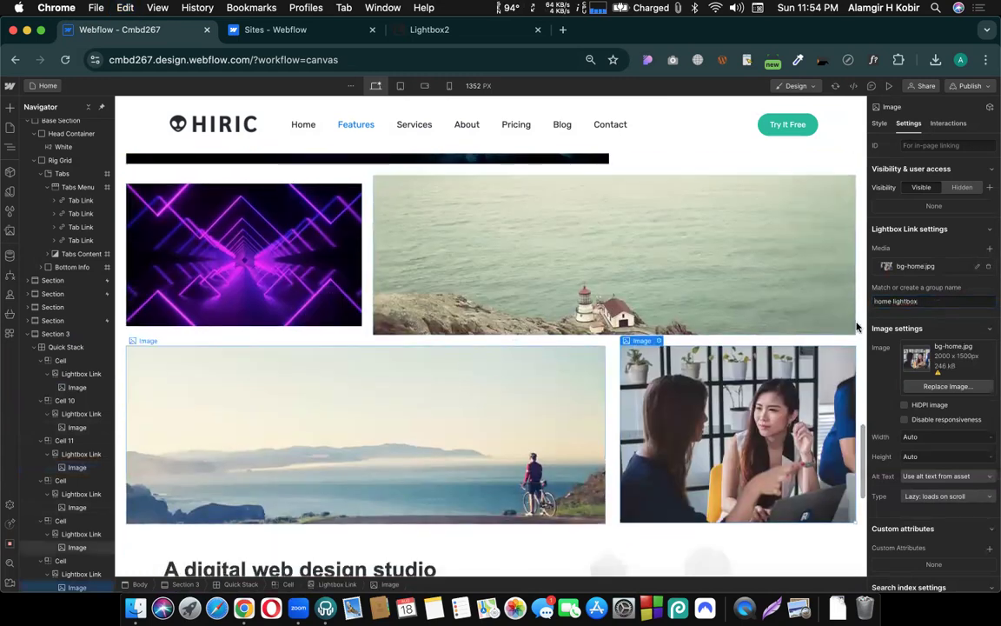
pyautogui.click(929, 300)
pyautogui.press('super+v')
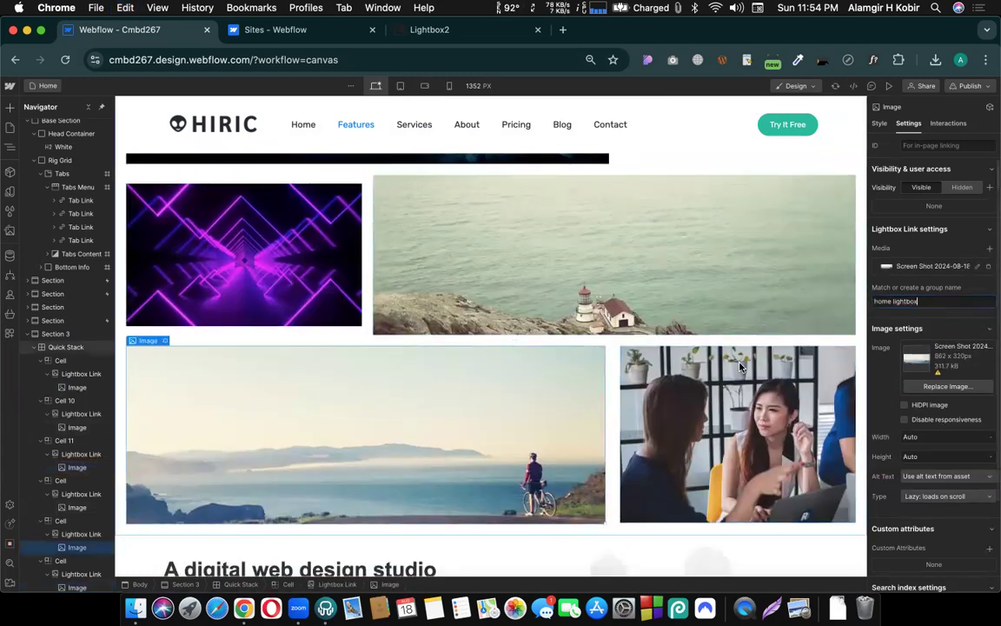
# - Preview the page, open the grouped lightbox from the wave image, browse its enlarged images through the thumbnail strip and close it
pyautogui.scroll(-1, 739, 367)
pyautogui.scroll(8, 739, 367)
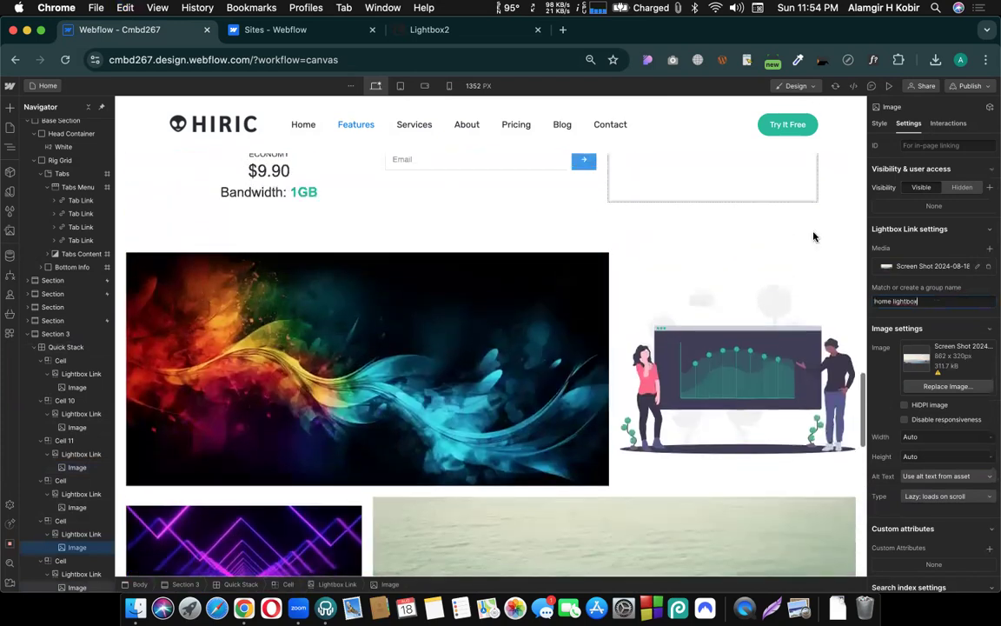
pyautogui.click(889, 86)
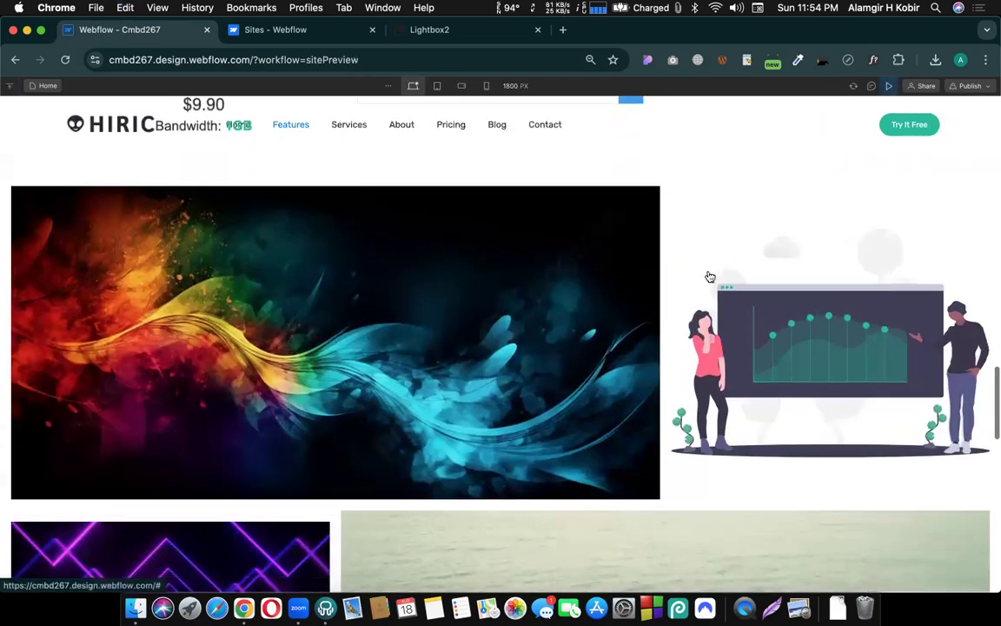
pyautogui.click(566, 348)
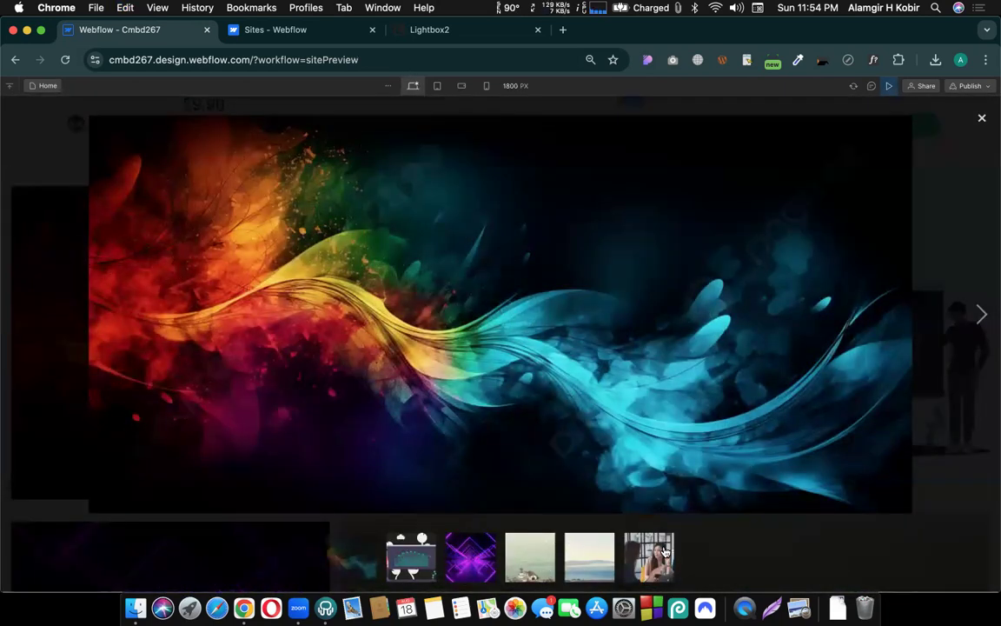
pyautogui.click(628, 546)
pyautogui.click(546, 561)
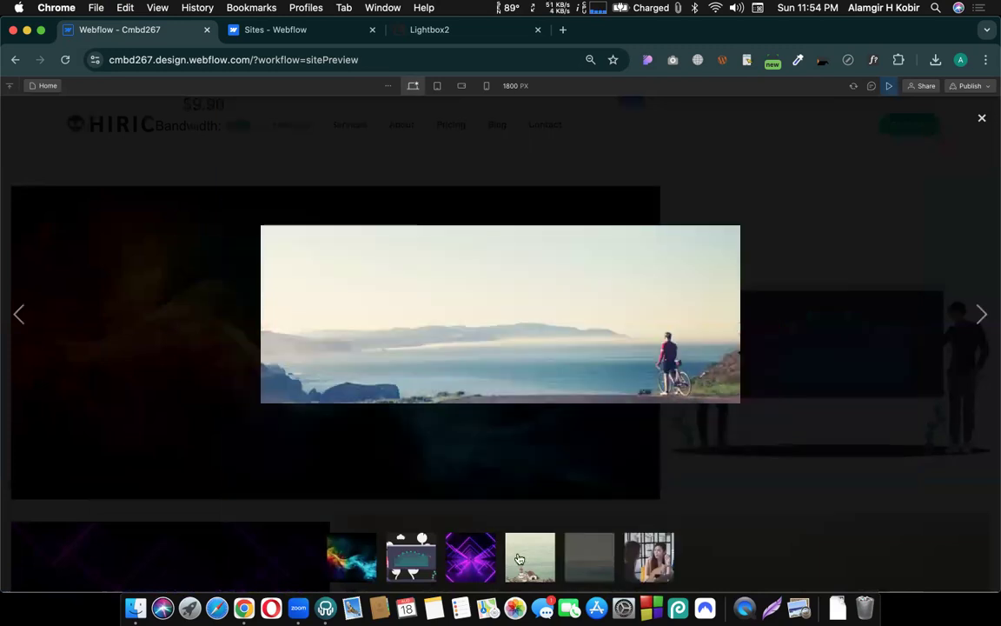
pyautogui.click(474, 566)
pyautogui.click(413, 567)
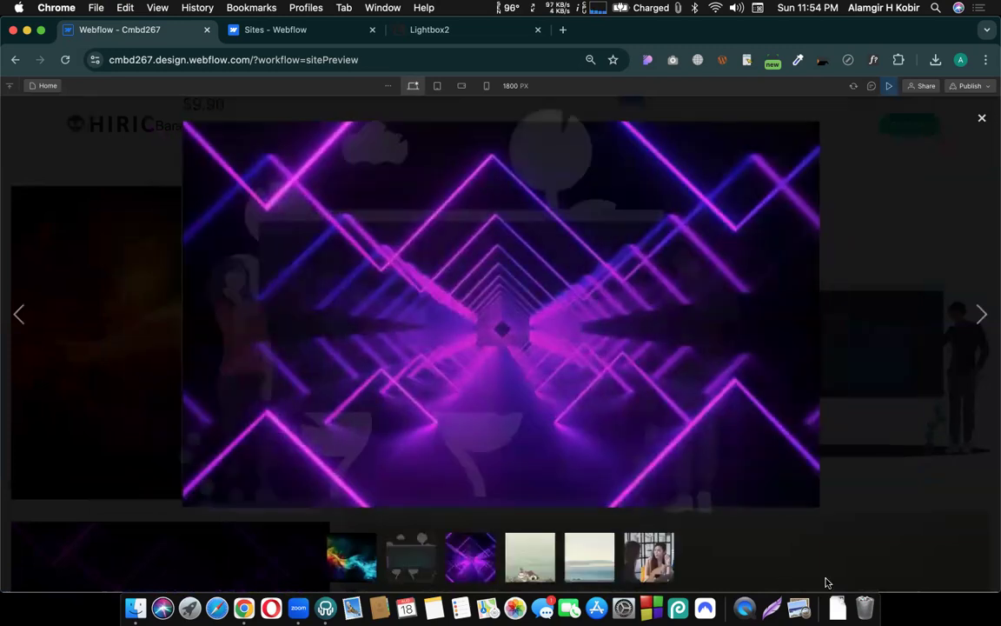
pyautogui.click(982, 118)
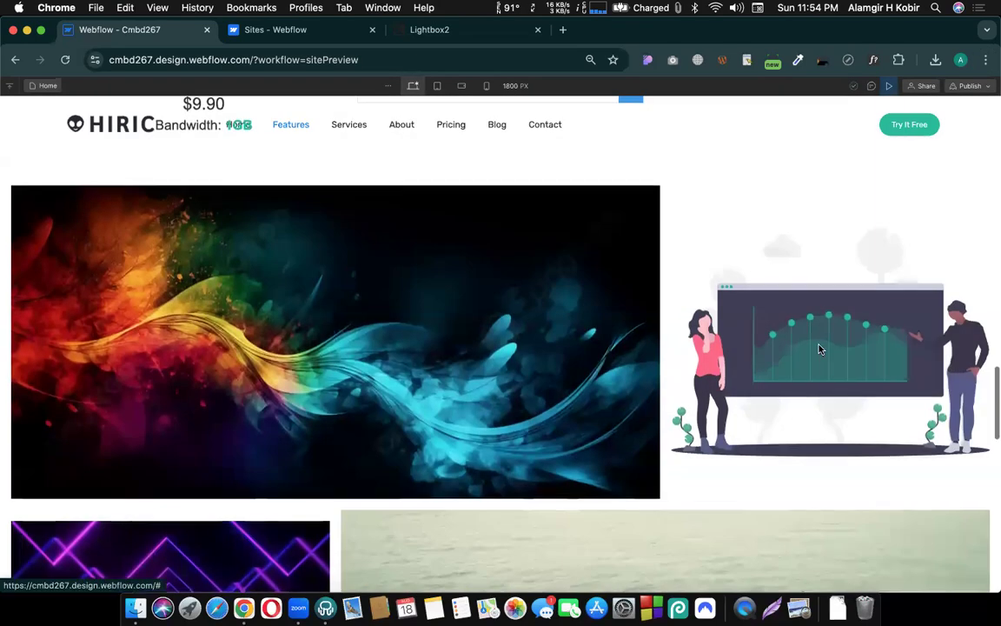
# - Test the grouped lightbox from the lighthouse thumbnail, switching between several images, and return to the design canvas
pyautogui.scroll(-5, 738, 339)
pyautogui.click(632, 340)
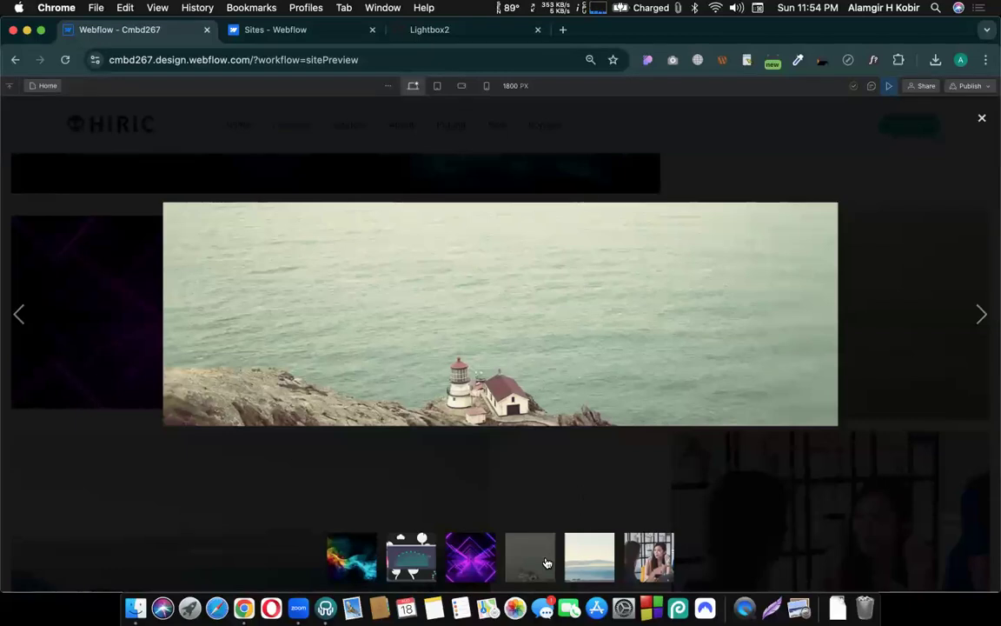
pyautogui.click(461, 560)
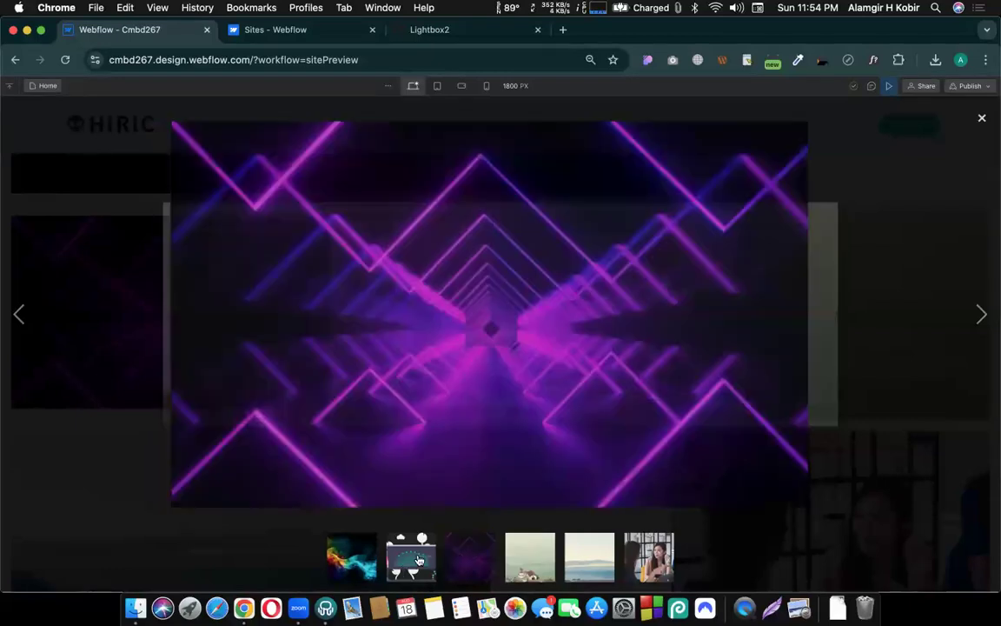
pyautogui.click(412, 559)
pyautogui.click(638, 571)
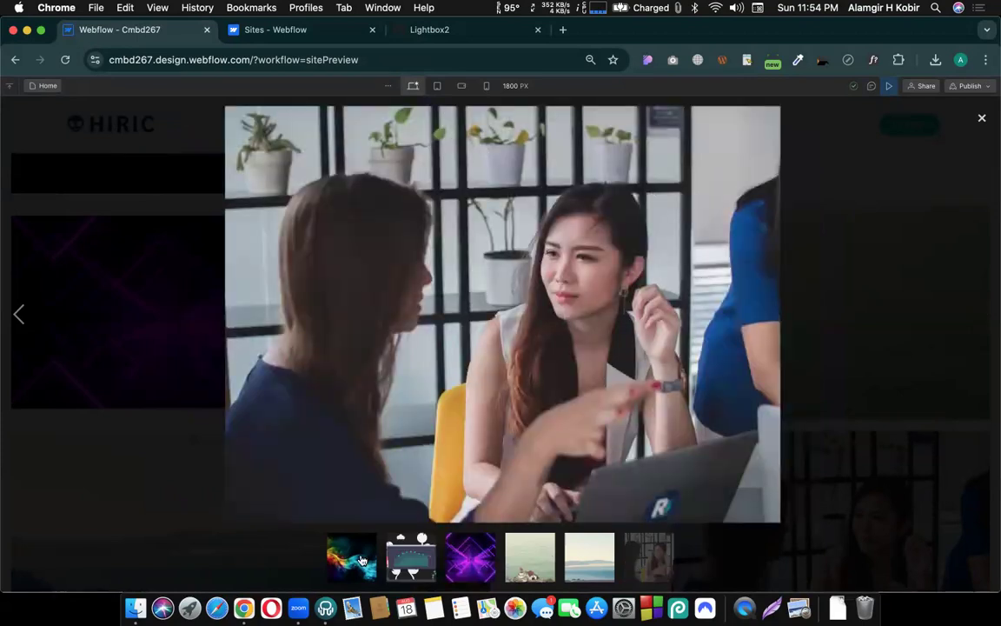
pyautogui.click(977, 186)
pyautogui.click(981, 117)
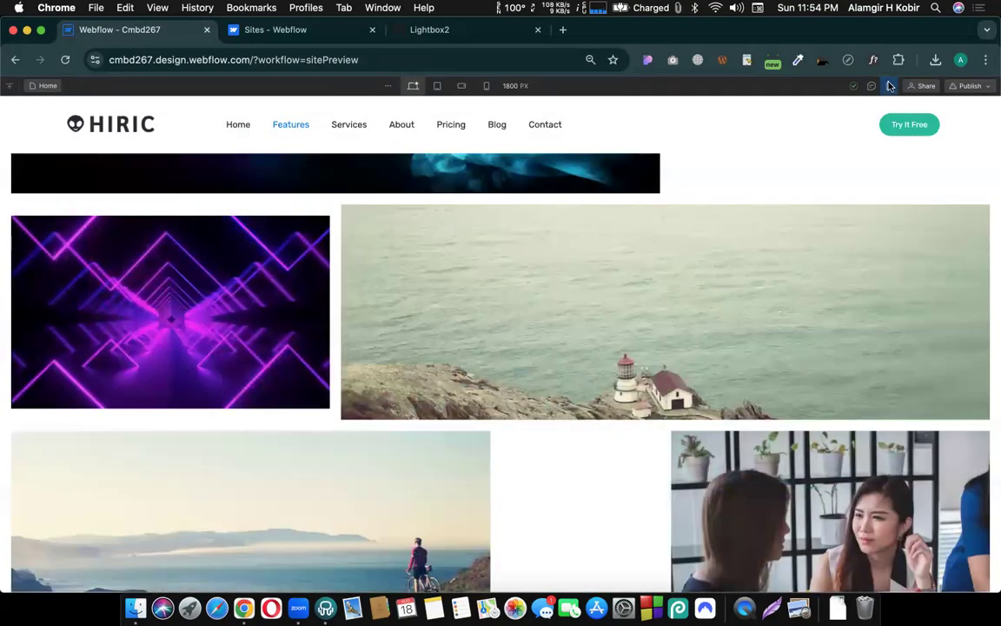
pyautogui.click(889, 85)
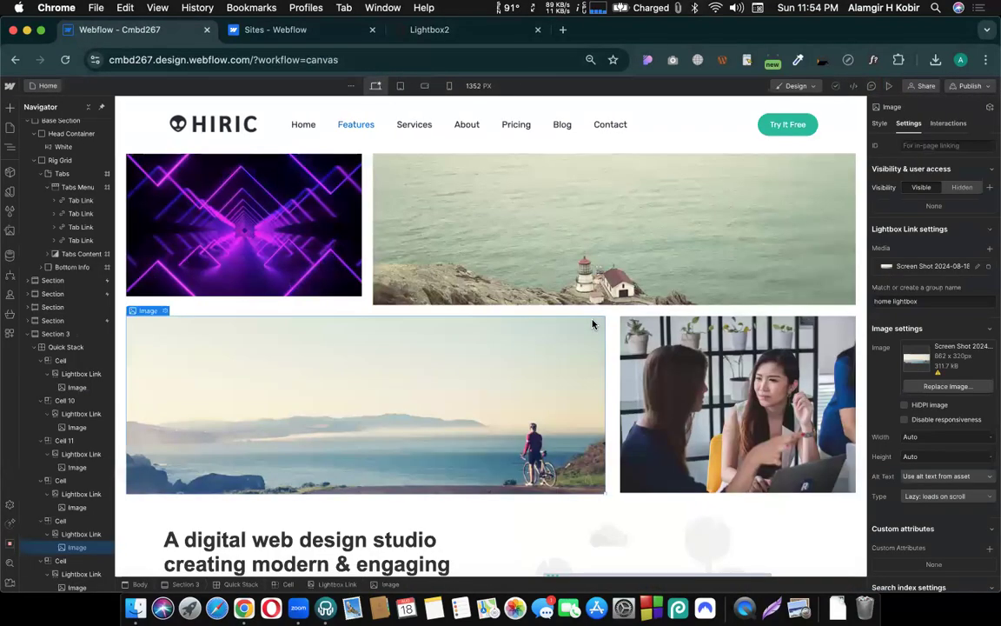
# - Check the gallery on the canvas and publish the site to the cmbd267.webflow.io staging domain
pyautogui.scroll(4, 592, 324)
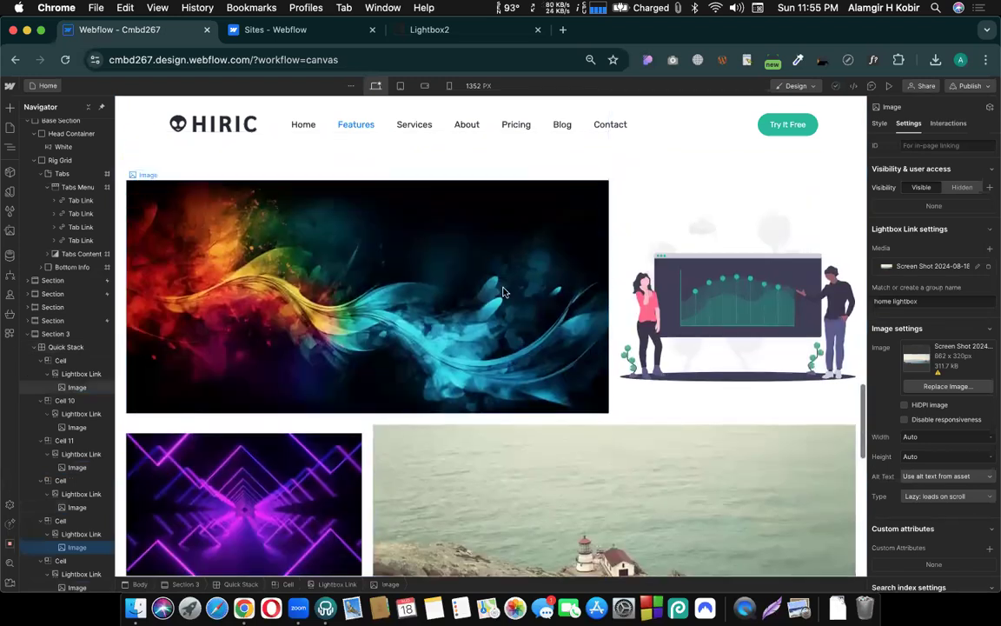
pyautogui.scroll(-5, 431, 325)
pyautogui.scroll(-6, 431, 325)
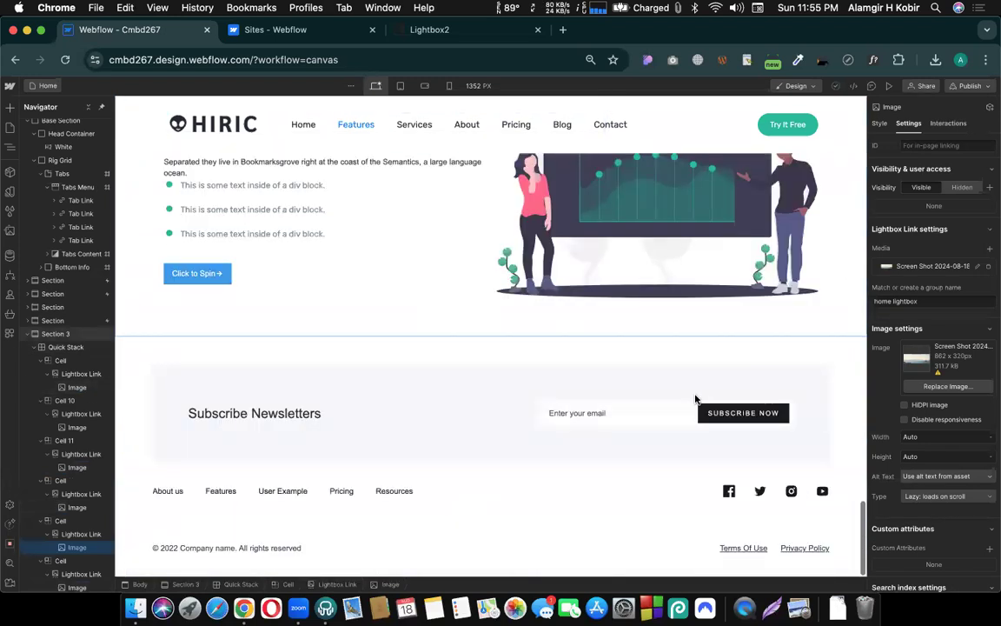
pyautogui.scroll(10, 731, 318)
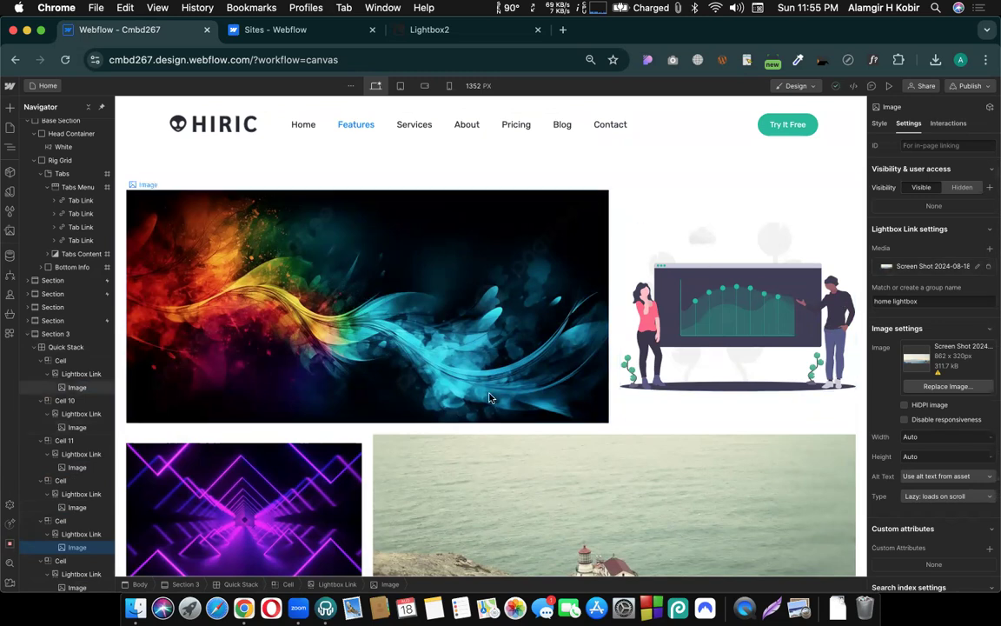
pyautogui.click(969, 86)
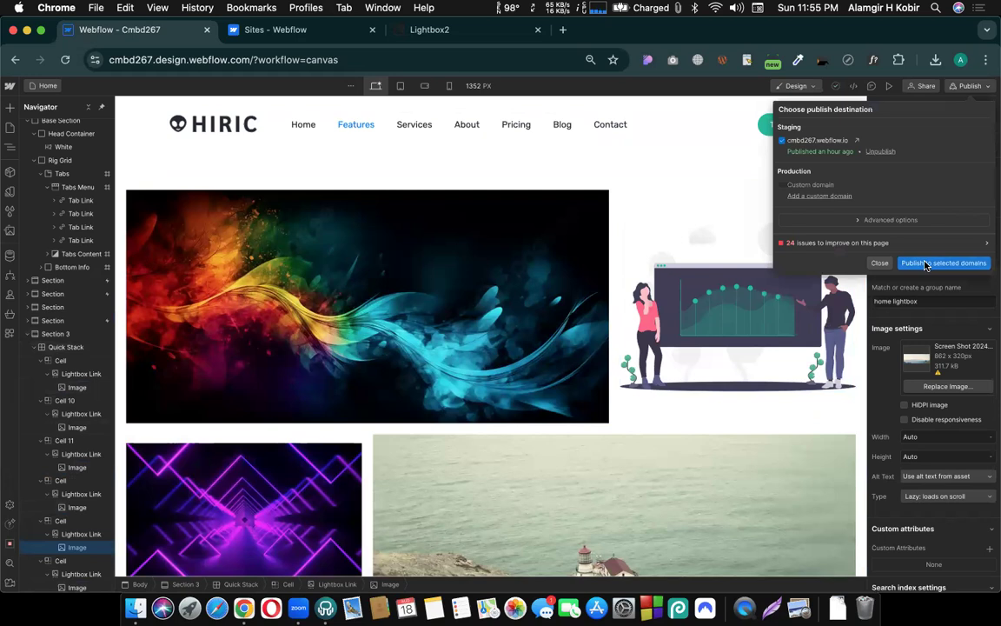
pyautogui.click(926, 264)
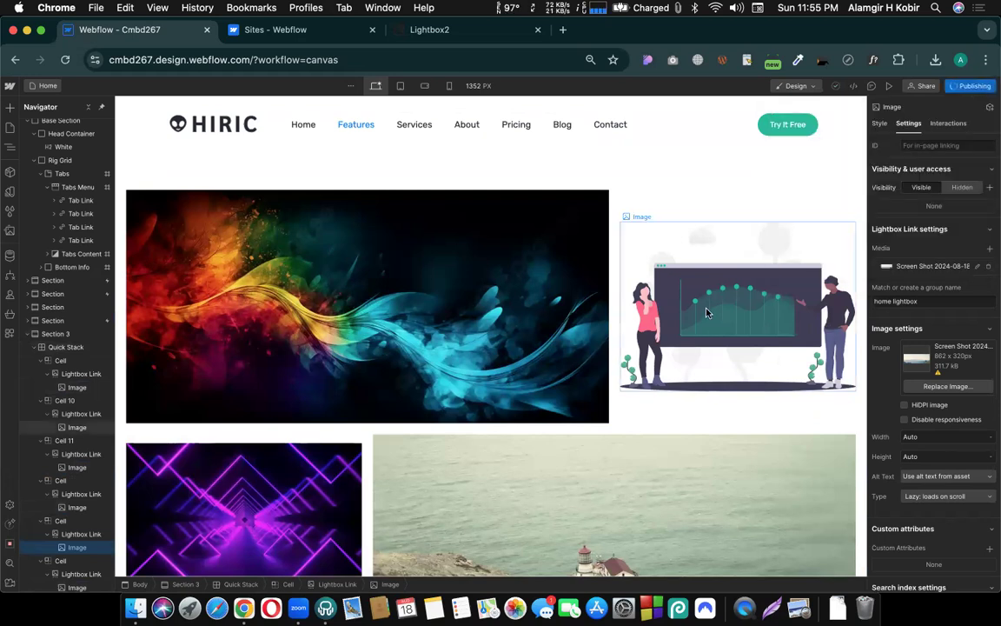
# - Review the Lightbox Link media, group name and image settings of the wave and growth-analytics thumbnails
pyautogui.click(679, 228)
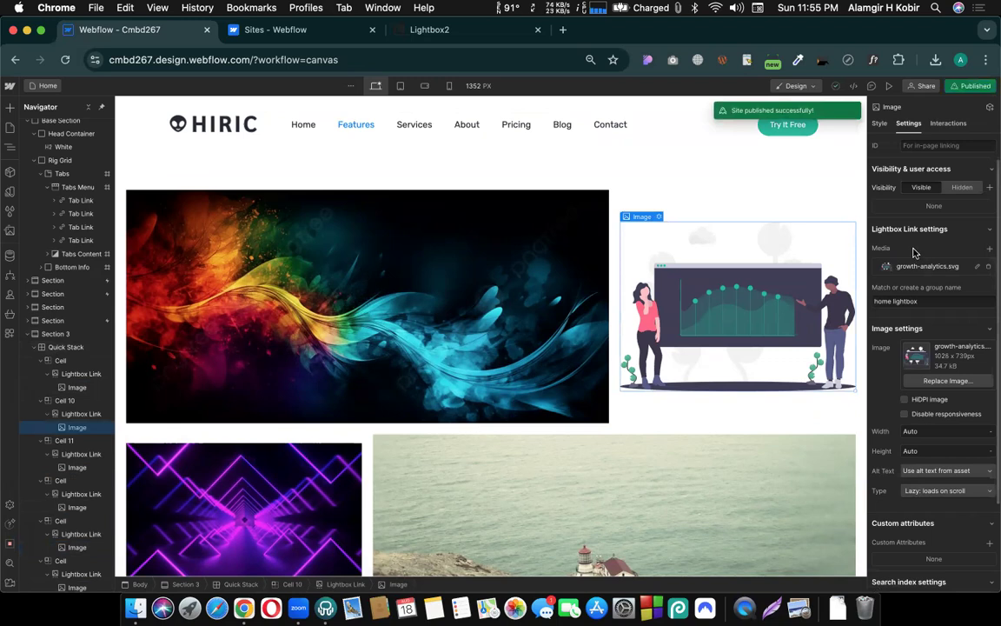
pyautogui.click(525, 286)
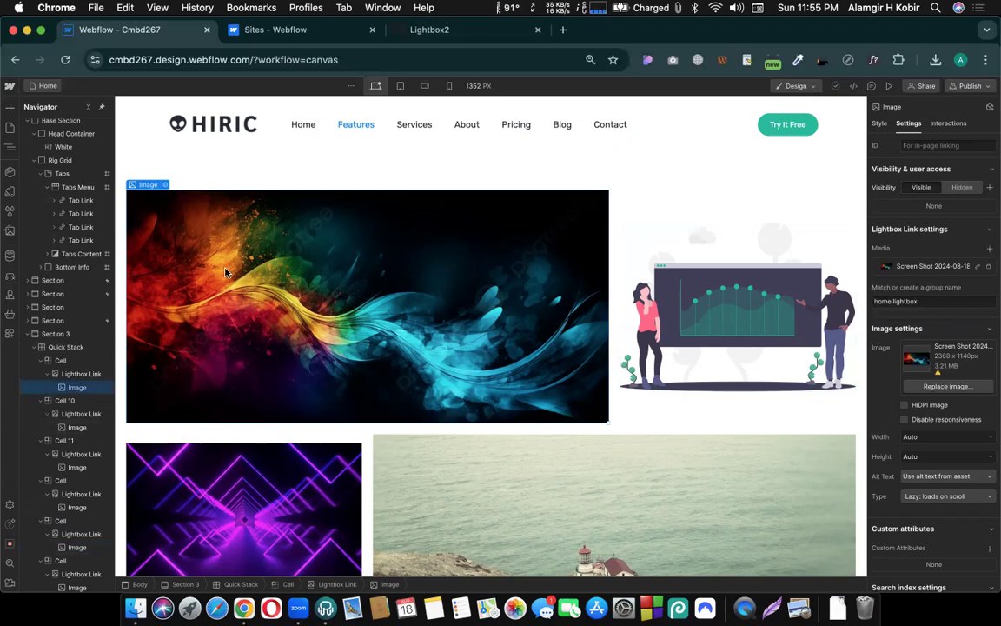
pyautogui.click(924, 299)
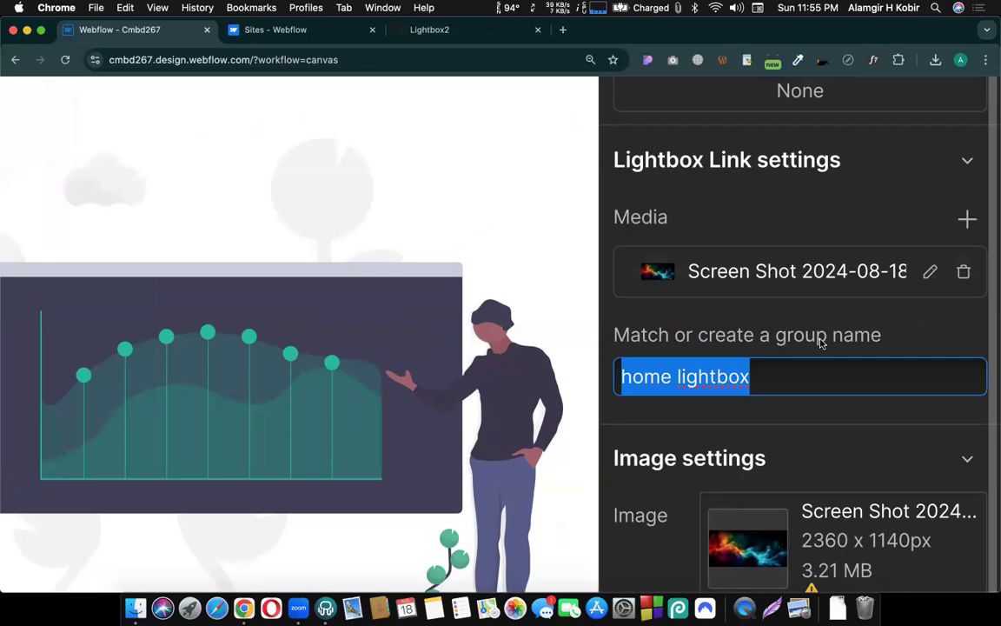
pyautogui.rightClick(822, 341)
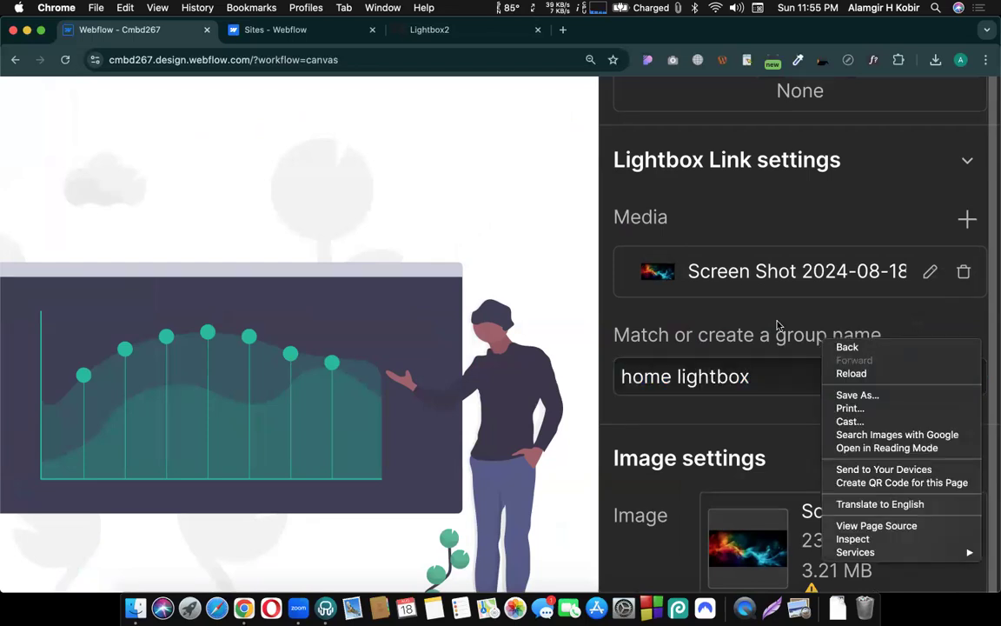
pyautogui.click(794, 326)
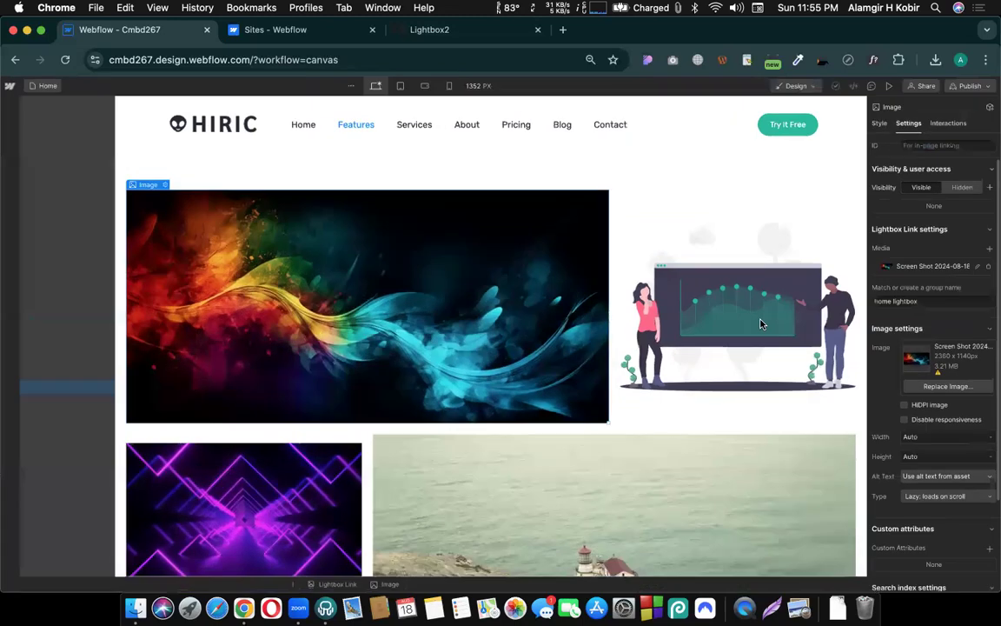
pyautogui.rightClick(191, 391)
pyautogui.click(731, 305)
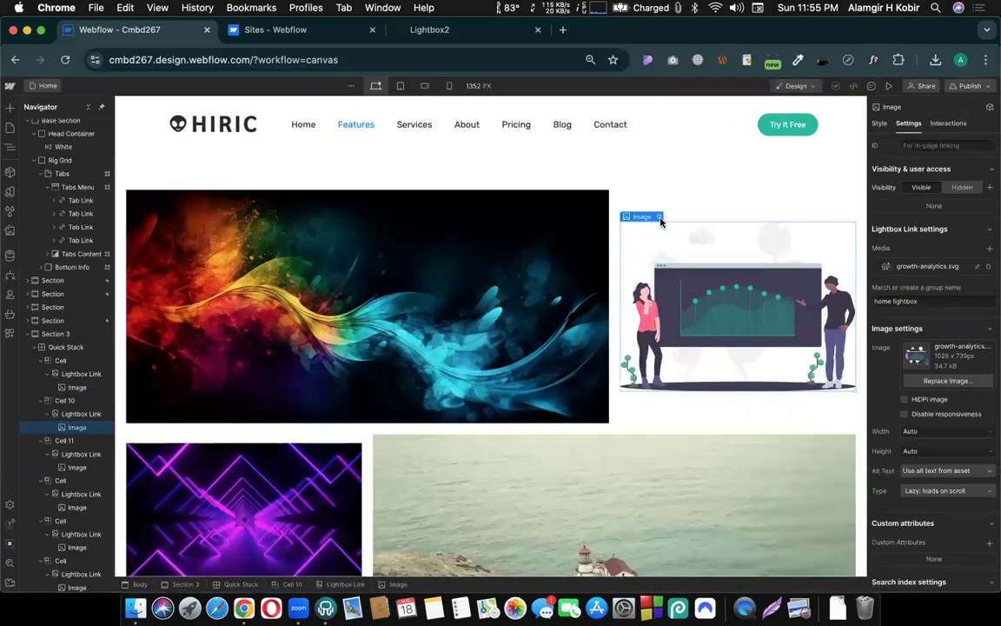
pyautogui.click(659, 218)
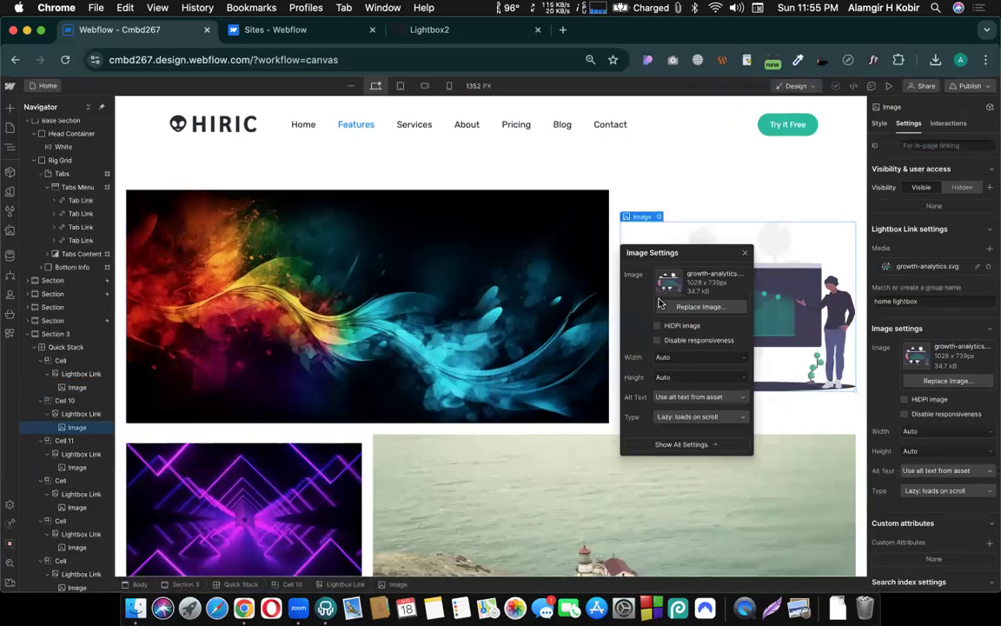
pyautogui.click(744, 253)
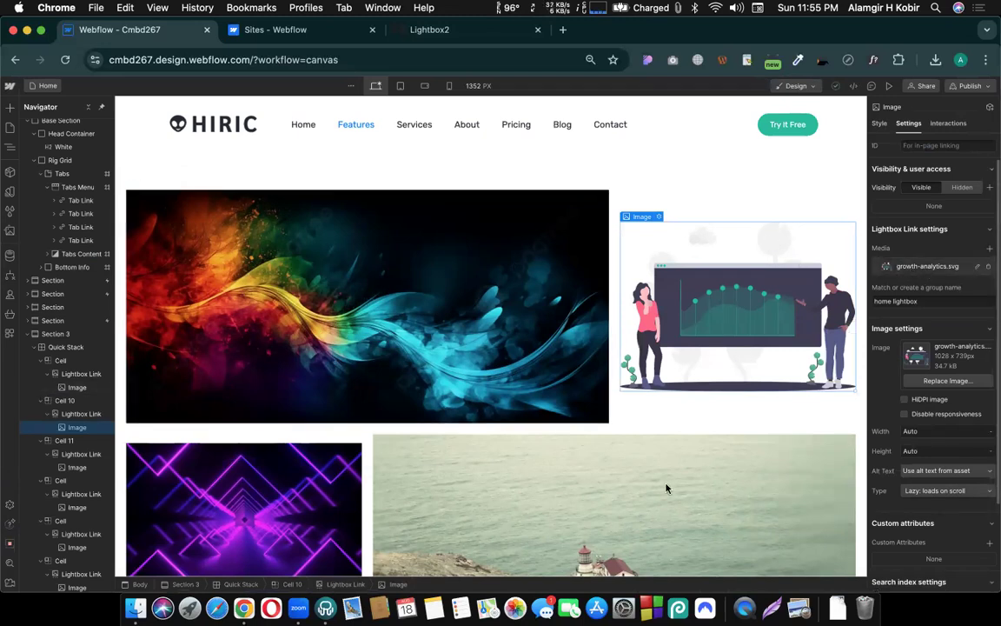
pyautogui.tripleClick(927, 300)
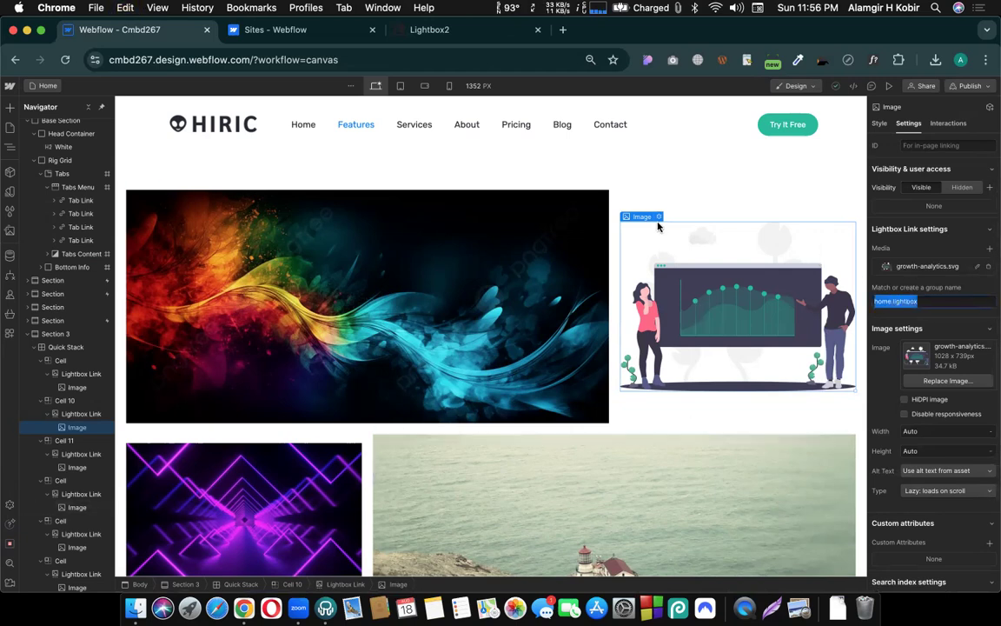
# - Select the growth-analytics cell and republish the site to the cmbd267.webflow.io staging domain
pyautogui.click(692, 196)
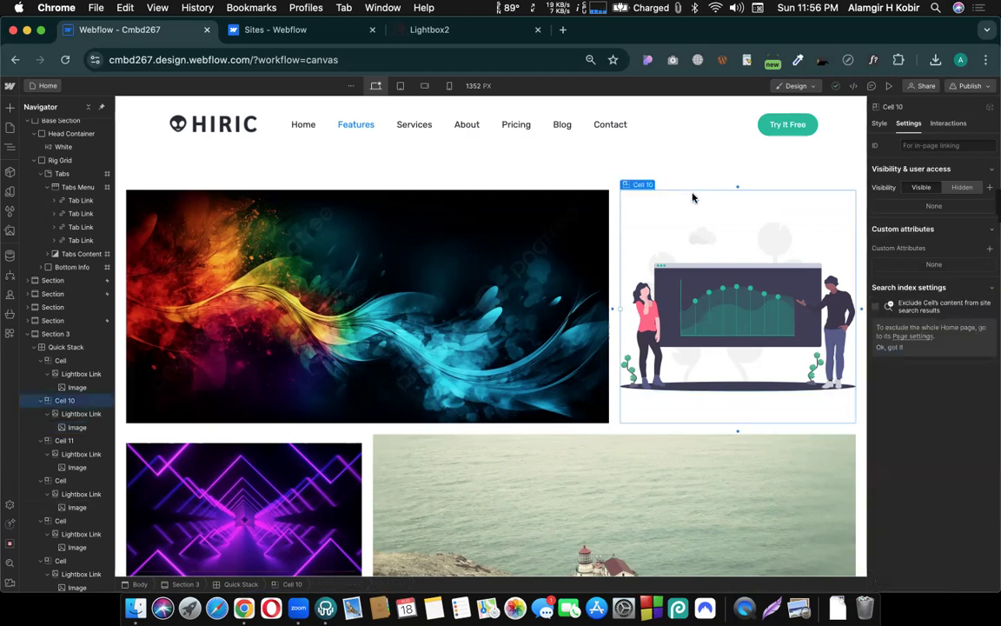
pyautogui.click(981, 88)
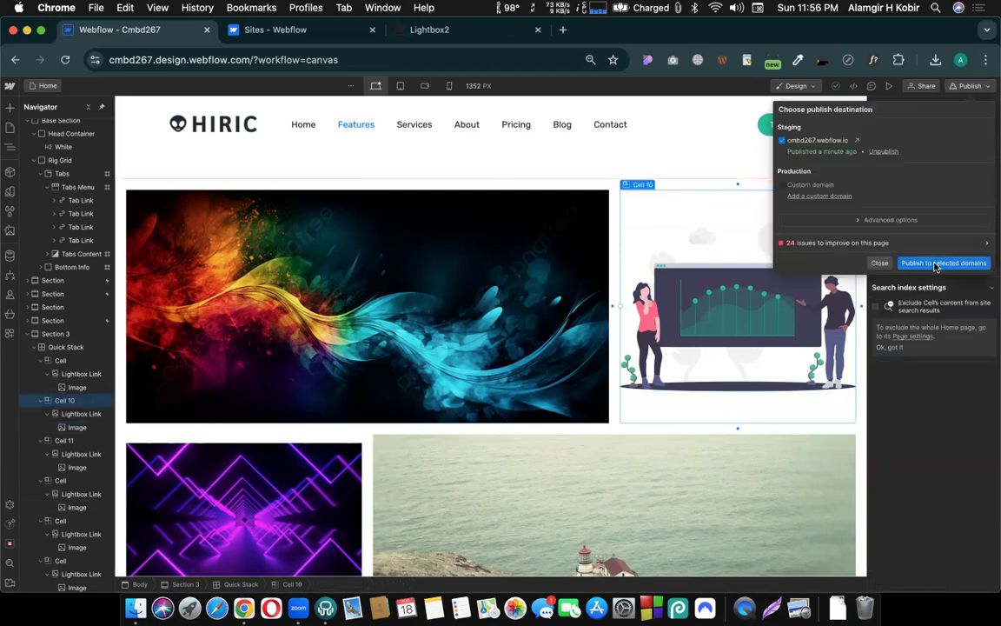
pyautogui.click(960, 261)
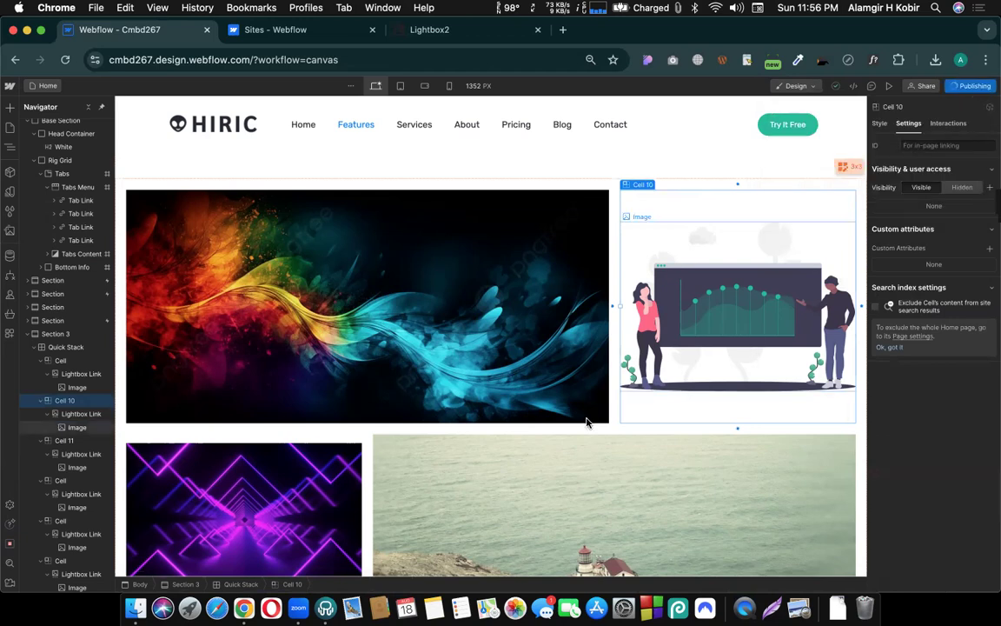